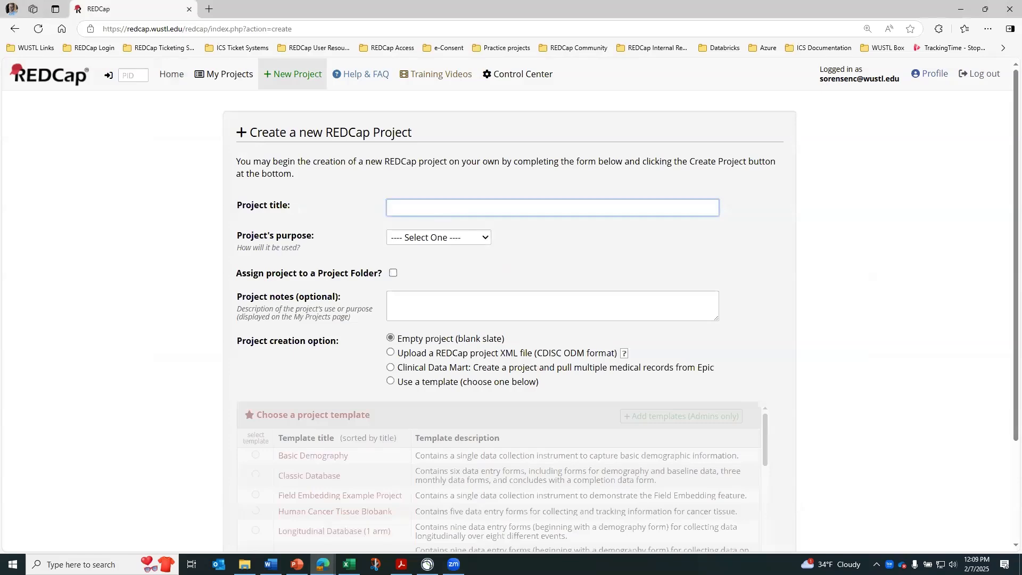
{"action": "key", "text": "alt+Tab"}
{"action": "key", "text": "alt+Tab"}
{"action": "key", "text": "alt+Tab"}
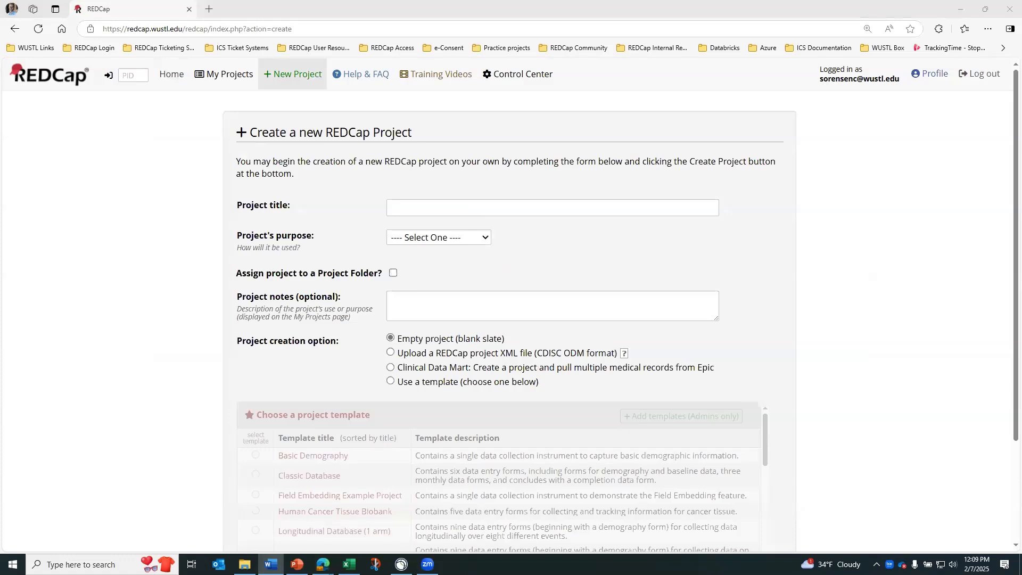
- Title the new project "Entering and Exporting Data 2-7-2025" and set its purpose to Practice / Just for fun
{"action": "left_click", "coordinate": [477, 207]}
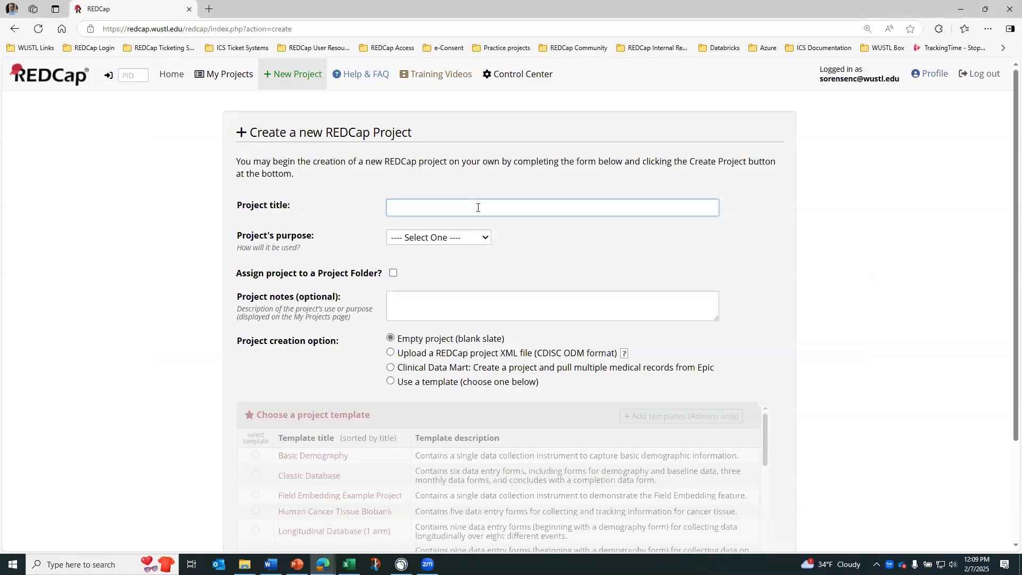
{"action": "type", "text": "Entering and Exporting Data"}
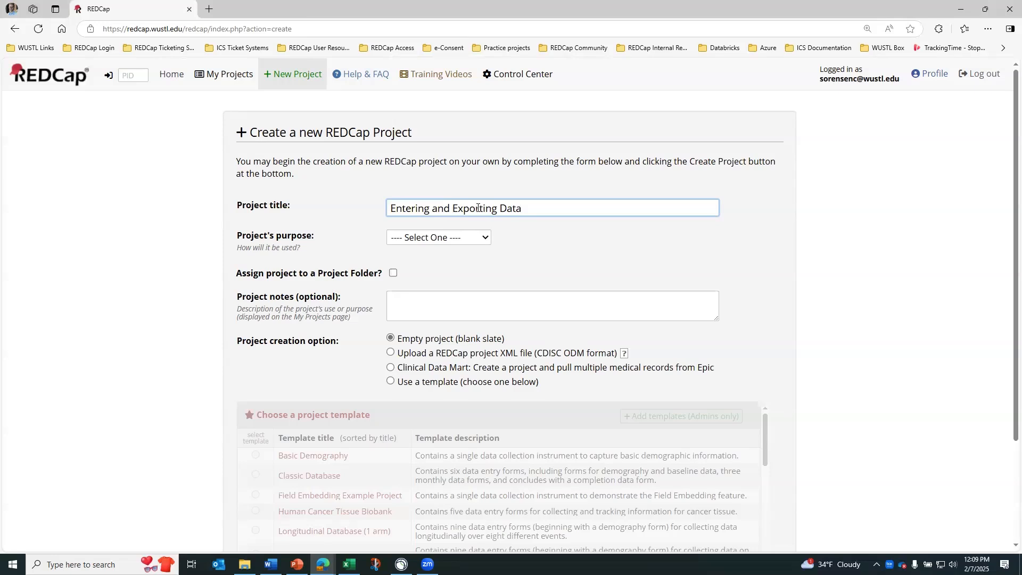
{"action": "type", "text": "2-7-2025"}
{"action": "left_click", "coordinate": [475, 241]}
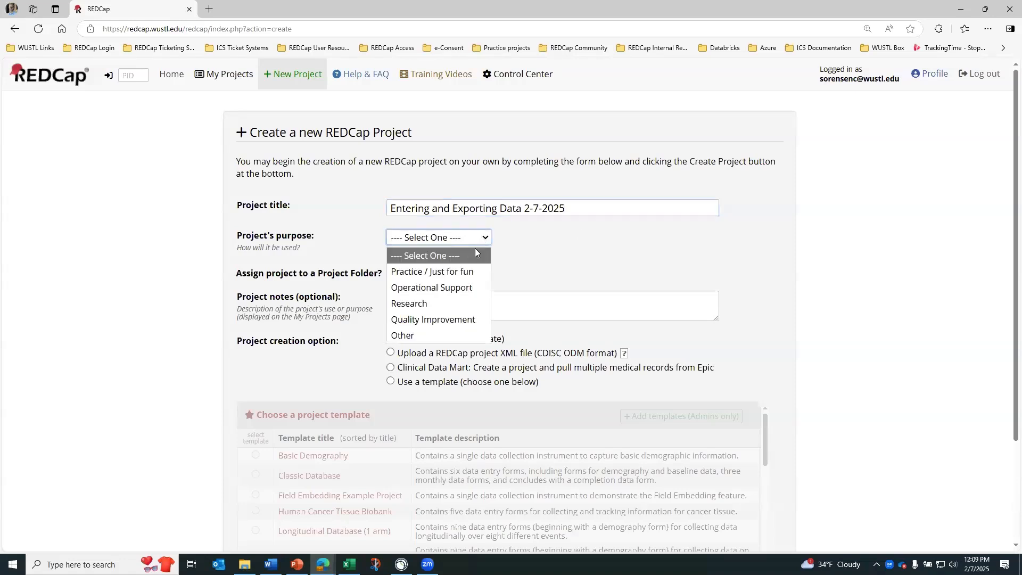
{"action": "left_click", "coordinate": [467, 272]}
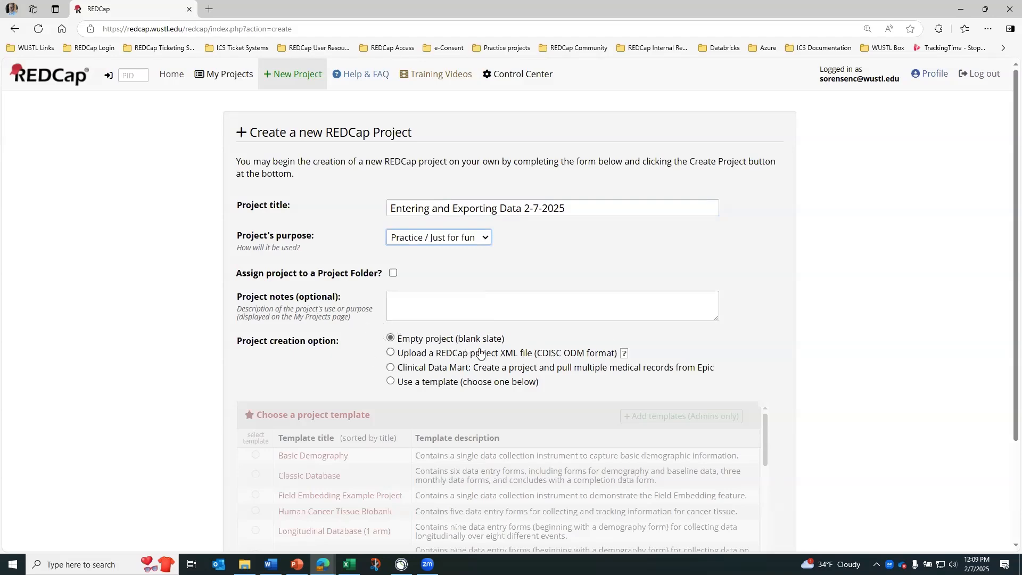
- Create the empty project, agreeing to the production notice, and open its Online Designer
{"action": "scroll", "coordinate": [493, 383], "scroll_direction": "down", "scroll_amount": 1}
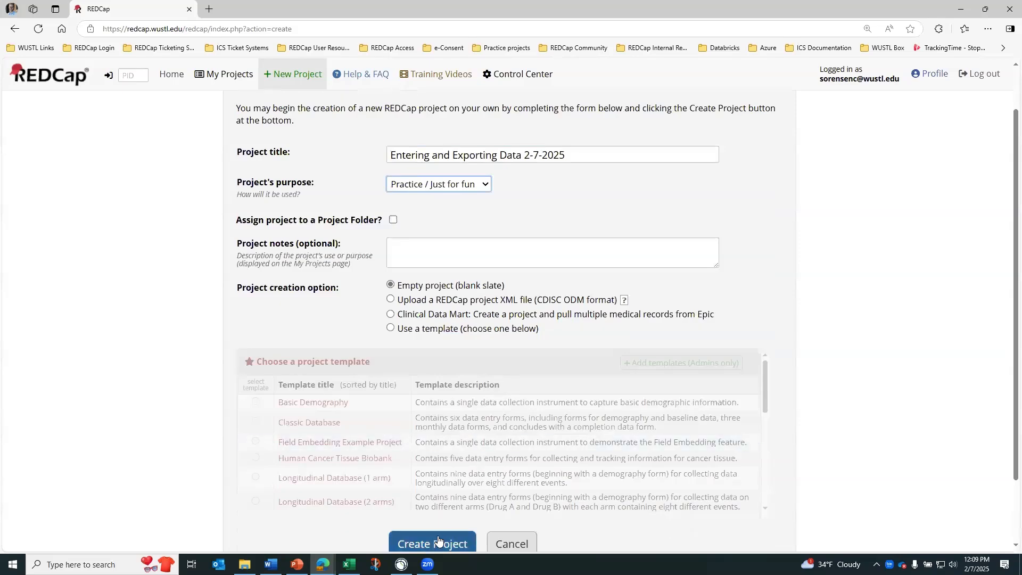
{"action": "left_click", "coordinate": [435, 543]}
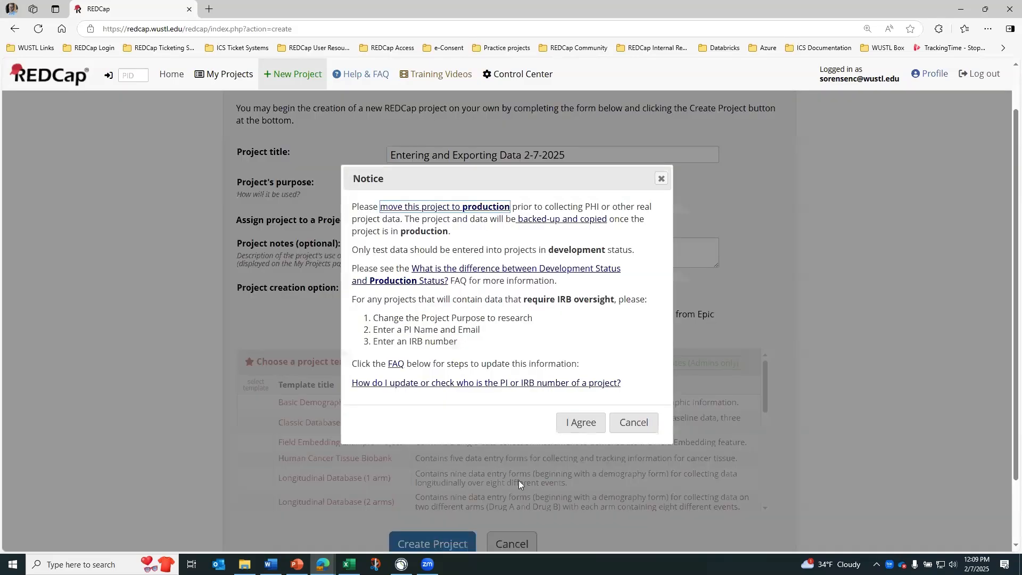
{"action": "left_click", "coordinate": [570, 423]}
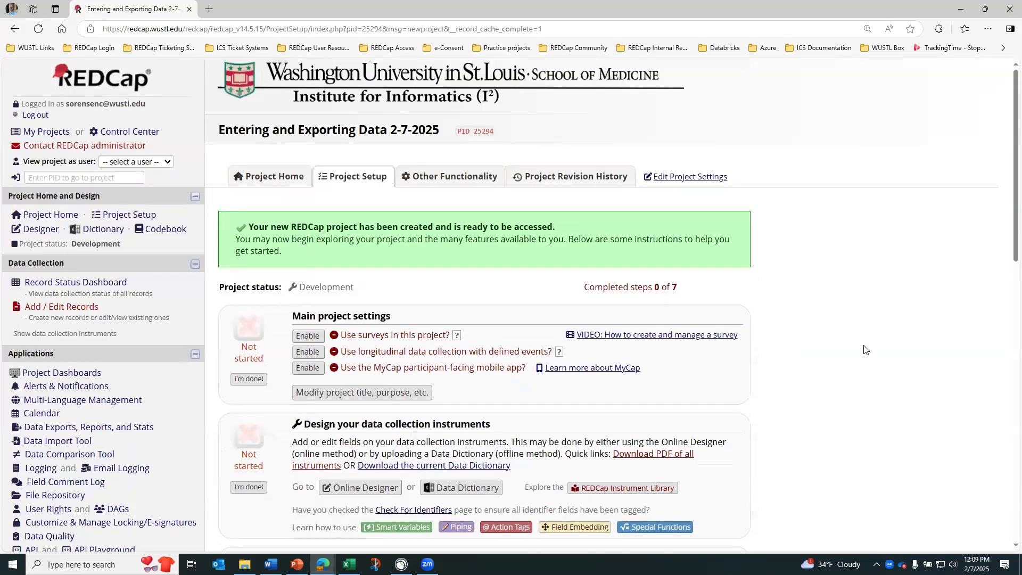
{"action": "left_click", "coordinate": [366, 494]}
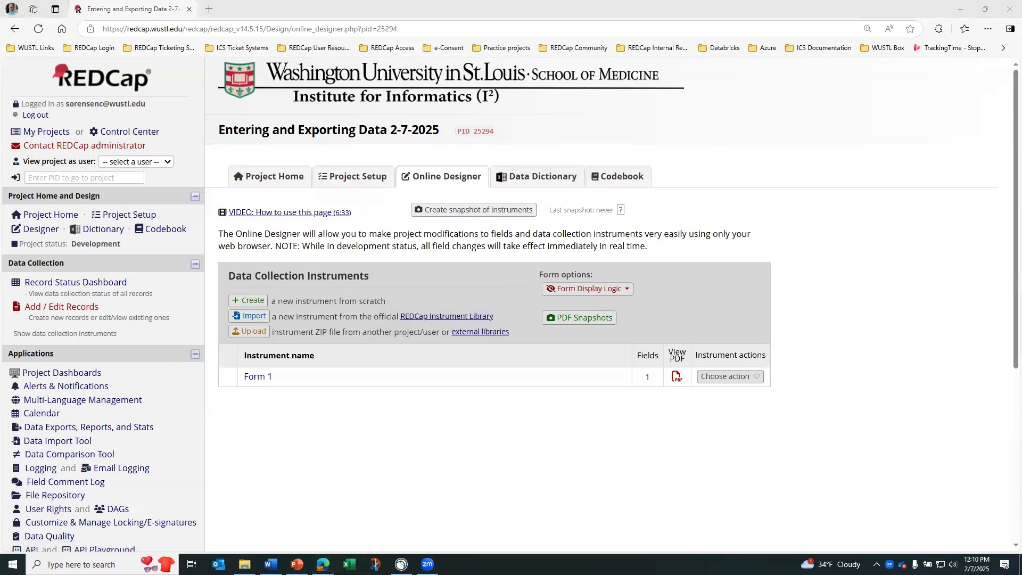
- Switch to File Explorer, open the 20250205_EnterExportData folder inside 01_IntroToREDCap, and move the window clear of the browser
{"action": "key", "text": "alt+Tab"}
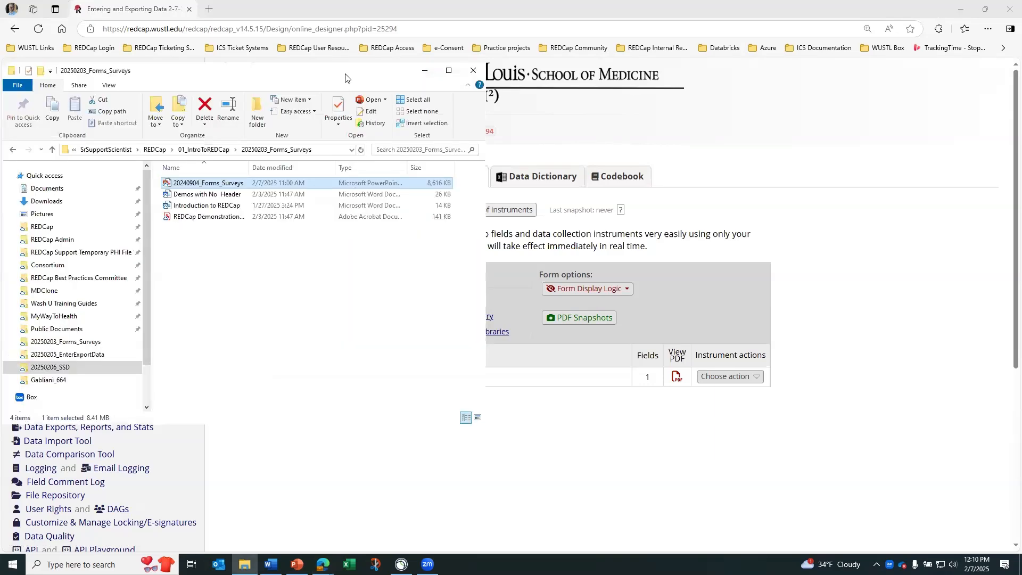
{"action": "left_click_drag", "start_coordinate": [345, 78], "coordinate": [619, 111]}
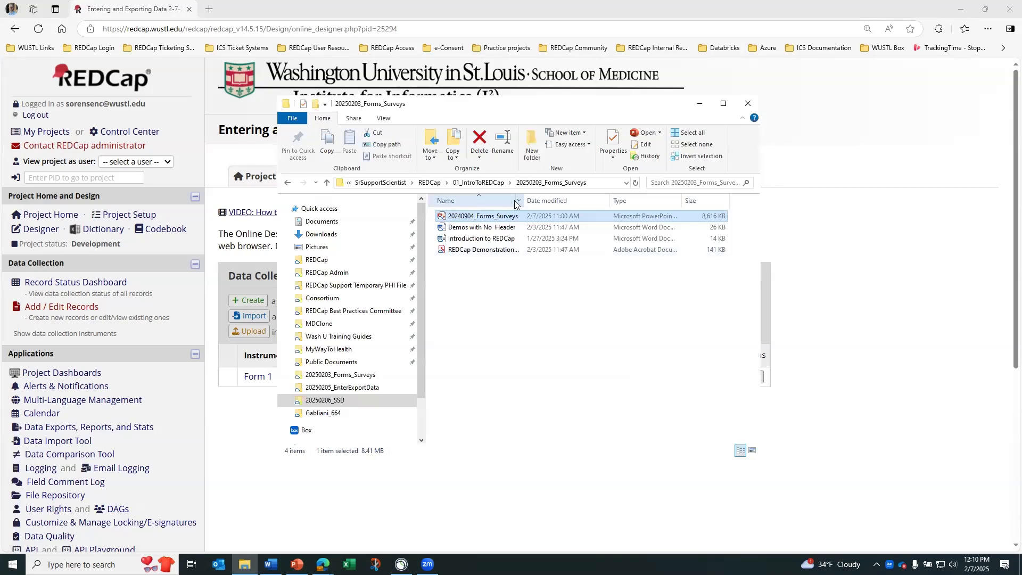
{"action": "left_click", "coordinate": [478, 182]}
{"action": "scroll", "coordinate": [498, 381], "scroll_direction": "down", "scroll_amount": 1}
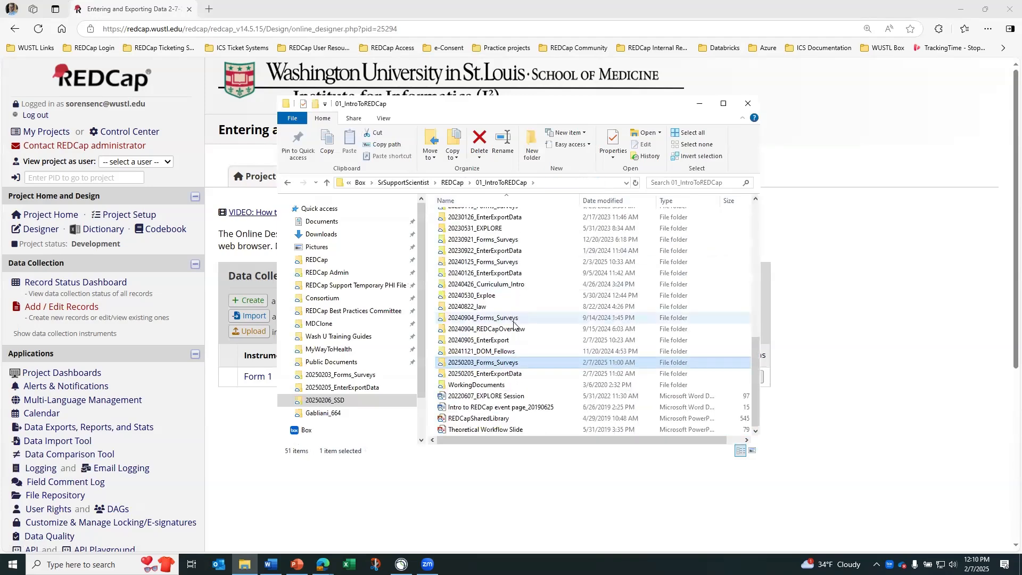
{"action": "double_click", "coordinate": [496, 374]}
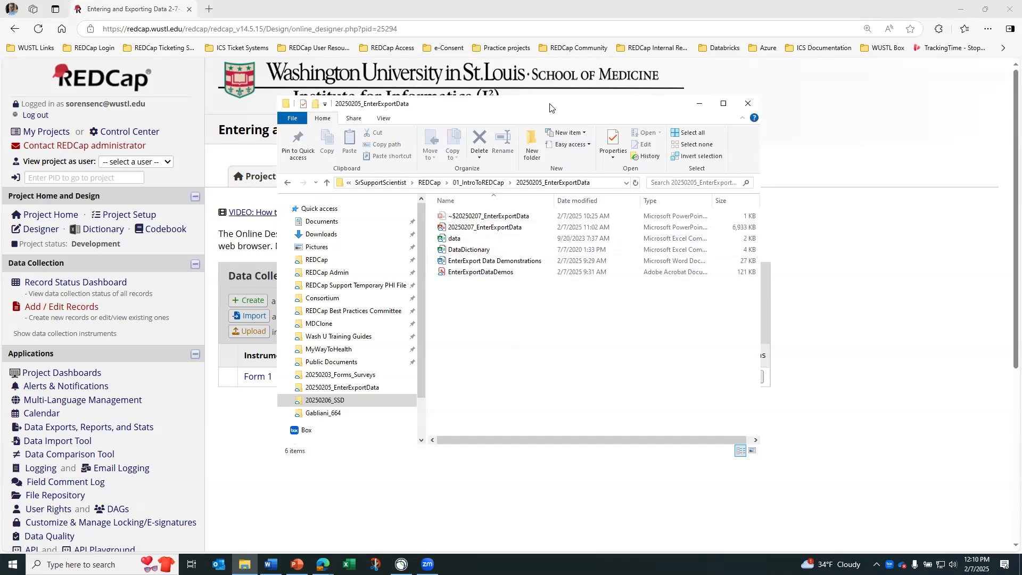
{"action": "left_click_drag", "start_coordinate": [549, 108], "coordinate": [1021, 108]}
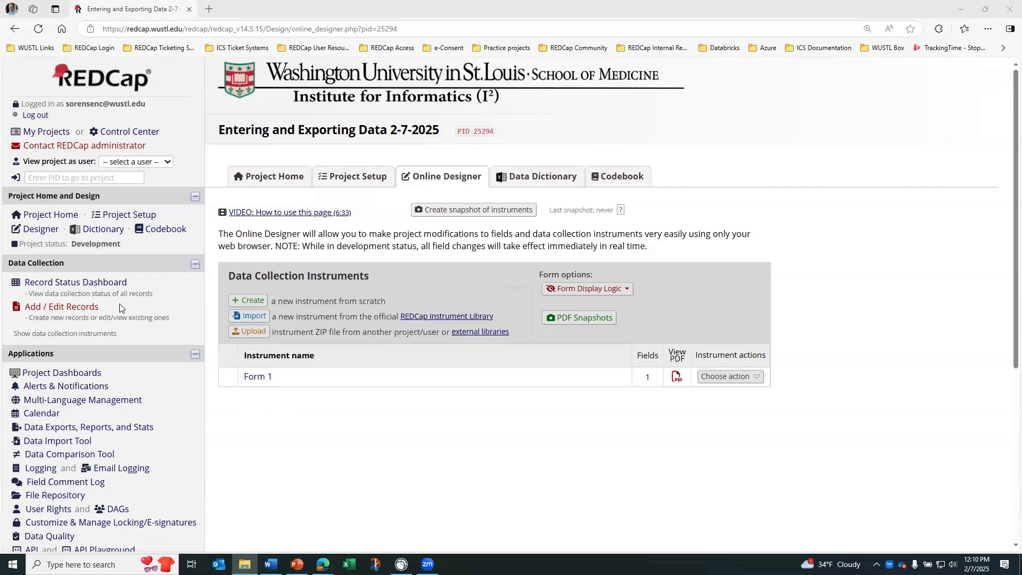
- Open the project's Data Dictionary upload page and choose MM/DD/YYYY or YYYY-MM-DD as the date validation format
{"action": "left_click", "coordinate": [113, 233]}
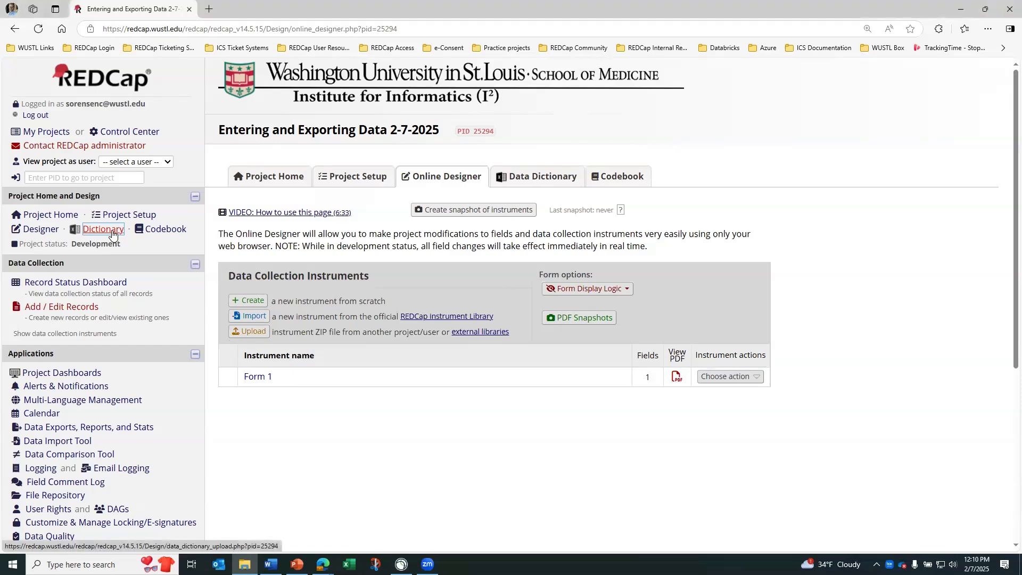
{"action": "scroll", "coordinate": [500, 342], "scroll_direction": "down", "scroll_amount": 3}
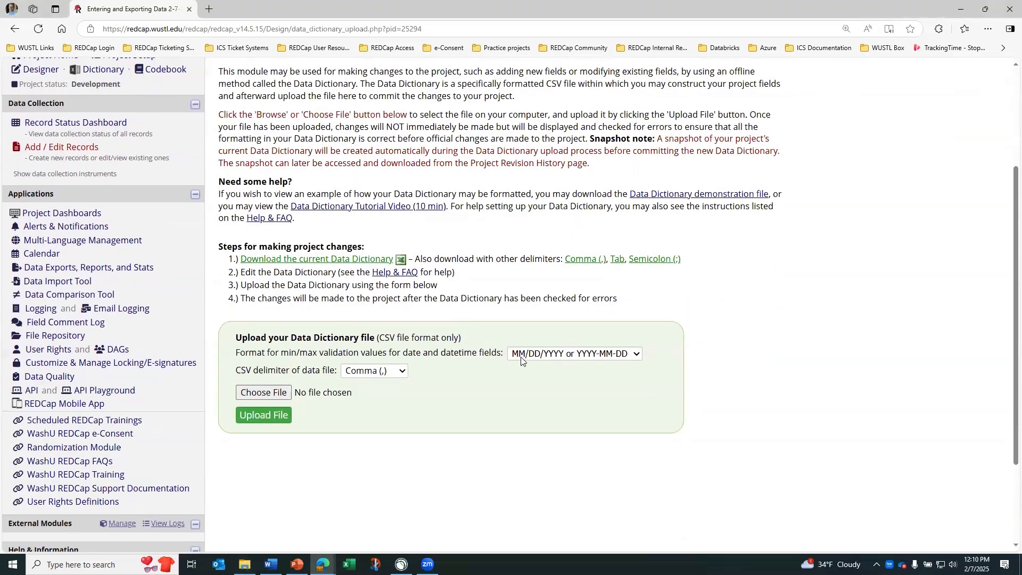
{"action": "left_click", "coordinate": [563, 358]}
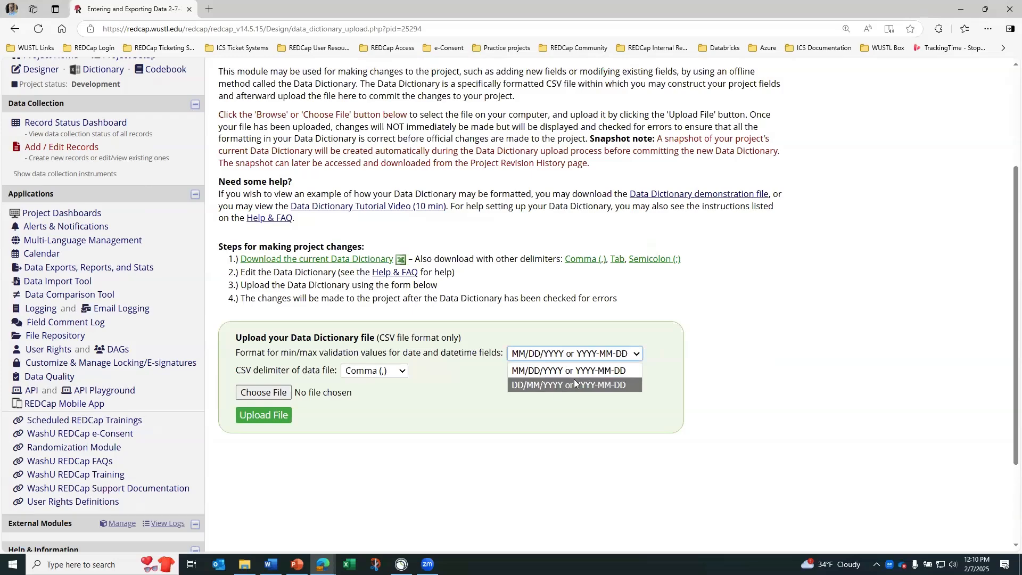
{"action": "left_click", "coordinate": [546, 371]}
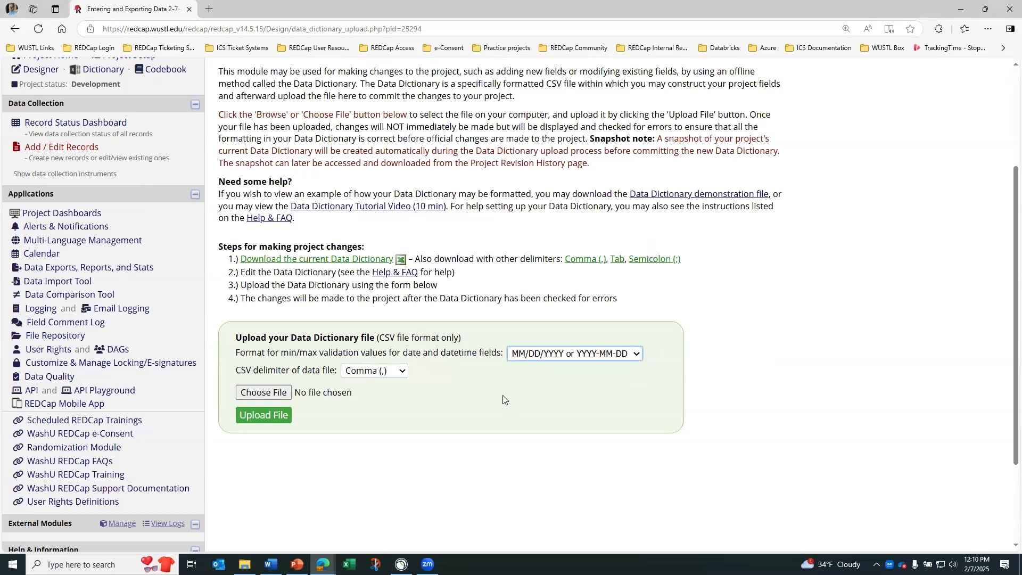
- Choose DataDictionary.csv from the 20250205_EnterExportData folder as the data dictionary file
{"action": "left_click", "coordinate": [271, 393]}
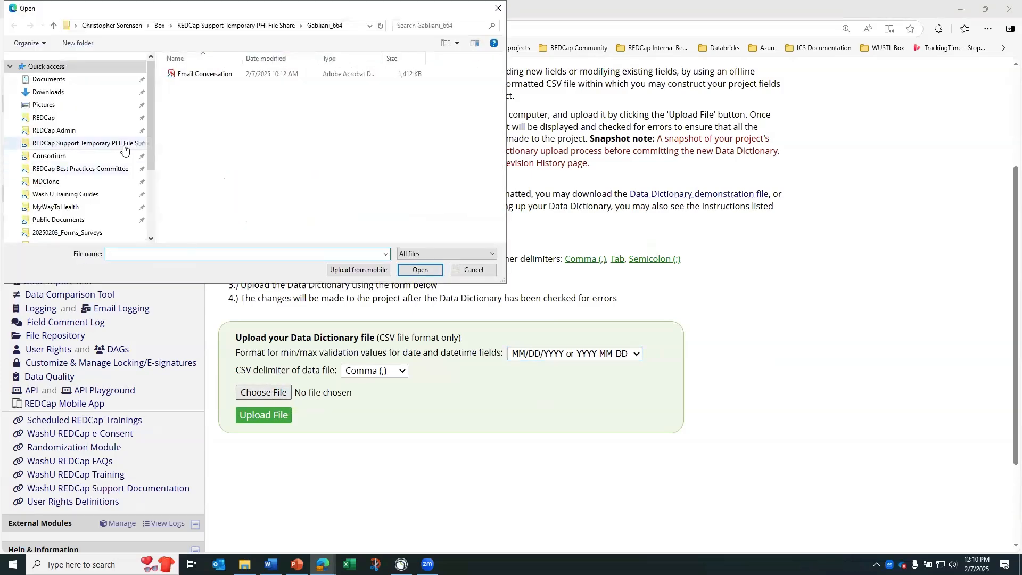
{"action": "left_click", "coordinate": [213, 25]}
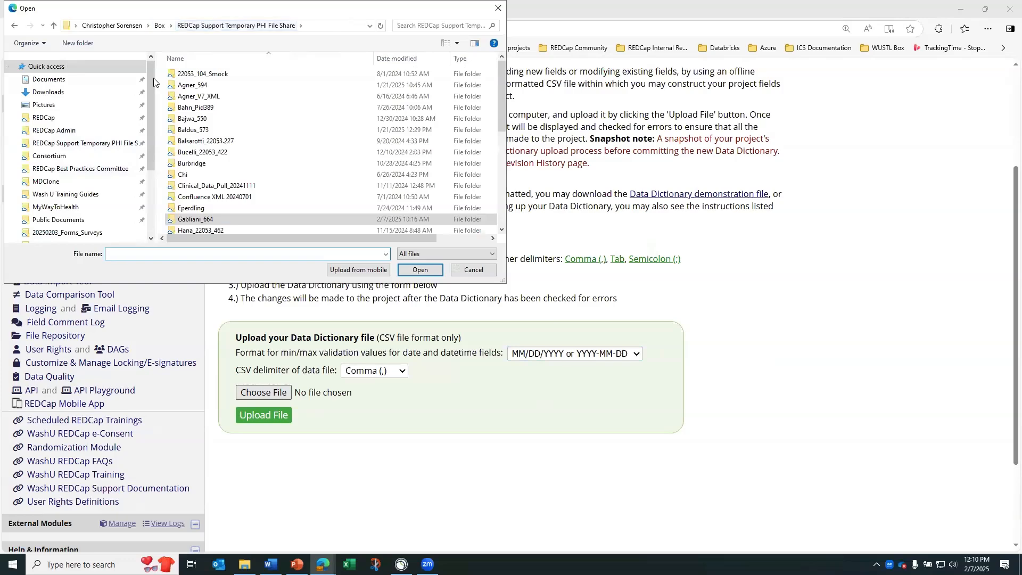
{"action": "left_click", "coordinate": [160, 25]}
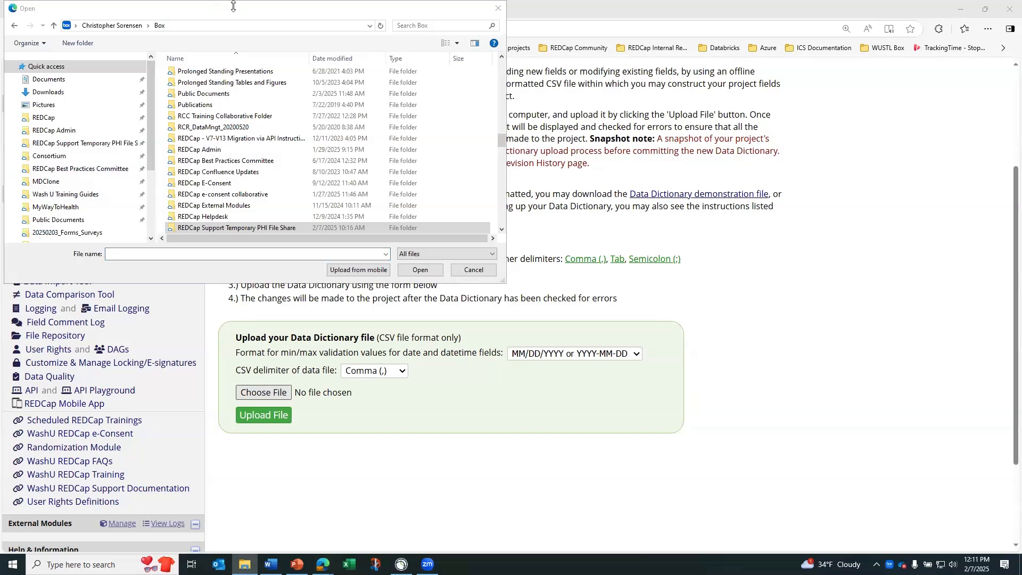
{"action": "left_click", "coordinate": [237, 25]}
{"action": "type", "text": "C:\\Users\\sorensenc\\Box\\SrSupportScientist\\REDCap\\01_IntroToREDCap\\20250205_EnterExportData"}
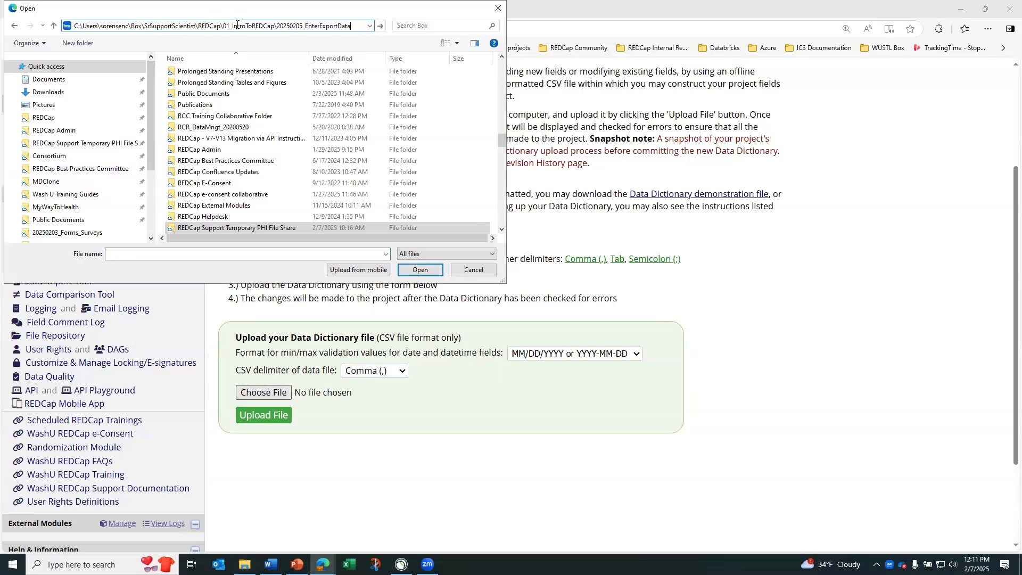
{"action": "key", "text": "Return"}
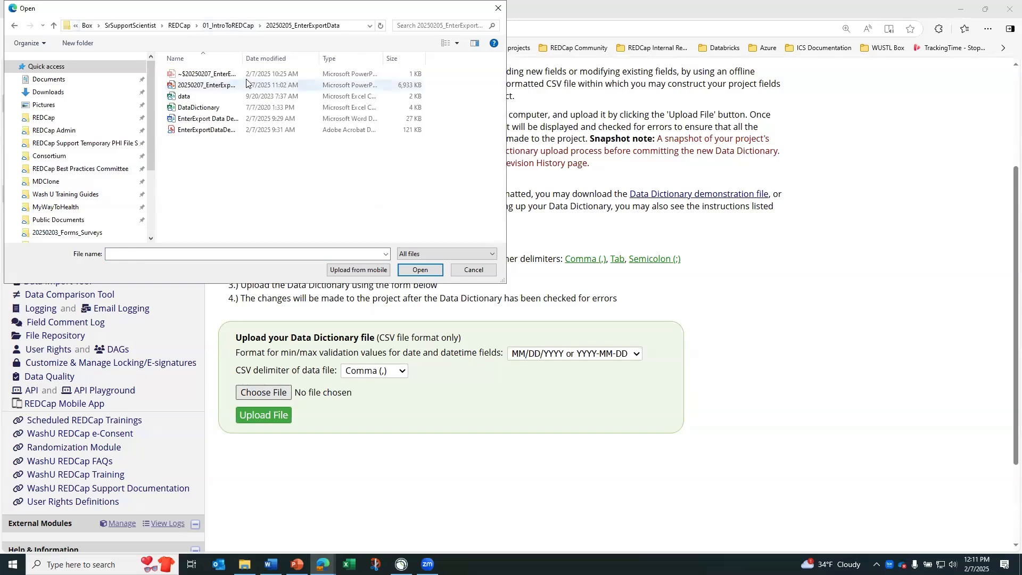
{"action": "left_click", "coordinate": [195, 108]}
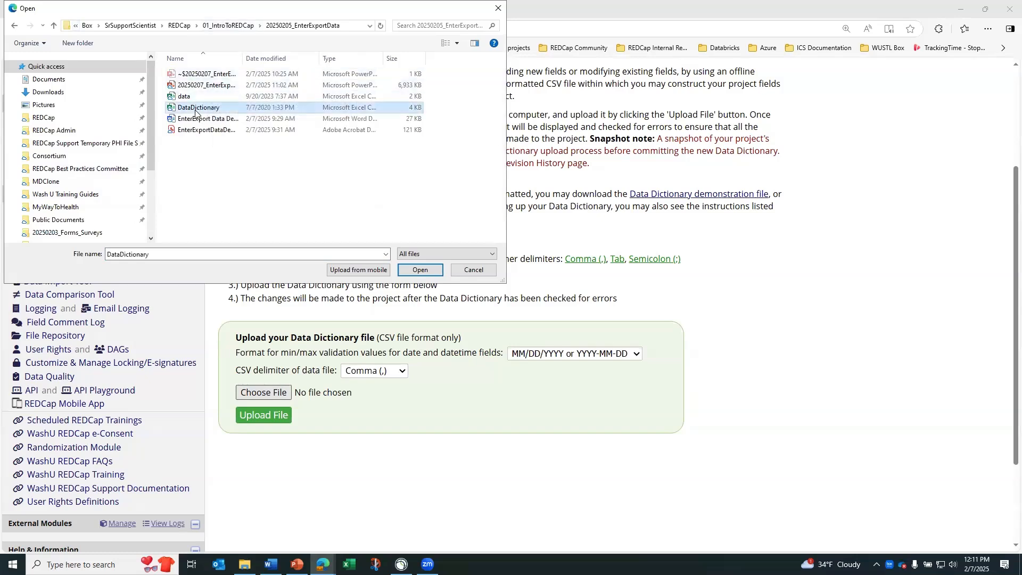
{"action": "left_click", "coordinate": [426, 270]}
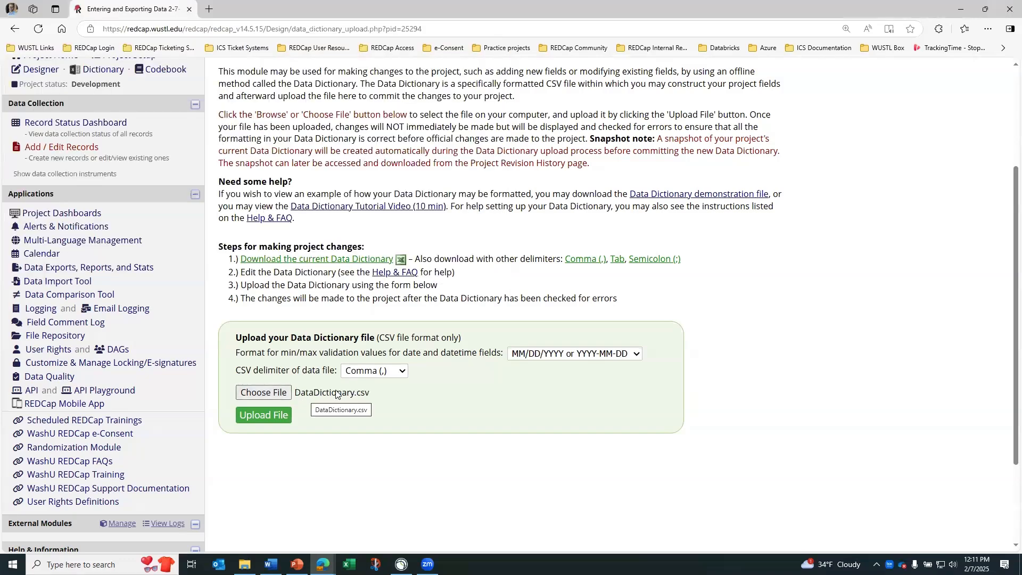
- Upload the data dictionary and commit its changes to the project, and view the instruments in the Online Designer
{"action": "left_click", "coordinate": [274, 415]}
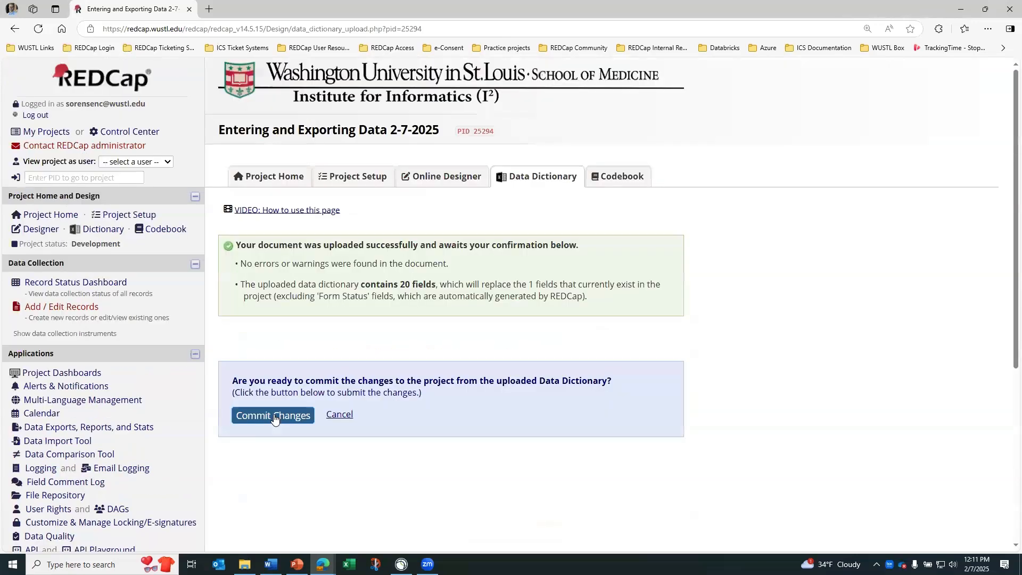
{"action": "left_click_drag", "start_coordinate": [360, 284], "coordinate": [438, 279]}
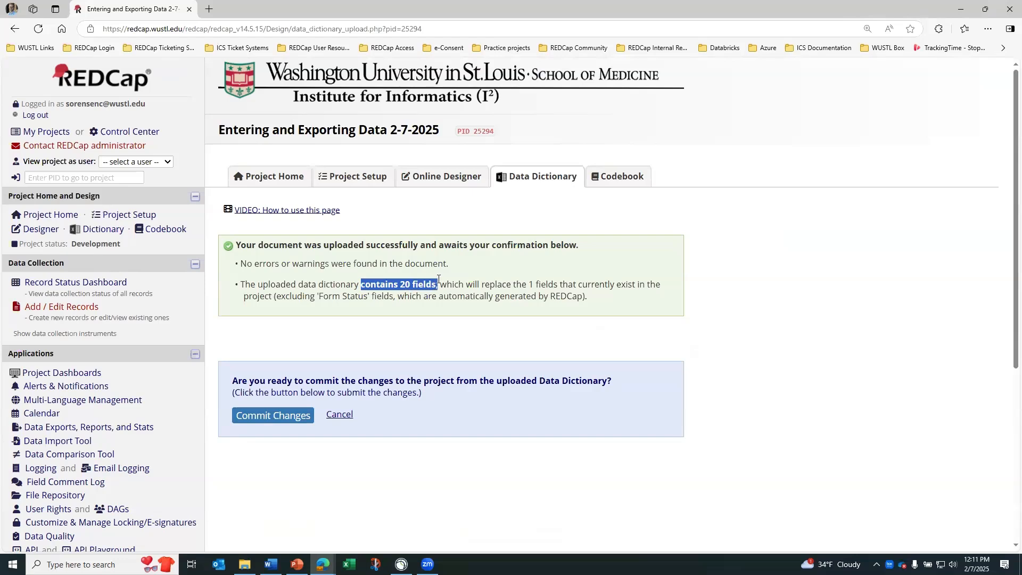
{"action": "left_click", "coordinate": [537, 280]}
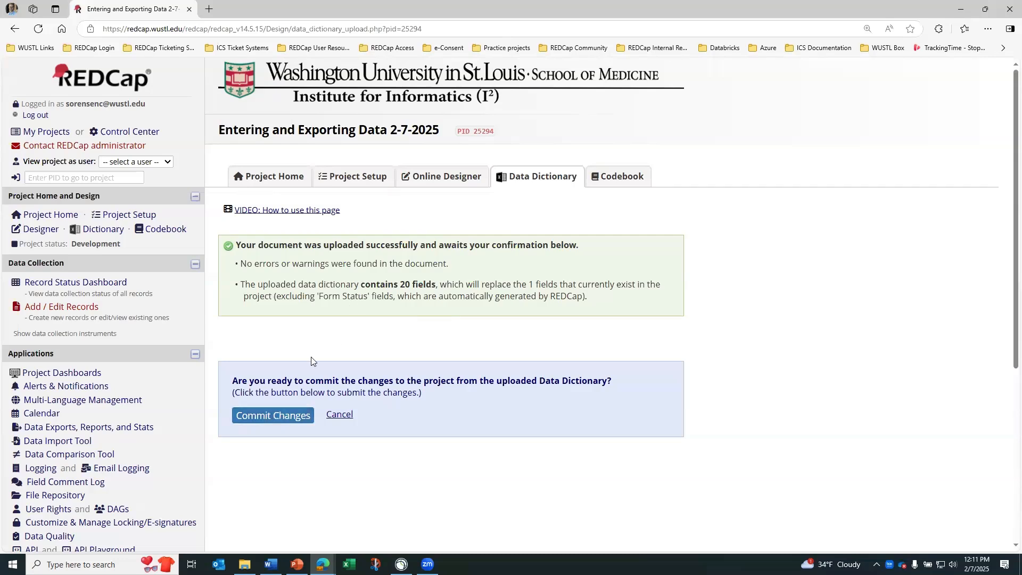
{"action": "left_click", "coordinate": [284, 418]}
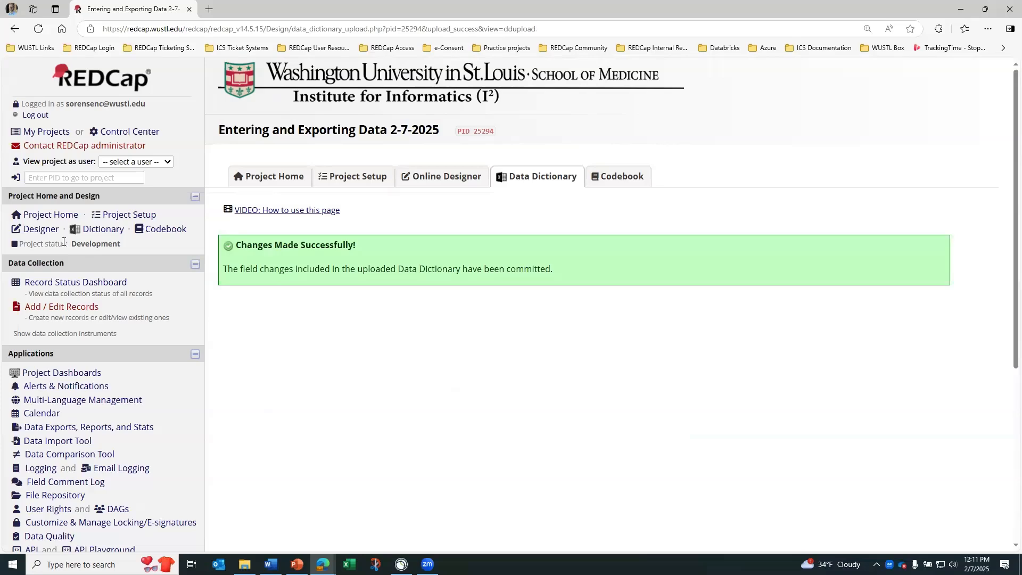
{"action": "left_click", "coordinate": [46, 235]}
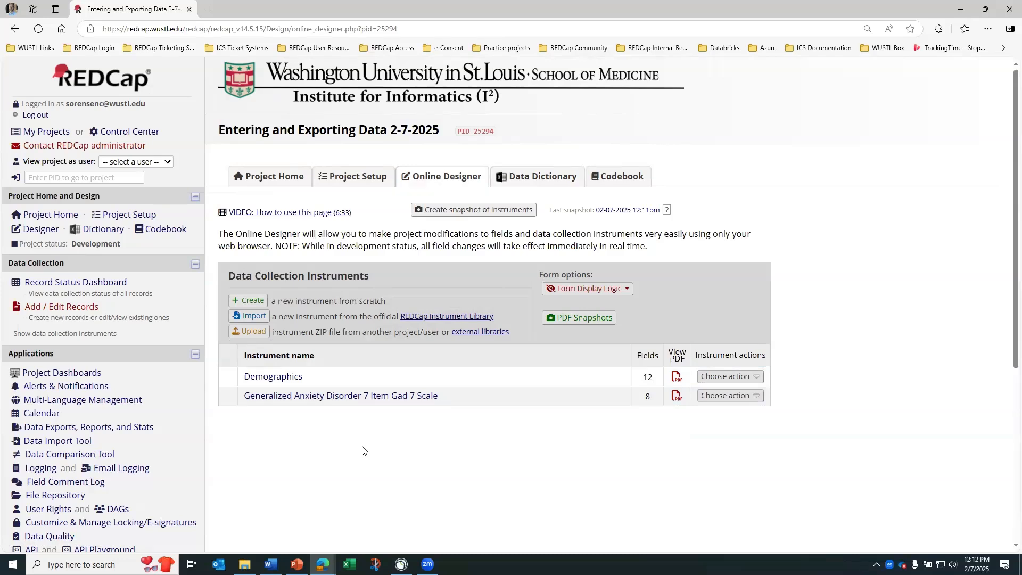
- Open the project's Data Import Tool and choose MM/DD/YYYY or YYYY-MM-DD as the format for date/datetime values
{"action": "left_click", "coordinate": [61, 444]}
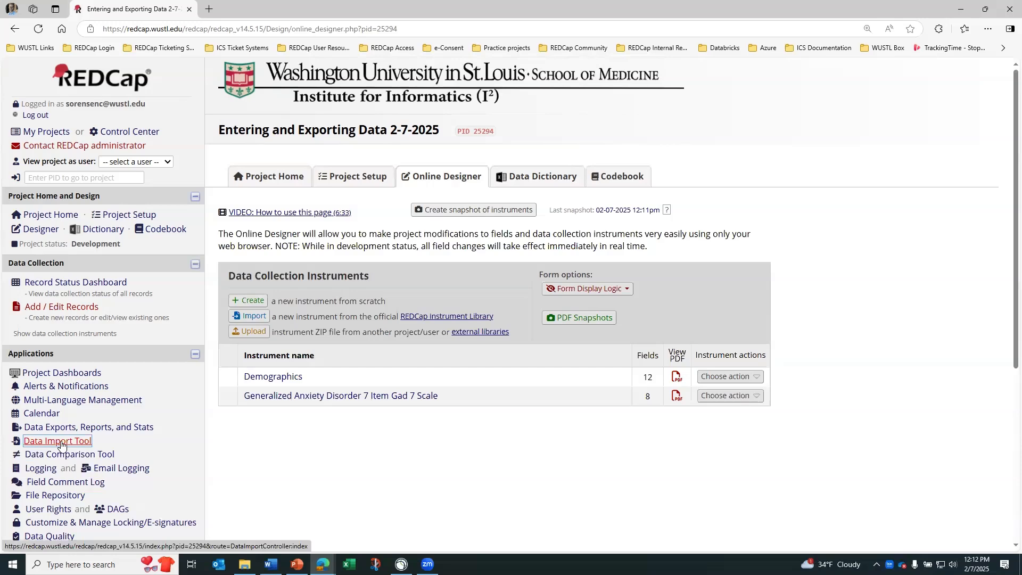
{"action": "left_click", "coordinate": [61, 445]}
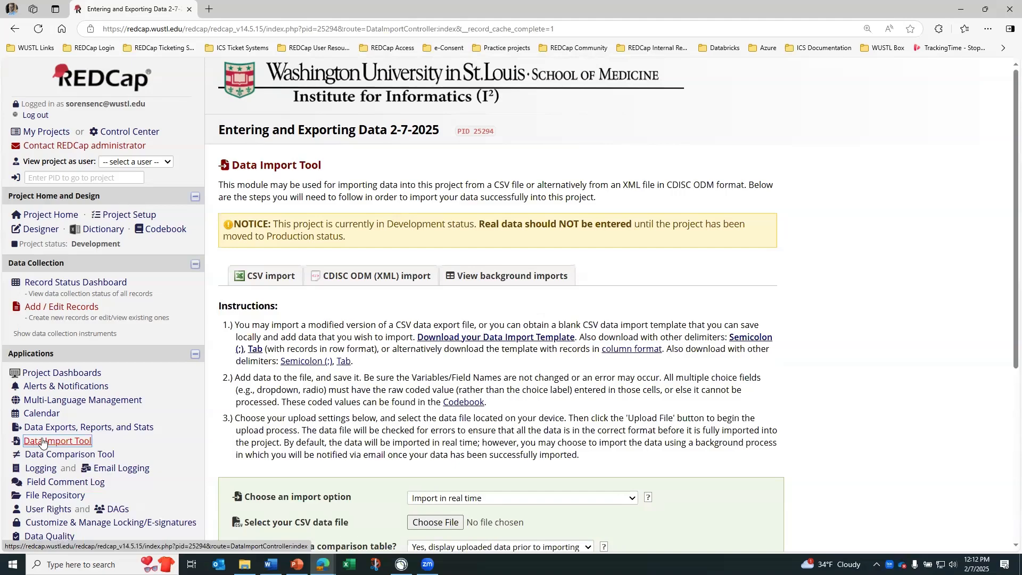
{"action": "scroll", "coordinate": [431, 345], "scroll_direction": "down", "scroll_amount": 1}
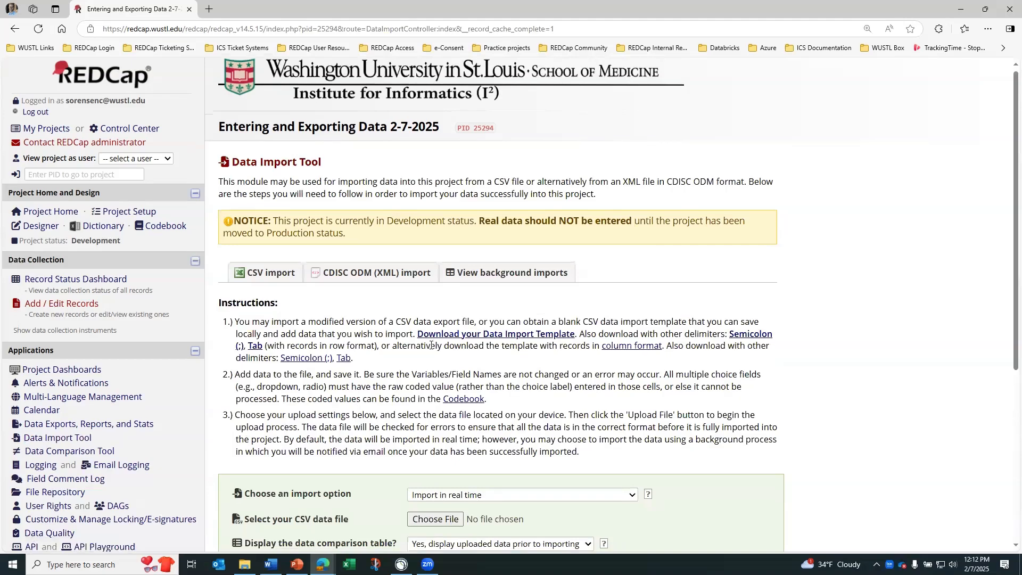
{"action": "scroll", "coordinate": [431, 345], "scroll_direction": "down", "scroll_amount": 4}
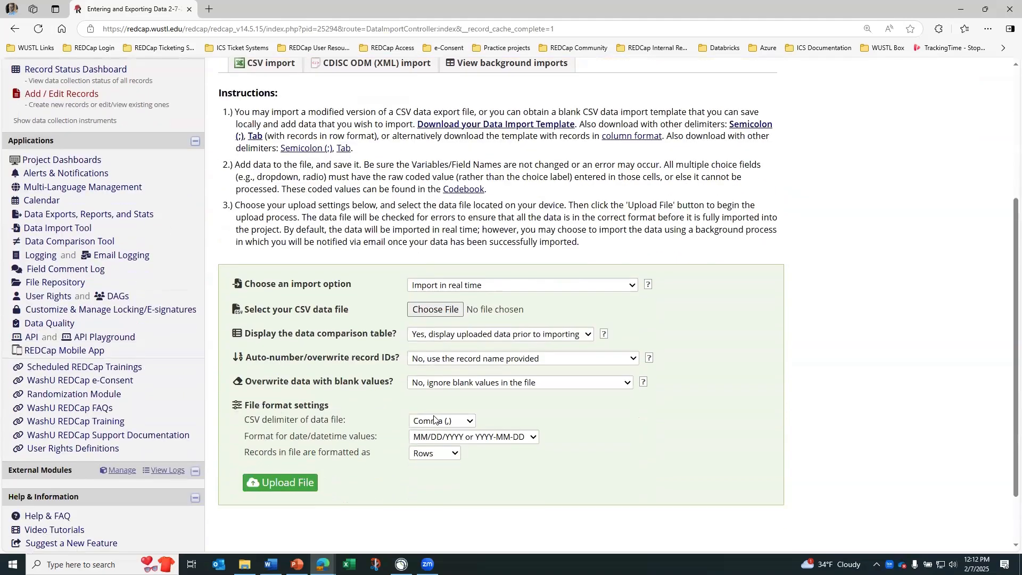
{"action": "left_click", "coordinate": [446, 442]}
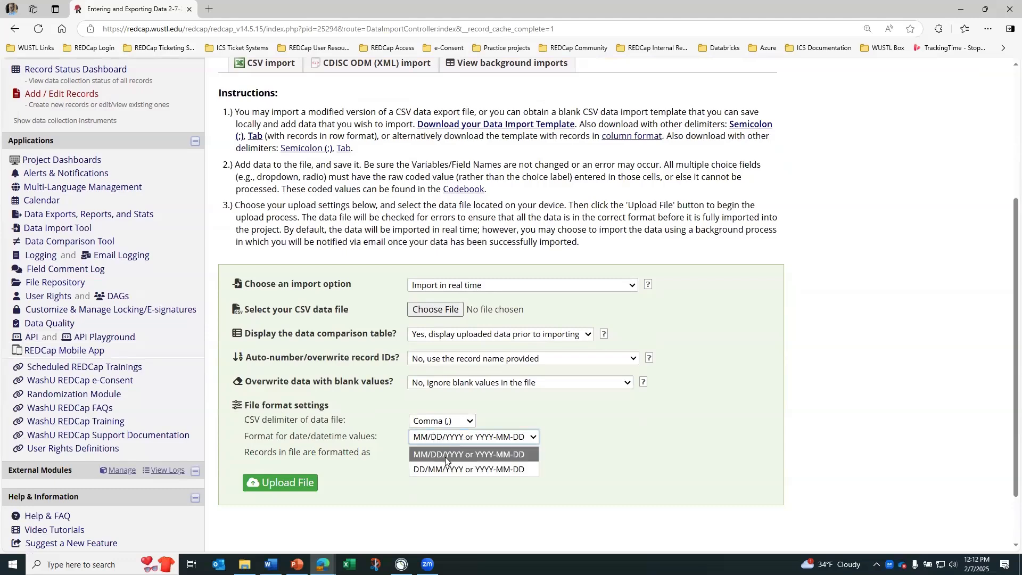
{"action": "left_click", "coordinate": [445, 455]}
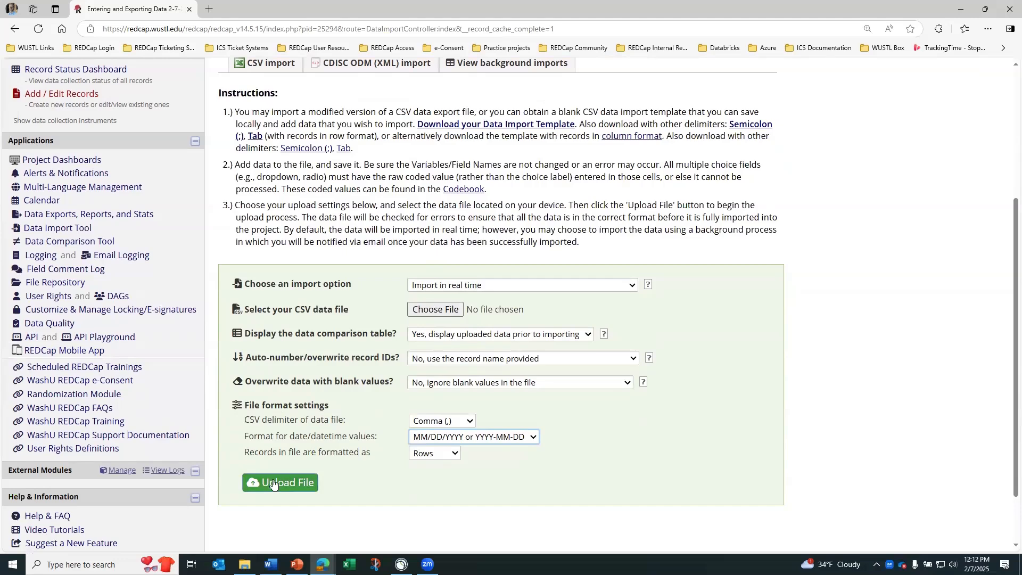
- Choose the data CSV file from the 20250205_EnterExportData folder and upload it for review
{"action": "left_click", "coordinate": [434, 311]}
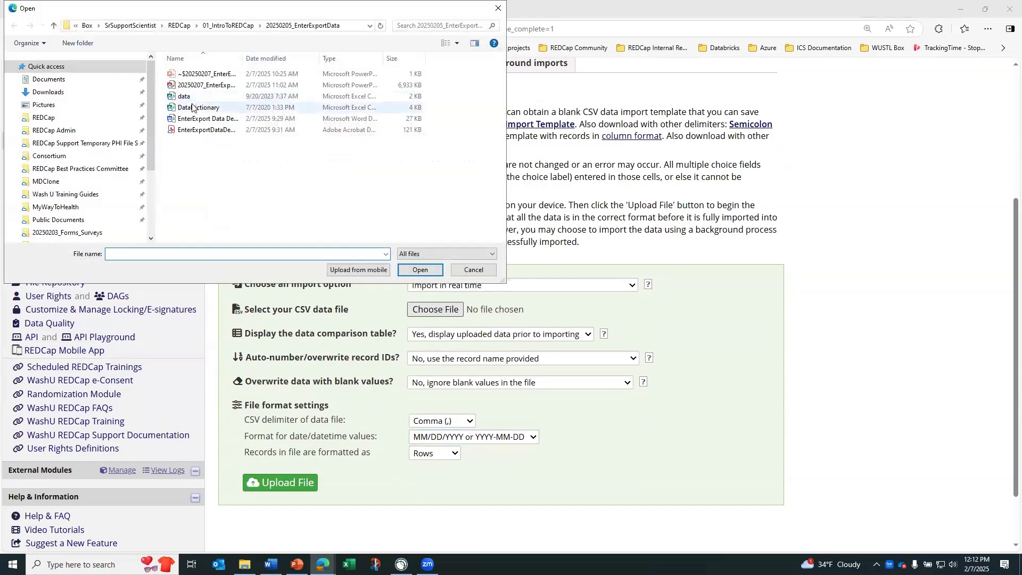
{"action": "left_click", "coordinate": [228, 98]}
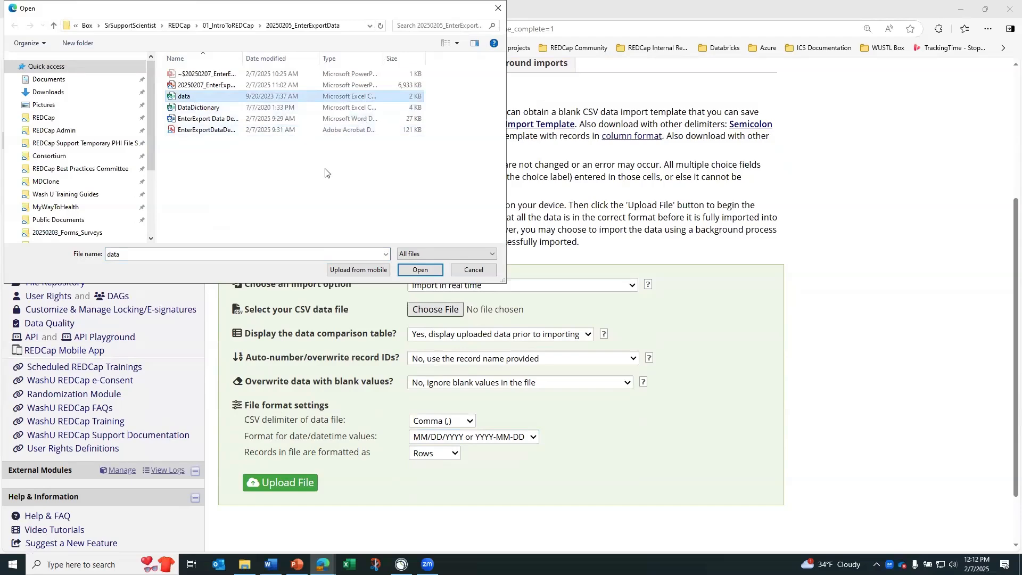
{"action": "left_click", "coordinate": [418, 271]}
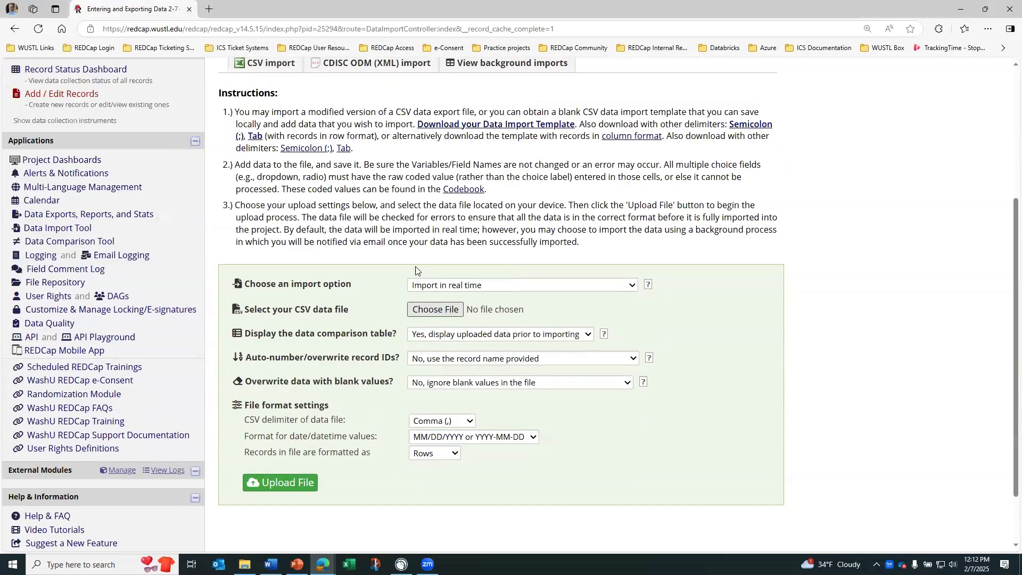
{"action": "left_click", "coordinate": [268, 487]}
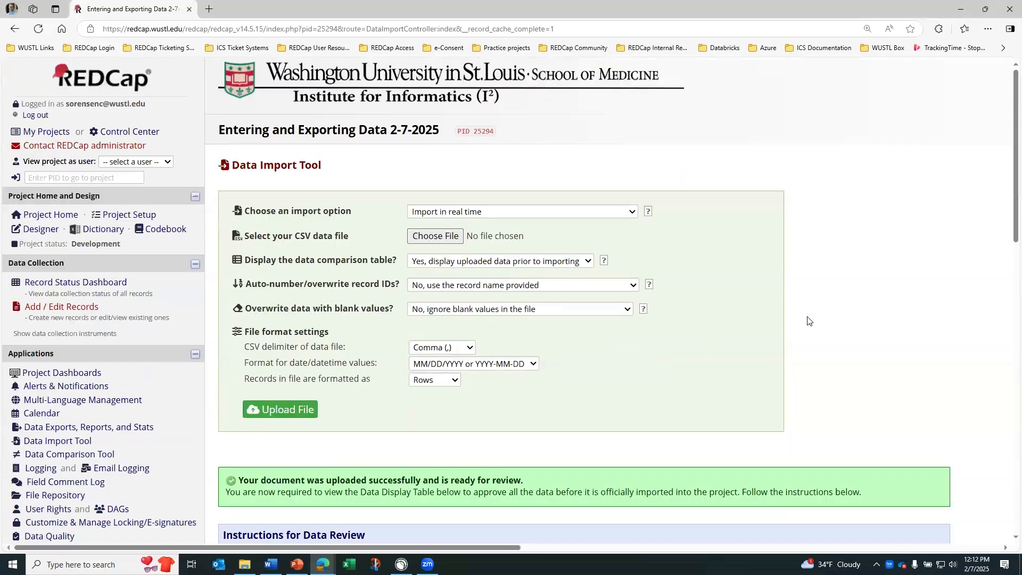
- Examine the Data Display Table's record labels and values against the key for new, existing and overwritten data
{"action": "scroll", "coordinate": [795, 299], "scroll_direction": "down", "scroll_amount": 5}
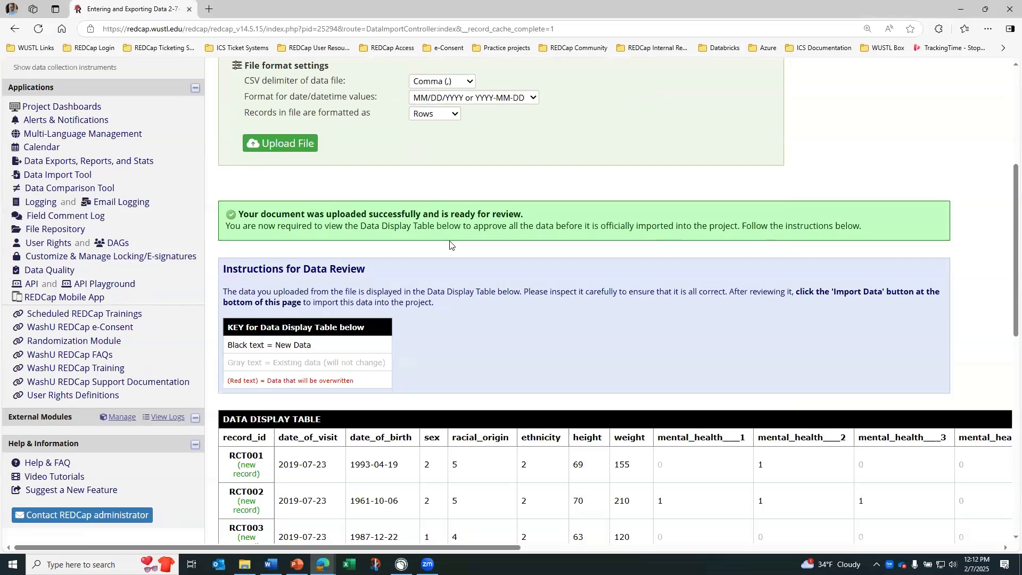
{"action": "scroll", "coordinate": [449, 242], "scroll_direction": "down", "scroll_amount": 5}
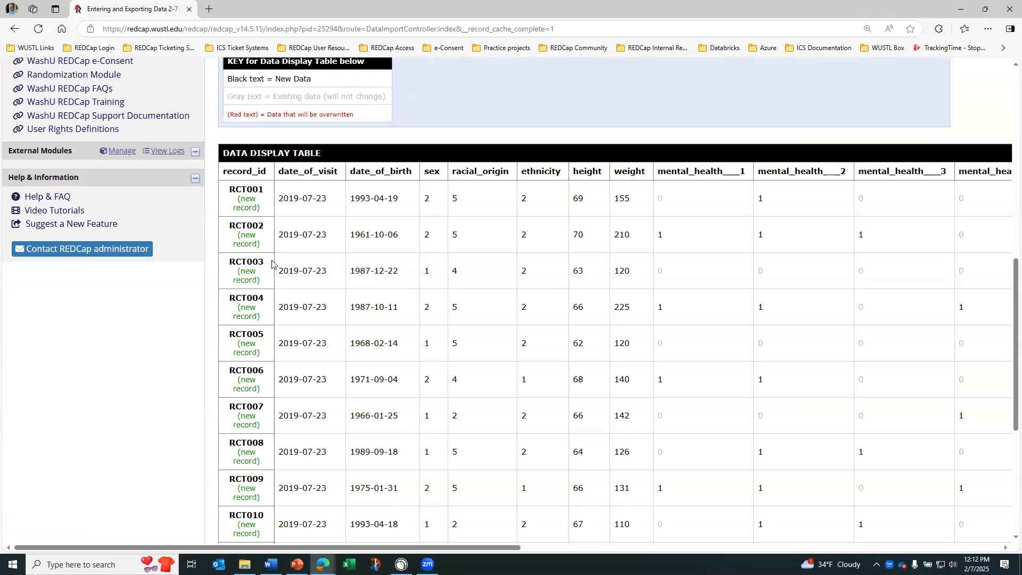
{"action": "left_click_drag", "start_coordinate": [264, 281], "coordinate": [234, 277]}
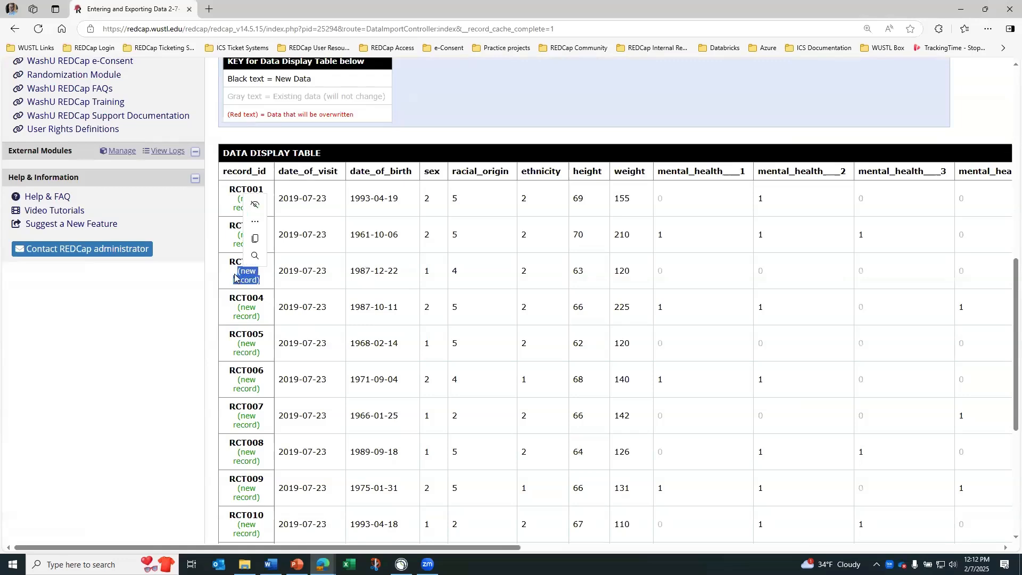
{"action": "left_click", "coordinate": [288, 283]}
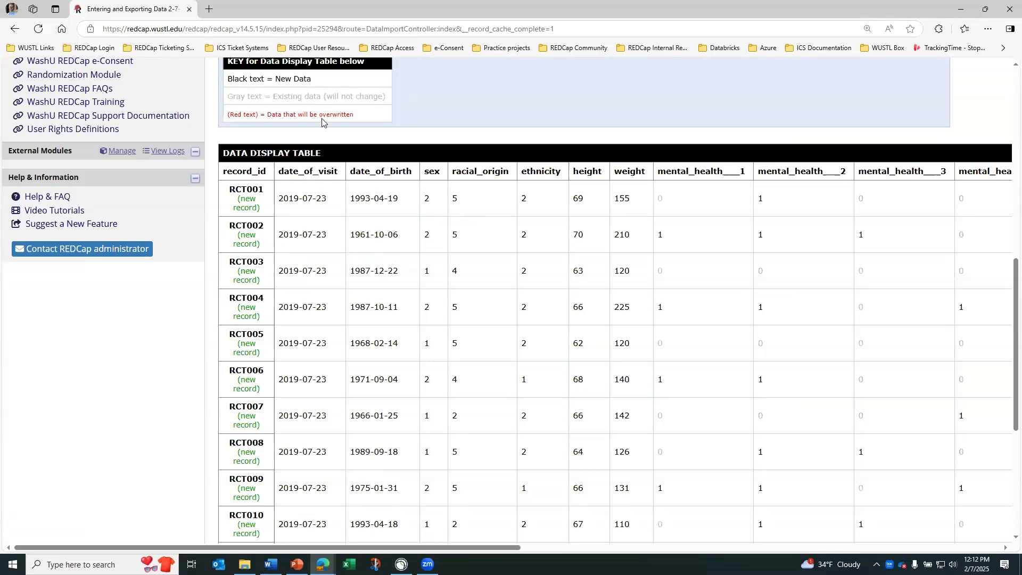
{"action": "left_click_drag", "start_coordinate": [353, 114], "coordinate": [229, 117]}
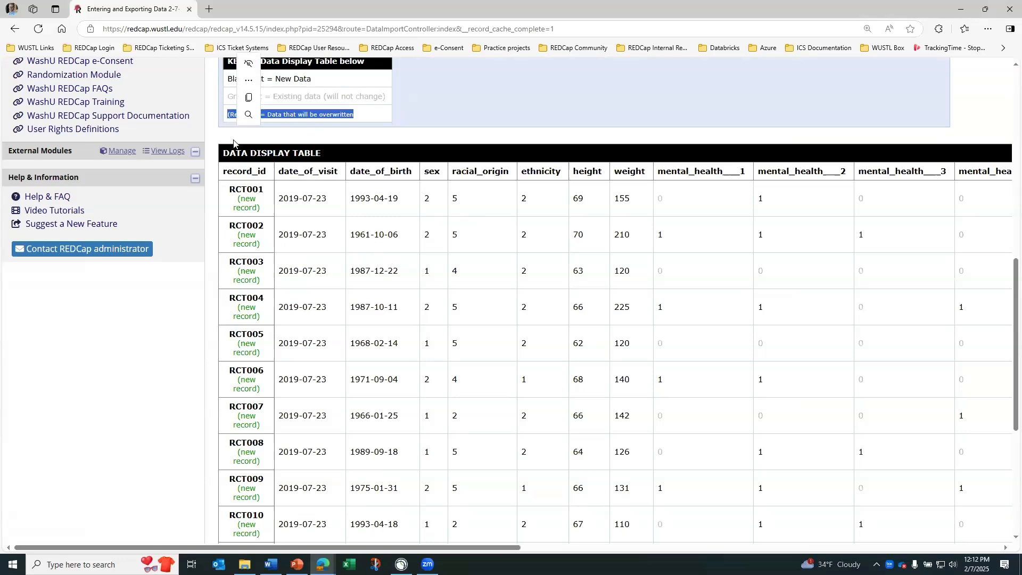
{"action": "left_click", "coordinate": [383, 114]}
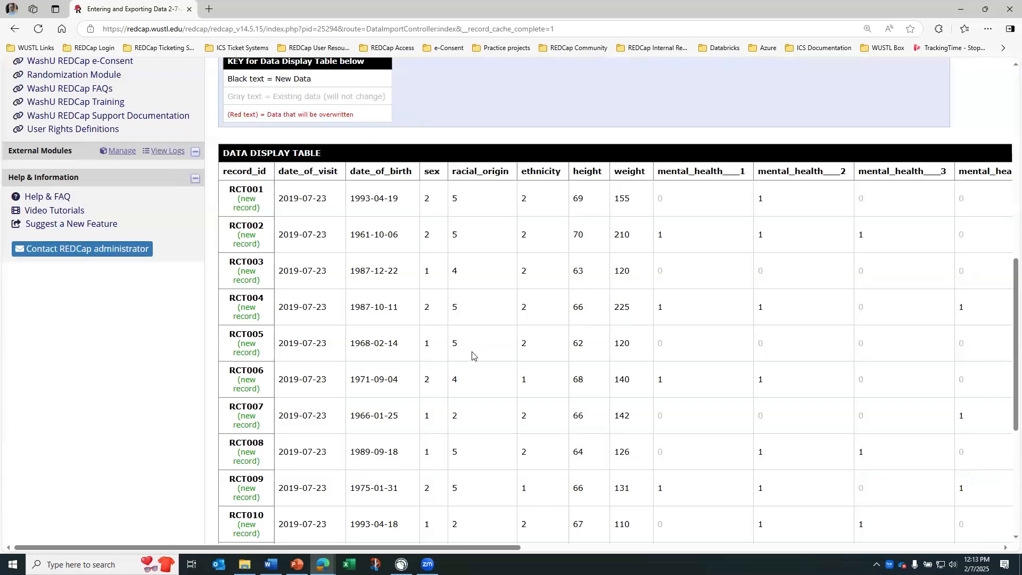
{"action": "scroll", "coordinate": [471, 358], "scroll_direction": "down", "scroll_amount": 3}
{"action": "scroll", "coordinate": [468, 355], "scroll_direction": "up", "scroll_amount": 1}
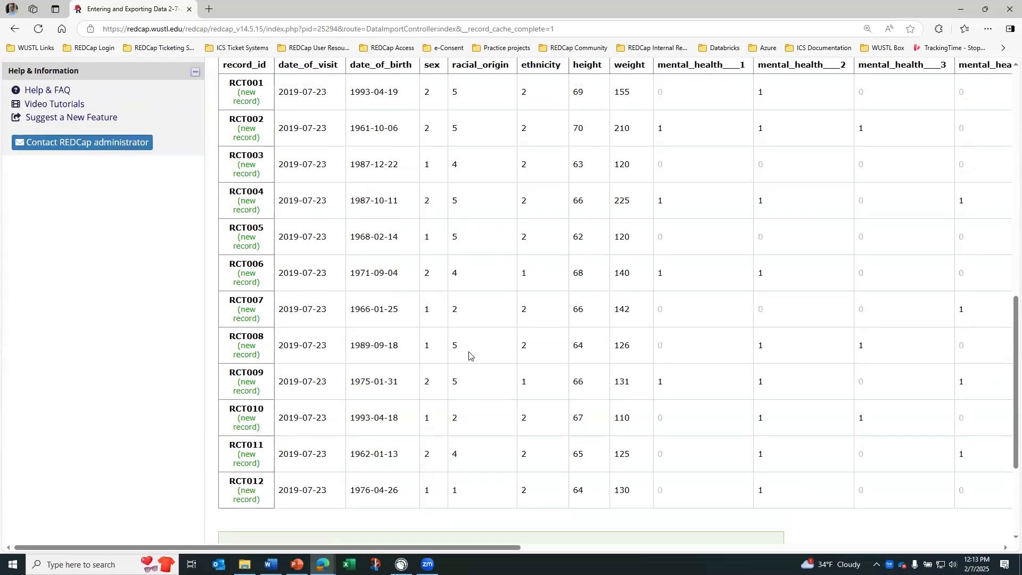
{"action": "scroll", "coordinate": [497, 335], "scroll_direction": "up", "scroll_amount": 4}
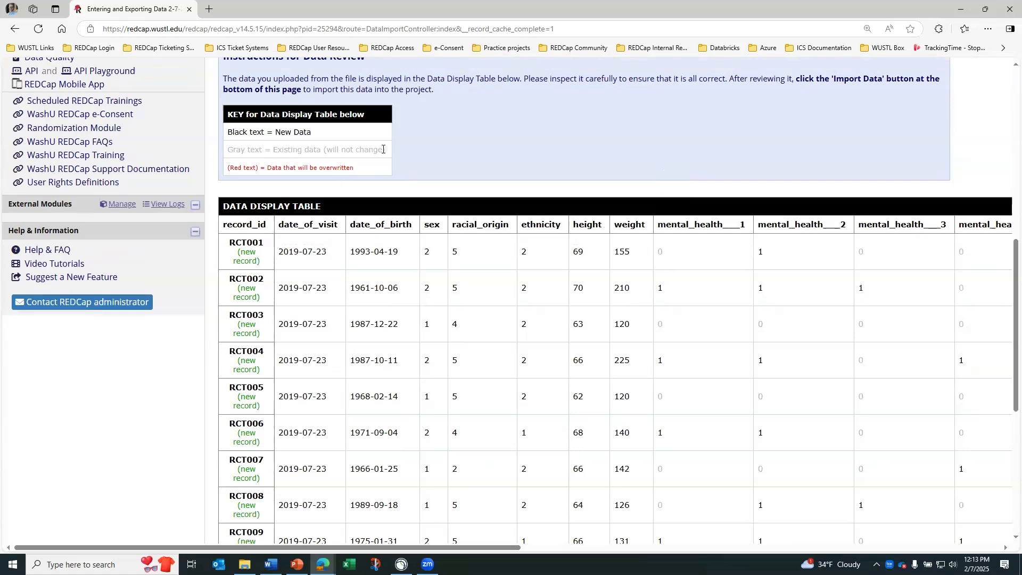
- Check the key's gray-text entry for existing data against the mental_health___1 value of record RCT001
{"action": "left_click_drag", "start_coordinate": [390, 153], "coordinate": [226, 152]}
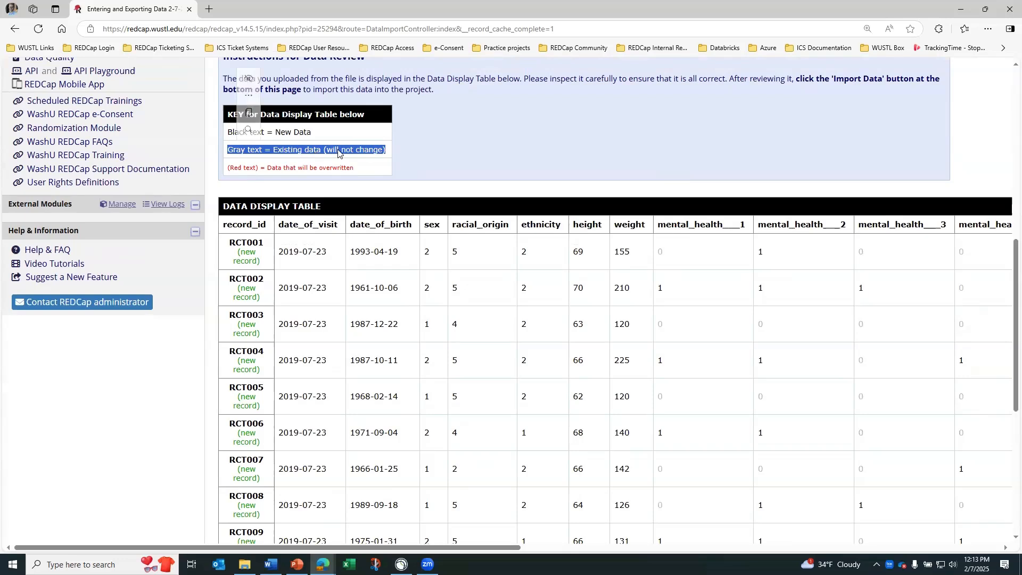
{"action": "left_click", "coordinate": [679, 185]}
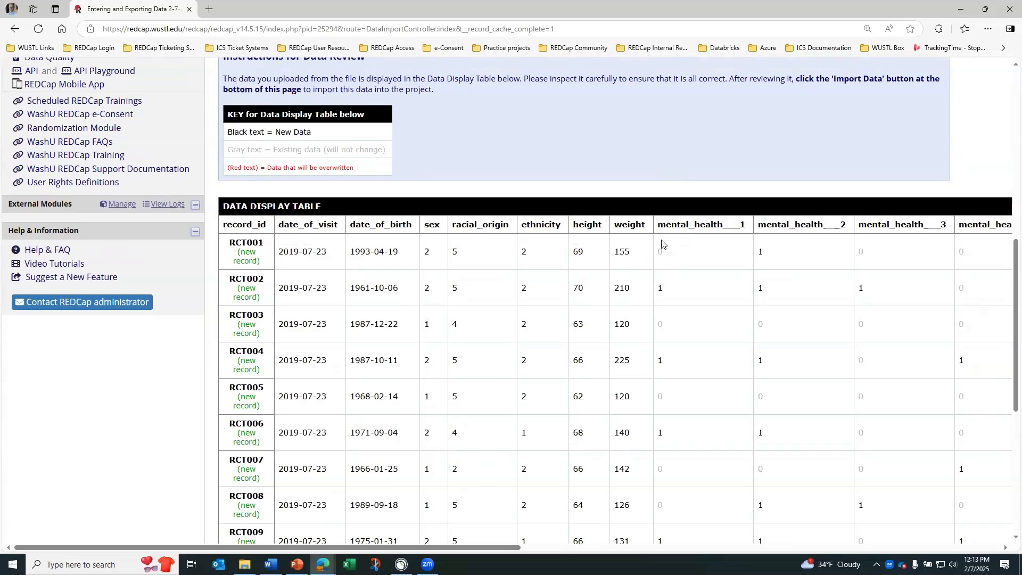
{"action": "left_click_drag", "start_coordinate": [661, 225], "coordinate": [748, 228]}
{"action": "left_click", "coordinate": [701, 247]}
{"action": "left_click_drag", "start_coordinate": [662, 251], "coordinate": [657, 256]}
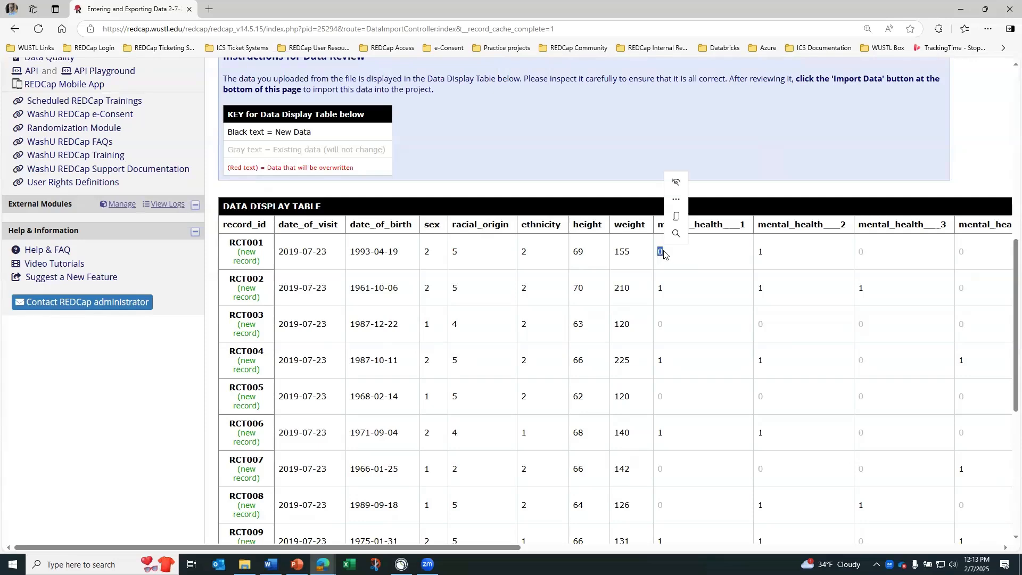
{"action": "left_click", "coordinate": [664, 253]}
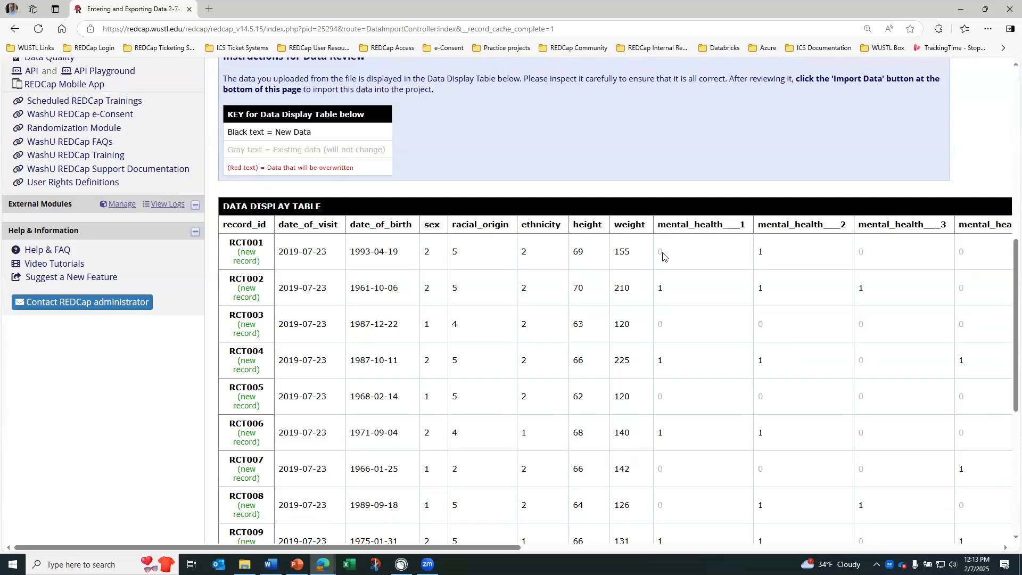
{"action": "left_click_drag", "start_coordinate": [655, 254], "coordinate": [670, 263]}
{"action": "left_click", "coordinate": [670, 263]}
- Import the reviewed data into the project and check the import result
{"action": "scroll", "coordinate": [504, 134], "scroll_direction": "down", "scroll_amount": 6}
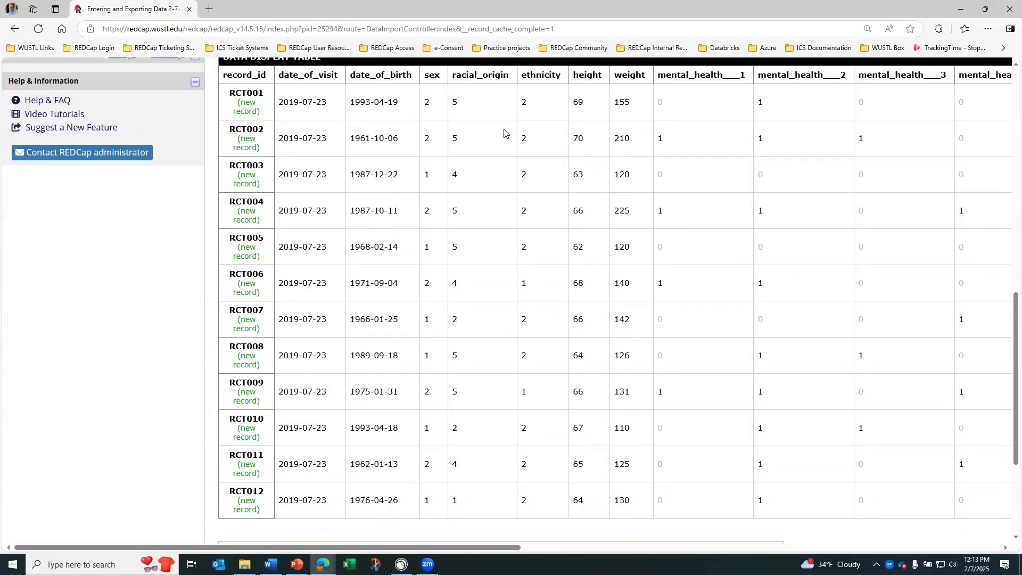
{"action": "left_click", "coordinate": [264, 424]}
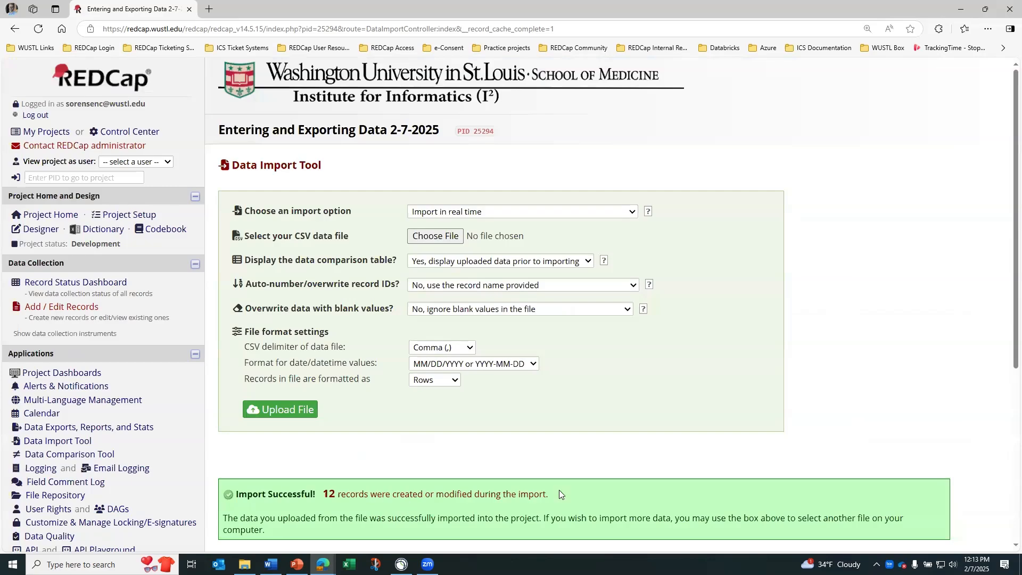
{"action": "scroll", "coordinate": [545, 420], "scroll_direction": "down", "scroll_amount": 5}
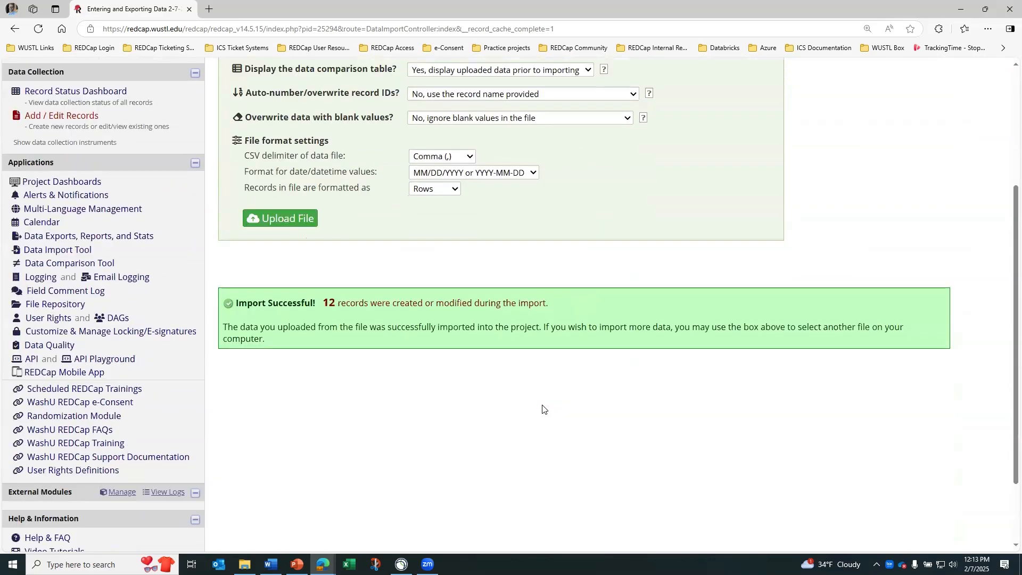
{"action": "scroll", "coordinate": [542, 409], "scroll_direction": "up", "scroll_amount": 5}
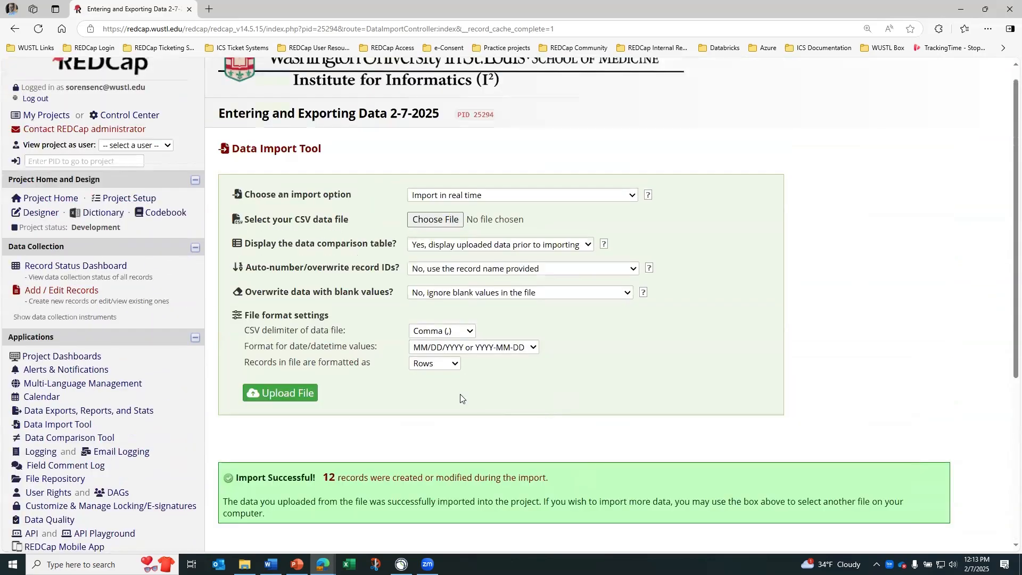
- Open the Record Status Dashboard and view the form statuses of the imported records
{"action": "left_click", "coordinate": [88, 267]}
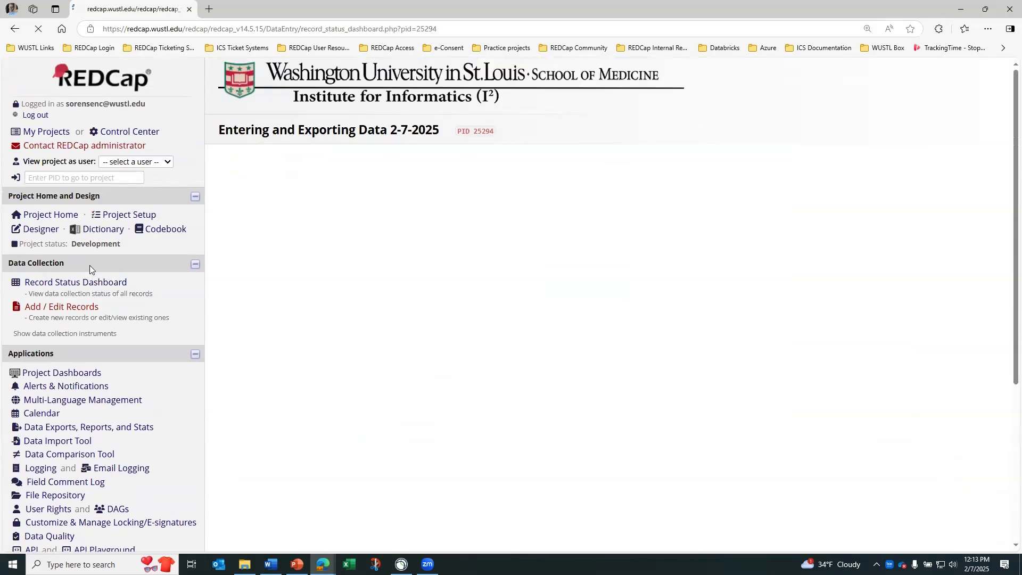
{"action": "scroll", "coordinate": [479, 302], "scroll_direction": "down", "scroll_amount": 2}
{"action": "scroll", "coordinate": [479, 300], "scroll_direction": "up", "scroll_amount": 1}
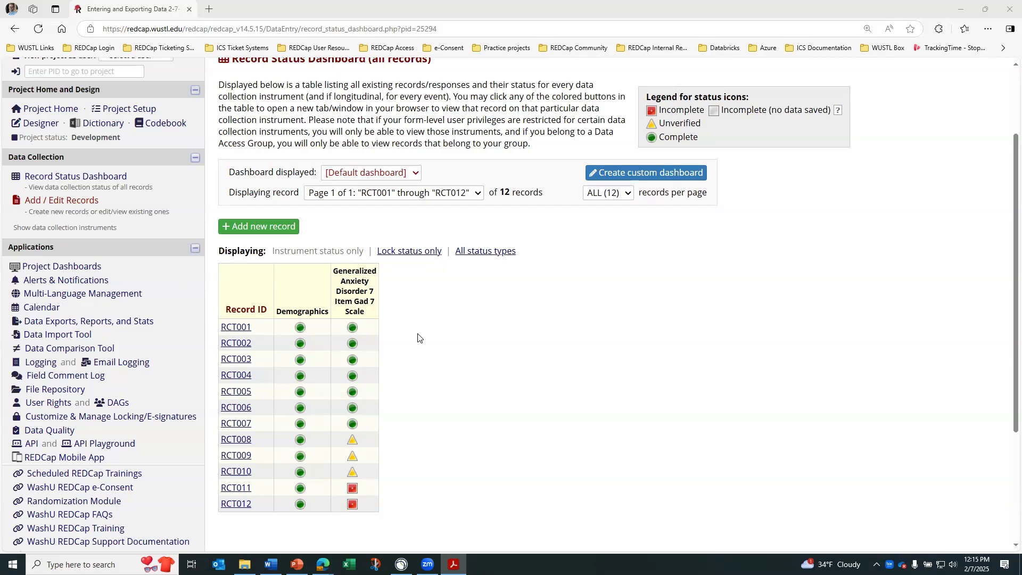
- Open the Demographics form of record RCT001 and look through its imported values
{"action": "left_click", "coordinate": [300, 329]}
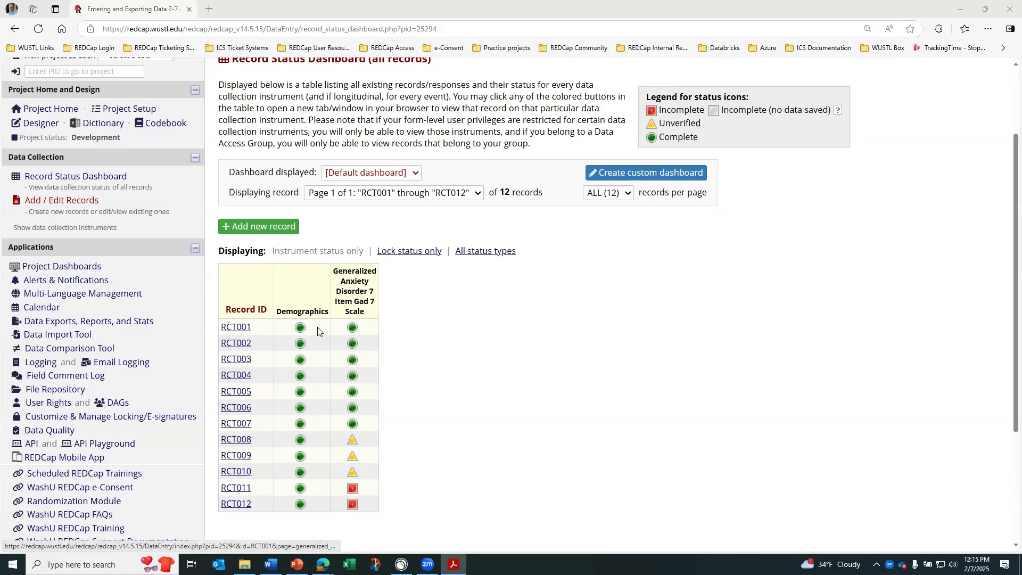
{"action": "left_click", "coordinate": [299, 328]}
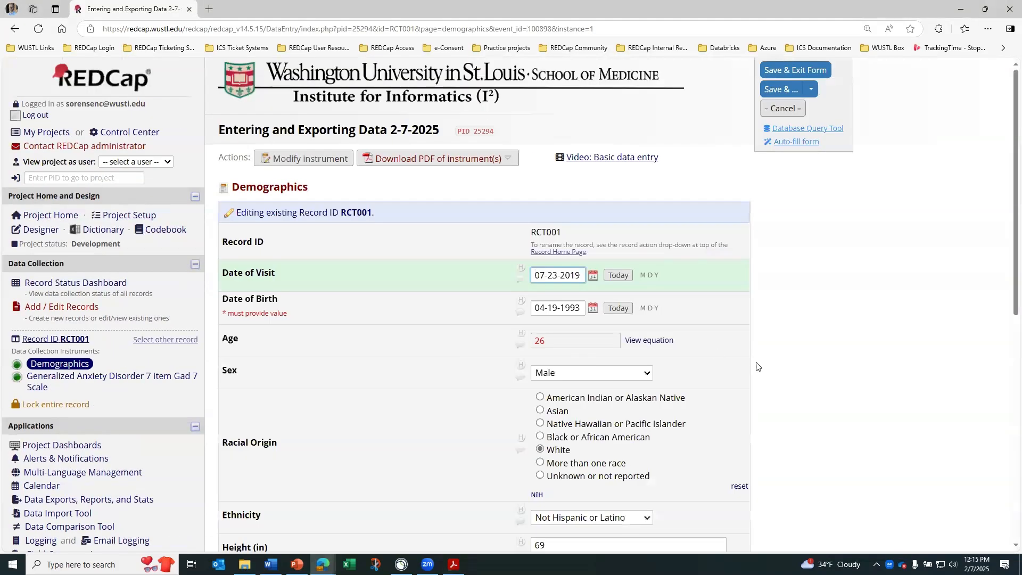
{"action": "scroll", "coordinate": [785, 377], "scroll_direction": "down", "scroll_amount": 8}
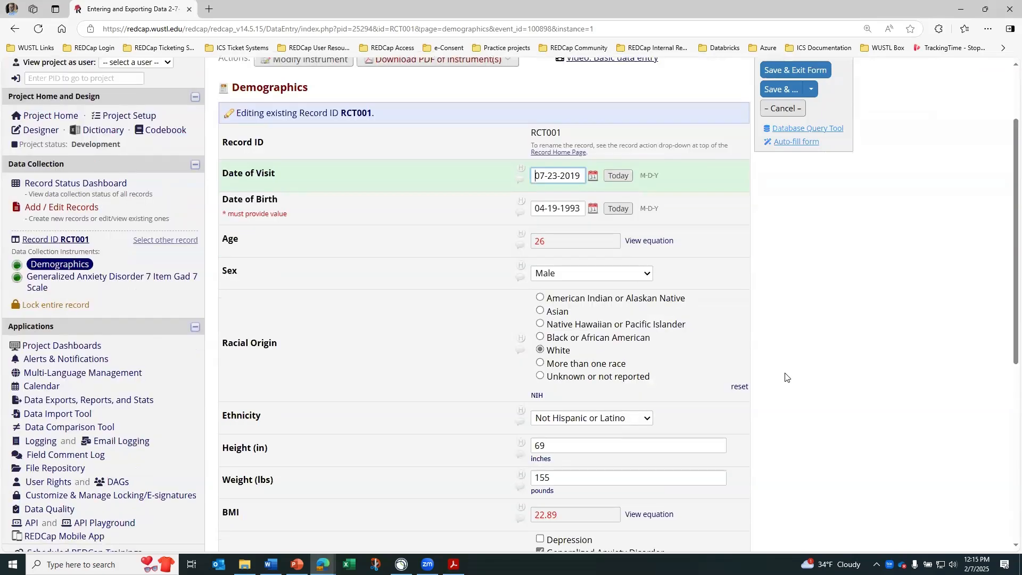
{"action": "scroll", "coordinate": [785, 377], "scroll_direction": "up", "scroll_amount": 8}
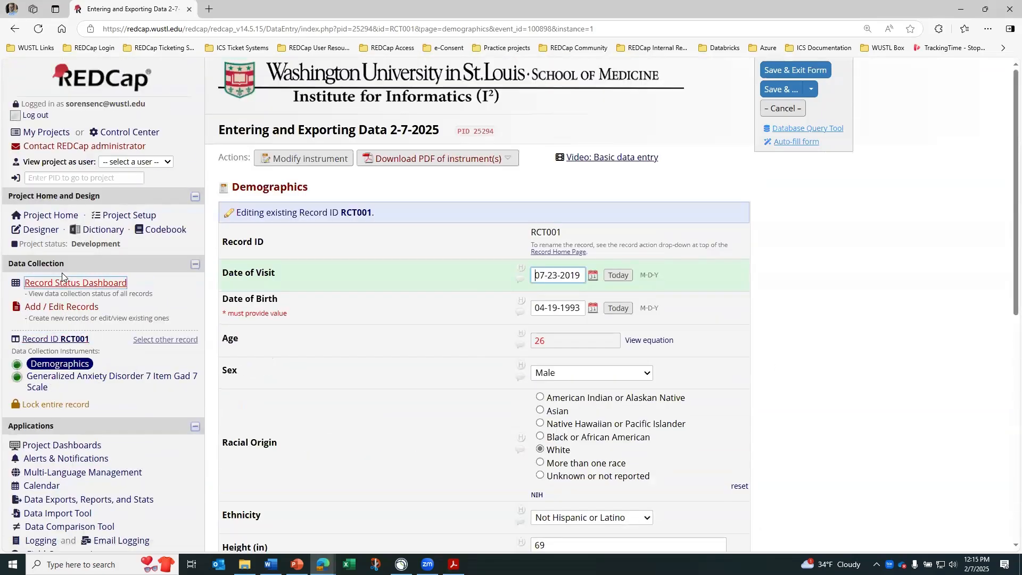
- View the Record Home Page of RCT001, then return to the Record Status Dashboard's list of all records
{"action": "left_click", "coordinate": [64, 341]}
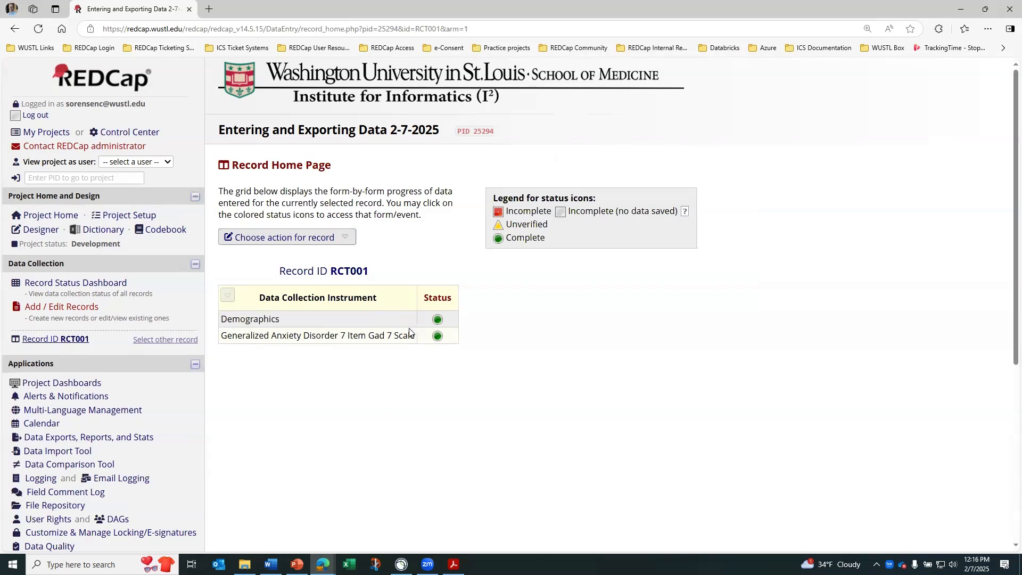
{"action": "left_click", "coordinate": [105, 288]}
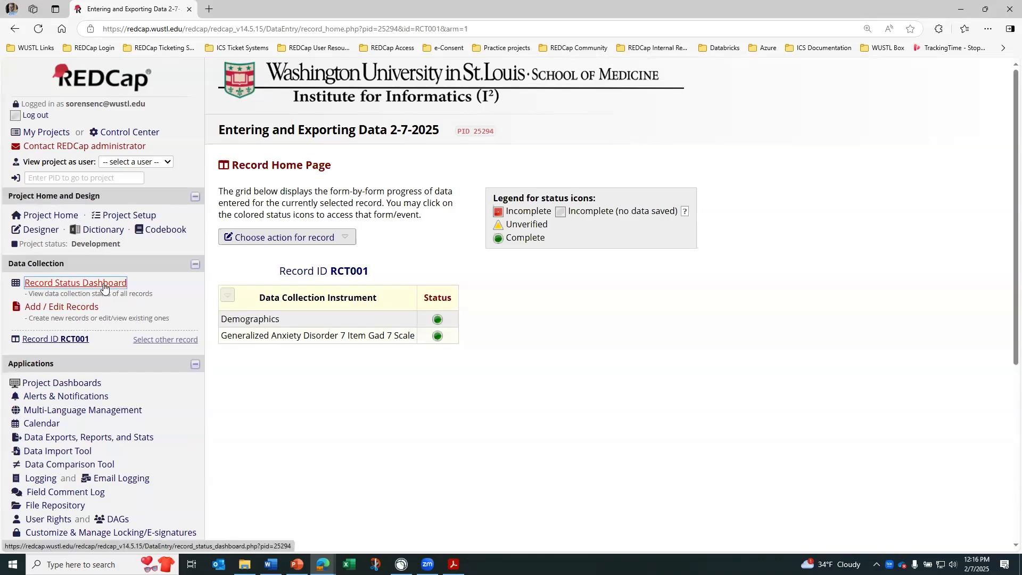
{"action": "scroll", "coordinate": [524, 387], "scroll_direction": "down", "scroll_amount": 2}
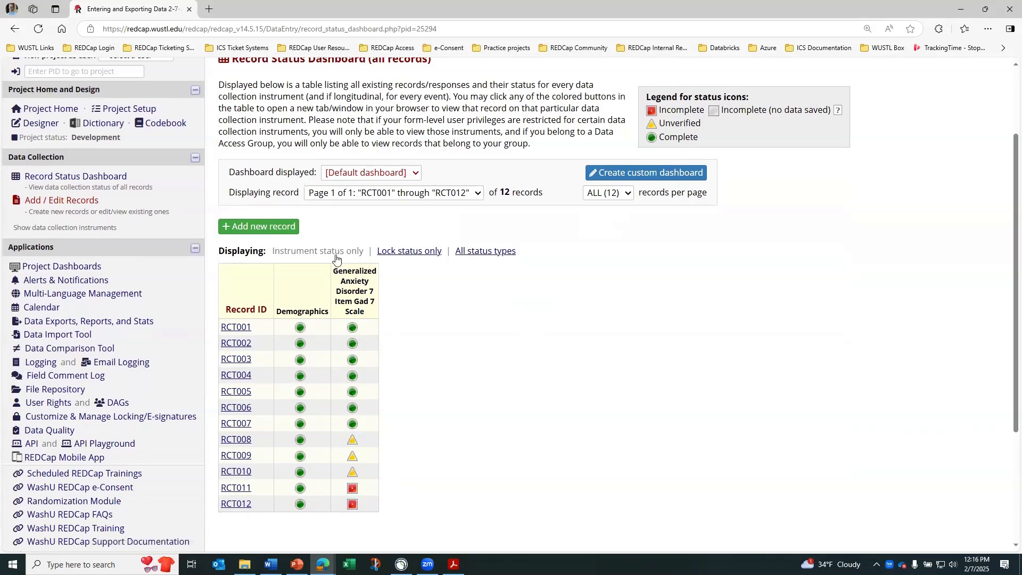
- Open the Demographics form of record RCT012, set its form status to Unverified, and save and exit the form
{"action": "left_click", "coordinate": [299, 504]}
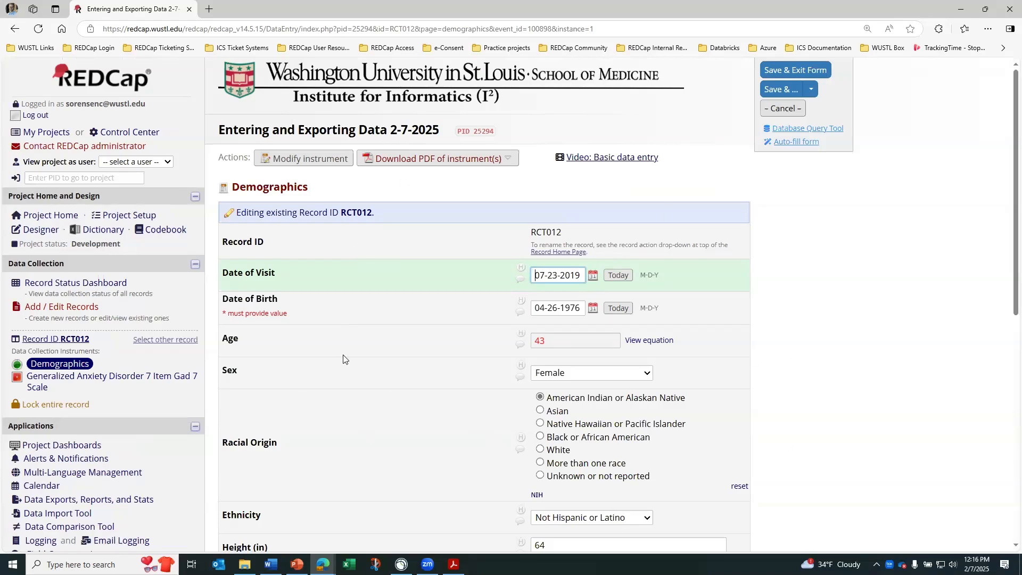
{"action": "scroll", "coordinate": [343, 359], "scroll_direction": "down", "scroll_amount": 8}
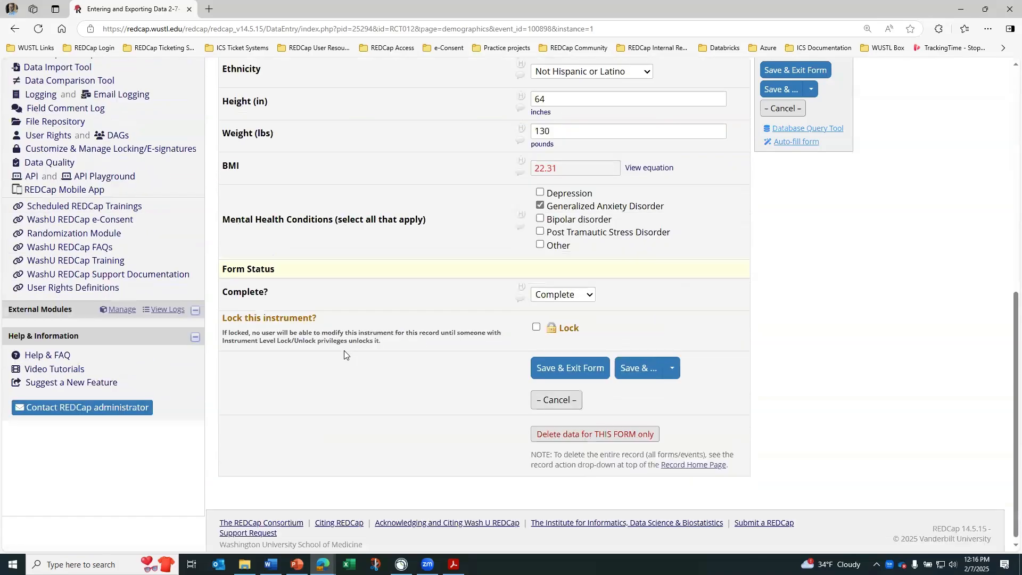
{"action": "left_click_drag", "start_coordinate": [272, 288], "coordinate": [224, 290]}
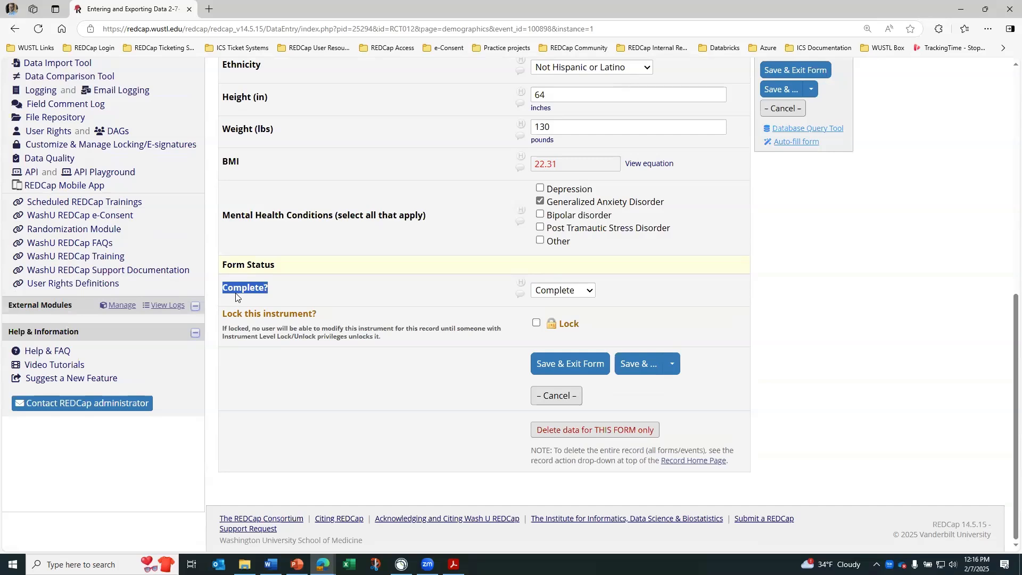
{"action": "left_click", "coordinate": [268, 291]}
{"action": "left_click", "coordinate": [579, 293]}
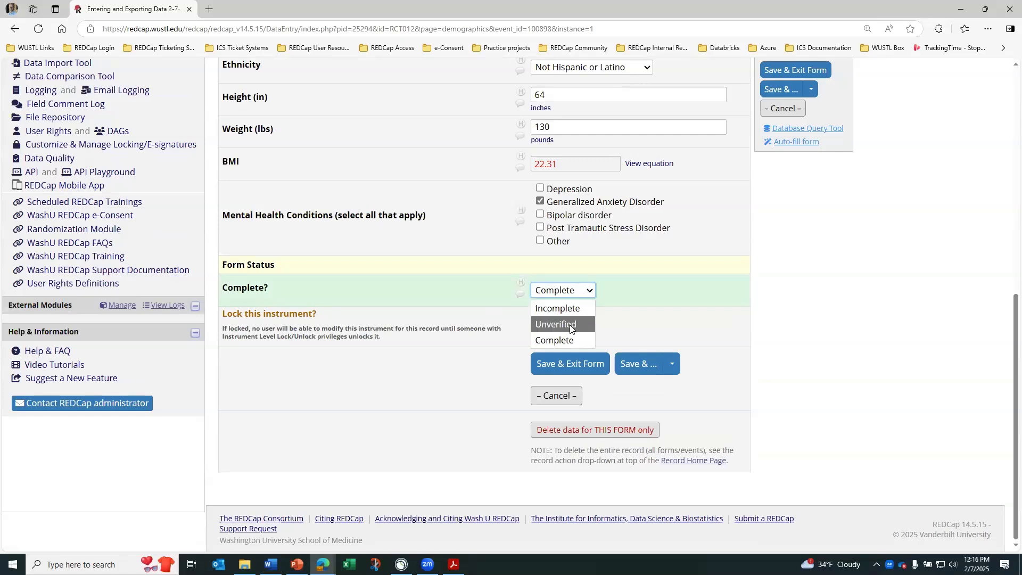
{"action": "left_click", "coordinate": [569, 322]}
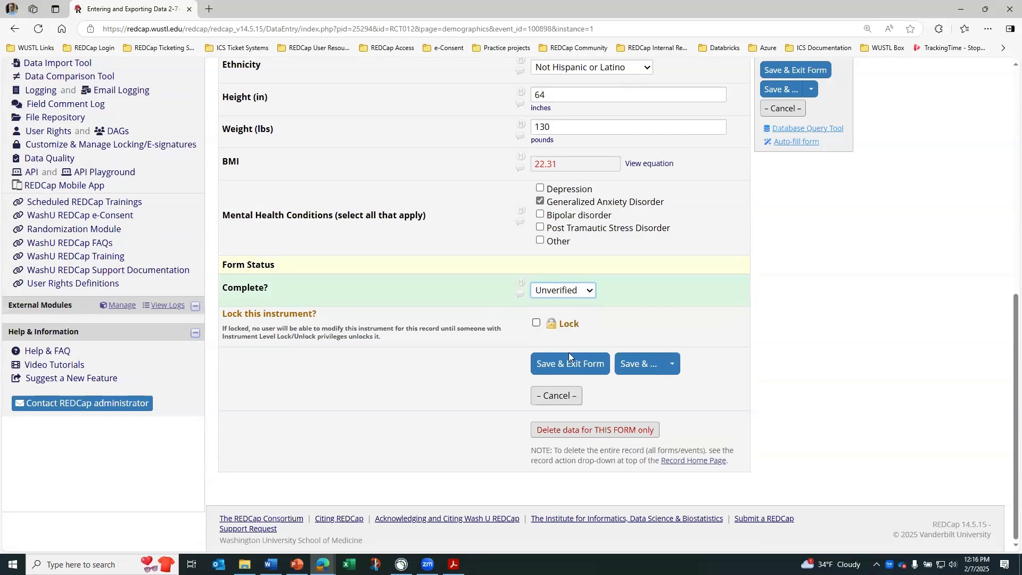
{"action": "left_click", "coordinate": [570, 362]}
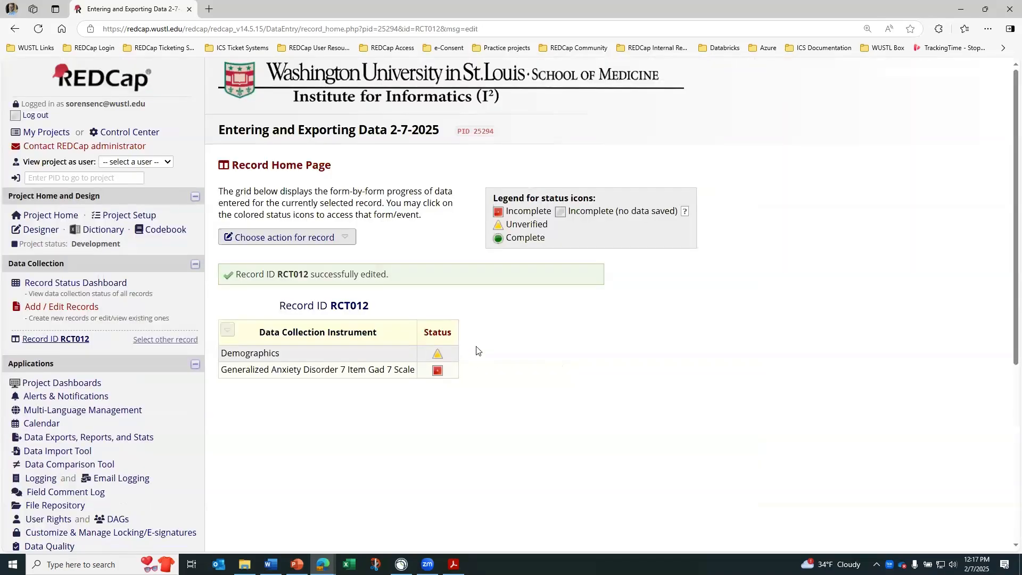
- Reopen RCT012's Demographics form, set its form status to Incomplete, and save and exit the form
{"action": "left_click", "coordinate": [437, 355]}
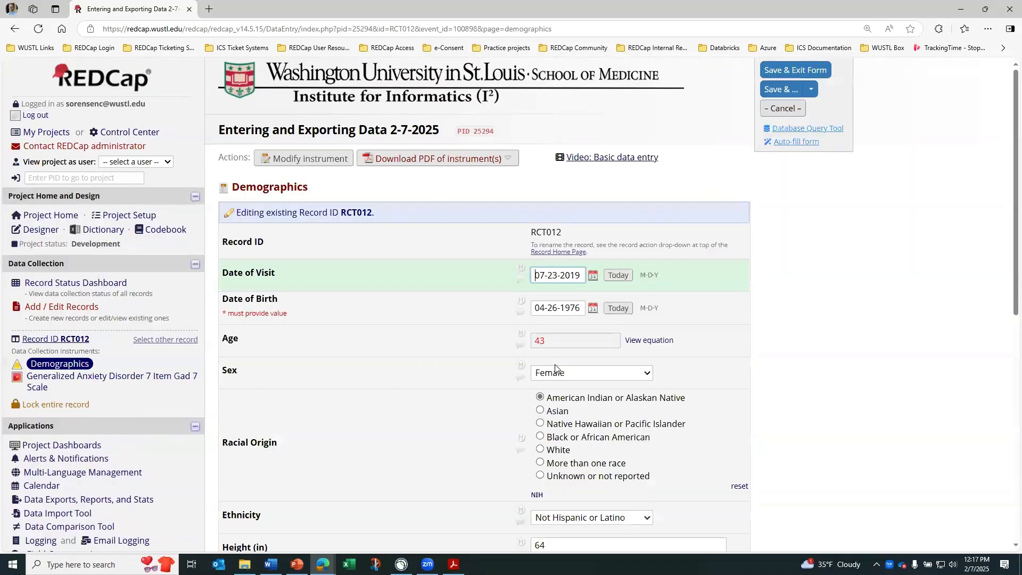
{"action": "scroll", "coordinate": [554, 366], "scroll_direction": "down", "scroll_amount": 10}
{"action": "scroll", "coordinate": [555, 367], "scroll_direction": "down", "scroll_amount": 1}
{"action": "left_click", "coordinate": [563, 290]}
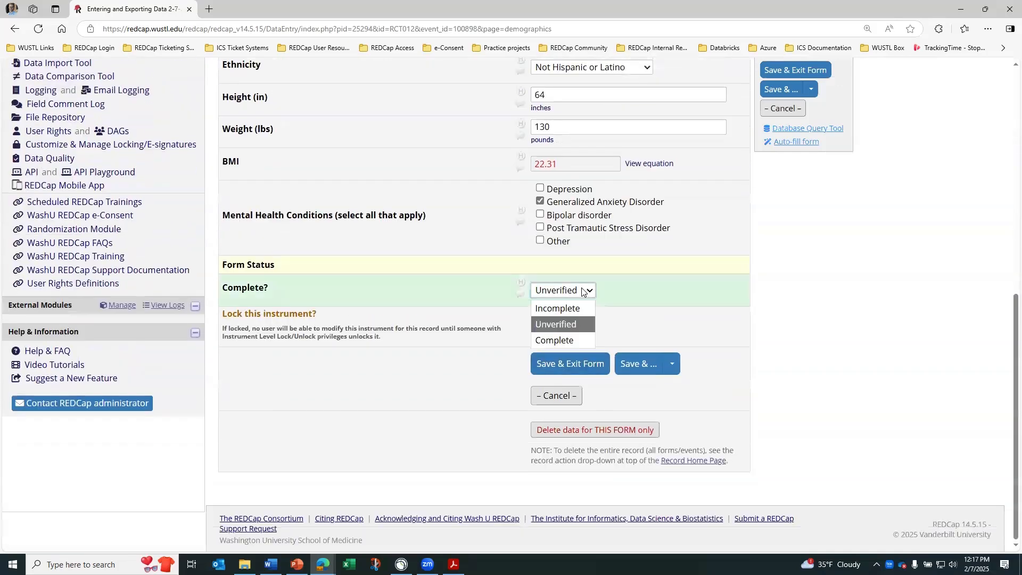
{"action": "left_click", "coordinate": [558, 306]}
{"action": "left_click", "coordinate": [581, 362]}
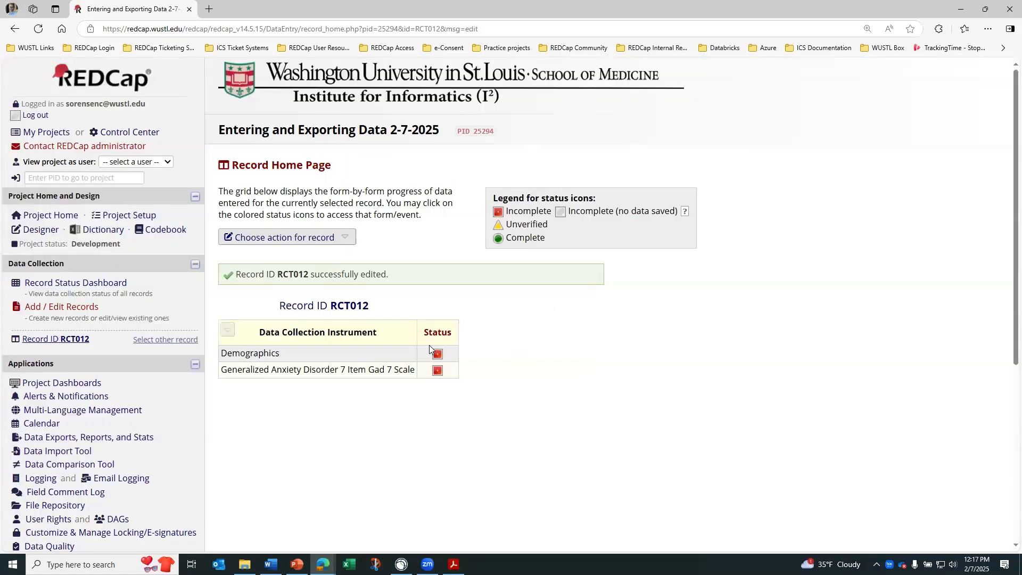
- Set the form status of RCT012's Demographics form to Complete, save it, and return to the Record Status Dashboard's record list
{"action": "left_click", "coordinate": [437, 354]}
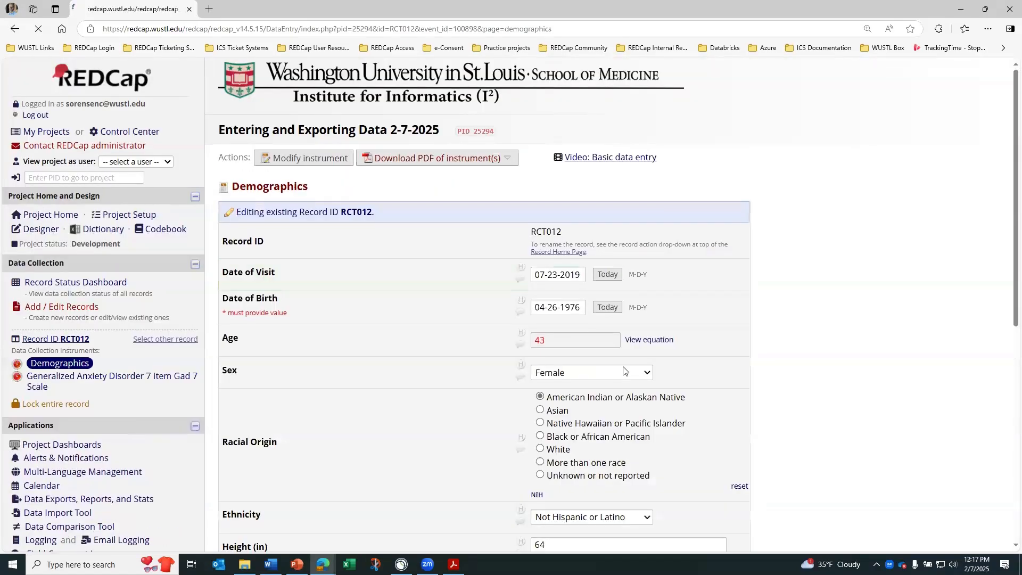
{"action": "scroll", "coordinate": [618, 374], "scroll_direction": "down", "scroll_amount": 7}
{"action": "left_click", "coordinate": [578, 368]}
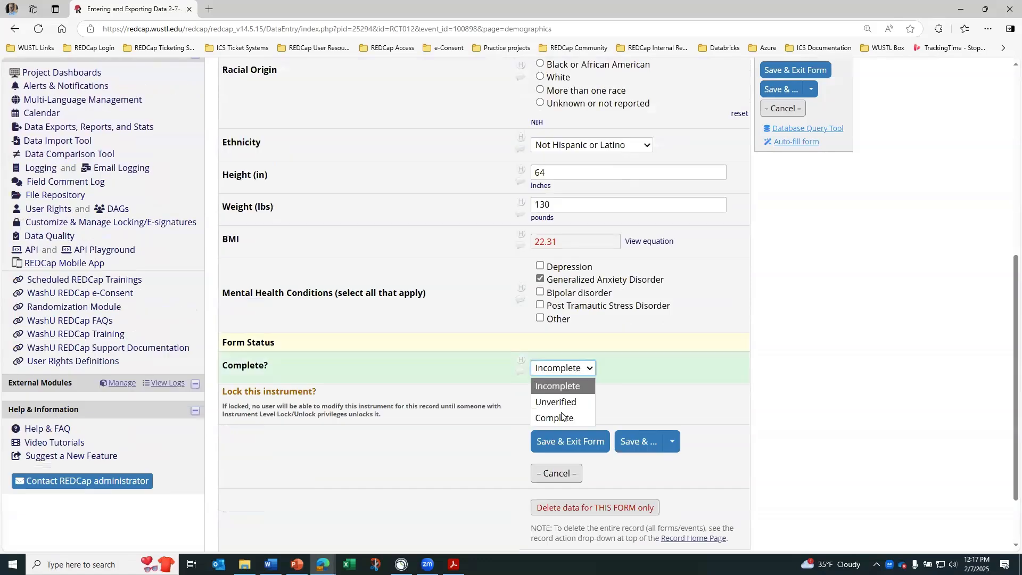
{"action": "left_click", "coordinate": [563, 418]}
{"action": "left_click", "coordinate": [562, 442]}
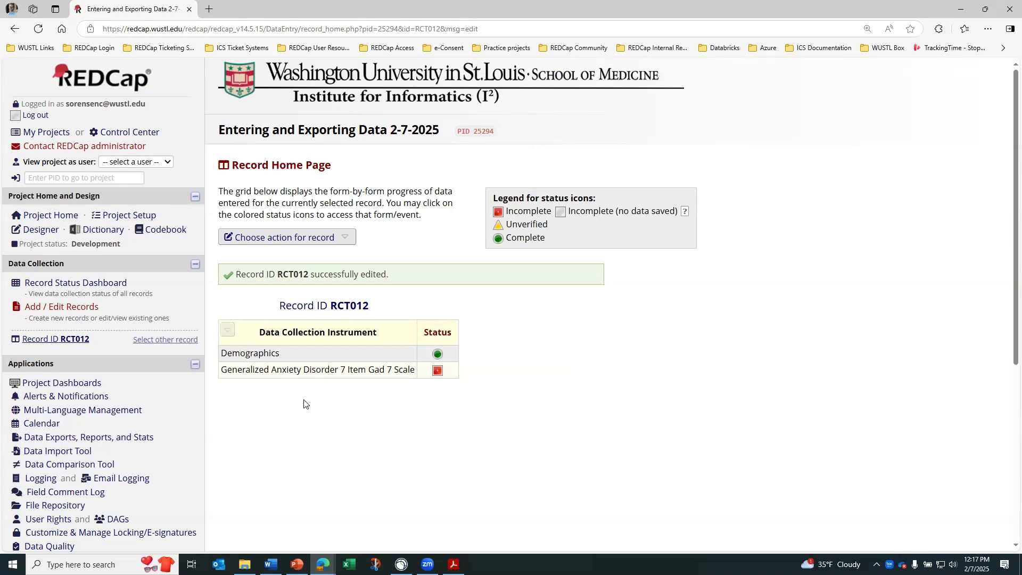
{"action": "left_click", "coordinate": [108, 286]}
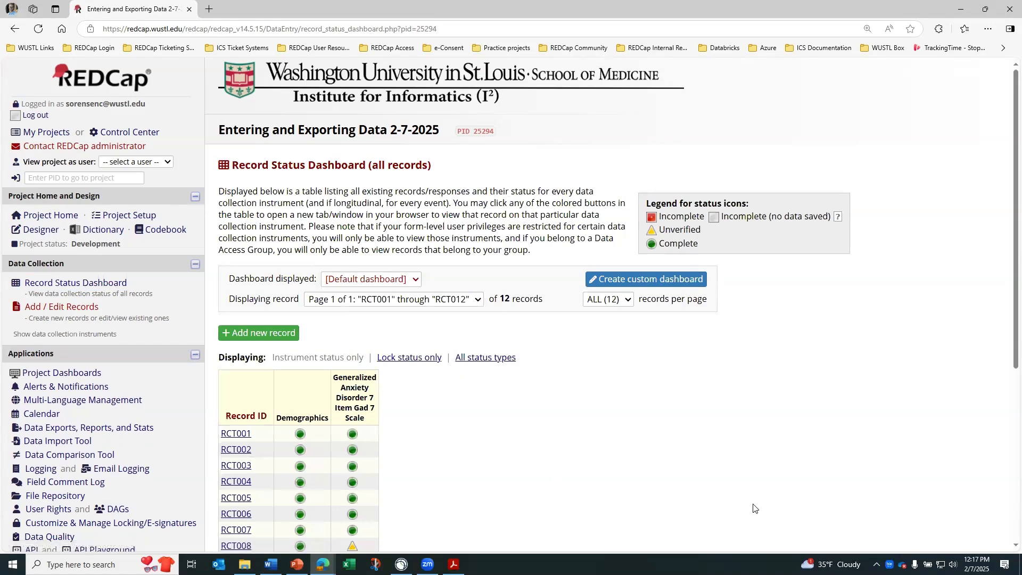
{"action": "scroll", "coordinate": [617, 451], "scroll_direction": "down", "scroll_amount": 2}
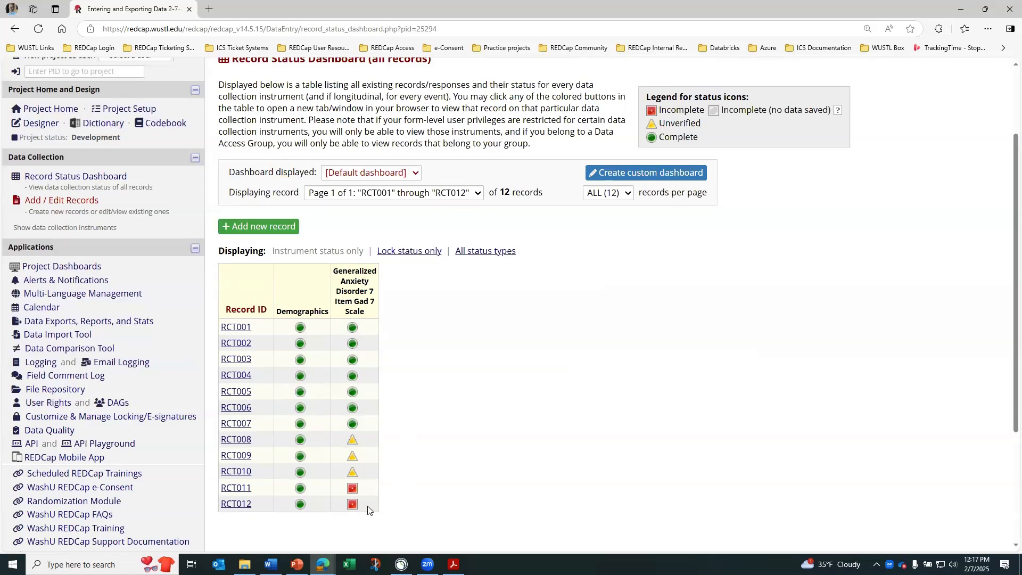
- Enable surveys for the project and enable the Generalized Anxiety Disorder 7 Item Gad 7 Scale instrument as a survey with its default settings
{"action": "left_click", "coordinate": [121, 113]}
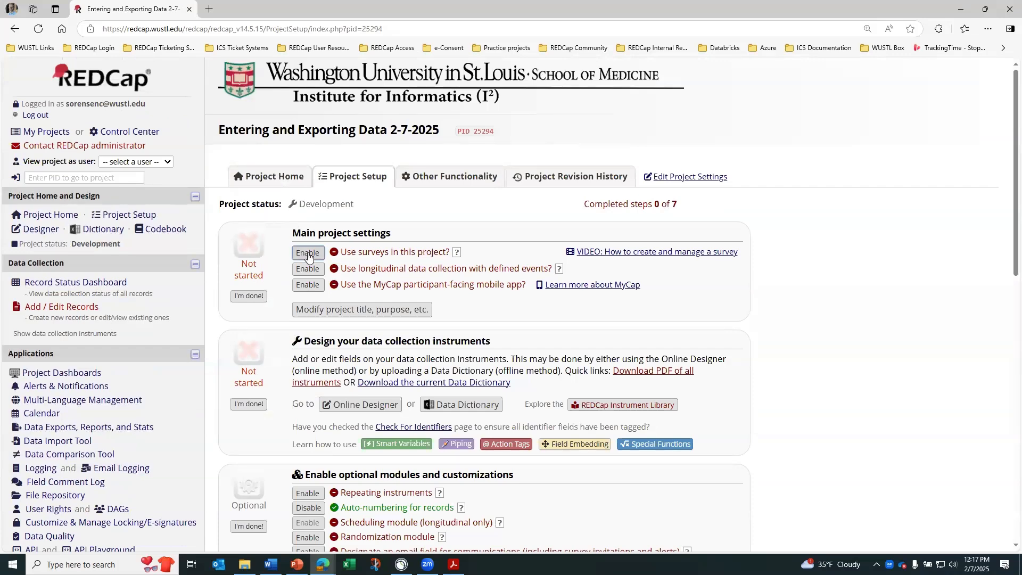
{"action": "left_click", "coordinate": [307, 253]}
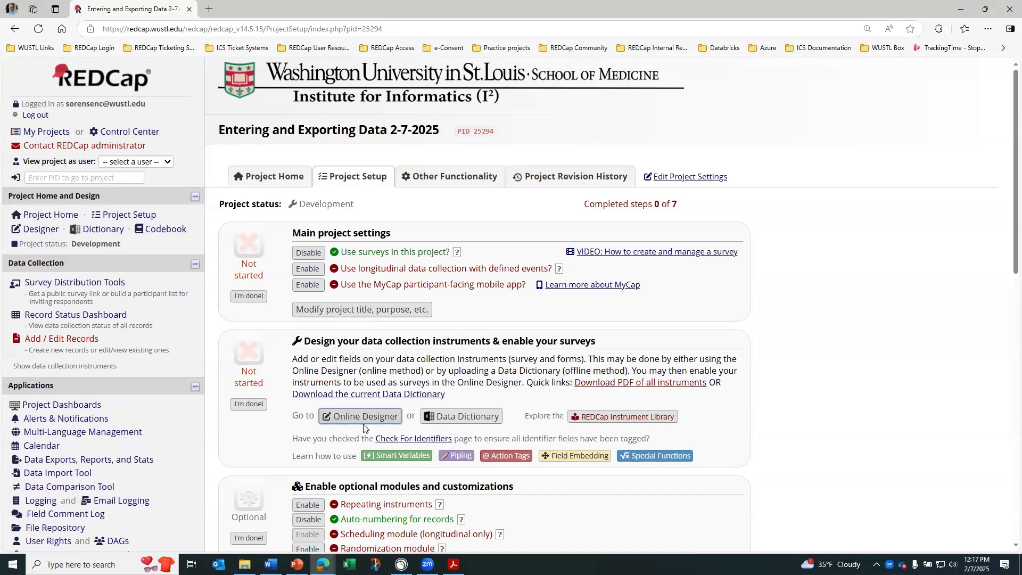
{"action": "left_click", "coordinate": [363, 420]}
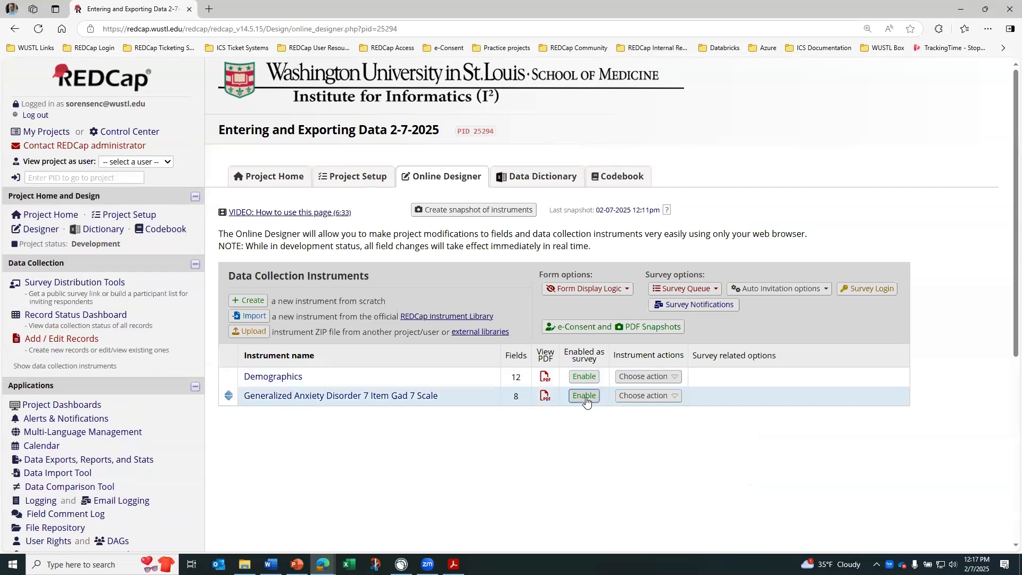
{"action": "left_click", "coordinate": [585, 398]}
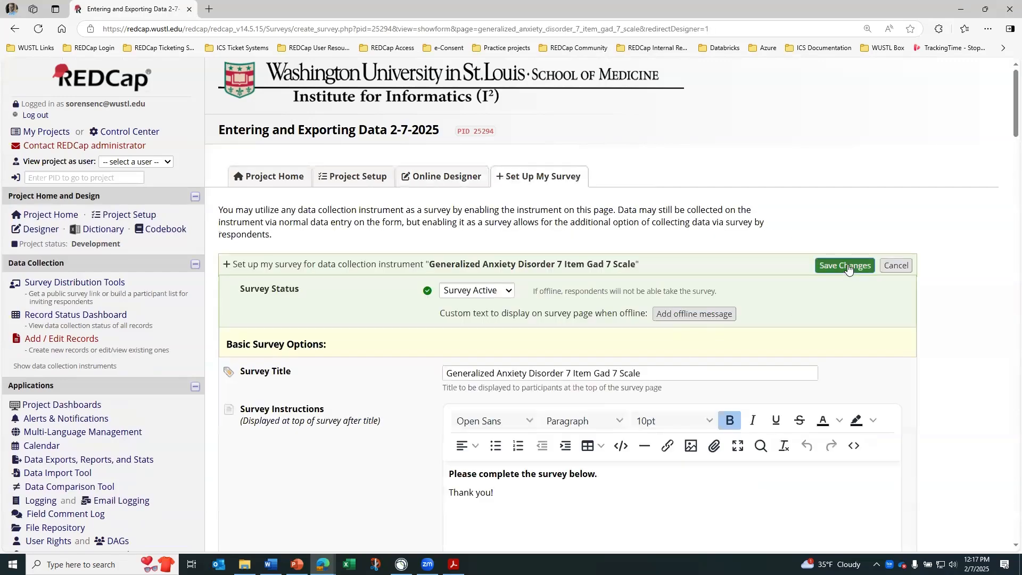
{"action": "left_click", "coordinate": [848, 266]}
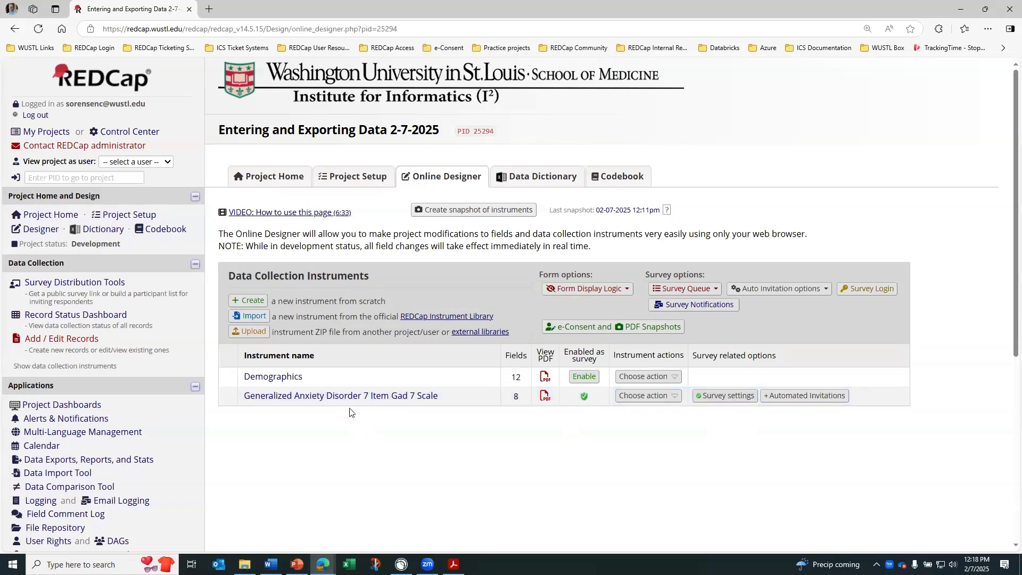
- Start a new record from the Record Status Dashboard and look at the record ID assigned to it
{"action": "left_click", "coordinate": [69, 318]}
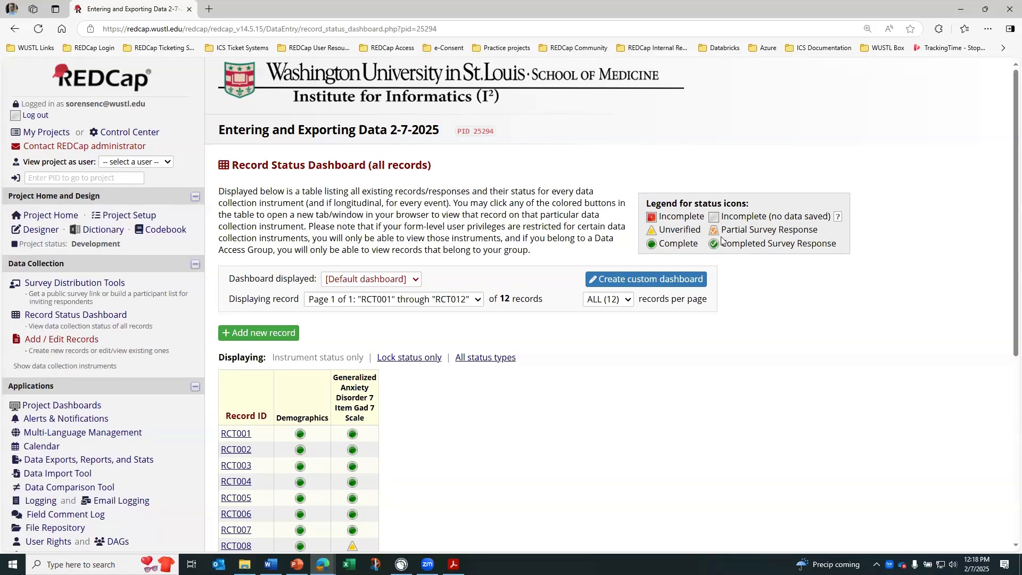
{"action": "scroll", "coordinate": [731, 333], "scroll_direction": "down", "scroll_amount": 3}
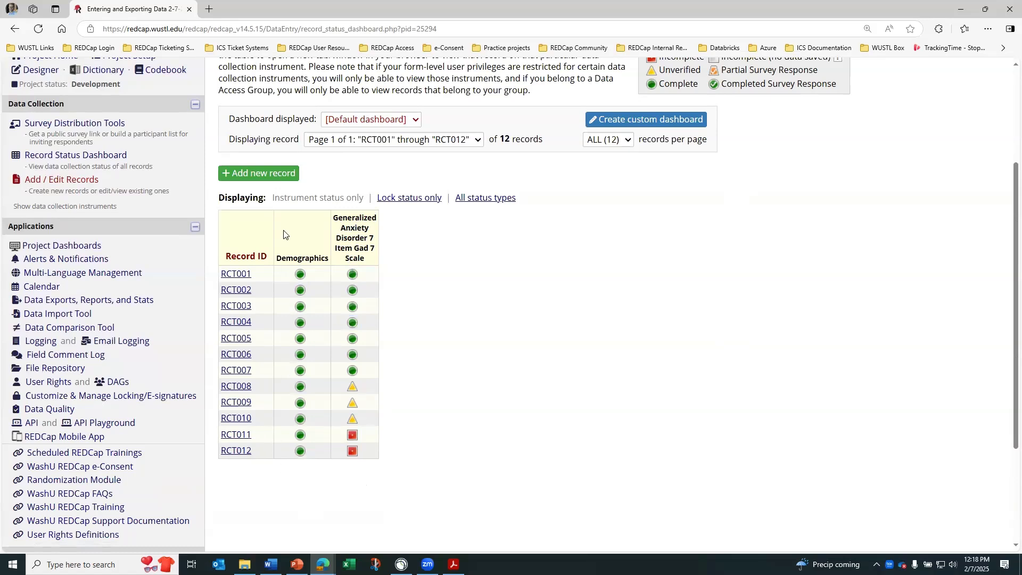
{"action": "left_click", "coordinate": [258, 175]}
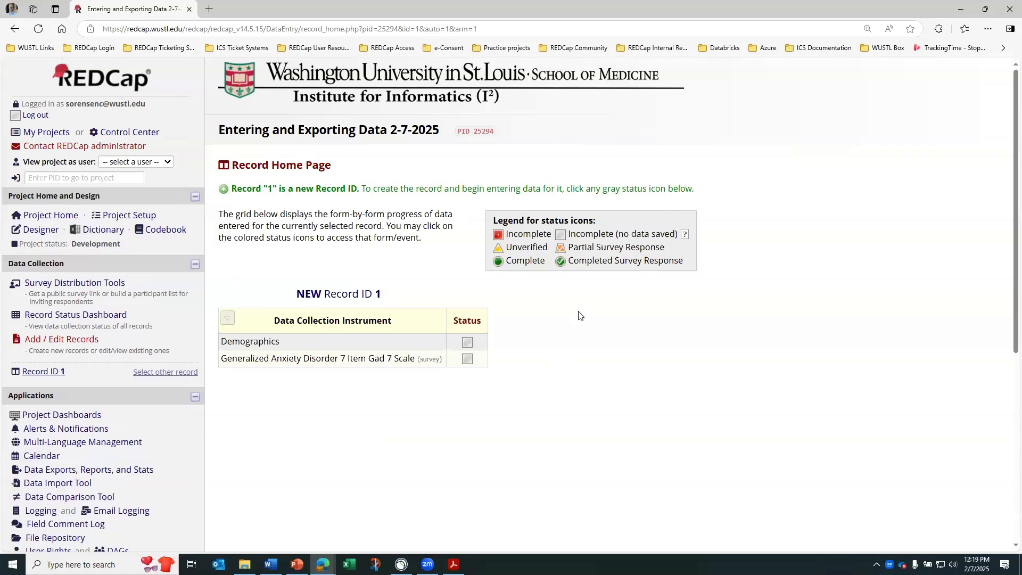
{"action": "left_click_drag", "start_coordinate": [381, 291], "coordinate": [363, 294]}
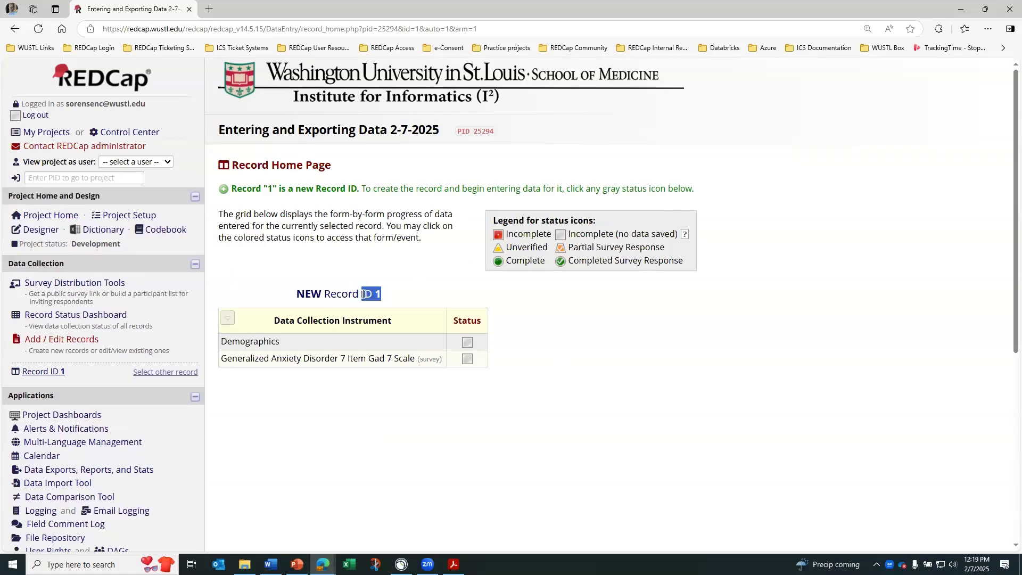
{"action": "left_click", "coordinate": [394, 293]}
{"action": "left_click_drag", "start_coordinate": [378, 294], "coordinate": [362, 296]}
{"action": "left_click", "coordinate": [365, 305]}
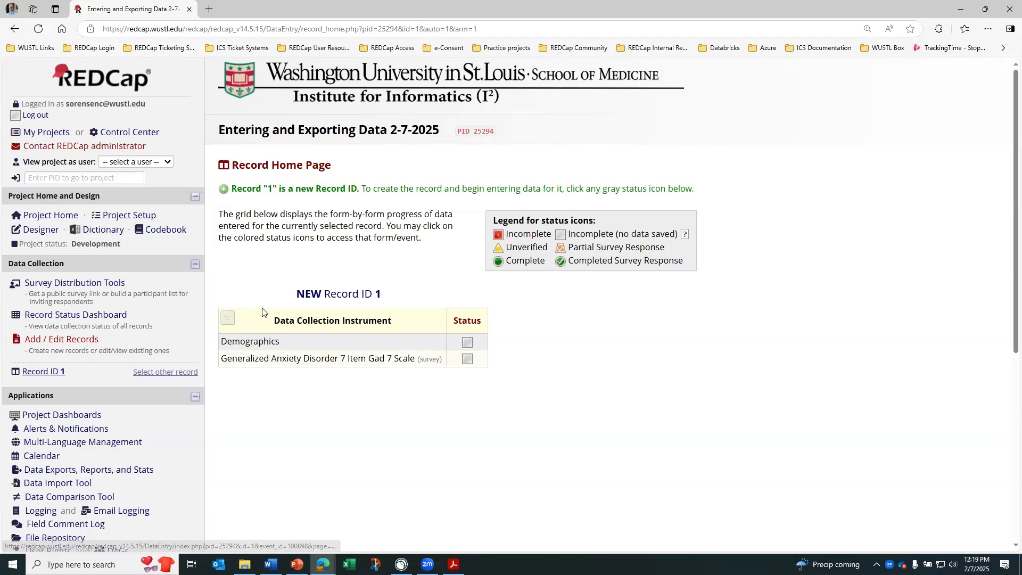
- Disable auto-numbering for records in the project's optional modules and customizations
{"action": "left_click", "coordinate": [145, 216]}
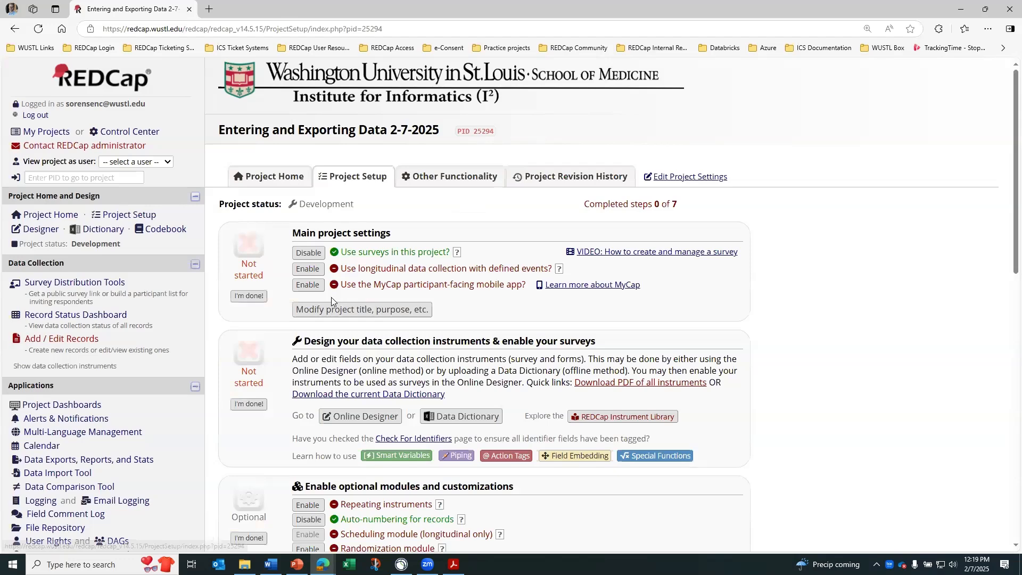
{"action": "scroll", "coordinate": [331, 301], "scroll_direction": "down", "scroll_amount": 3}
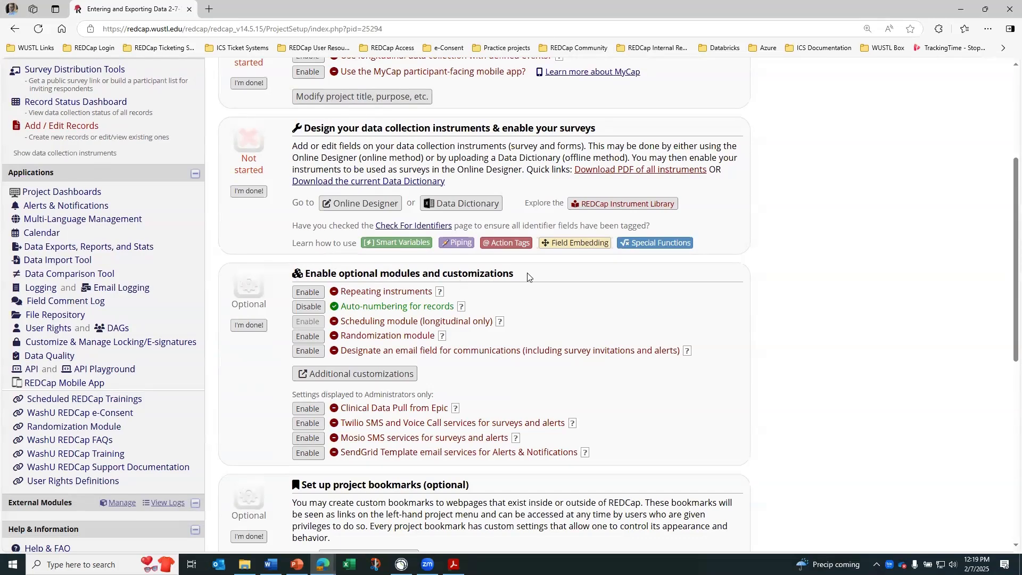
{"action": "left_click", "coordinate": [309, 308]}
{"action": "scroll", "coordinate": [389, 316], "scroll_direction": "up", "scroll_amount": 4}
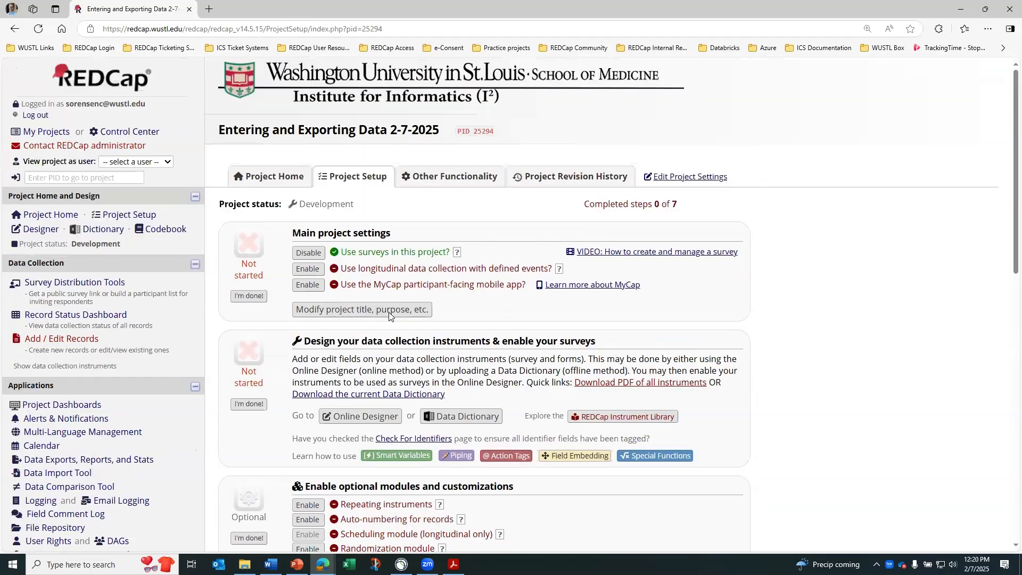
- Open the Record Status Dashboard and examine the new record name entry and the list of existing record IDs
{"action": "left_click", "coordinate": [89, 319]}
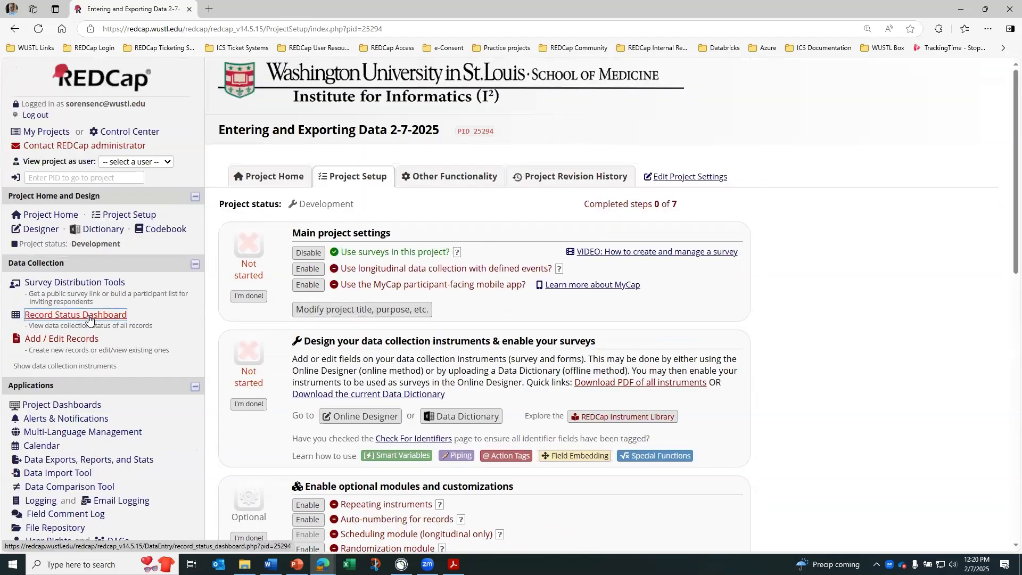
{"action": "scroll", "coordinate": [404, 335], "scroll_direction": "down", "scroll_amount": 2}
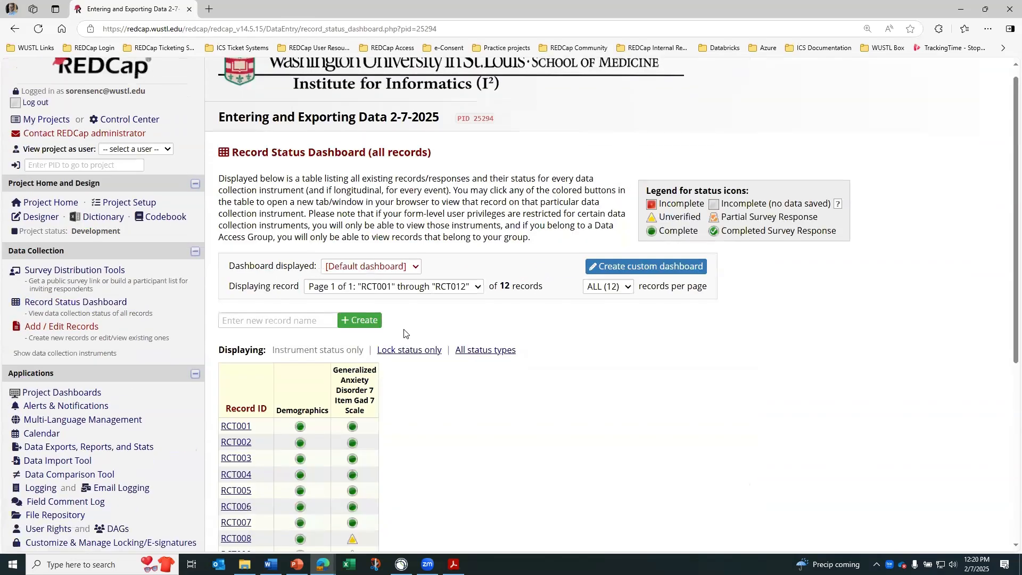
{"action": "scroll", "coordinate": [405, 336], "scroll_direction": "down", "scroll_amount": 2}
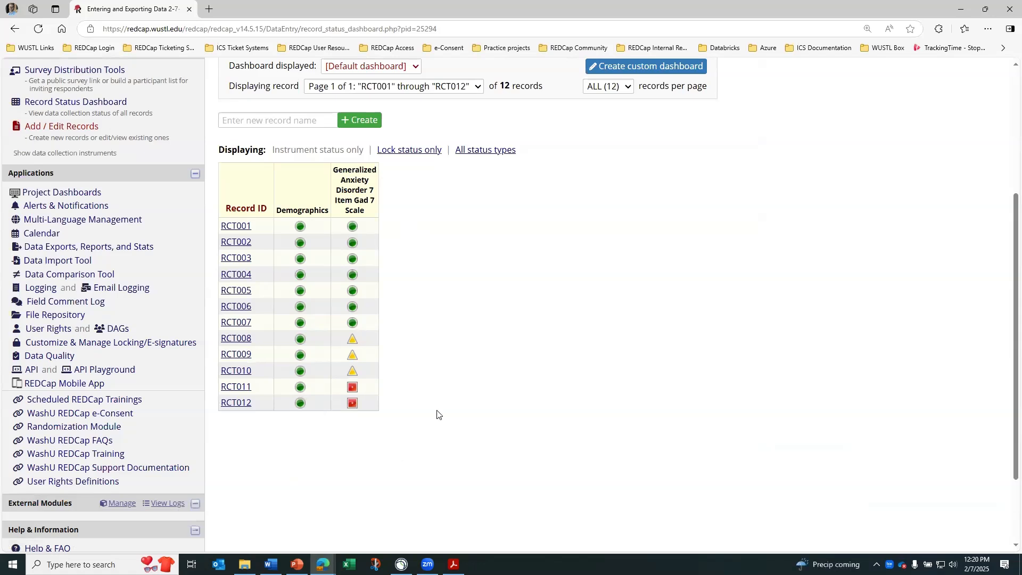
{"action": "scroll", "coordinate": [417, 399], "scroll_direction": "up", "scroll_amount": 1}
{"action": "scroll", "coordinate": [282, 202], "scroll_direction": "down", "scroll_amount": 2}
{"action": "scroll", "coordinate": [275, 175], "scroll_direction": "up", "scroll_amount": 1}
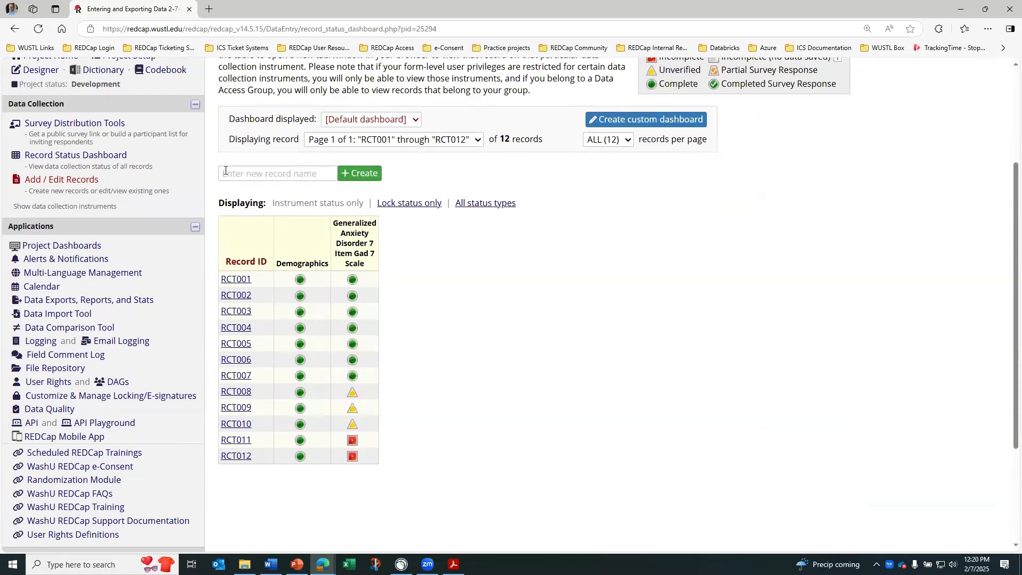
- Start a new record with the record ID RCT013 from the Add / Edit Records page
{"action": "left_click", "coordinate": [83, 184]}
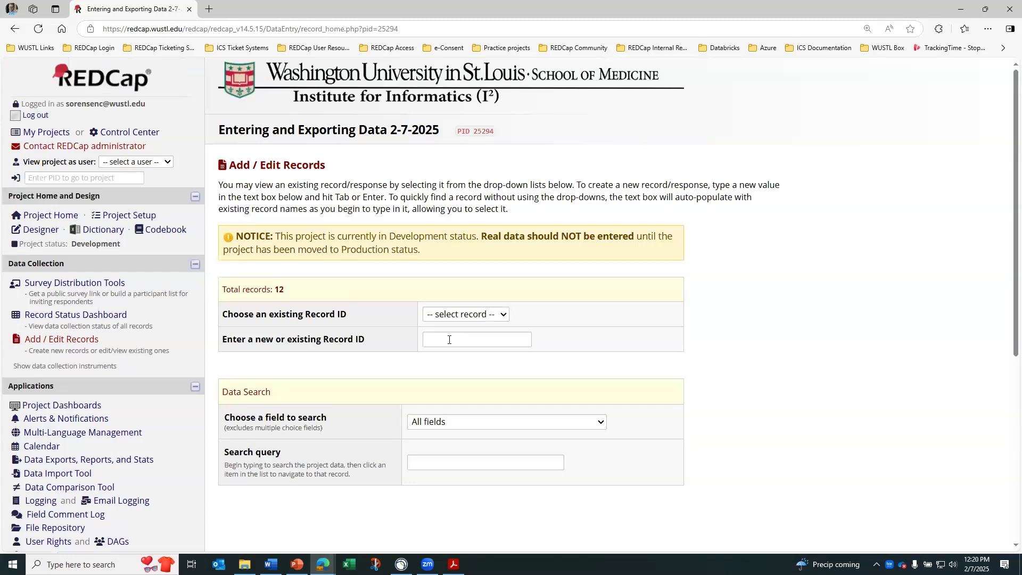
{"action": "left_click", "coordinate": [449, 339]}
{"action": "type", "text": "RCT"}
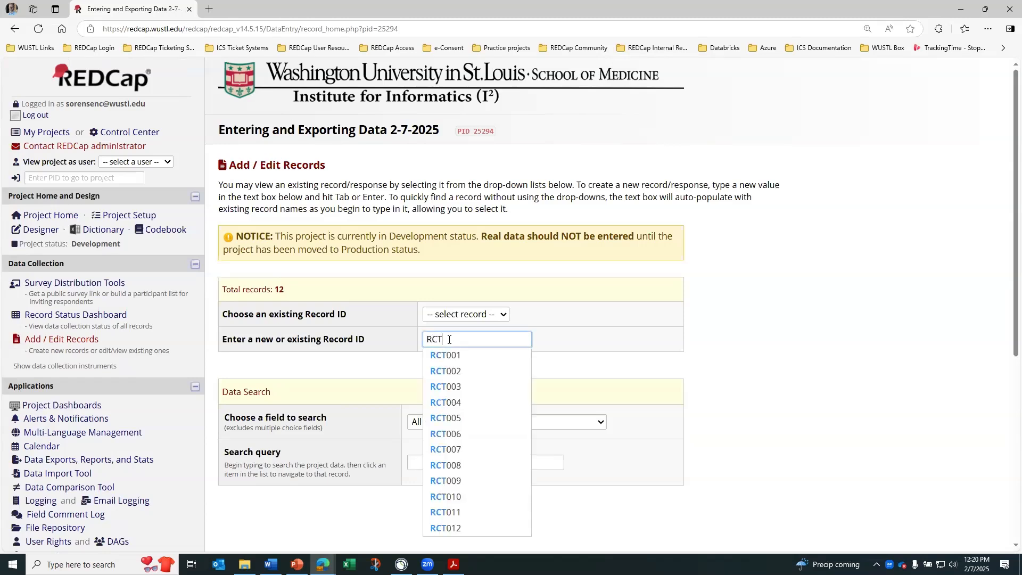
{"action": "type", "text": "01"}
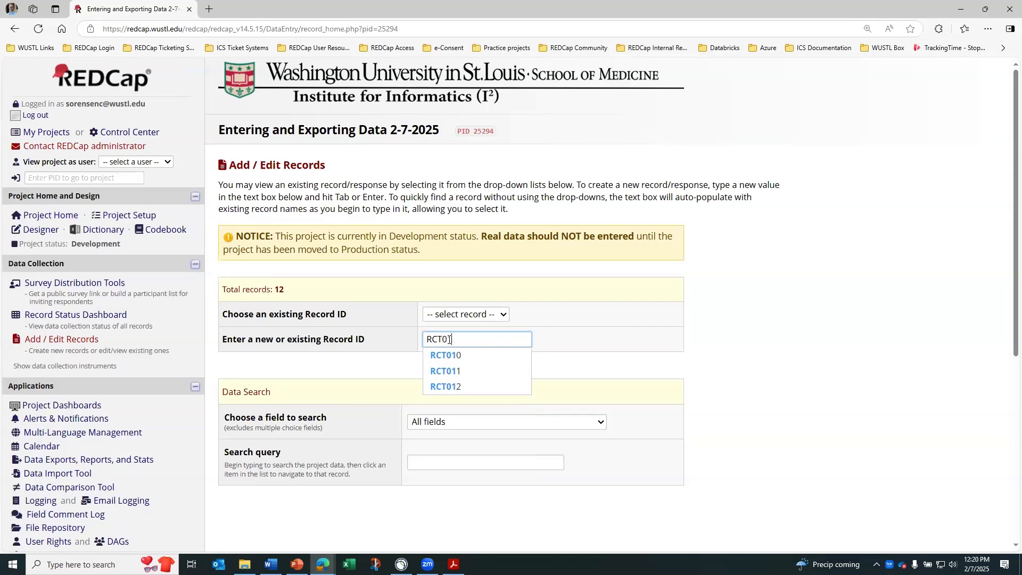
{"action": "type", "text": "3"}
{"action": "left_click", "coordinate": [607, 331]}
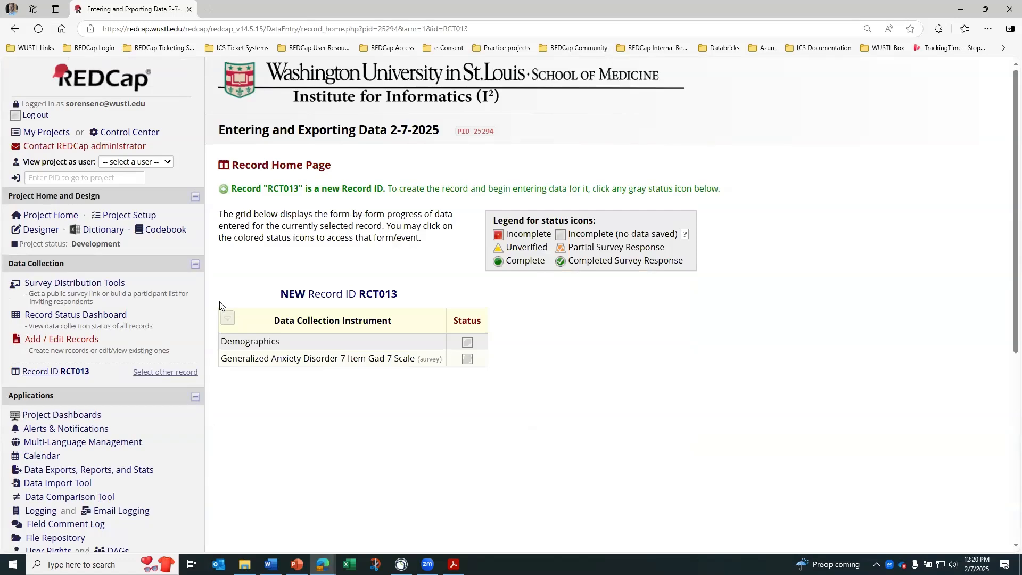
- Open the Demographics form for record RCT013 and set the Date of Visit to today's date
{"action": "left_click", "coordinate": [467, 342]}
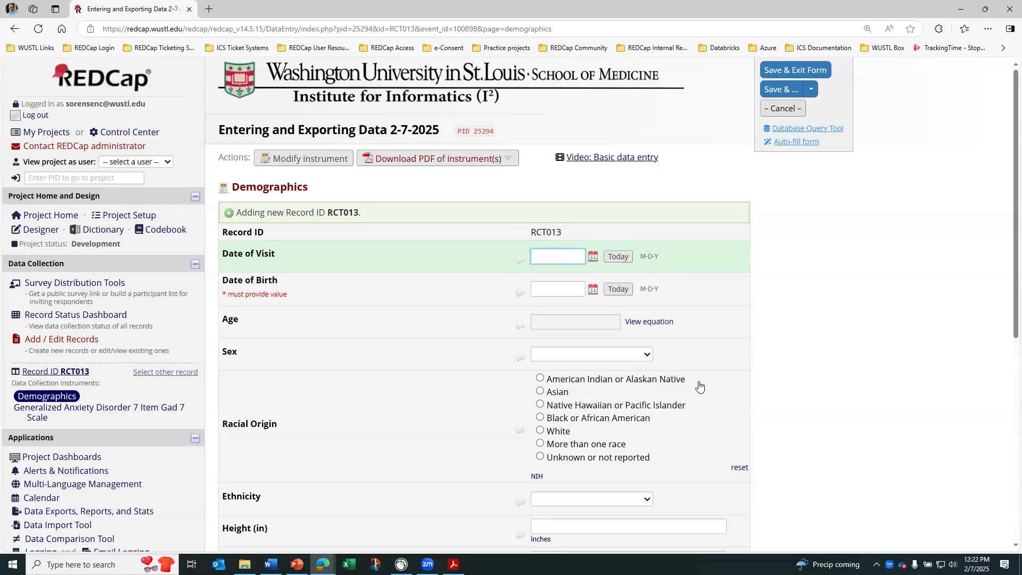
{"action": "left_click", "coordinate": [617, 258]}
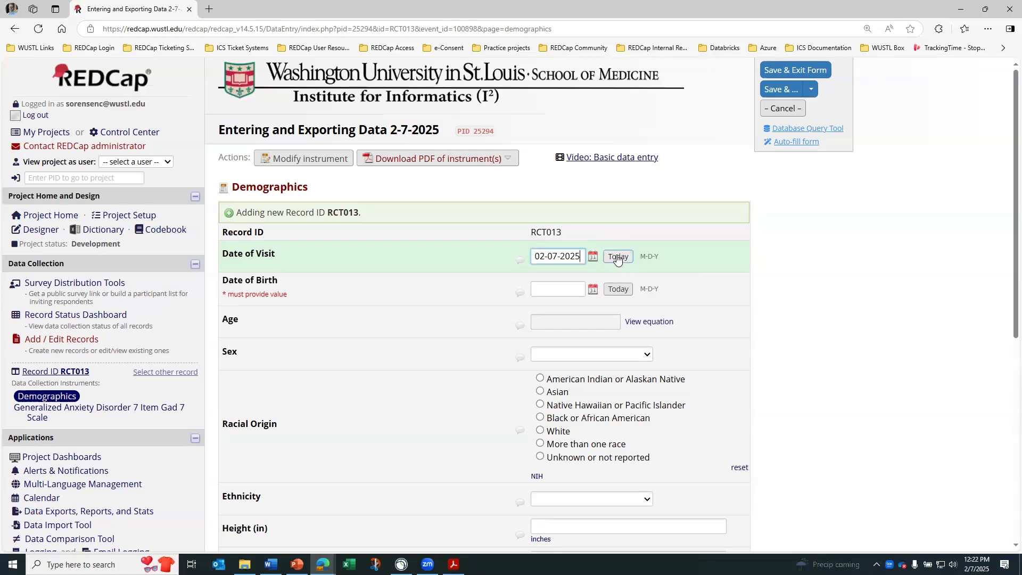
{"action": "left_click", "coordinate": [591, 293]}
{"action": "left_click", "coordinate": [631, 346]}
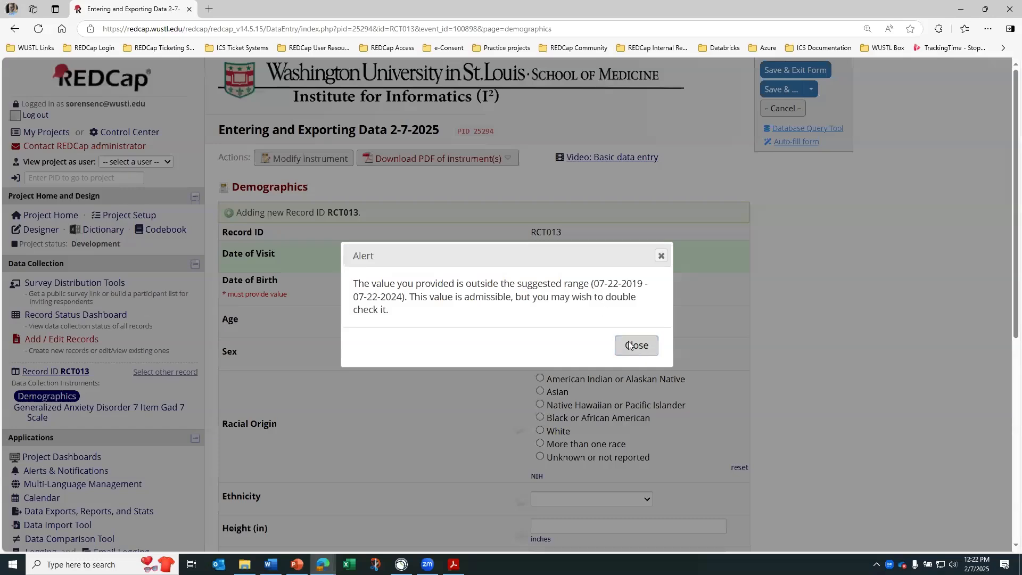
- Bring up the Date of Visit range alert again and examine the suggested date range, especially its end year
{"action": "left_click", "coordinate": [593, 291]}
{"action": "left_click", "coordinate": [592, 291]}
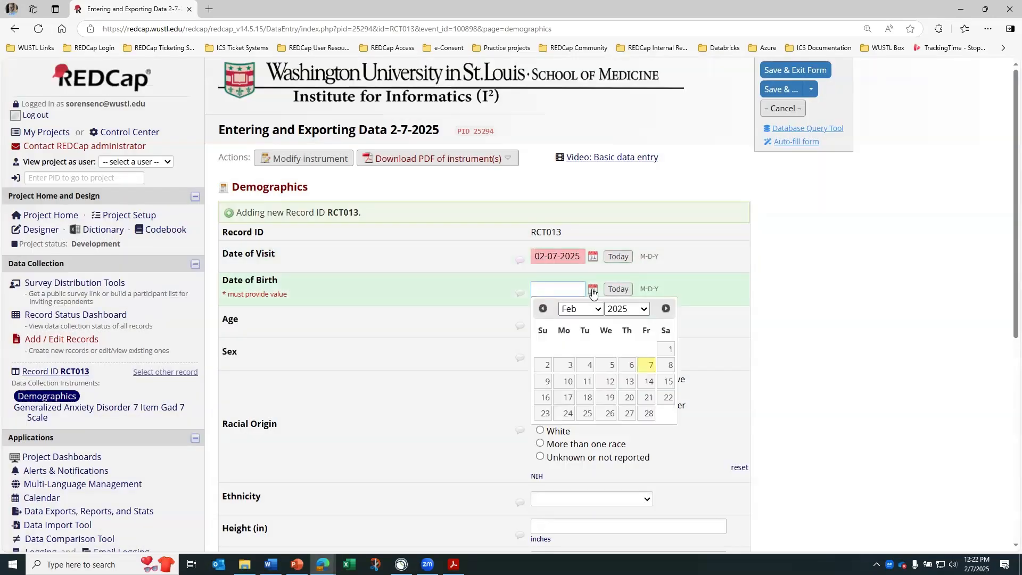
{"action": "left_click", "coordinate": [592, 256]}
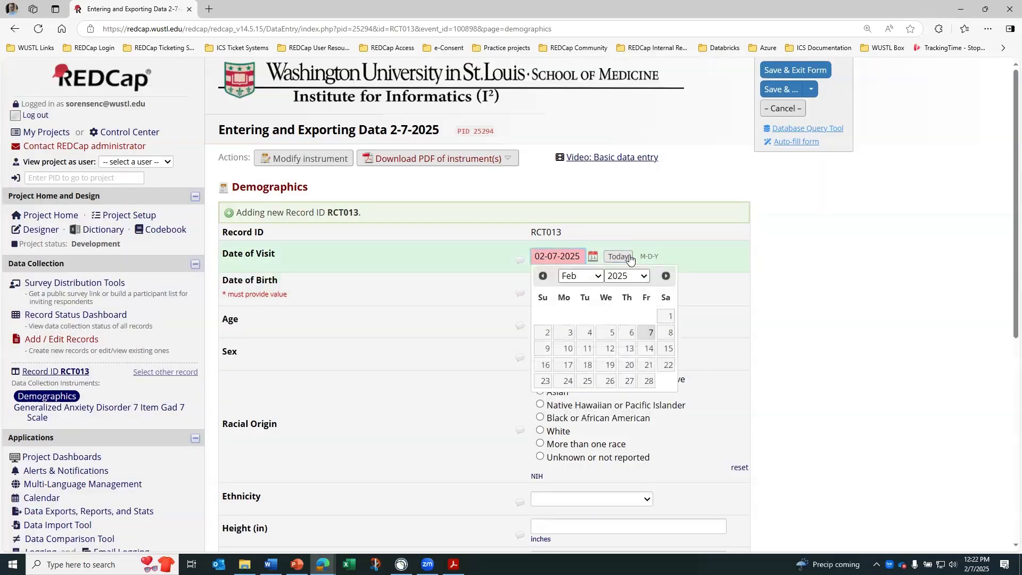
{"action": "left_click", "coordinate": [731, 254]}
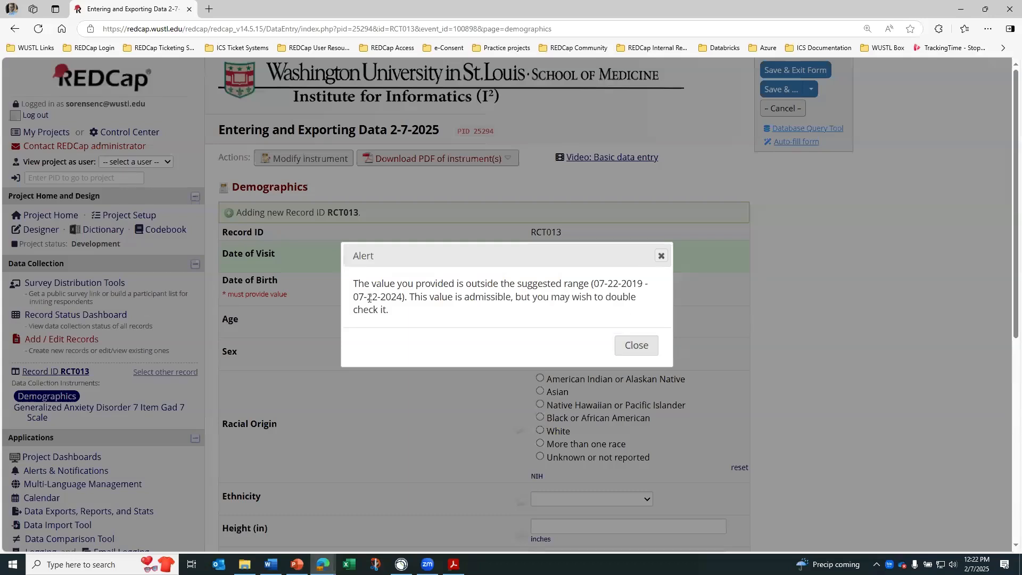
{"action": "left_click_drag", "start_coordinate": [402, 299], "coordinate": [382, 301]}
{"action": "left_click", "coordinate": [401, 298]}
{"action": "left_click_drag", "start_coordinate": [402, 297], "coordinate": [380, 298]}
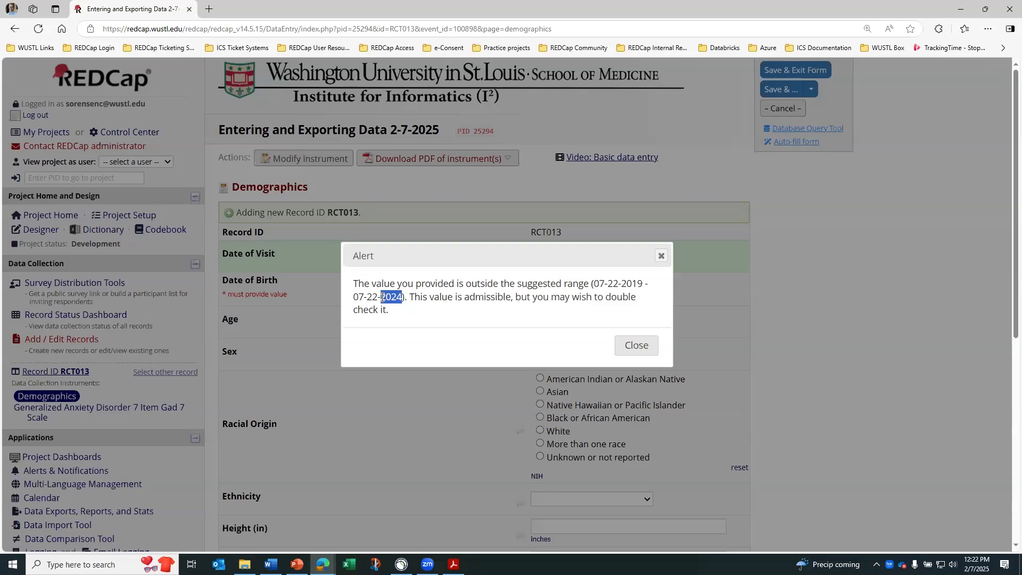
{"action": "left_click", "coordinate": [637, 346]}
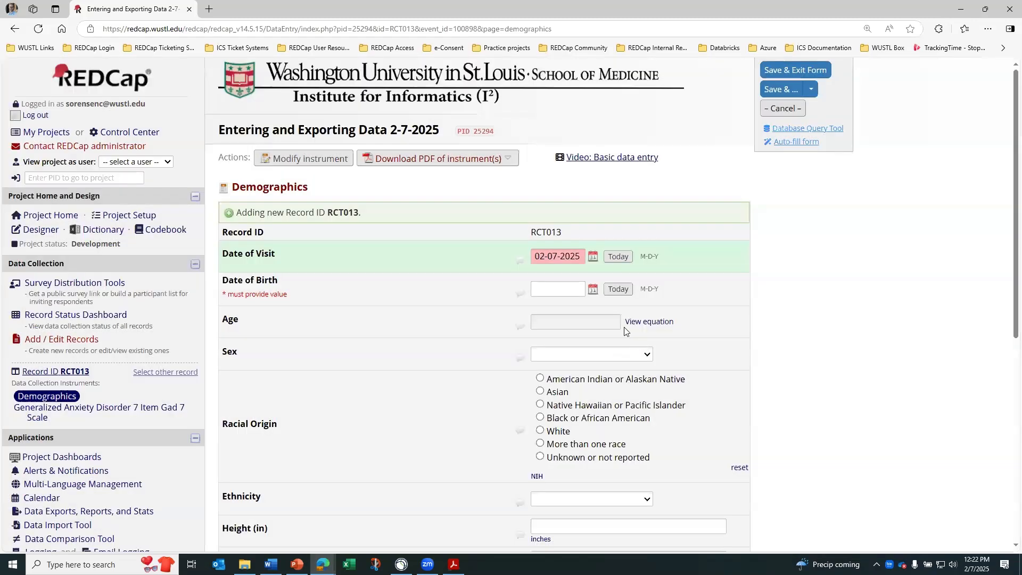
- Set the Date of Visit to 02-07-2024 with the calendar picker
{"action": "left_click", "coordinate": [594, 256]}
{"action": "left_click", "coordinate": [610, 274]}
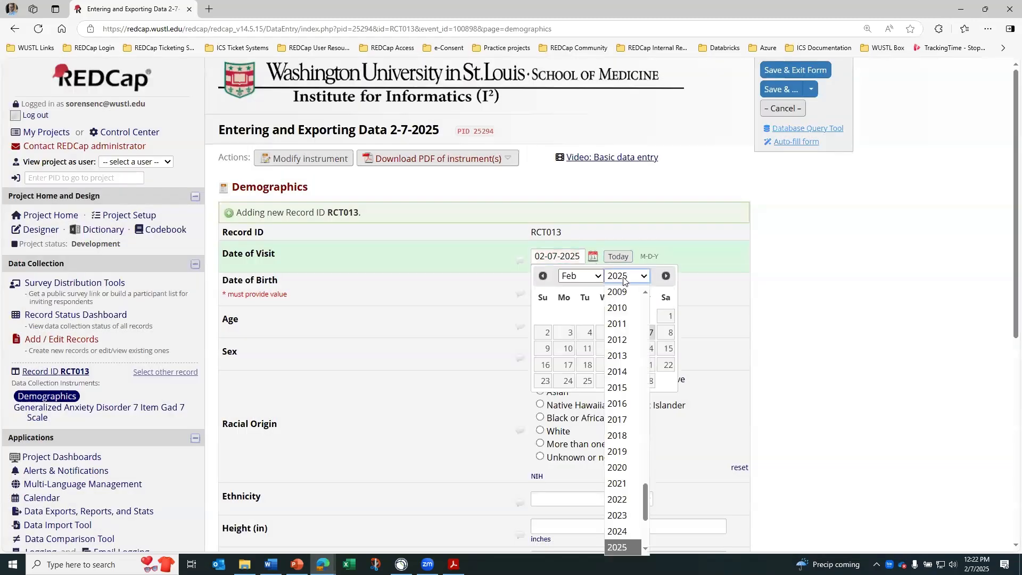
{"action": "left_click", "coordinate": [615, 531]}
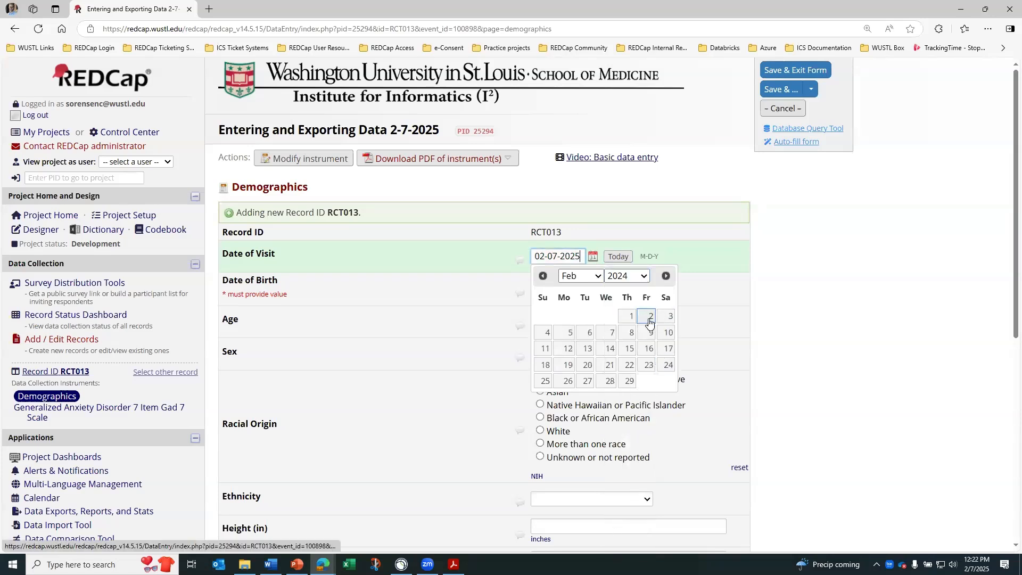
{"action": "left_click", "coordinate": [606, 332]}
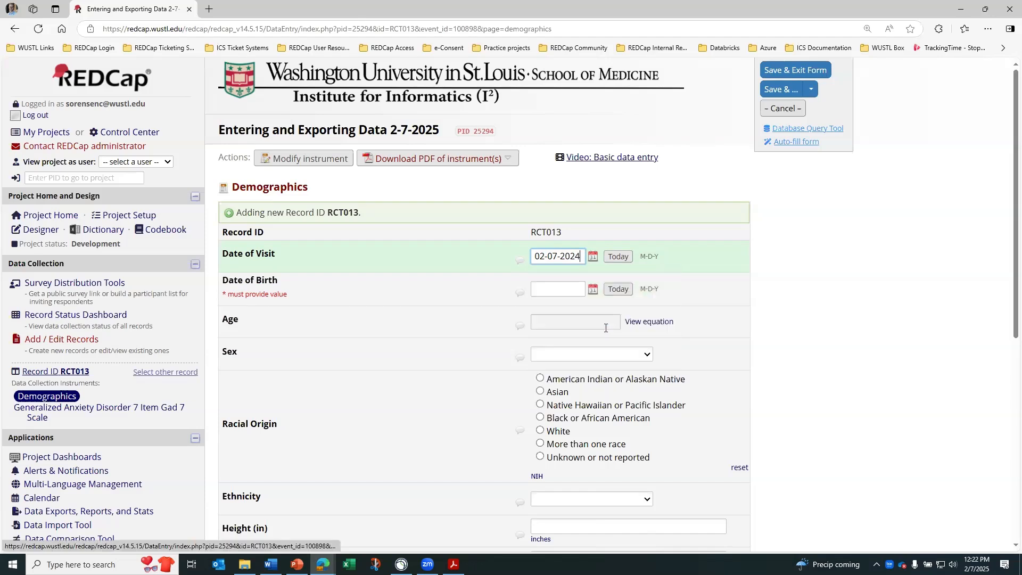
{"action": "left_click", "coordinate": [703, 289]}
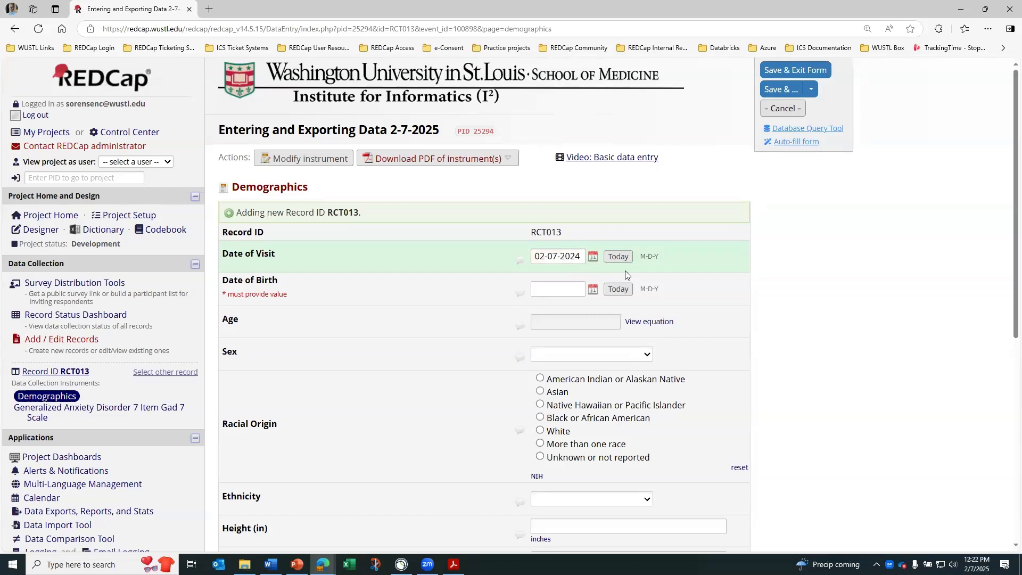
- Enter the participant's date of birth with the calendar picker
{"action": "left_click", "coordinate": [555, 288]}
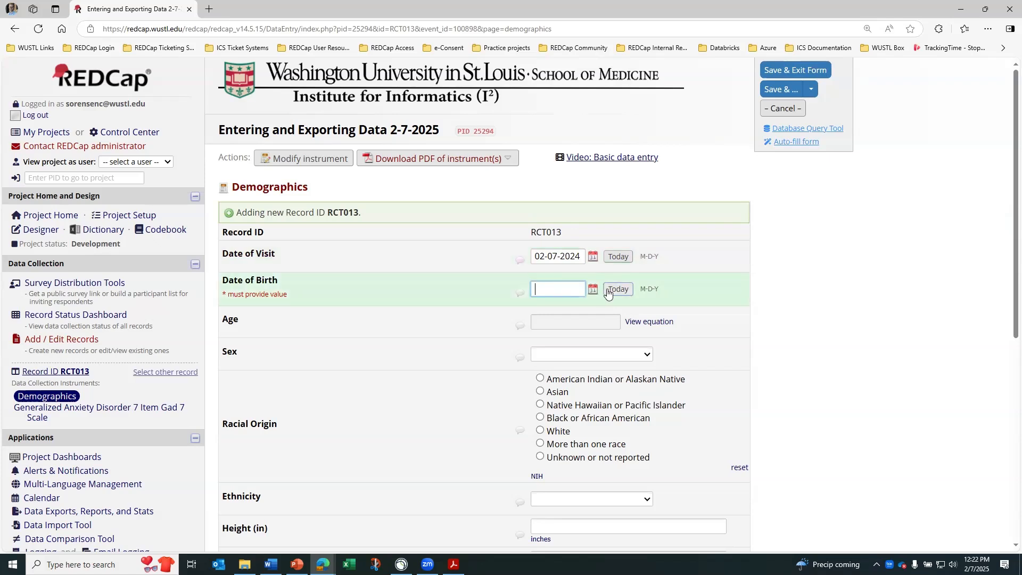
{"action": "left_click", "coordinate": [593, 290]}
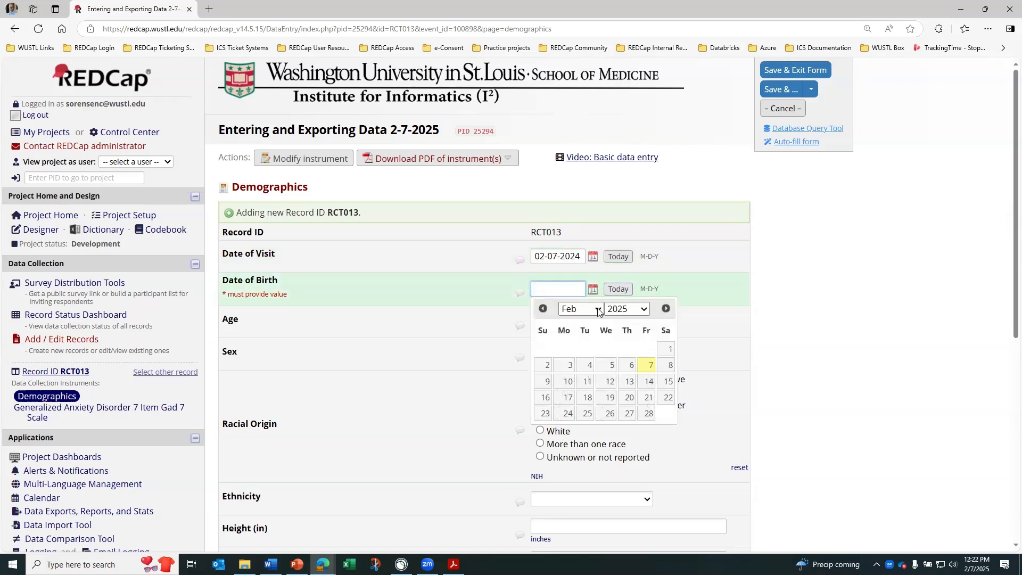
{"action": "left_click", "coordinate": [626, 309]}
{"action": "left_click", "coordinate": [640, 191]}
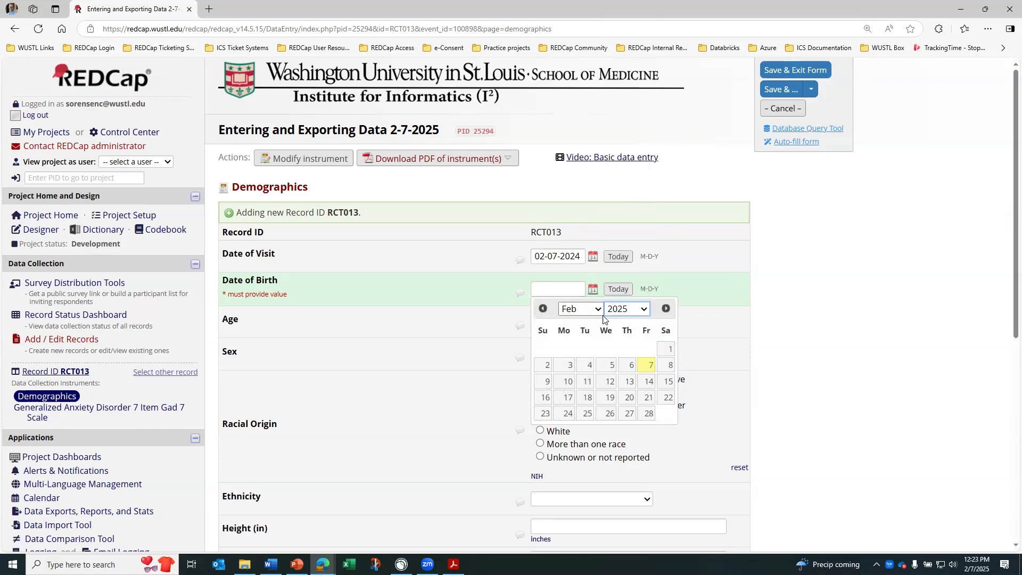
{"action": "left_click", "coordinate": [616, 311]}
{"action": "left_click", "coordinate": [645, 185]}
{"action": "scroll", "coordinate": [623, 143], "scroll_direction": "up", "scroll_amount": 7}
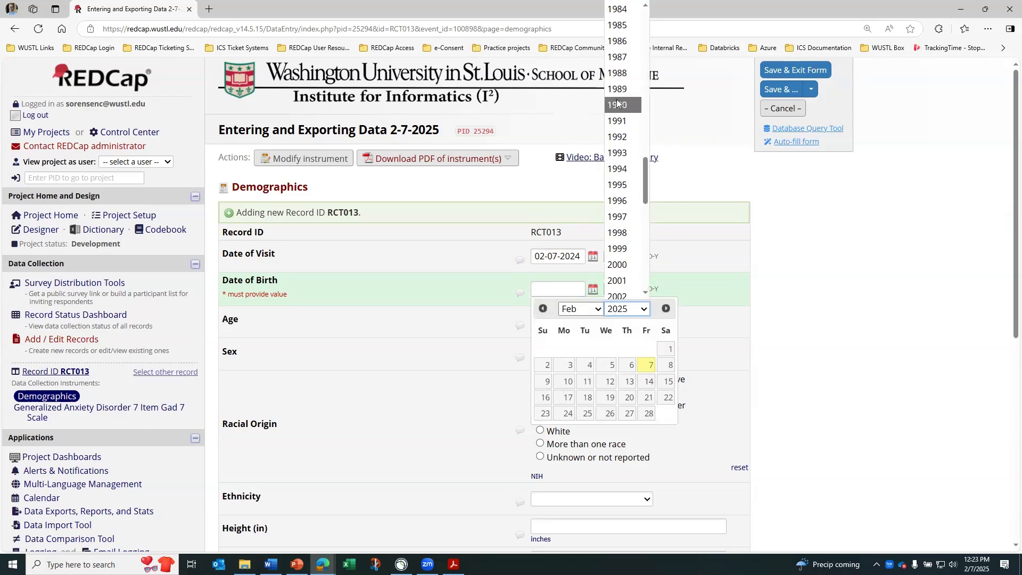
{"action": "left_click", "coordinate": [618, 104]}
{"action": "left_click", "coordinate": [585, 366]}
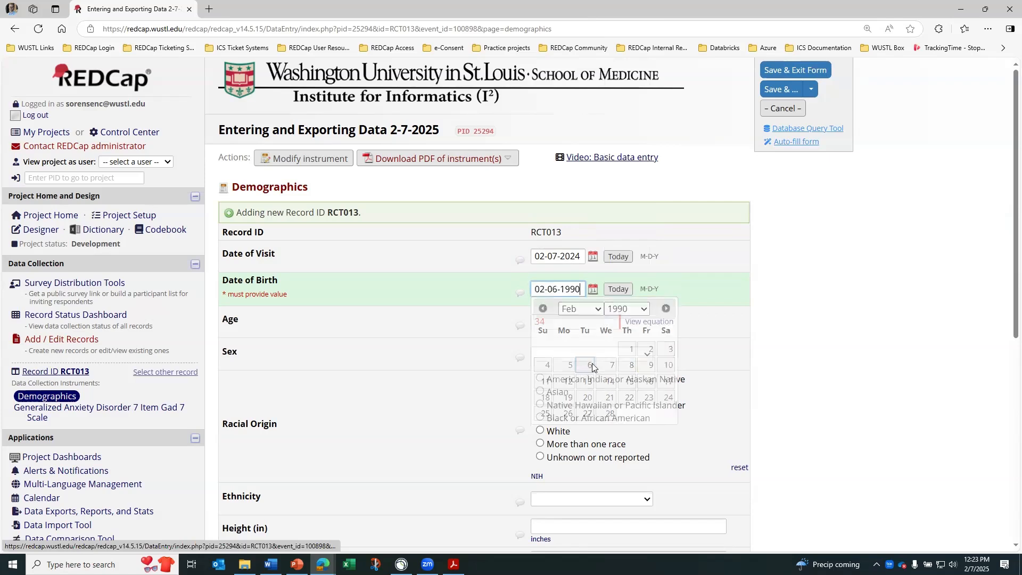
{"action": "left_click", "coordinate": [454, 322]}
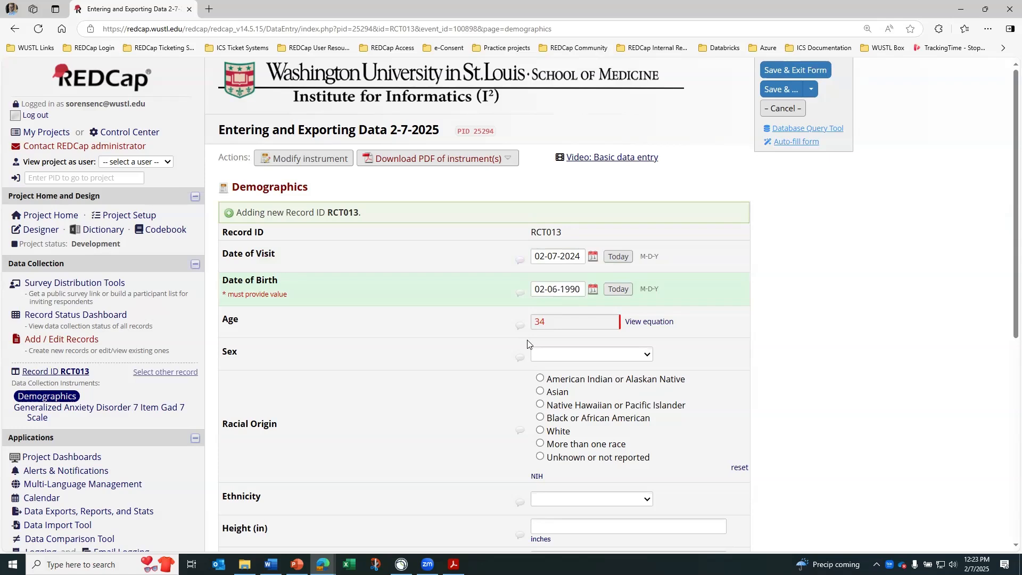
- Fill in the participant's background with sex Female, racial origin Black or African American, and ethnicity Hispanic or Latino
{"action": "left_click", "coordinate": [548, 358]}
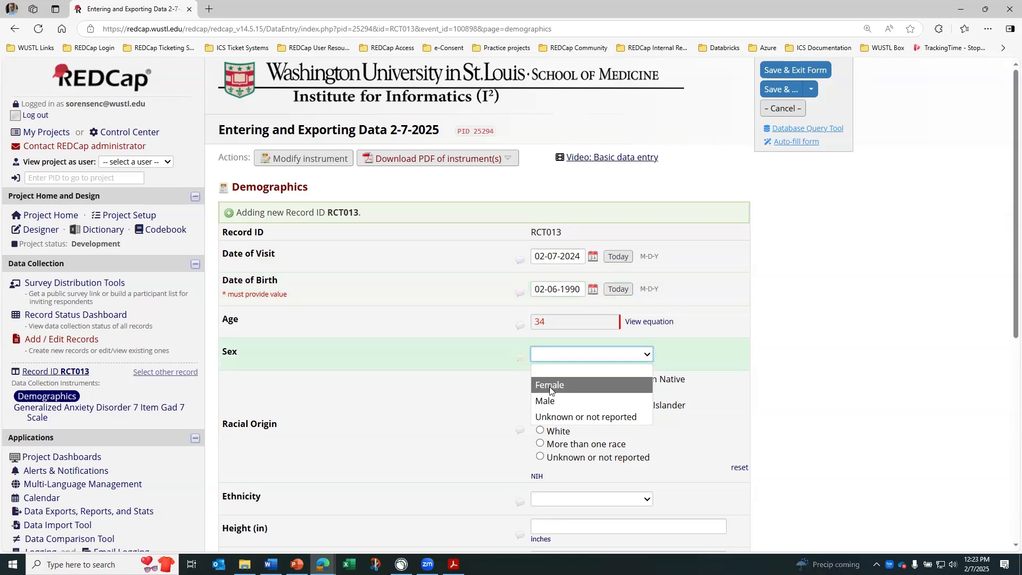
{"action": "left_click", "coordinate": [549, 386]}
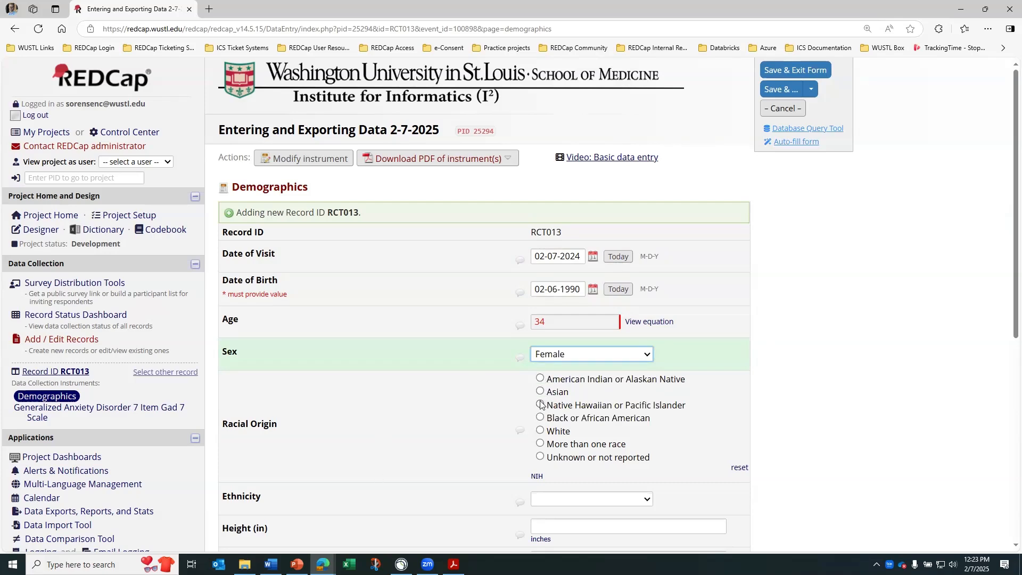
{"action": "left_click", "coordinate": [540, 417]}
{"action": "scroll", "coordinate": [548, 407], "scroll_direction": "down", "scroll_amount": 2}
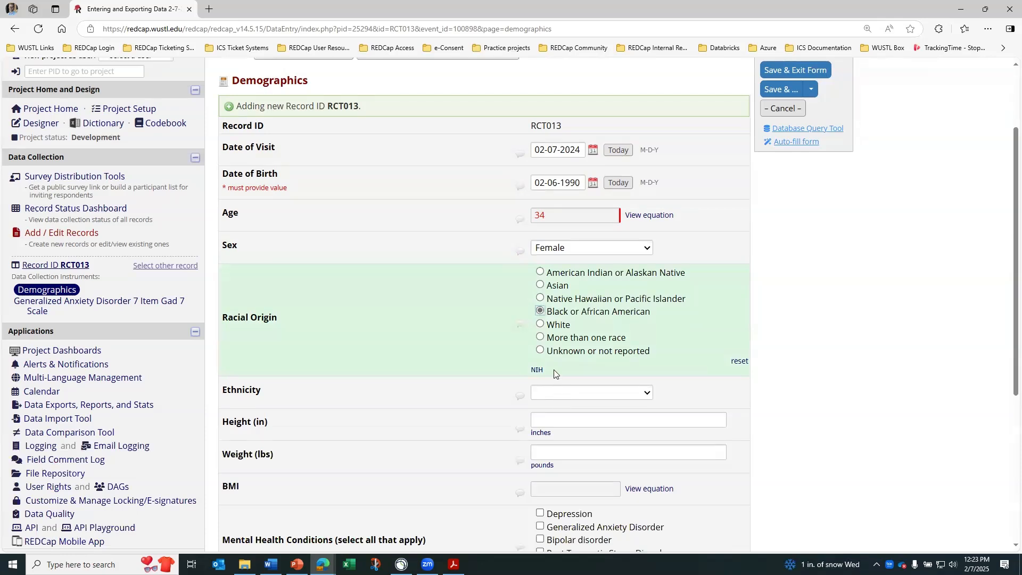
{"action": "left_click", "coordinate": [556, 398]}
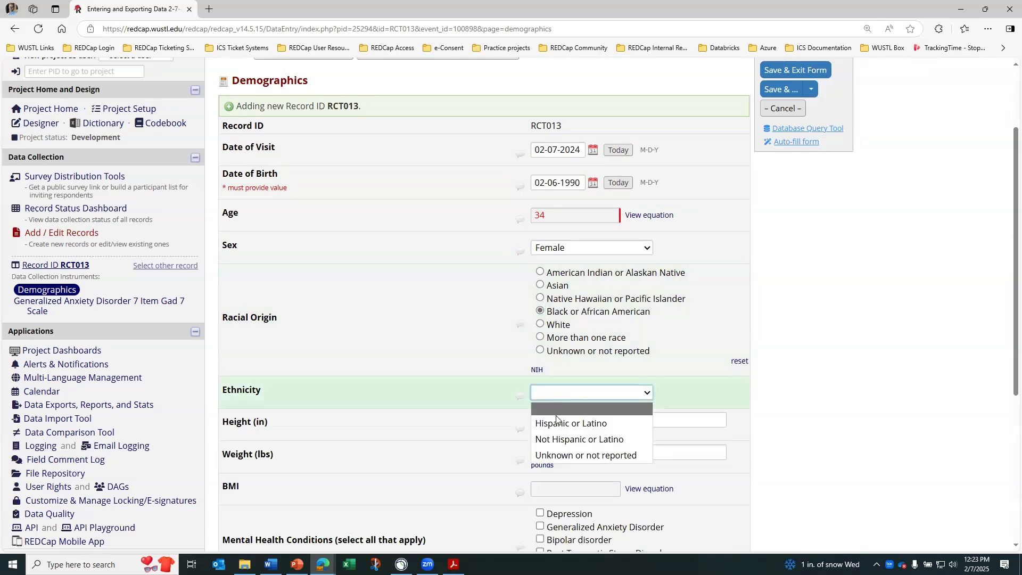
{"action": "left_click", "coordinate": [556, 420]}
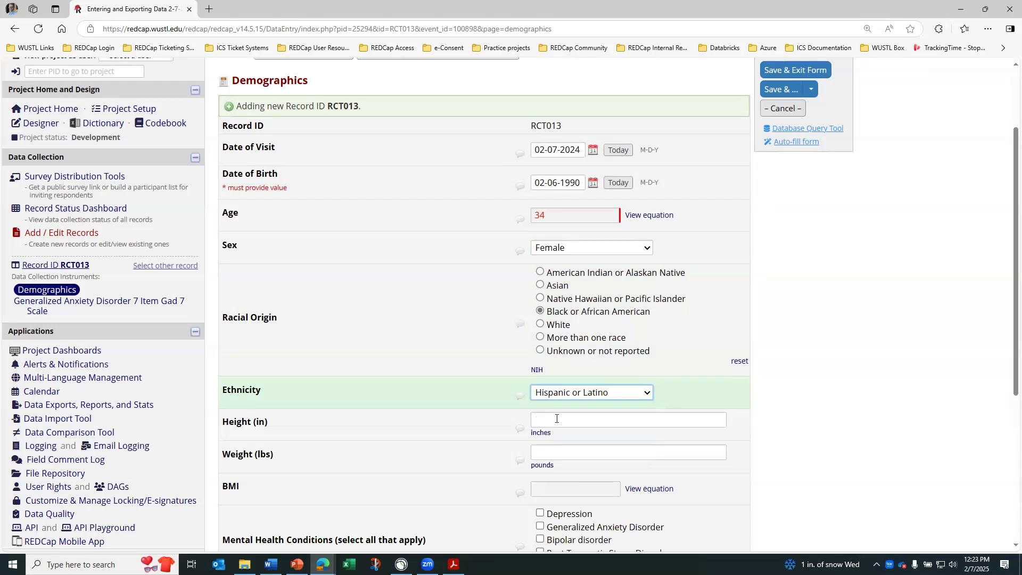
- Enter a height of 65 inches and a weight of 150 pounds
{"action": "left_click", "coordinate": [556, 418]}
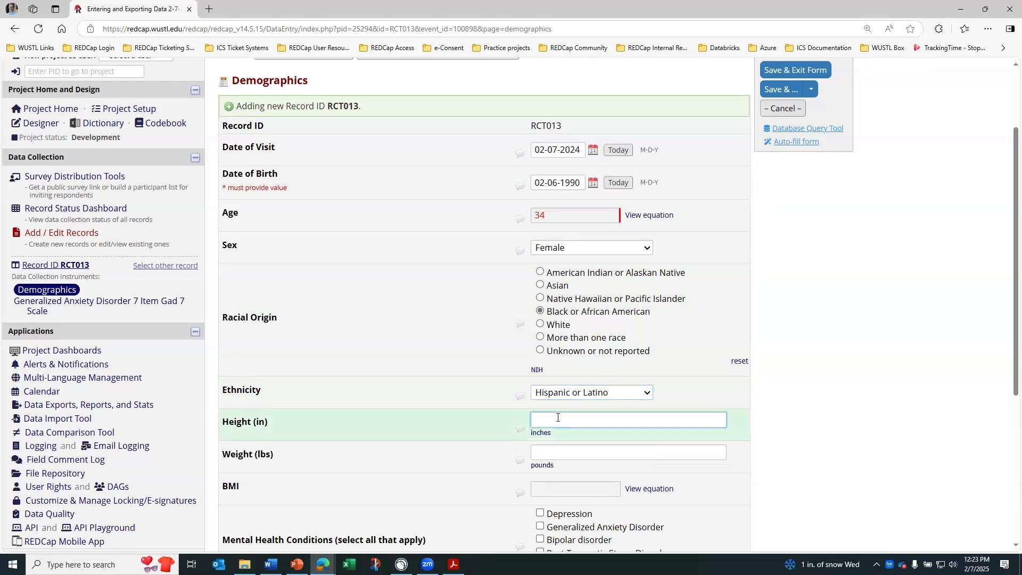
{"action": "type", "text": "65"}
{"action": "key", "text": "Tab"}
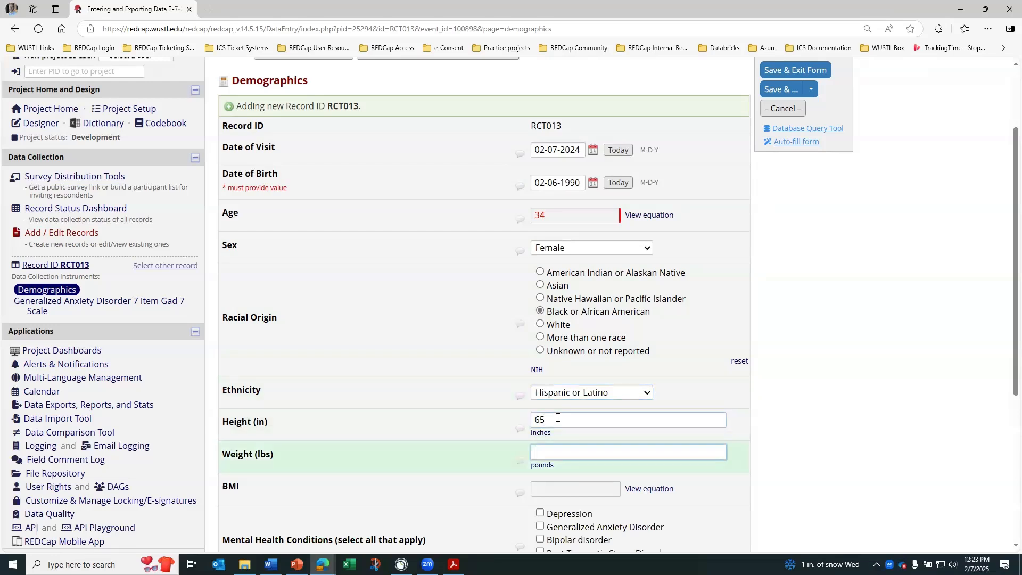
{"action": "type", "text": "150"}
{"action": "key", "text": "Tab"}
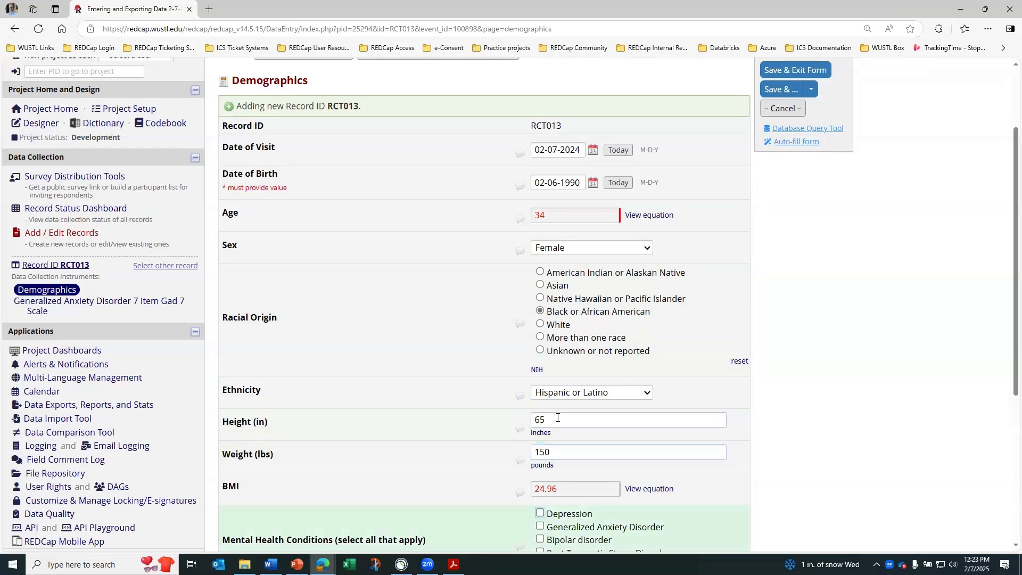
- Mark Depression and Other as the mental health conditions and describe the other condition as ADHD
{"action": "scroll", "coordinate": [558, 417], "scroll_direction": "down", "scroll_amount": 2}
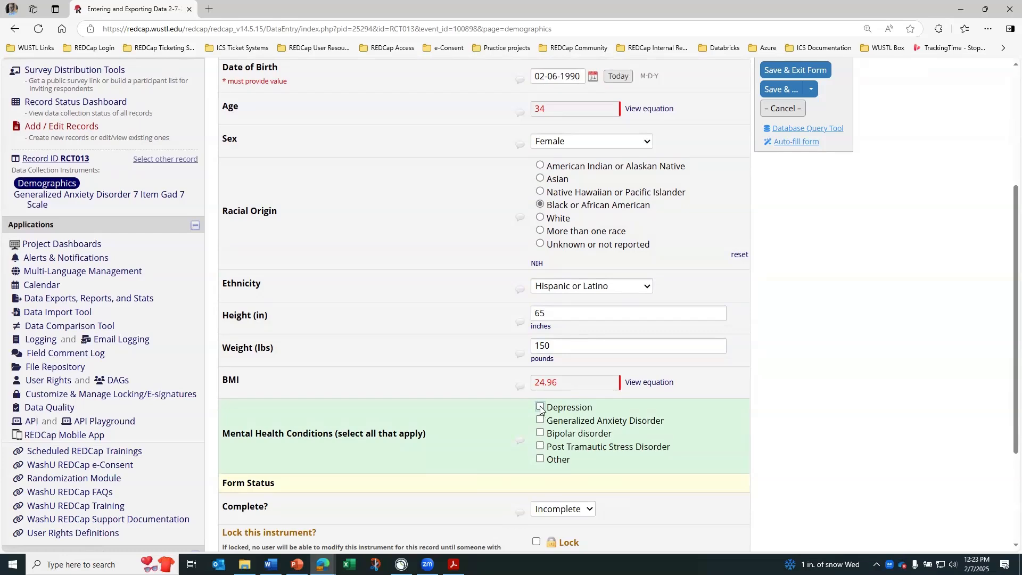
{"action": "left_click", "coordinate": [540, 407]}
{"action": "left_click", "coordinate": [540, 459]}
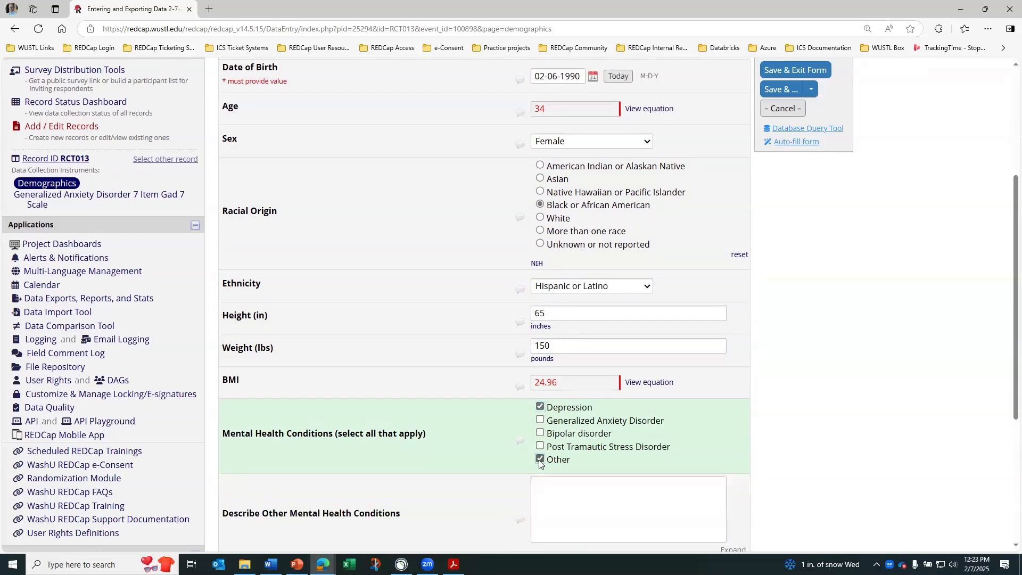
{"action": "left_click", "coordinate": [556, 491]}
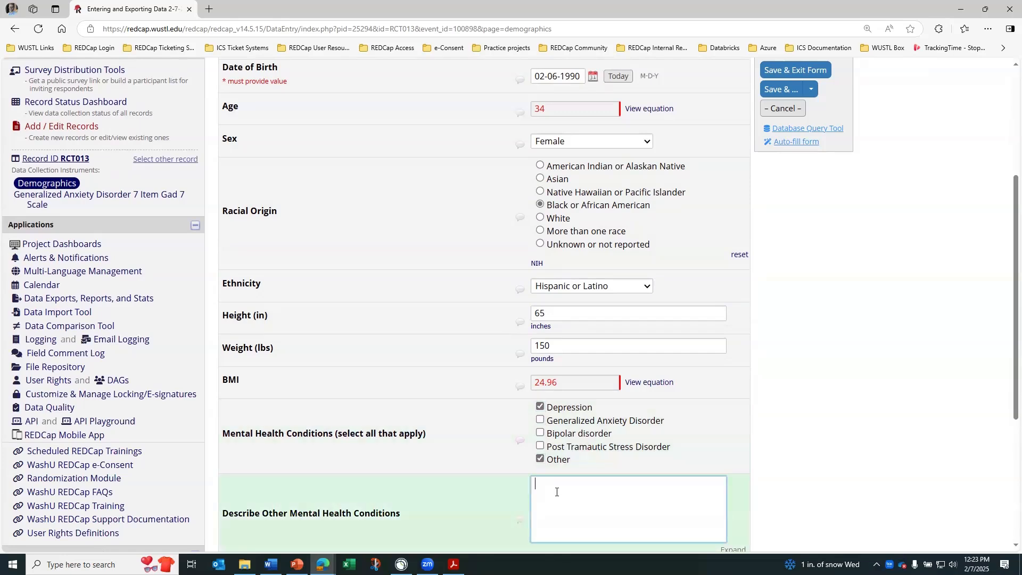
{"action": "type", "text": "Ad"}
{"action": "type", "text": "DHD"}
{"action": "left_click", "coordinate": [759, 449]}
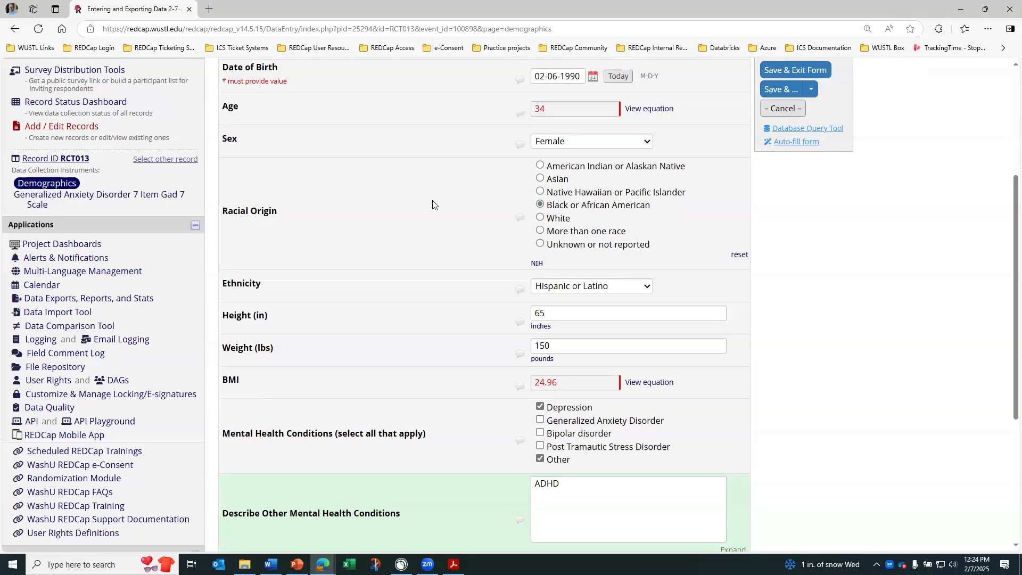
- Review the filled-in Demographics fields together with the form status and lock options
{"action": "scroll", "coordinate": [793, 320], "scroll_direction": "up", "scroll_amount": 2}
{"action": "scroll", "coordinate": [587, 240], "scroll_direction": "up", "scroll_amount": 1}
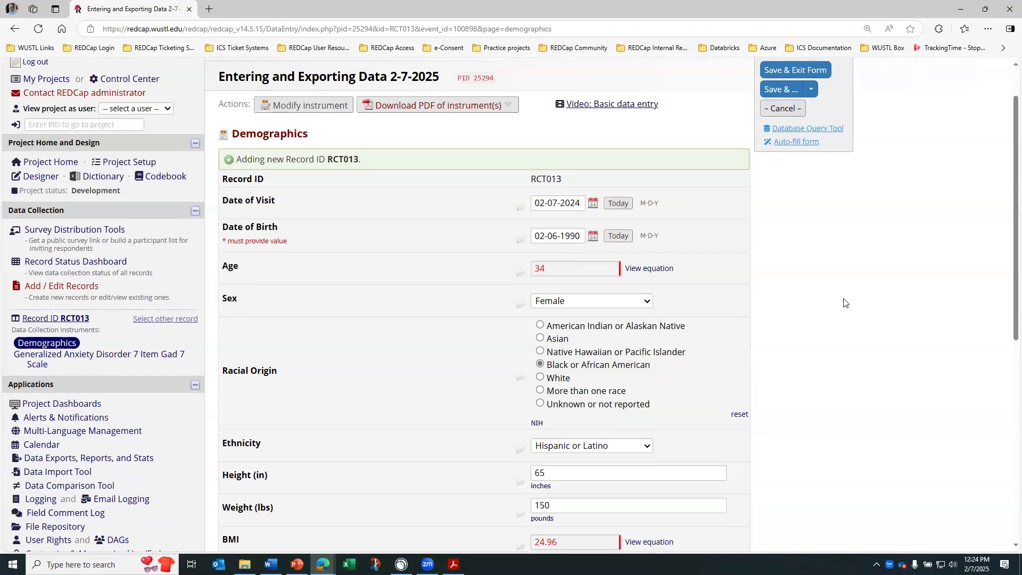
{"action": "scroll", "coordinate": [843, 302], "scroll_direction": "down", "scroll_amount": 4}
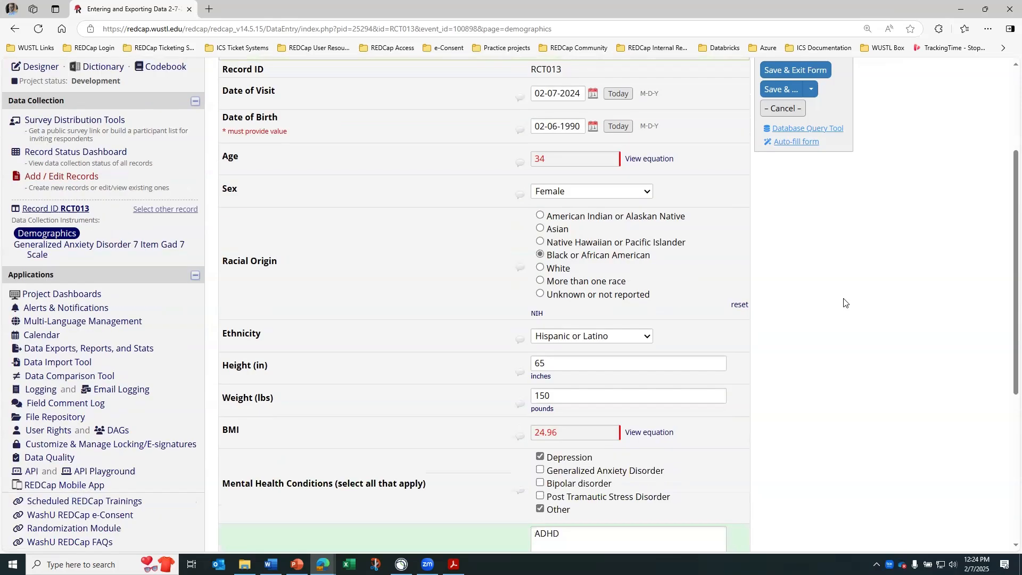
{"action": "scroll", "coordinate": [841, 336], "scroll_direction": "down", "scroll_amount": 3}
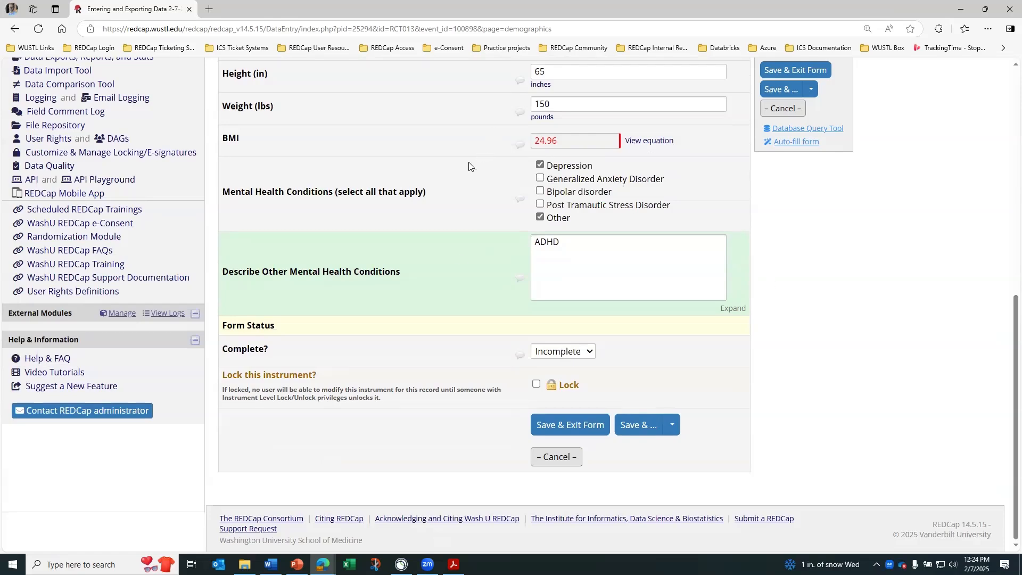
{"action": "scroll", "coordinate": [671, 291], "scroll_direction": "up", "scroll_amount": 4}
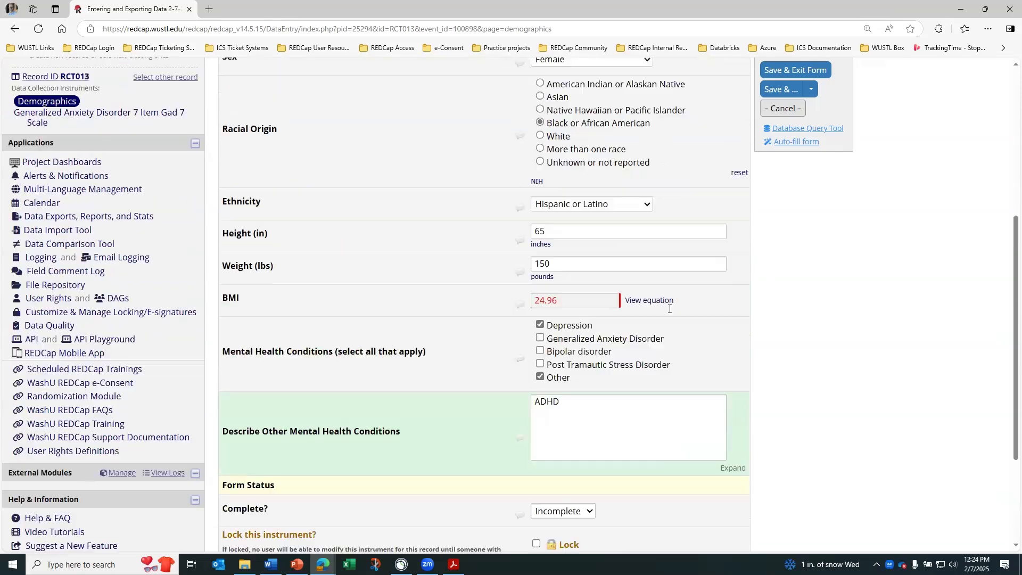
{"action": "scroll", "coordinate": [669, 310], "scroll_direction": "up", "scroll_amount": 3}
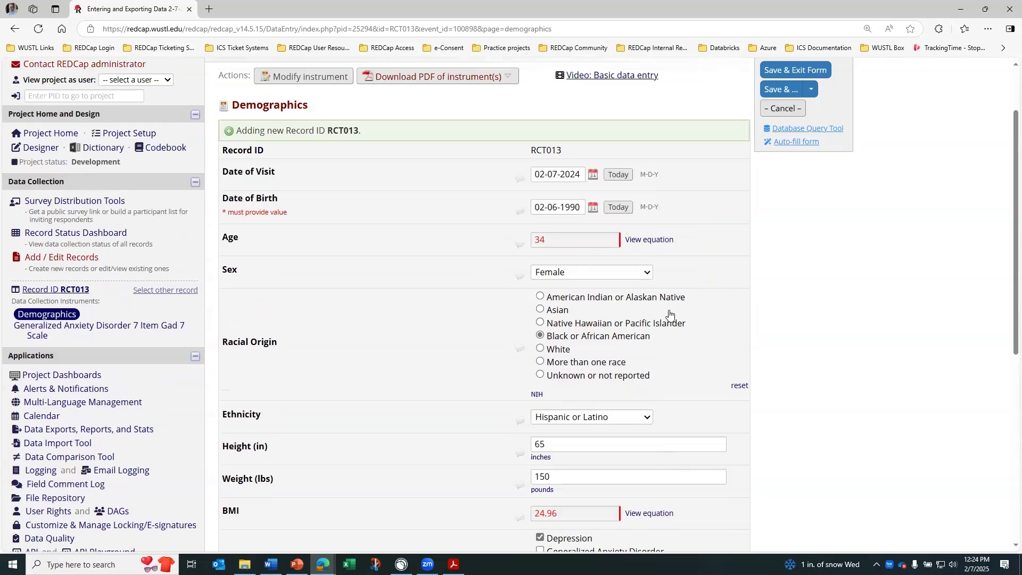
- Mark the Demographics form of RCT013 as Unverified, then save and exit the form
{"action": "scroll", "coordinate": [670, 314], "scroll_direction": "down", "scroll_amount": 1}
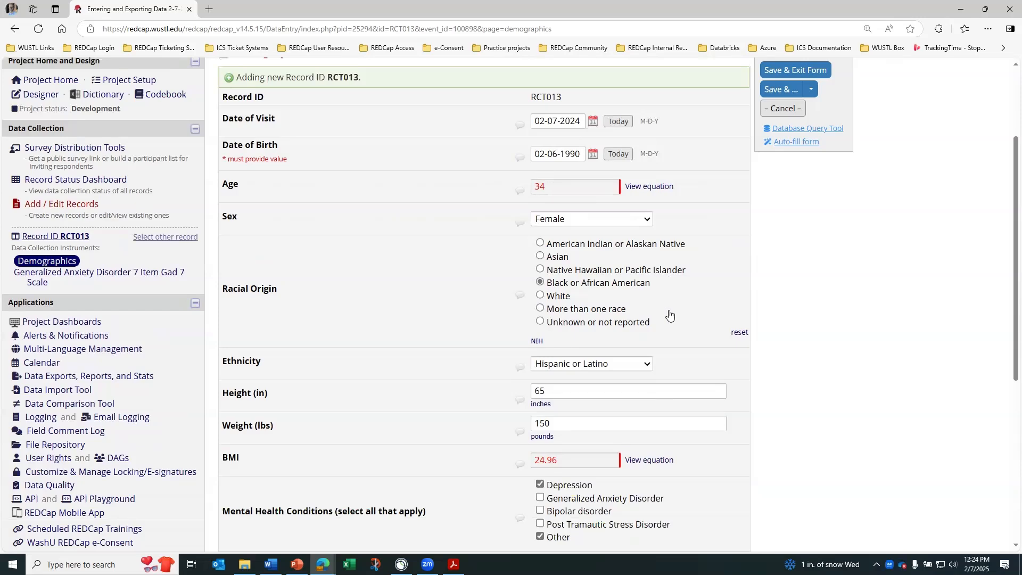
{"action": "scroll", "coordinate": [671, 314], "scroll_direction": "down", "scroll_amount": 3}
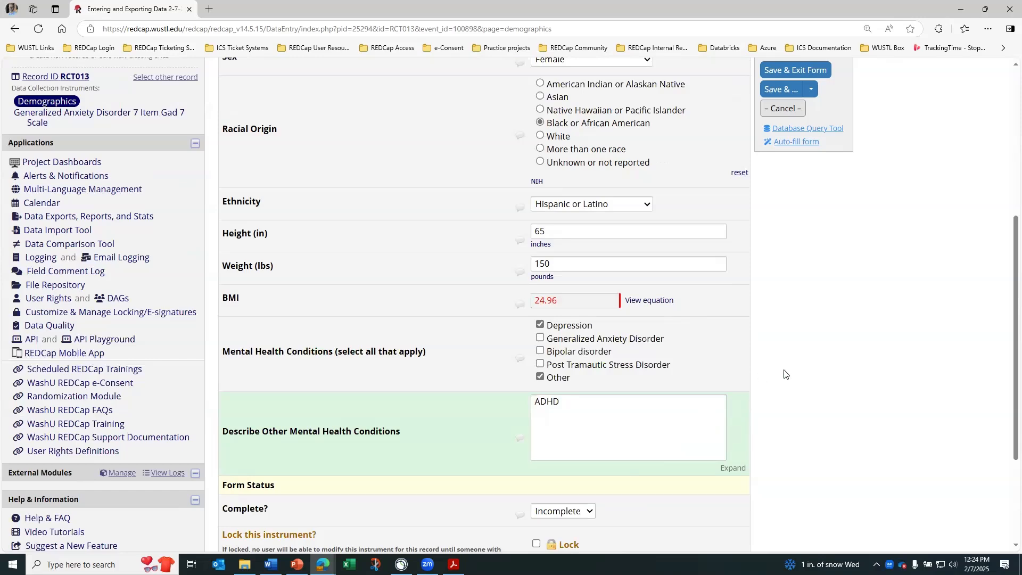
{"action": "scroll", "coordinate": [782, 378], "scroll_direction": "down", "scroll_amount": 1}
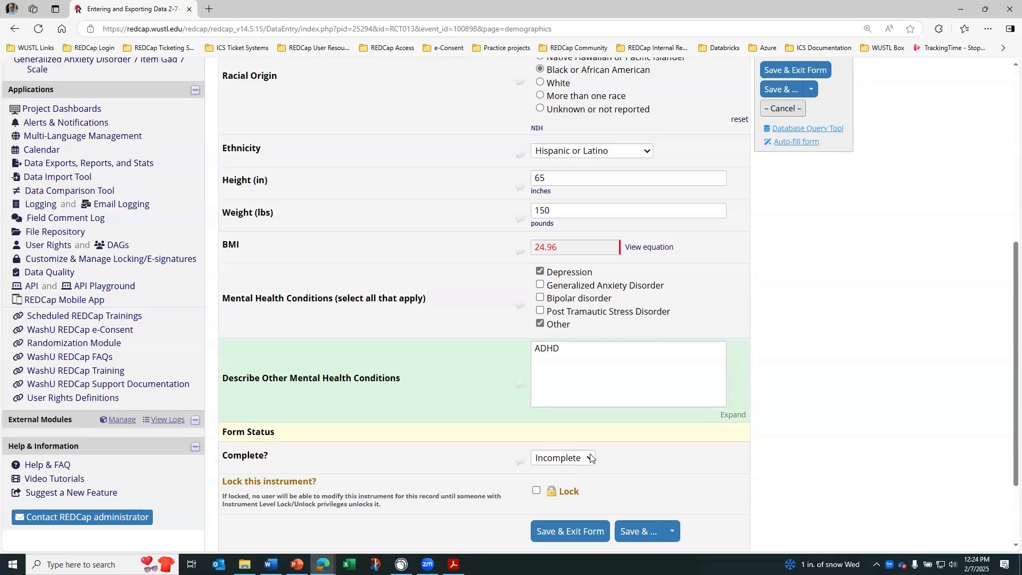
{"action": "left_click", "coordinate": [591, 458]}
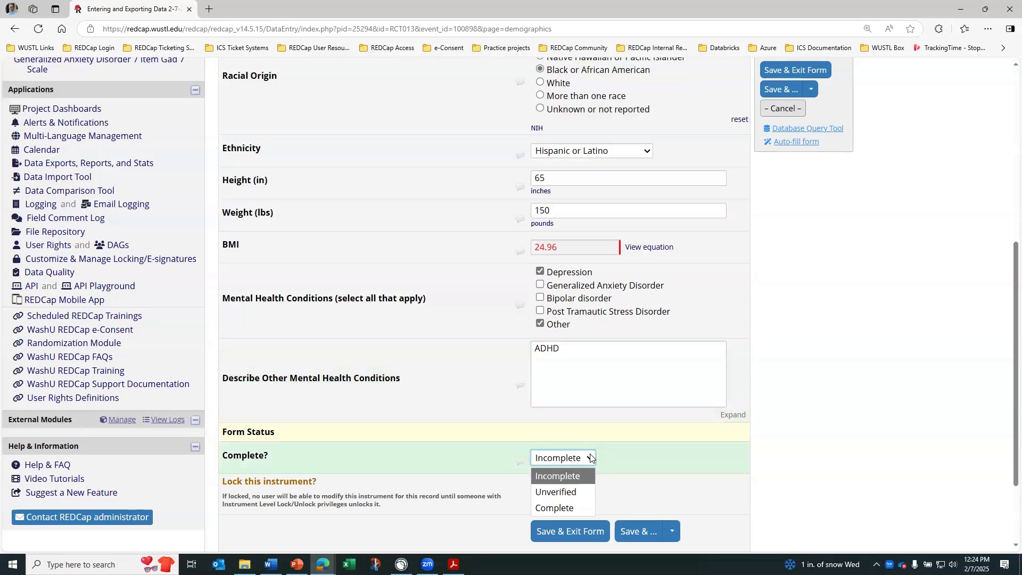
{"action": "left_click", "coordinate": [557, 490]}
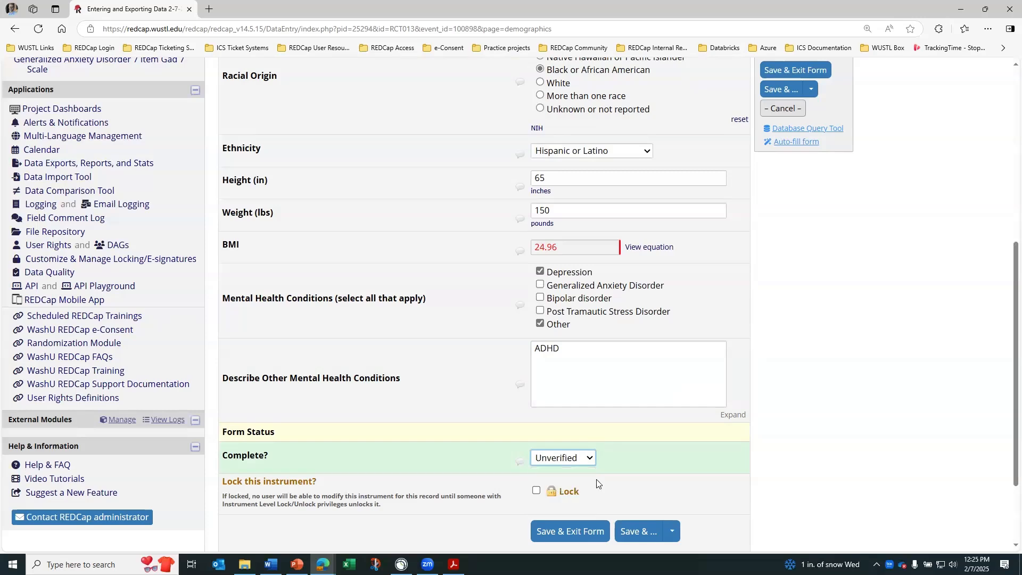
{"action": "left_click", "coordinate": [573, 541]}
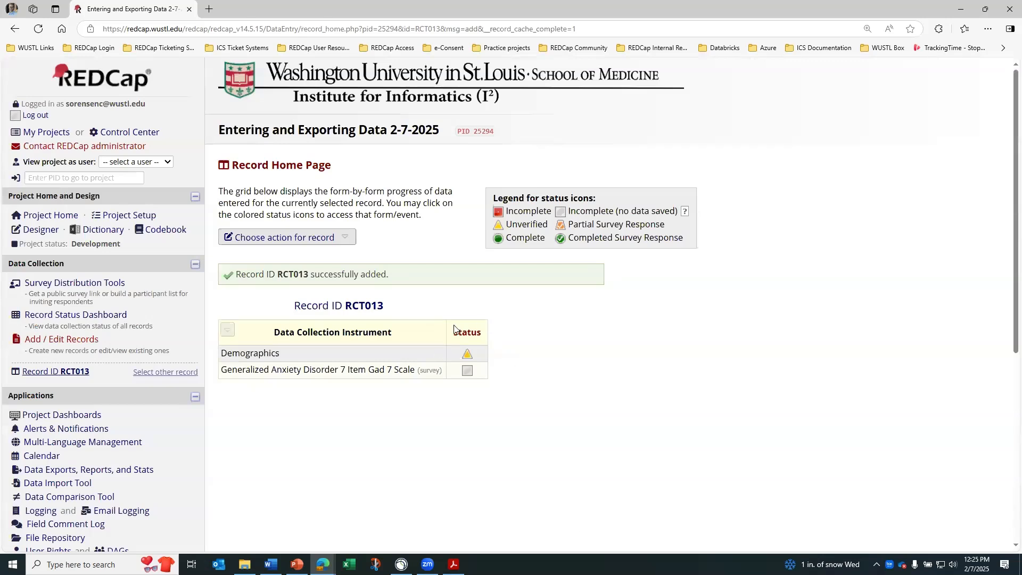
- Open RCT013's Generalized Anxiety Disorder 7 form from the record status dashboard and launch it as a survey
{"action": "left_click", "coordinate": [76, 315]}
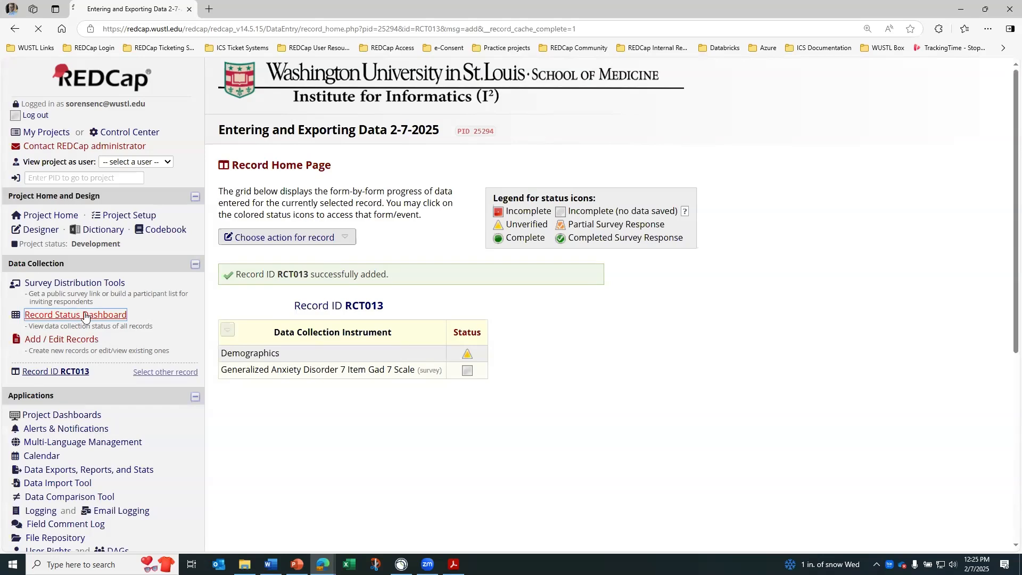
{"action": "scroll", "coordinate": [476, 323], "scroll_direction": "down", "scroll_amount": 4}
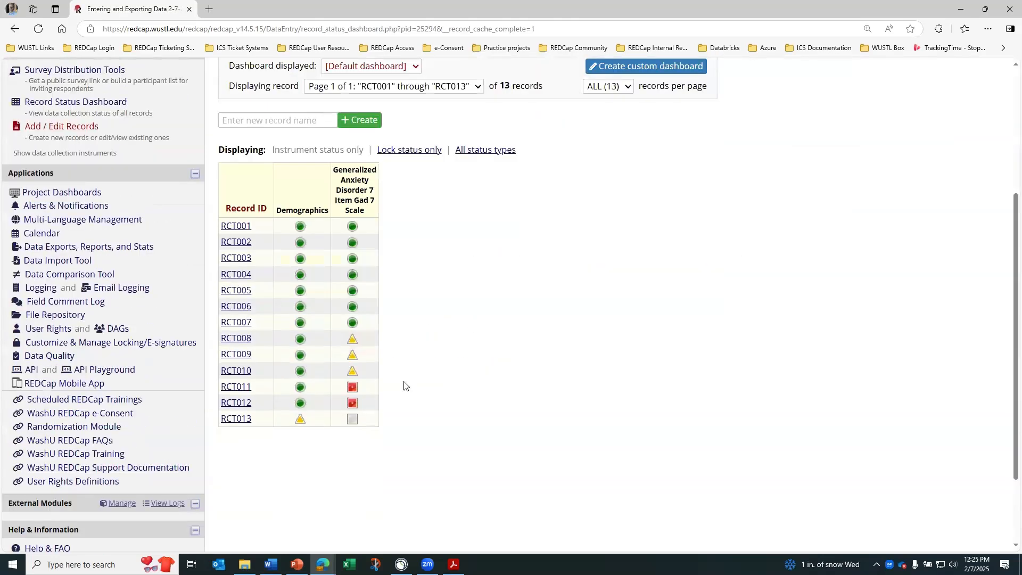
{"action": "left_click", "coordinate": [352, 420]}
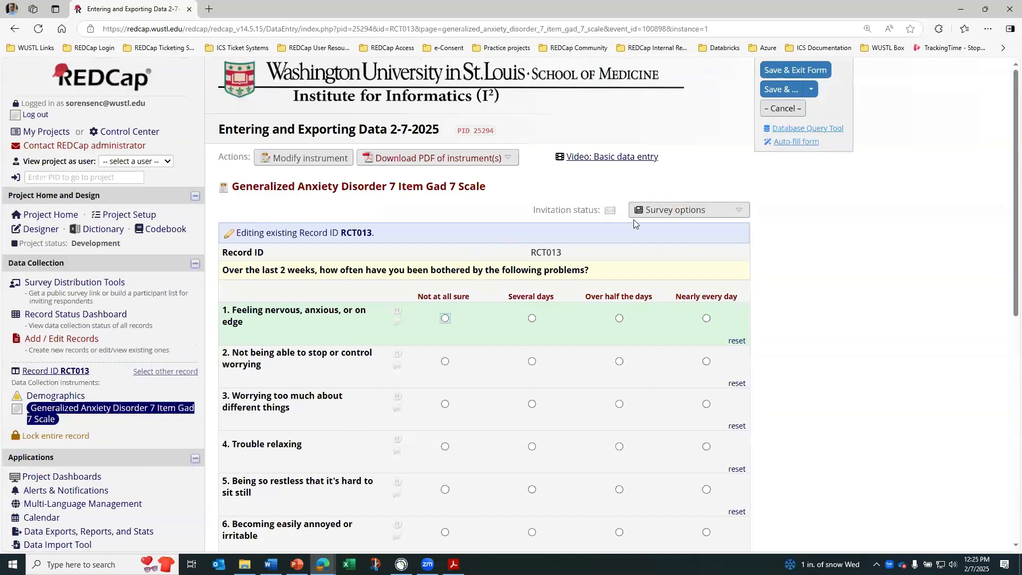
{"action": "left_click", "coordinate": [667, 214]}
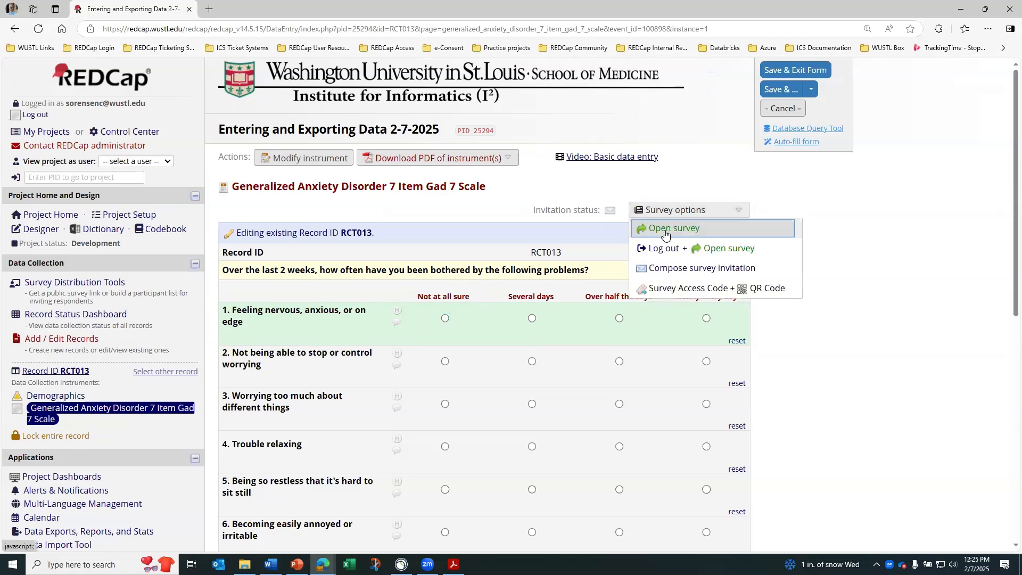
{"action": "left_click", "coordinate": [668, 230]}
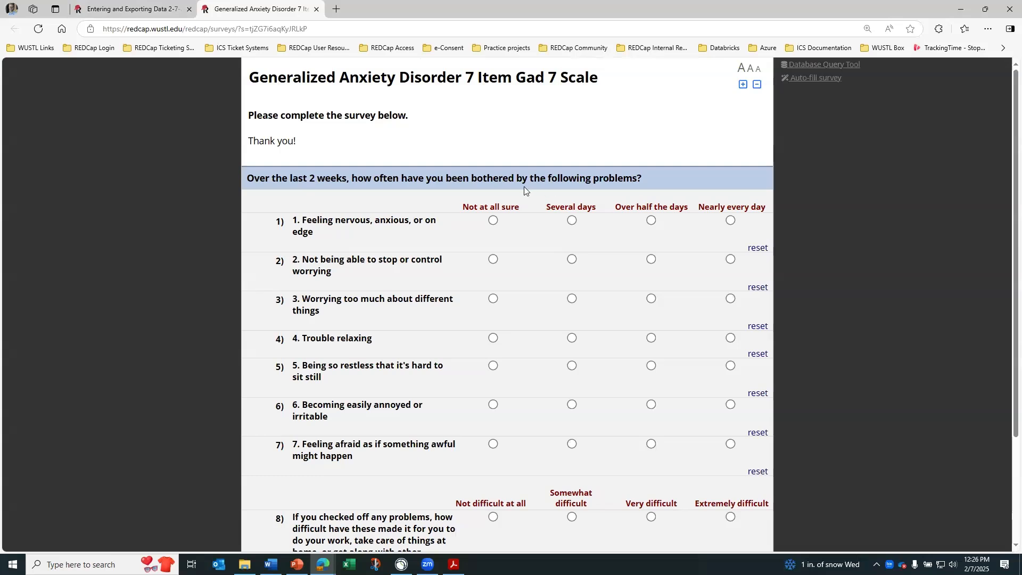
- Answer items 1–7 in a repeating sequence from Not at all sure to Nearly every day, choose Extremely difficult for item 8, and submit the survey
{"action": "left_click", "coordinate": [572, 260]}
{"action": "left_click", "coordinate": [651, 299]}
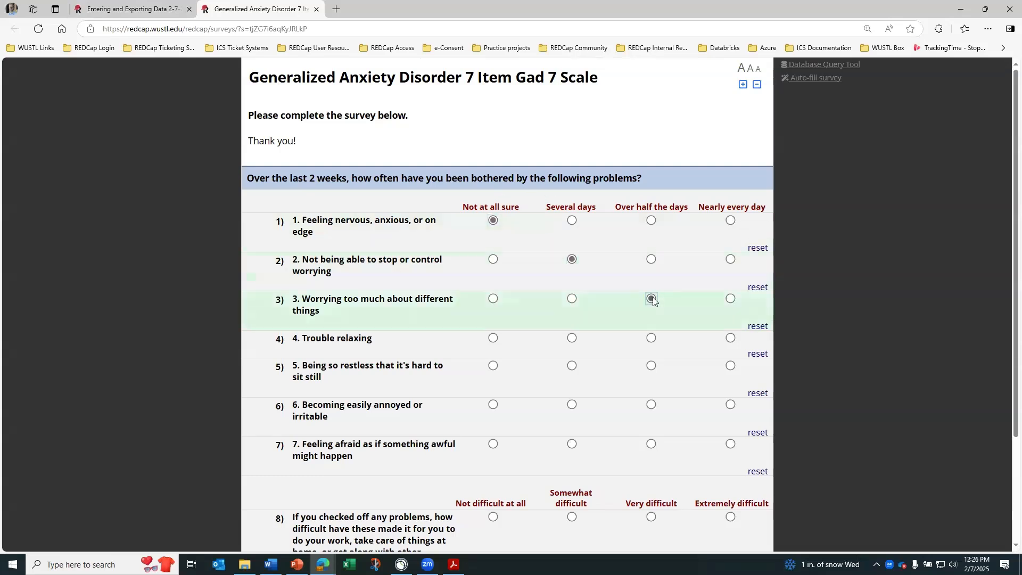
{"action": "left_click", "coordinate": [730, 338]}
{"action": "left_click", "coordinate": [492, 366]}
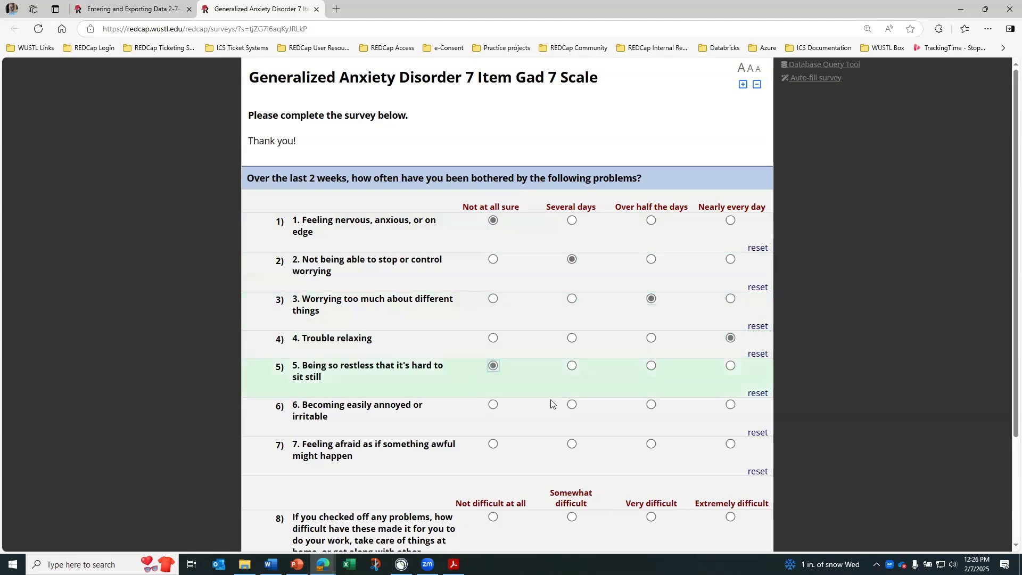
{"action": "left_click", "coordinate": [572, 404]}
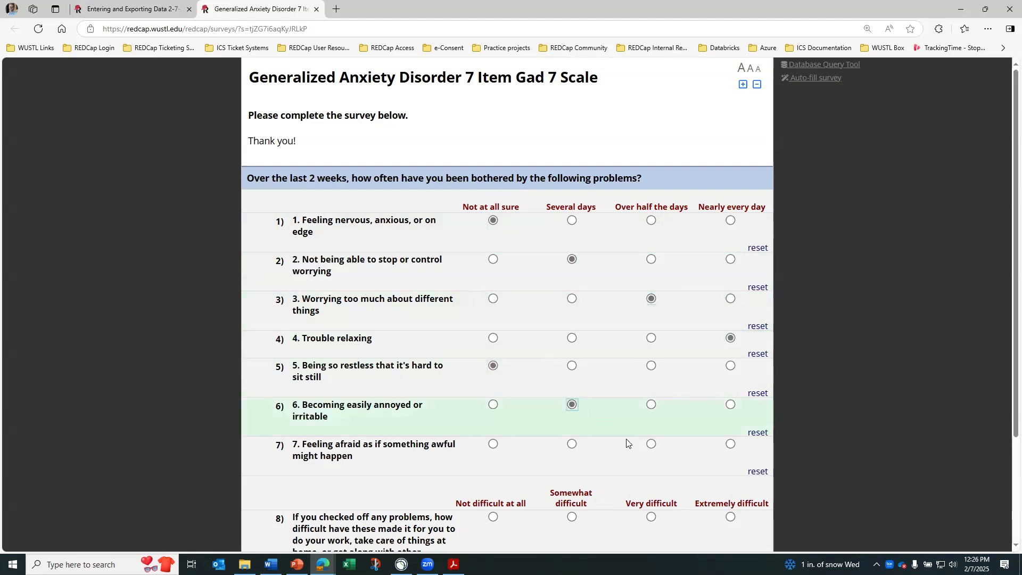
{"action": "left_click", "coordinate": [735, 516]}
{"action": "scroll", "coordinate": [782, 407], "scroll_direction": "down", "scroll_amount": 3}
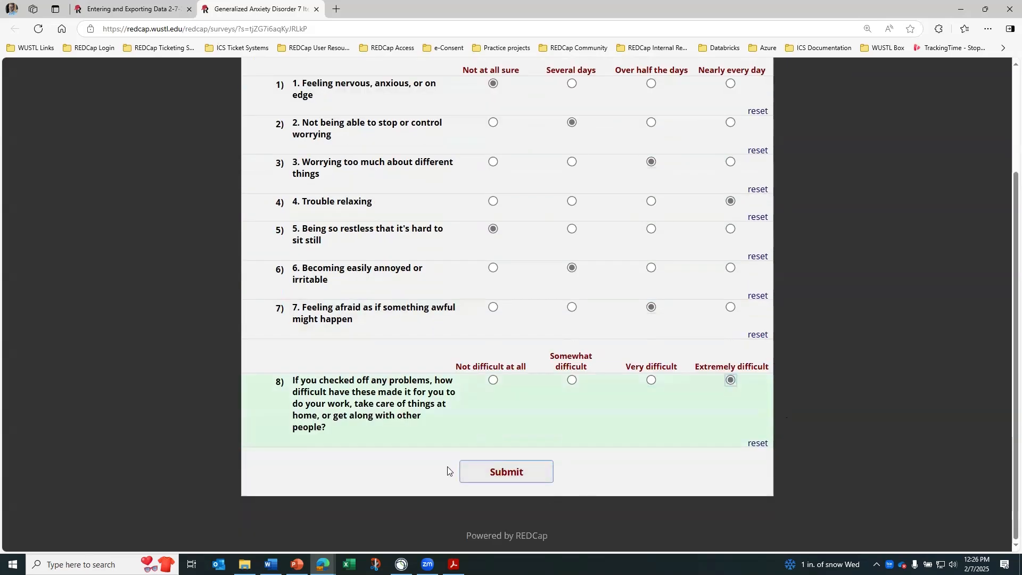
{"action": "left_click", "coordinate": [499, 471]}
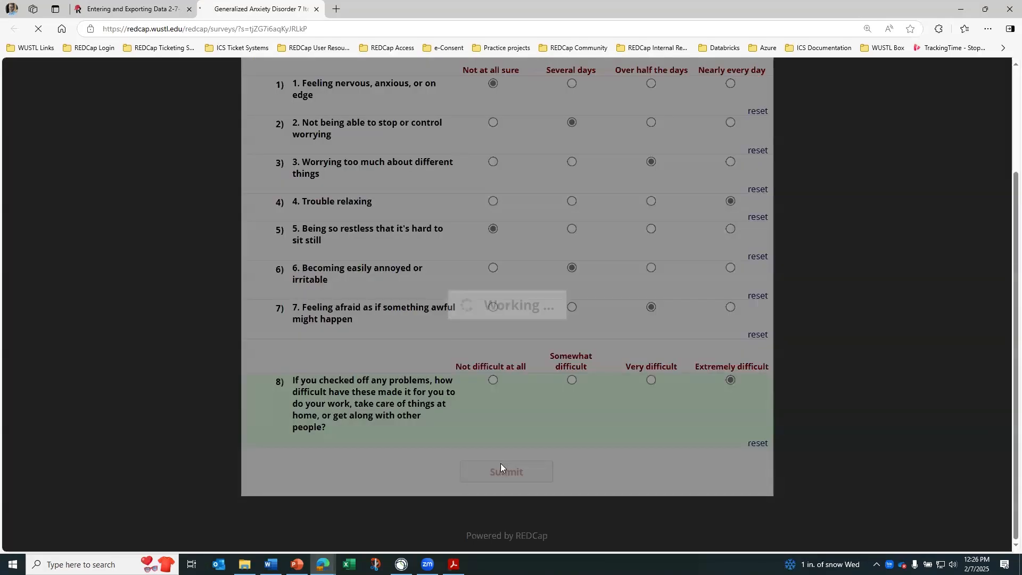
- Close the finished survey and leave RCT013's data entry page without saving changes
{"action": "left_click", "coordinate": [276, 75]}
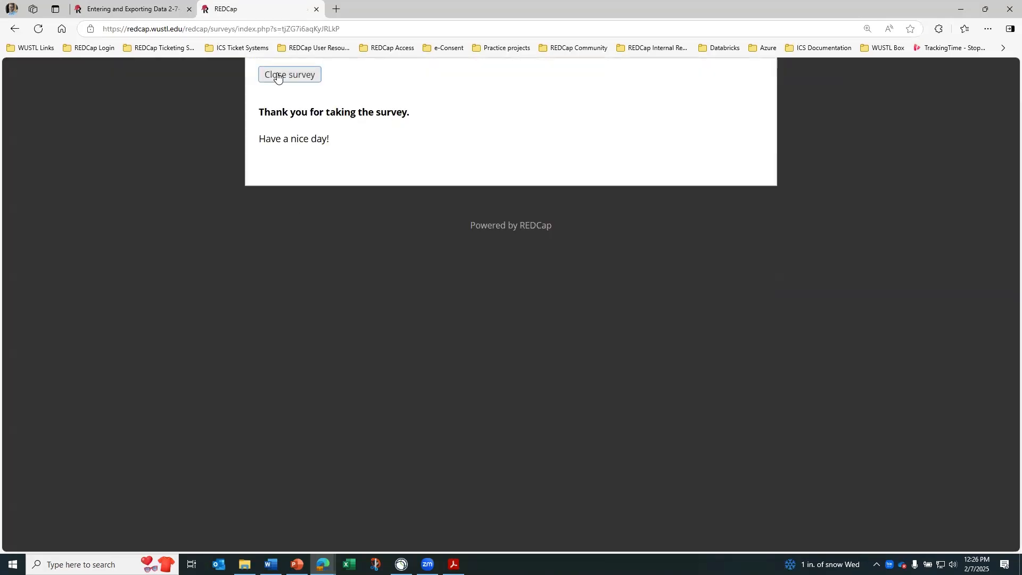
{"action": "left_click", "coordinate": [318, 9]}
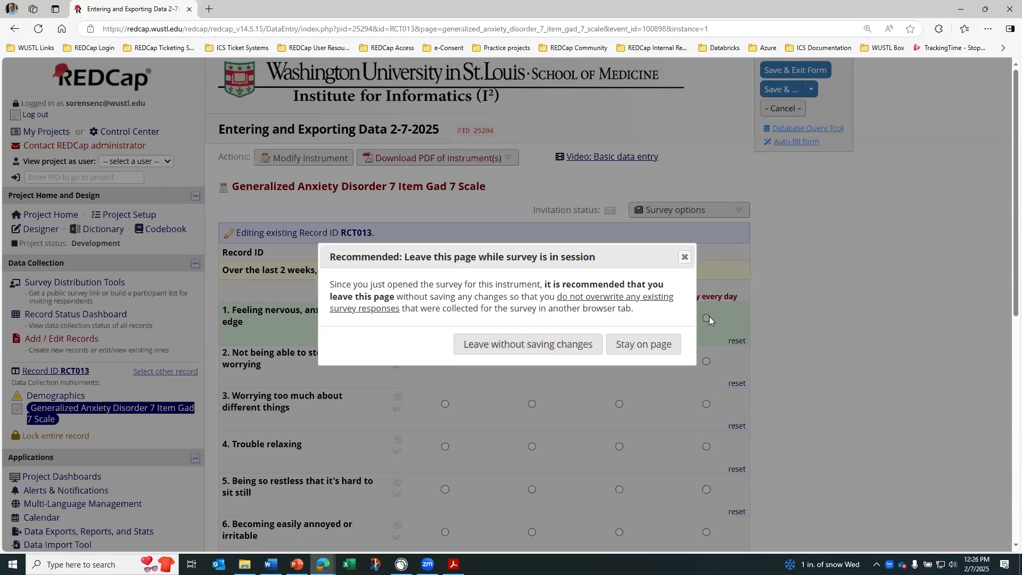
{"action": "left_click", "coordinate": [503, 350]}
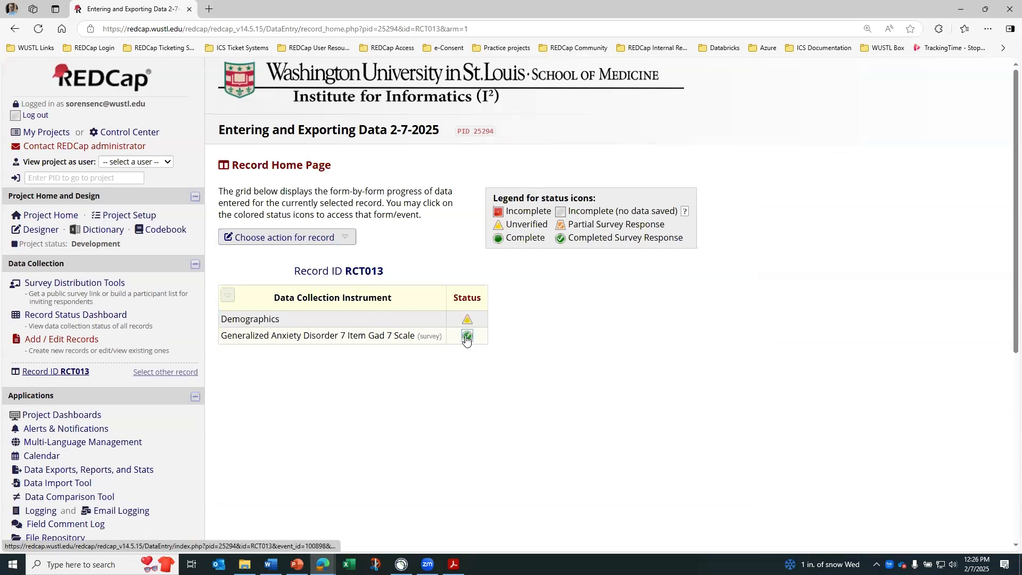
- Open RCT013's submitted anxiety survey response and review its completion details, answers and form status
{"action": "left_click", "coordinate": [466, 336]}
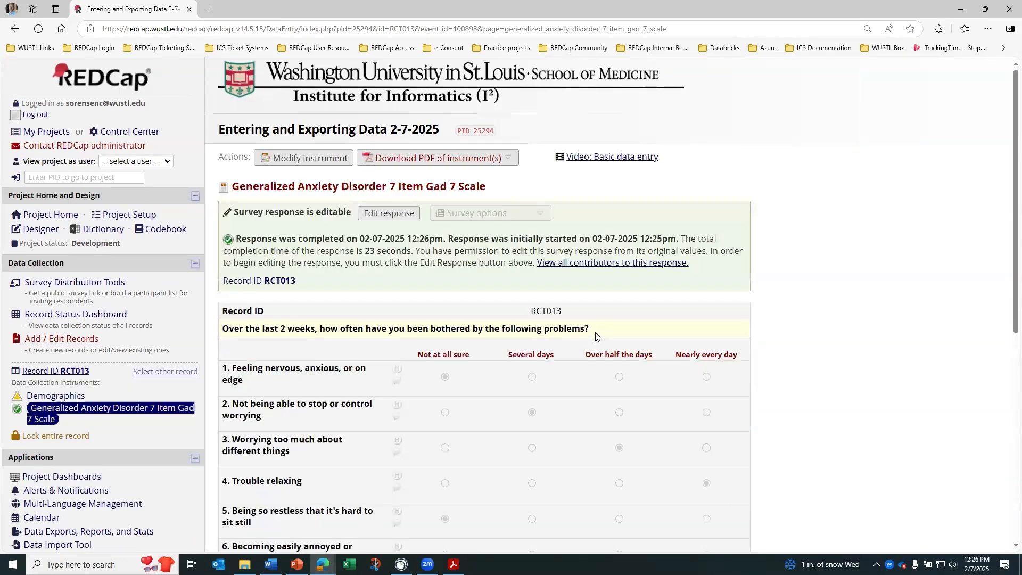
{"action": "scroll", "coordinate": [630, 334], "scroll_direction": "down", "scroll_amount": 2}
{"action": "scroll", "coordinate": [630, 334], "scroll_direction": "down", "scroll_amount": 4}
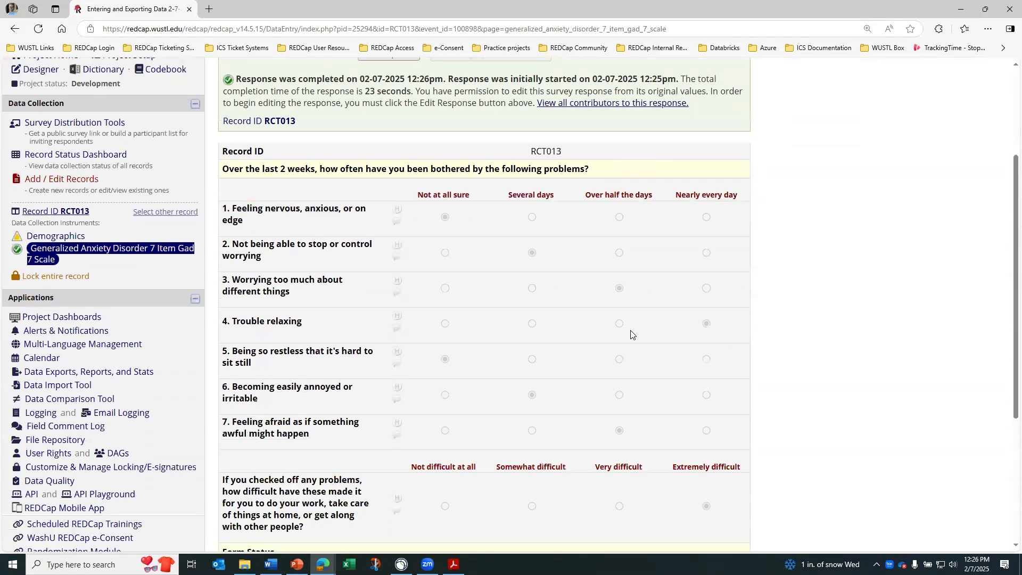
{"action": "scroll", "coordinate": [633, 334], "scroll_direction": "down", "scroll_amount": 1}
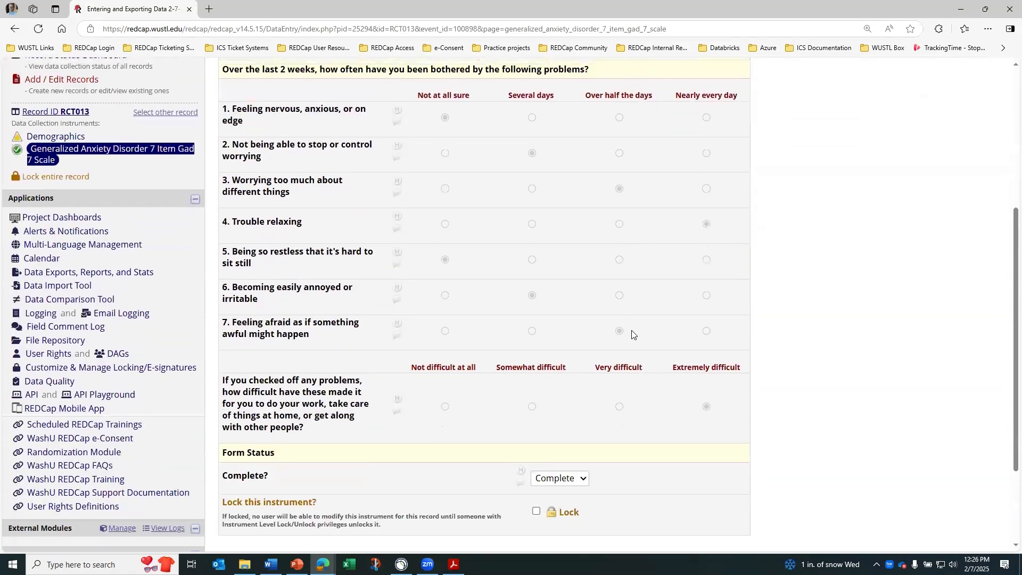
{"action": "scroll", "coordinate": [633, 334], "scroll_direction": "up", "scroll_amount": 1}
{"action": "scroll", "coordinate": [633, 333], "scroll_direction": "up", "scroll_amount": 4}
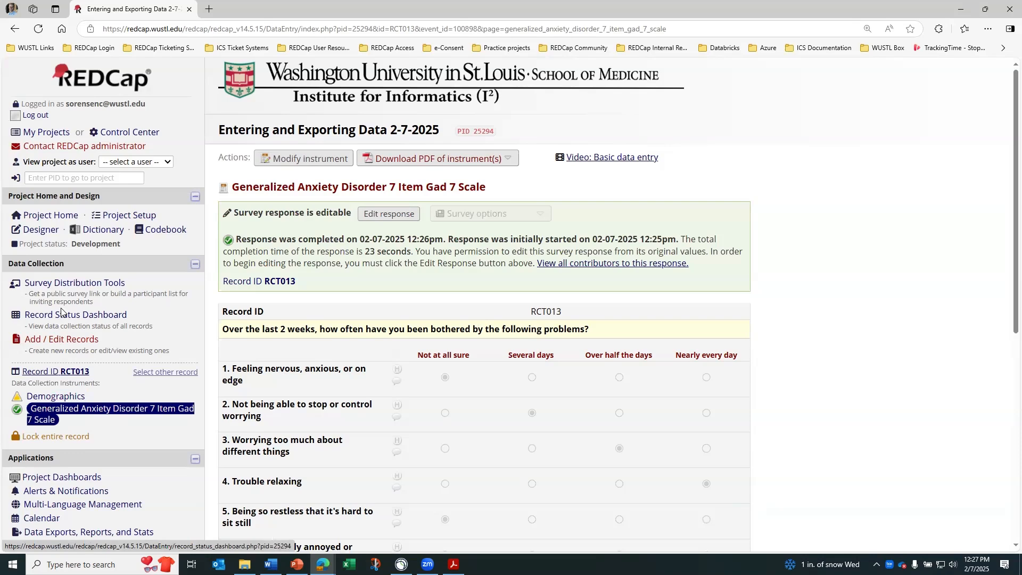
- Reopen RCT013's Demographics form from the record status dashboard, set its status to Complete, and save and exit
{"action": "left_click", "coordinate": [76, 314]}
{"action": "scroll", "coordinate": [358, 363], "scroll_direction": "down", "scroll_amount": 5}
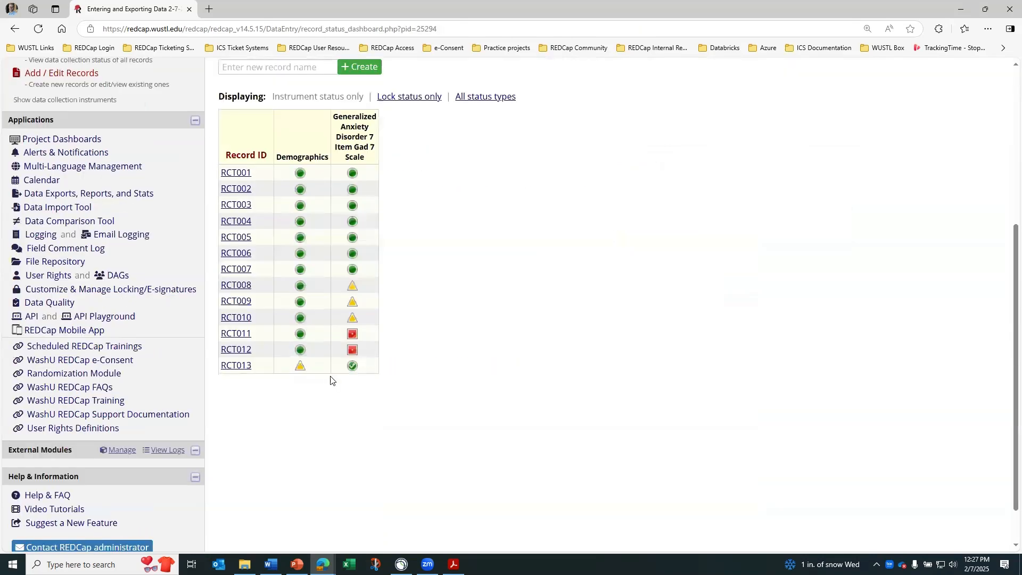
{"action": "left_click", "coordinate": [299, 366]}
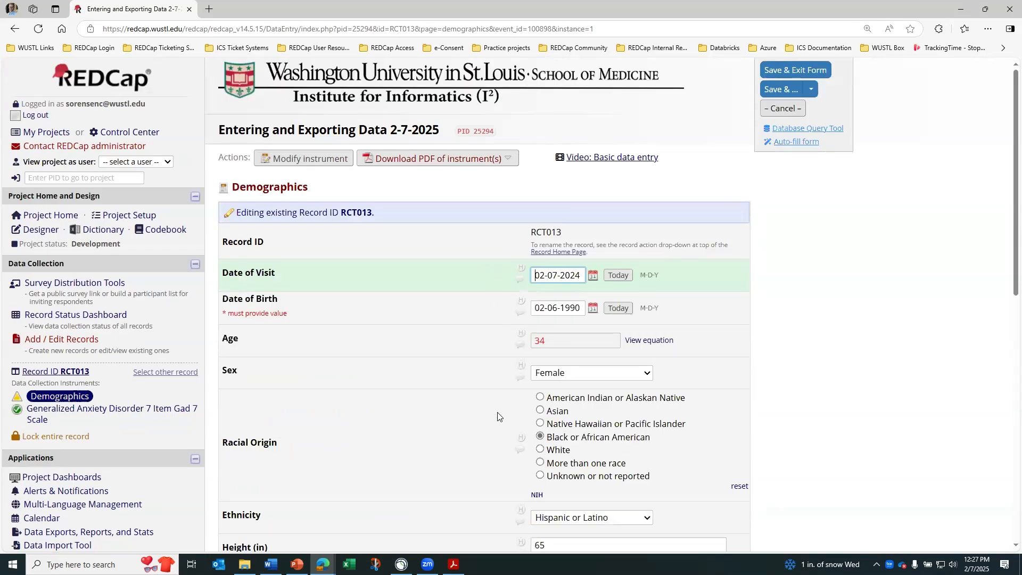
{"action": "scroll", "coordinate": [498, 416], "scroll_direction": "down", "scroll_amount": 7}
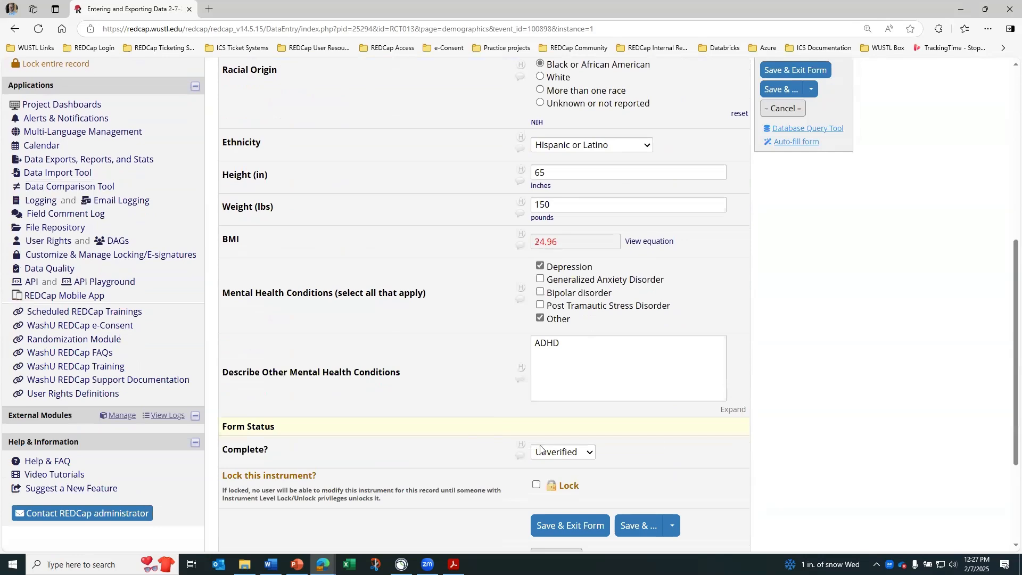
{"action": "left_click", "coordinate": [540, 451]}
{"action": "left_click", "coordinate": [554, 500]}
{"action": "left_click", "coordinate": [559, 525]}
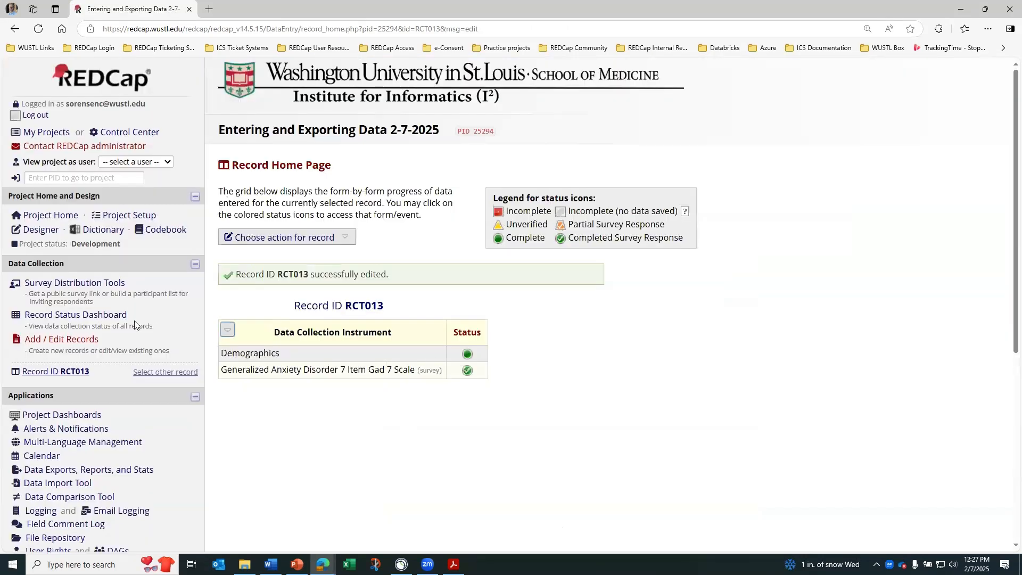
- Return to the record status dashboard and create a new record named RCT014
{"action": "left_click", "coordinate": [106, 319]}
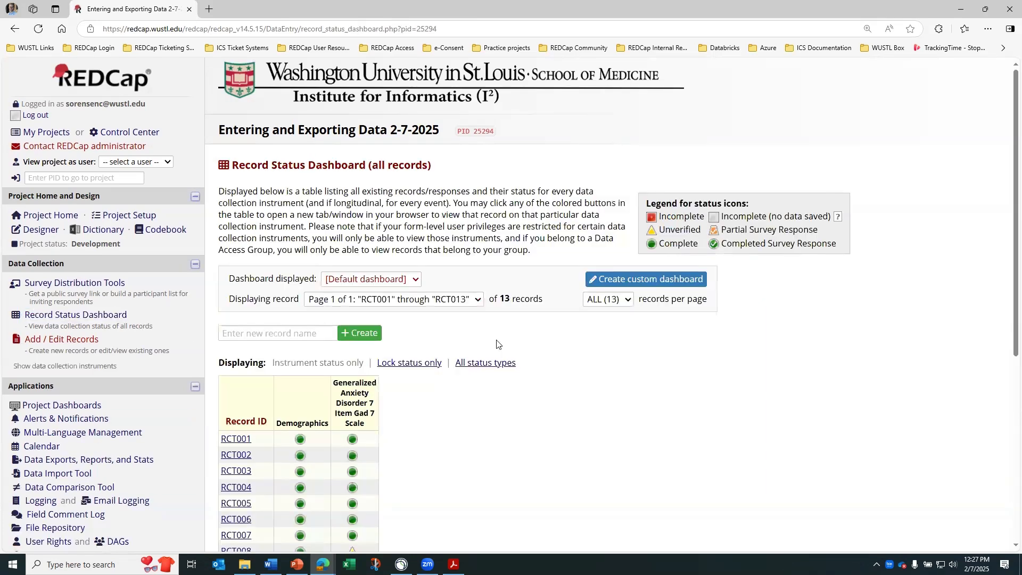
{"action": "scroll", "coordinate": [530, 365], "scroll_direction": "down", "scroll_amount": 2}
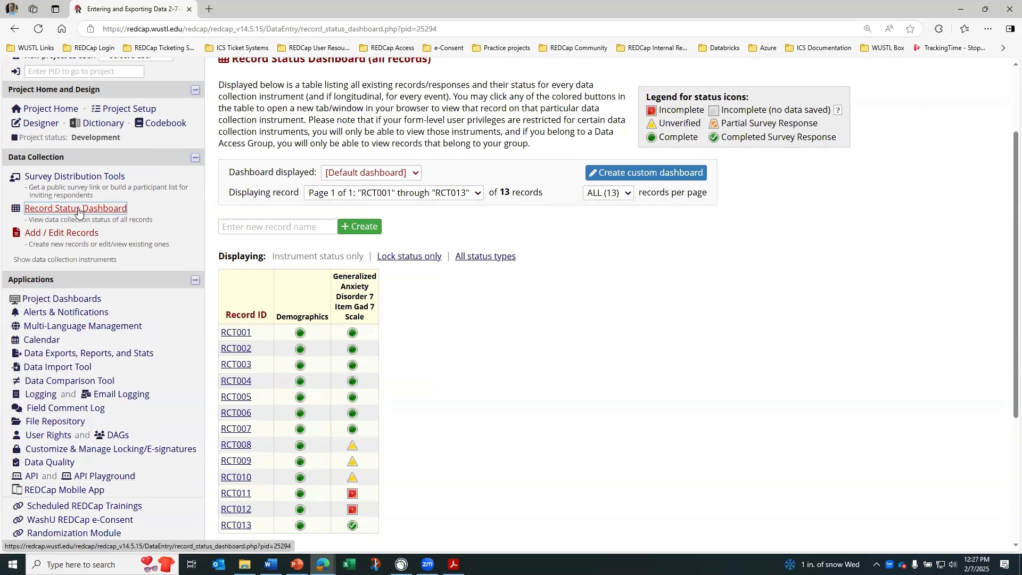
{"action": "left_click", "coordinate": [269, 224]}
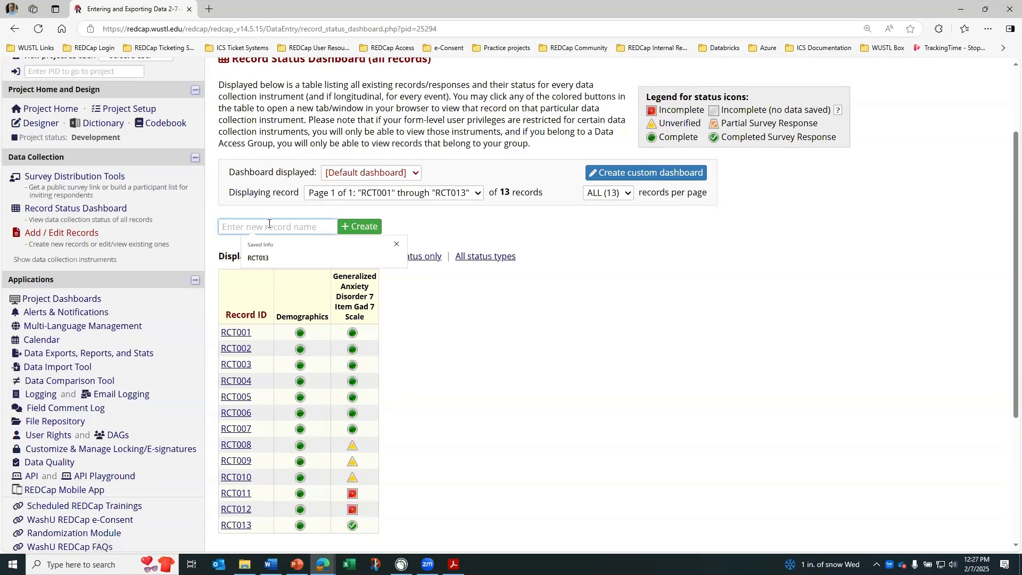
{"action": "type", "text": "RCT013"}
{"action": "key", "text": "BackSpace"}
{"action": "type", "text": "4"}
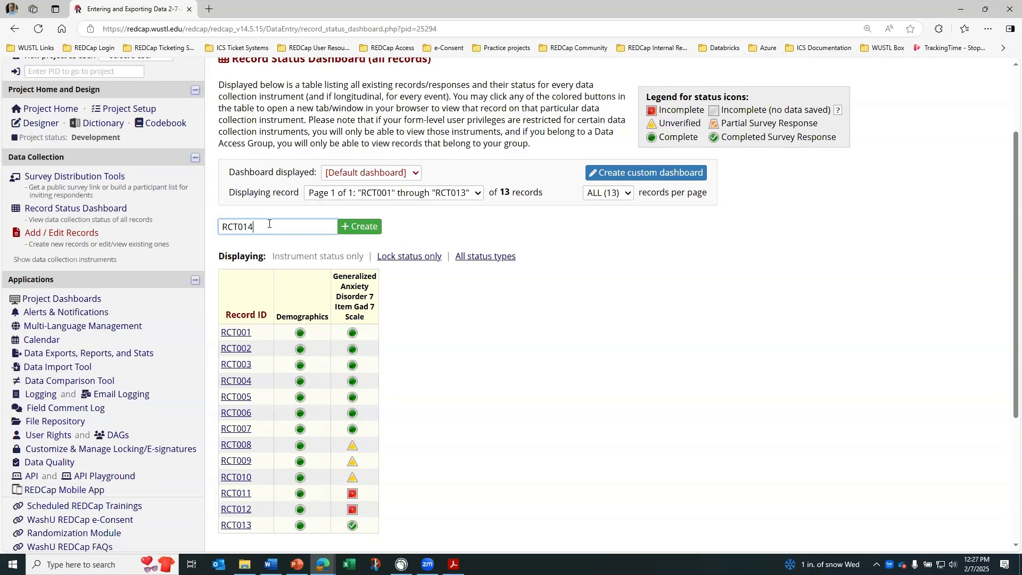
{"action": "left_click", "coordinate": [367, 228]}
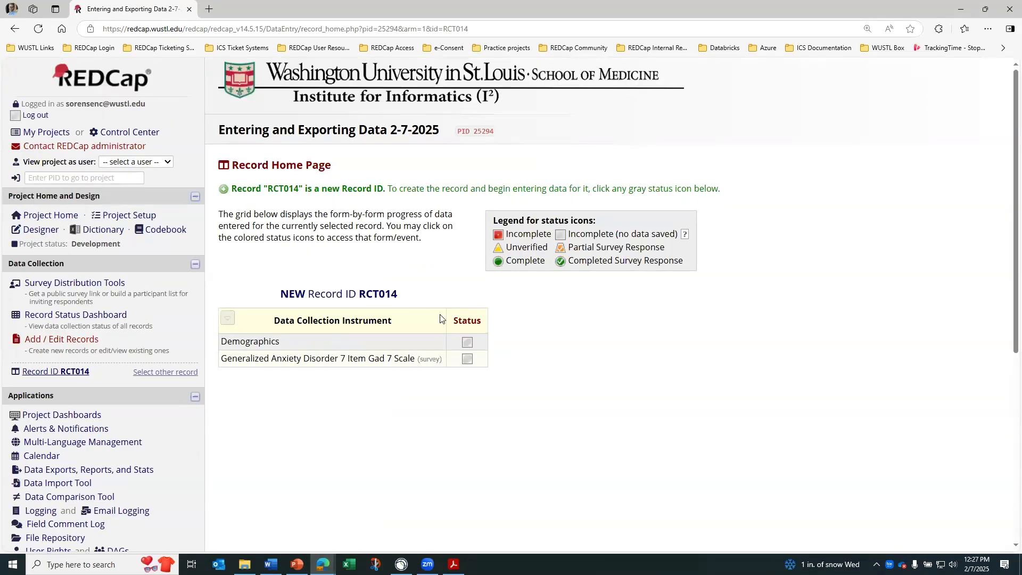
- Open the Demographics form for new record RCT014 and set the date of visit to 02-05-2024
{"action": "left_click", "coordinate": [467, 344]}
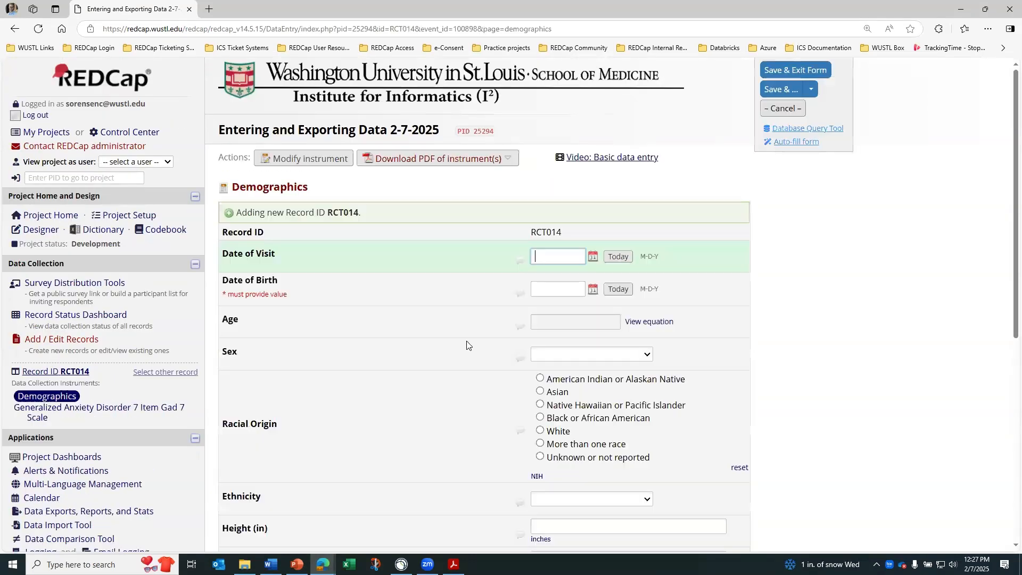
{"action": "left_click", "coordinate": [593, 258]}
{"action": "left_click", "coordinate": [627, 276]}
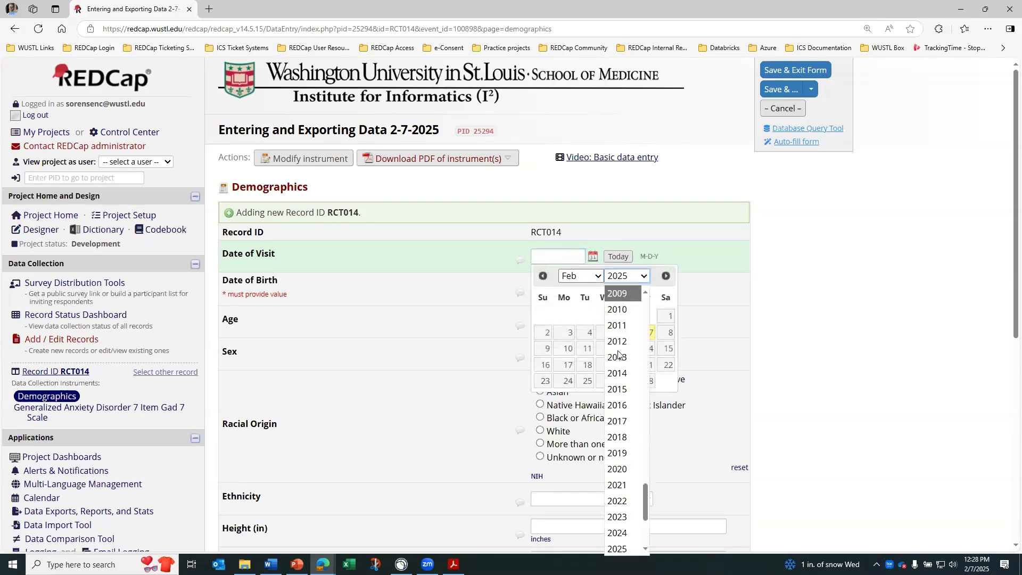
{"action": "left_click", "coordinate": [618, 532]}
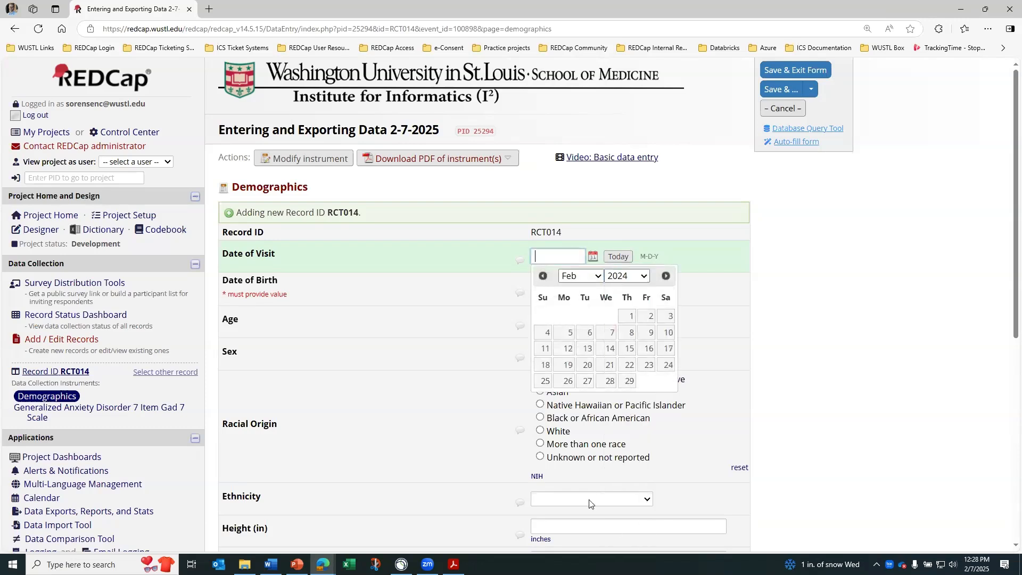
{"action": "left_click", "coordinate": [560, 331]}
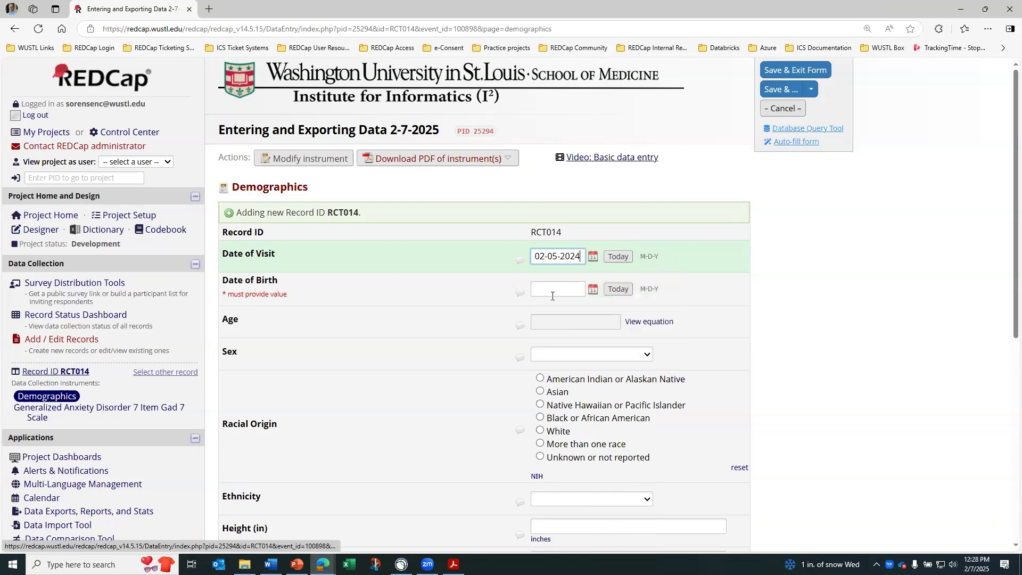
- Enter the participant's date of birth in RCT014's Demographics form using the calendar picker
{"action": "left_click", "coordinate": [593, 290]}
{"action": "left_click", "coordinate": [627, 309]}
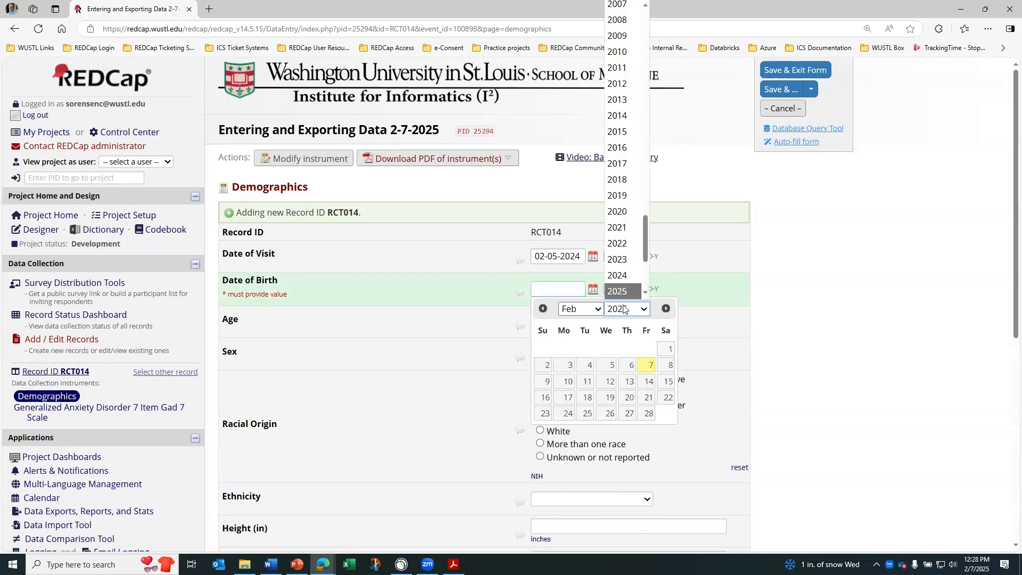
{"action": "left_click", "coordinate": [630, 292]}
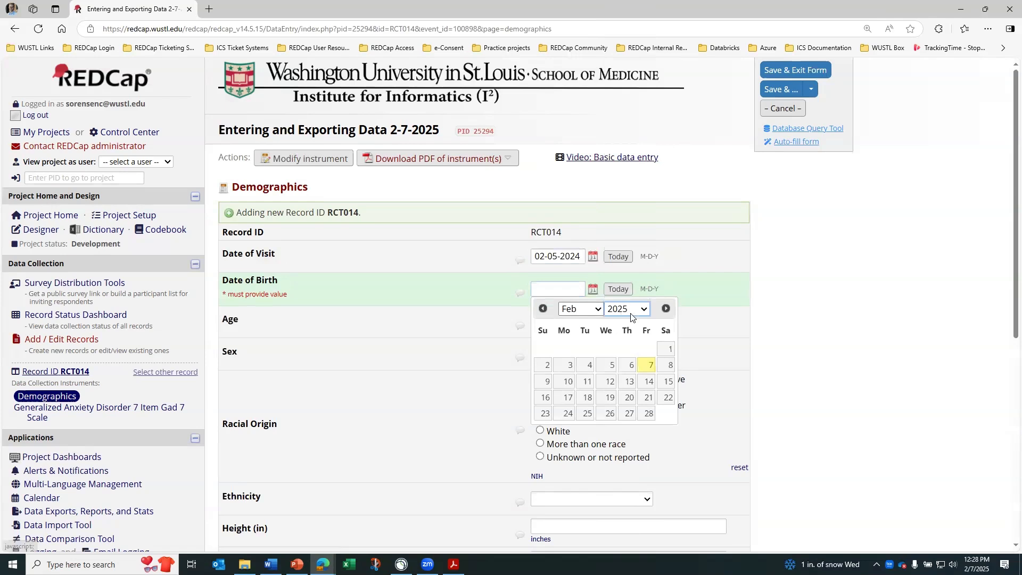
{"action": "left_click", "coordinate": [627, 309]}
{"action": "scroll", "coordinate": [621, 201], "scroll_direction": "up", "scroll_amount": 8}
{"action": "scroll", "coordinate": [621, 201], "scroll_direction": "up", "scroll_amount": 6}
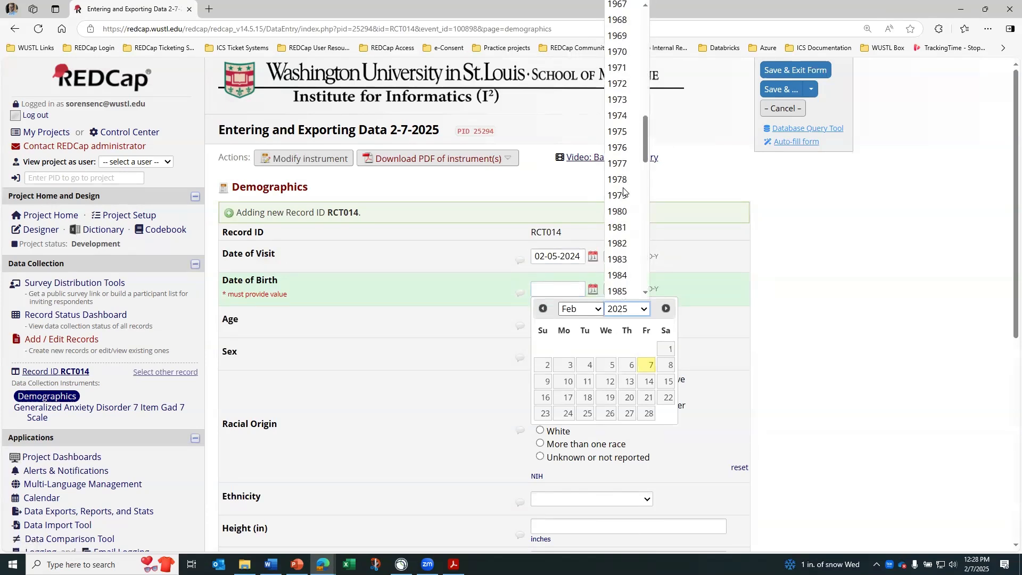
{"action": "left_click", "coordinate": [617, 101]}
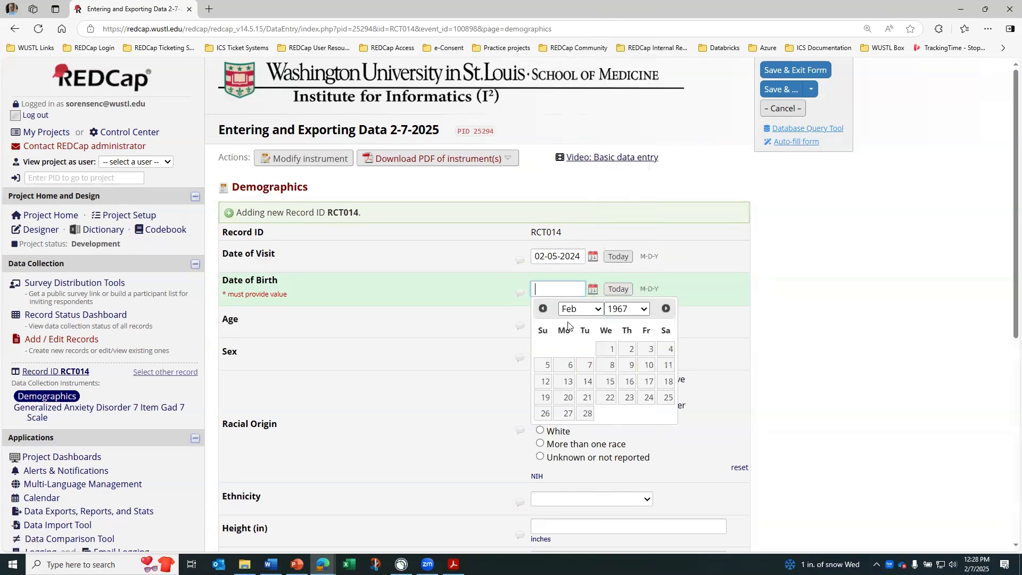
{"action": "left_click", "coordinate": [588, 382]}
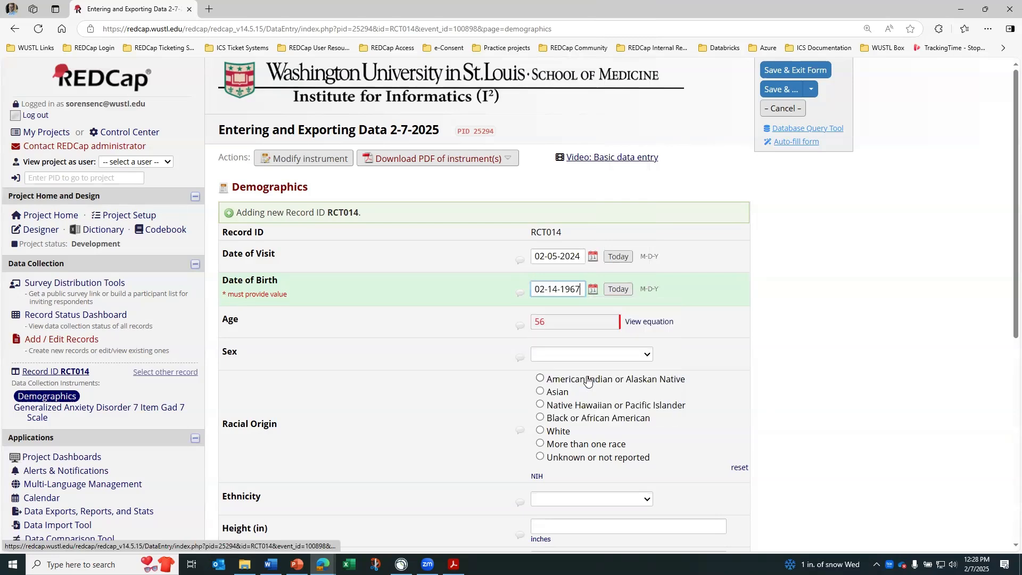
- Set RCT014's sex to Male and racial origin to White
{"action": "left_click", "coordinate": [578, 356]}
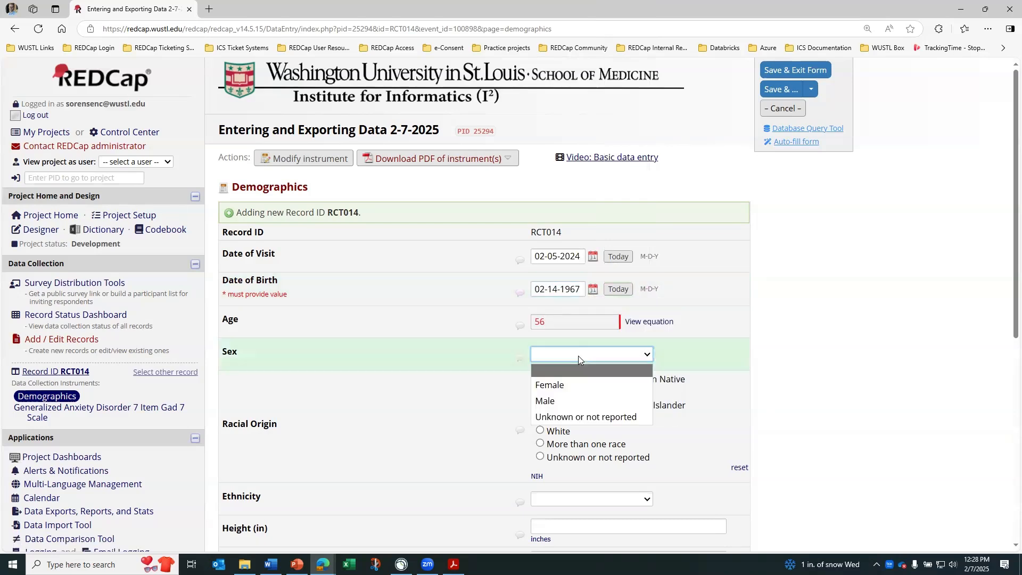
{"action": "left_click", "coordinate": [578, 401]}
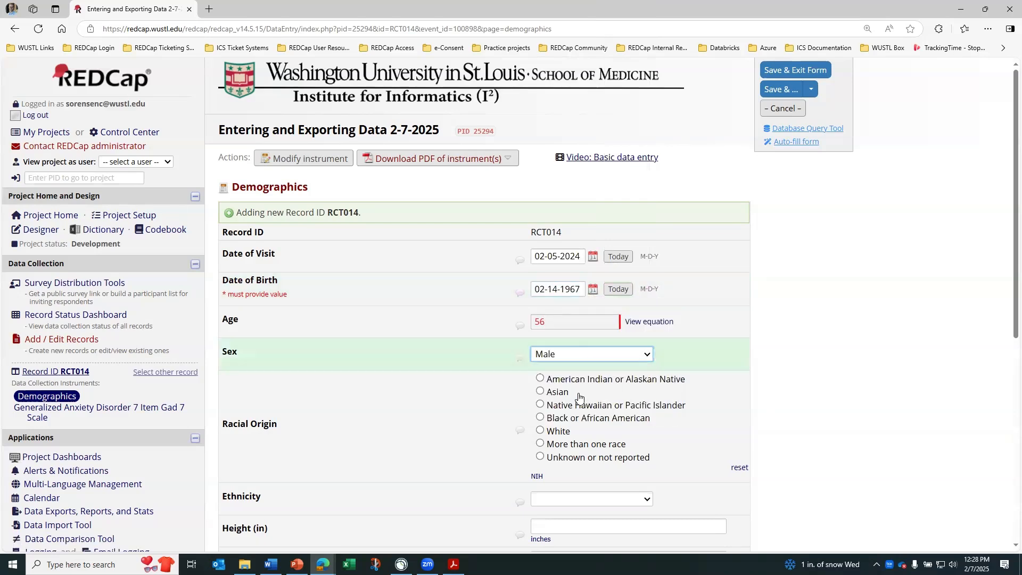
{"action": "left_click", "coordinate": [541, 431]}
- Look over RCT014's partly filled Demographics form, then save and exit it with the Incomplete status
{"action": "scroll", "coordinate": [571, 345], "scroll_direction": "down", "scroll_amount": 3}
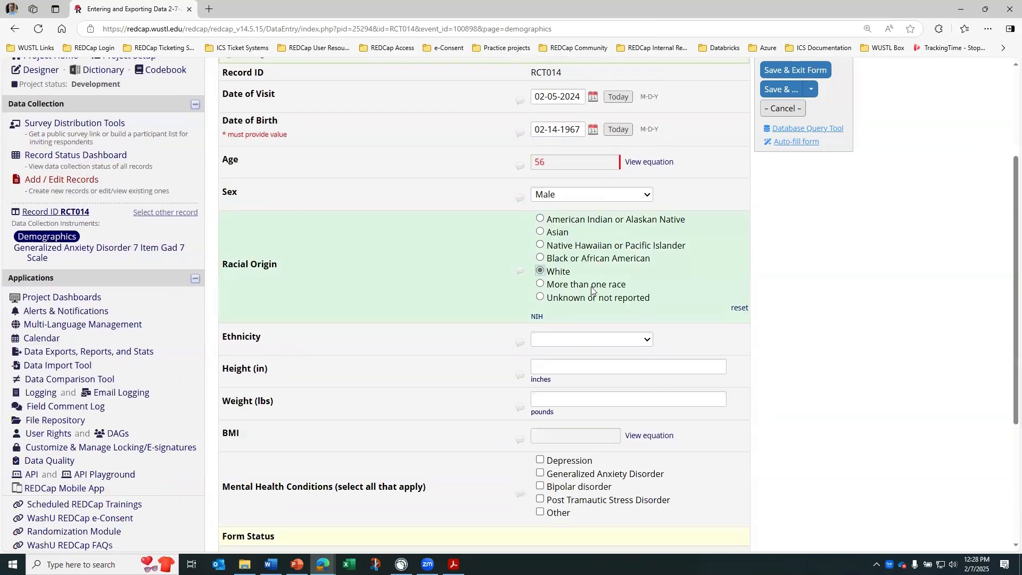
{"action": "scroll", "coordinate": [530, 246], "scroll_direction": "up", "scroll_amount": 3}
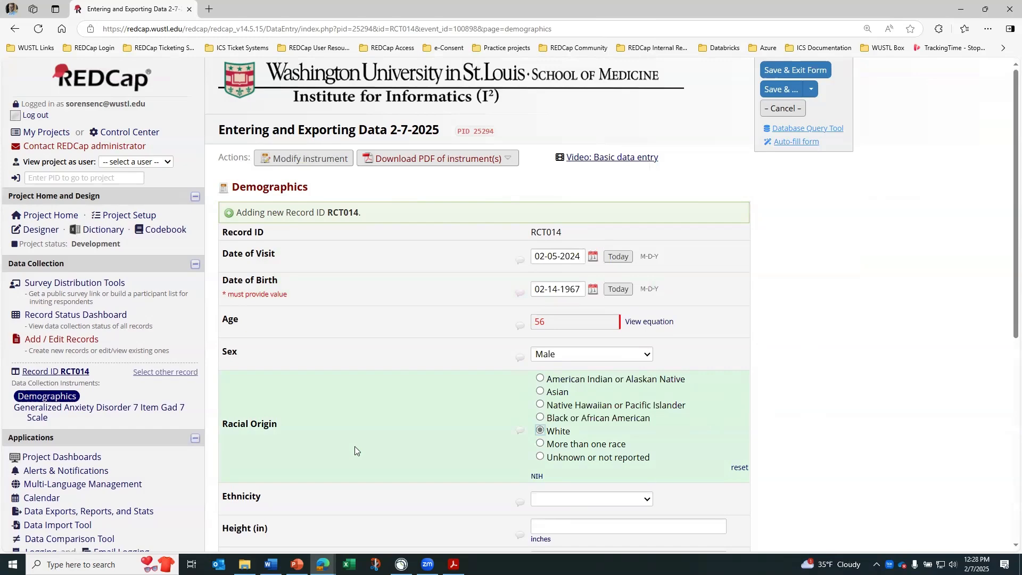
{"action": "scroll", "coordinate": [844, 431], "scroll_direction": "down", "scroll_amount": 7}
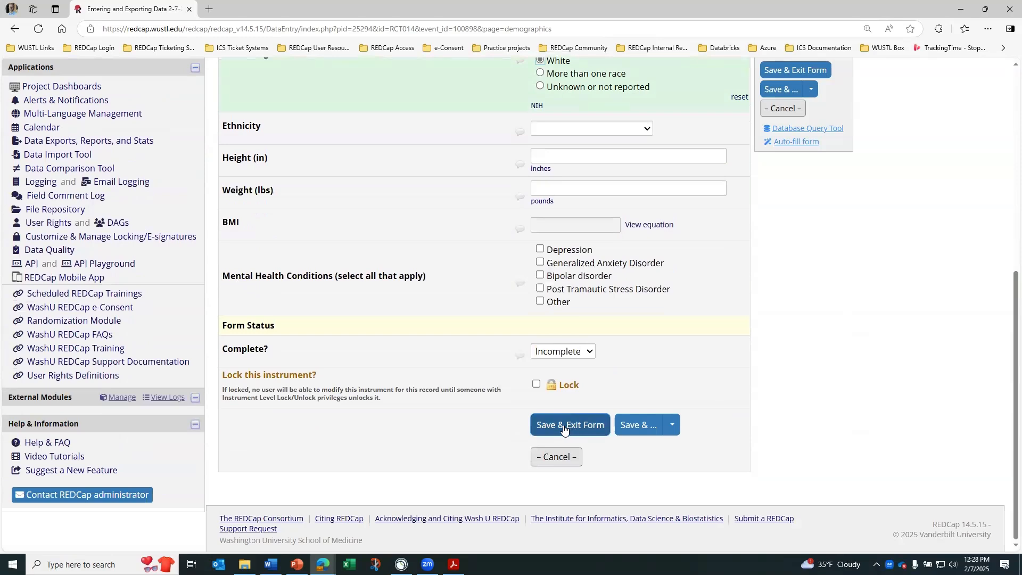
{"action": "left_click", "coordinate": [563, 426]}
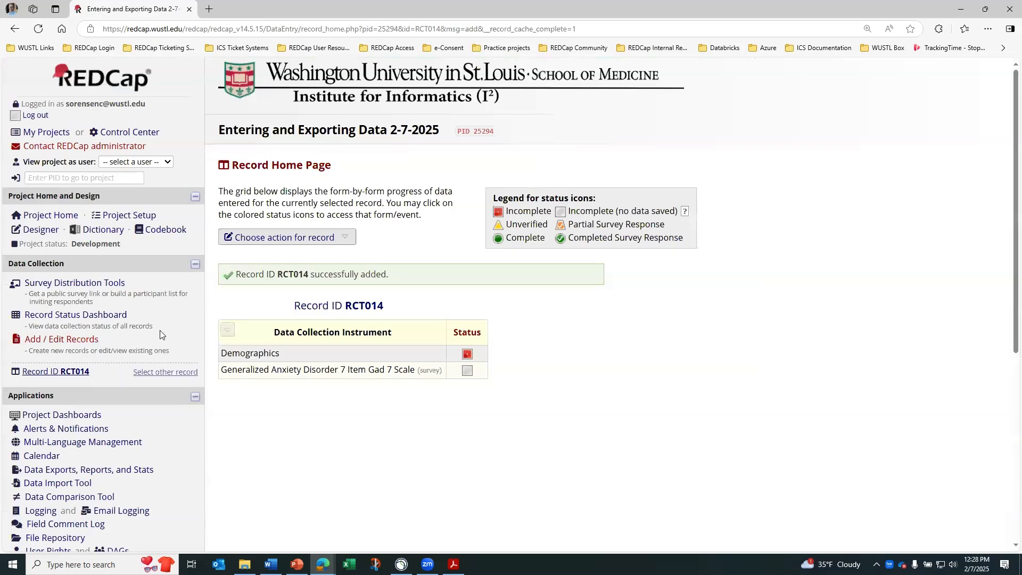
- Reopen RCT014's Demographics form from the record status dashboard and set the ethnicity to Not Hispanic or Latino
{"action": "left_click", "coordinate": [114, 319]}
{"action": "scroll", "coordinate": [611, 383], "scroll_direction": "down", "scroll_amount": 4}
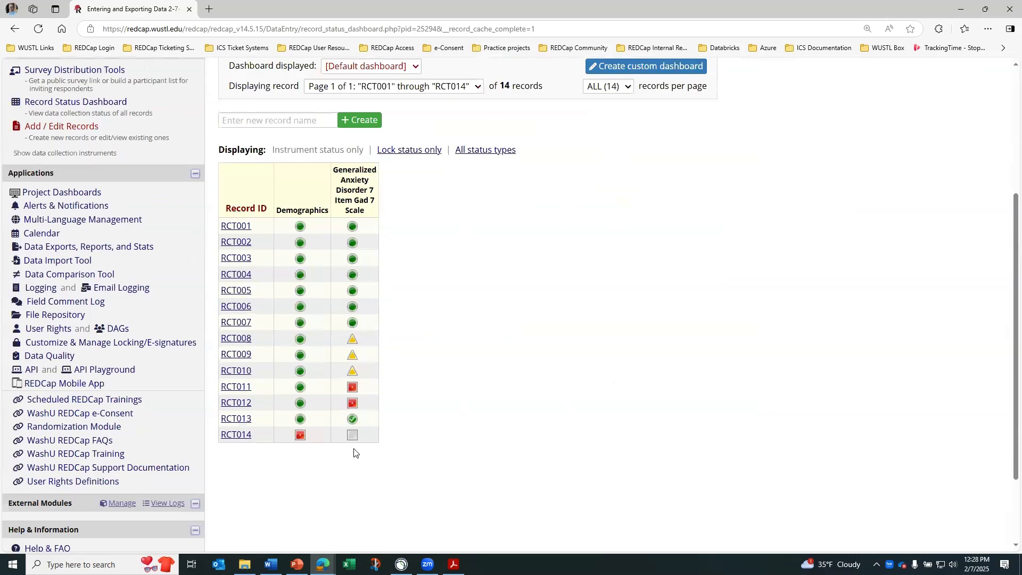
{"action": "left_click", "coordinate": [300, 437]}
{"action": "scroll", "coordinate": [548, 468], "scroll_direction": "down", "scroll_amount": 1}
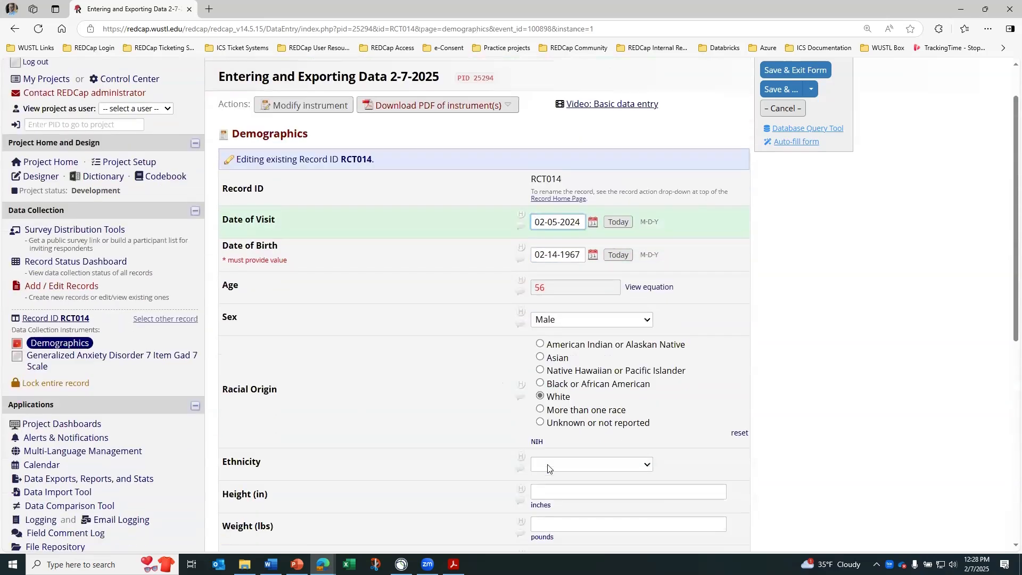
{"action": "left_click", "coordinate": [548, 467]}
{"action": "left_click", "coordinate": [562, 510]}
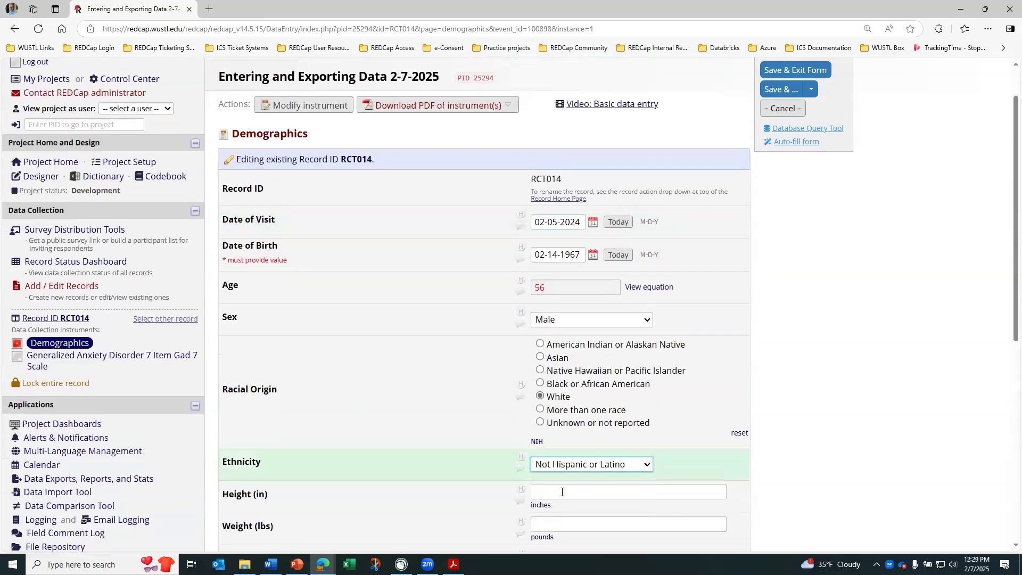
- Enter a height of 70 inches and a weight of 200 pounds for RCT014
{"action": "scroll", "coordinate": [562, 491], "scroll_direction": "down", "scroll_amount": 1}
{"action": "left_click", "coordinate": [570, 437]}
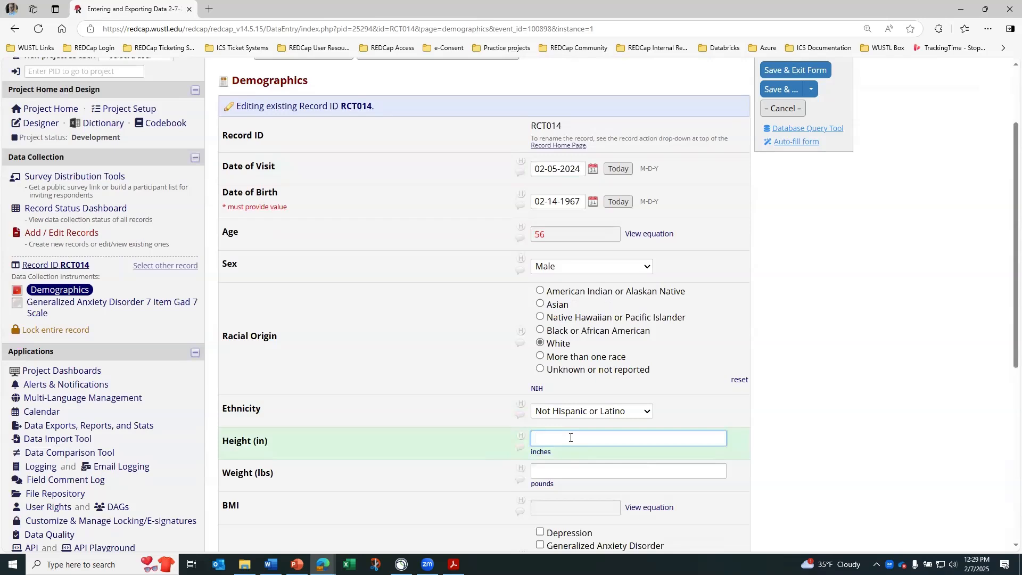
{"action": "left_click", "coordinate": [590, 468]}
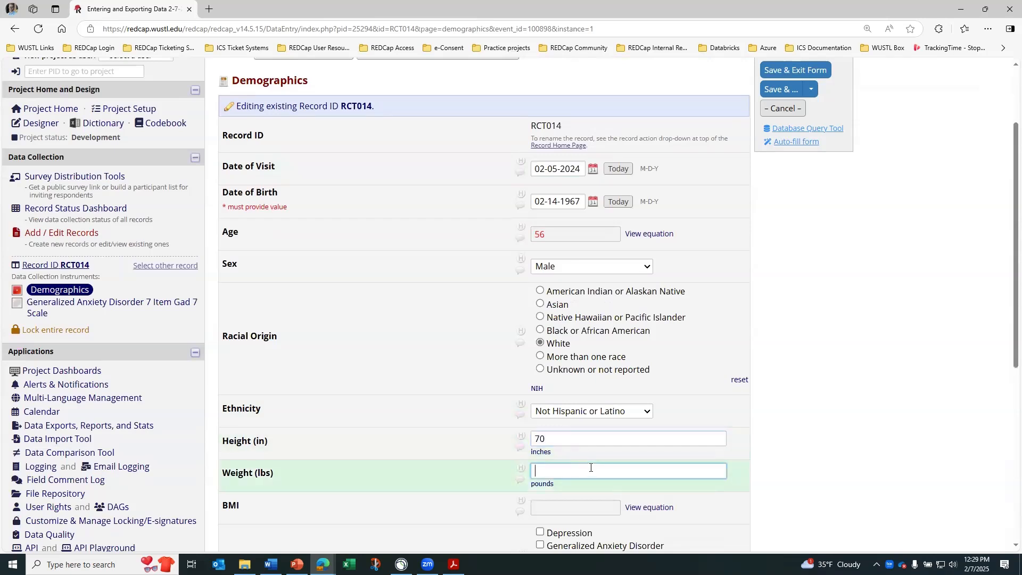
{"action": "left_click", "coordinate": [426, 478]}
{"action": "scroll", "coordinate": [425, 477], "scroll_direction": "down", "scroll_amount": 2}
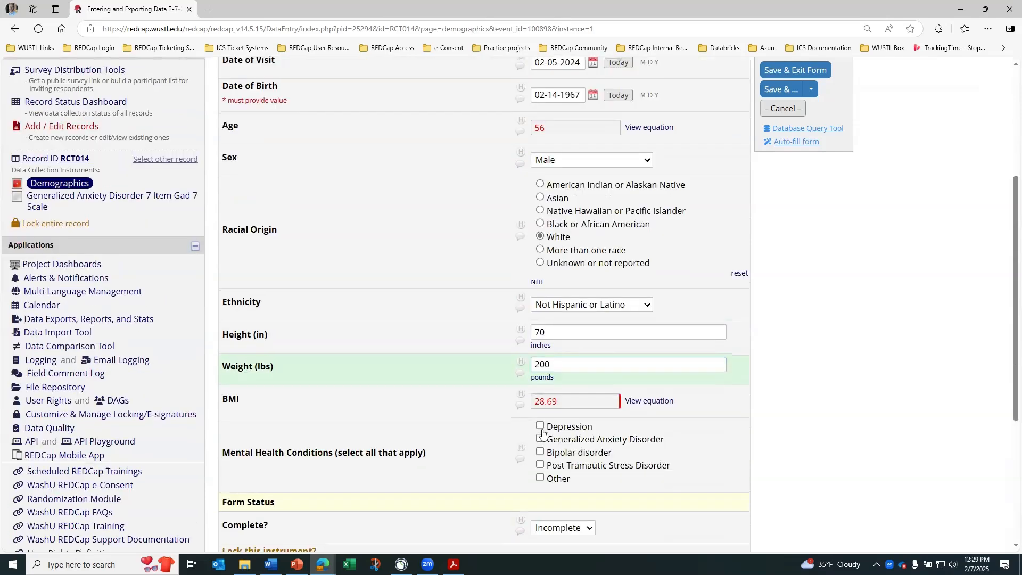
- Select Post Tramautic Stress Disorder as RCT014's mental health condition and set the form status to Unverified
{"action": "left_click", "coordinate": [541, 465]}
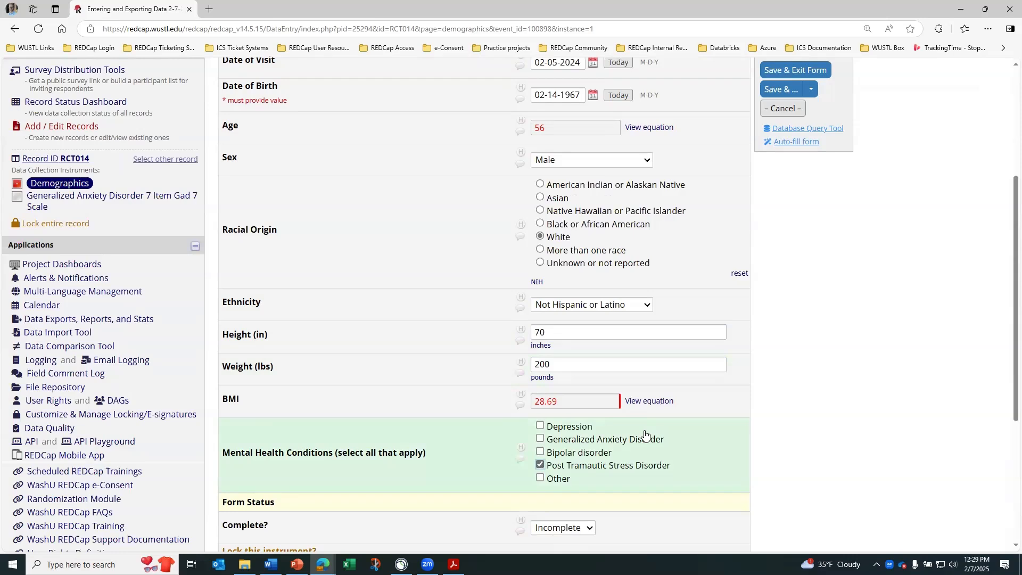
{"action": "left_click", "coordinate": [585, 528]}
{"action": "left_click", "coordinate": [568, 495]}
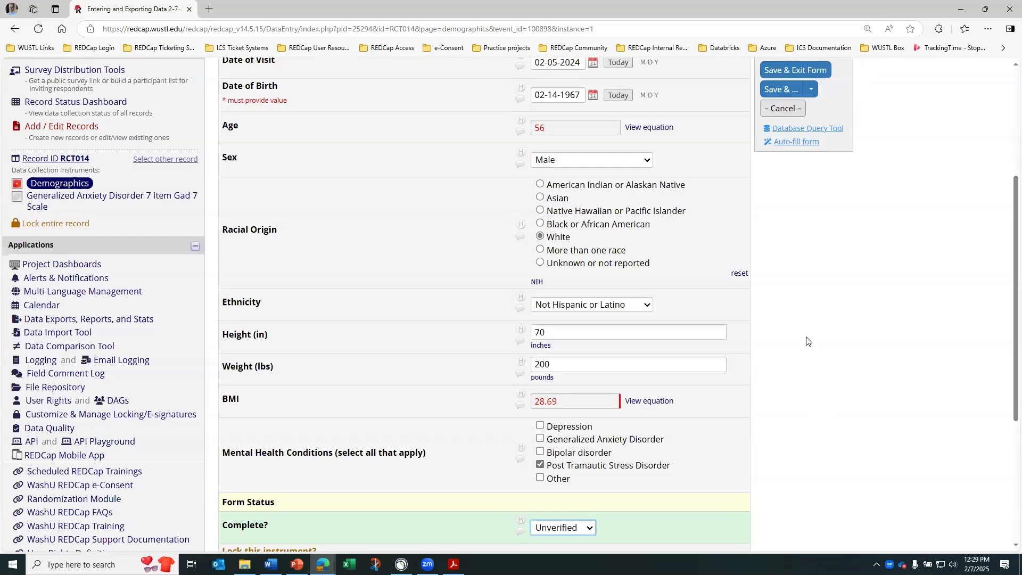
- View the data history of RCT014's date of birth field, examining the change time, user and entered value
{"action": "scroll", "coordinate": [603, 220], "scroll_direction": "up", "scroll_amount": 1}
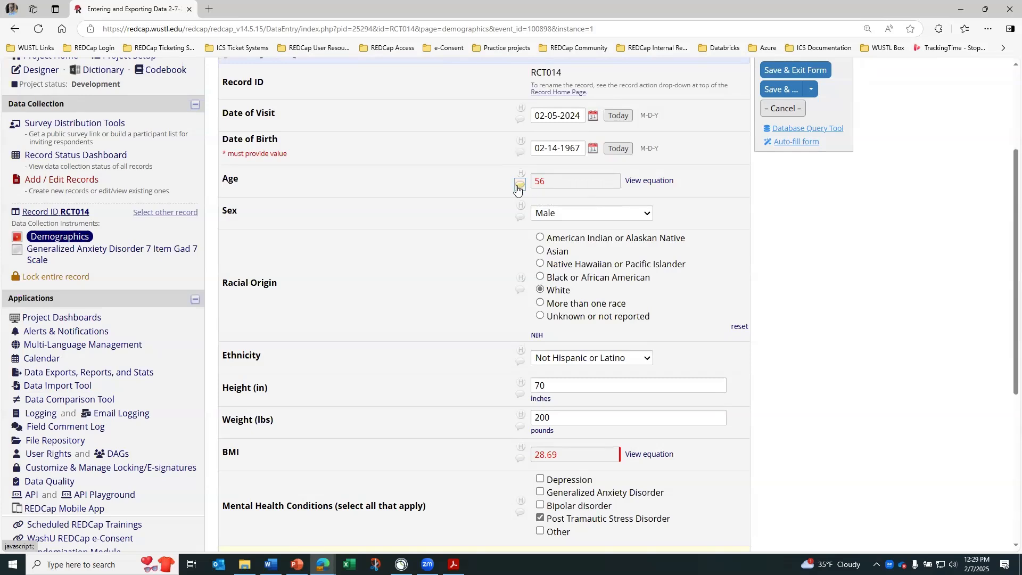
{"action": "left_click", "coordinate": [520, 140]}
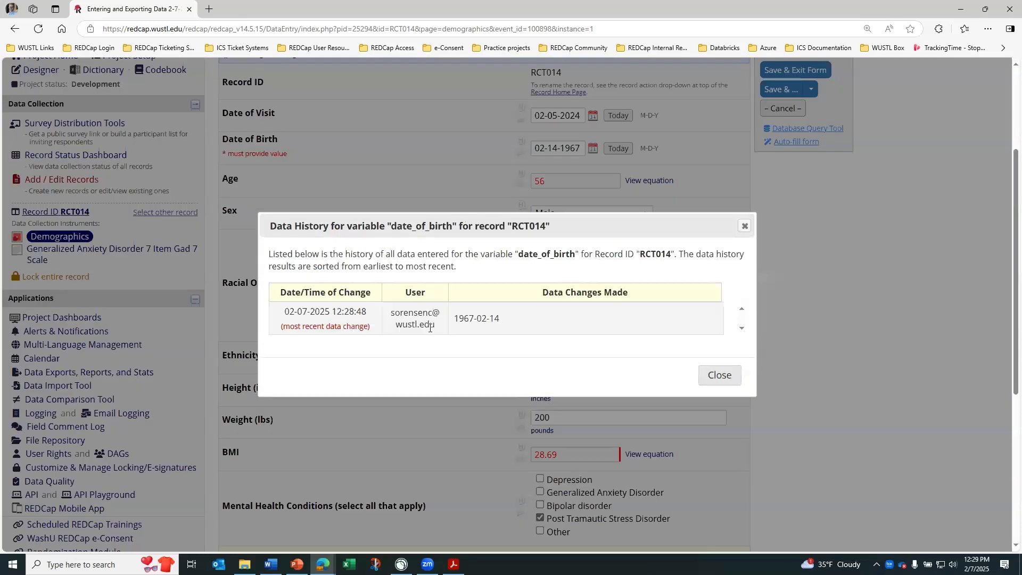
{"action": "left_click_drag", "start_coordinate": [435, 326], "coordinate": [269, 315]}
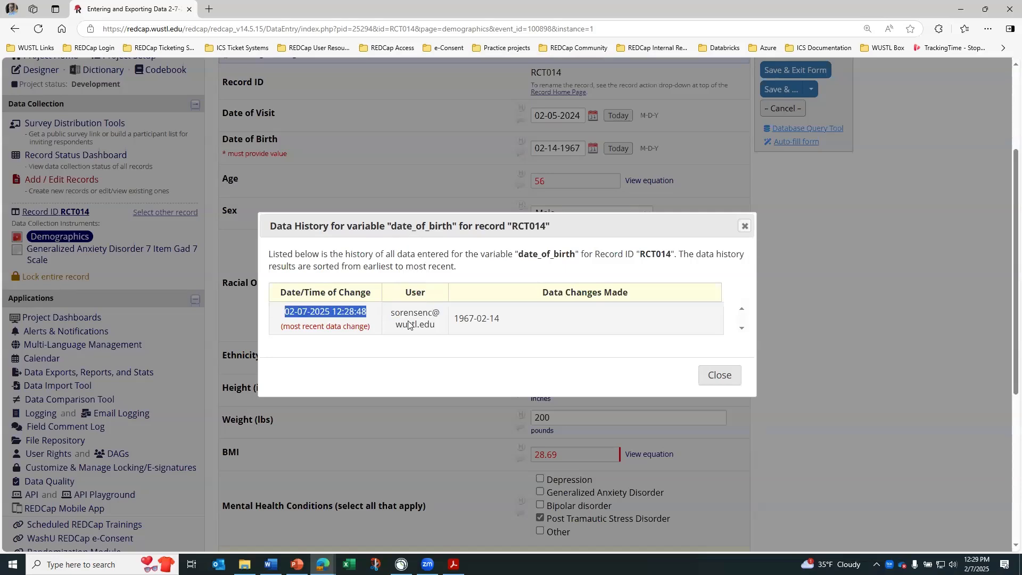
{"action": "left_click", "coordinate": [528, 323]}
{"action": "left_click_drag", "start_coordinate": [528, 323], "coordinate": [455, 323]}
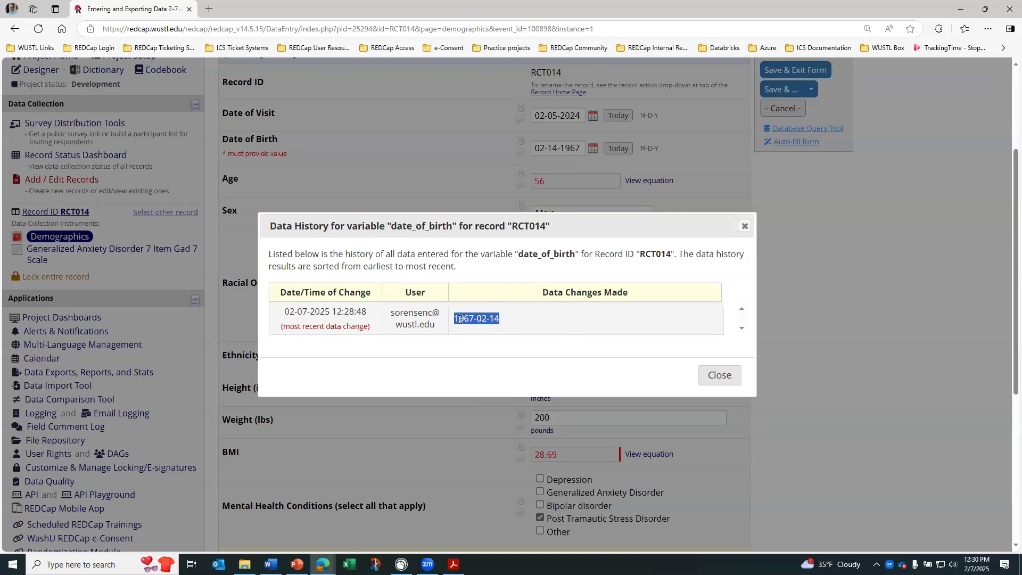
{"action": "left_click_drag", "start_coordinate": [454, 319], "coordinate": [503, 320]}
{"action": "left_click", "coordinate": [564, 312]}
{"action": "left_click", "coordinate": [734, 377]}
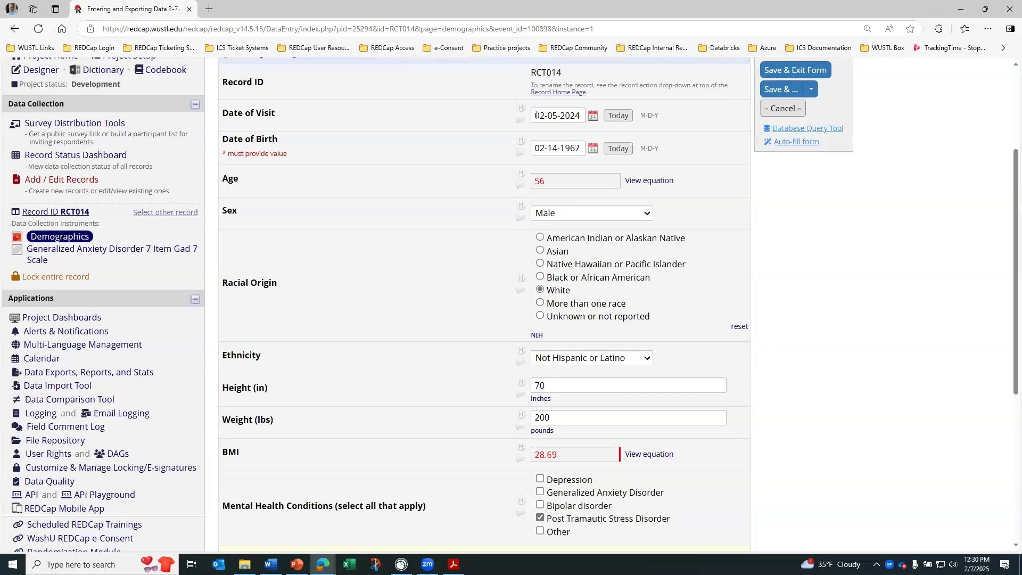
- Compare the change times in the data histories of RCT014's date of visit and date of birth fields
{"action": "left_click", "coordinate": [521, 109]}
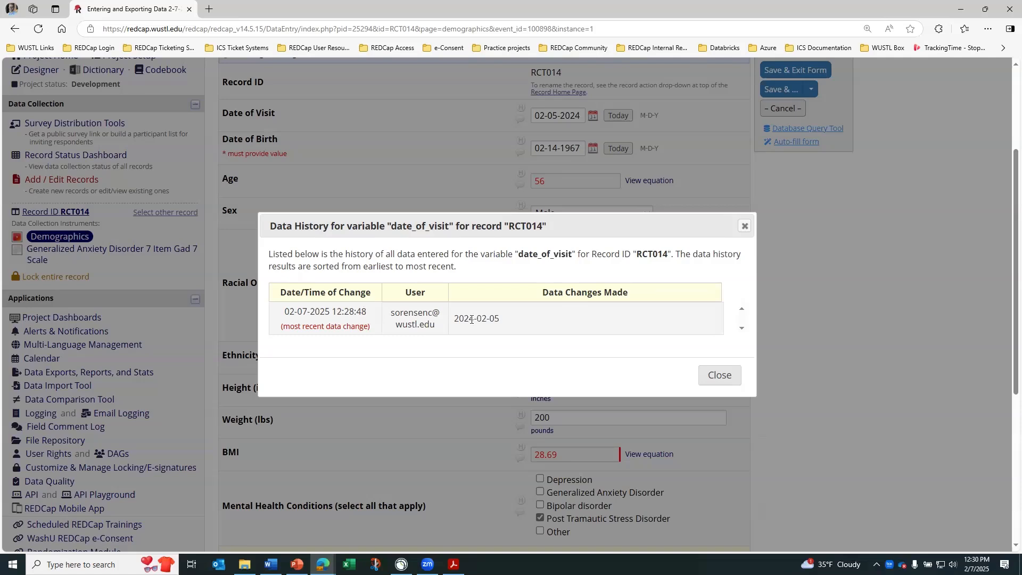
{"action": "left_click_drag", "start_coordinate": [346, 314], "coordinate": [333, 314]}
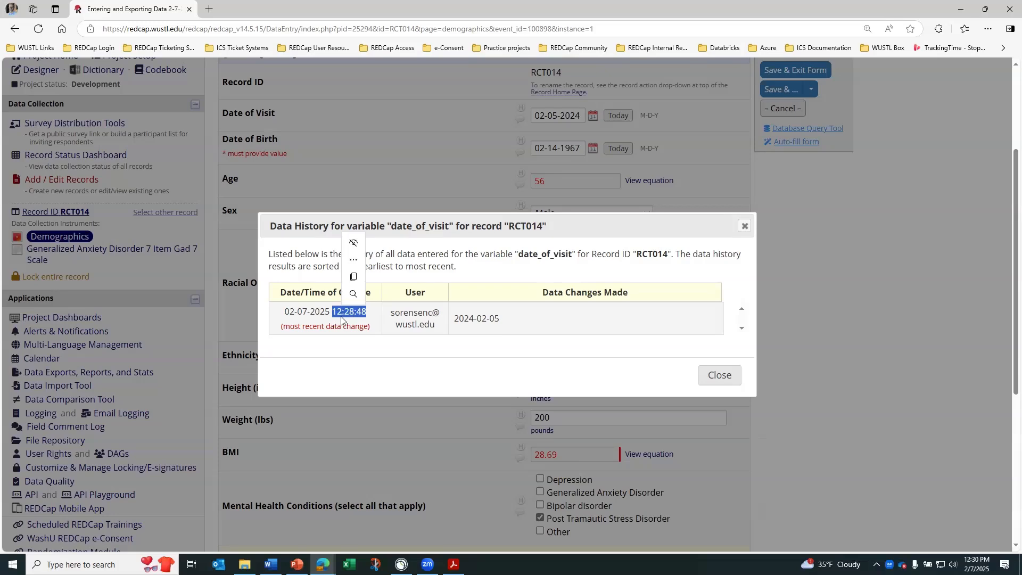
{"action": "left_click", "coordinate": [719, 375]}
{"action": "left_click", "coordinate": [521, 141]}
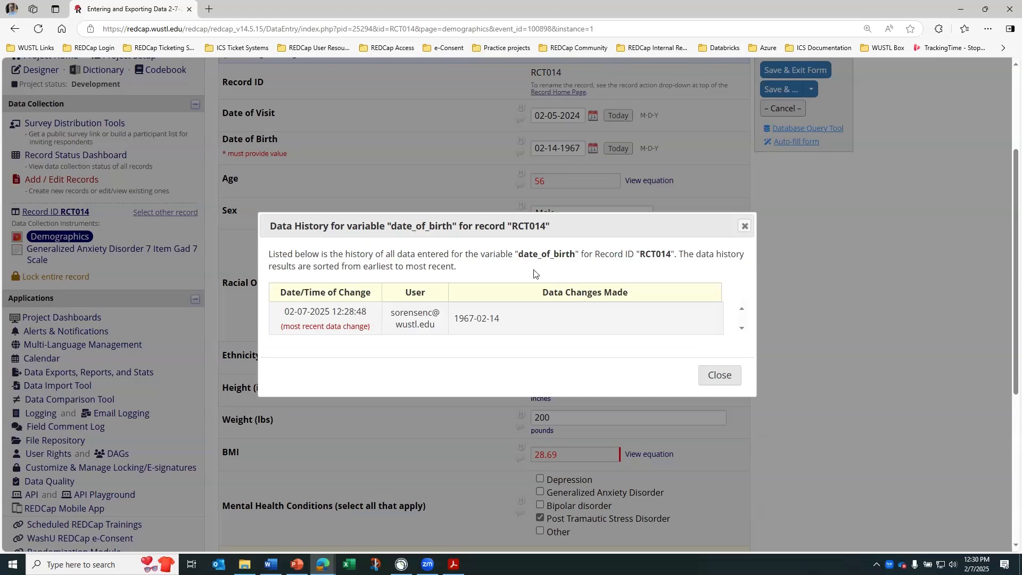
{"action": "left_click_drag", "start_coordinate": [332, 306], "coordinate": [329, 311]}
{"action": "left_click", "coordinate": [725, 375]}
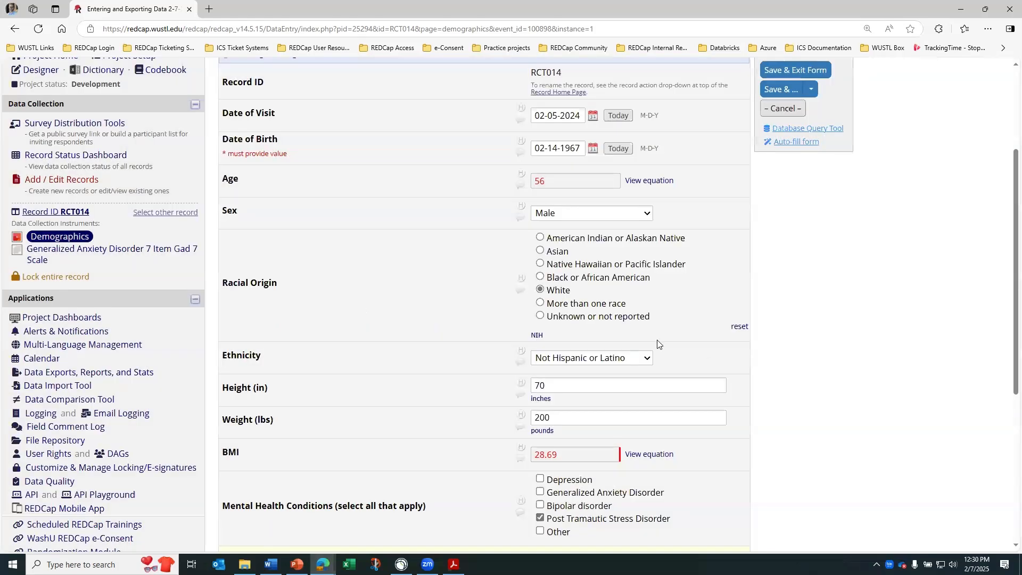
- Check the data histories of RCT014's racial origin and height fields
{"action": "left_click", "coordinate": [520, 278]}
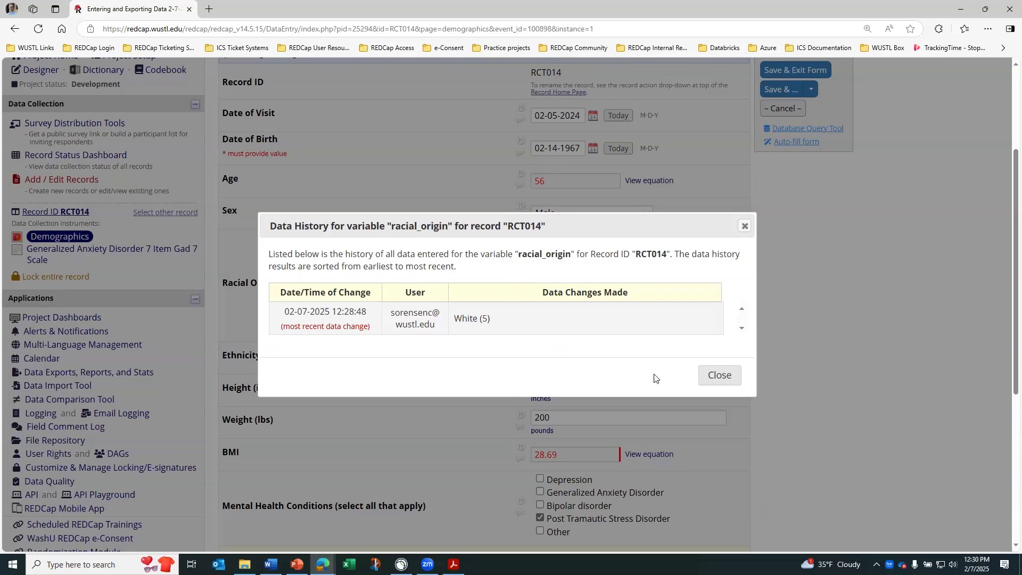
{"action": "left_click", "coordinate": [722, 375]}
{"action": "scroll", "coordinate": [721, 373], "scroll_direction": "down", "scroll_amount": 1}
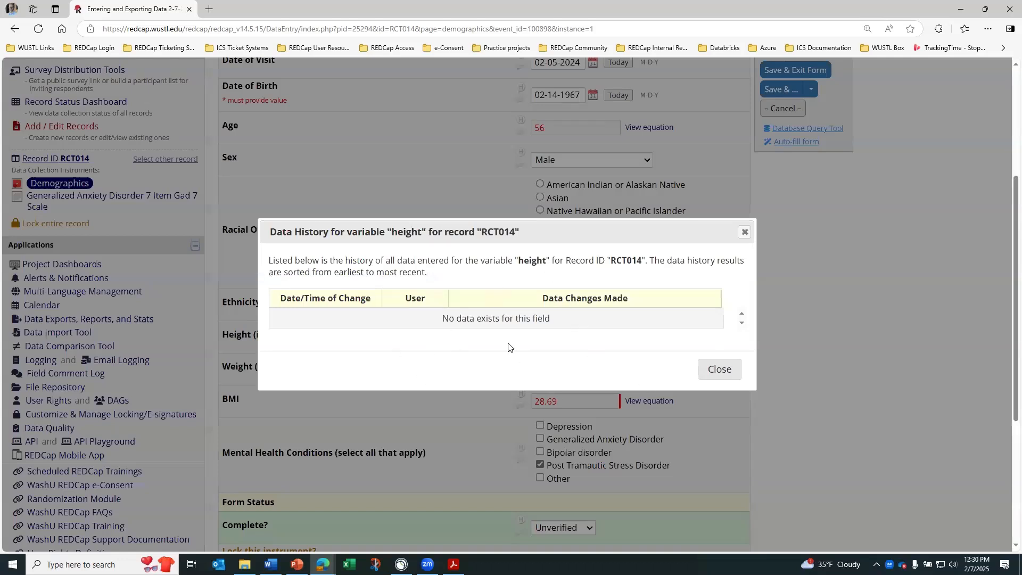
{"action": "left_click", "coordinate": [716, 371]}
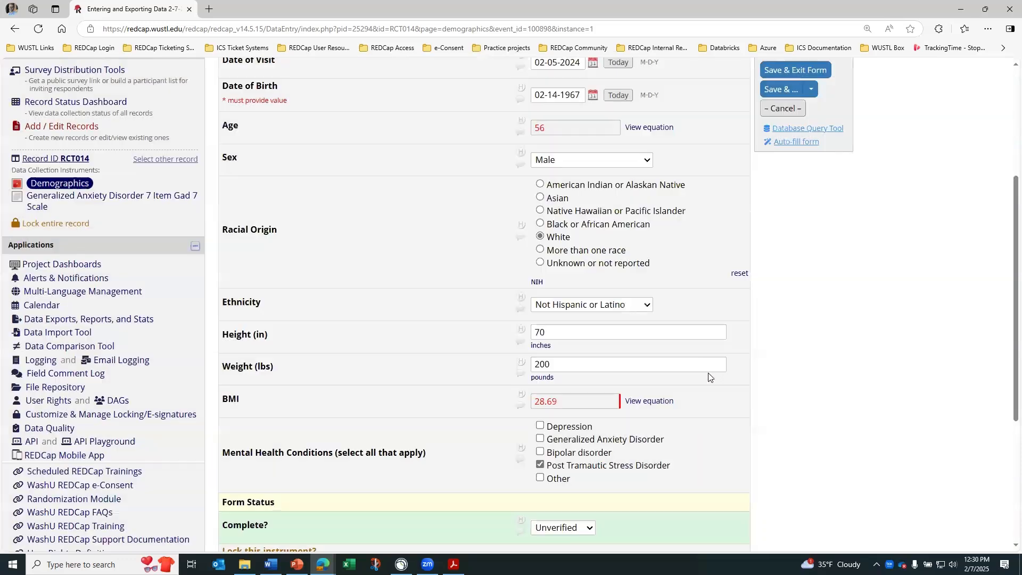
- Save RCT014's Demographics changes while leaving for its Generalized Anxiety Disorder 7 Item Gad 7 Scale form
{"action": "scroll", "coordinate": [692, 389], "scroll_direction": "down", "scroll_amount": 3}
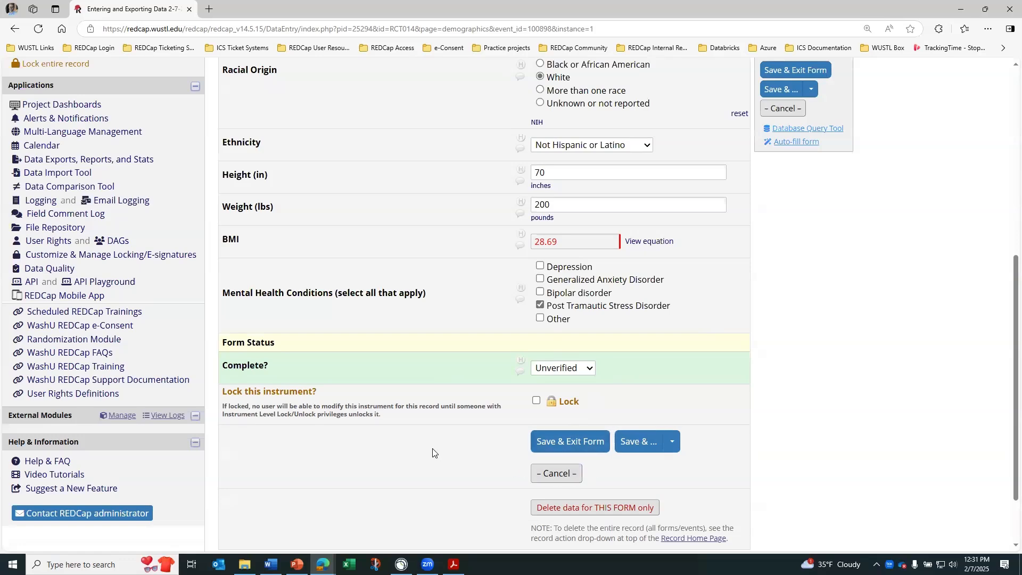
{"action": "scroll", "coordinate": [436, 458], "scroll_direction": "up", "scroll_amount": 2}
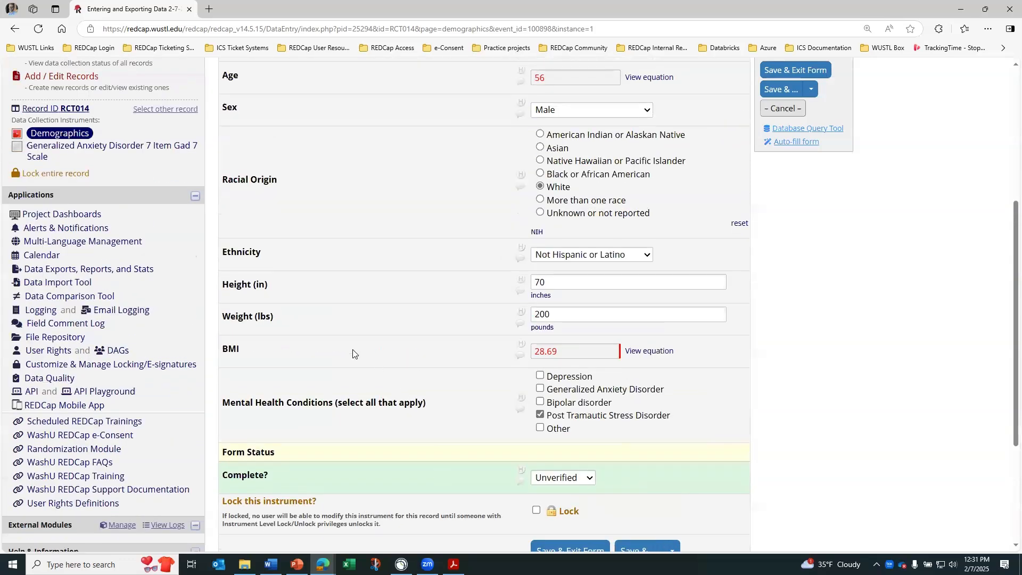
{"action": "scroll", "coordinate": [91, 254], "scroll_direction": "up", "scroll_amount": 2}
{"action": "left_click", "coordinate": [113, 249]}
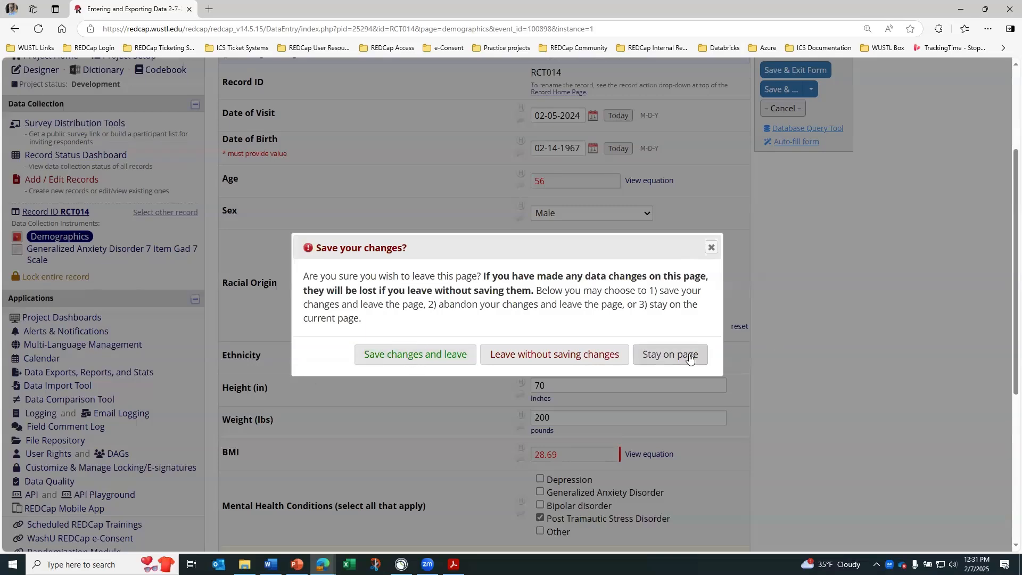
{"action": "left_click", "coordinate": [439, 352]}
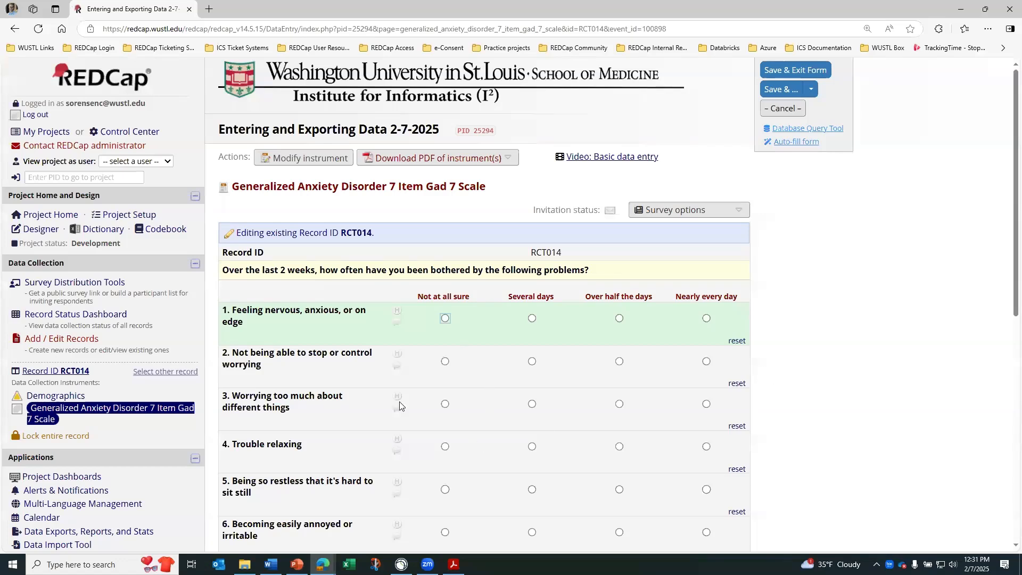
- Return to RCT014's Demographics form and view the data history of the Mental Health Conditions field
{"action": "left_click", "coordinate": [46, 400]}
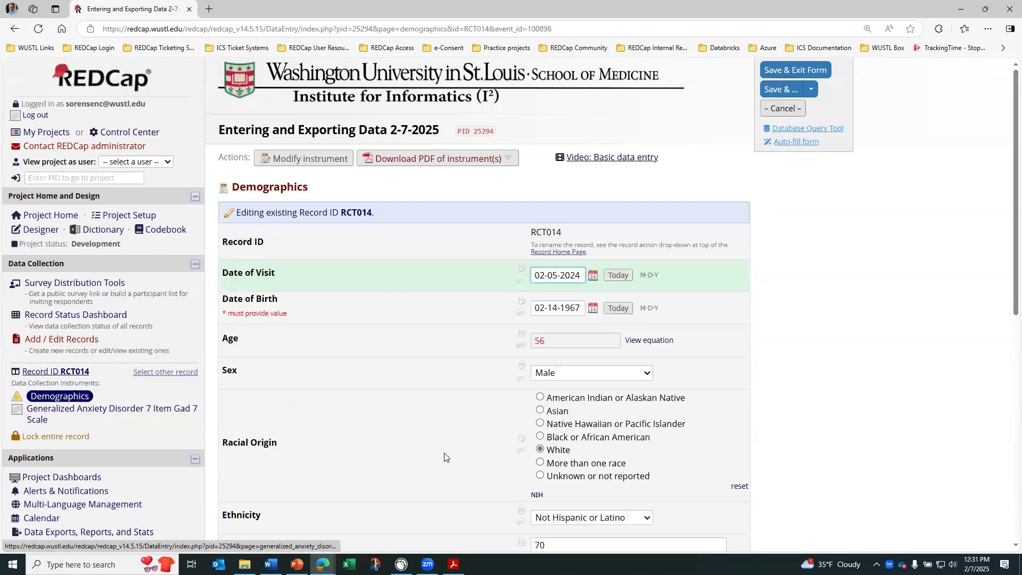
{"action": "scroll", "coordinate": [445, 457], "scroll_direction": "down", "scroll_amount": 3}
{"action": "scroll", "coordinate": [445, 456], "scroll_direction": "down", "scroll_amount": 2}
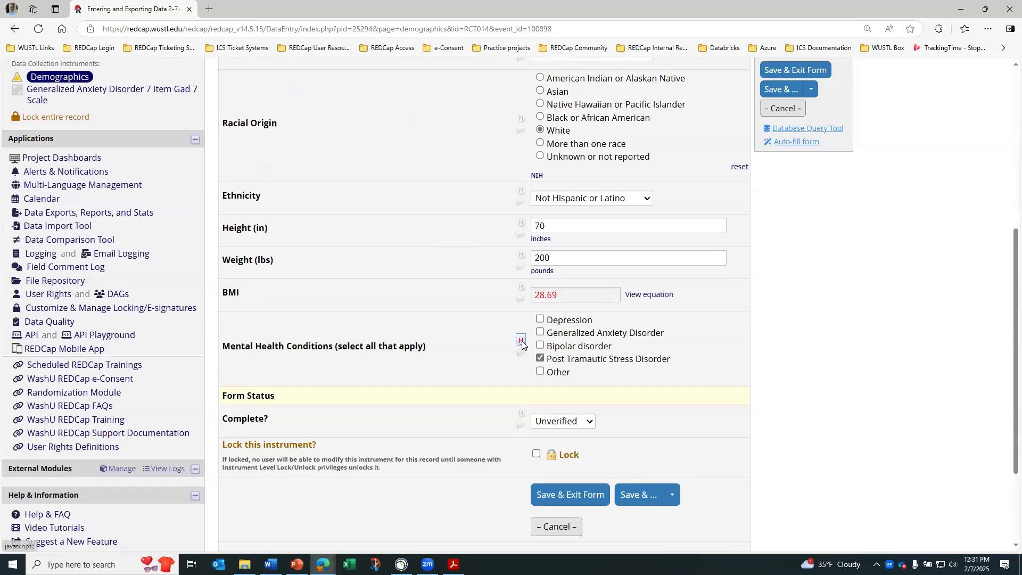
{"action": "left_click", "coordinate": [522, 341]}
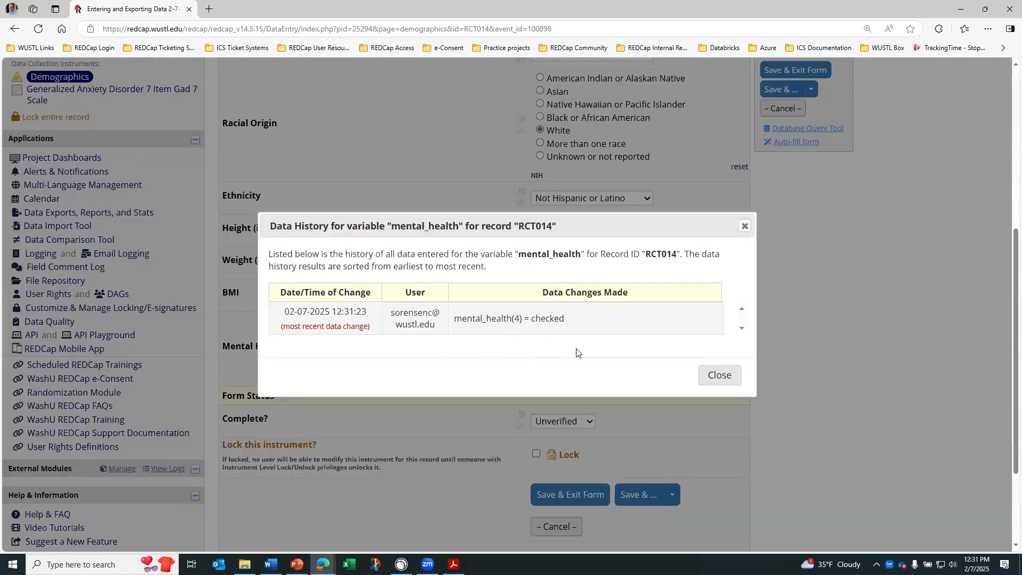
{"action": "left_click", "coordinate": [709, 377]}
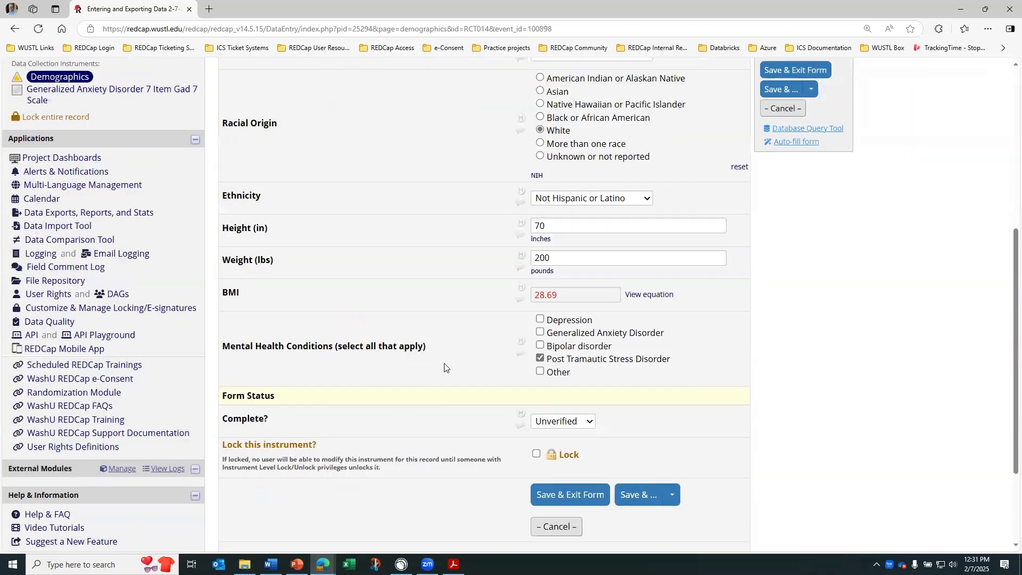
- Open RCT014's Generalized Anxiety Disorder 7 Item Gad 7 Scale form as a survey
{"action": "scroll", "coordinate": [439, 364], "scroll_direction": "up", "scroll_amount": 4}
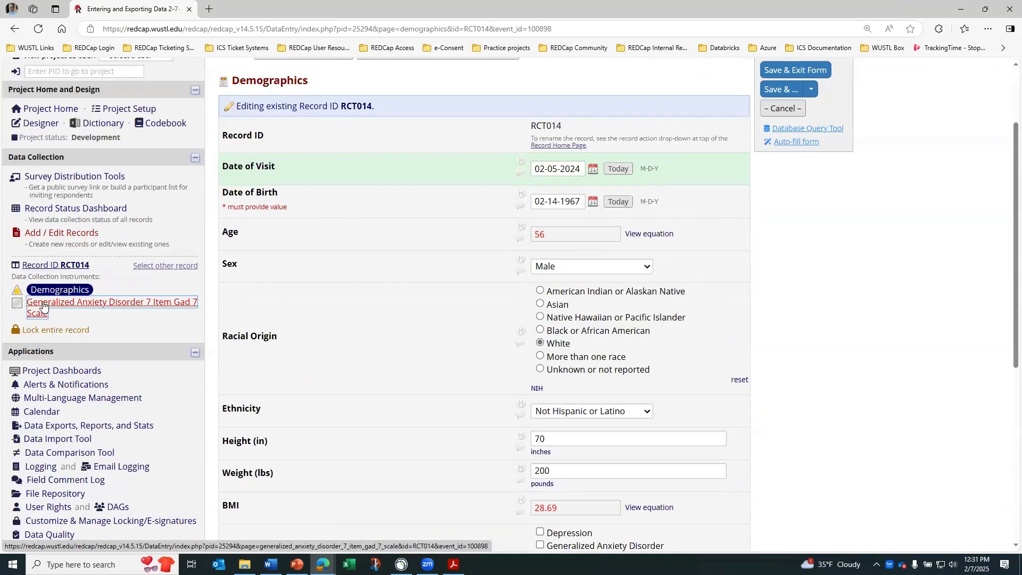
{"action": "left_click", "coordinate": [43, 307]}
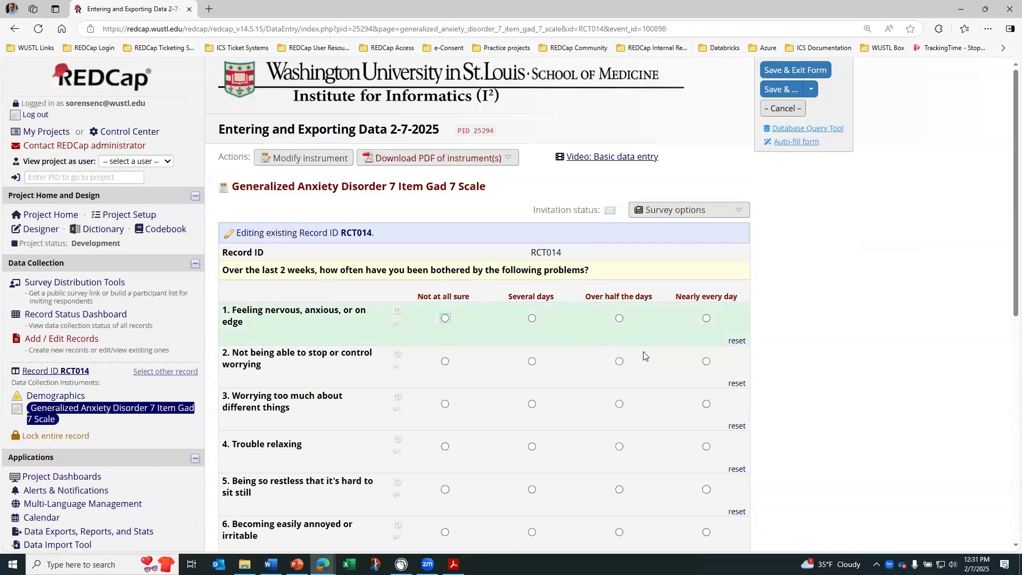
{"action": "left_click", "coordinate": [703, 211]}
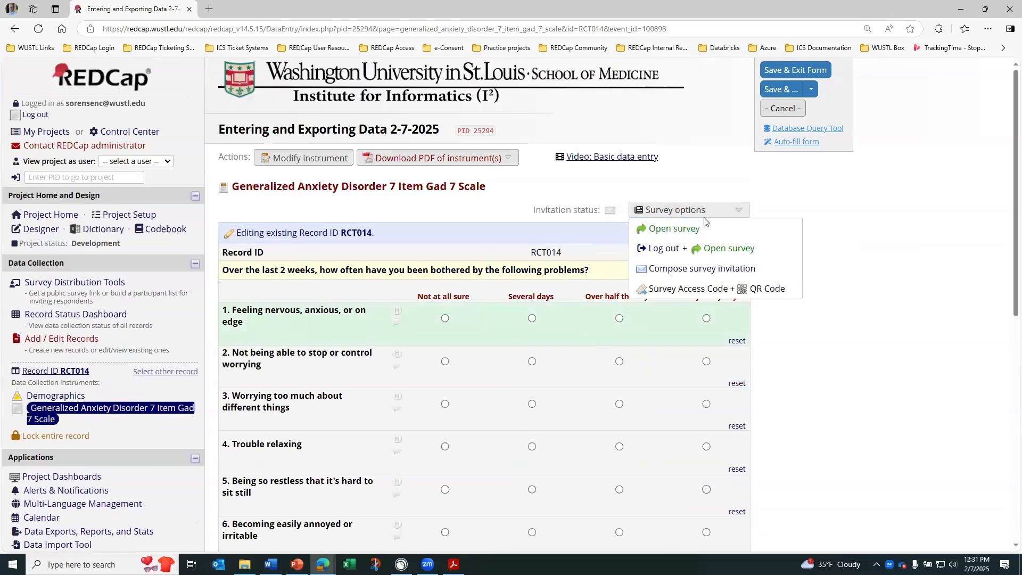
{"action": "left_click", "coordinate": [698, 228]}
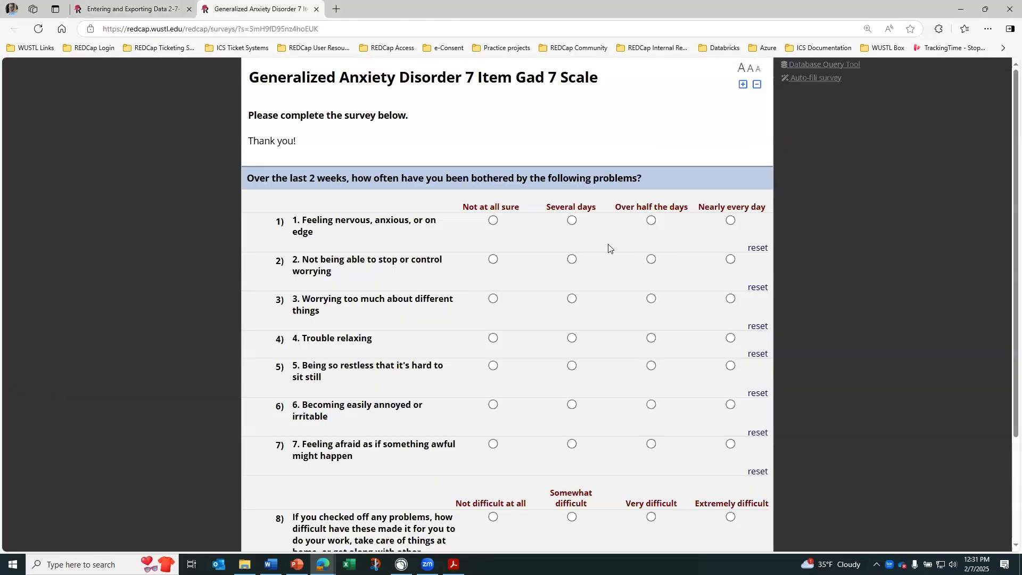
- Answer survey question 1 with Not at all sure and question 2 with Several days, and submit the survey
{"action": "left_click", "coordinate": [493, 221]}
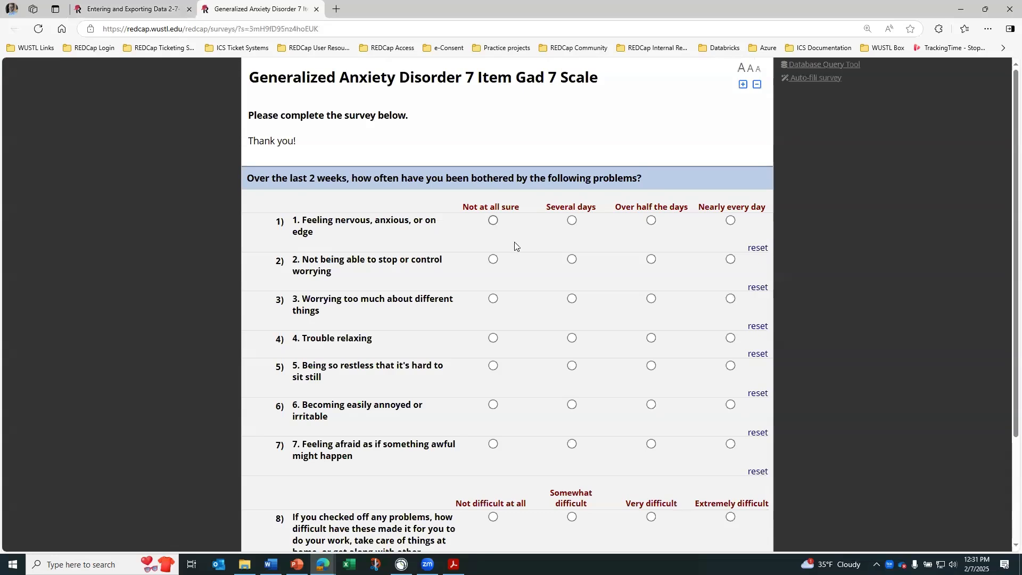
{"action": "left_click", "coordinate": [572, 260]}
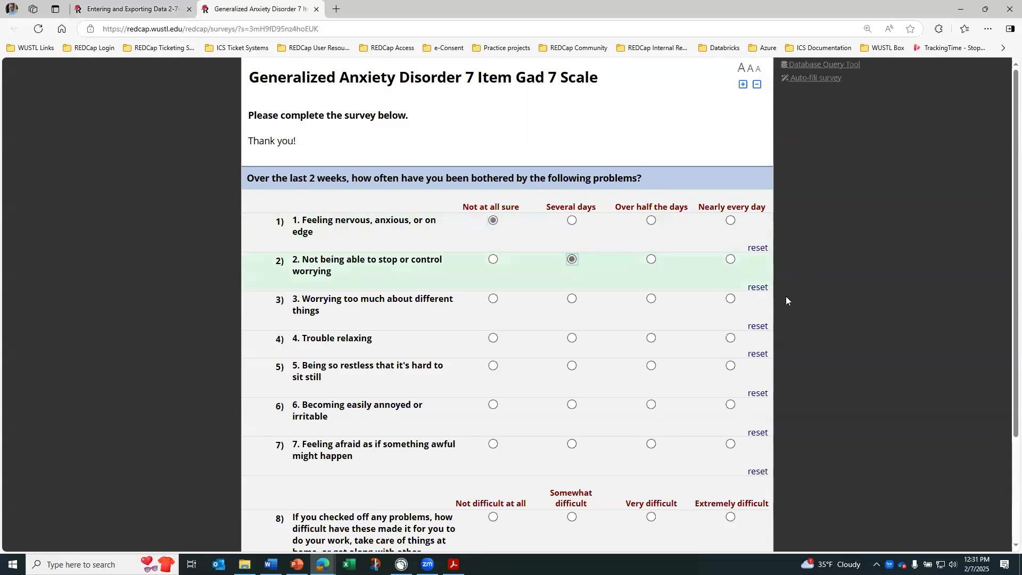
{"action": "scroll", "coordinate": [822, 304], "scroll_direction": "down", "scroll_amount": 3}
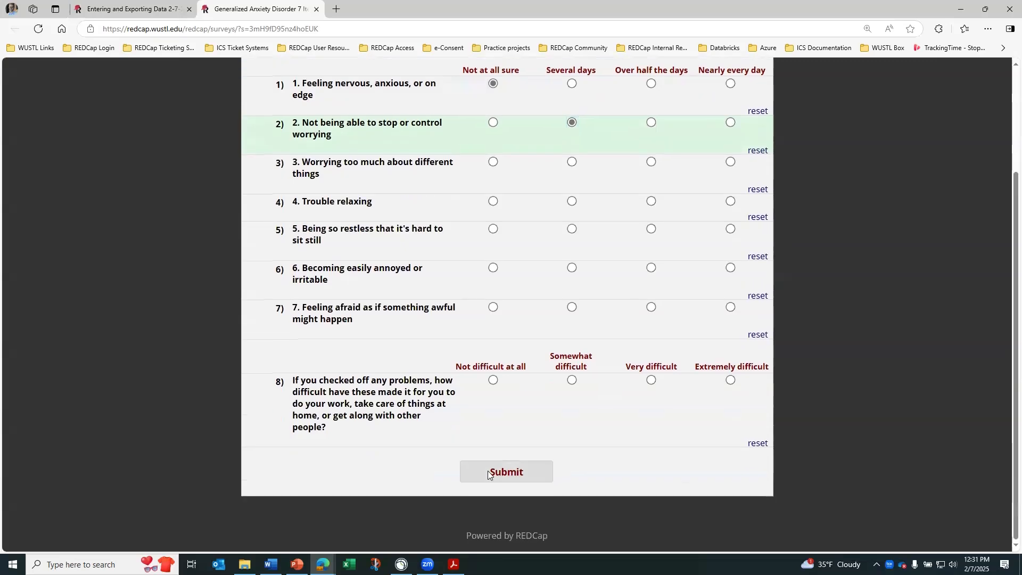
{"action": "left_click", "coordinate": [489, 473]}
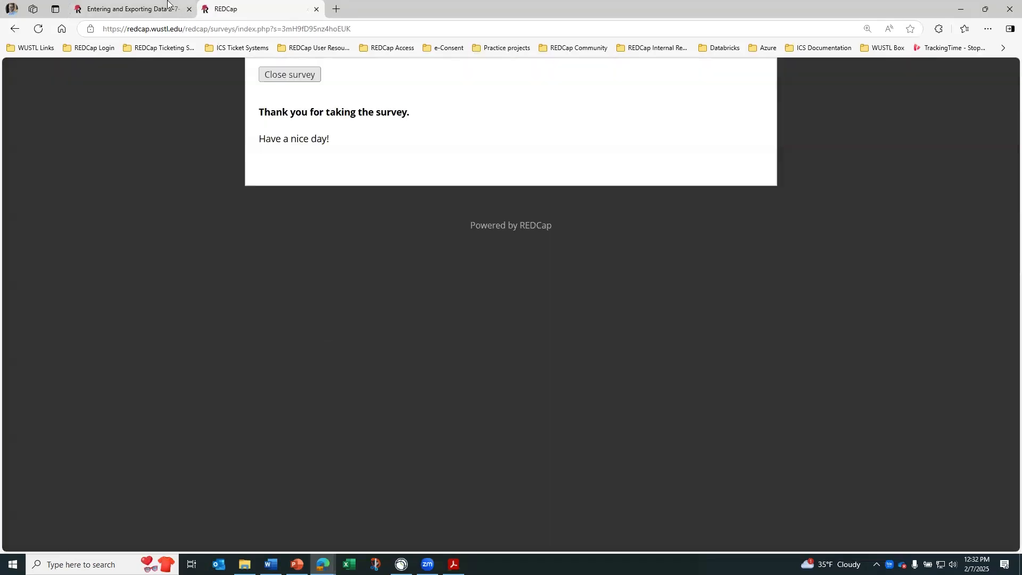
- Go back to RCT014's Record Home Page and compare the Gad 7 survey's status icon with the status legend
{"action": "left_click", "coordinate": [167, 2]}
{"action": "left_click", "coordinate": [476, 345]}
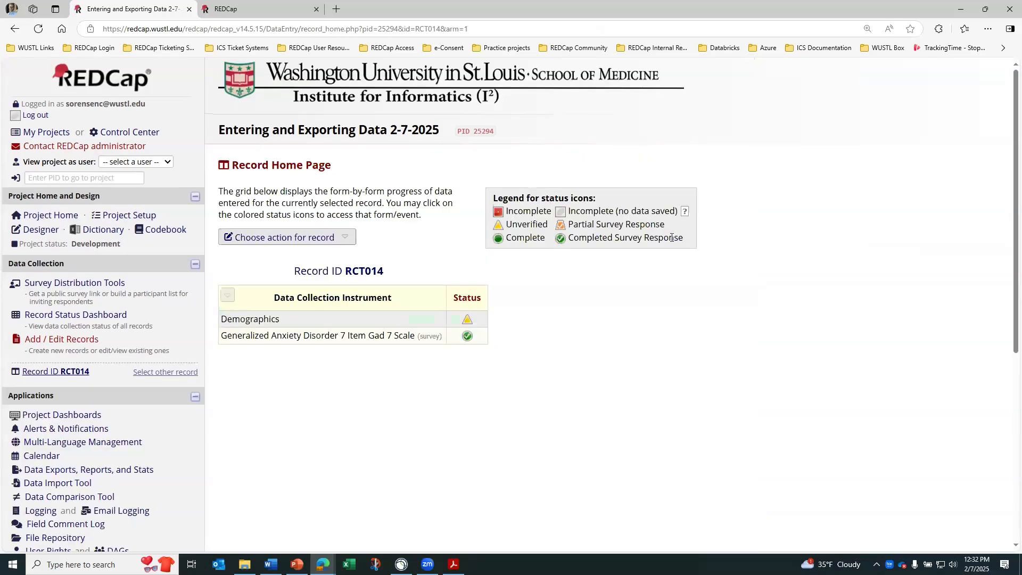
{"action": "left_click_drag", "start_coordinate": [683, 239], "coordinate": [569, 239]}
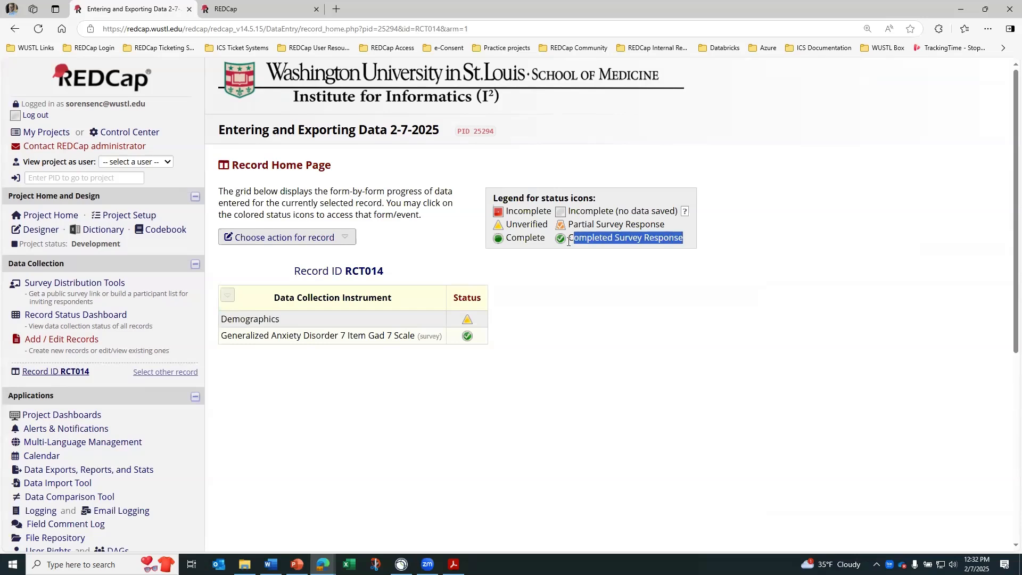
{"action": "left_click", "coordinate": [580, 297]}
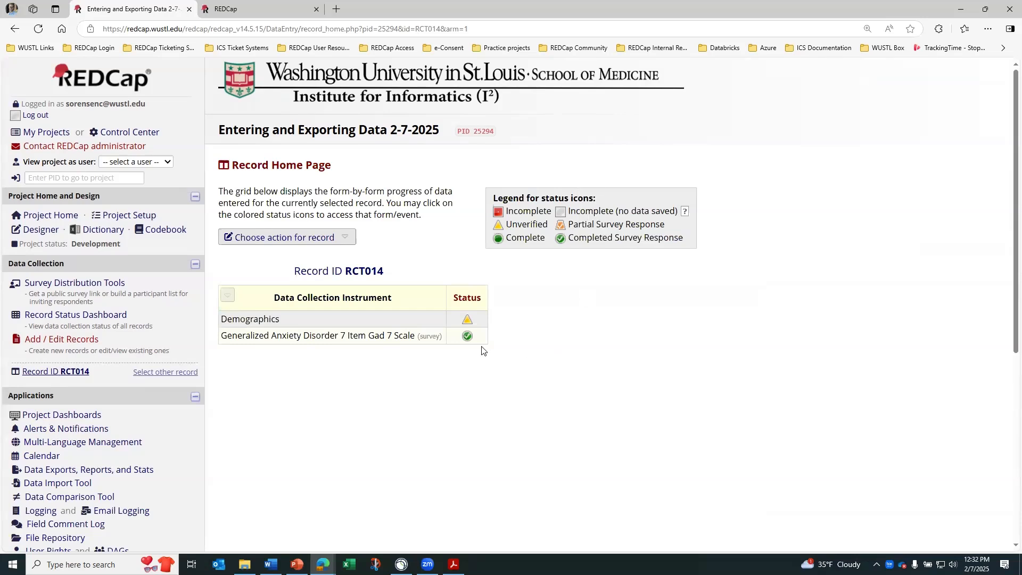
- Open RCT014's submitted Gad 7 survey response and review its completion details and answers
{"action": "left_click", "coordinate": [465, 339]}
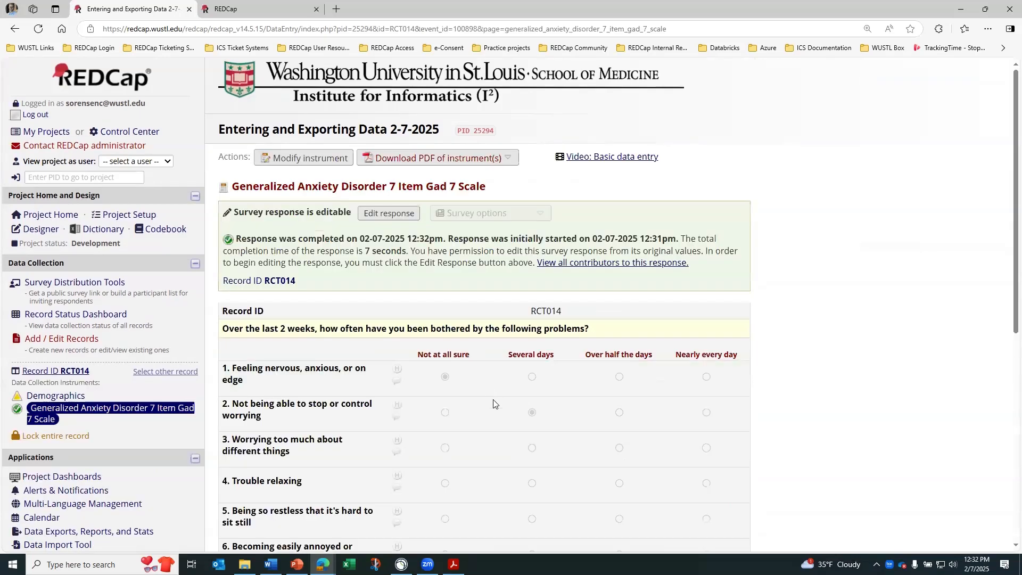
{"action": "scroll", "coordinate": [532, 477], "scroll_direction": "down", "scroll_amount": 1}
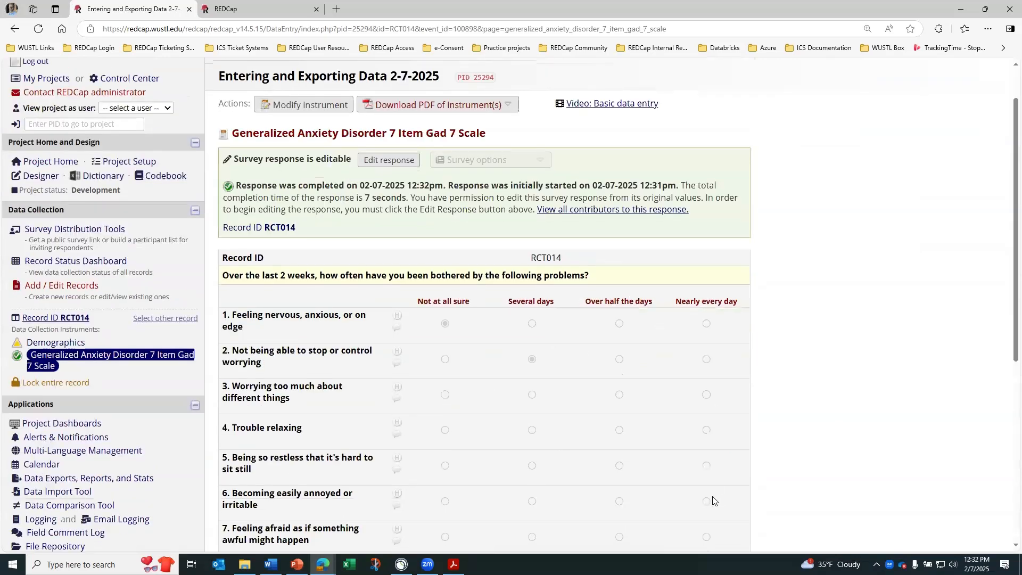
{"action": "scroll", "coordinate": [798, 450], "scroll_direction": "up", "scroll_amount": 1}
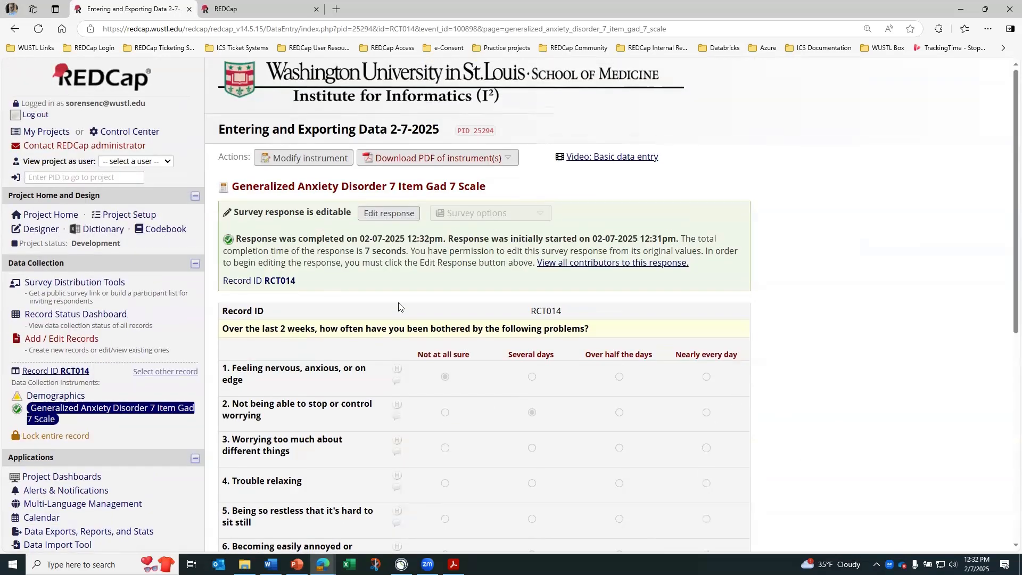
- In the Online Designer, make the difficult field in the Gad 7 instrument's diff matrix group required and save the matrix
{"action": "left_click", "coordinate": [40, 232]}
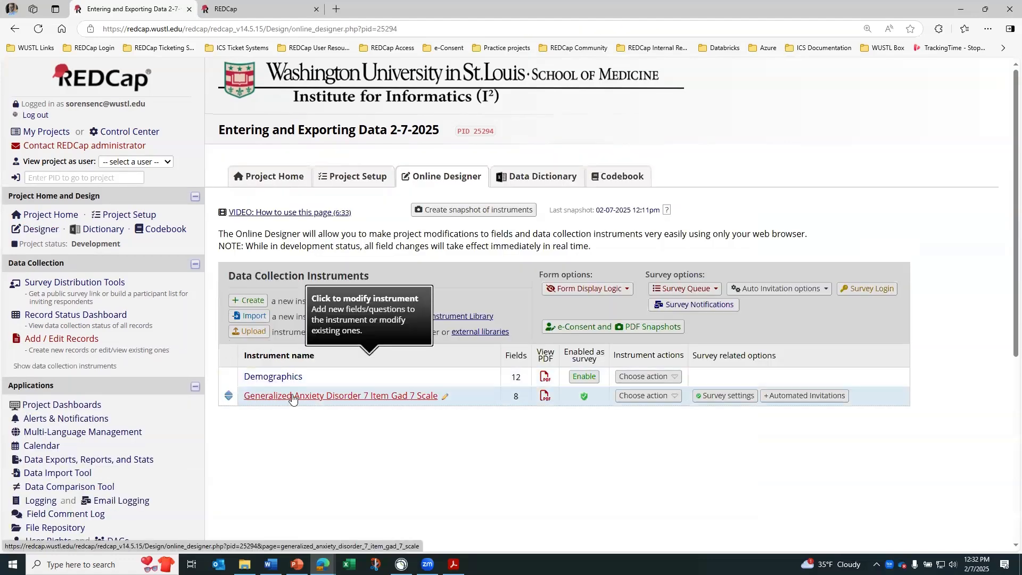
{"action": "left_click", "coordinate": [292, 396]}
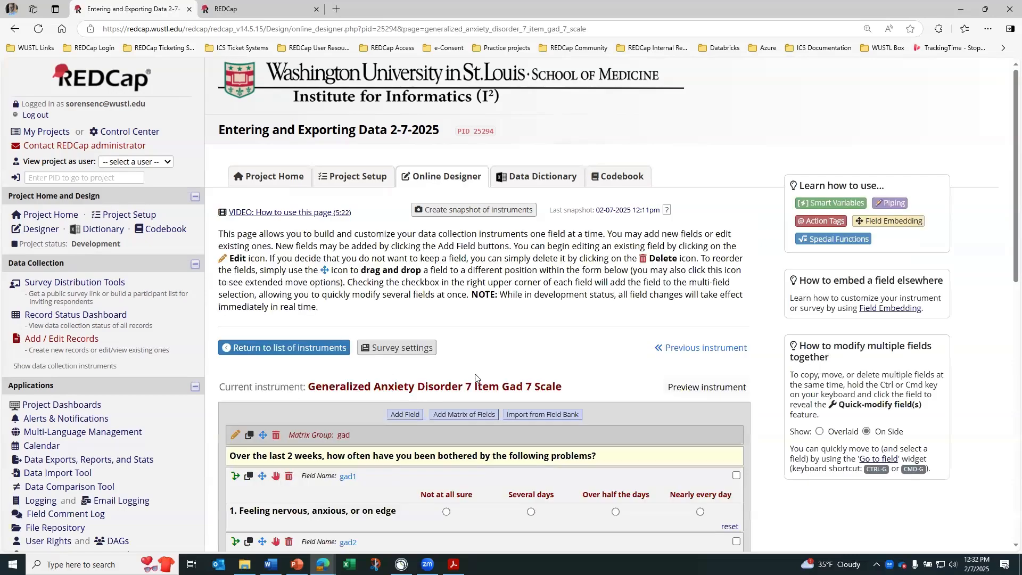
{"action": "scroll", "coordinate": [581, 346], "scroll_direction": "down", "scroll_amount": 5}
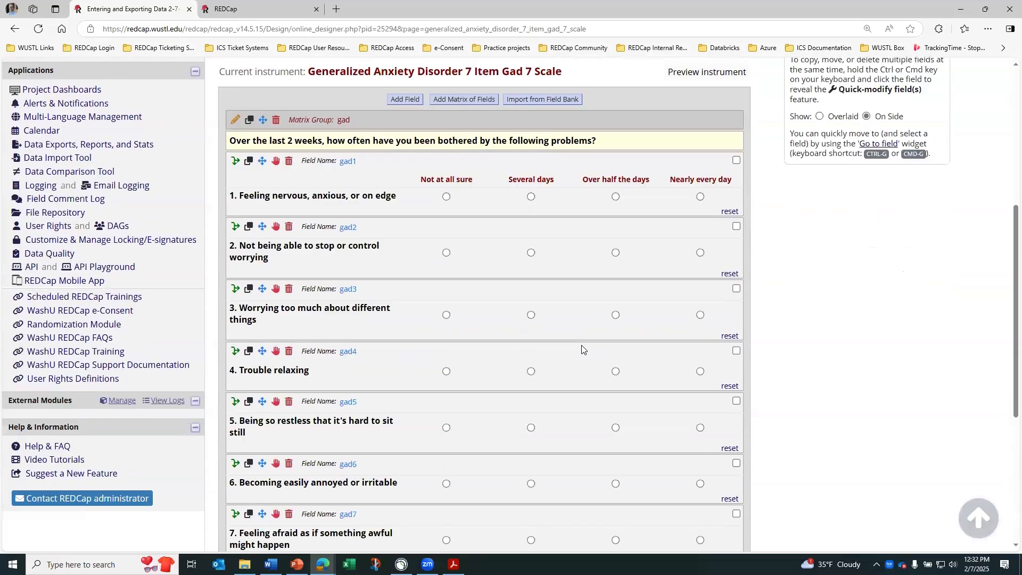
{"action": "scroll", "coordinate": [582, 349], "scroll_direction": "down", "scroll_amount": 4}
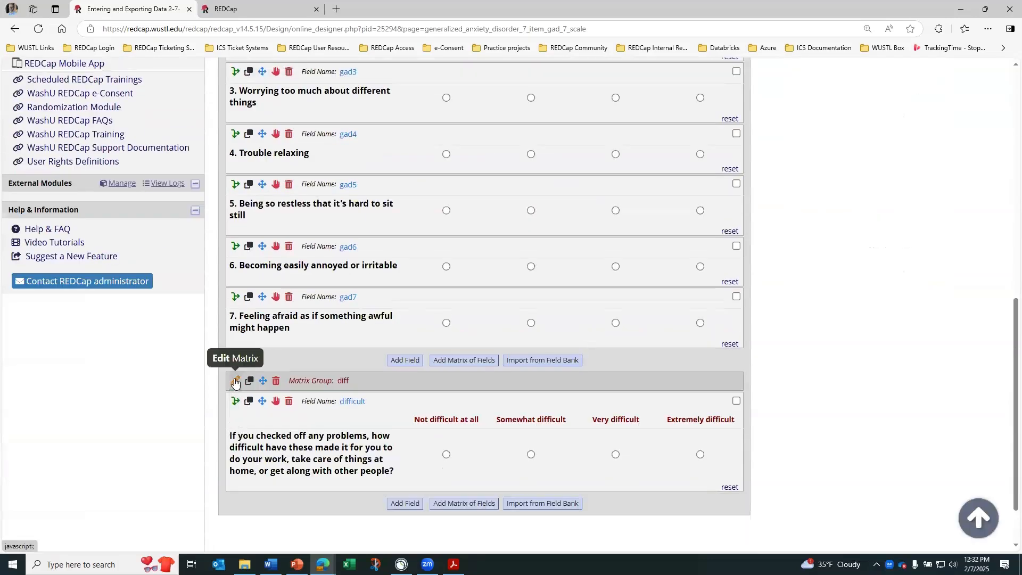
{"action": "left_click", "coordinate": [235, 381]}
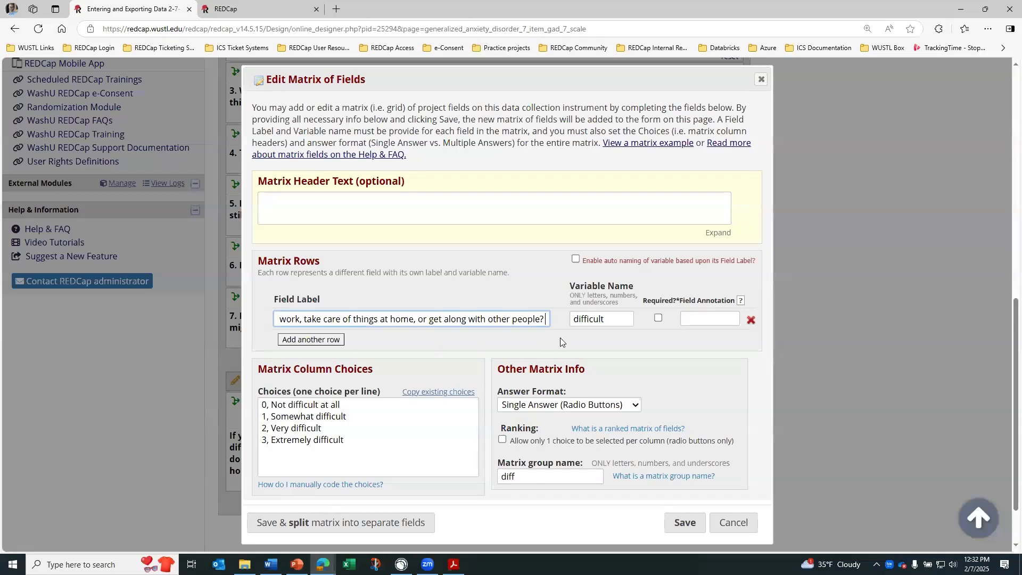
{"action": "scroll", "coordinate": [563, 343], "scroll_direction": "down", "scroll_amount": 1}
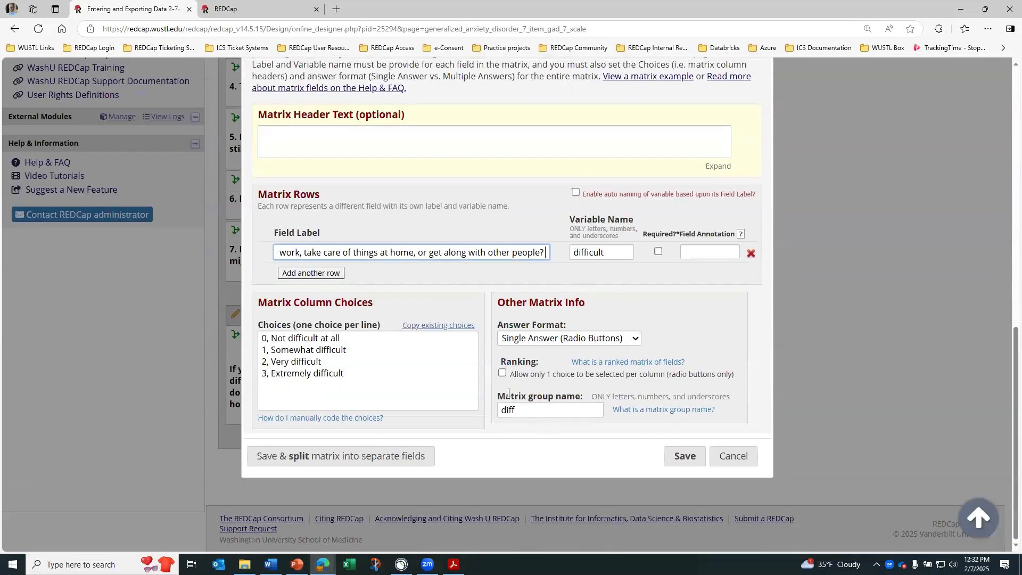
{"action": "scroll", "coordinate": [503, 374], "scroll_direction": "up", "scroll_amount": 4}
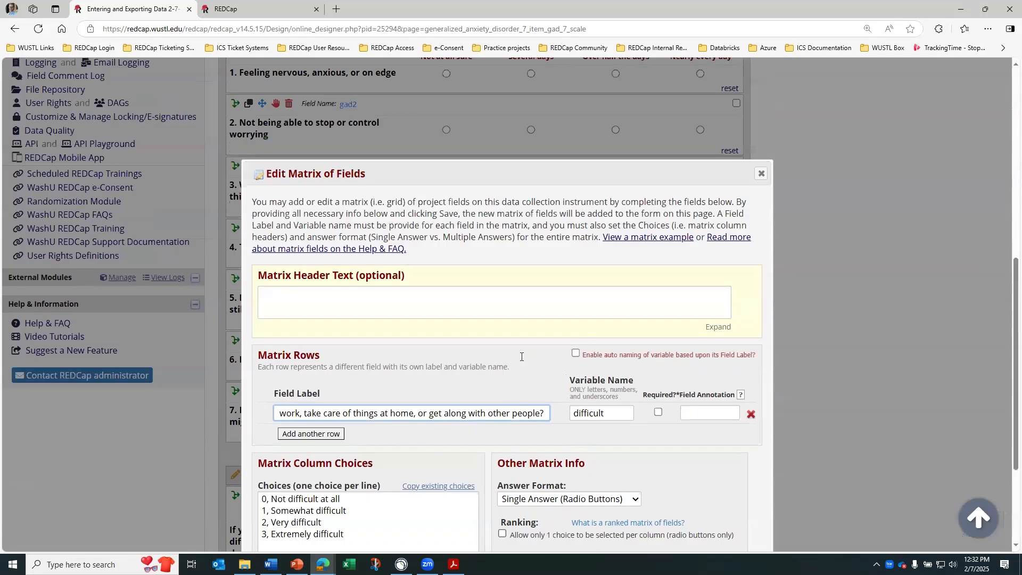
{"action": "scroll", "coordinate": [493, 398], "scroll_direction": "down", "scroll_amount": 4}
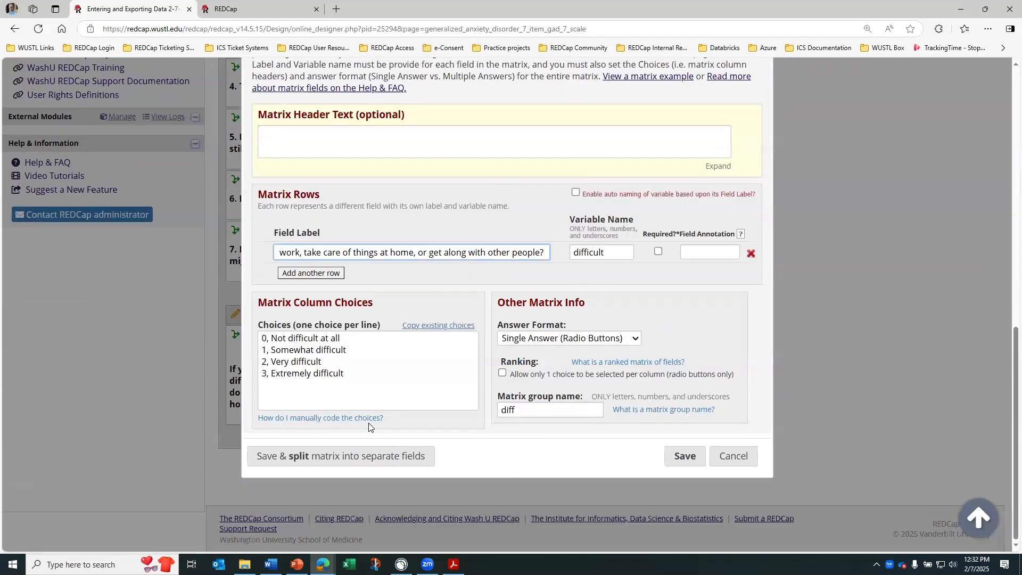
{"action": "scroll", "coordinate": [507, 393], "scroll_direction": "up", "scroll_amount": 1}
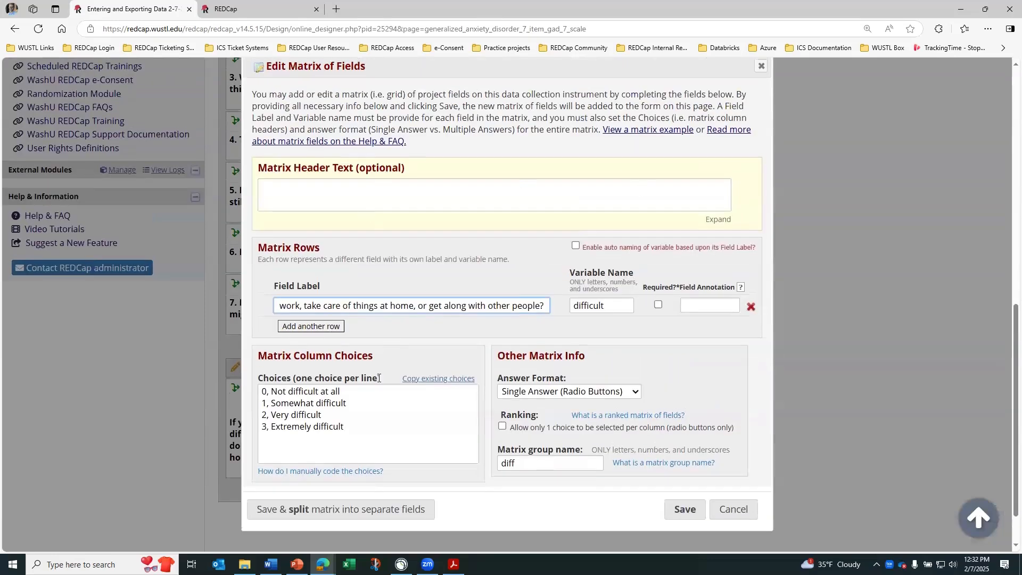
{"action": "left_click", "coordinate": [658, 304]}
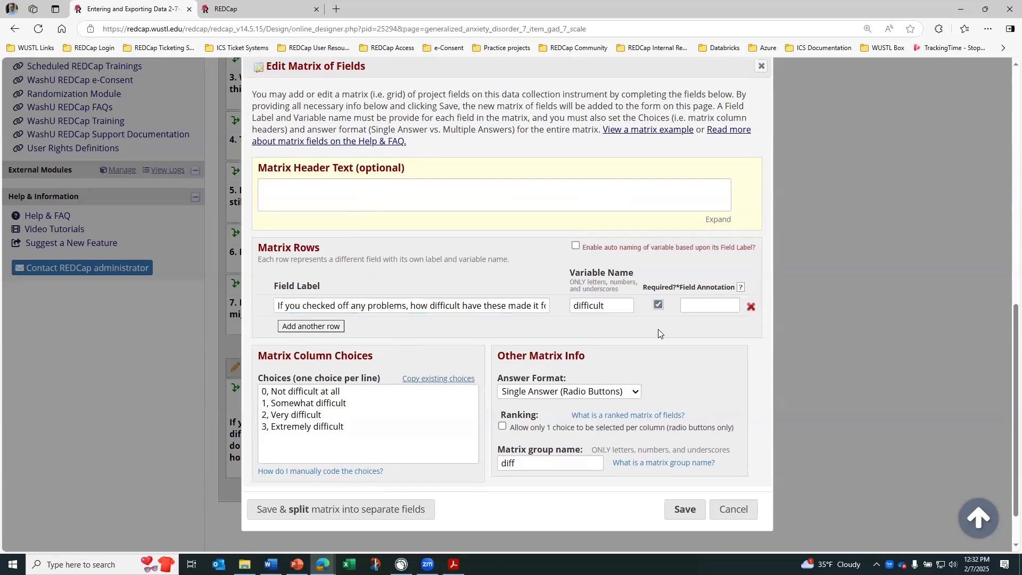
{"action": "left_click", "coordinate": [683, 511]}
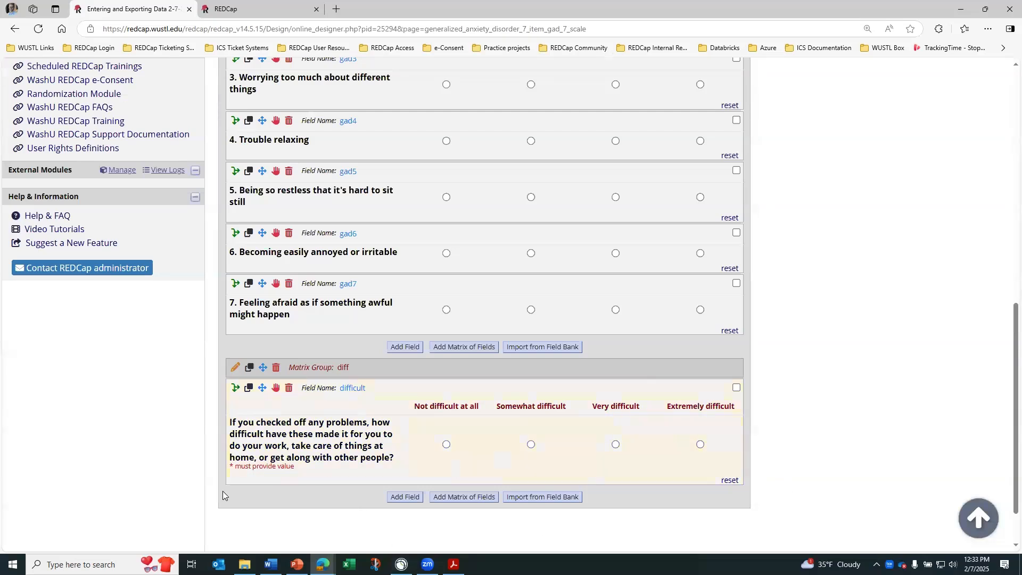
- Open the Record Status Dashboard for all records
{"action": "scroll", "coordinate": [221, 491], "scroll_direction": "up", "scroll_amount": 9}
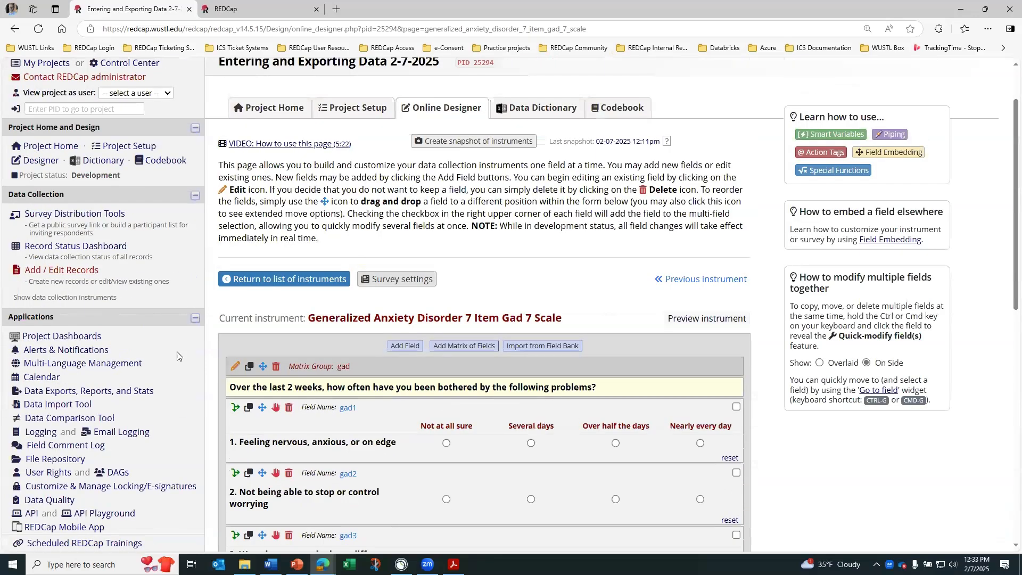
{"action": "left_click", "coordinate": [88, 250]}
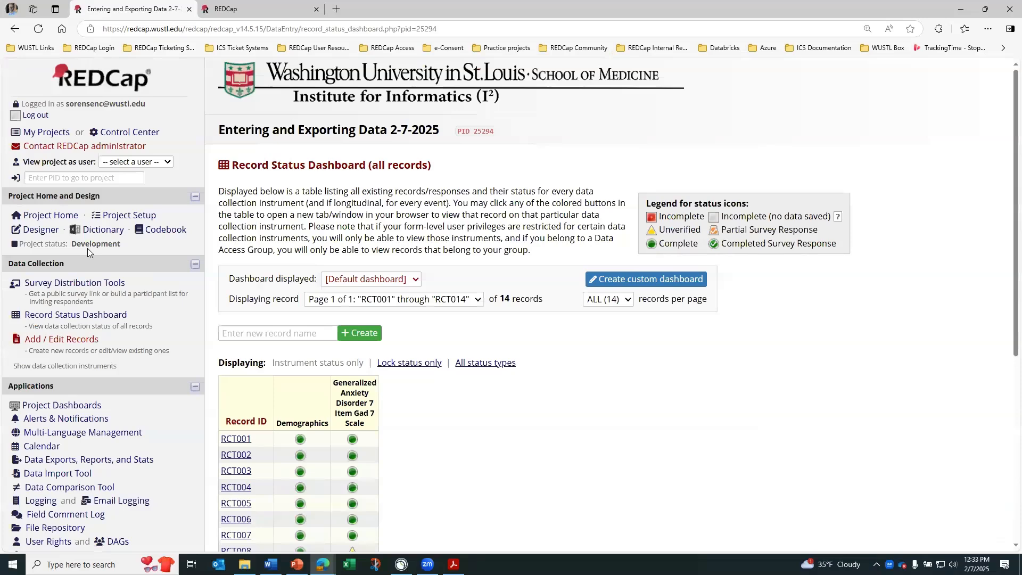
- From the dashboard, open RCT014's completed Gad 7 survey response and review its answers down to the form status
{"action": "scroll", "coordinate": [519, 479], "scroll_direction": "down", "scroll_amount": 3}
{"action": "scroll", "coordinate": [511, 479], "scroll_direction": "down", "scroll_amount": 3}
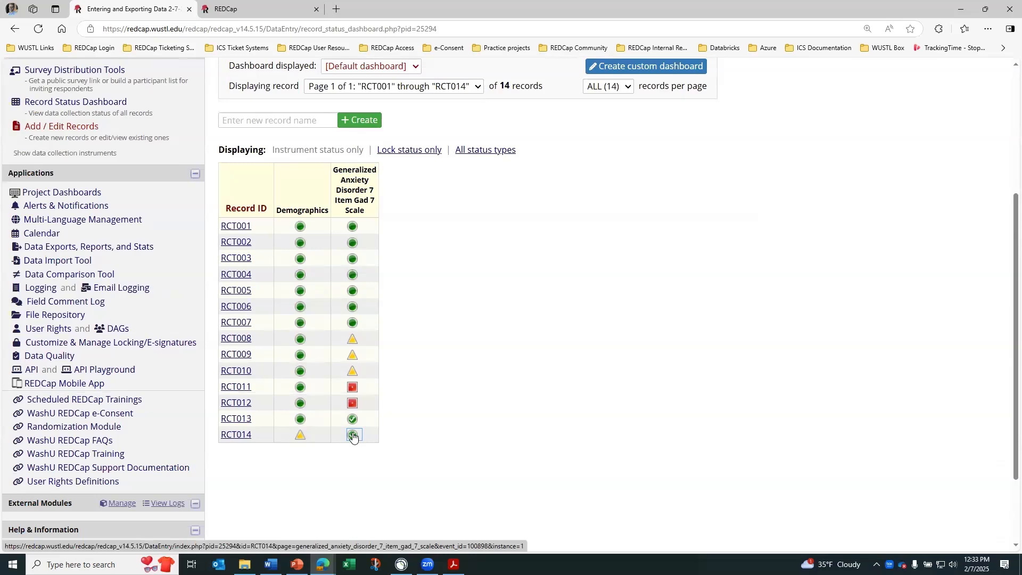
{"action": "left_click", "coordinate": [352, 436]}
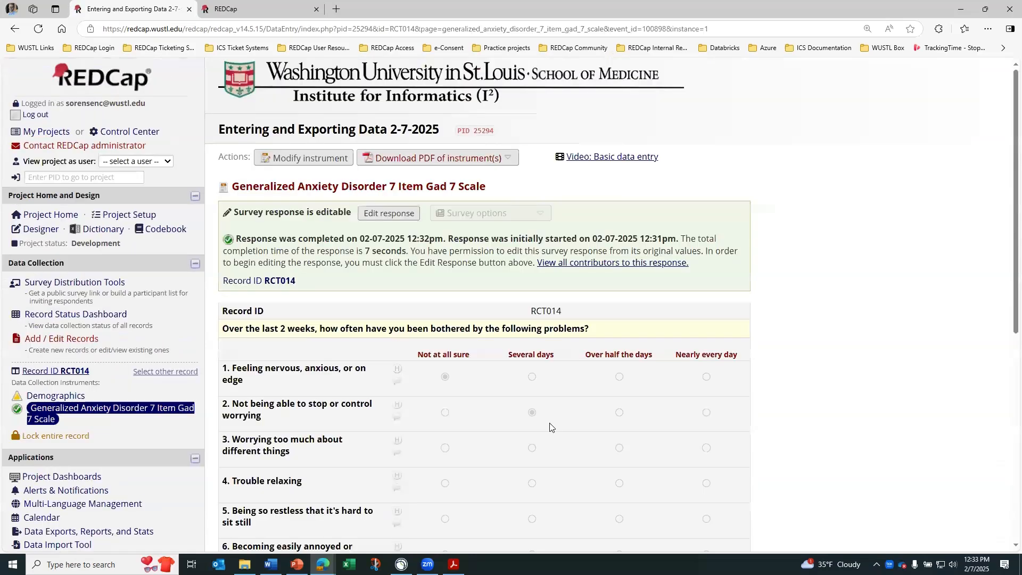
{"action": "scroll", "coordinate": [579, 448], "scroll_direction": "down", "scroll_amount": 4}
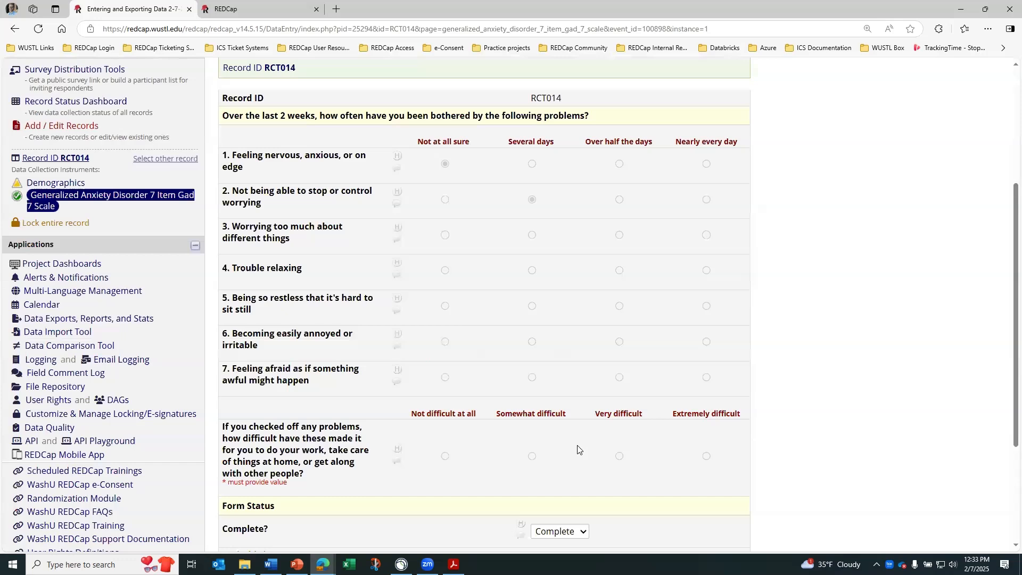
{"action": "scroll", "coordinate": [579, 449], "scroll_direction": "down", "scroll_amount": 2}
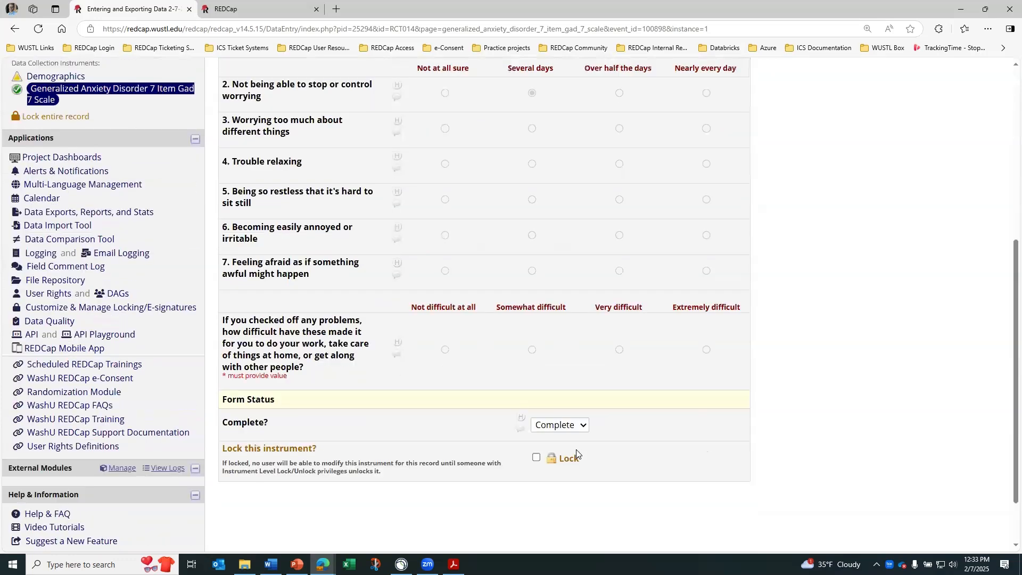
{"action": "scroll", "coordinate": [576, 451], "scroll_direction": "up", "scroll_amount": 6}
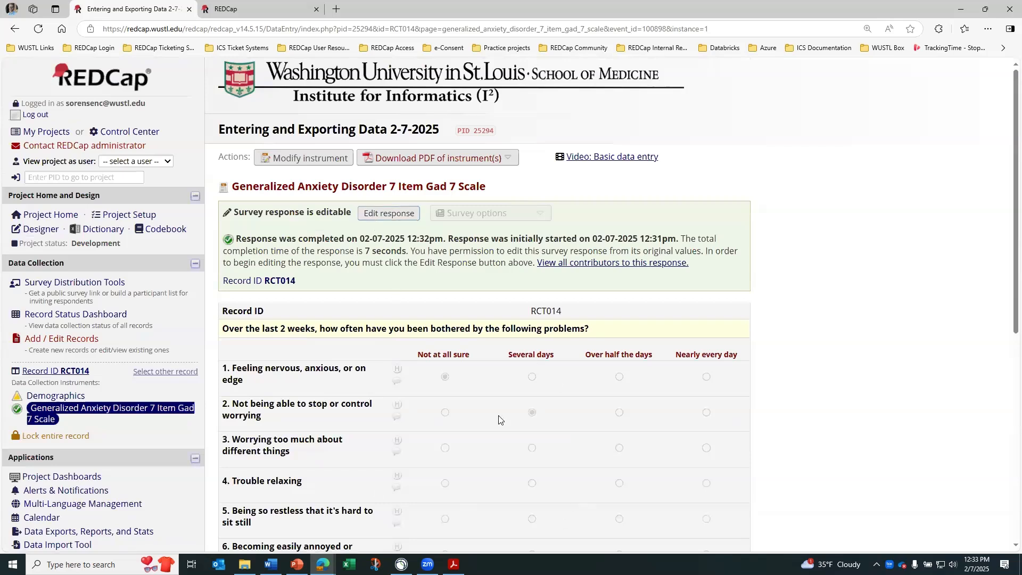
- Put RCT014's Gad 7 response in edit mode and delete the data for this form only
{"action": "left_click", "coordinate": [390, 214]}
{"action": "scroll", "coordinate": [411, 236], "scroll_direction": "down", "scroll_amount": 2}
{"action": "scroll", "coordinate": [411, 235], "scroll_direction": "down", "scroll_amount": 9}
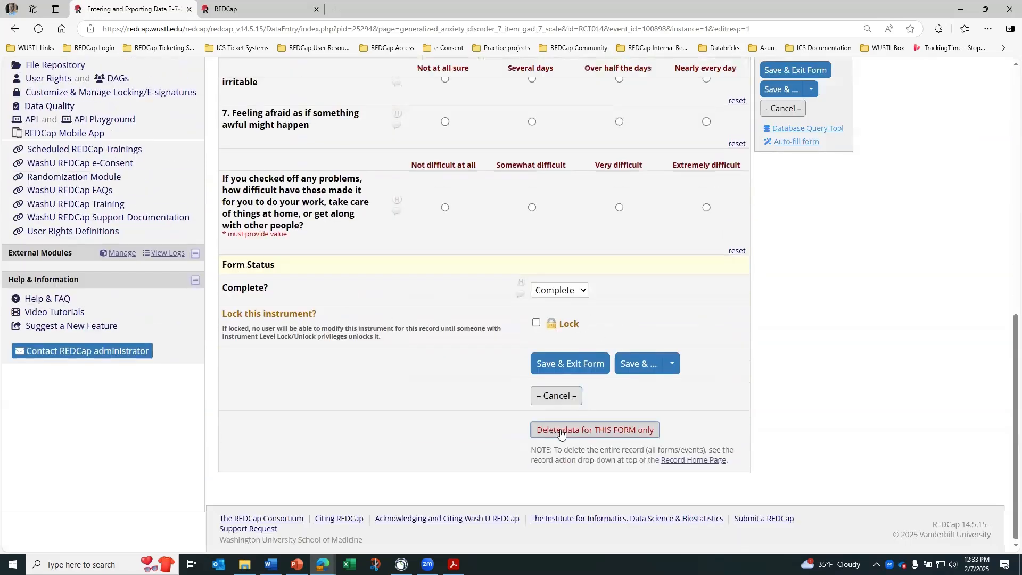
{"action": "left_click", "coordinate": [586, 431]}
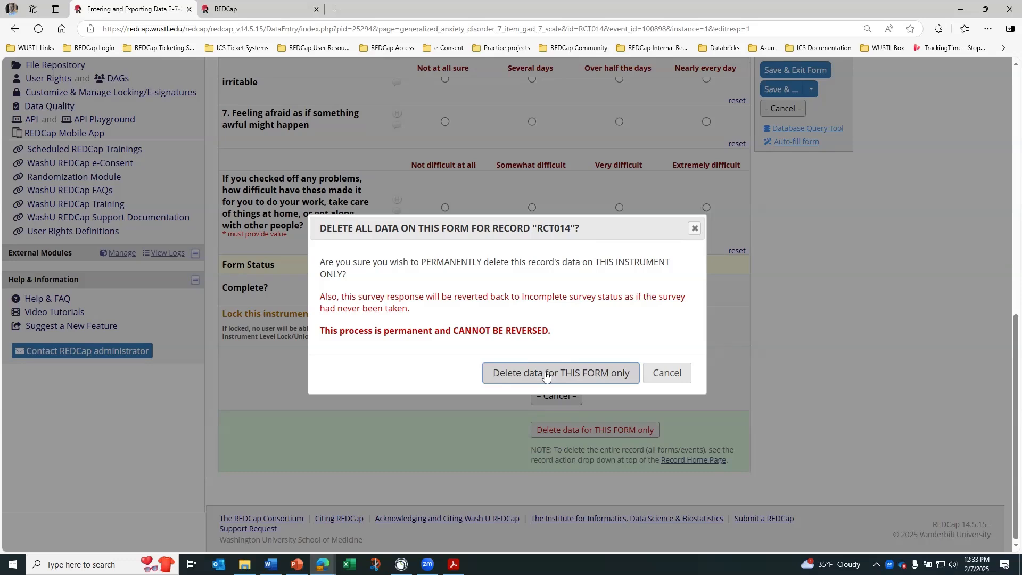
{"action": "left_click", "coordinate": [545, 374]}
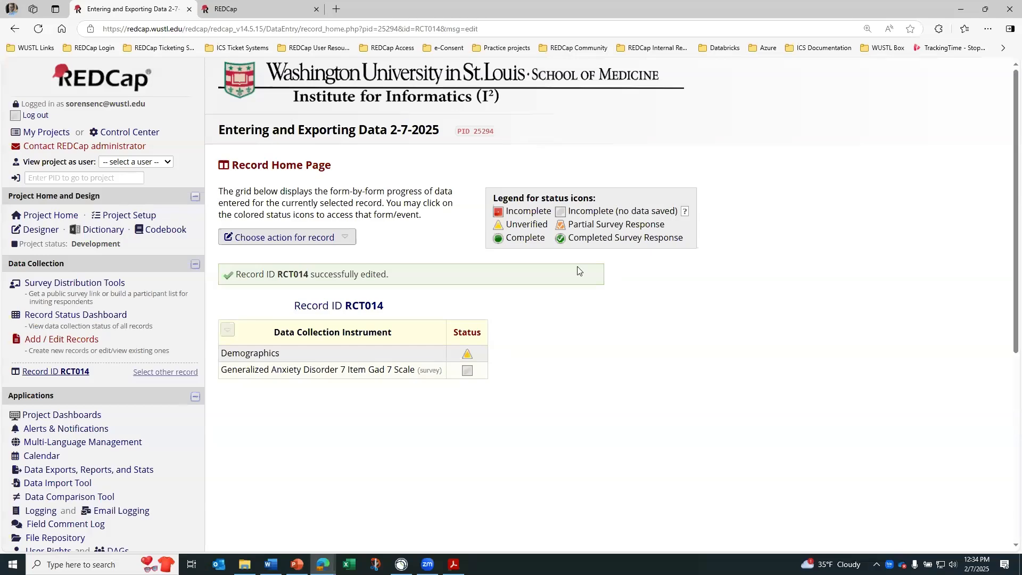
- In RCT014's Gad 7 survey, answer items 1 and 2 Not at all sure, submit without the required difficulty answer, and leave the form without saving changes
{"action": "left_click", "coordinate": [467, 371]}
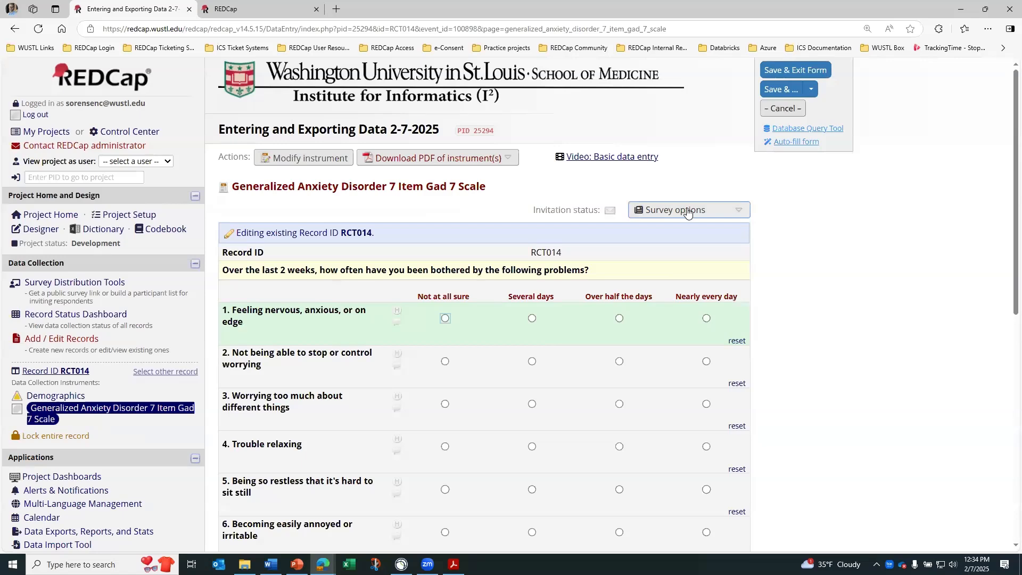
{"action": "left_click", "coordinate": [687, 211]}
{"action": "left_click", "coordinate": [660, 227]}
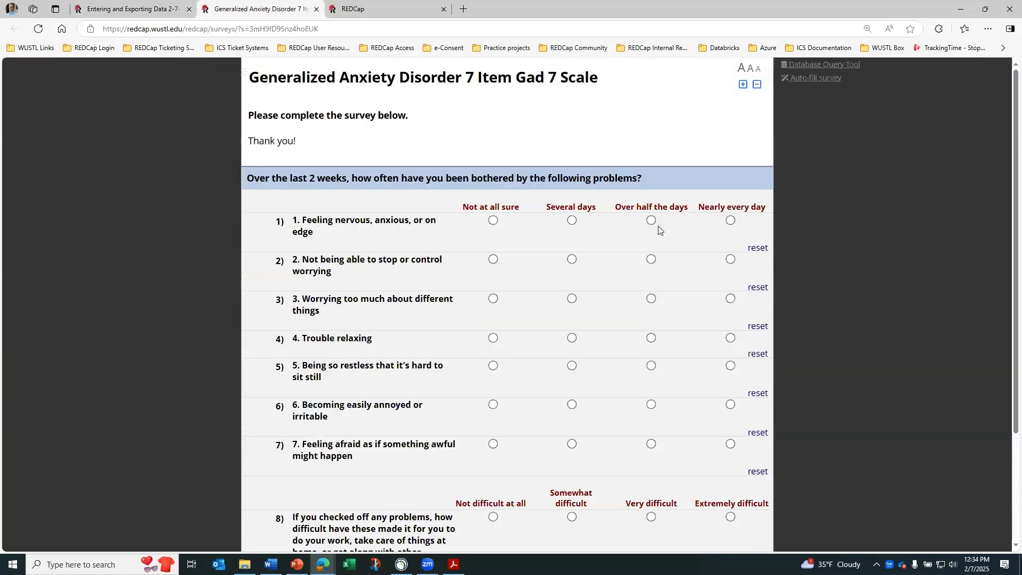
{"action": "left_click", "coordinate": [493, 260]}
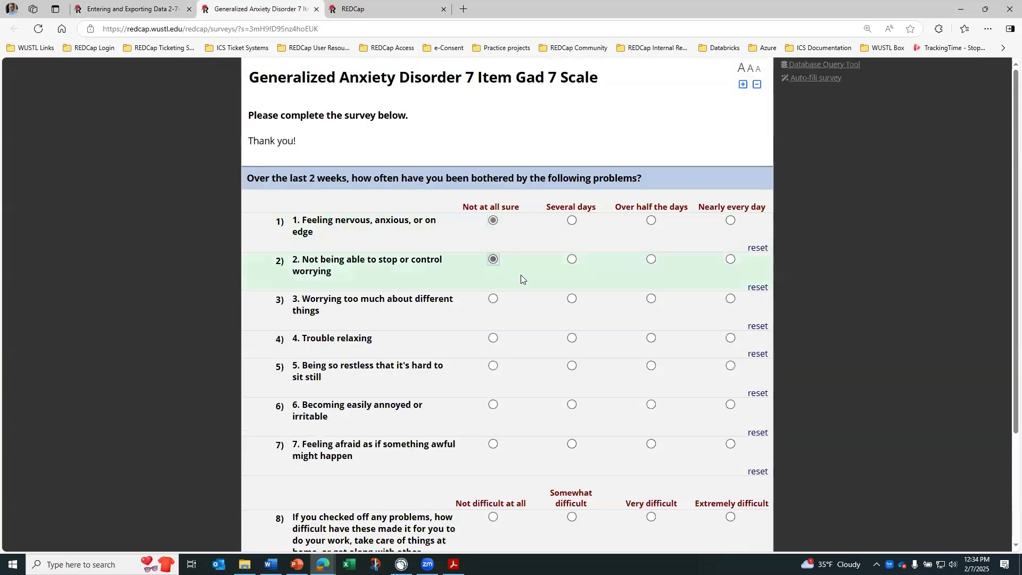
{"action": "scroll", "coordinate": [520, 278], "scroll_direction": "down", "scroll_amount": 3}
{"action": "left_click", "coordinate": [504, 468]}
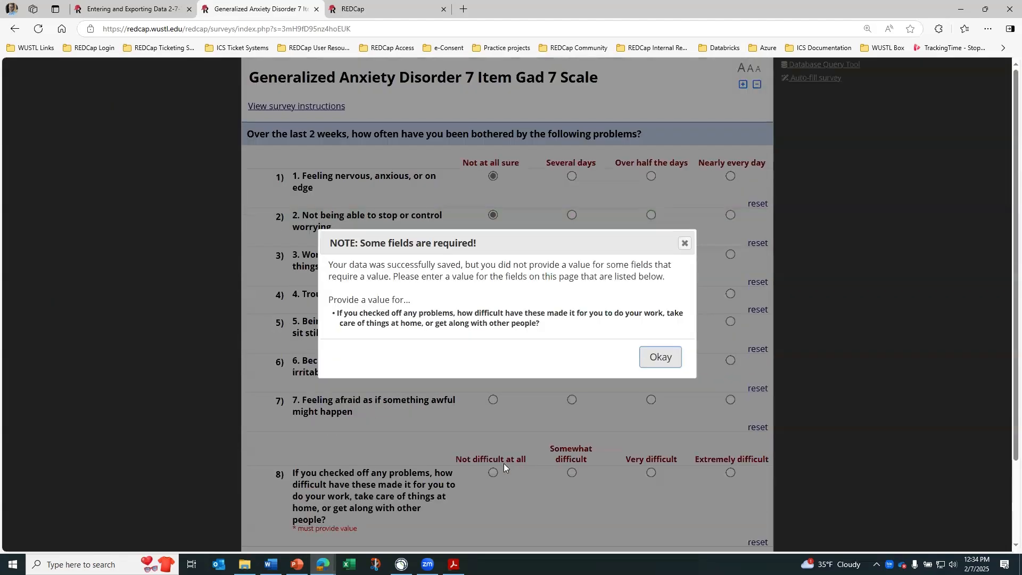
{"action": "left_click", "coordinate": [316, 10]}
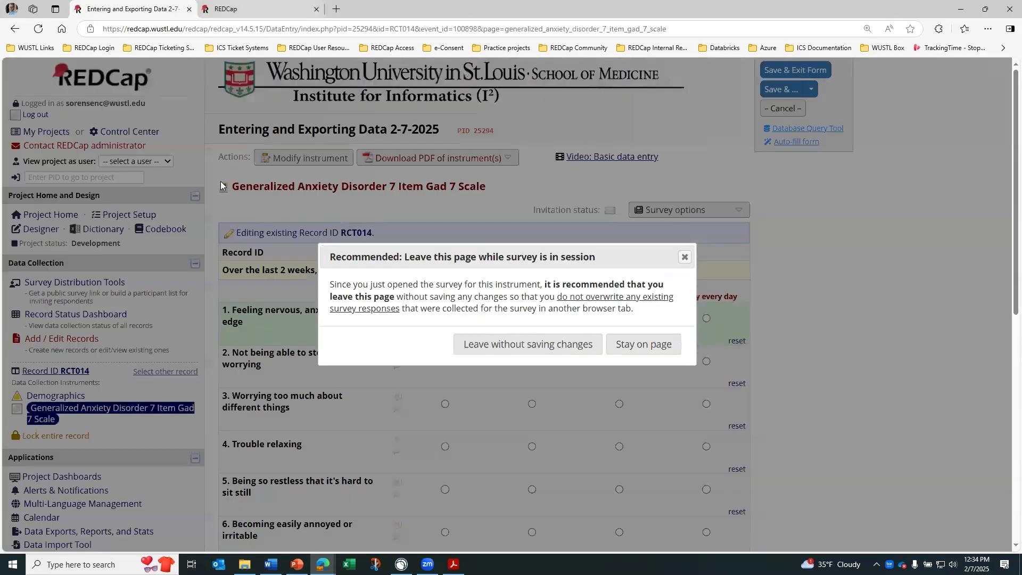
{"action": "left_click", "coordinate": [532, 346]}
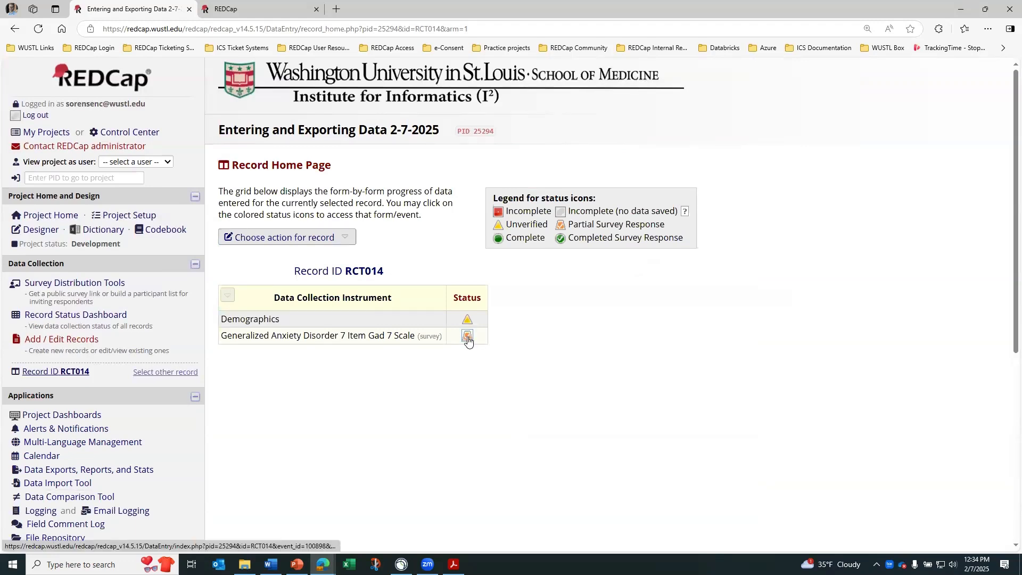
- Open the Record Status Dashboard and compare the records' instrument status icons with the status legend
{"action": "left_click", "coordinate": [100, 316]}
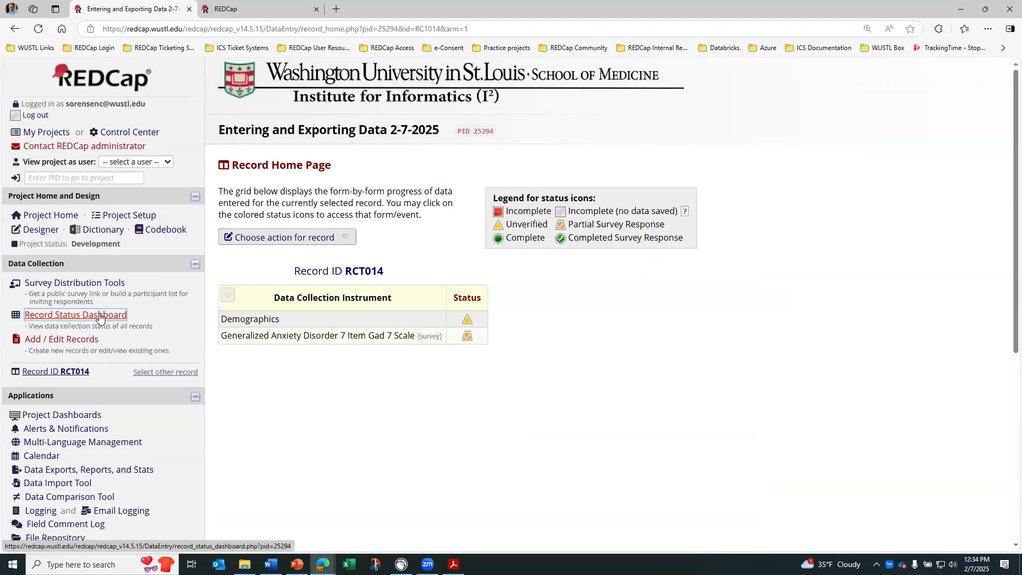
{"action": "scroll", "coordinate": [579, 406], "scroll_direction": "down", "scroll_amount": 3}
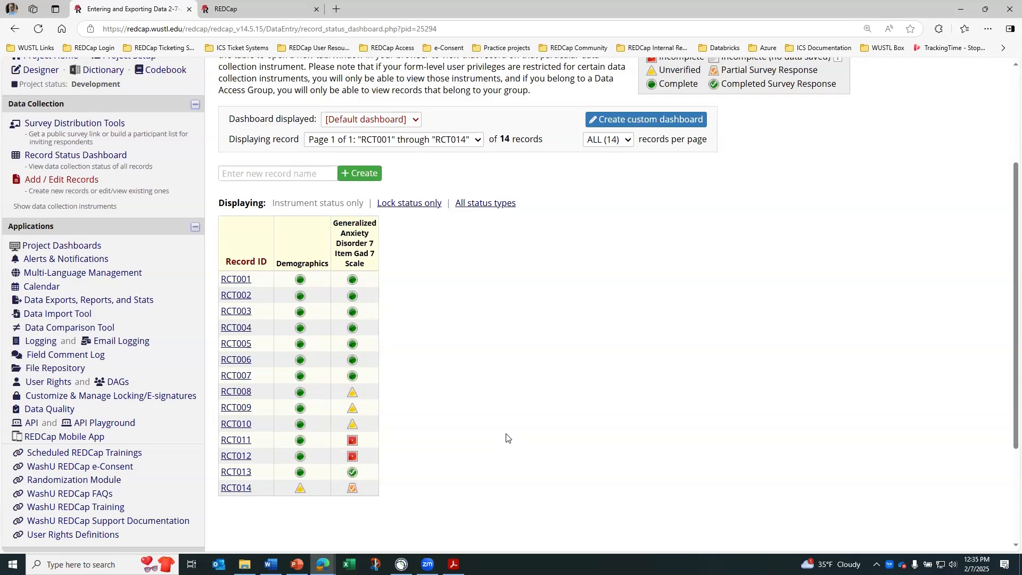
{"action": "scroll", "coordinate": [584, 337], "scroll_direction": "up", "scroll_amount": 1}
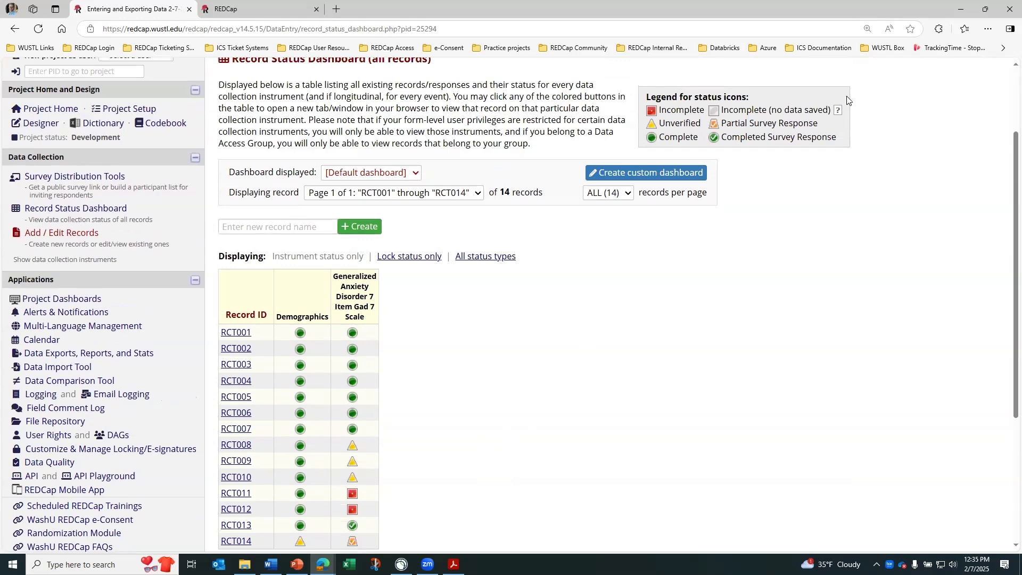
{"action": "scroll", "coordinate": [642, 287], "scroll_direction": "down", "scroll_amount": 1}
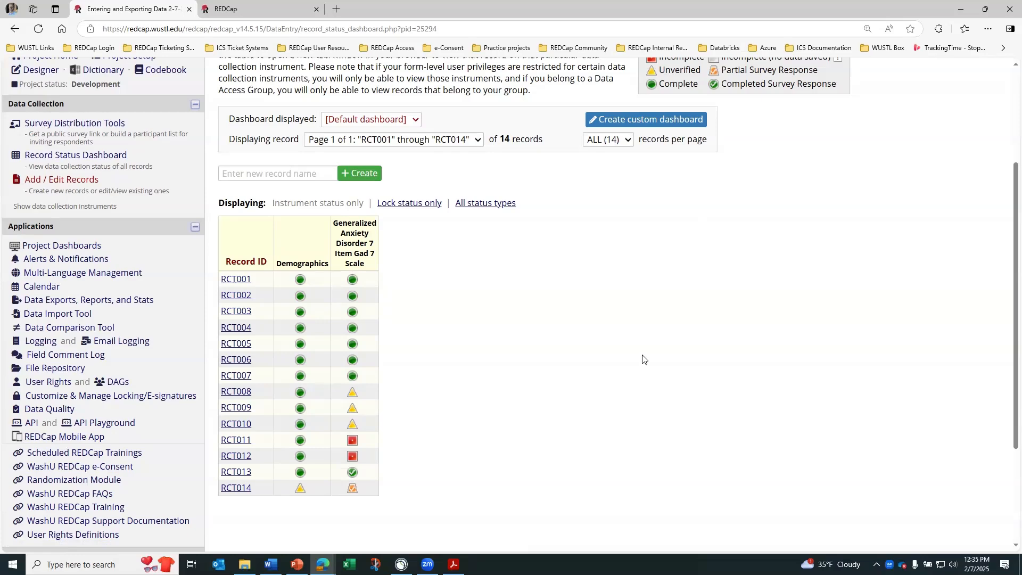
{"action": "scroll", "coordinate": [652, 367], "scroll_direction": "up", "scroll_amount": 3}
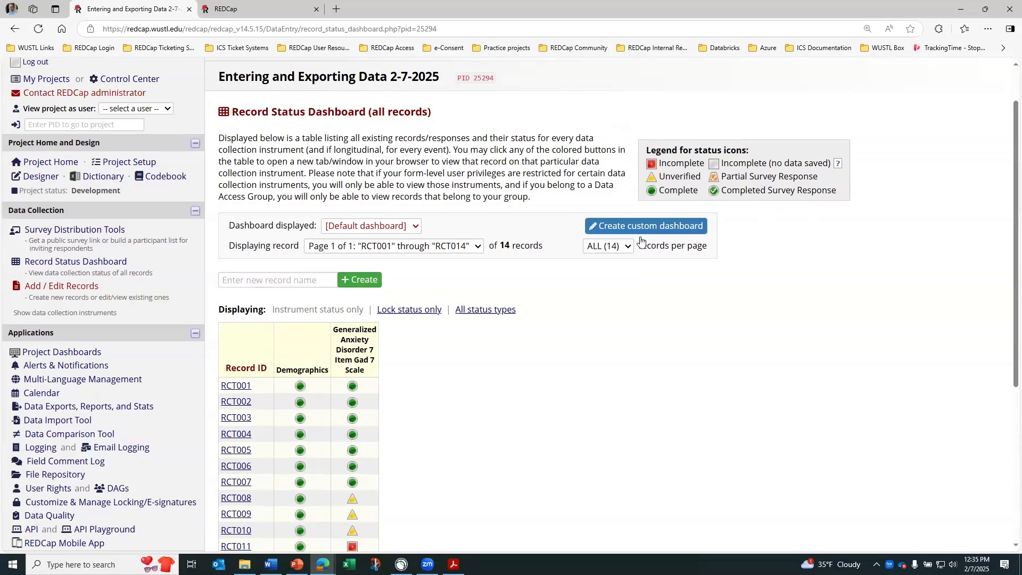
{"action": "scroll", "coordinate": [460, 449], "scroll_direction": "down", "scroll_amount": 2}
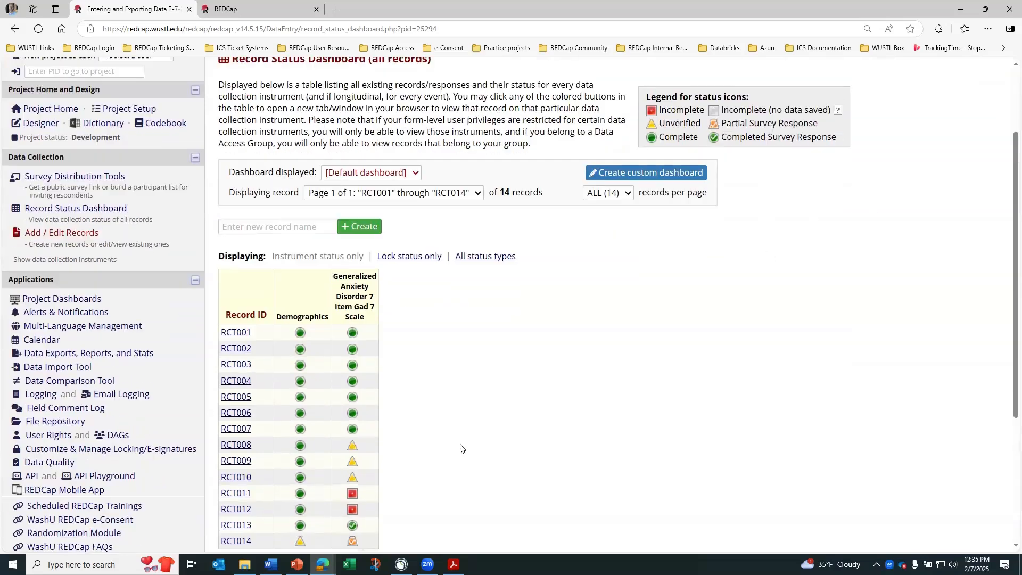
{"action": "scroll", "coordinate": [460, 448], "scroll_direction": "down", "scroll_amount": 1}
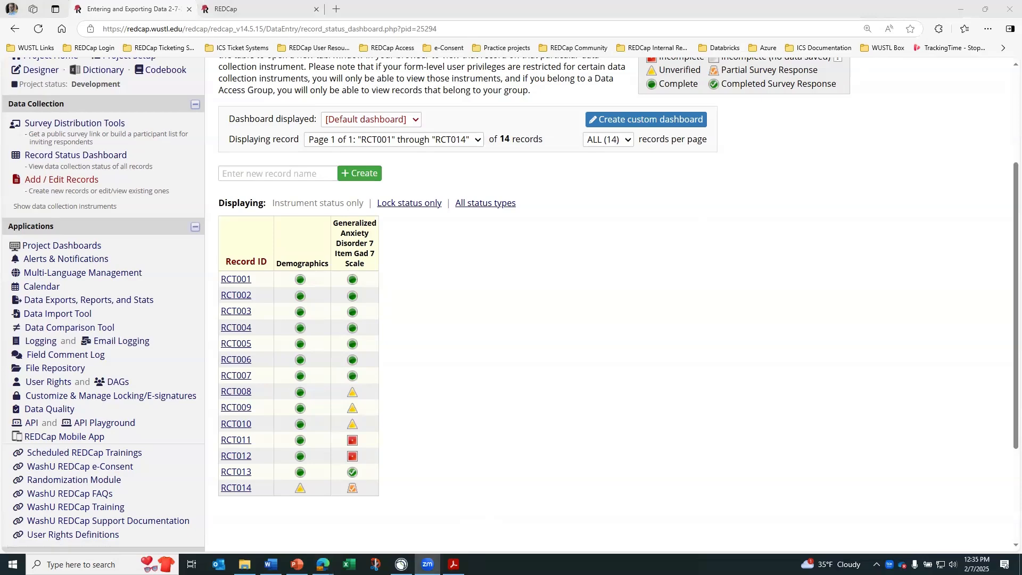
{"action": "key", "text": "alt+Tab"}
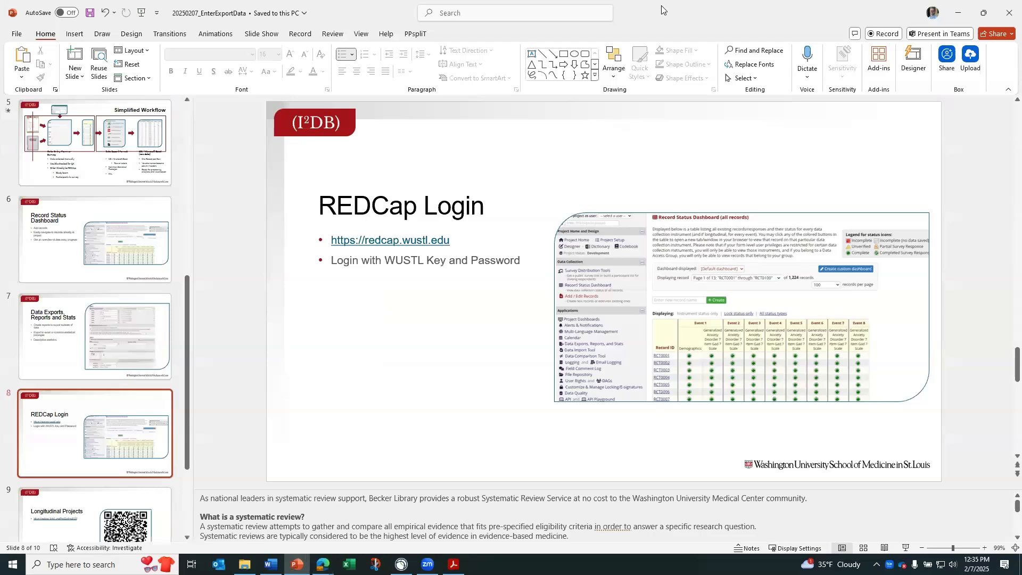
{"action": "key", "text": "alt+Tab"}
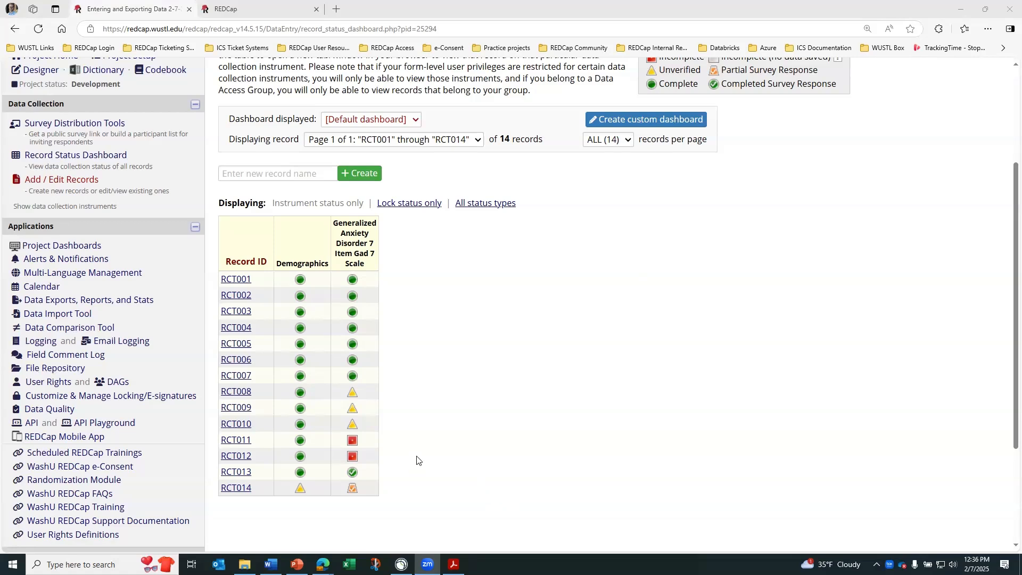
- Open RCT008's Gad 7 form from the dashboard and review its answers and the difficult field's data history
{"action": "left_click", "coordinate": [352, 394]}
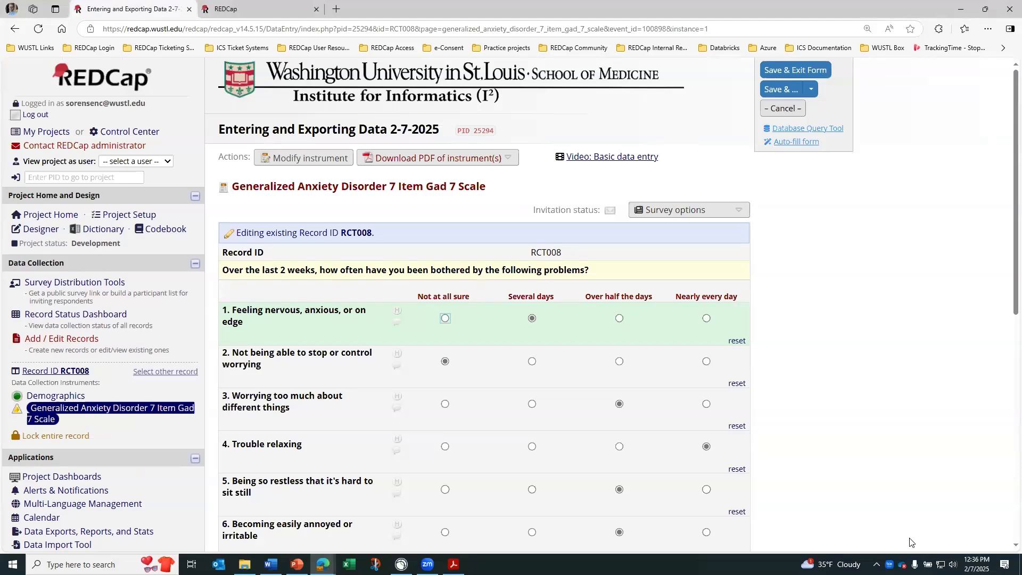
{"action": "scroll", "coordinate": [839, 376], "scroll_direction": "down", "scroll_amount": 5}
{"action": "scroll", "coordinate": [839, 377], "scroll_direction": "down", "scroll_amount": 1}
{"action": "scroll", "coordinate": [838, 379], "scroll_direction": "up", "scroll_amount": 3}
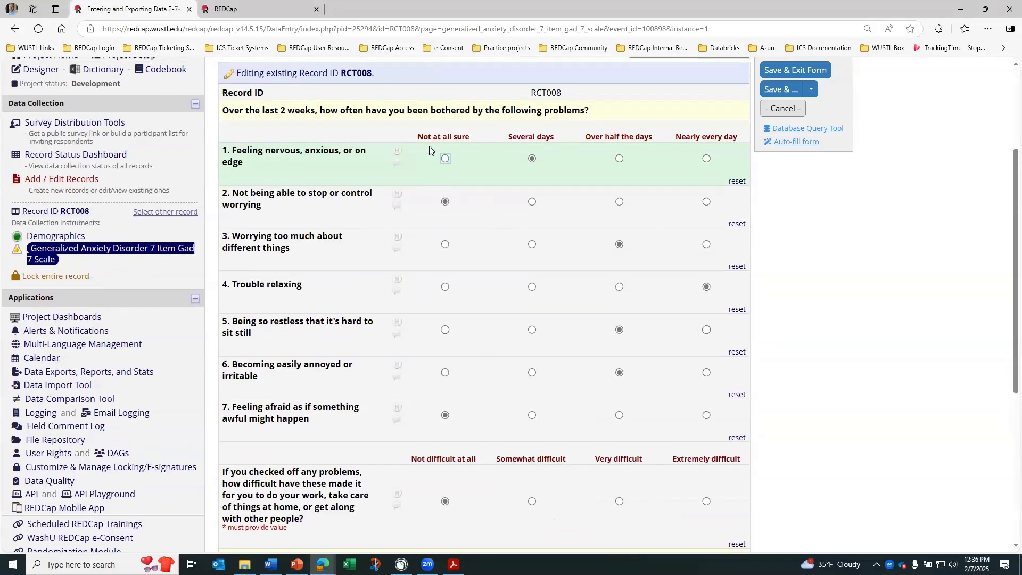
{"action": "left_click", "coordinate": [531, 159]}
{"action": "scroll", "coordinate": [601, 394], "scroll_direction": "down", "scroll_amount": 2}
{"action": "scroll", "coordinate": [460, 391], "scroll_direction": "down", "scroll_amount": 1}
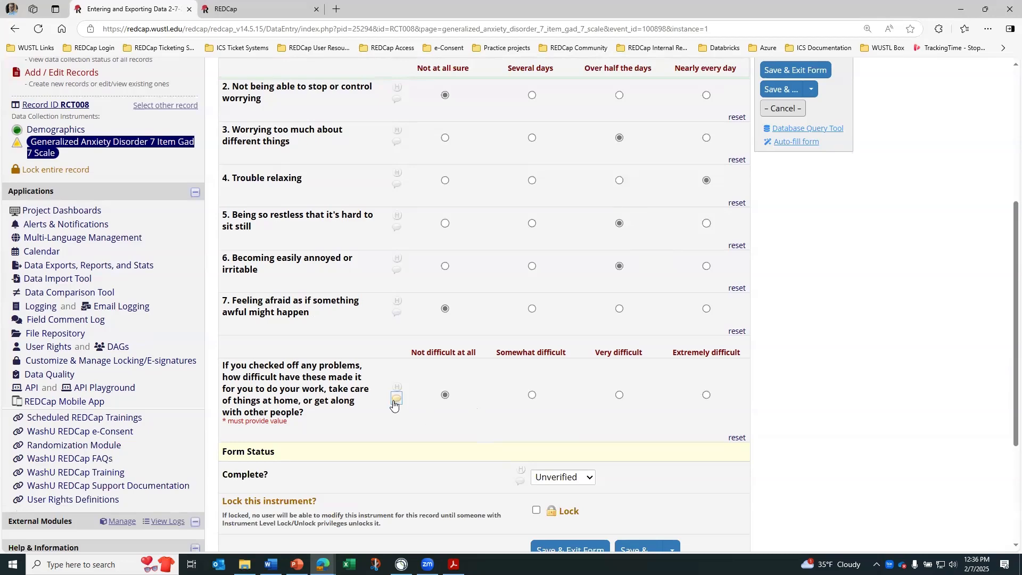
{"action": "left_click", "coordinate": [397, 386]}
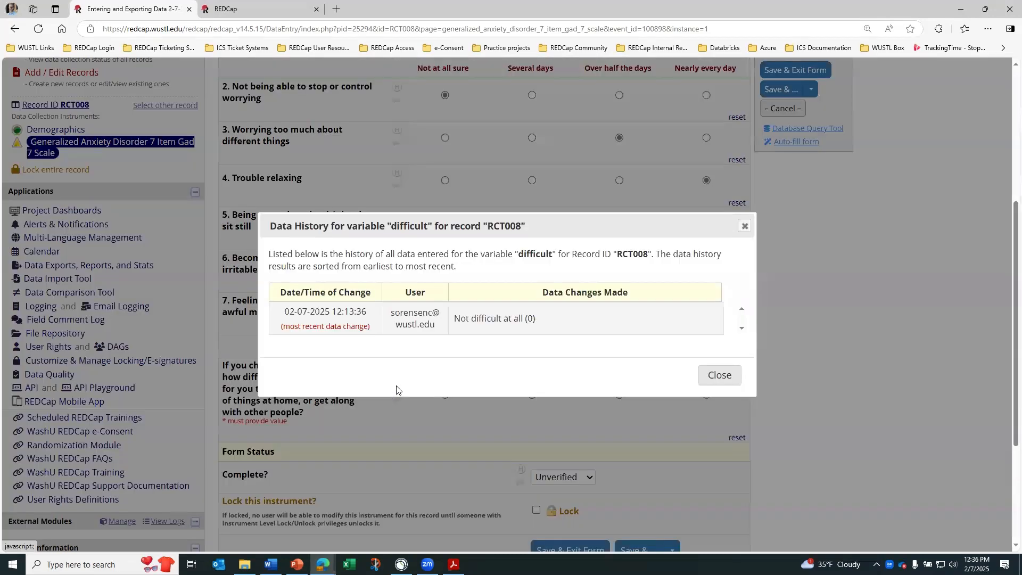
{"action": "left_click", "coordinate": [720, 375]}
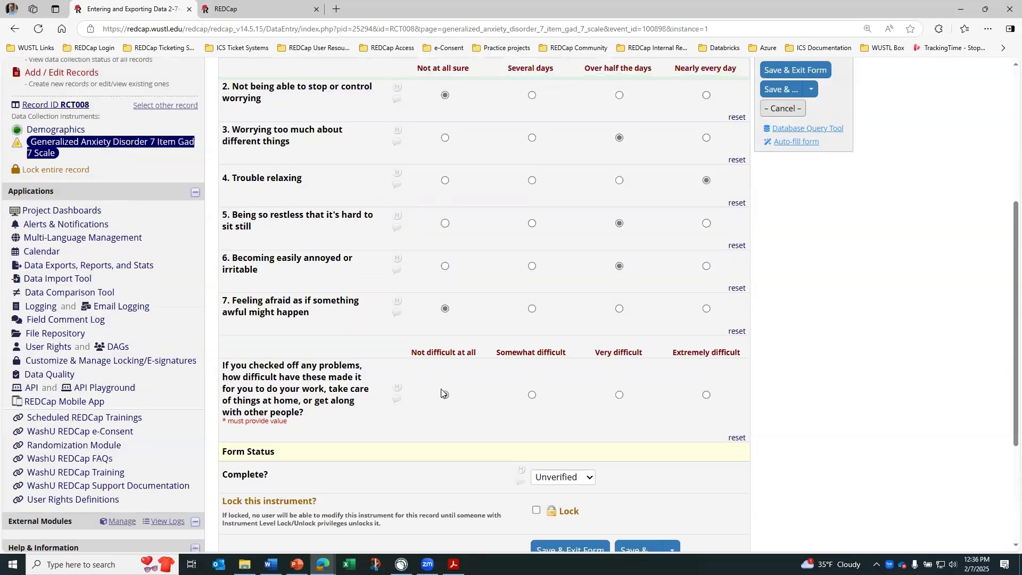
- Add the field comment "Value for this field seems inconsistent with above ratings" to RCT008's difficult field
{"action": "left_click", "coordinate": [444, 396]}
{"action": "left_click", "coordinate": [397, 399]}
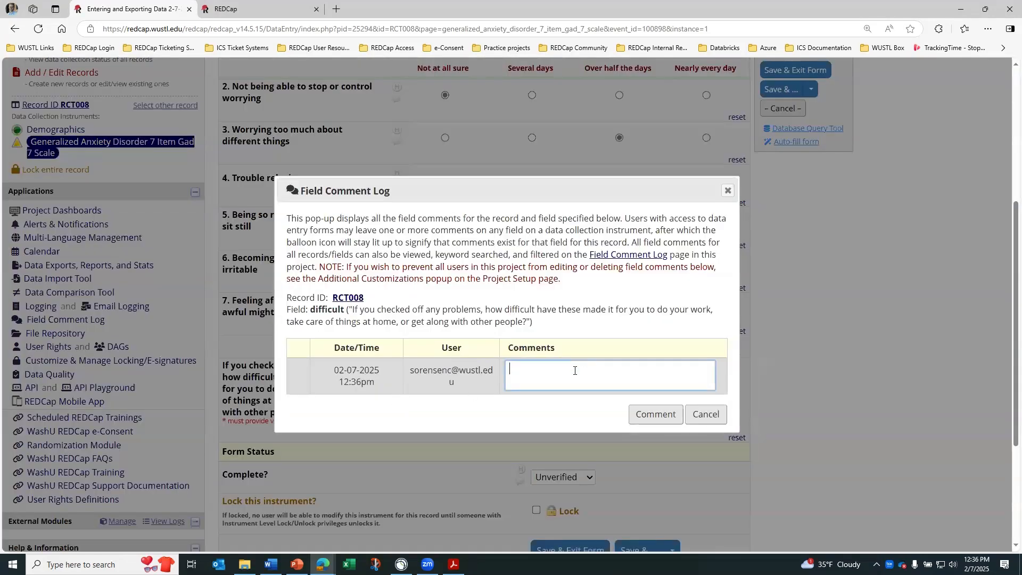
{"action": "type", "text": "Value for this field seems inco"}
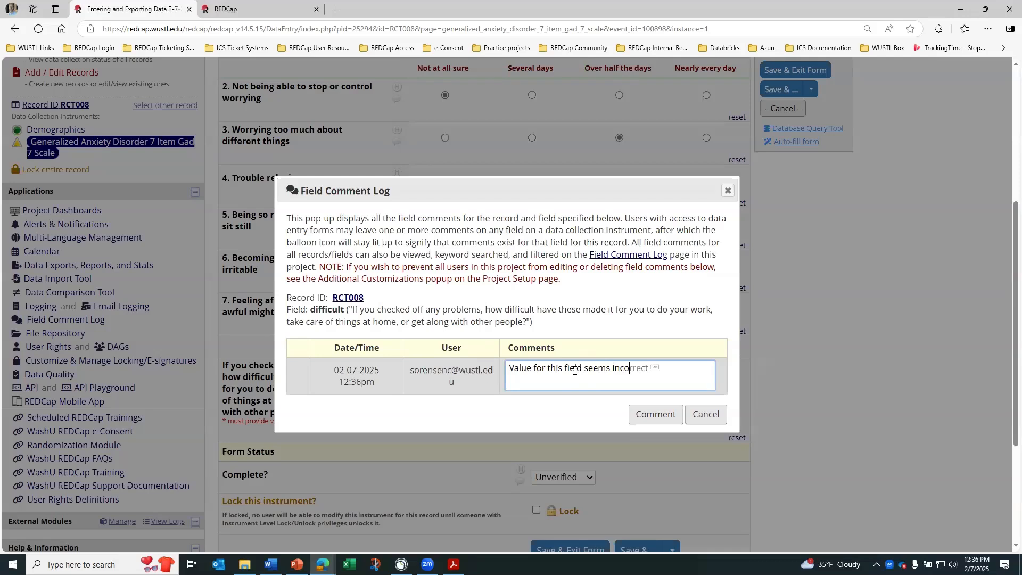
{"action": "type", "text": "nsistent with above ratings"}
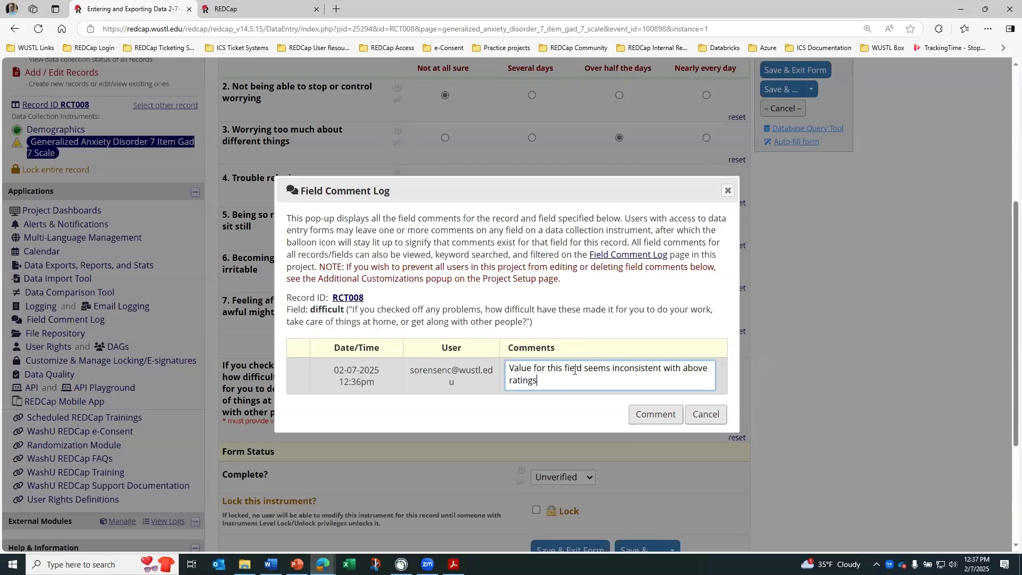
{"action": "left_click", "coordinate": [658, 413]}
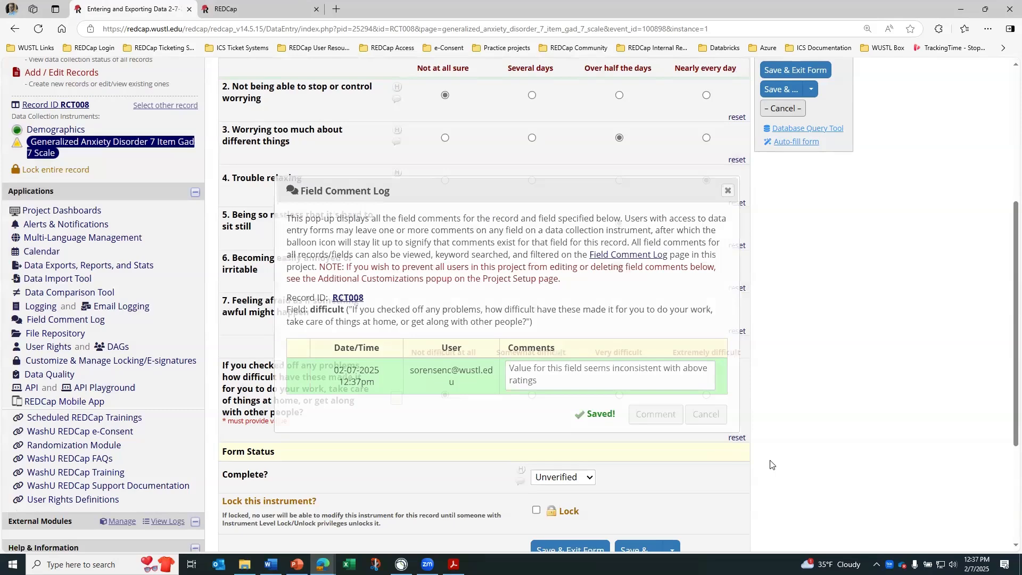
{"action": "scroll", "coordinate": [484, 179], "scroll_direction": "up", "scroll_amount": 2}
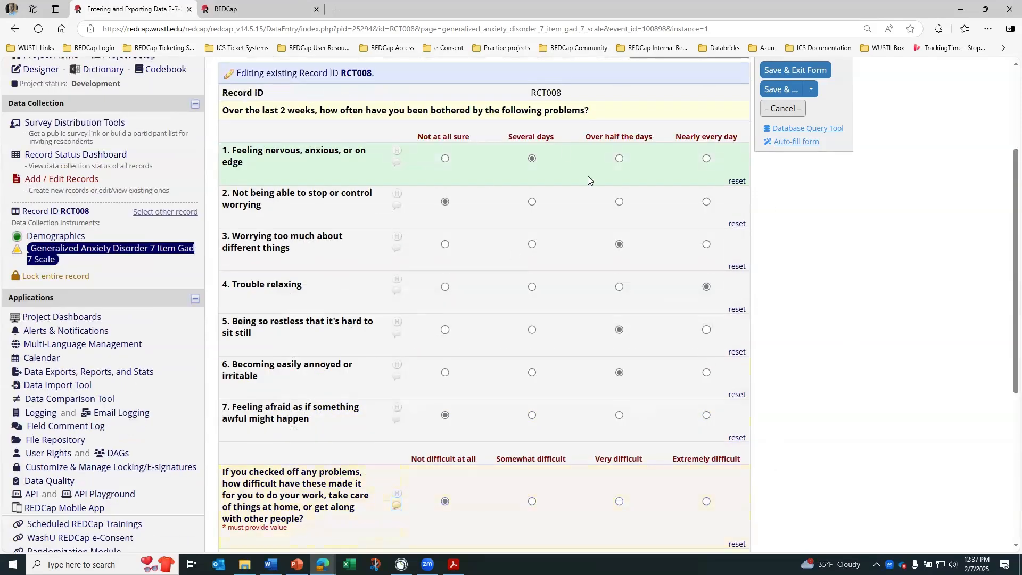
{"action": "scroll", "coordinate": [330, 138], "scroll_direction": "up", "scroll_amount": 2}
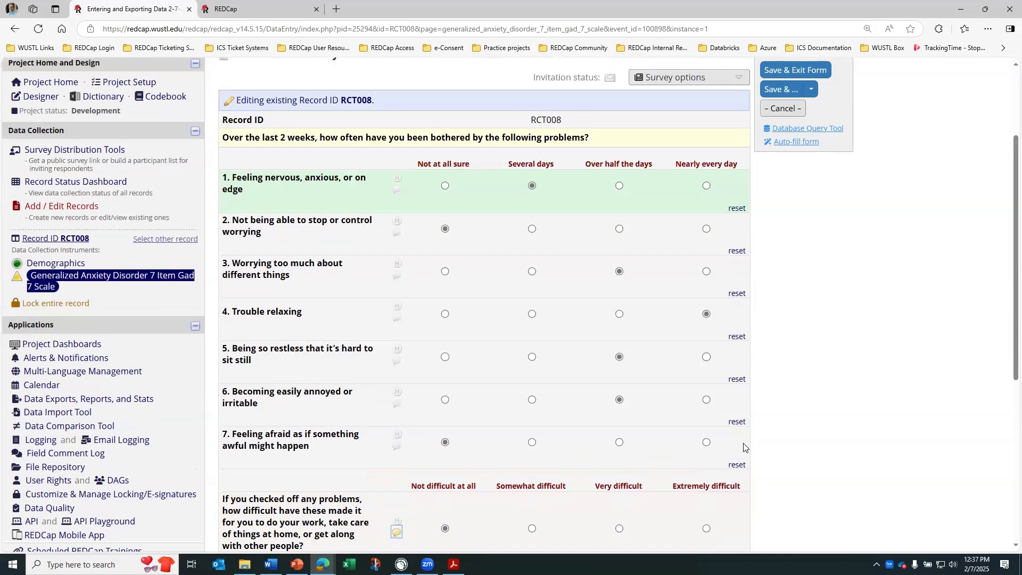
{"action": "scroll", "coordinate": [778, 229], "scroll_direction": "down", "scroll_amount": 4}
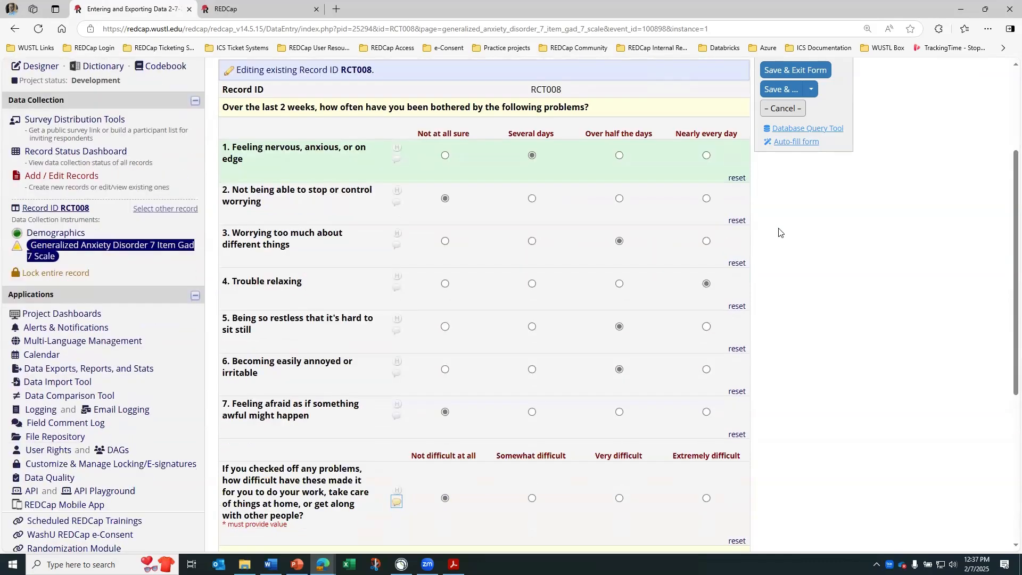
- Reopen the comment log for RCT008's difficult field, review the saved comment, and close the log without adding another
{"action": "left_click", "coordinate": [397, 399]}
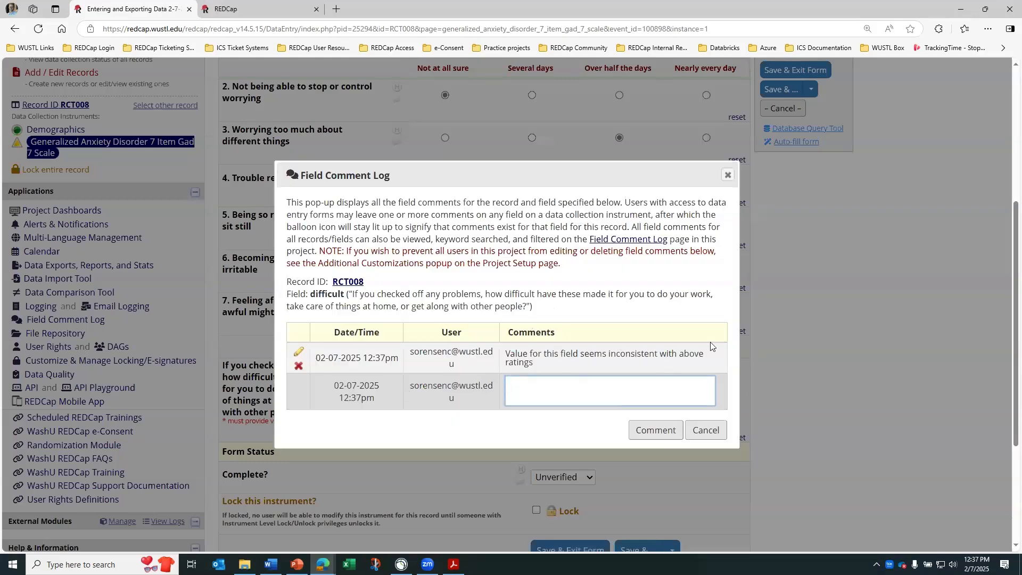
{"action": "left_click", "coordinate": [707, 431]}
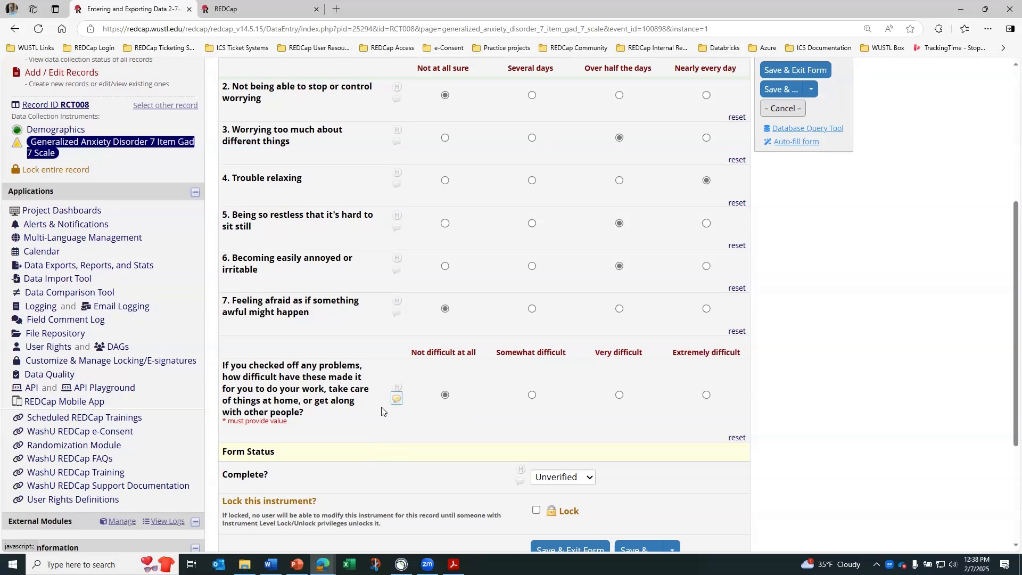
- In the project's additional customizations, enable the Data Resolution Workflow instead of the Field Comment Log, save, and dismiss the instructions
{"action": "scroll", "coordinate": [381, 410], "scroll_direction": "up", "scroll_amount": 5}
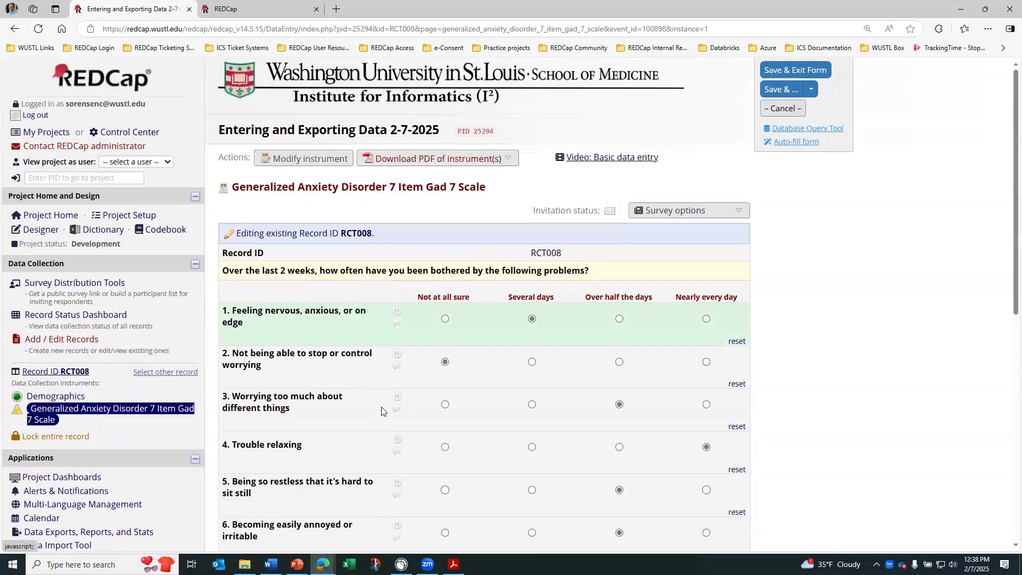
{"action": "left_click", "coordinate": [142, 216]}
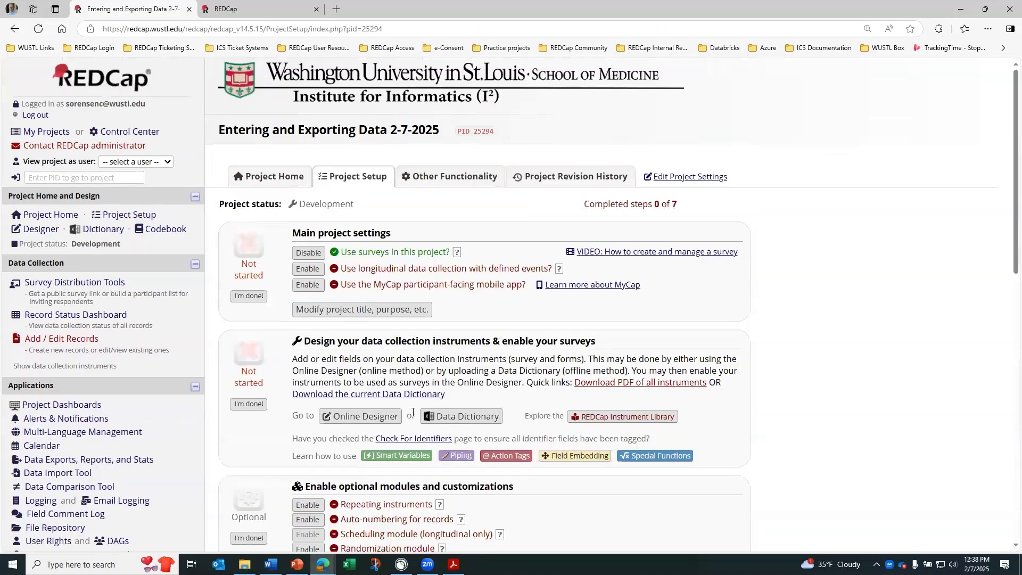
{"action": "scroll", "coordinate": [413, 411], "scroll_direction": "down", "scroll_amount": 3}
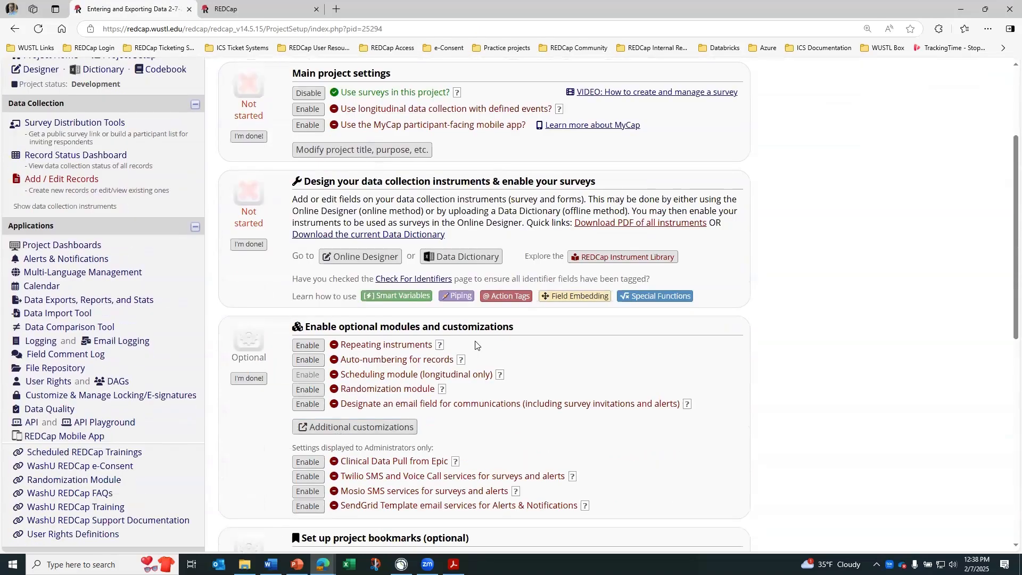
{"action": "left_click", "coordinate": [321, 425]}
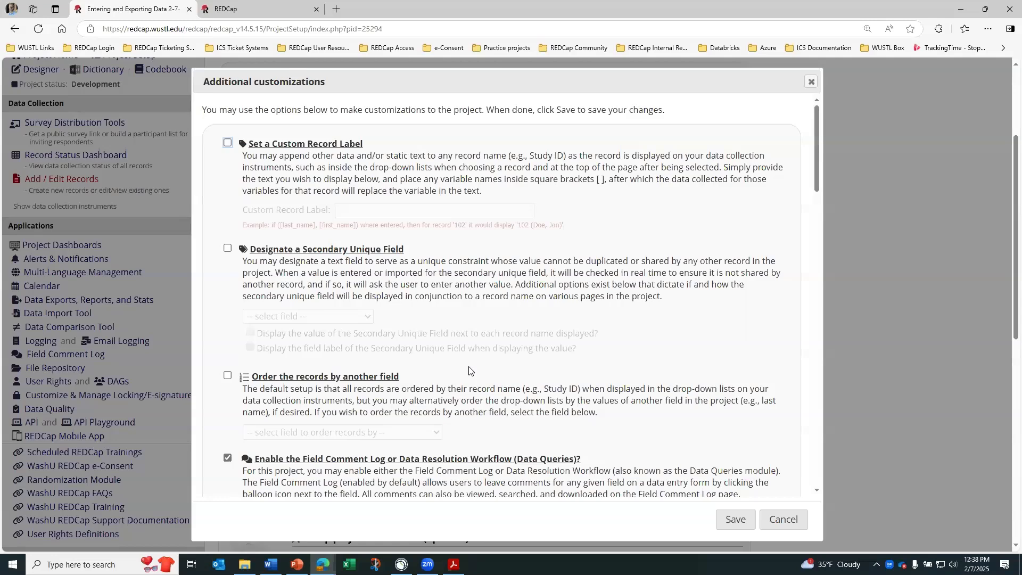
{"action": "scroll", "coordinate": [469, 370], "scroll_direction": "down", "scroll_amount": 2}
{"action": "scroll", "coordinate": [469, 366], "scroll_direction": "down", "scroll_amount": 1}
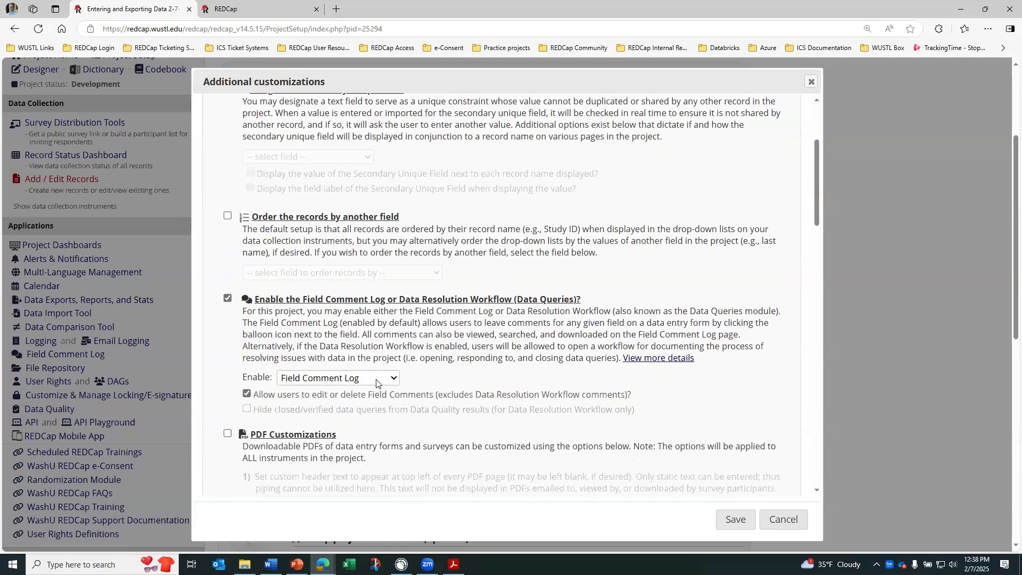
{"action": "left_click", "coordinate": [377, 383]}
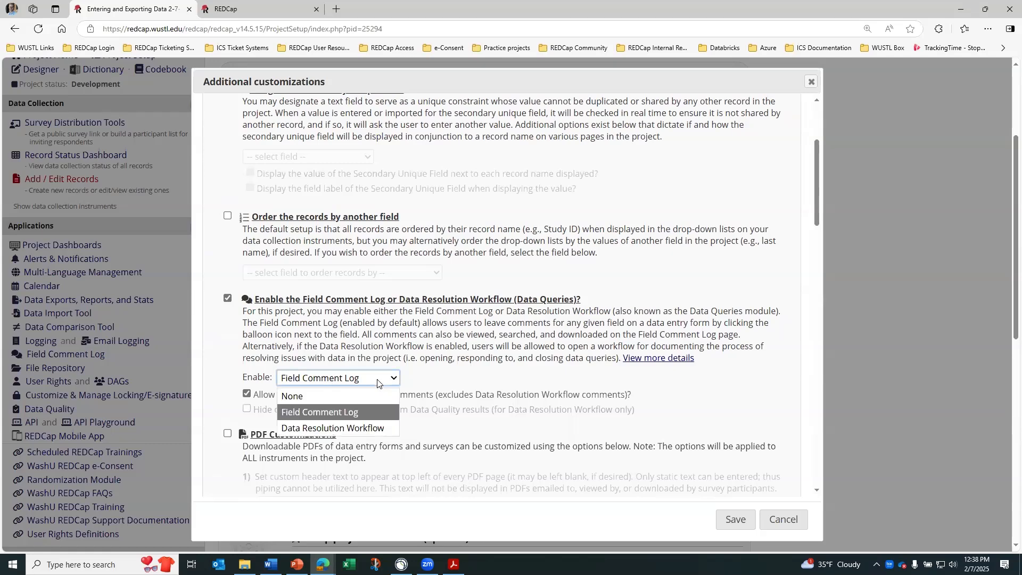
{"action": "left_click", "coordinate": [370, 428]}
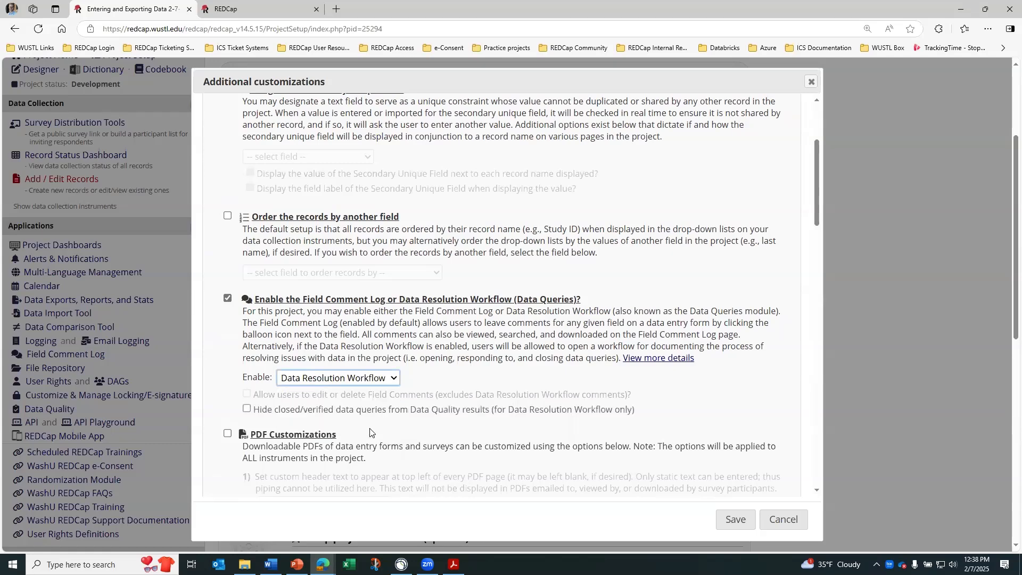
{"action": "left_click", "coordinate": [729, 524]}
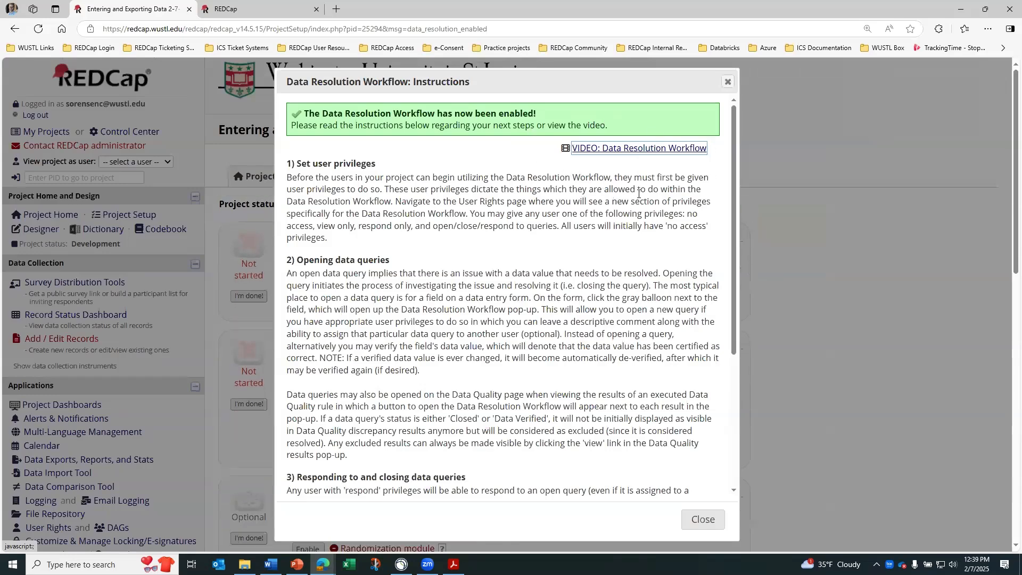
{"action": "left_click", "coordinate": [701, 520]}
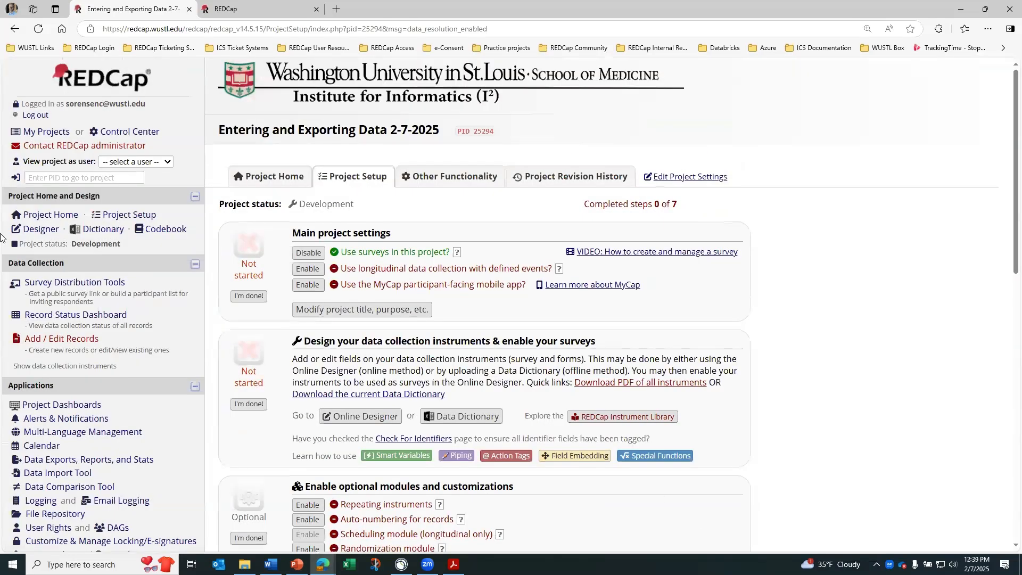
- Open RCT001's Gad 7 form from the Record Status Dashboard and bring up the data resolution workflow for item 2
{"action": "left_click", "coordinate": [36, 314]}
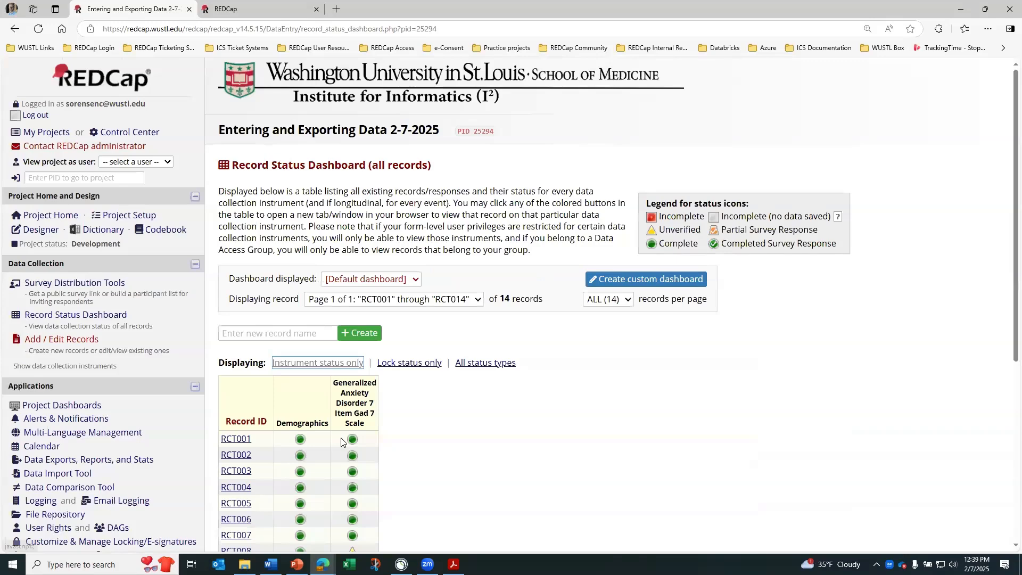
{"action": "left_click", "coordinate": [352, 440]}
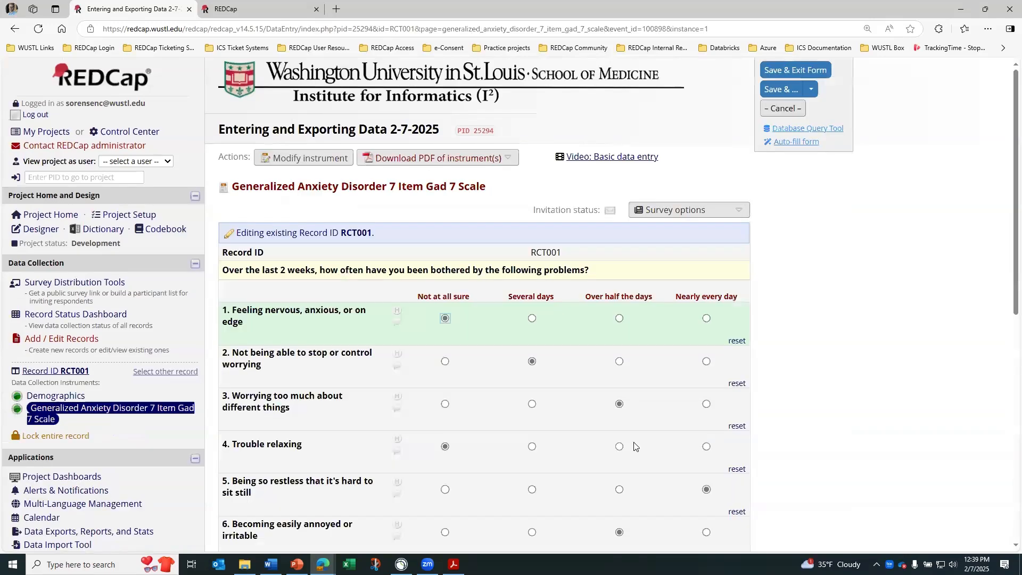
{"action": "left_click", "coordinate": [397, 366]}
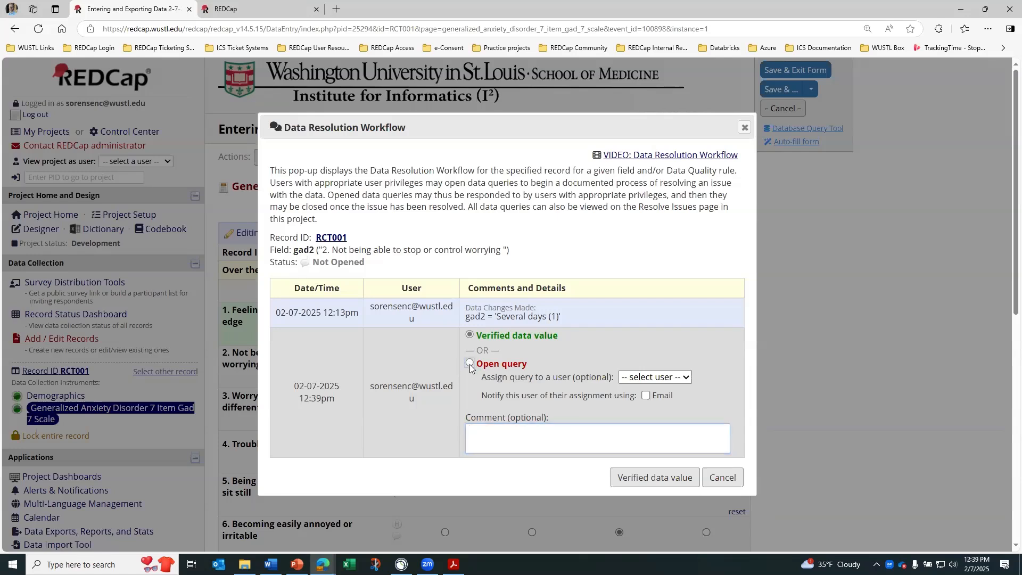
- Set the gad2 field's action to Open query and enter the comment "Can we discuss this entry?"
{"action": "left_click", "coordinate": [470, 364]}
{"action": "left_click", "coordinate": [481, 436]}
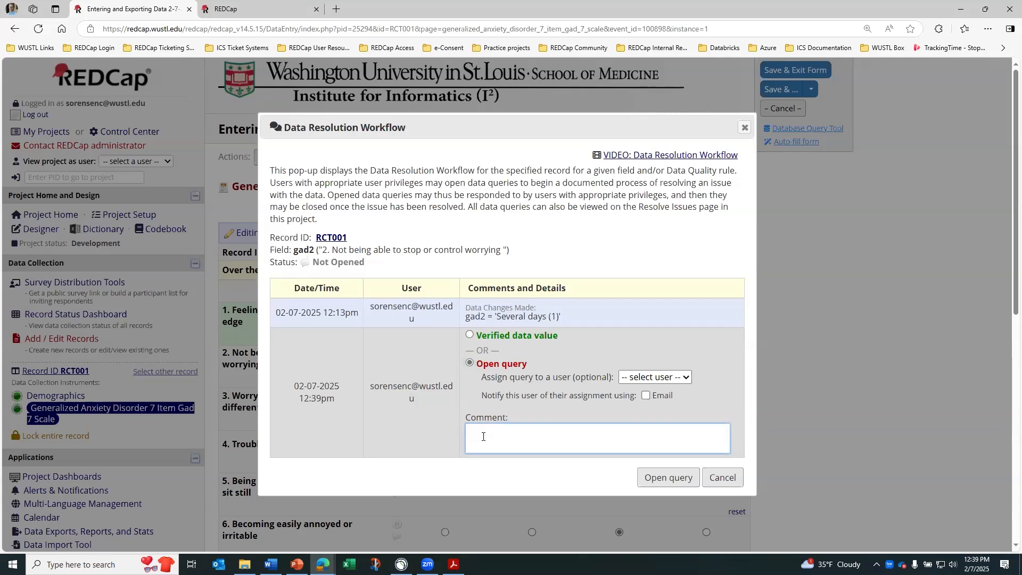
{"action": "type", "text": "Can you"}
{"action": "key", "text": "BackSpace"}
{"action": "key", "text": "BackSpace"}
{"action": "key", "text": "BackSpace"}
{"action": "key", "text": "BackSpace"}
{"action": "type", "text": "we s"}
{"action": "key", "text": "BackSpace"}
{"action": "type", "text": "discuss this entry?"}
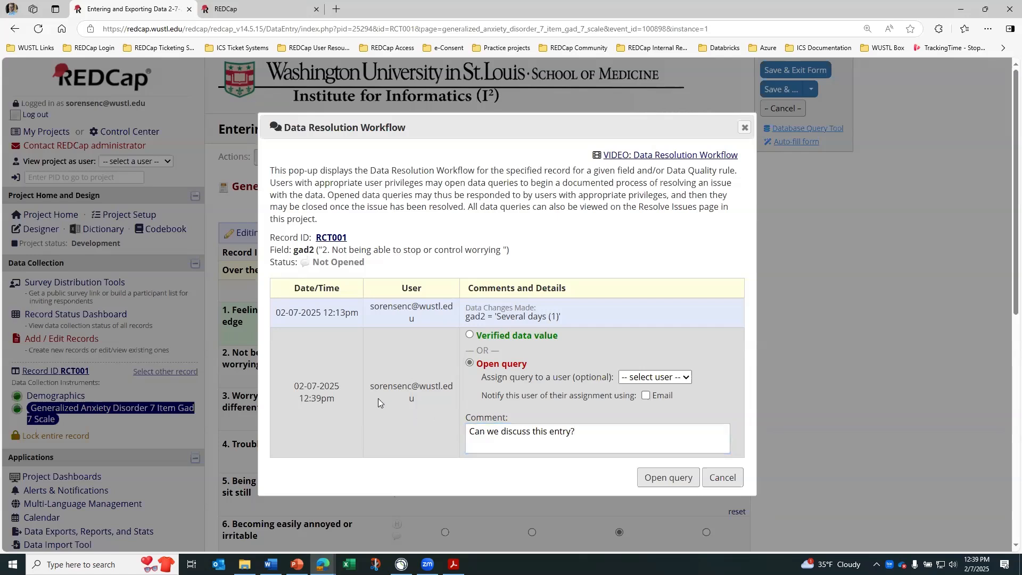
- Check the optional user assignment choices and submit the gad2 query without assigning it to anyone
{"action": "left_click_drag", "start_coordinate": [374, 382], "coordinate": [415, 400]}
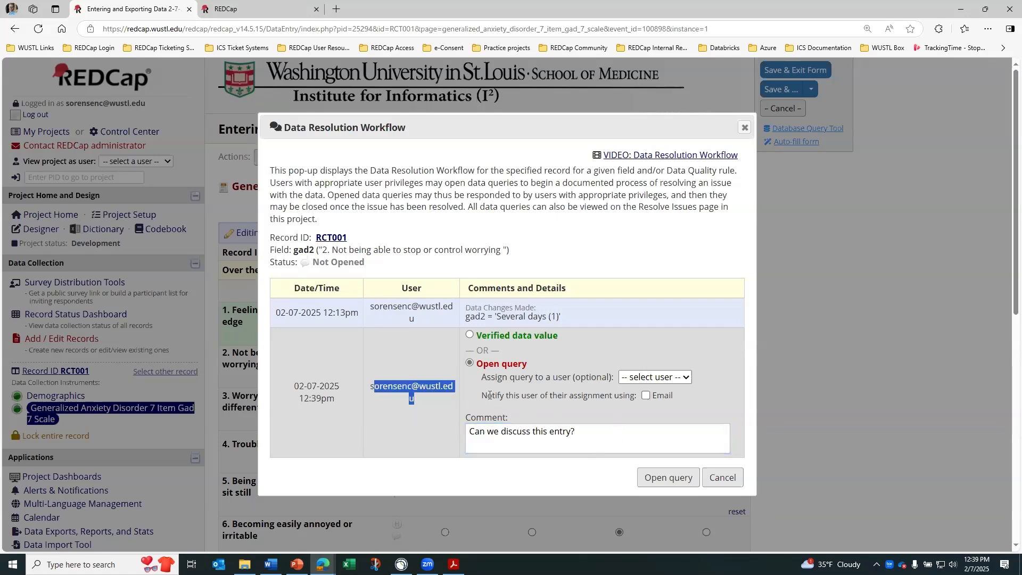
{"action": "left_click_drag", "start_coordinate": [480, 377], "coordinate": [627, 414]}
{"action": "left_click", "coordinate": [638, 396]}
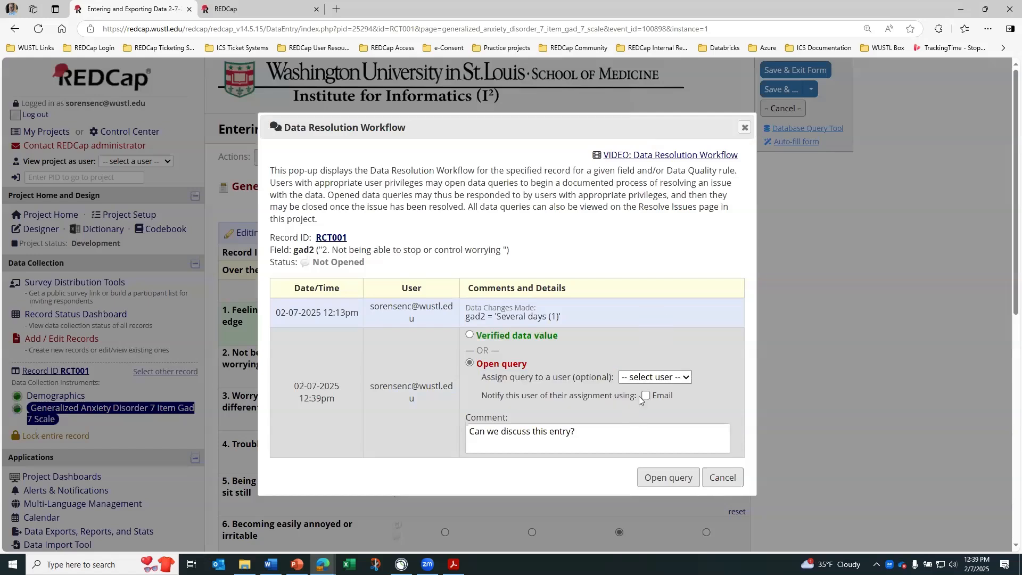
{"action": "left_click", "coordinate": [651, 377]}
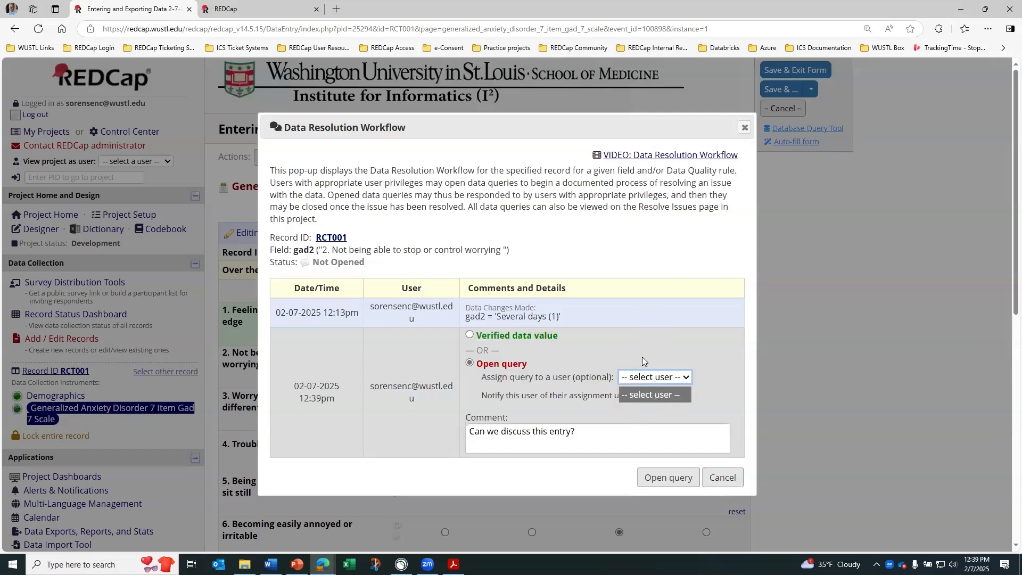
{"action": "left_click", "coordinate": [652, 355]}
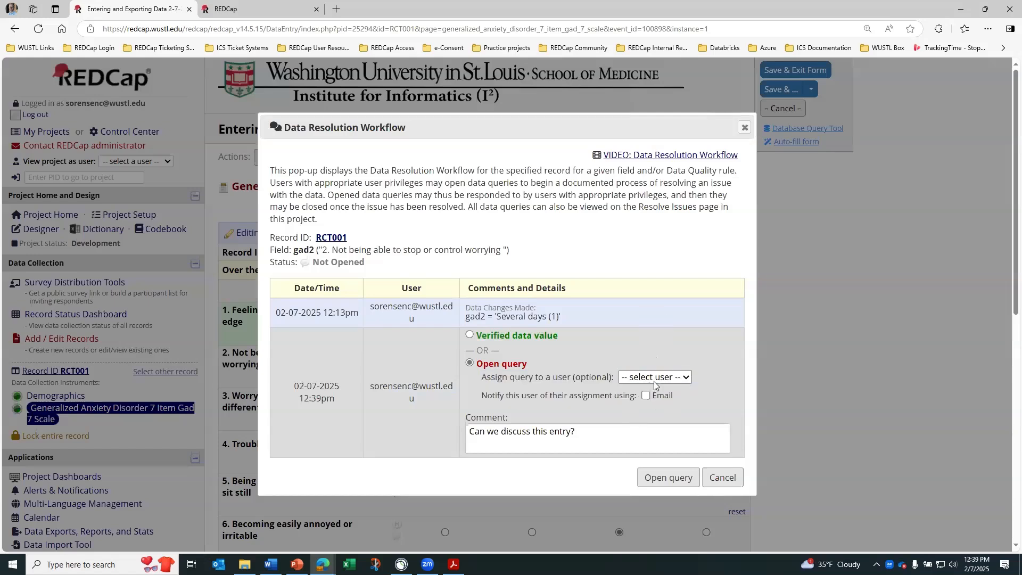
{"action": "left_click", "coordinate": [683, 378]}
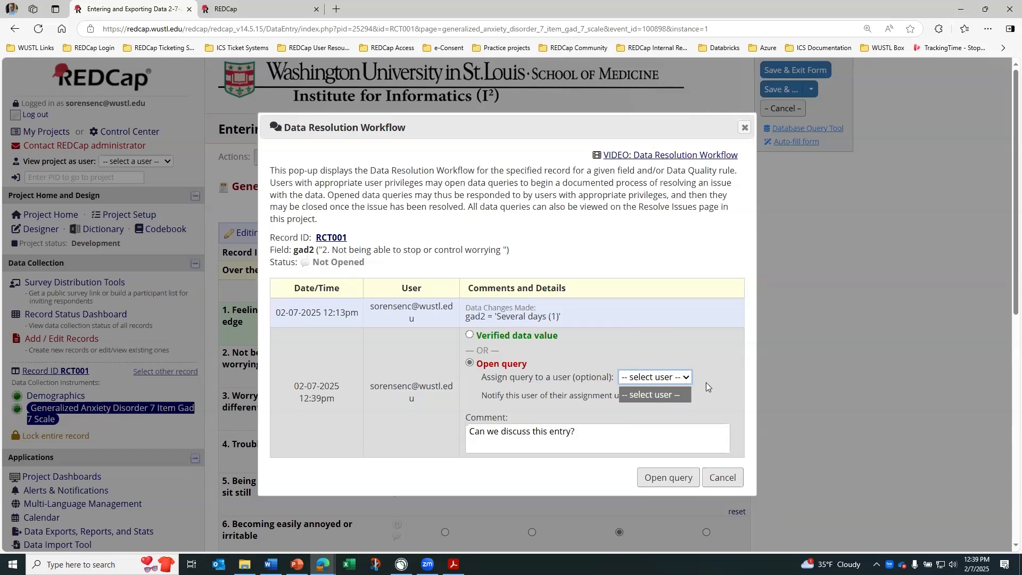
{"action": "left_click", "coordinate": [685, 379]}
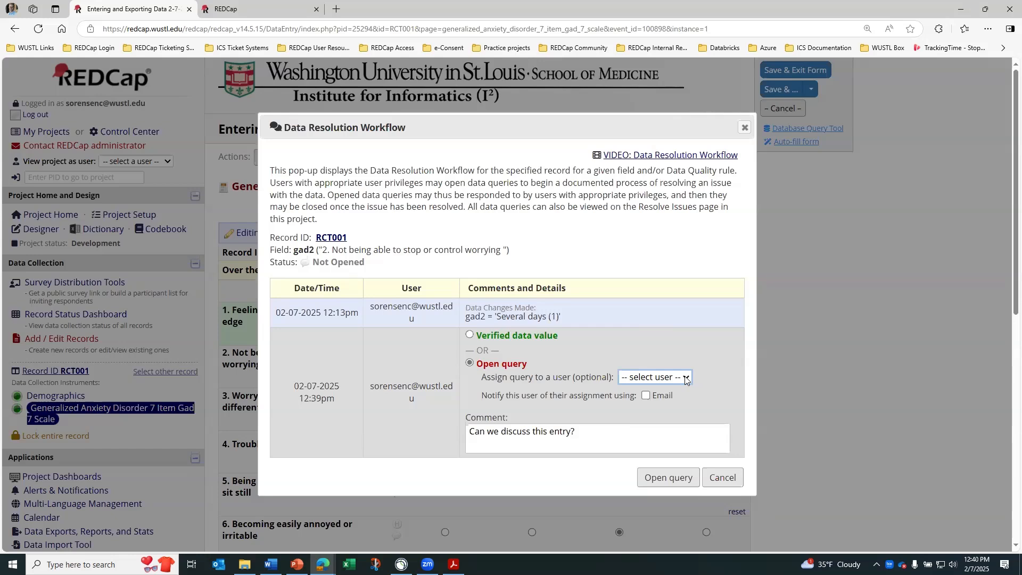
{"action": "left_click", "coordinate": [685, 378]}
{"action": "left_click", "coordinate": [665, 477]}
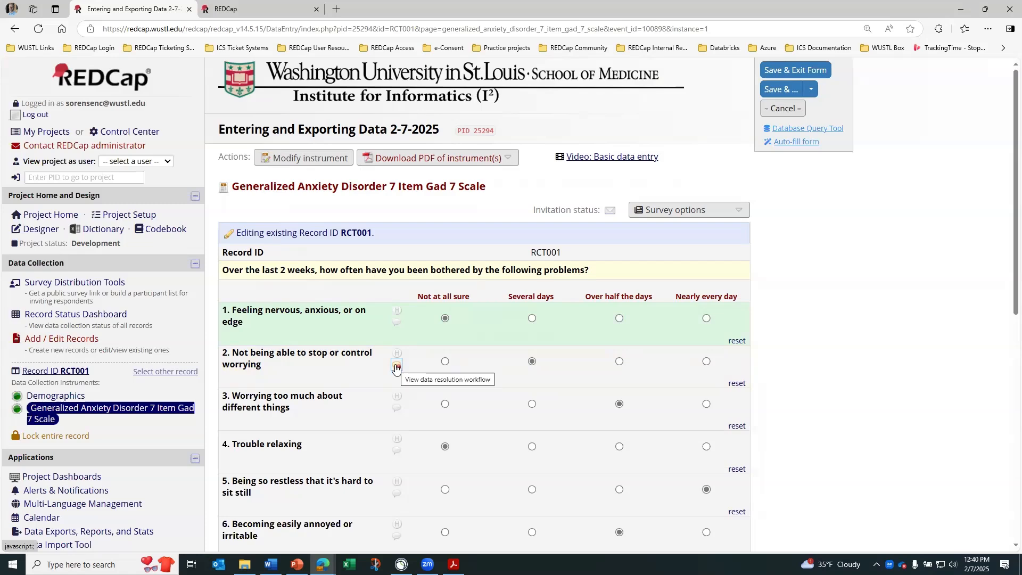
- Reopen the gad2 query on RCT001 and review its data change history and opening comment
{"action": "left_click", "coordinate": [396, 365]}
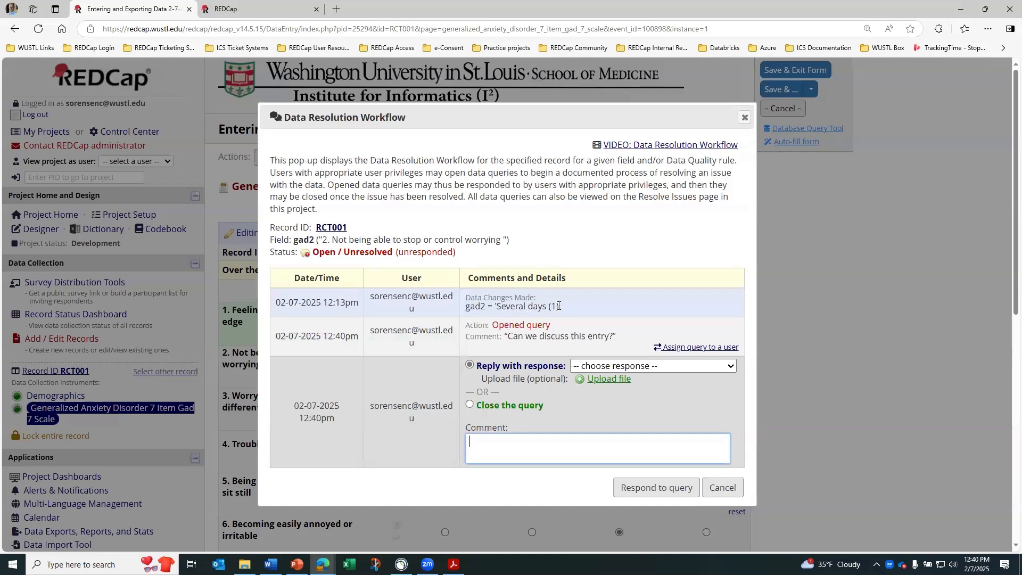
{"action": "left_click_drag", "start_coordinate": [558, 306], "coordinate": [466, 314]}
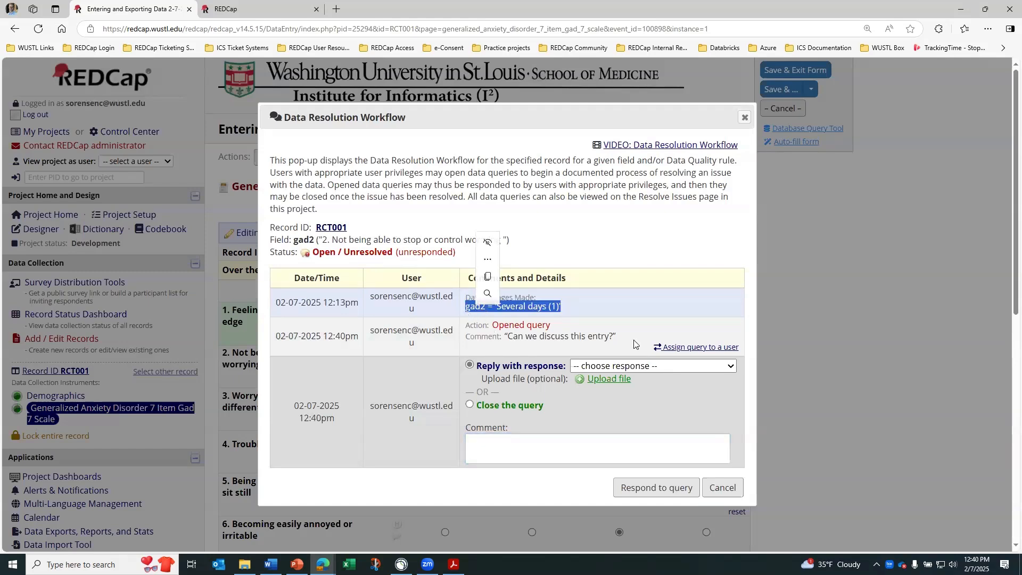
{"action": "left_click_drag", "start_coordinate": [617, 336], "coordinate": [466, 336]}
{"action": "left_click", "coordinate": [531, 337]}
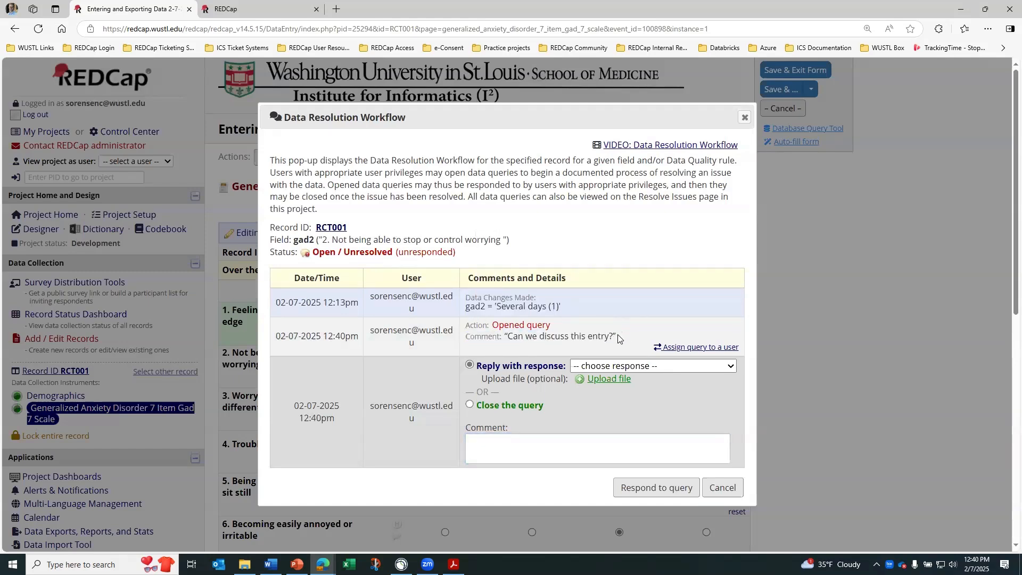
{"action": "left_click_drag", "start_coordinate": [618, 337], "coordinate": [465, 336]}
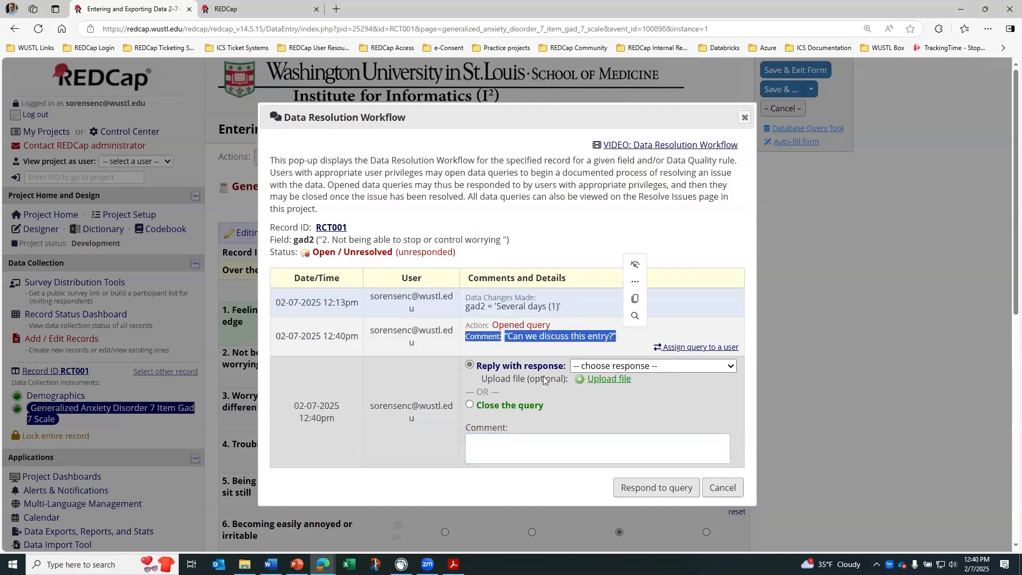
- Respond to the gad2 query with Verified - Confirmed correct (no error) and the comment "After discussing, we determined this value was correct."
{"action": "left_click", "coordinate": [489, 439]}
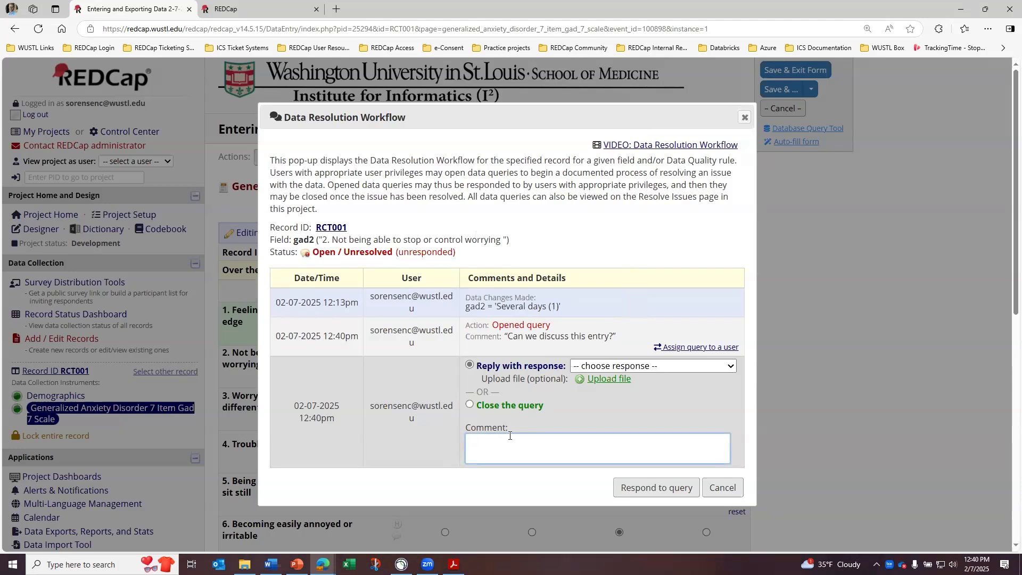
{"action": "type", "text": "After"}
{"action": "left_click", "coordinate": [623, 366]}
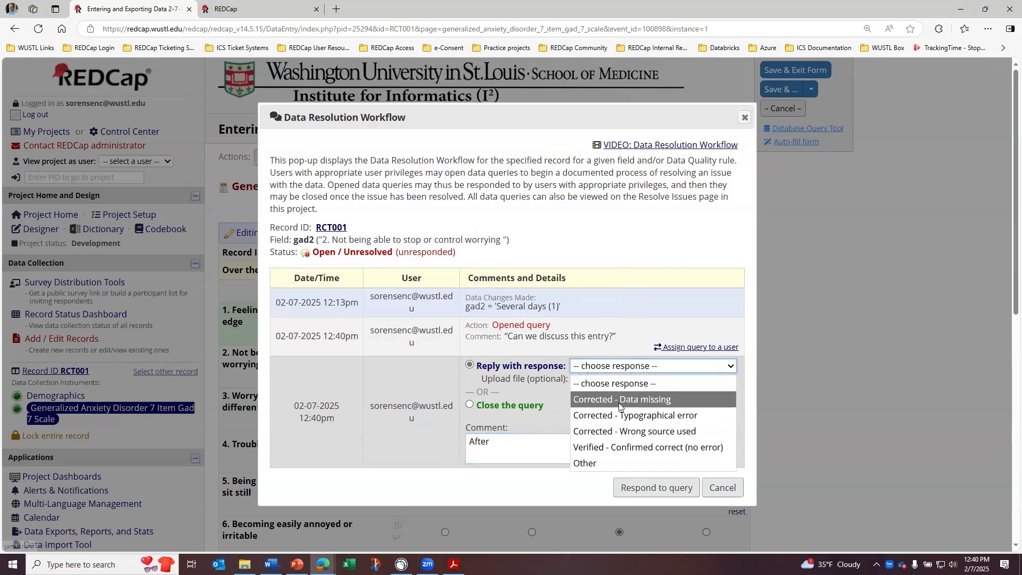
{"action": "left_click", "coordinate": [618, 452]}
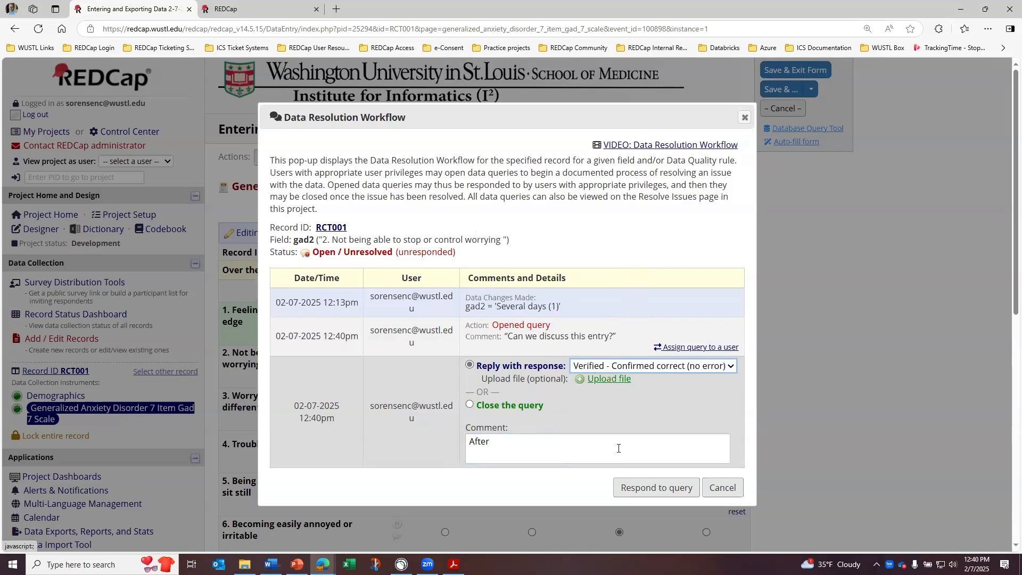
{"action": "left_click", "coordinate": [567, 436]}
{"action": "type", "text": "After"}
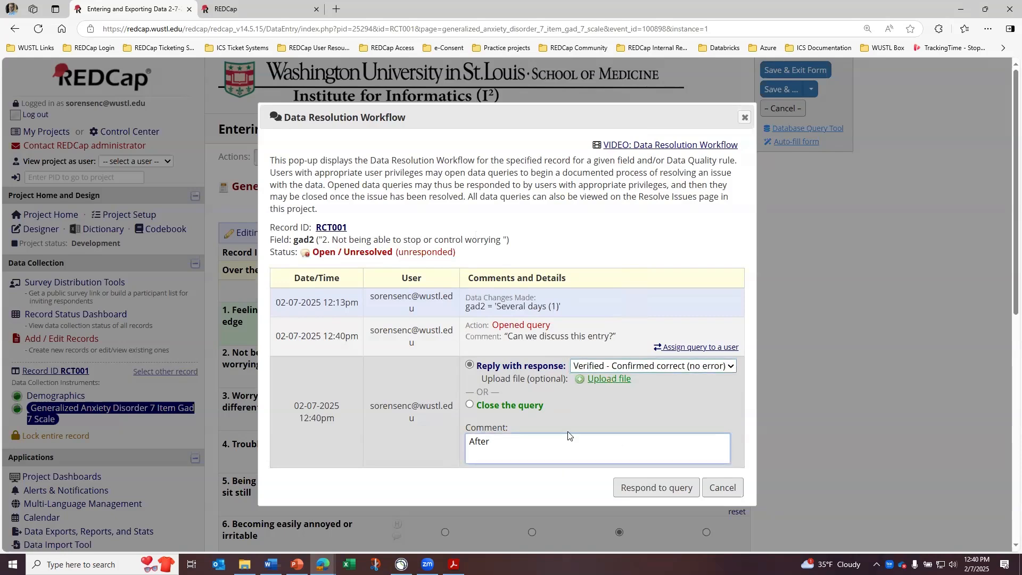
{"action": "type", "text": " discussing, we deter"}
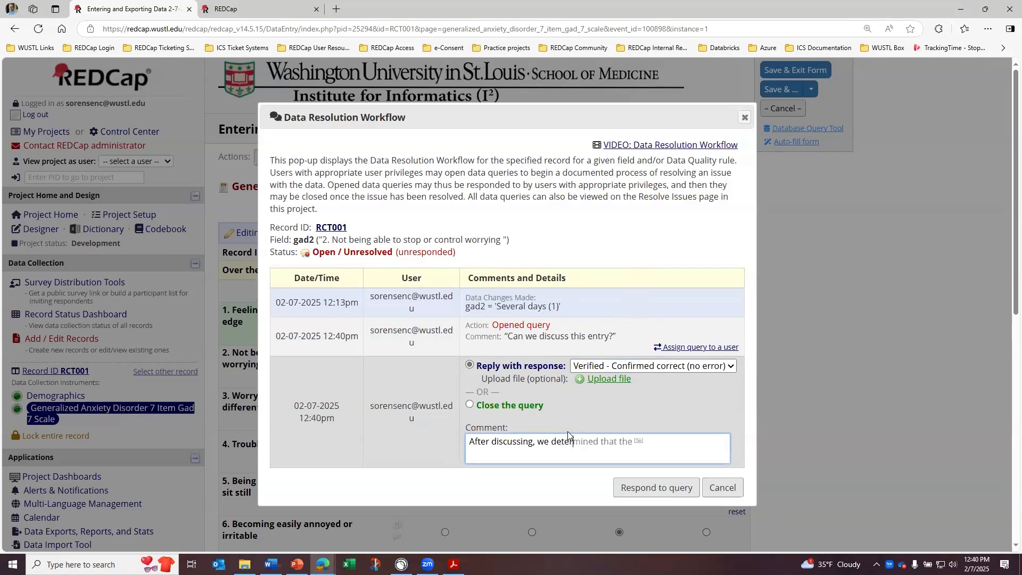
{"action": "type", "text": "mined this value was correct."}
{"action": "left_click", "coordinate": [638, 486]}
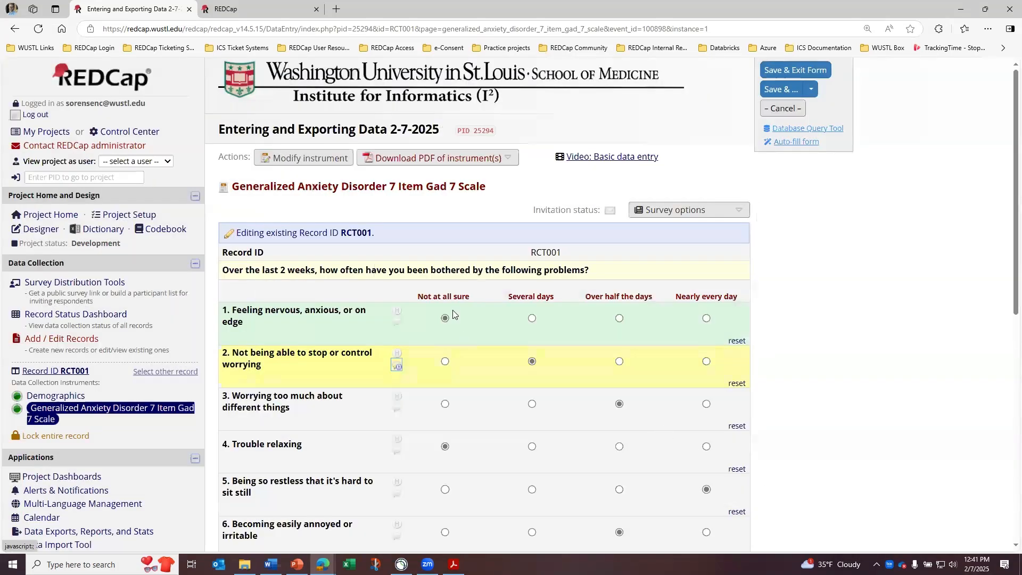
- Close the open gad2 query on RCT001 with the comment "Thank you!"
{"action": "left_click", "coordinate": [397, 366]}
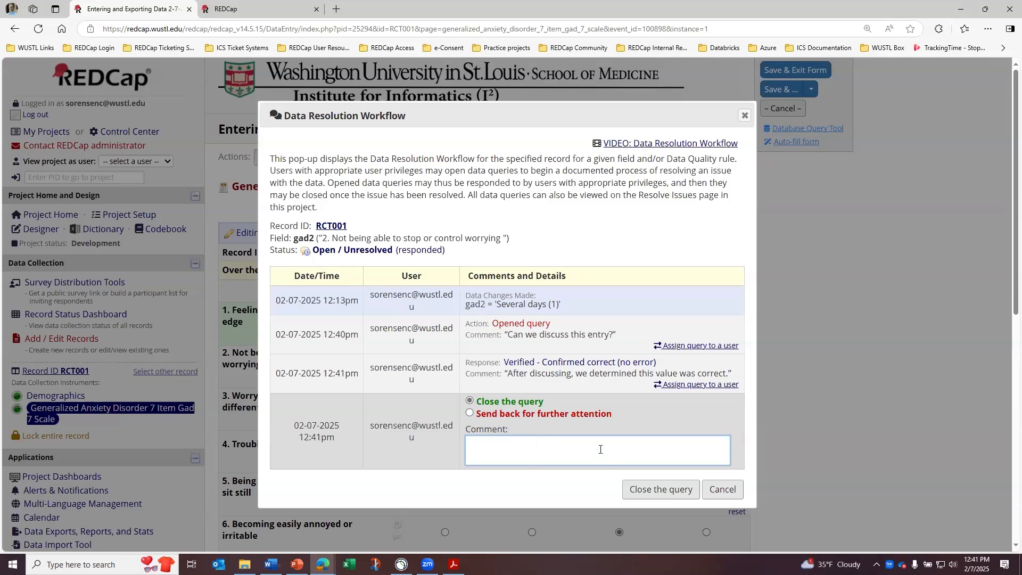
{"action": "left_click", "coordinate": [672, 490]}
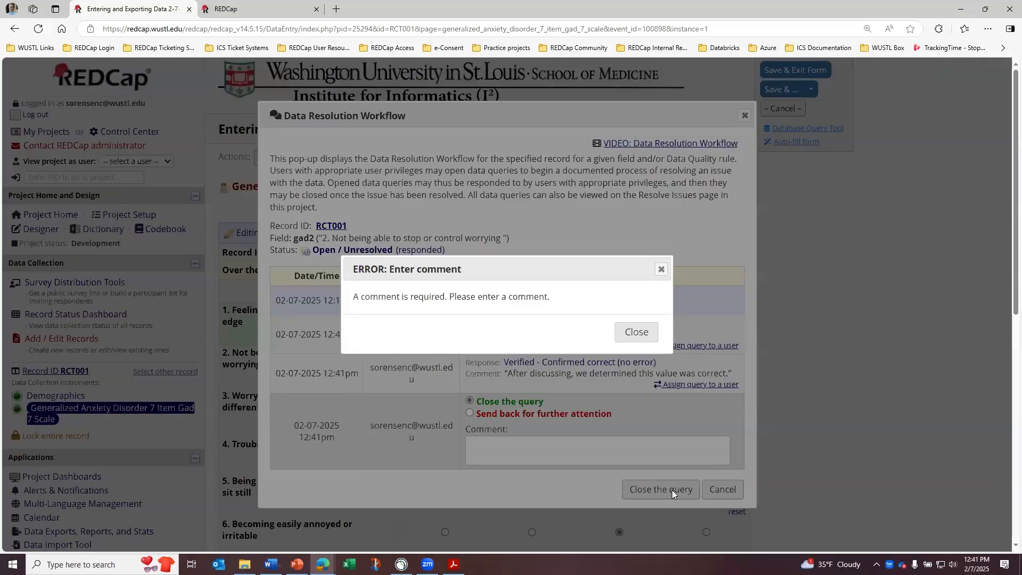
{"action": "left_click", "coordinate": [635, 332]}
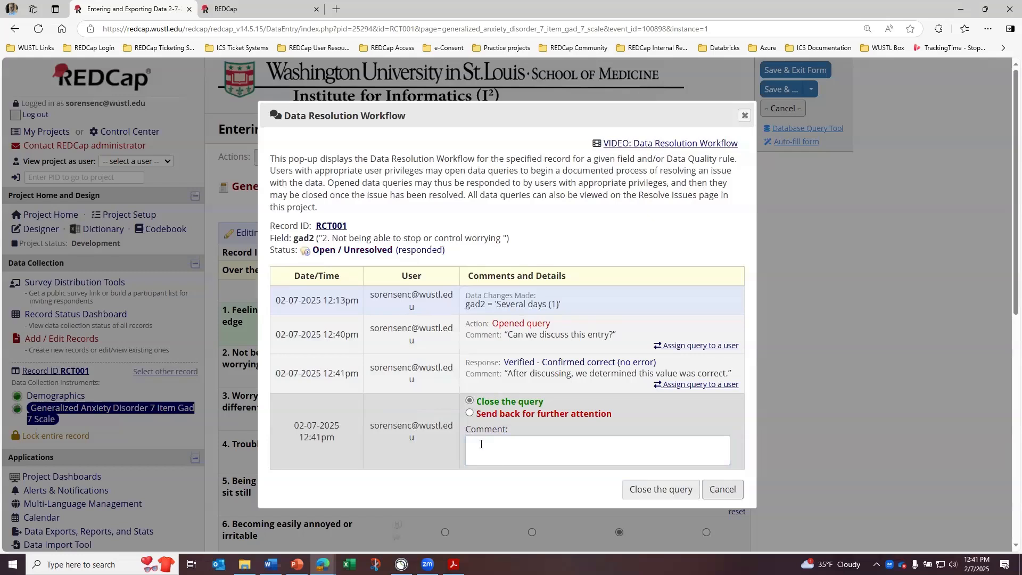
{"action": "left_click", "coordinate": [480, 444]}
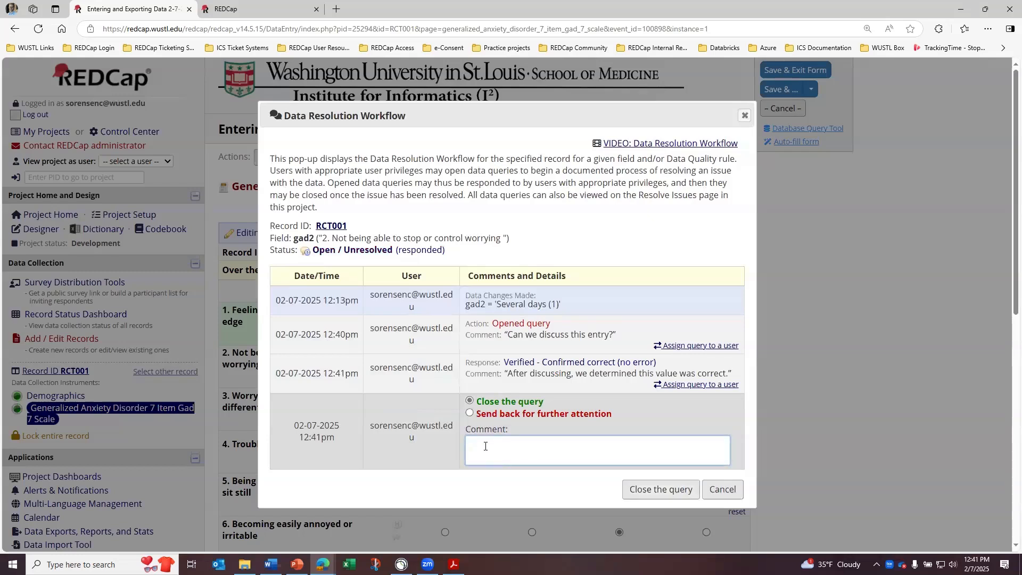
{"action": "type", "text": "Thnak"}
{"action": "key", "text": "BackSpace"}
{"action": "key", "text": "BackSpace"}
{"action": "key", "text": "BackSpace"}
{"action": "key", "text": "BackSpace"}
{"action": "type", "text": "hank you fo"}
{"action": "key", "text": "BackSpace"}
{"action": "key", "text": "BackSpace"}
{"action": "key", "text": "BackSpace"}
{"action": "type", "text": "!"}
{"action": "left_click", "coordinate": [664, 490]}
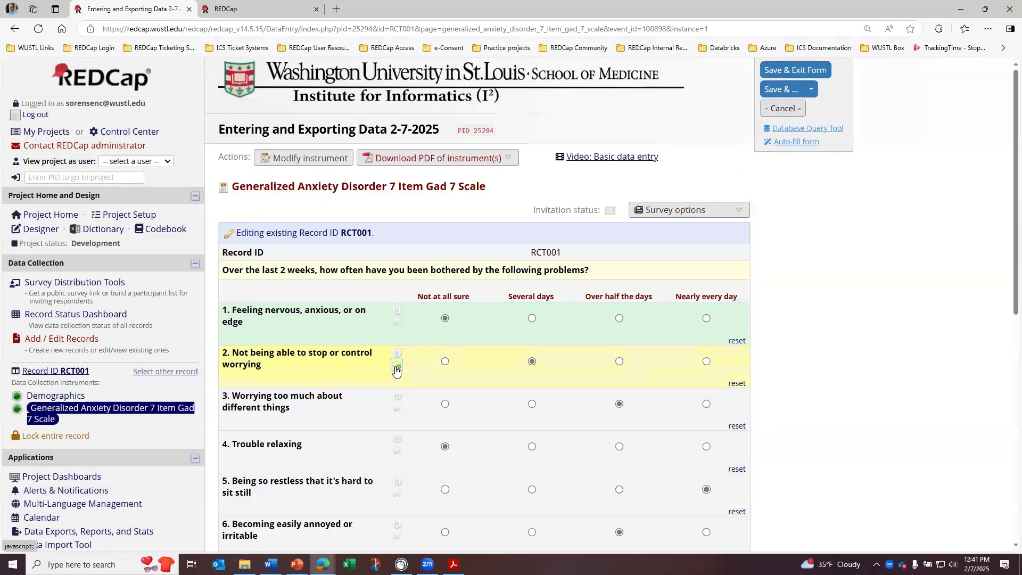
- Reopen the closed gad2 query to review its full history of users, actions and comments, leaving it closed
{"action": "left_click", "coordinate": [397, 366]}
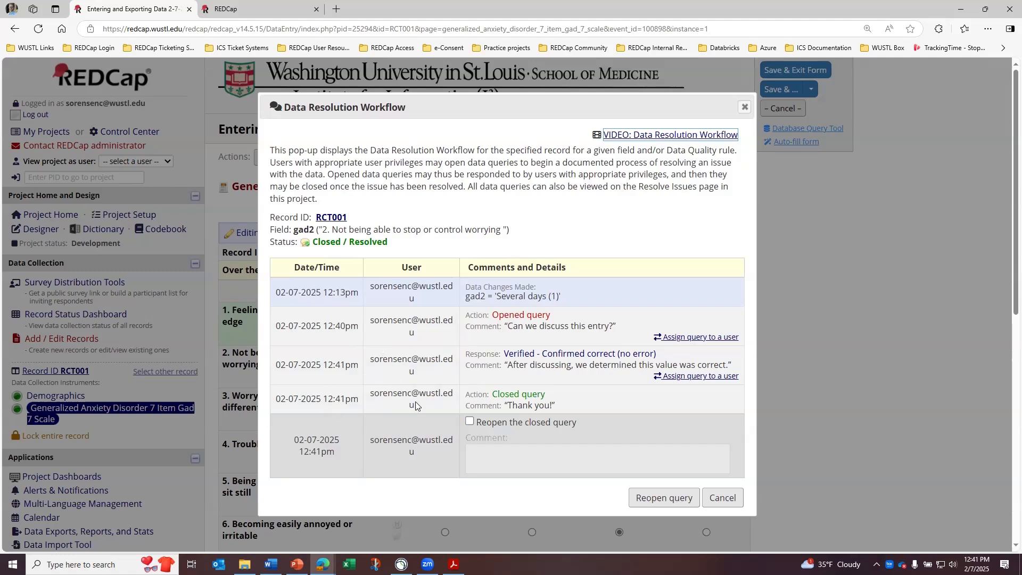
{"action": "left_click_drag", "start_coordinate": [367, 326], "coordinate": [425, 349]}
{"action": "left_click_drag", "start_coordinate": [374, 394], "coordinate": [413, 406]}
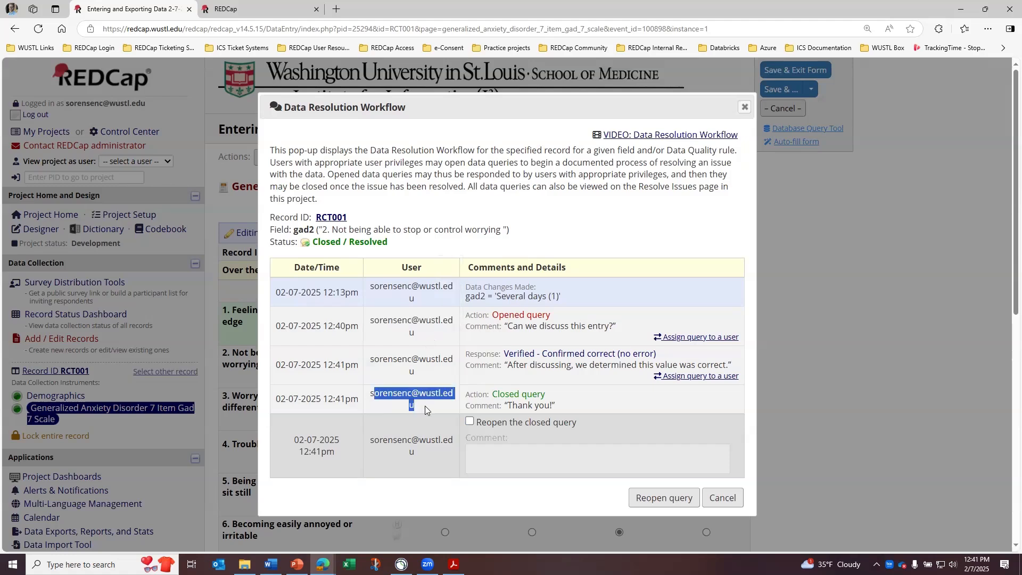
{"action": "left_click", "coordinate": [401, 416]}
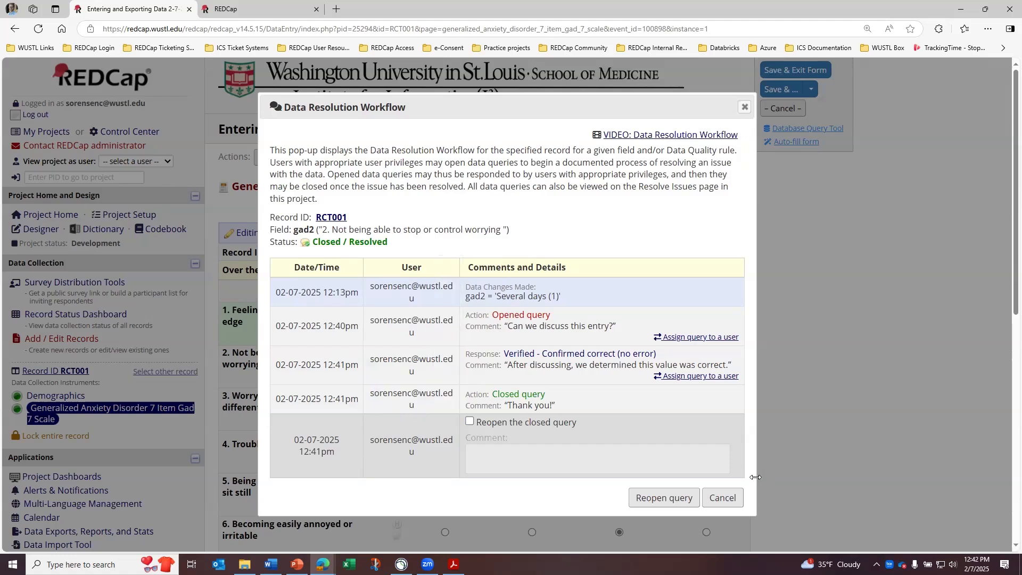
{"action": "left_click", "coordinate": [724, 502]}
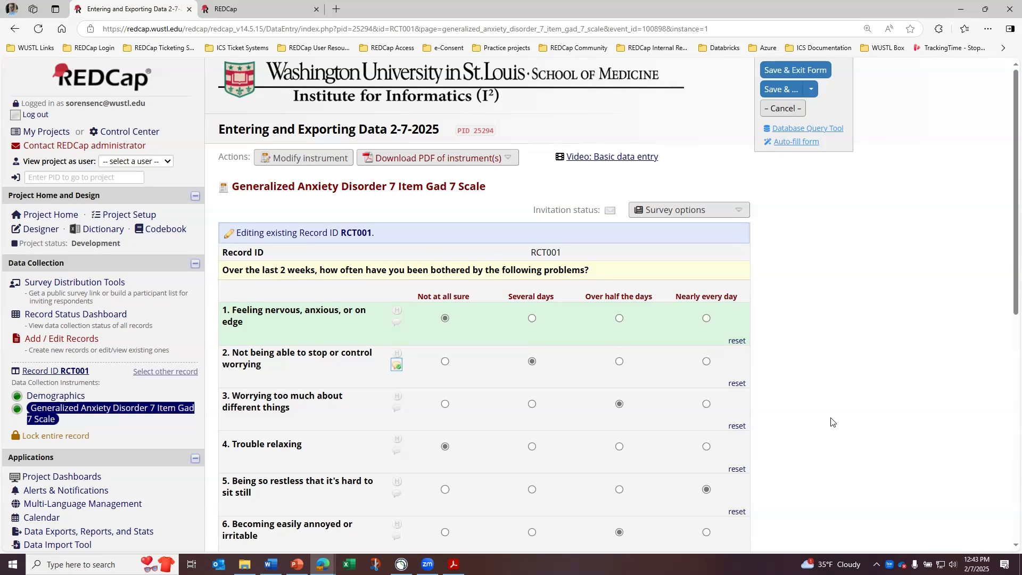
- Open the project's User Rights and start adding the REDCap HelpDesk account with custom rights
{"action": "scroll", "coordinate": [832, 421], "scroll_direction": "down", "scroll_amount": 3}
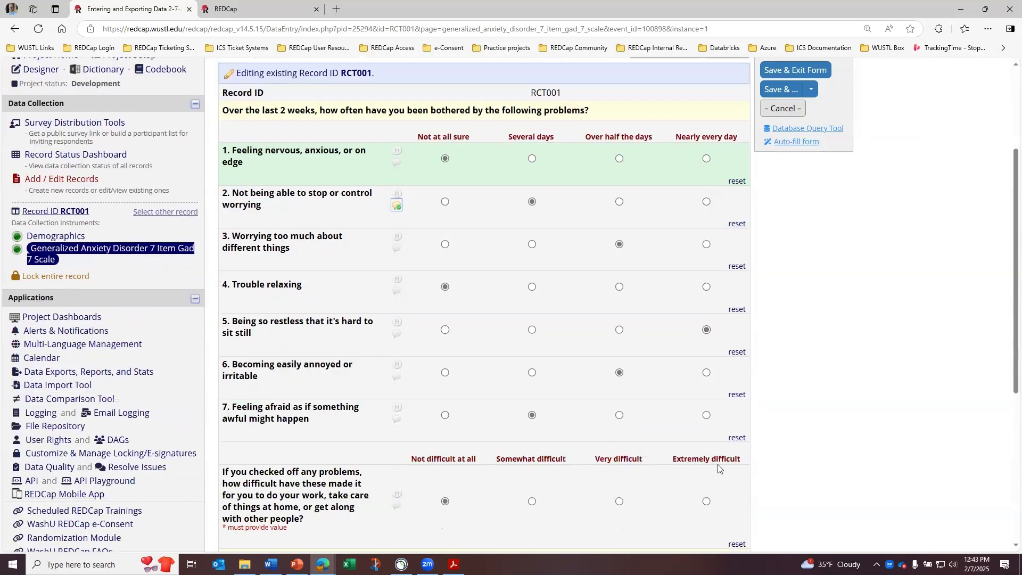
{"action": "left_click", "coordinate": [58, 441]}
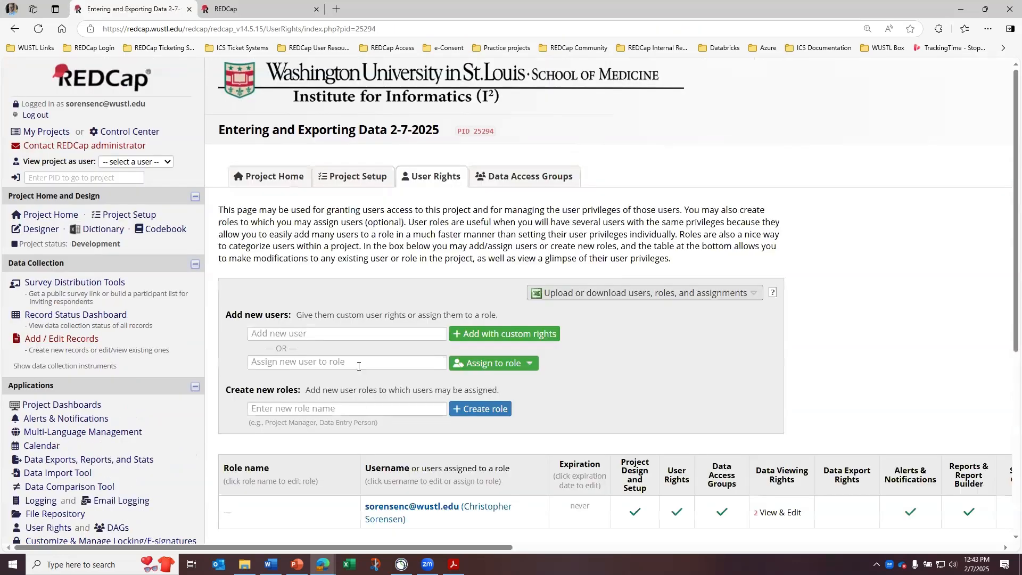
{"action": "left_click", "coordinate": [362, 334]}
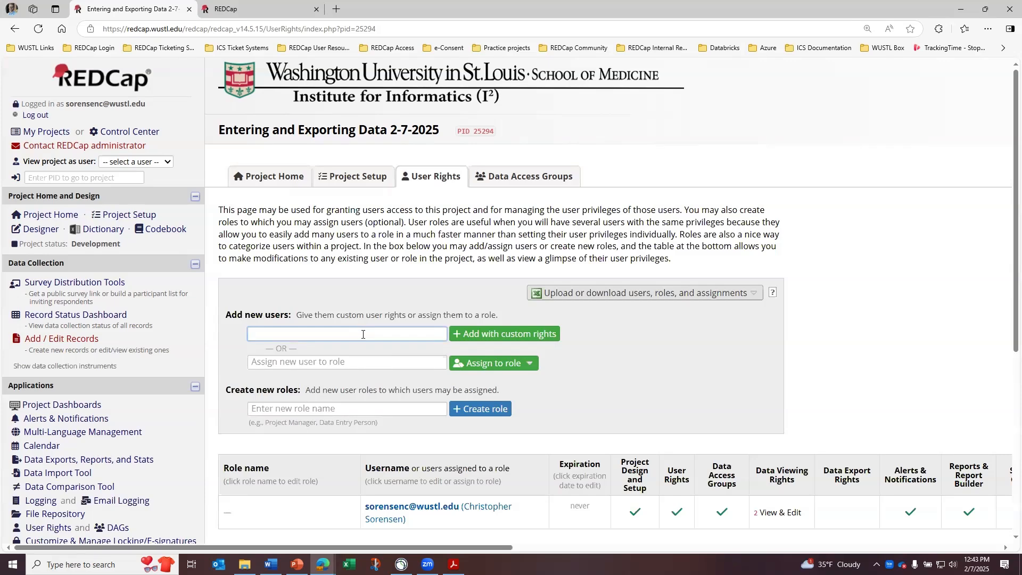
{"action": "type", "text": "redcap"}
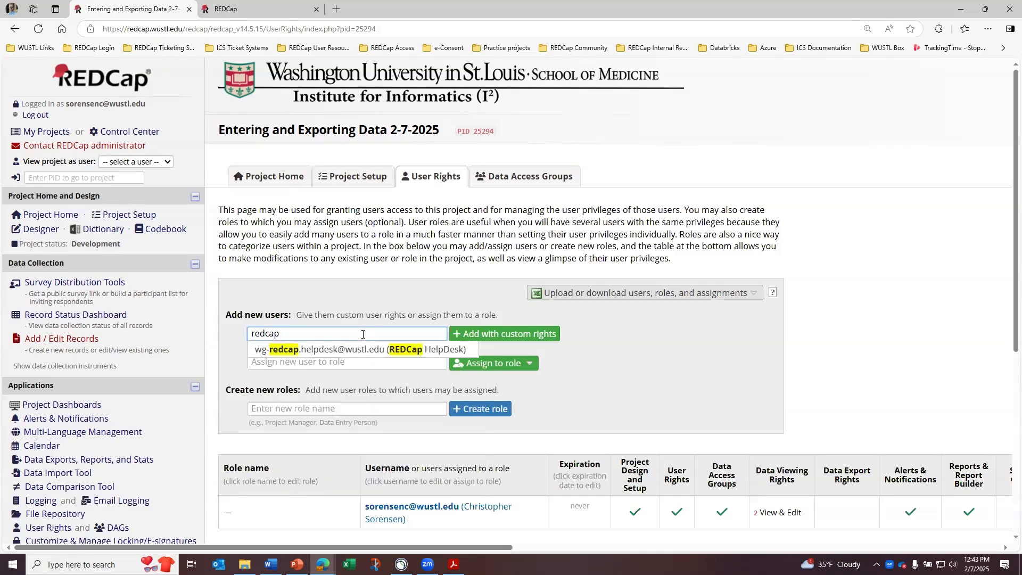
{"action": "left_click", "coordinate": [346, 351]}
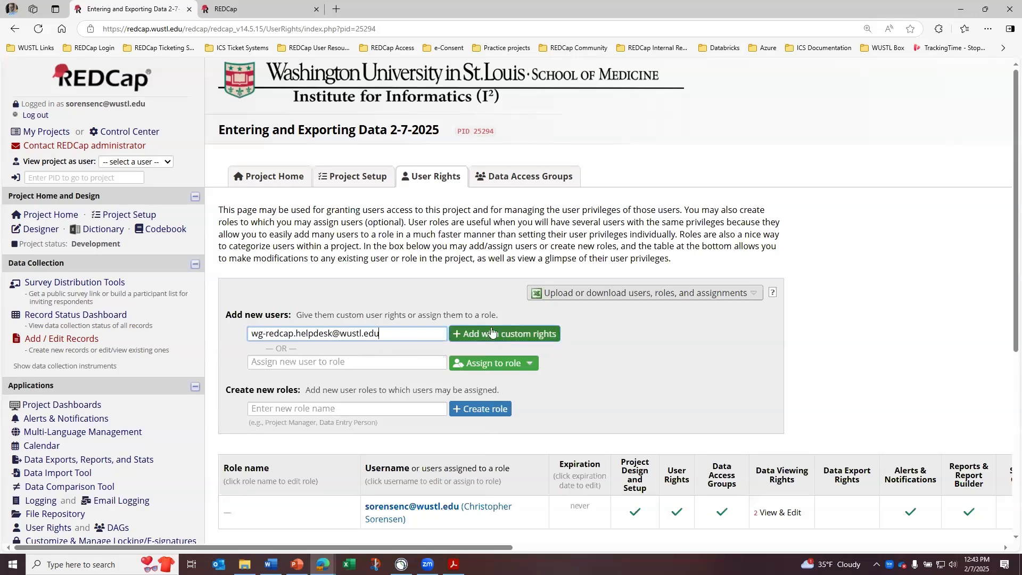
{"action": "left_click", "coordinate": [489, 334]}
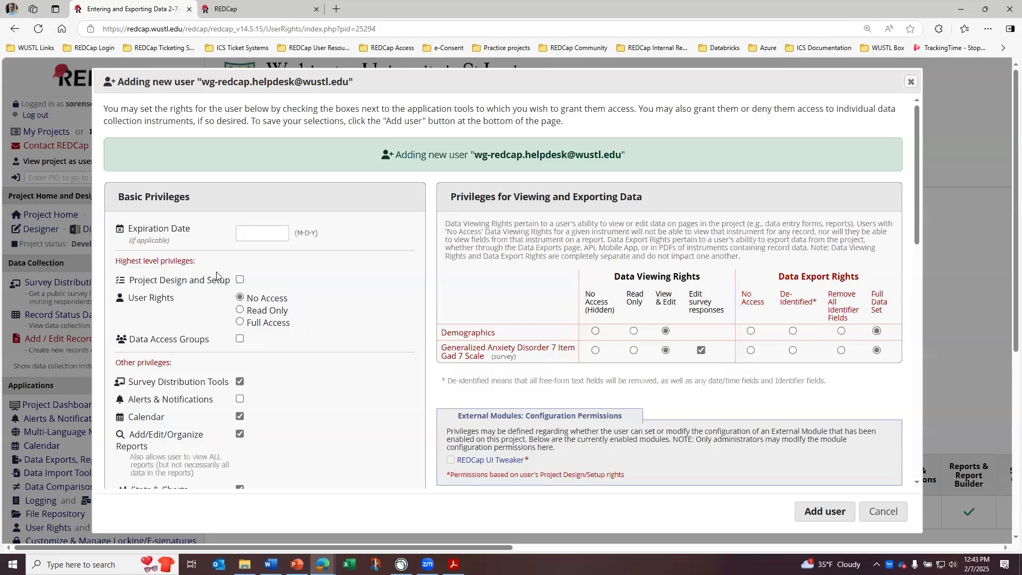
- Review the new user's basic privileges and grant the Rename Records right
{"action": "scroll", "coordinate": [324, 352], "scroll_direction": "down", "scroll_amount": 2}
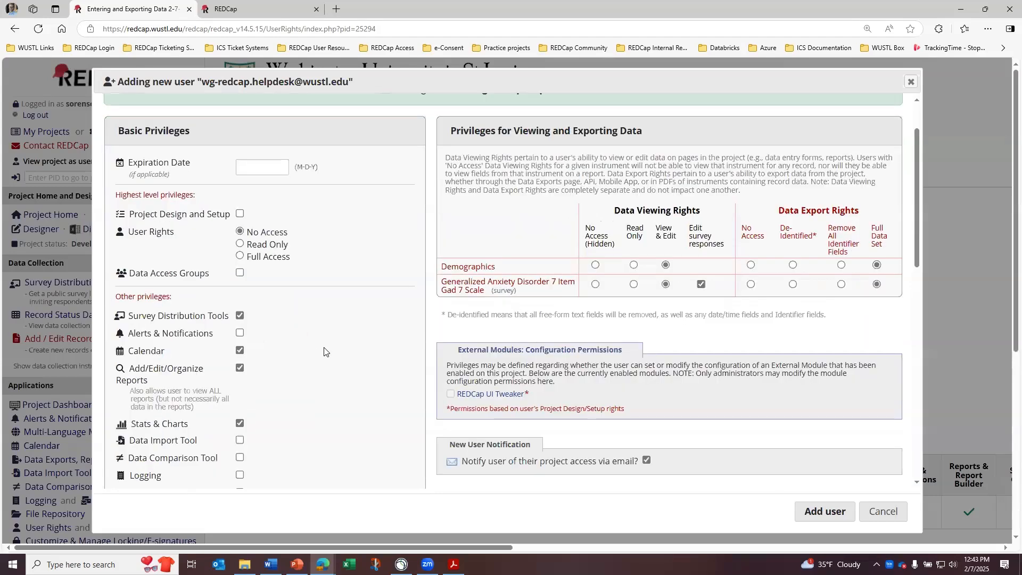
{"action": "scroll", "coordinate": [324, 351], "scroll_direction": "down", "scroll_amount": 10}
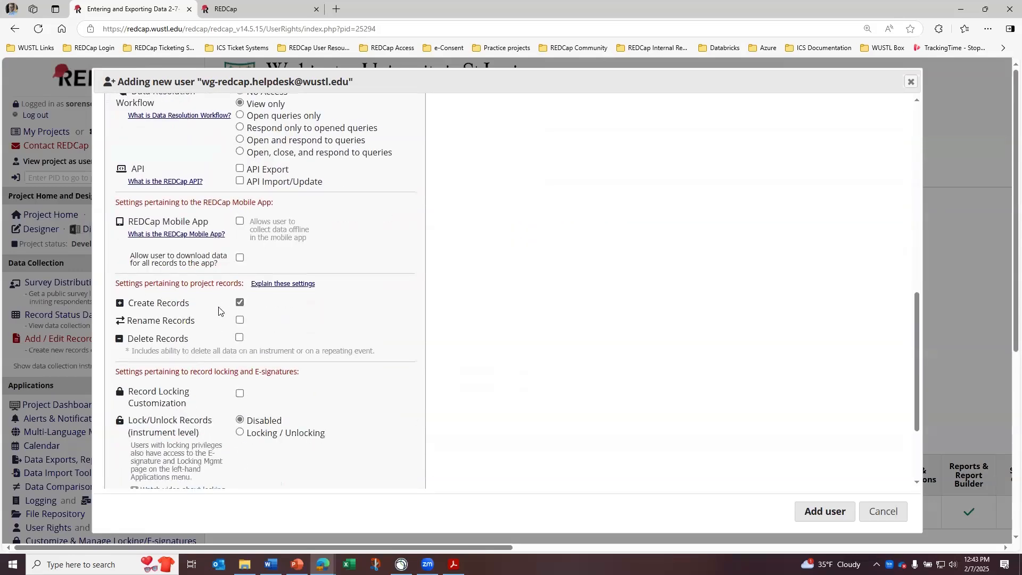
{"action": "left_click", "coordinate": [239, 320]}
{"action": "scroll", "coordinate": [541, 333], "scroll_direction": "up", "scroll_amount": 7}
{"action": "scroll", "coordinate": [542, 333], "scroll_direction": "up", "scroll_amount": 3}
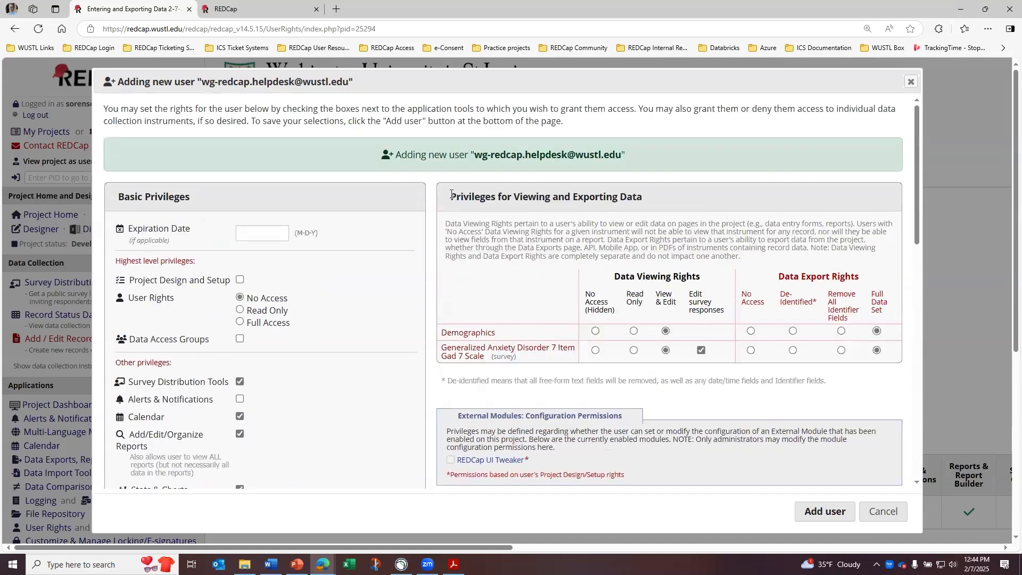
- Set the new user's data viewing rights for the Generalized Anxiety Disorder scale to Read Only, without Edit survey responses
{"action": "left_click_drag", "start_coordinate": [452, 195], "coordinate": [642, 198]}
{"action": "left_click", "coordinate": [648, 198]}
{"action": "left_click", "coordinate": [633, 350]}
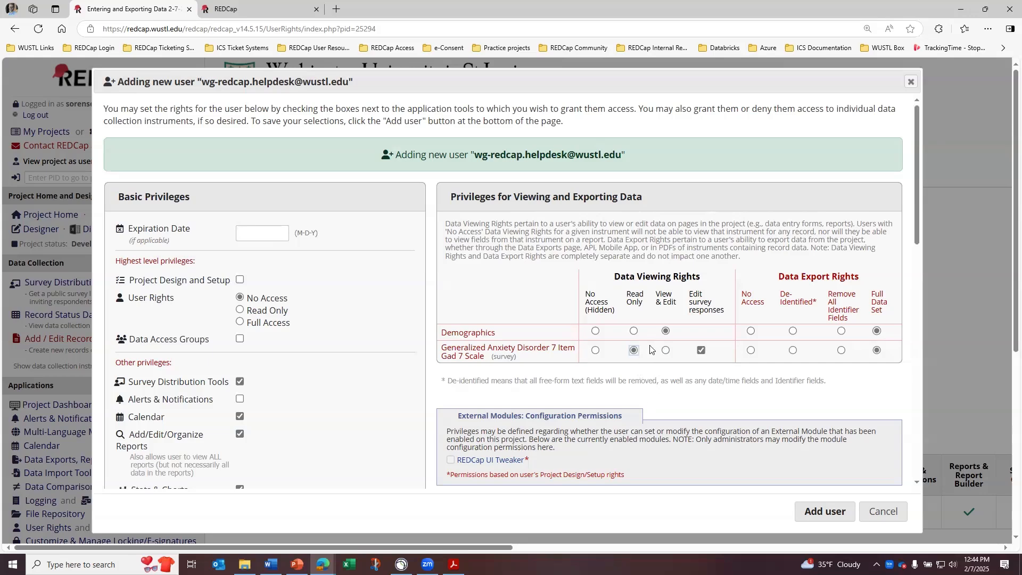
{"action": "left_click", "coordinate": [701, 351]}
- Set export rights to De-Identified for Demographics and Full Data Set for the Generalized Anxiety Disorder scale, and add the user
{"action": "left_click", "coordinate": [751, 350]}
{"action": "left_click", "coordinate": [793, 351]}
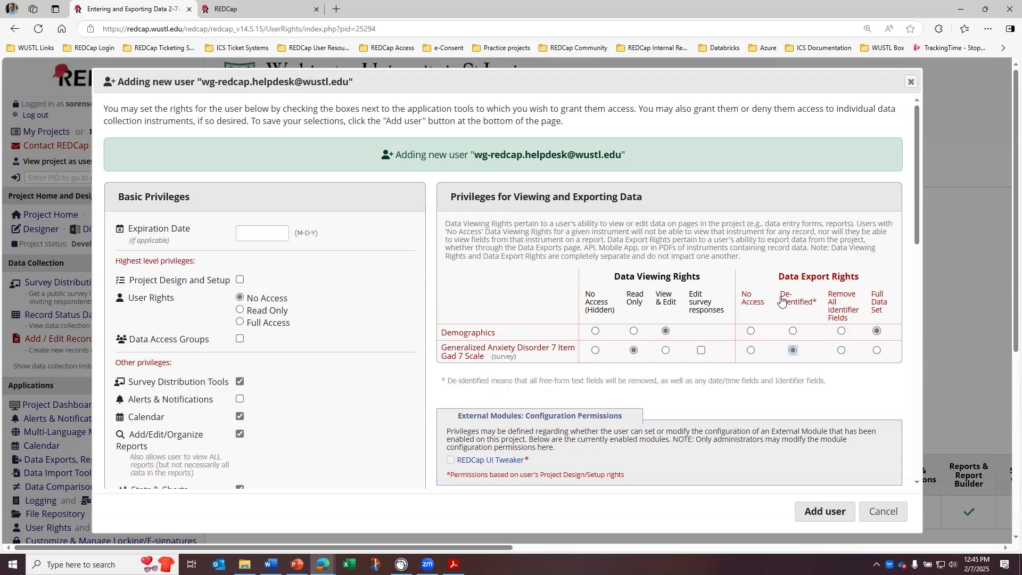
{"action": "left_click", "coordinate": [798, 298]}
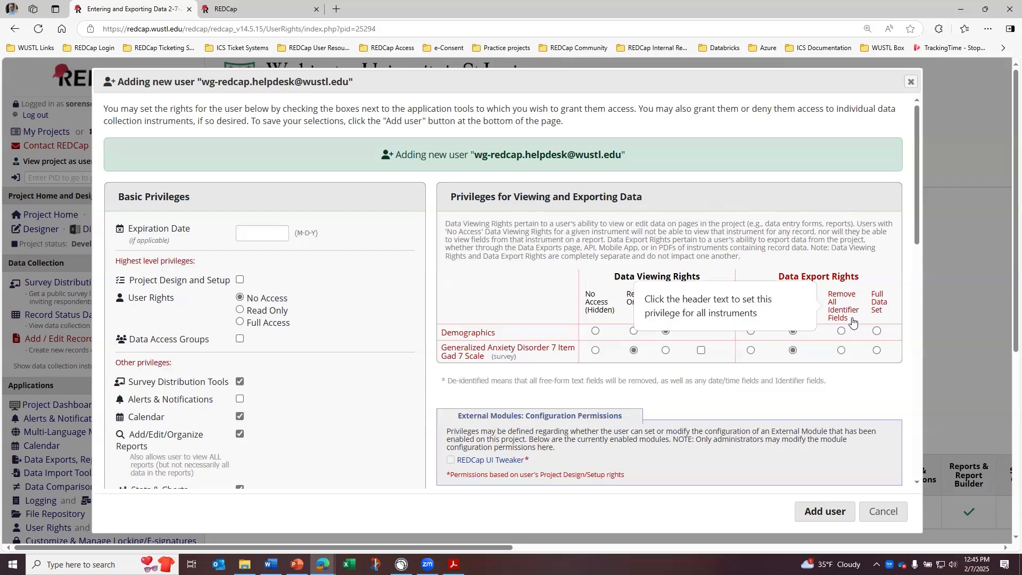
{"action": "left_click", "coordinate": [841, 350]}
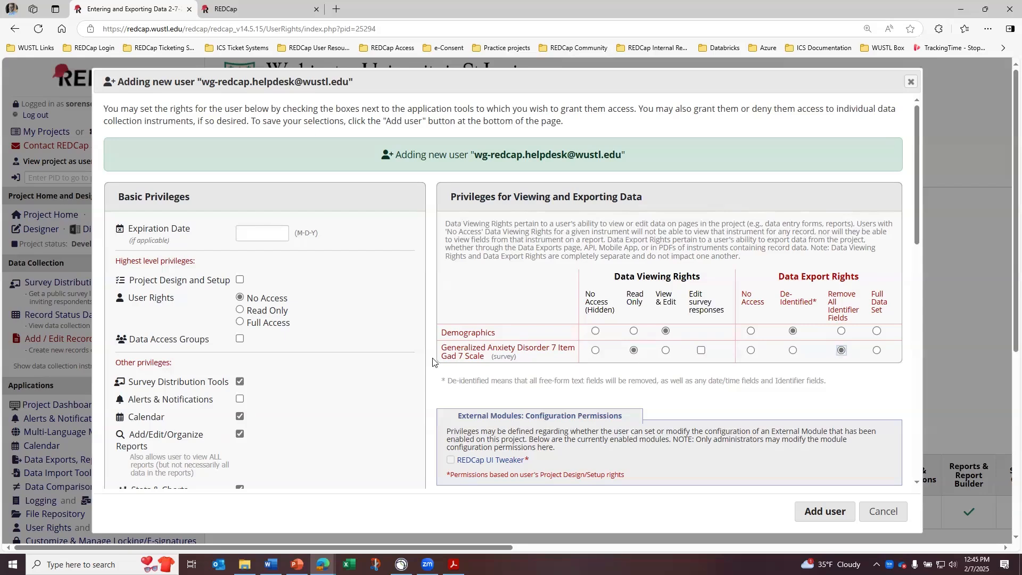
{"action": "left_click", "coordinate": [876, 351]}
{"action": "scroll", "coordinate": [763, 413], "scroll_direction": "down", "scroll_amount": 2}
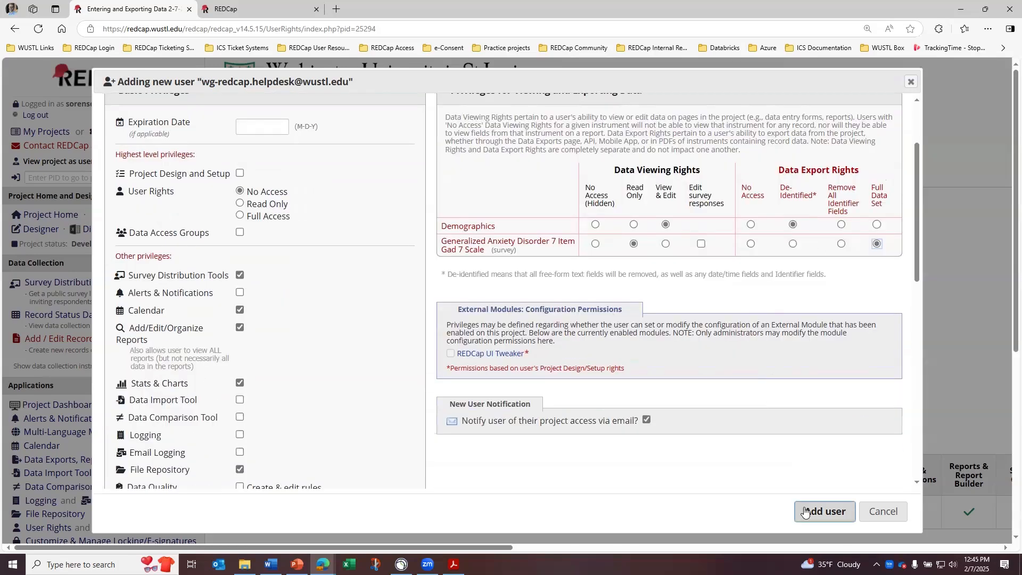
{"action": "left_click", "coordinate": [804, 511]}
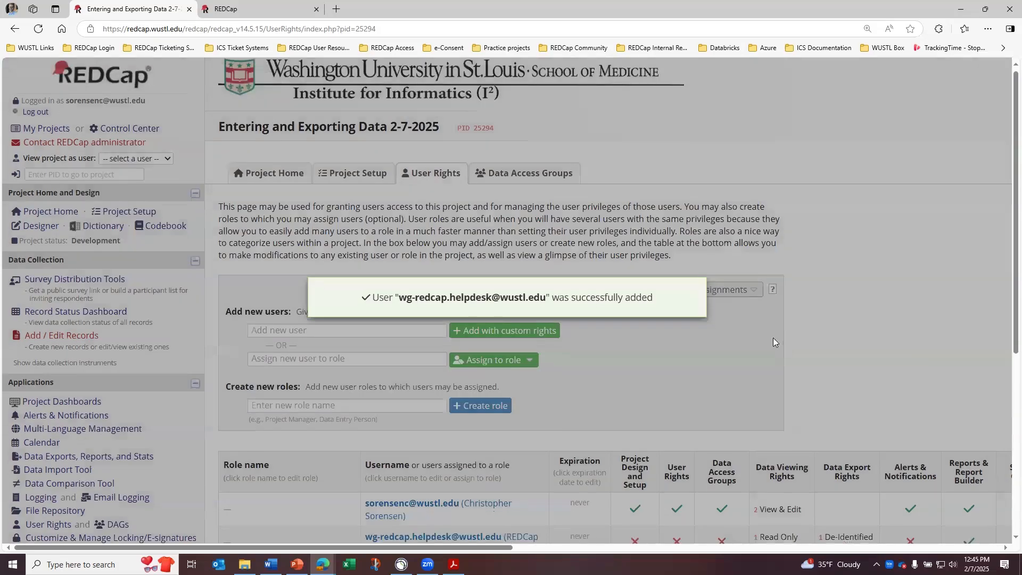
- Open the REDCap HelpDesk user's privileges from the user table to review the viewing and export rights, making no changes
{"action": "scroll", "coordinate": [370, 501], "scroll_direction": "down", "scroll_amount": 2}
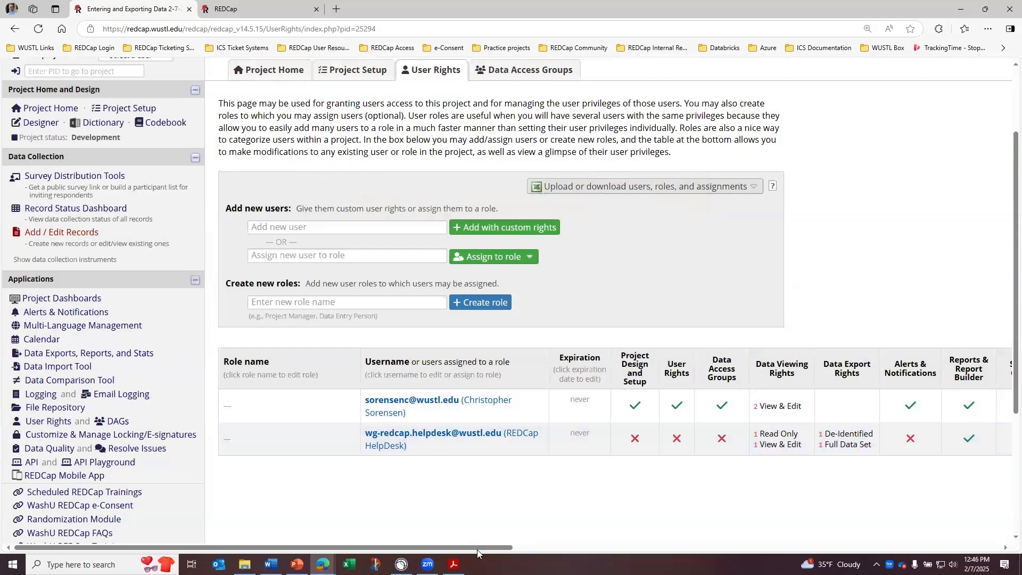
{"action": "mouse_move", "coordinate": [478, 546]}
{"action": "left_mouse_down"}
{"action": "mouse_move", "coordinate": [981, 522]}
{"action": "mouse_move", "coordinate": [479, 543]}
{"action": "left_mouse_up"}
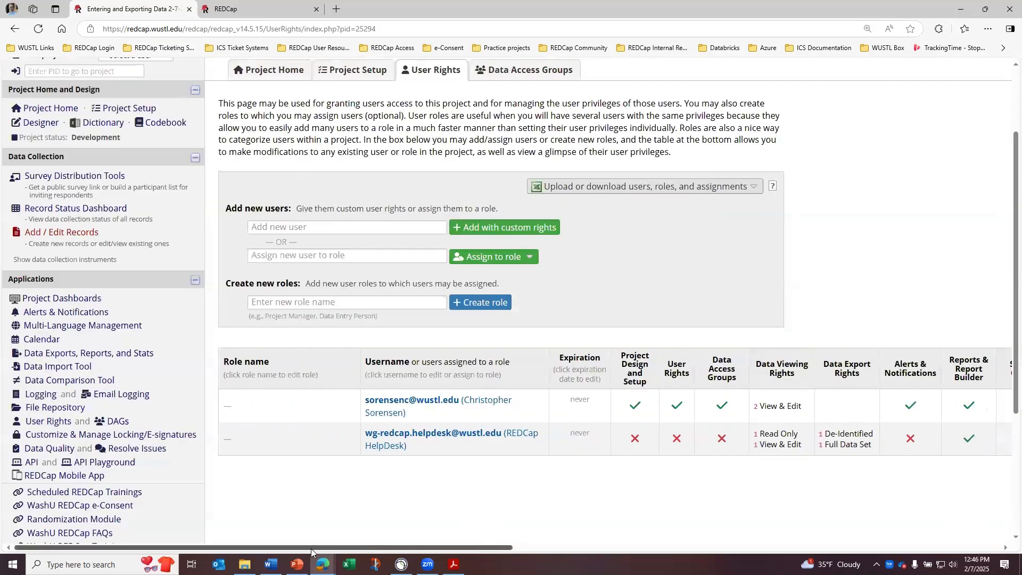
{"action": "left_click", "coordinate": [465, 436]}
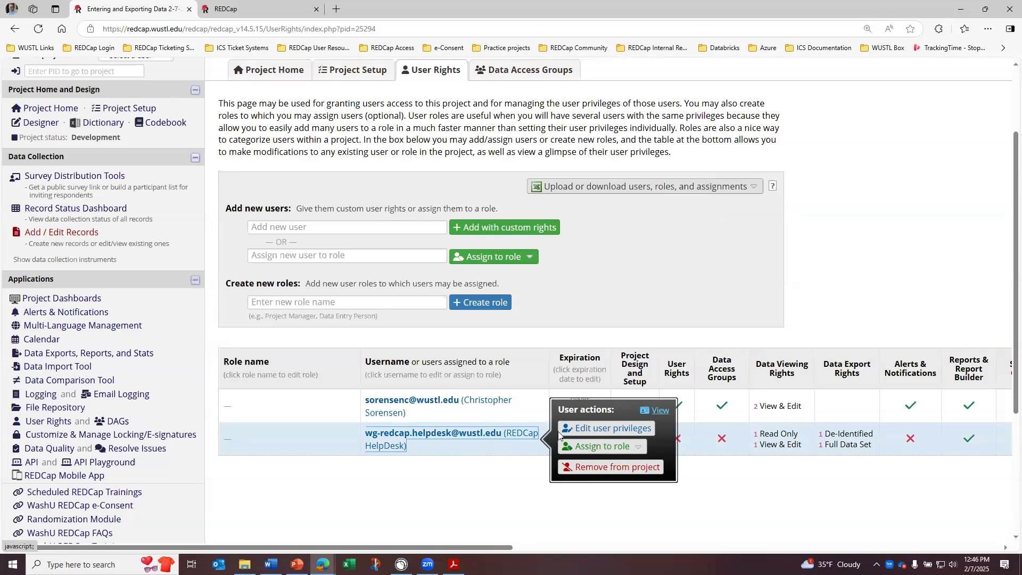
{"action": "left_click", "coordinate": [586, 433]}
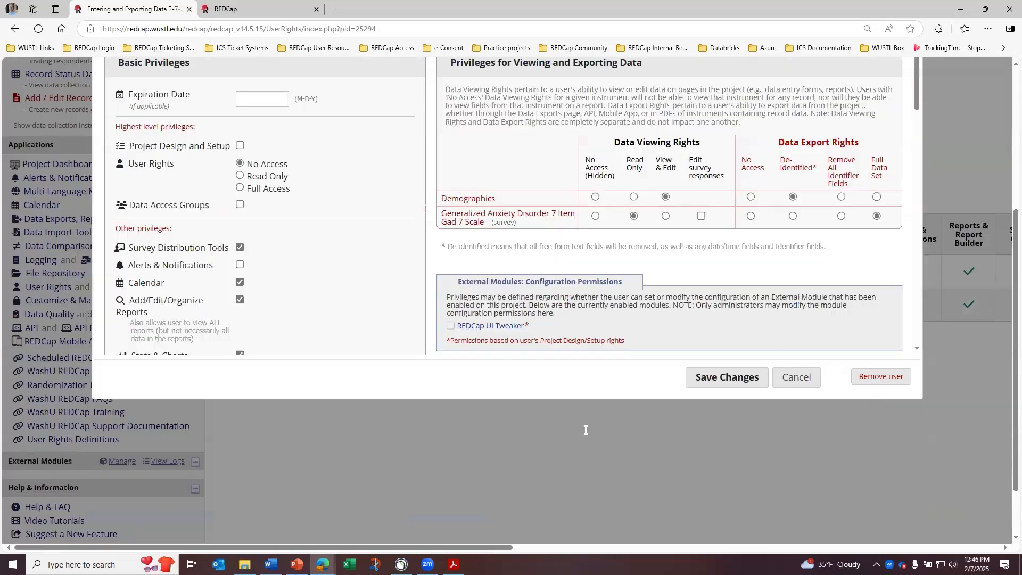
{"action": "scroll", "coordinate": [587, 434], "scroll_direction": "up", "scroll_amount": 3}
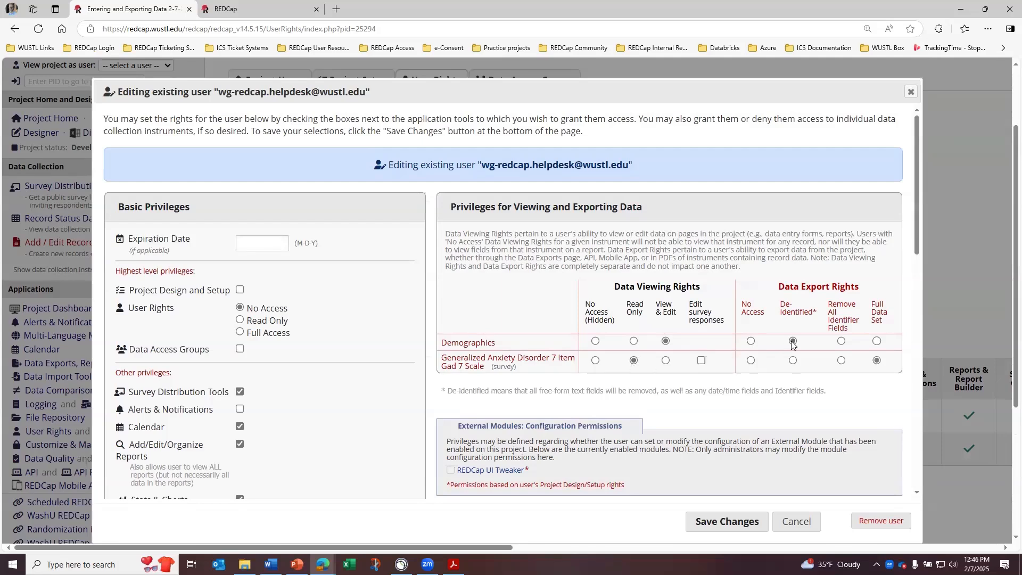
{"action": "left_click", "coordinate": [795, 521]}
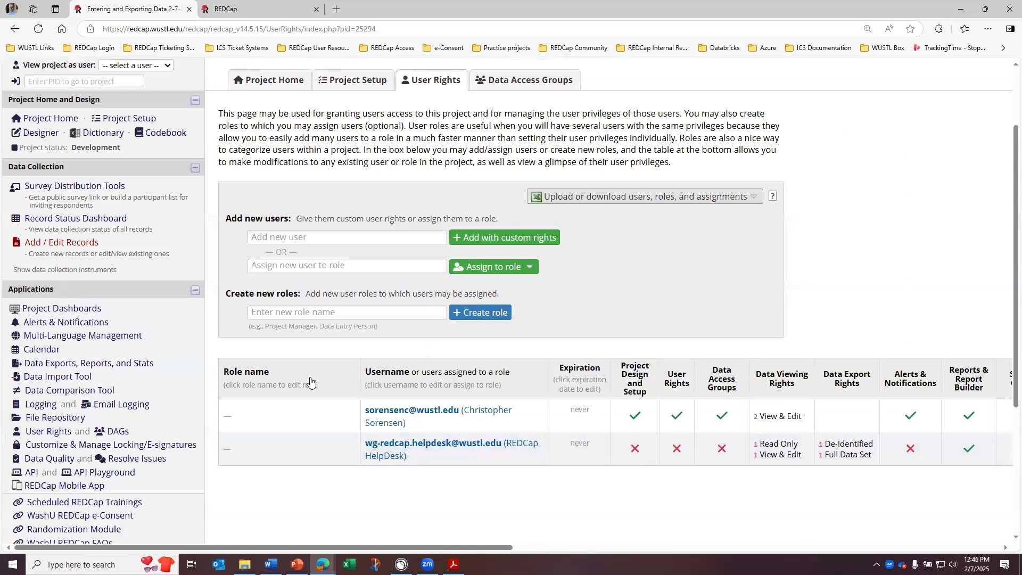
- Try to view the project as the REDCap HelpDesk user from the User Rights page
{"action": "scroll", "coordinate": [307, 376], "scroll_direction": "up", "scroll_amount": 3}
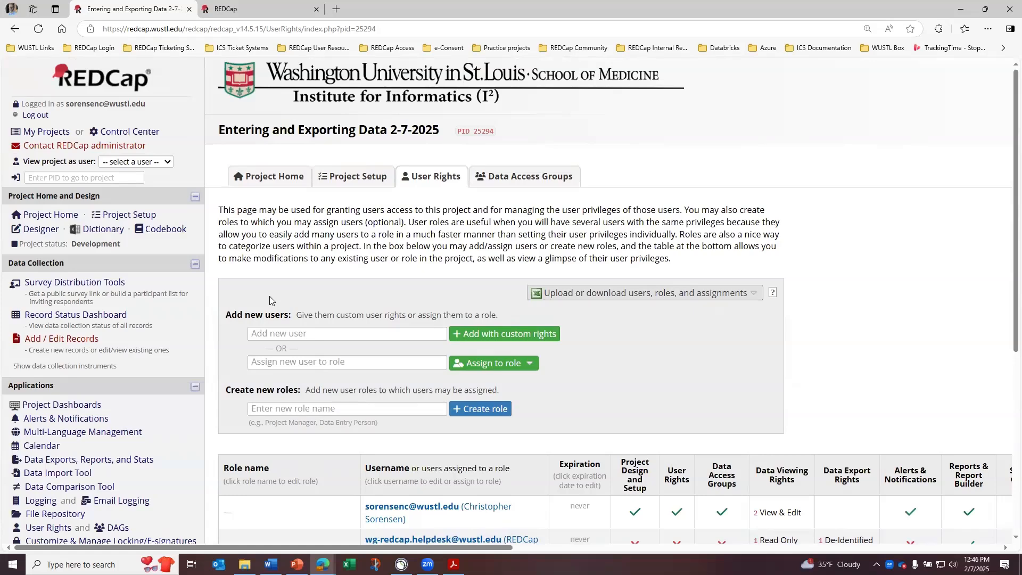
{"action": "left_click", "coordinate": [120, 159]}
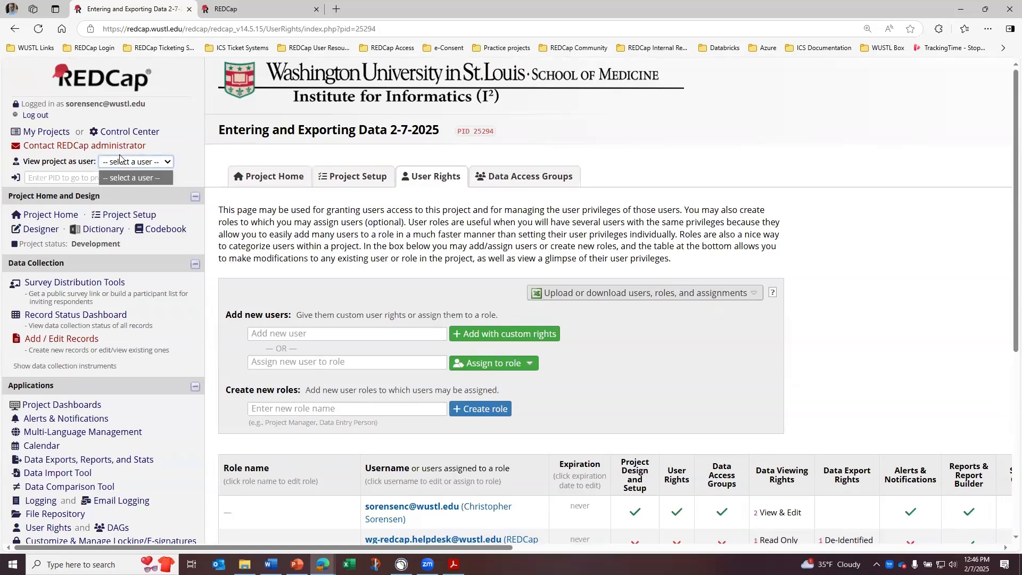
{"action": "left_click", "coordinate": [126, 174]}
{"action": "scroll", "coordinate": [415, 271], "scroll_direction": "down", "scroll_amount": 4}
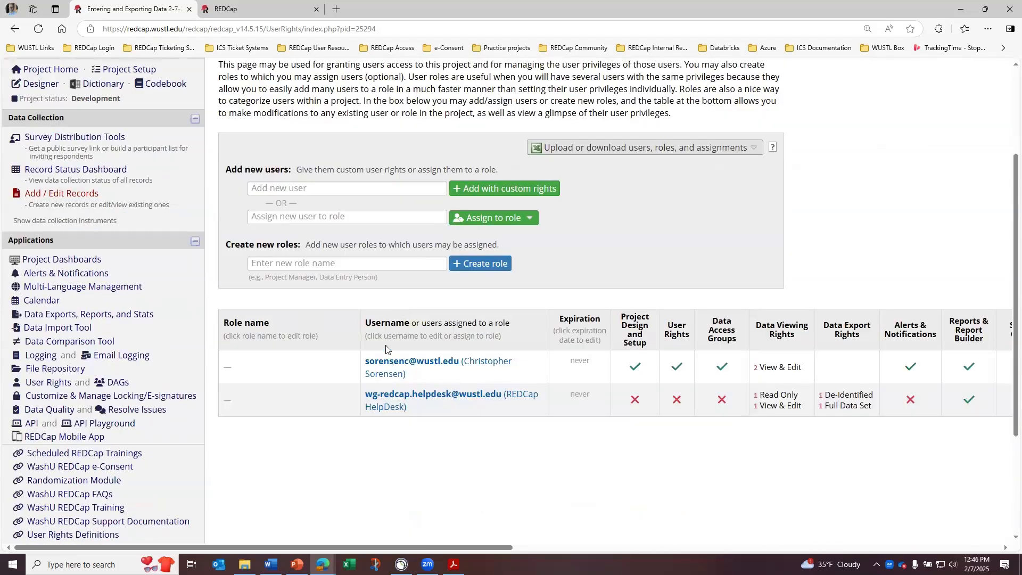
{"action": "left_click", "coordinate": [423, 334]}
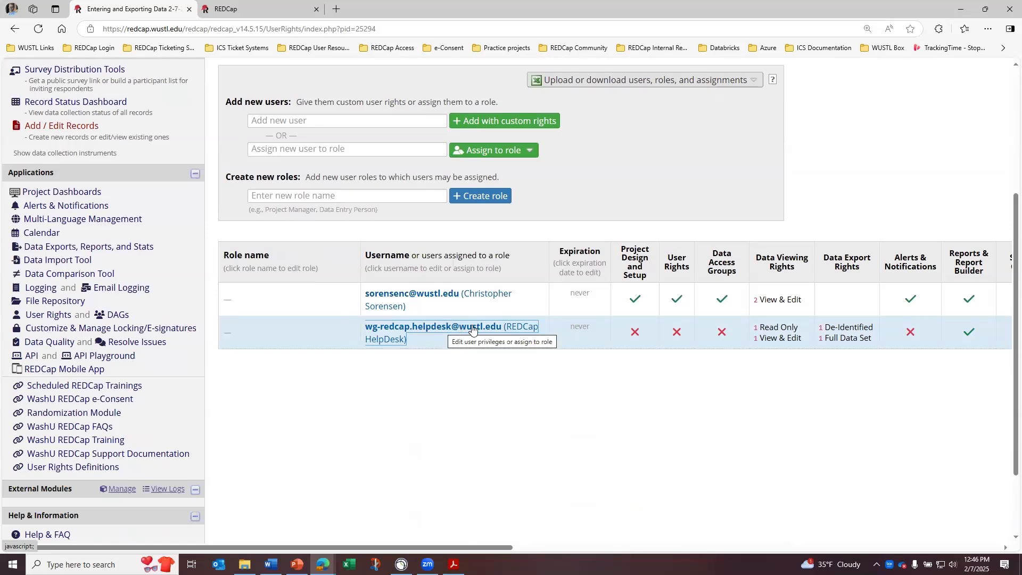
{"action": "scroll", "coordinate": [432, 354], "scroll_direction": "up", "scroll_amount": 4}
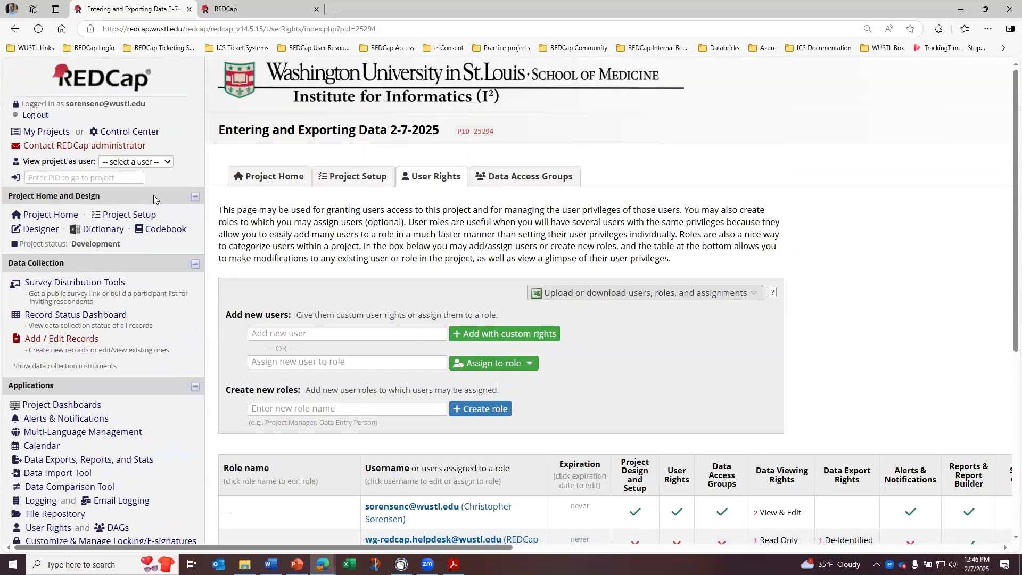
{"action": "left_click", "coordinate": [145, 163]}
{"action": "left_click", "coordinate": [135, 179]}
{"action": "scroll", "coordinate": [322, 288], "scroll_direction": "down", "scroll_amount": 1}
{"action": "scroll", "coordinate": [327, 305], "scroll_direction": "down", "scroll_amount": 2}
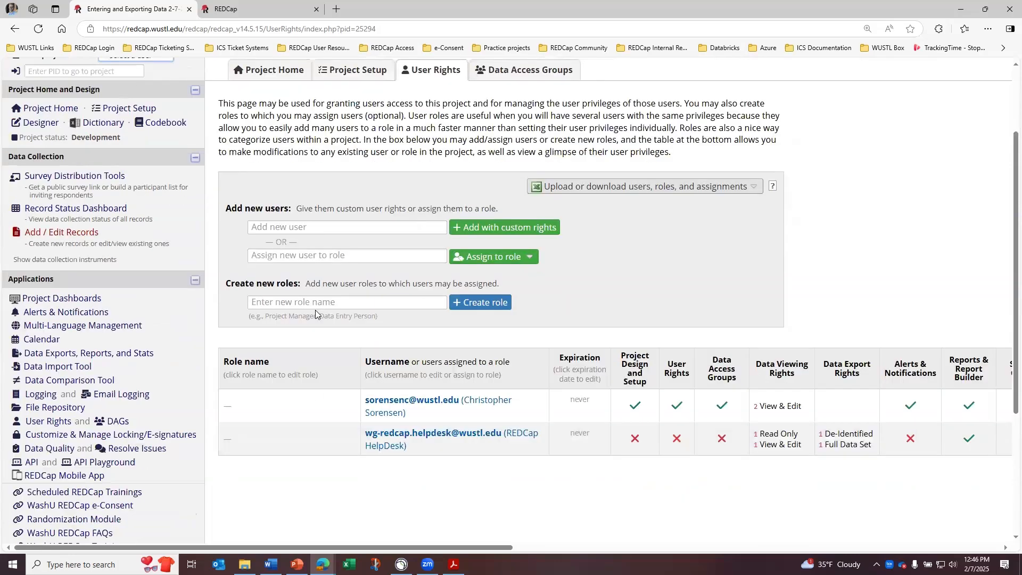
{"action": "scroll", "coordinate": [315, 309], "scroll_direction": "up", "scroll_amount": 1}
- Open record RCT013's completed Generalized Anxiety Disorder survey response from the Record Status Dashboard and check its edit options
{"action": "left_click", "coordinate": [118, 265]}
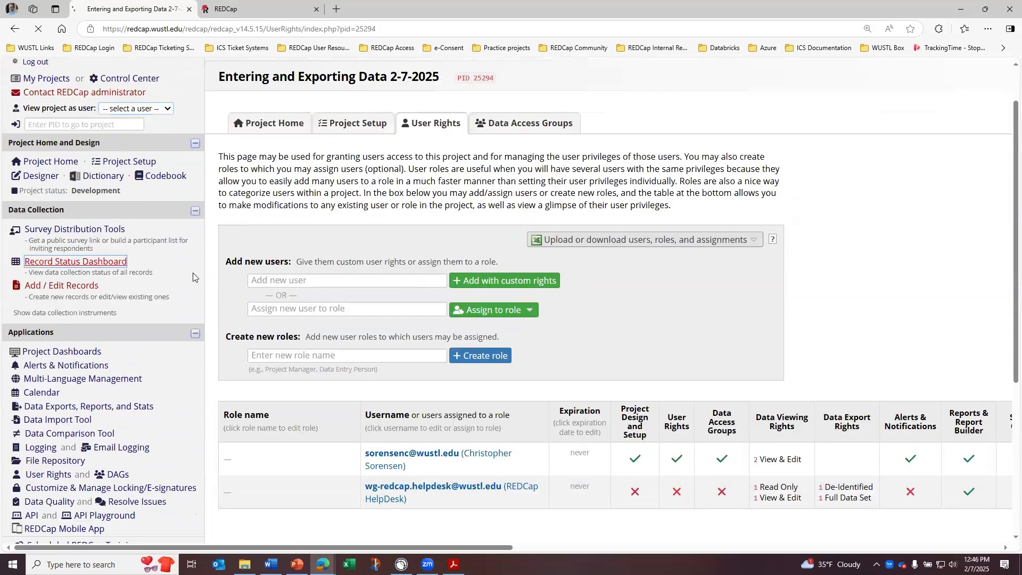
{"action": "scroll", "coordinate": [367, 374], "scroll_direction": "down", "scroll_amount": 2}
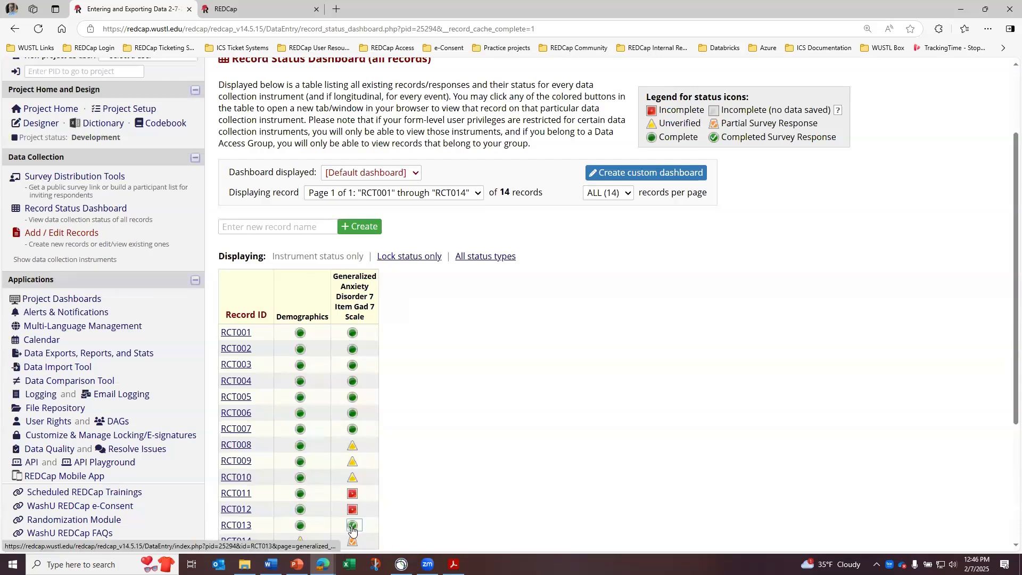
{"action": "scroll", "coordinate": [388, 492], "scroll_direction": "down", "scroll_amount": 1}
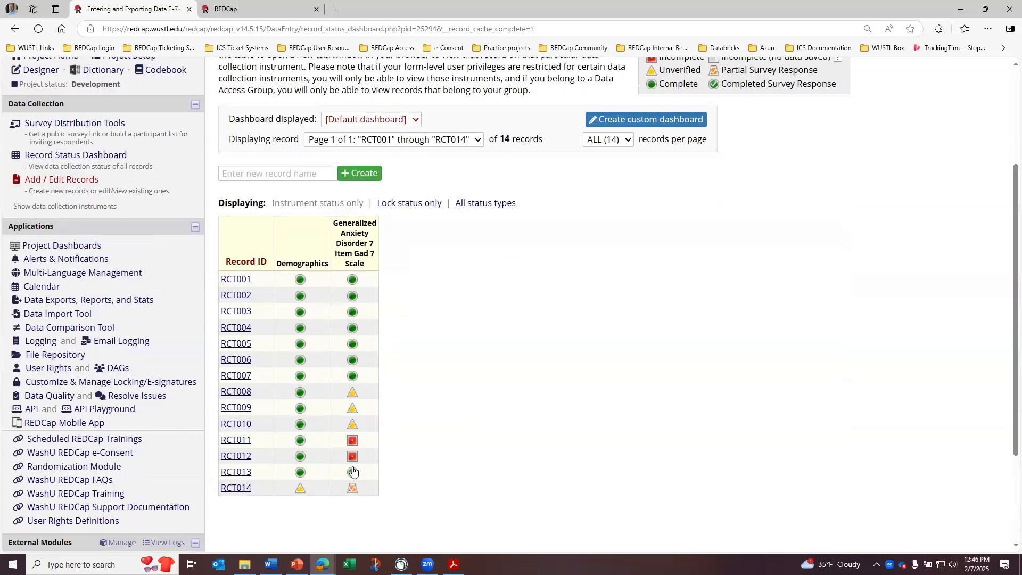
{"action": "left_click", "coordinate": [353, 473]}
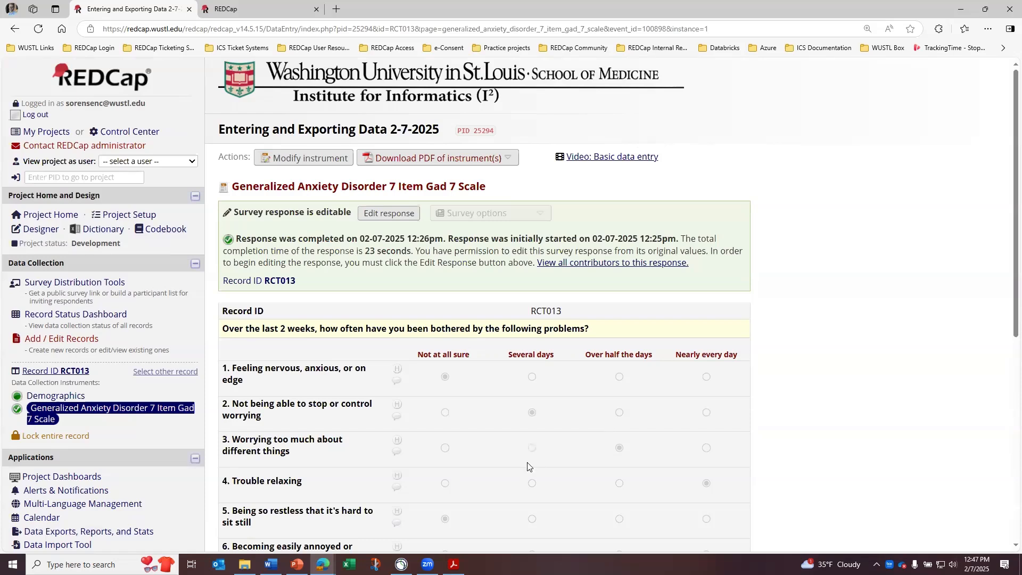
{"action": "left_click_drag", "start_coordinate": [528, 463], "coordinate": [577, 504]}
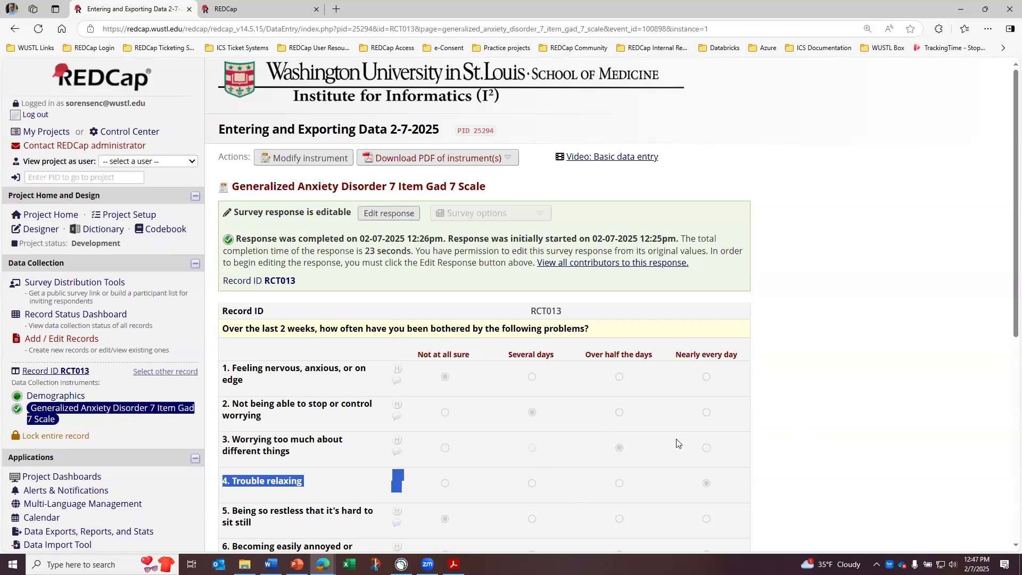
{"action": "left_click", "coordinate": [800, 401]}
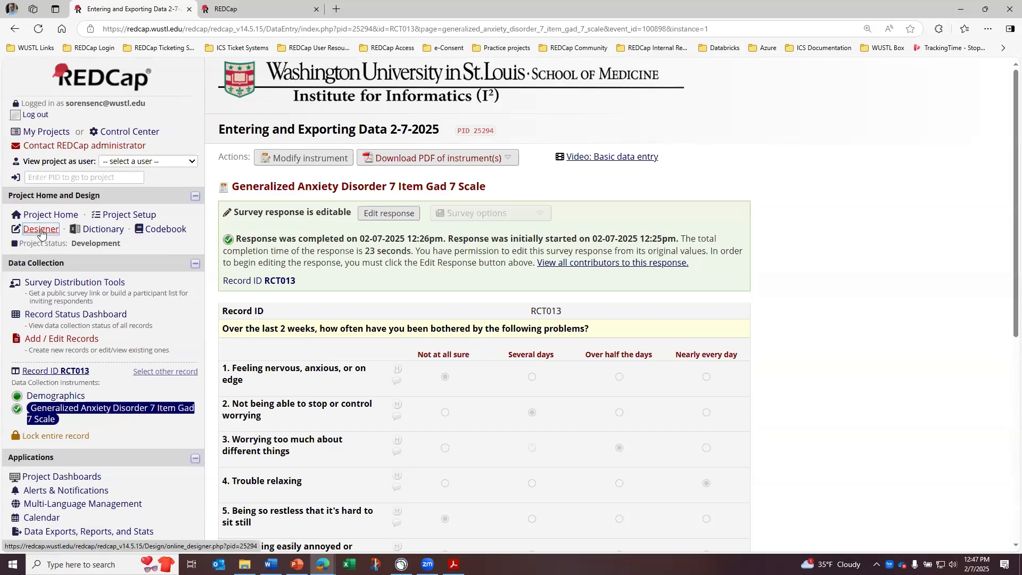
- View the project as the REDCap HelpDesk user while on record RCT013's Generalized Anxiety Disorder form
{"action": "left_click", "coordinate": [142, 163]}
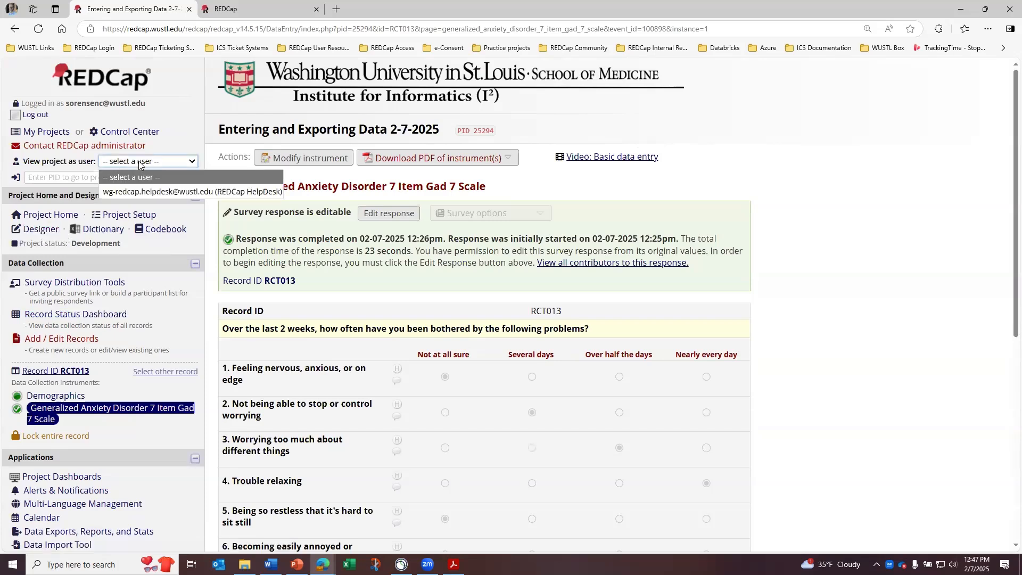
{"action": "left_click", "coordinate": [141, 193]}
{"action": "left_click", "coordinate": [637, 354]}
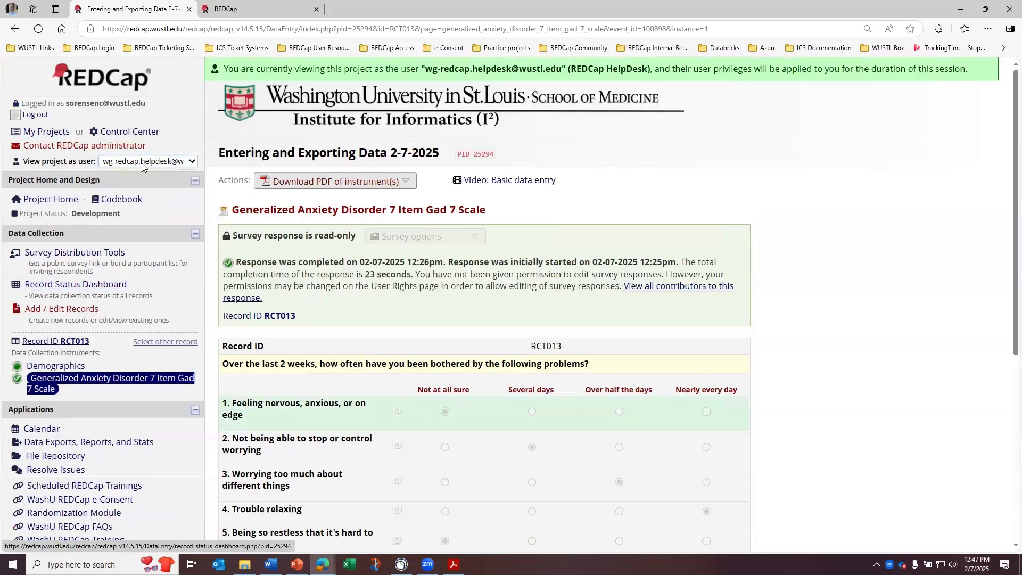
- Return to the Record Status Dashboard and submit RCT014 as the record name
{"action": "left_click", "coordinate": [95, 289]}
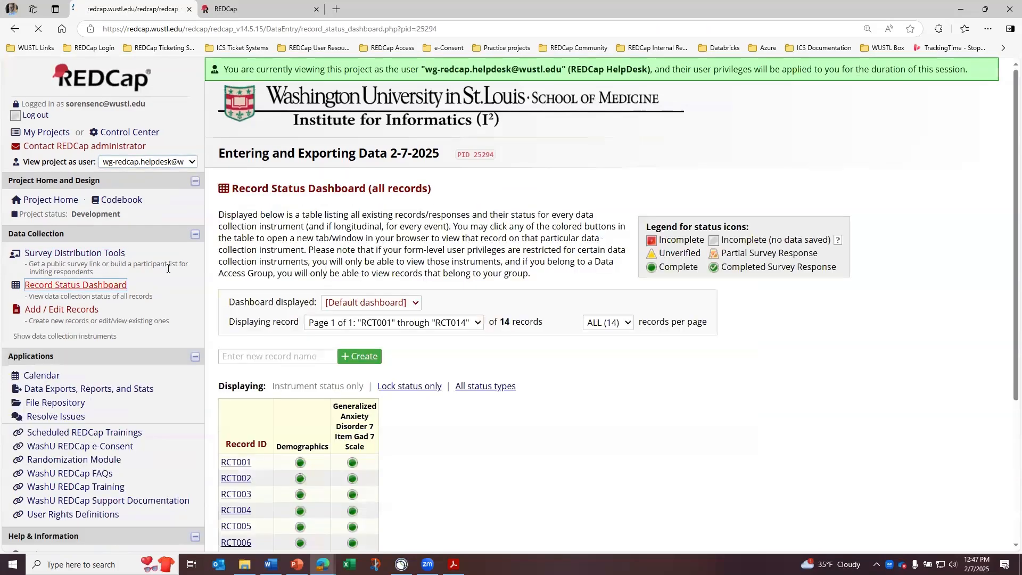
{"action": "left_click", "coordinate": [253, 359]}
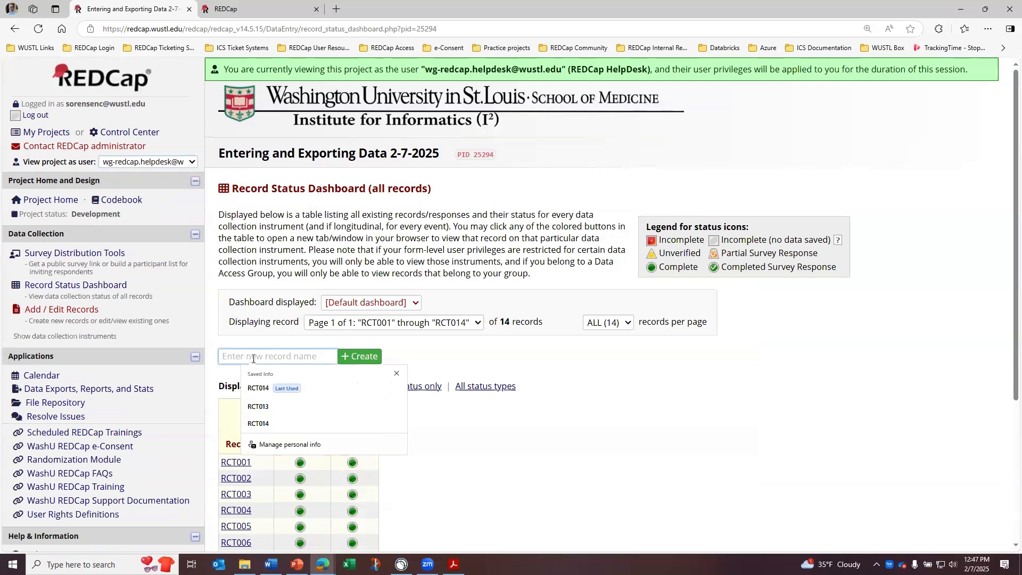
{"action": "key", "text": "Down"}
{"action": "key", "text": "Return"}
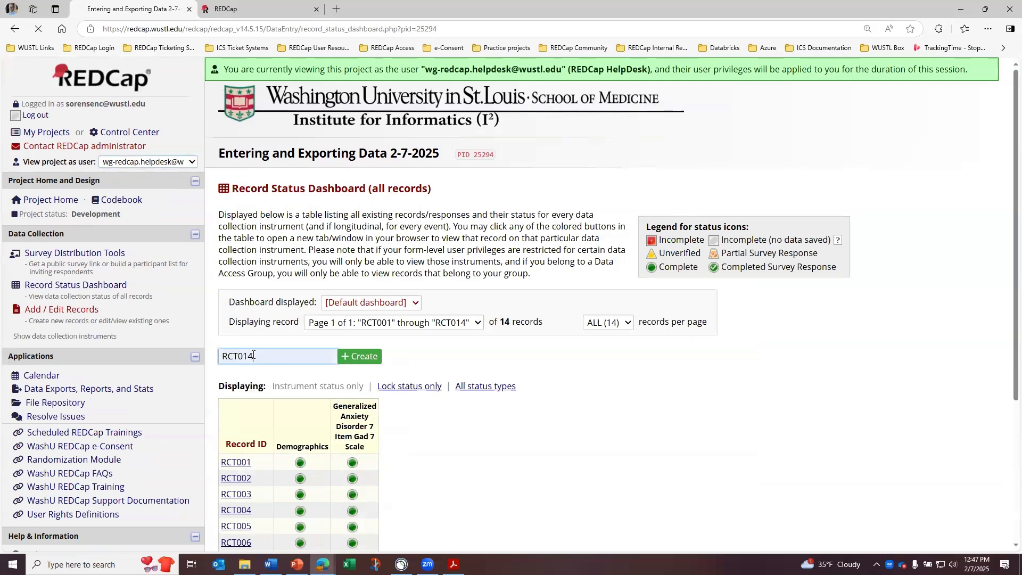
{"action": "key", "text": "Return"}
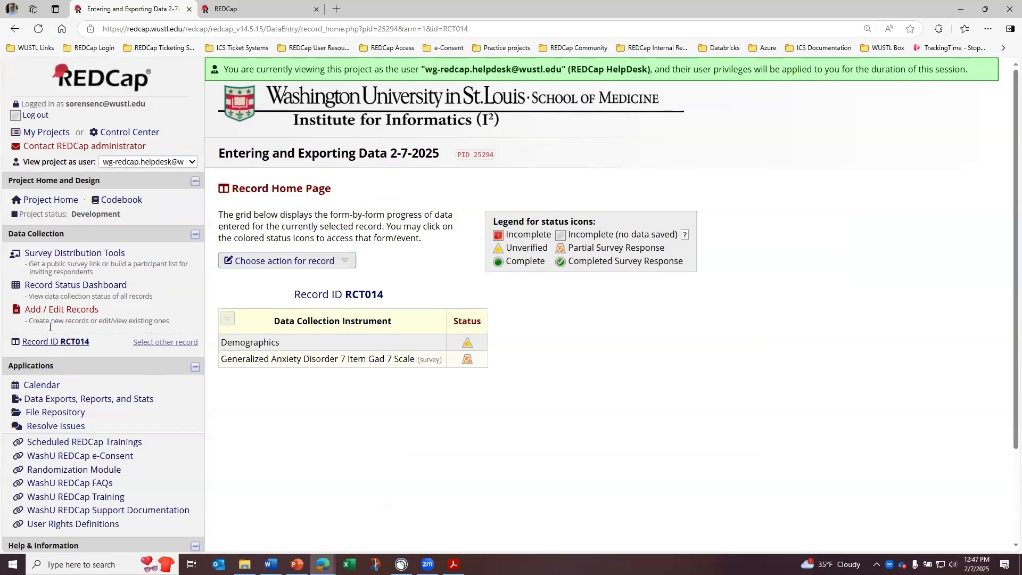
- Start new record RCT015 from the Record Status Dashboard and open its Generalized Anxiety Disorder 7 form
{"action": "left_click", "coordinate": [76, 285]}
{"action": "left_click", "coordinate": [314, 354]}
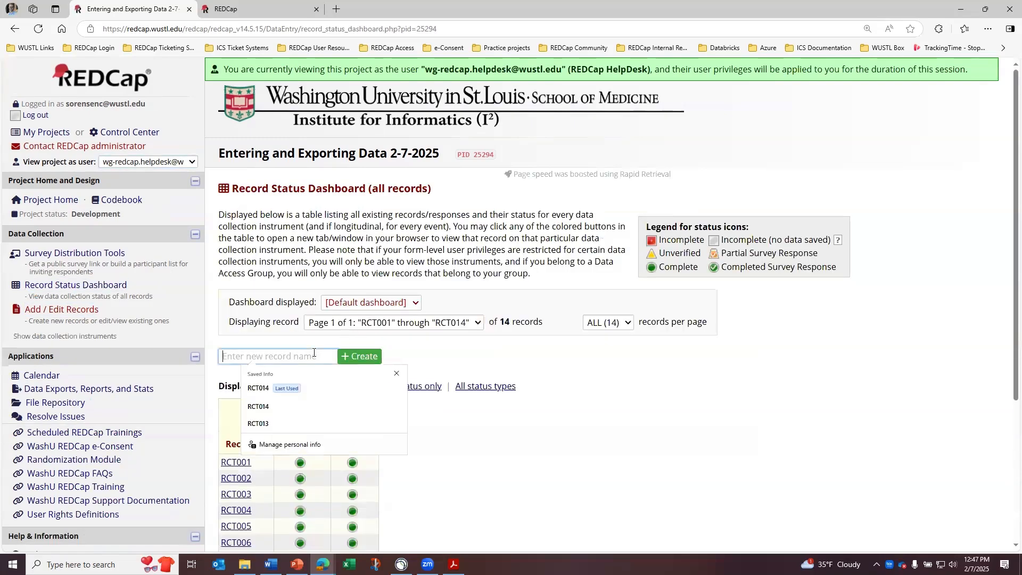
{"action": "type", "text": "REE"}
{"action": "key", "text": "BackSpace"}
{"action": "key", "text": "BackSpace"}
{"action": "type", "text": "CT00"}
{"action": "key", "text": "BackSpace"}
{"action": "type", "text": "15"}
{"action": "key", "text": "Return"}
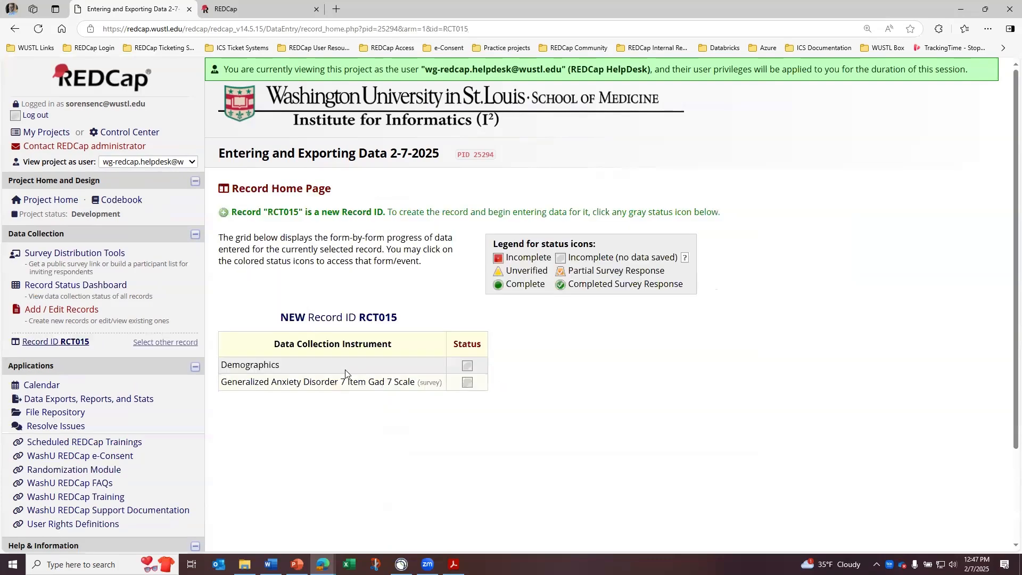
{"action": "left_click", "coordinate": [466, 383]}
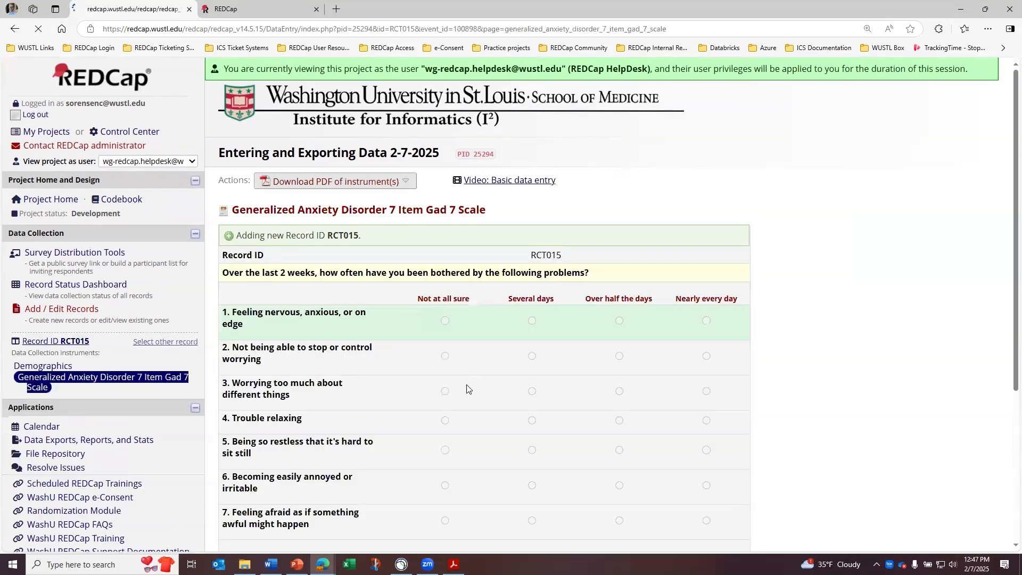
{"action": "left_click_drag", "start_coordinate": [612, 445], "coordinate": [613, 386]}
{"action": "left_click", "coordinate": [573, 393]}
{"action": "left_click", "coordinate": [630, 394]}
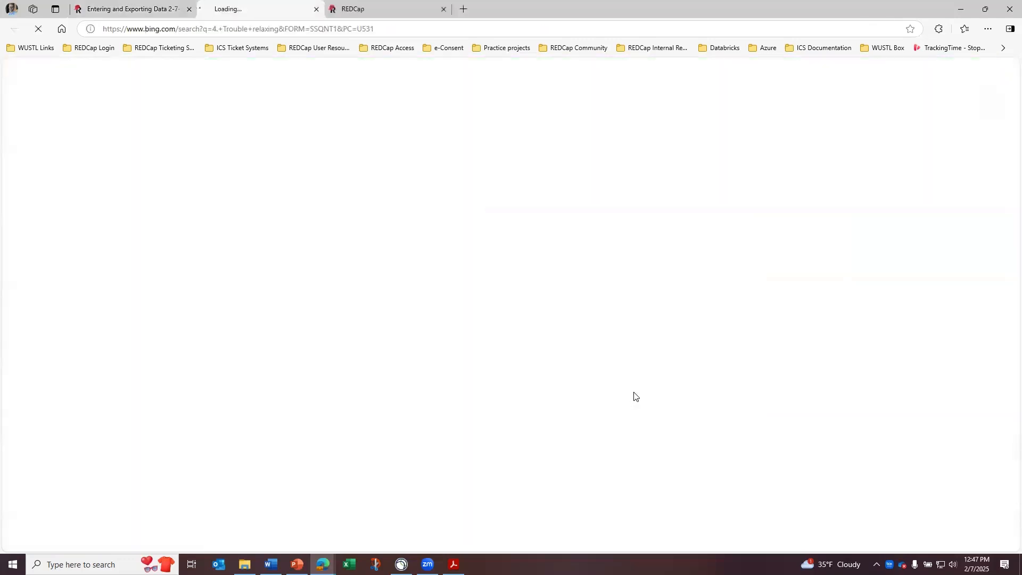
{"action": "left_click", "coordinate": [315, 9]}
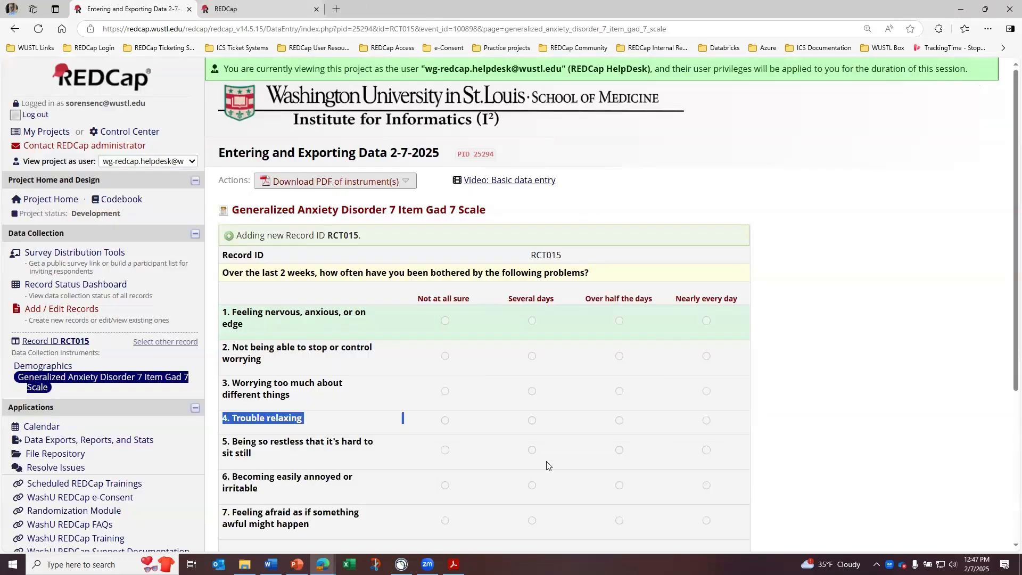
{"action": "left_click", "coordinate": [503, 426]}
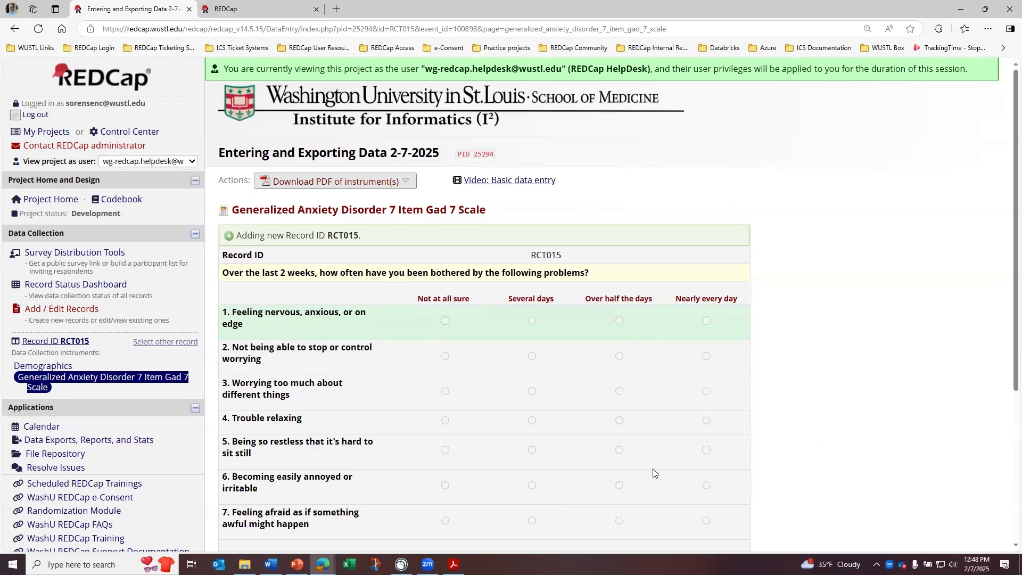
- Open the REDCap administrator support ticket form and look through its contact, project and request description sections
{"action": "scroll", "coordinate": [581, 455], "scroll_direction": "down", "scroll_amount": 1}
{"action": "scroll", "coordinate": [581, 455], "scroll_direction": "down", "scroll_amount": 2}
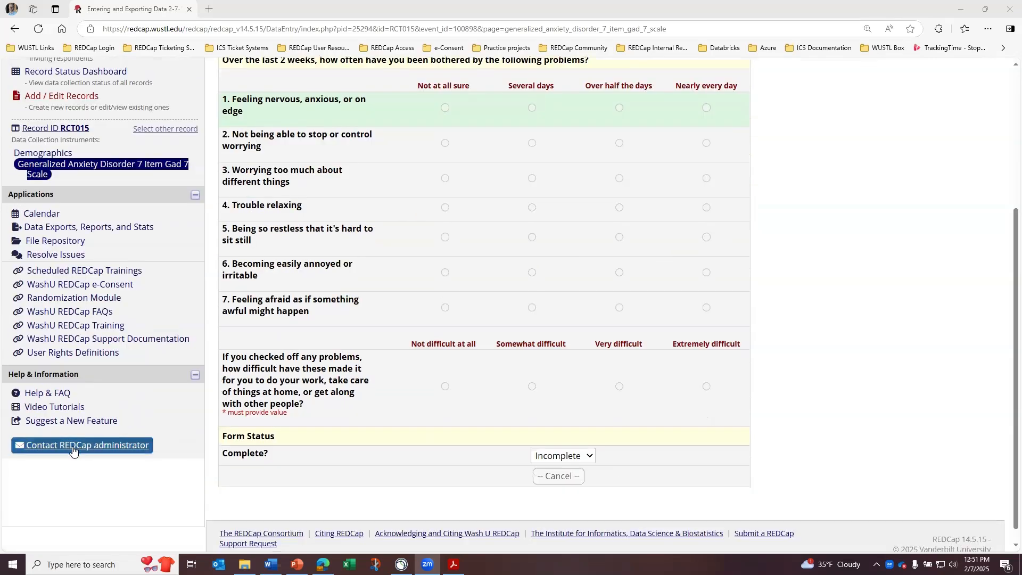
{"action": "left_click", "coordinate": [107, 446]}
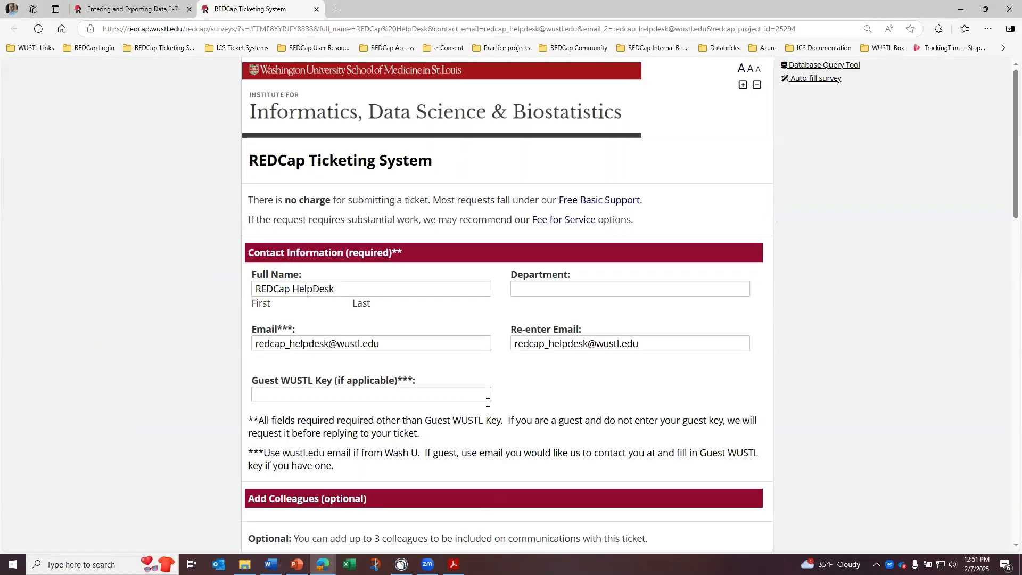
{"action": "scroll", "coordinate": [603, 383], "scroll_direction": "down", "scroll_amount": 12}
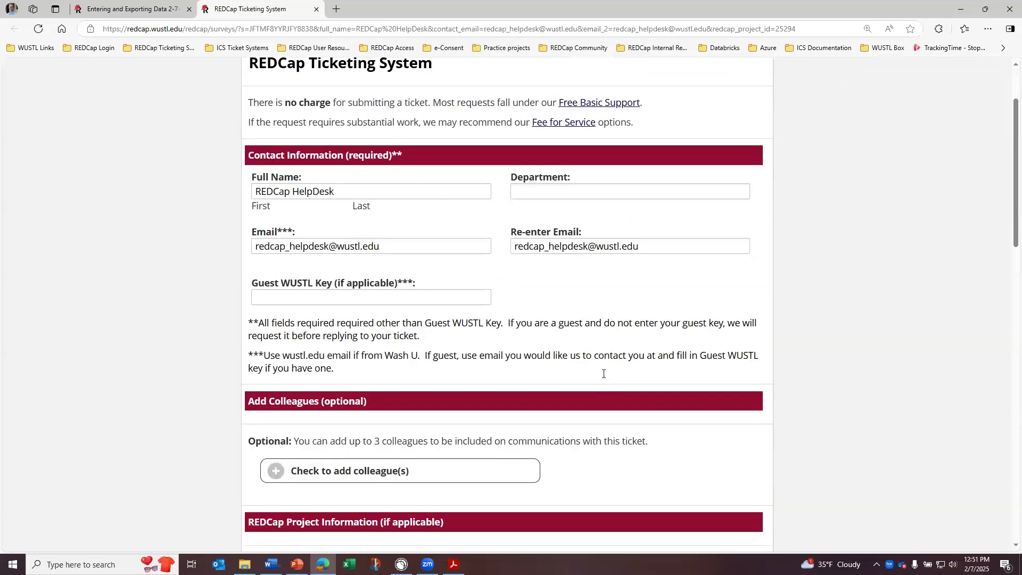
{"action": "scroll", "coordinate": [586, 410], "scroll_direction": "down", "scroll_amount": 4}
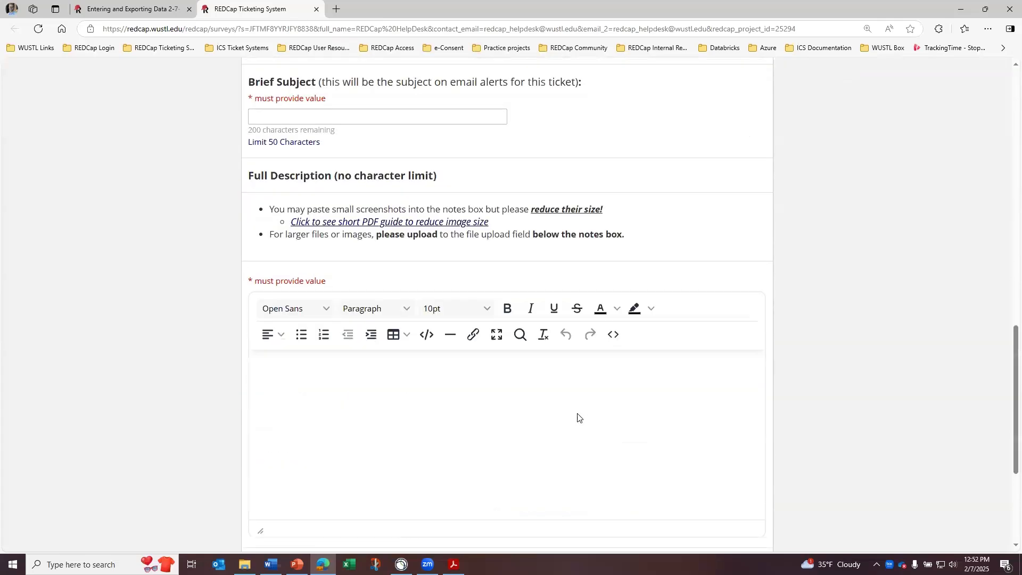
{"action": "left_click", "coordinate": [570, 399]}
- Check the ticket's prefilled project ID field and the Full Description box, leaving the ticket unfilled
{"action": "scroll", "coordinate": [533, 396], "scroll_direction": "up", "scroll_amount": 1}
{"action": "scroll", "coordinate": [497, 394], "scroll_direction": "up", "scroll_amount": 7}
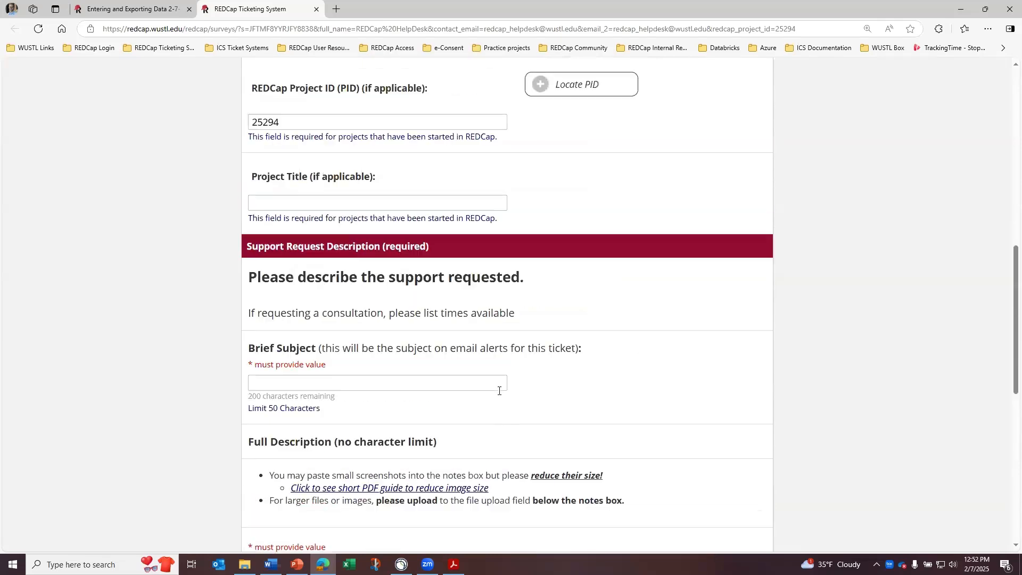
{"action": "left_click_drag", "start_coordinate": [278, 335], "coordinate": [235, 342]}
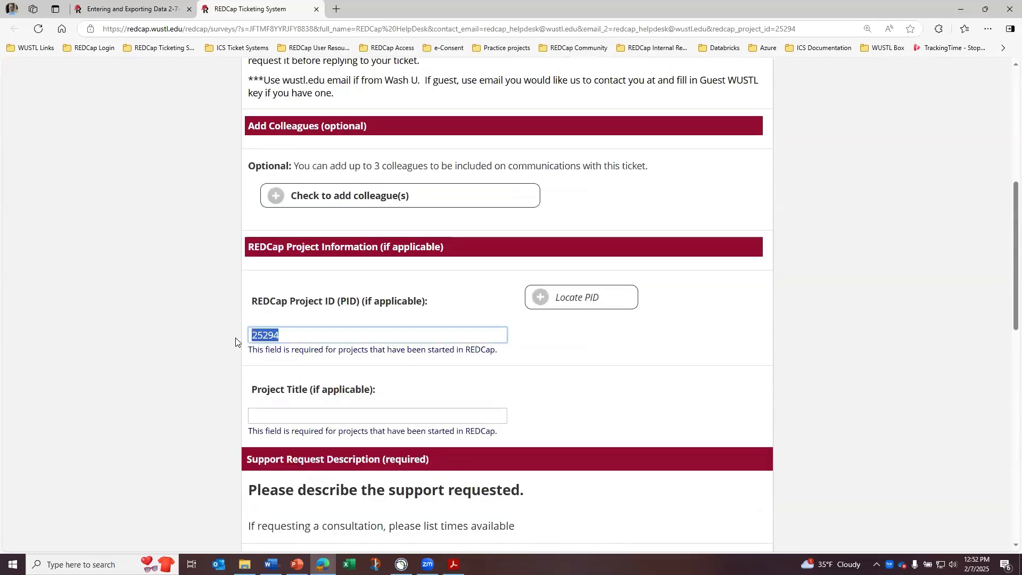
{"action": "scroll", "coordinate": [411, 383], "scroll_direction": "down", "scroll_amount": 10}
{"action": "left_click", "coordinate": [555, 349]}
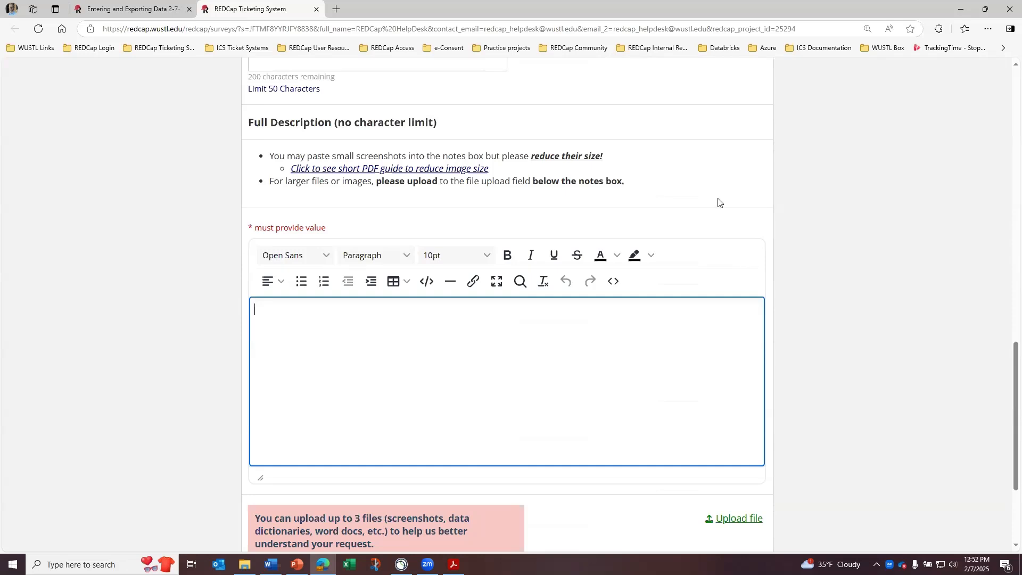
- Close the support ticket form without submitting it and return to RCT015's Generalized Anxiety Disorder form
{"action": "left_click", "coordinate": [316, 10]}
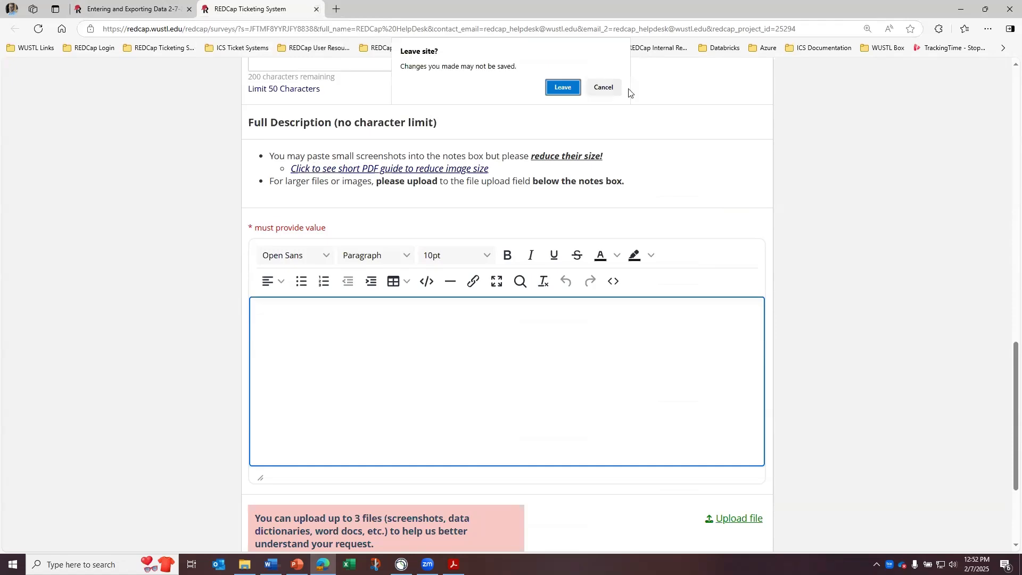
{"action": "left_click", "coordinate": [564, 87]}
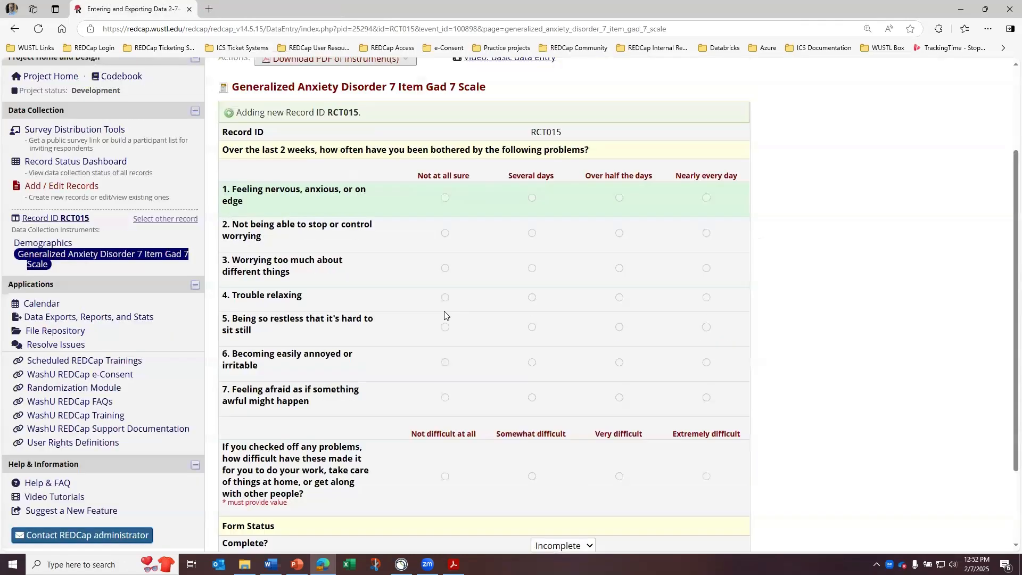
{"action": "scroll", "coordinate": [444, 315], "scroll_direction": "up", "scroll_amount": 1}
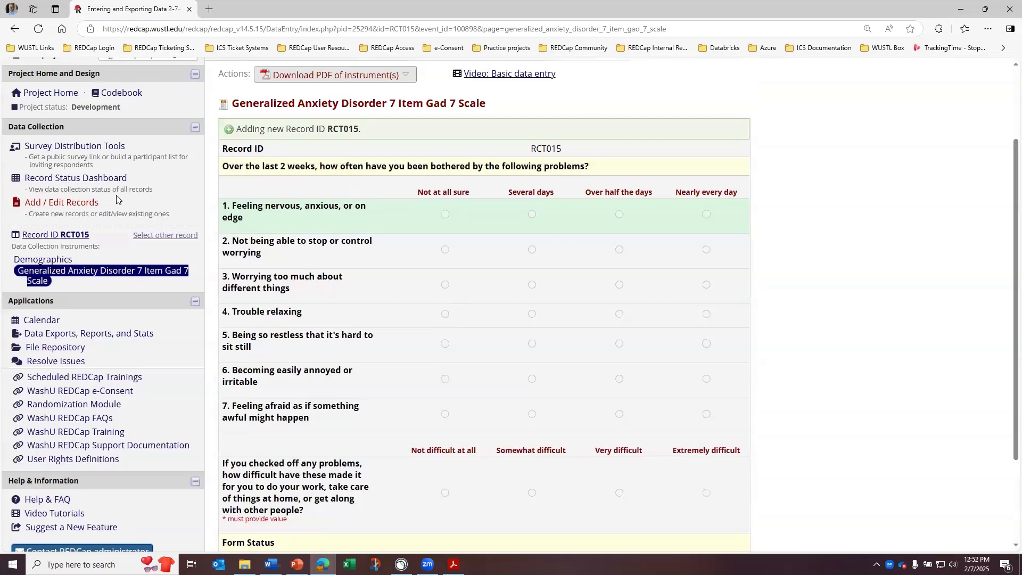
{"action": "scroll", "coordinate": [37, 209], "scroll_direction": "up", "scroll_amount": 1}
{"action": "scroll", "coordinate": [38, 209], "scroll_direction": "up", "scroll_amount": 2}
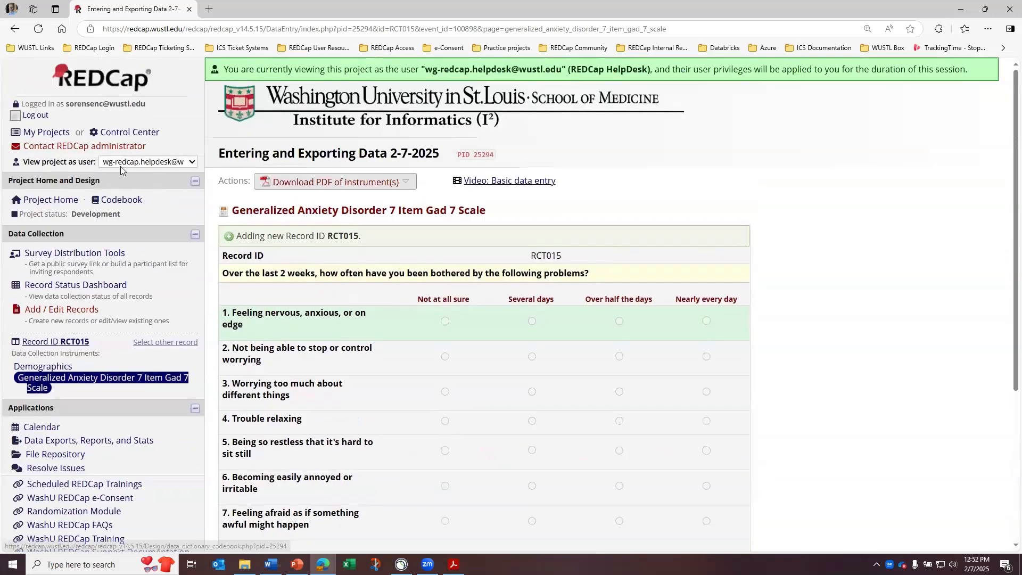
- Stop viewing the project as the help desk user and return to the administrator's own view
{"action": "left_click", "coordinate": [151, 163]}
{"action": "left_click", "coordinate": [151, 178]}
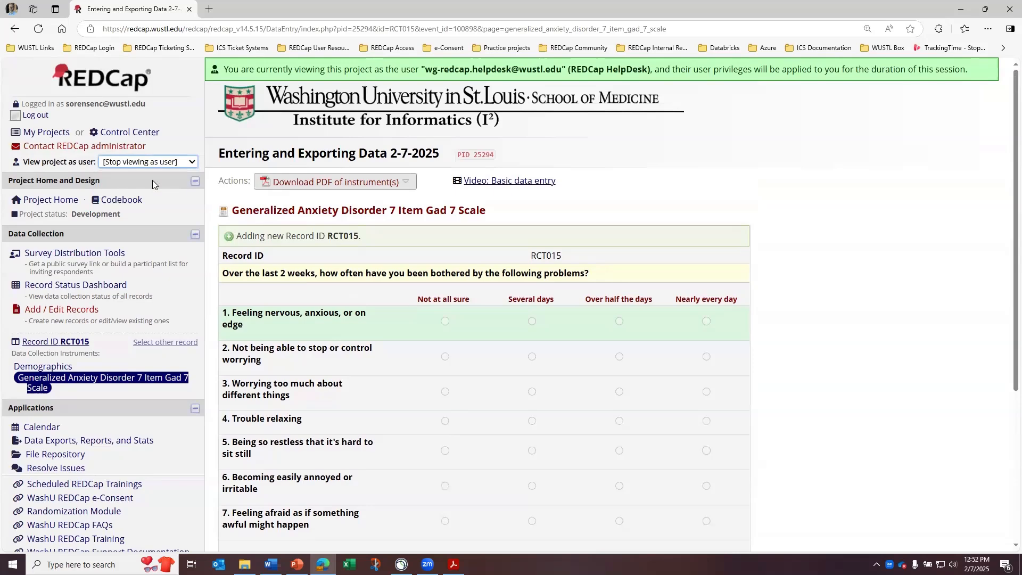
{"action": "left_click", "coordinate": [636, 341]}
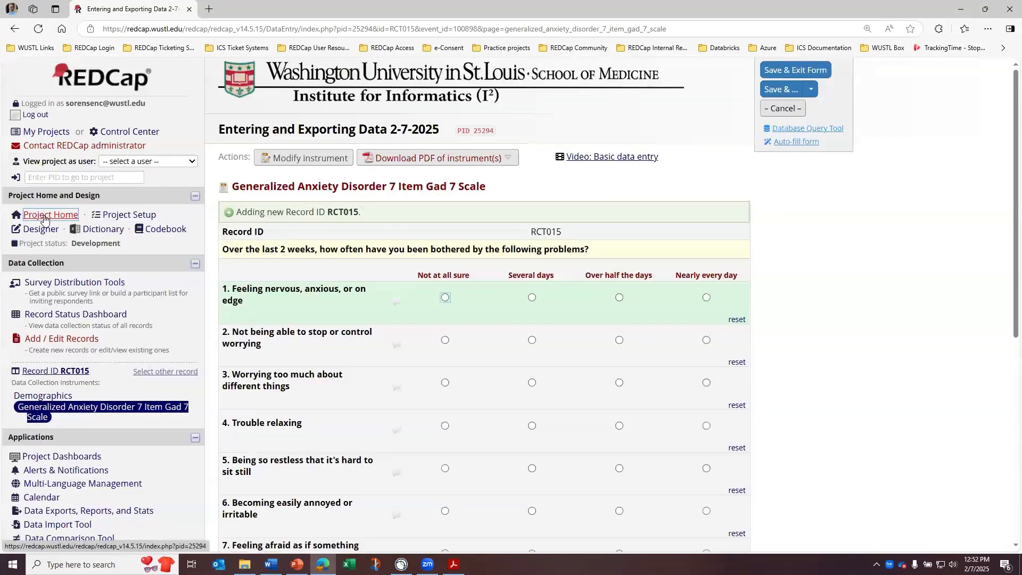
- Go to Project Setup, read the explanation of auto-numbering for records among the optional modules, and close it
{"action": "left_click", "coordinate": [129, 214]}
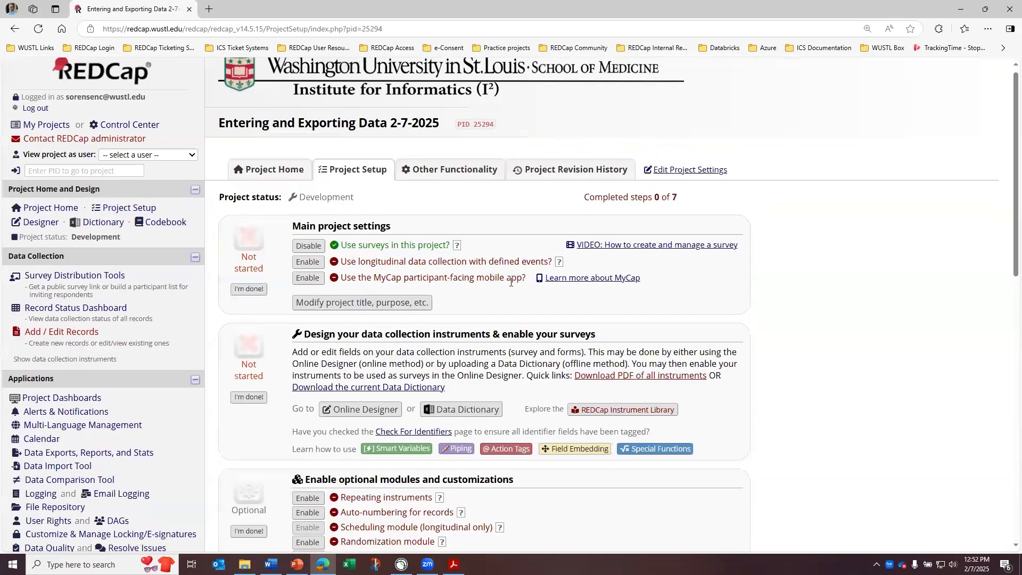
{"action": "scroll", "coordinate": [429, 286], "scroll_direction": "down", "scroll_amount": 4}
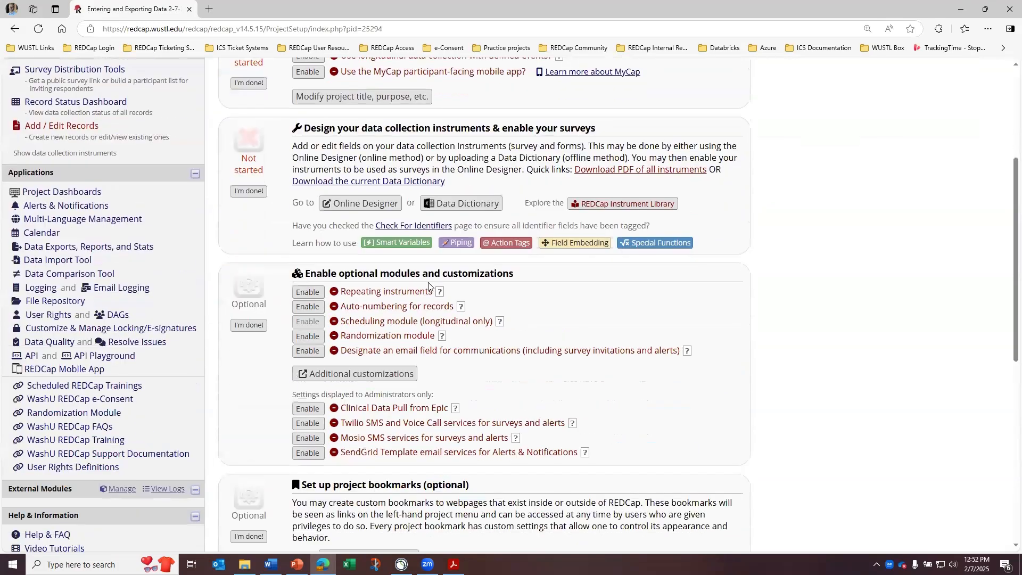
{"action": "left_click", "coordinate": [319, 307]}
{"action": "left_click_drag", "start_coordinate": [333, 306], "coordinate": [437, 321]}
{"action": "left_click", "coordinate": [516, 300]}
{"action": "left_click", "coordinate": [460, 307]}
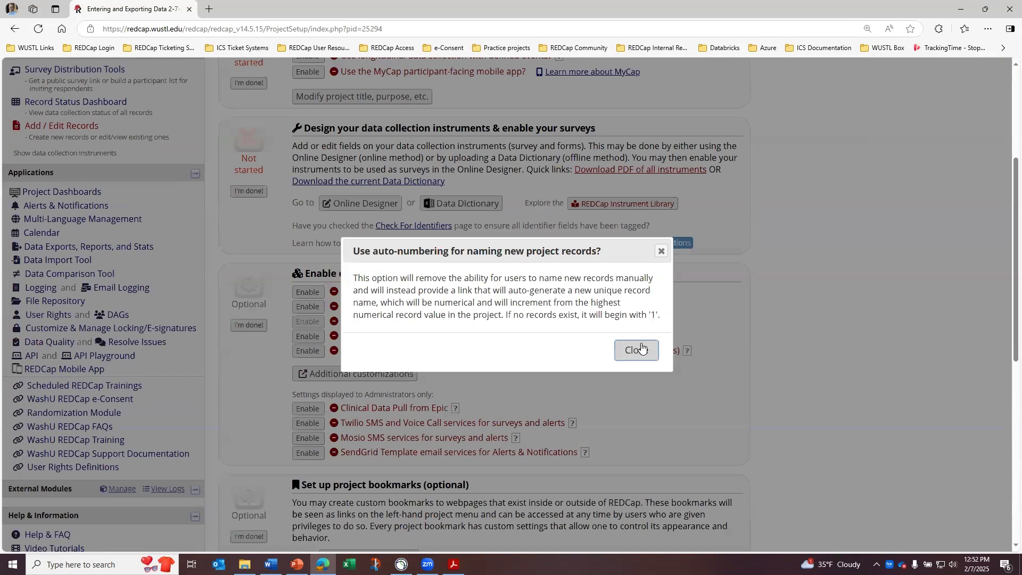
{"action": "left_click", "coordinate": [629, 354]}
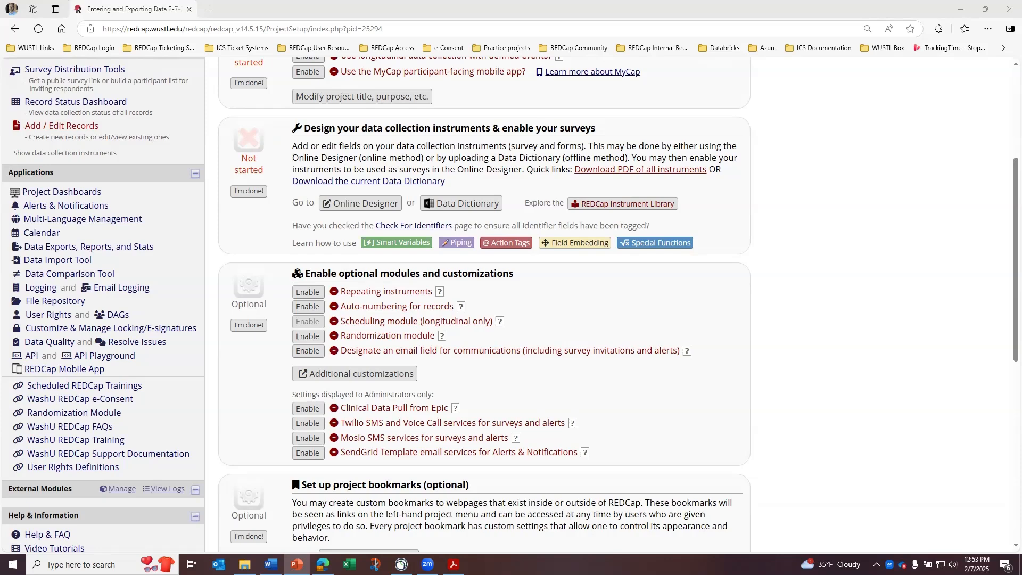
- Delete record RCT013 and all its forms, reaching it through the Record Status Dashboard
{"action": "left_click", "coordinate": [73, 107]}
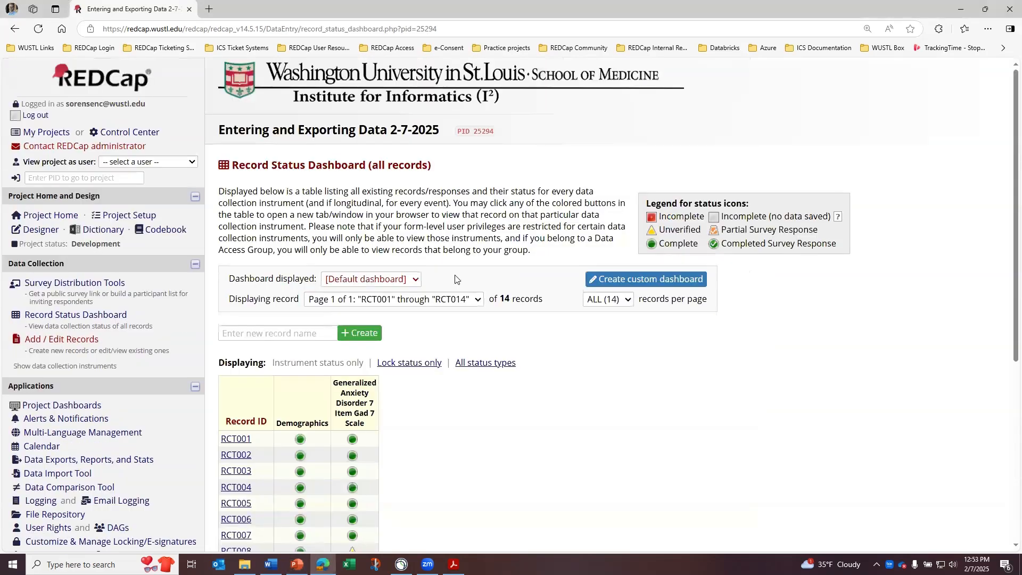
{"action": "scroll", "coordinate": [514, 334], "scroll_direction": "down", "scroll_amount": 3}
{"action": "scroll", "coordinate": [514, 334], "scroll_direction": "down", "scroll_amount": 1}
{"action": "scroll", "coordinate": [501, 415], "scroll_direction": "up", "scroll_amount": 1}
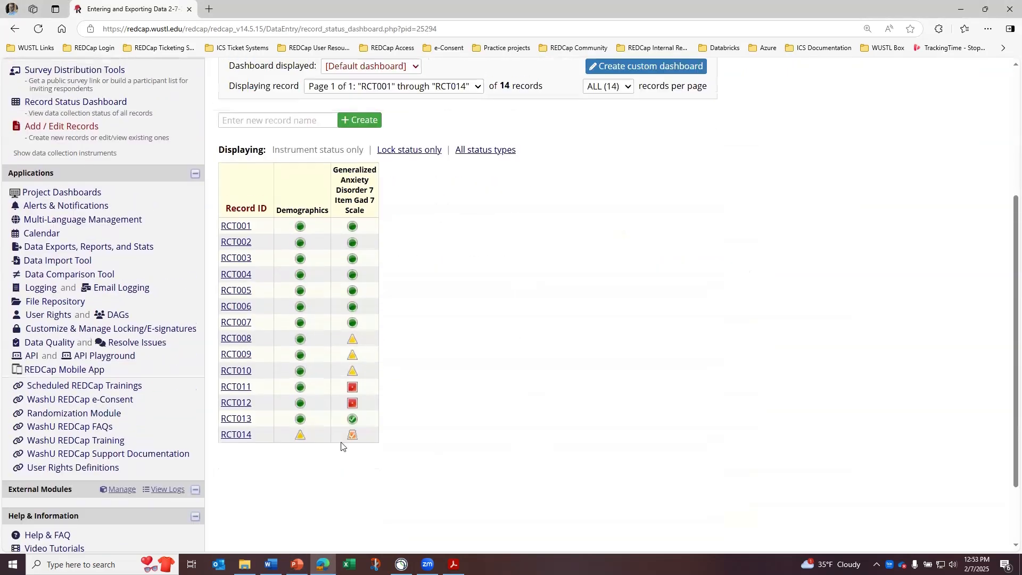
{"action": "left_click", "coordinate": [238, 424]}
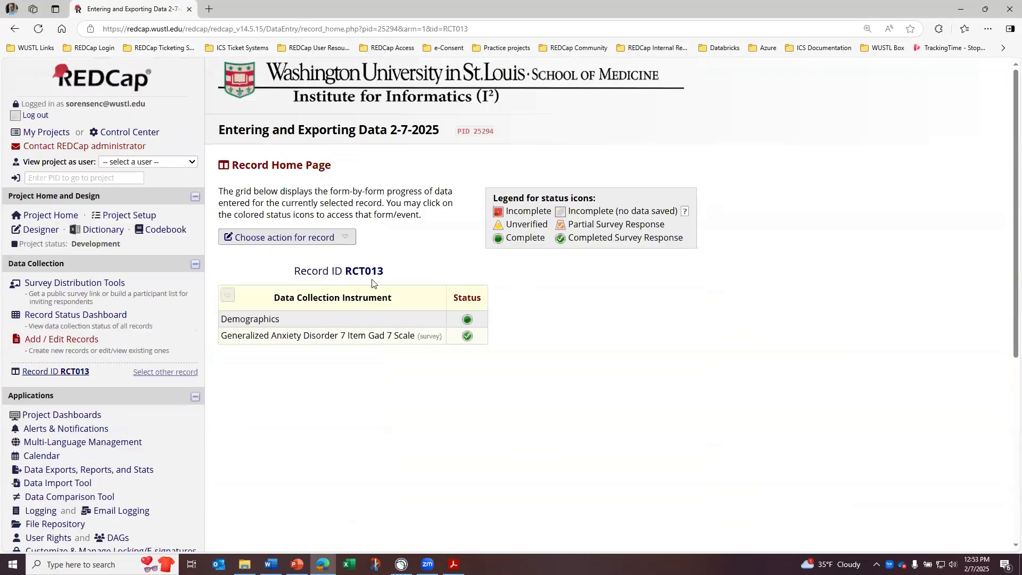
{"action": "left_click", "coordinate": [343, 238]}
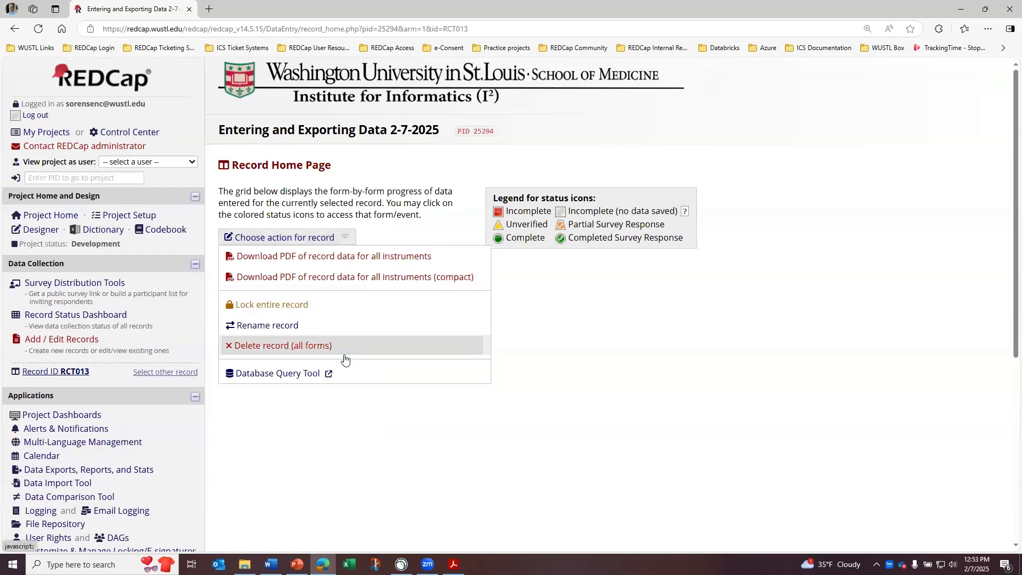
{"action": "left_click", "coordinate": [261, 347]}
{"action": "left_click", "coordinate": [559, 350]}
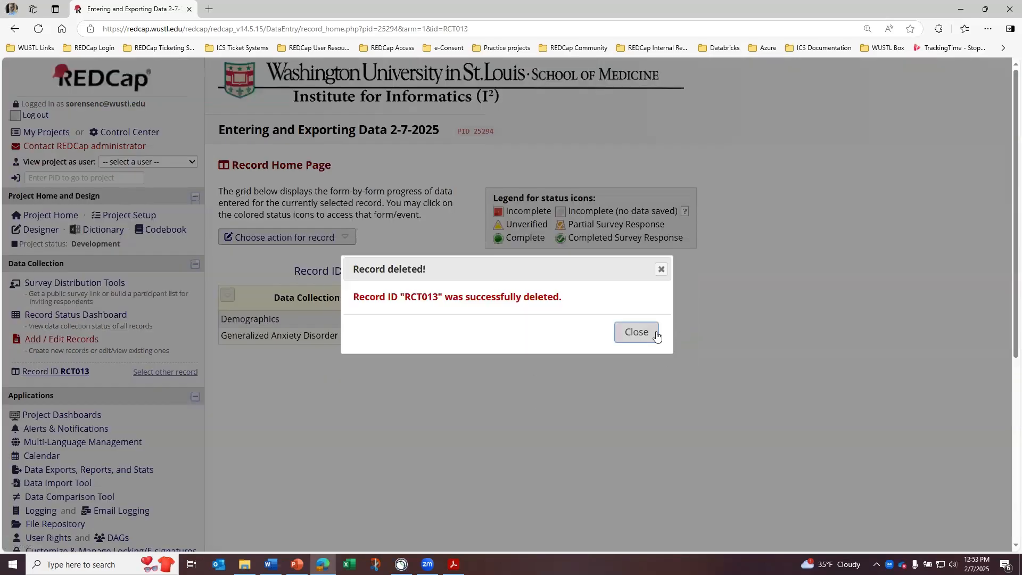
{"action": "left_click", "coordinate": [638, 333]}
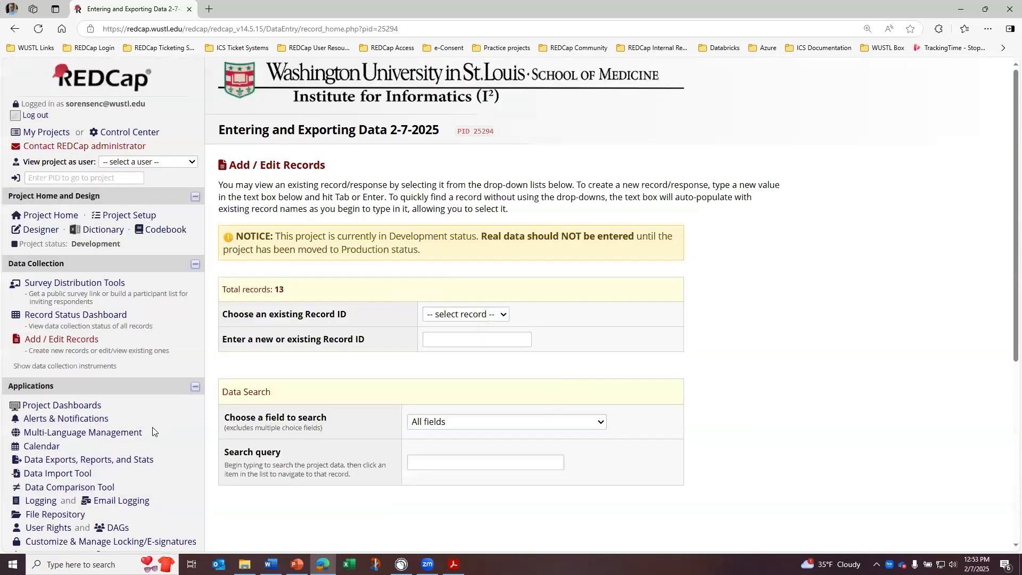
- Grant the project administrator's own account the Delete Records privilege in User Rights and save the changes
{"action": "scroll", "coordinate": [154, 431], "scroll_direction": "down", "scroll_amount": 2}
{"action": "left_click", "coordinate": [54, 421]}
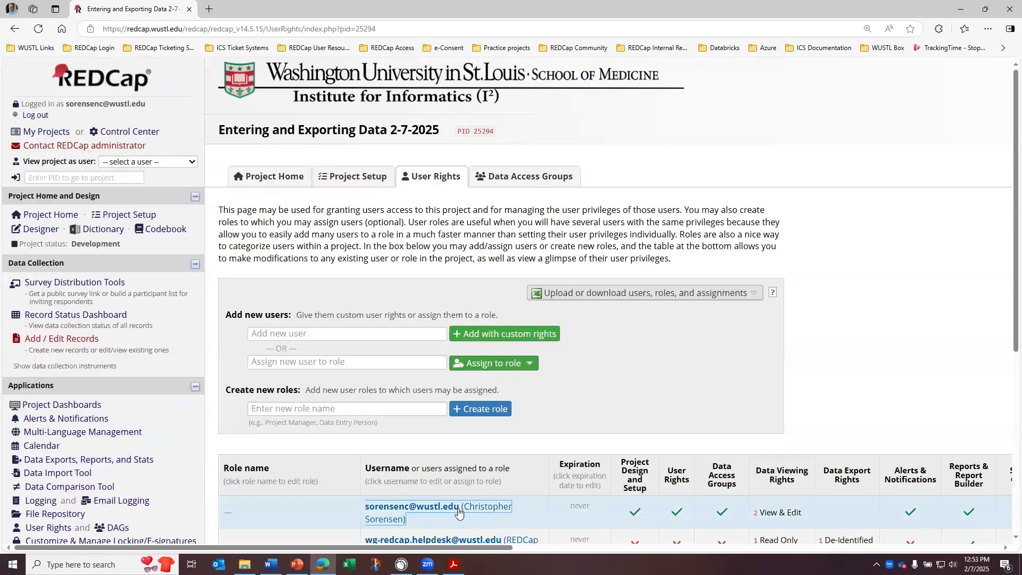
{"action": "left_click", "coordinate": [415, 506]}
{"action": "left_click", "coordinate": [580, 504]}
{"action": "scroll", "coordinate": [417, 360], "scroll_direction": "down", "scroll_amount": 10}
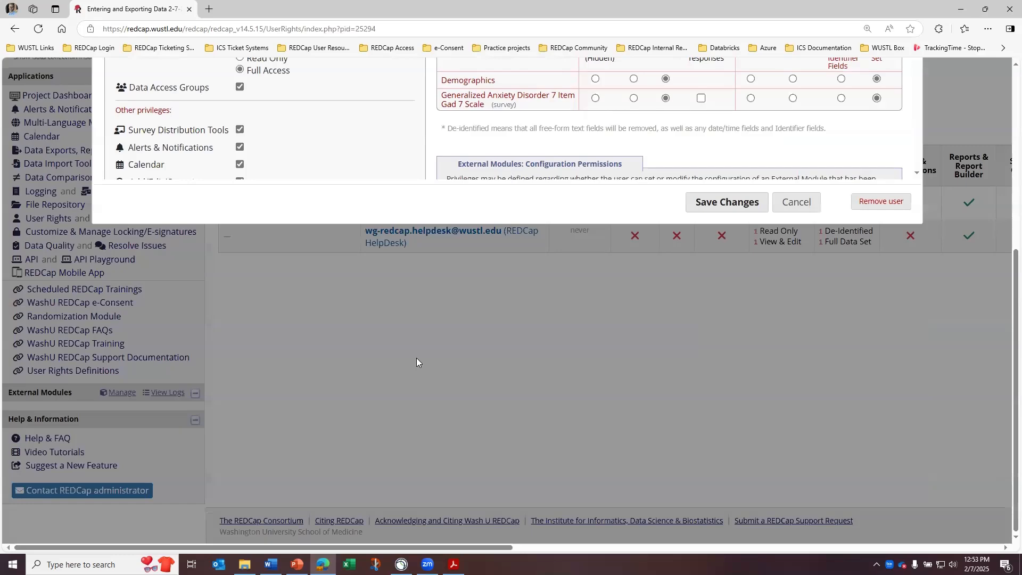
{"action": "scroll", "coordinate": [344, 290], "scroll_direction": "down", "scroll_amount": 1}
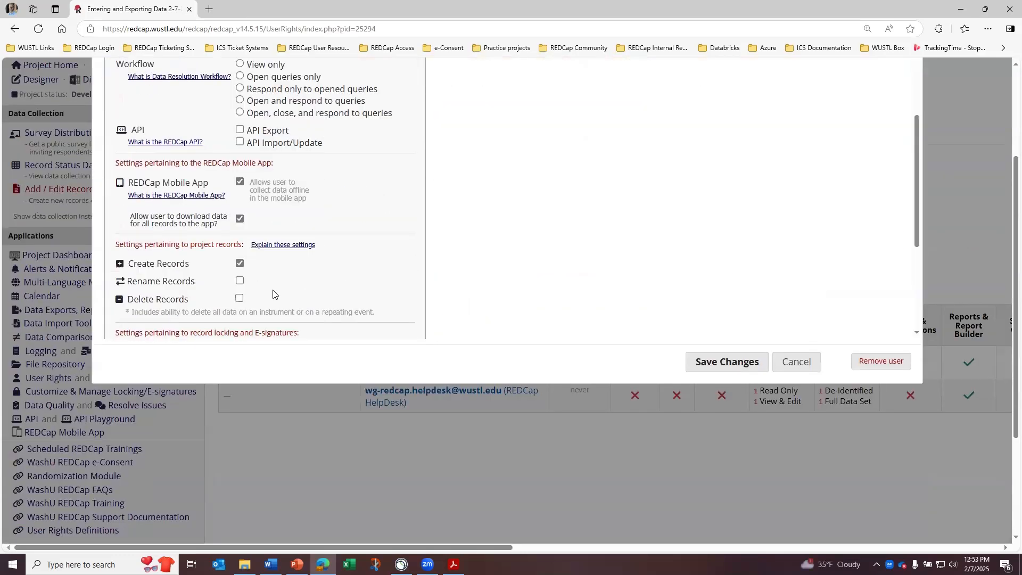
{"action": "left_click", "coordinate": [239, 298]}
{"action": "left_click", "coordinate": [719, 362]}
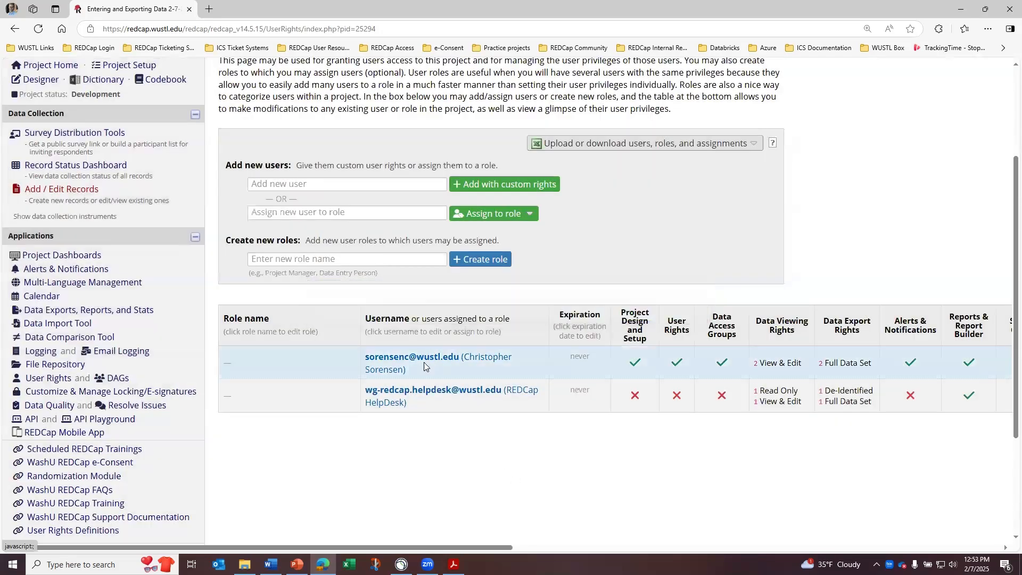
{"action": "left_click", "coordinate": [425, 364]}
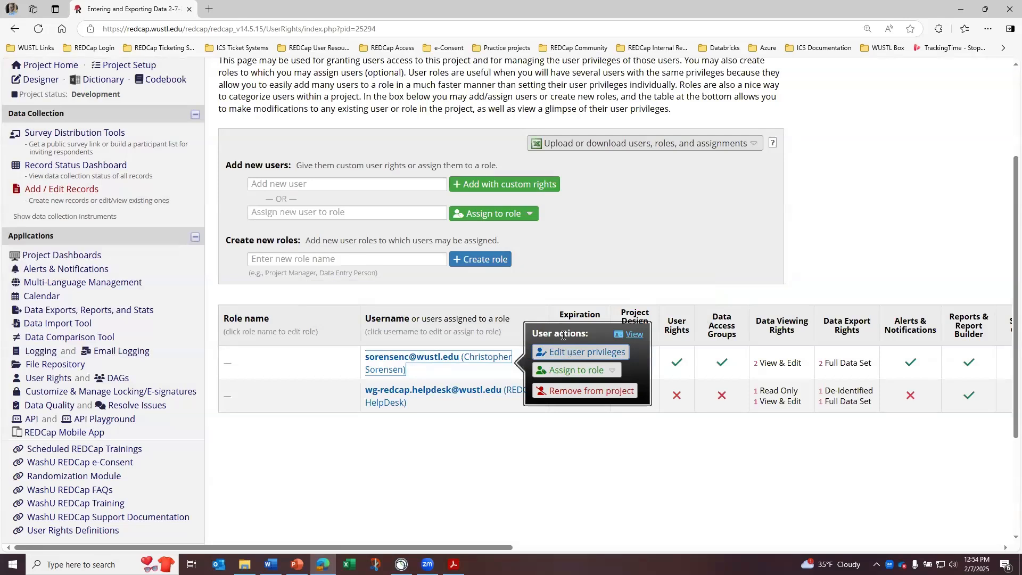
{"action": "left_click", "coordinate": [554, 295]}
- Delete record RCT014 and all its forms, reaching it through the Record Status Dashboard
{"action": "scroll", "coordinate": [367, 338], "scroll_direction": "up", "scroll_amount": 1}
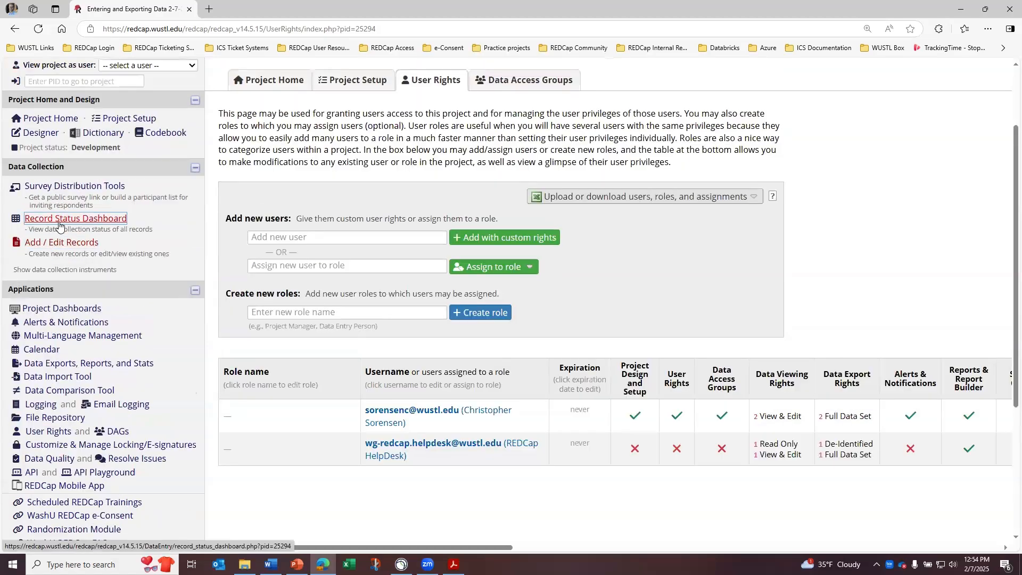
{"action": "left_click", "coordinate": [59, 226]}
{"action": "scroll", "coordinate": [250, 418], "scroll_direction": "down", "scroll_amount": 4}
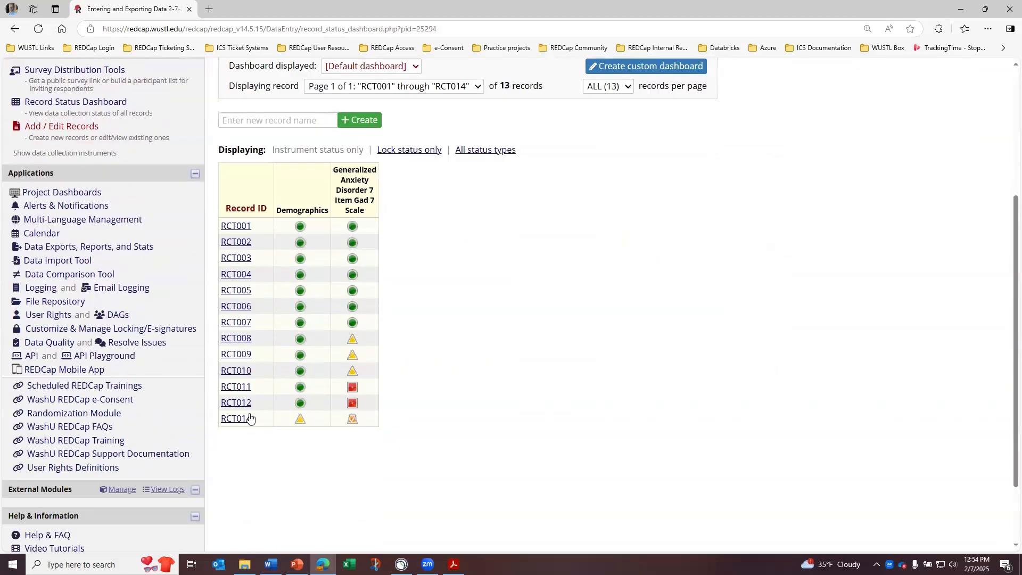
{"action": "left_click", "coordinate": [250, 418]}
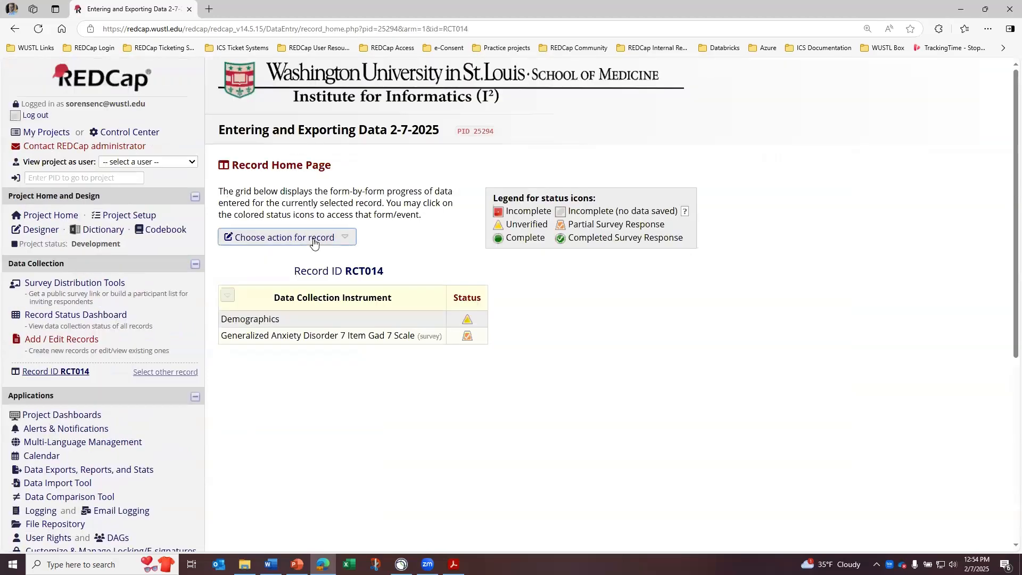
{"action": "left_click", "coordinate": [313, 241]}
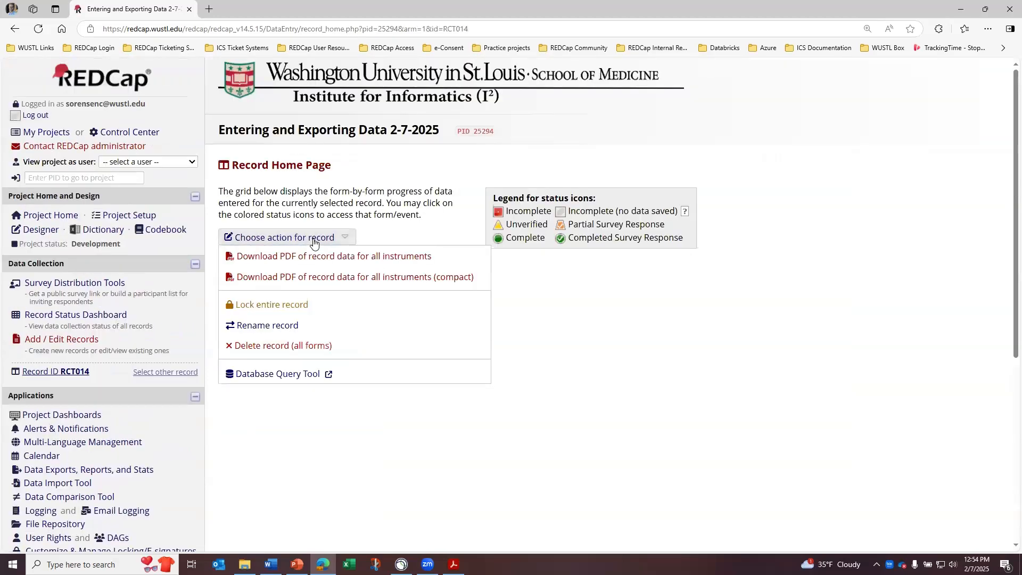
{"action": "left_click", "coordinate": [298, 343]}
{"action": "left_click", "coordinate": [579, 352]}
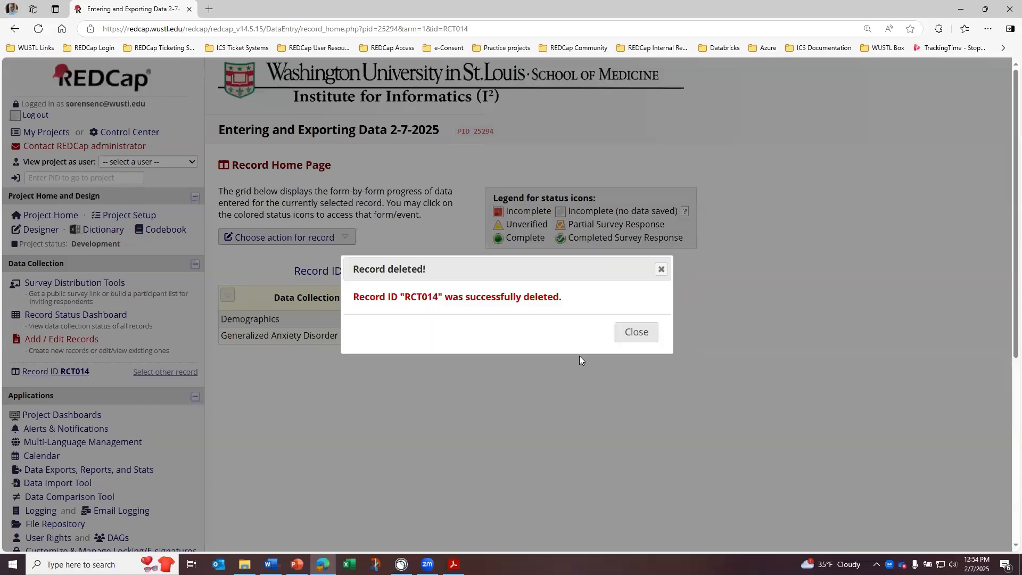
{"action": "left_click", "coordinate": [649, 335]}
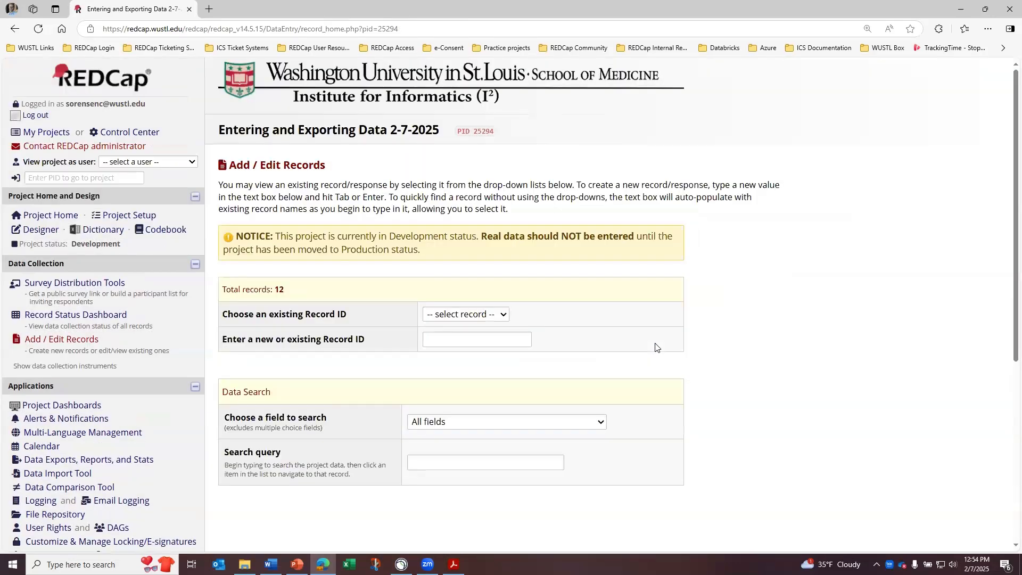
- Check the remaining records and their form statuses on the Record Status Dashboard
{"action": "left_click", "coordinate": [113, 318]}
{"action": "scroll", "coordinate": [426, 428], "scroll_direction": "down", "scroll_amount": 2}
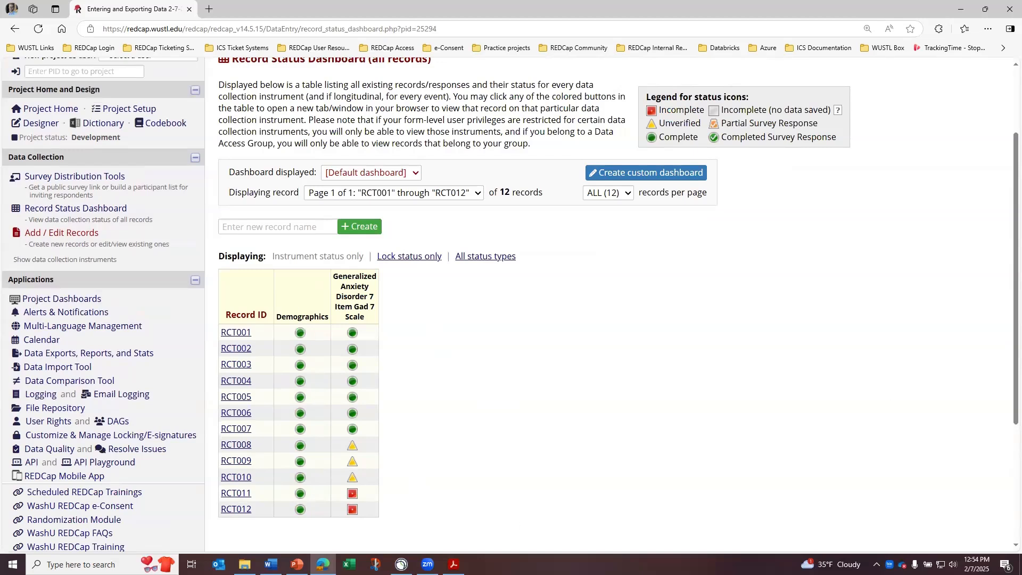
{"action": "key", "text": "alt+Tab"}
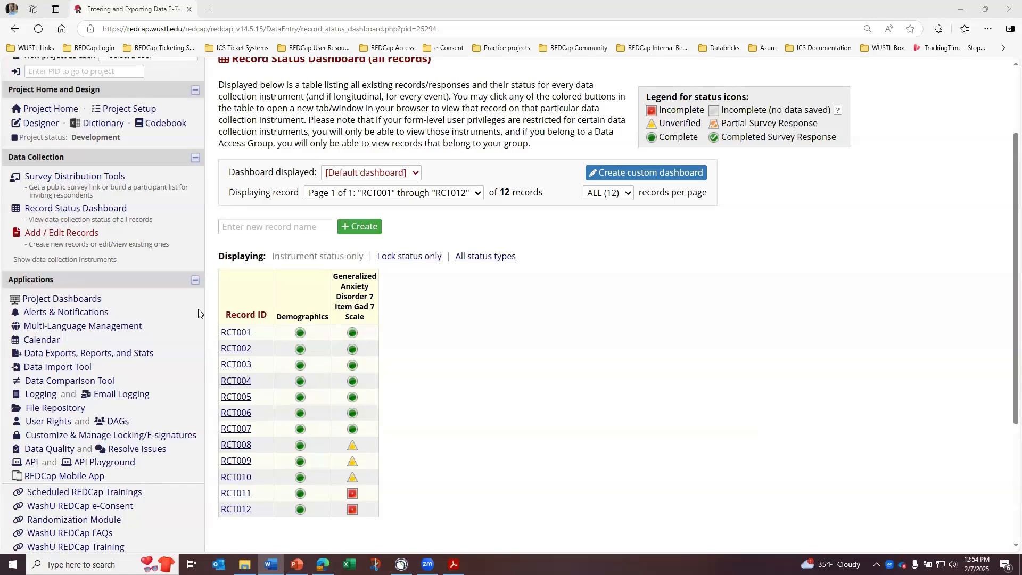
- View the "All data (all records and fields)" report and examine its records, column variables and coded values
{"action": "left_click", "coordinate": [123, 357]}
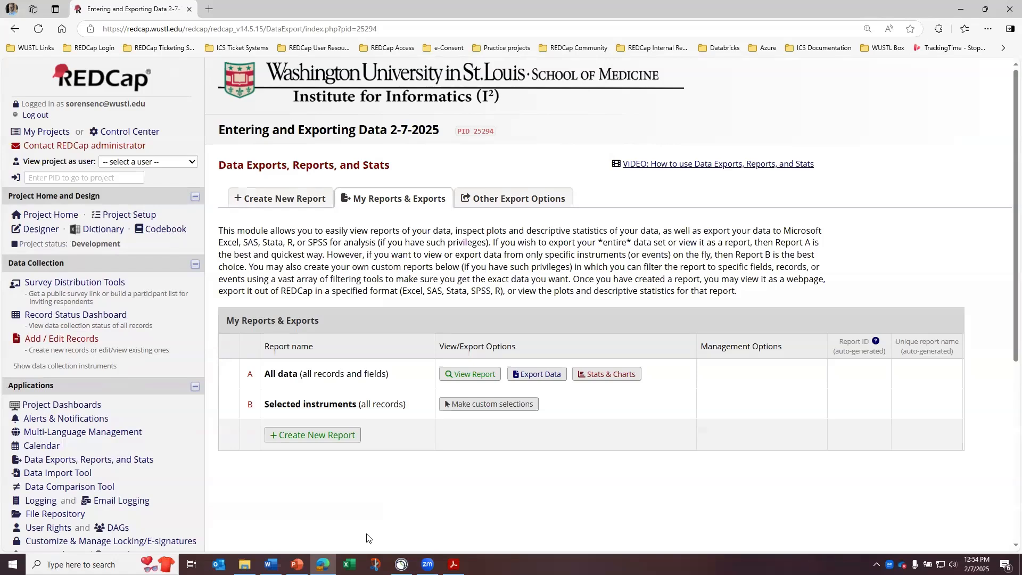
{"action": "left_click", "coordinate": [473, 375]}
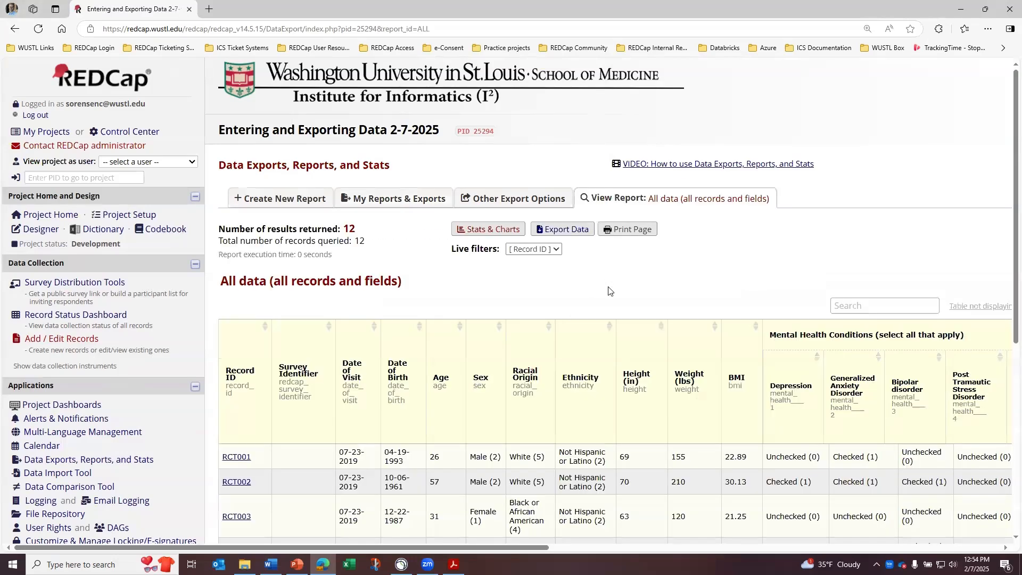
{"action": "scroll", "coordinate": [608, 292], "scroll_direction": "down", "scroll_amount": 1}
{"action": "scroll", "coordinate": [609, 292], "scroll_direction": "down", "scroll_amount": 6}
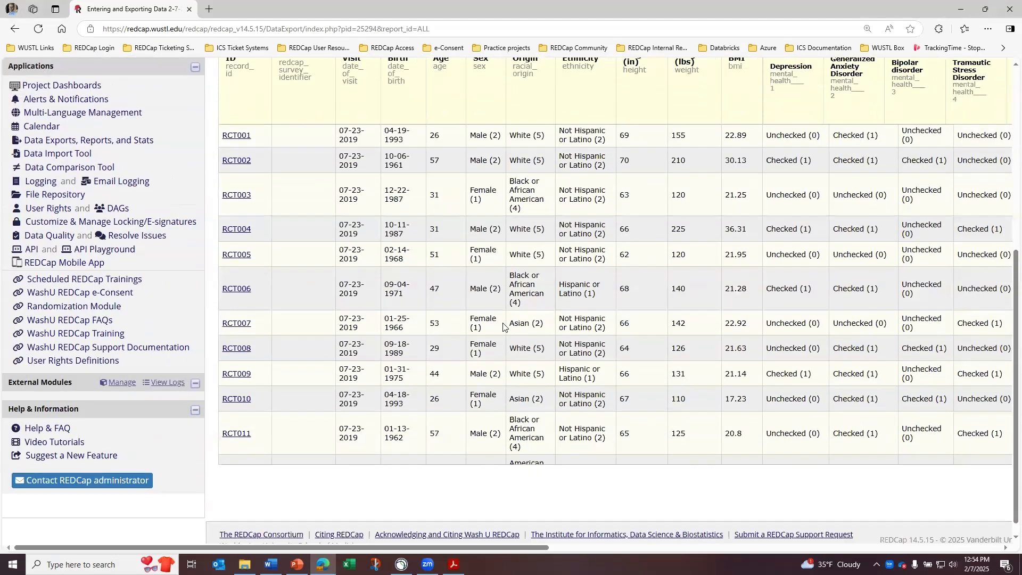
{"action": "scroll", "coordinate": [511, 322], "scroll_direction": "up", "scroll_amount": 7}
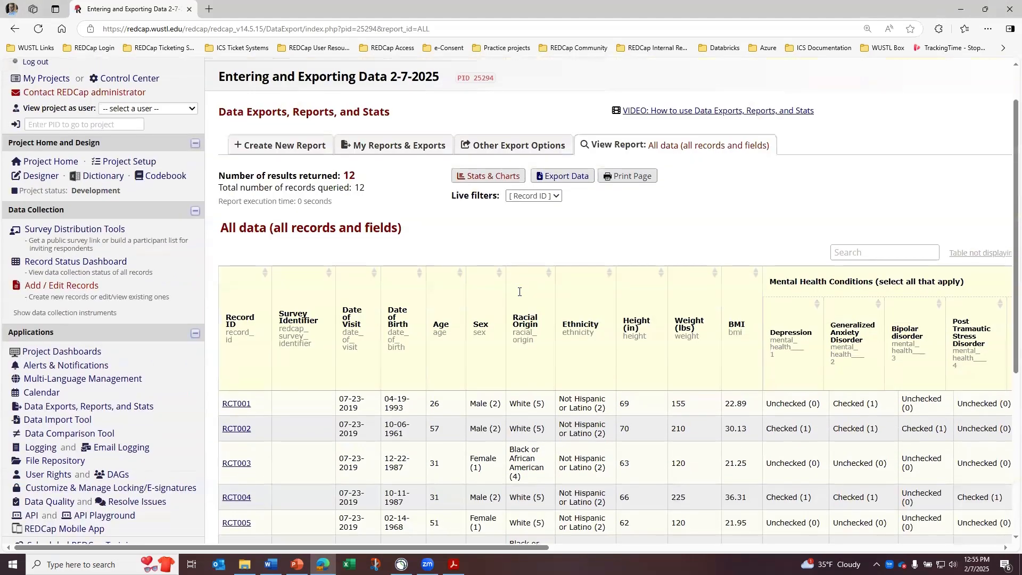
{"action": "scroll", "coordinate": [527, 320], "scroll_direction": "down", "scroll_amount": 7}
{"action": "scroll", "coordinate": [529, 319], "scroll_direction": "down", "scroll_amount": 1}
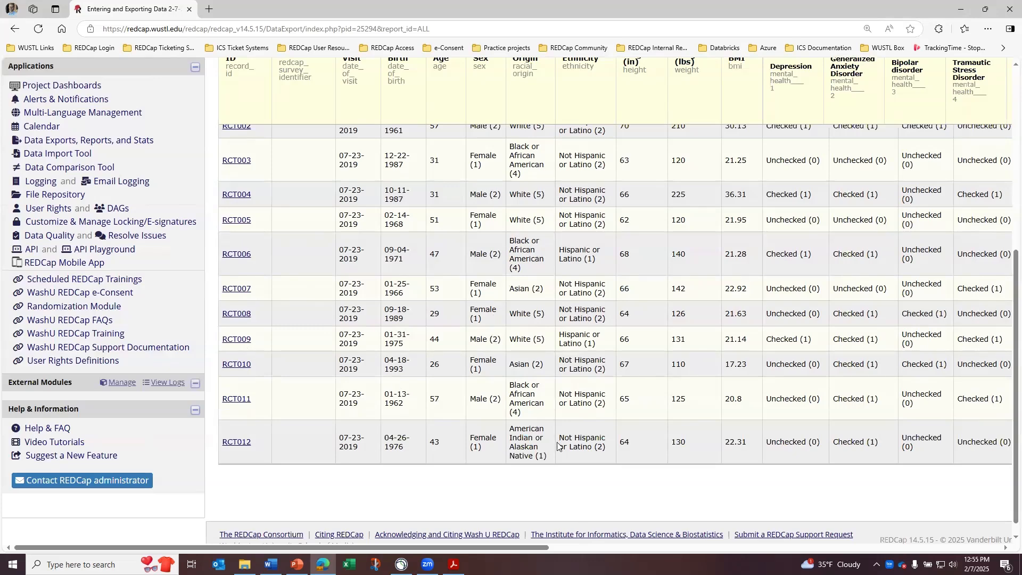
{"action": "scroll", "coordinate": [558, 439], "scroll_direction": "up", "scroll_amount": 3}
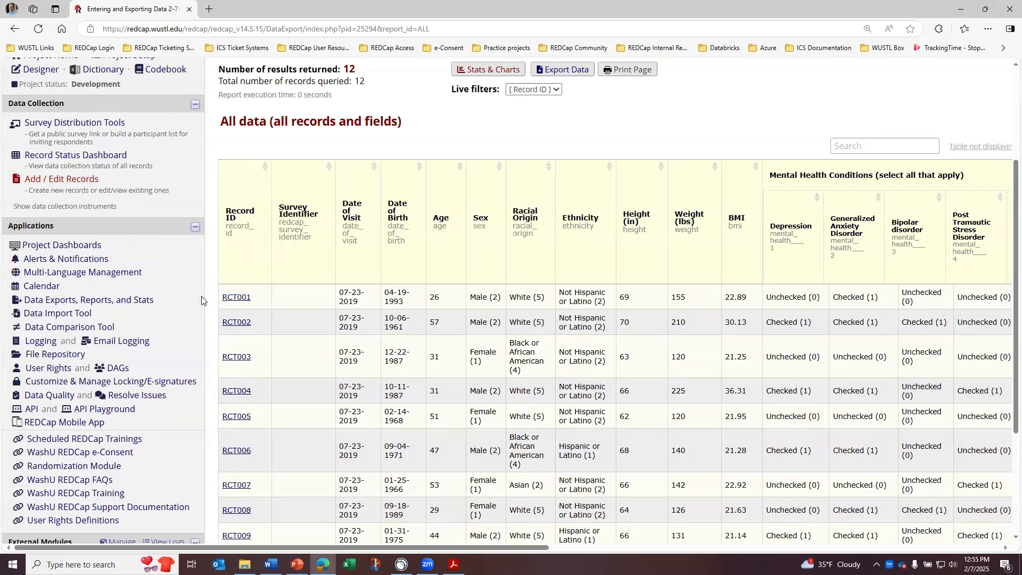
{"action": "left_click", "coordinate": [226, 298]}
{"action": "scroll", "coordinate": [742, 446], "scroll_direction": "down", "scroll_amount": 1}
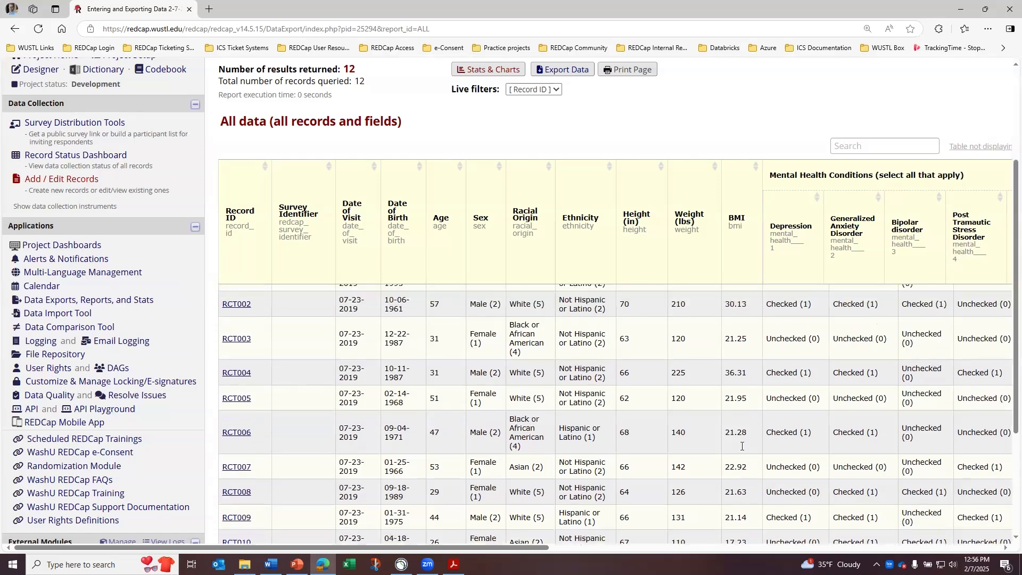
{"action": "scroll", "coordinate": [742, 446], "scroll_direction": "up", "scroll_amount": 1}
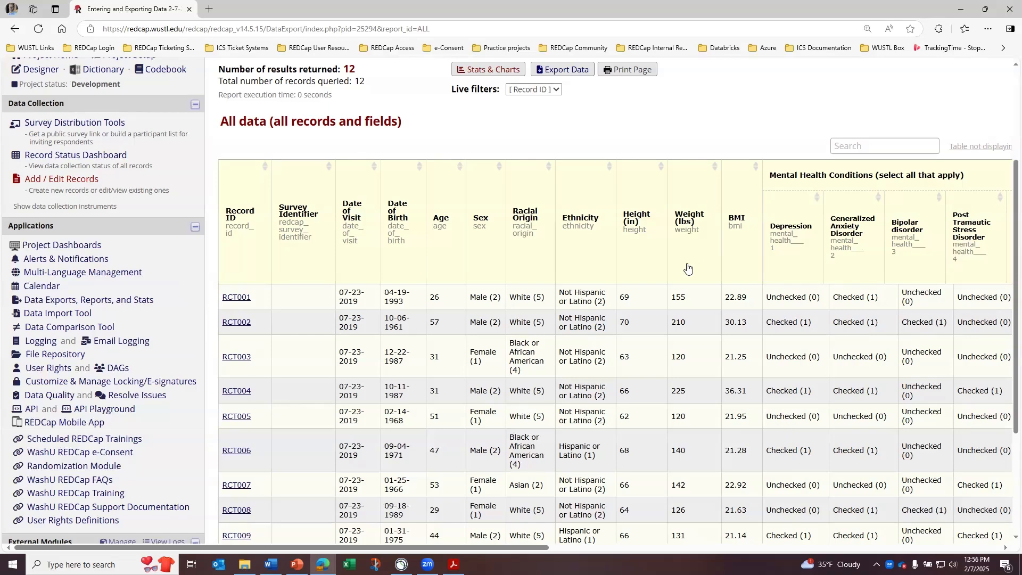
{"action": "scroll", "coordinate": [672, 424], "scroll_direction": "up", "scroll_amount": 3}
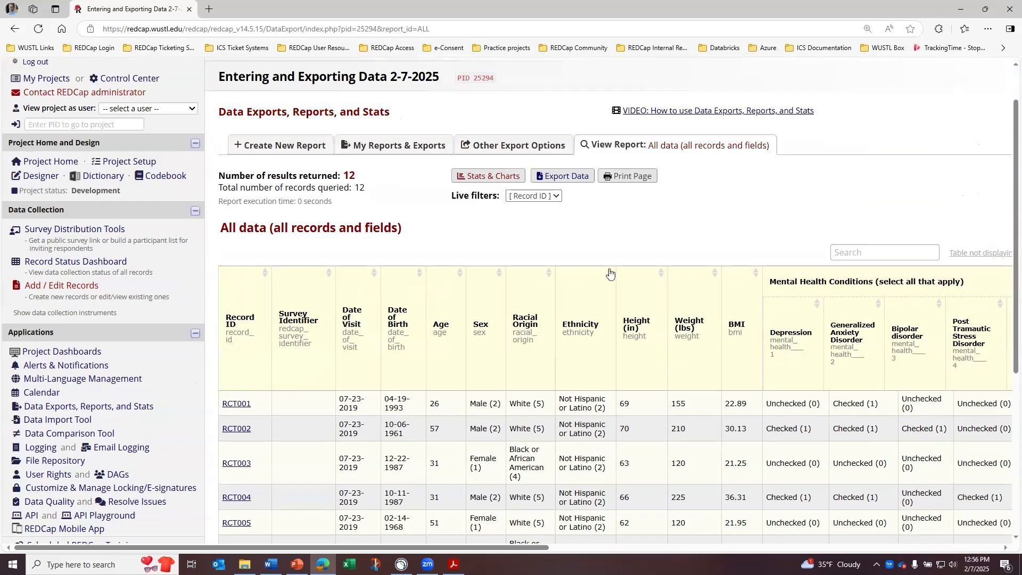
{"action": "scroll", "coordinate": [576, 433], "scroll_direction": "down", "scroll_amount": 5}
- Export the all-data report as CSV / Microsoft Excel (raw data) and download the raw CSV file
{"action": "scroll", "coordinate": [687, 340], "scroll_direction": "up", "scroll_amount": 8}
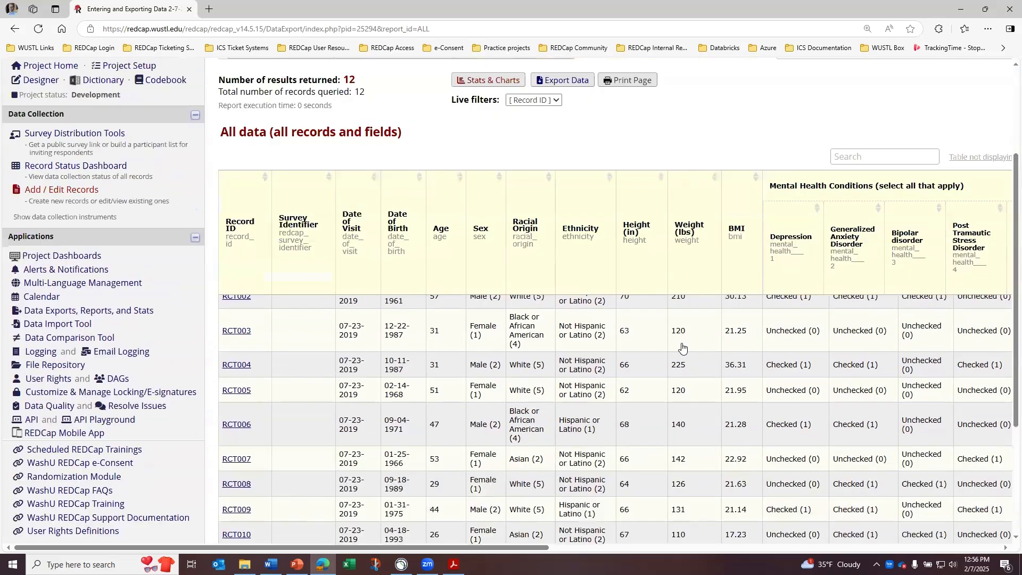
{"action": "left_click", "coordinate": [574, 235]}
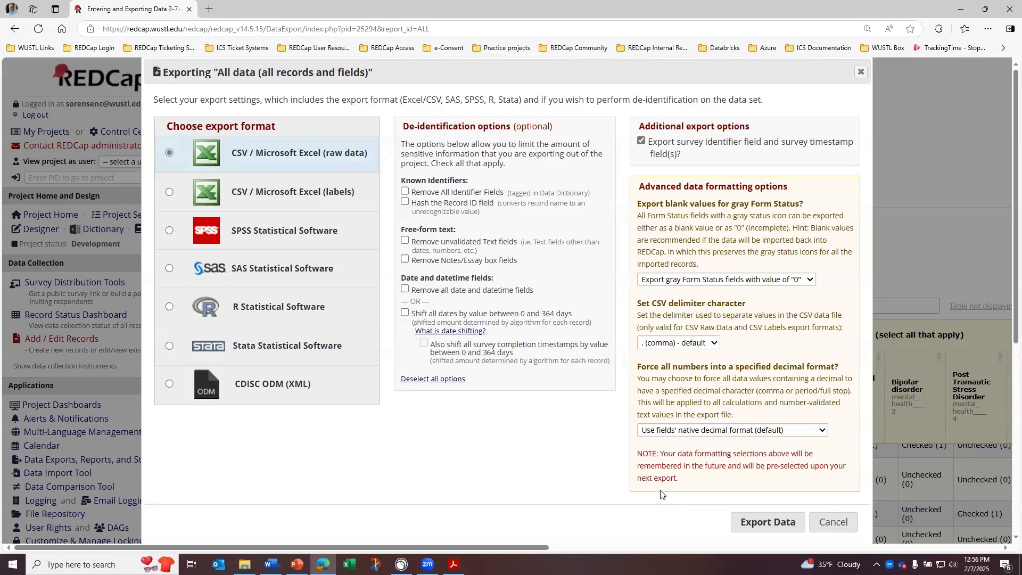
{"action": "left_click", "coordinate": [772, 522]}
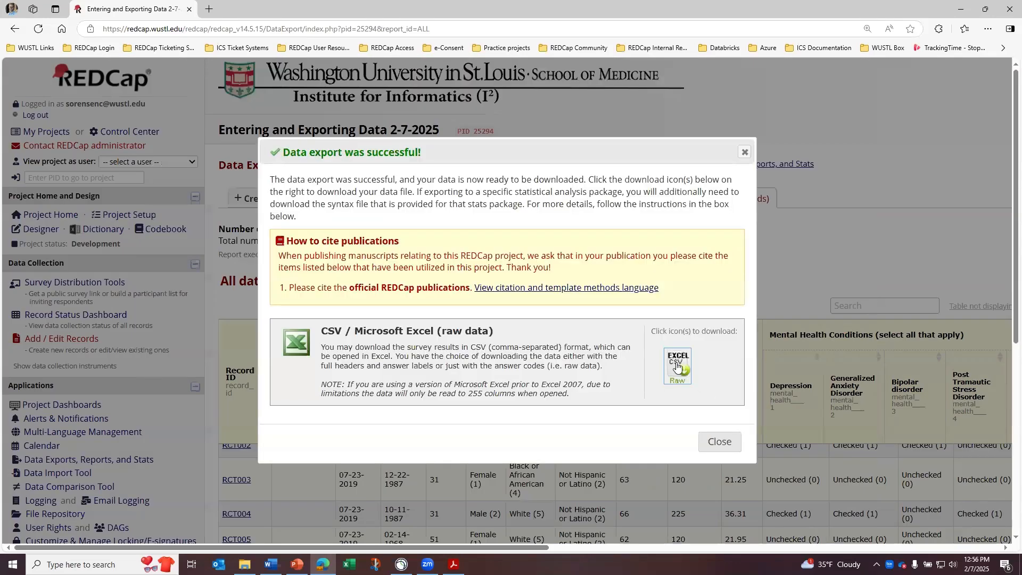
{"action": "left_click", "coordinate": [676, 366]}
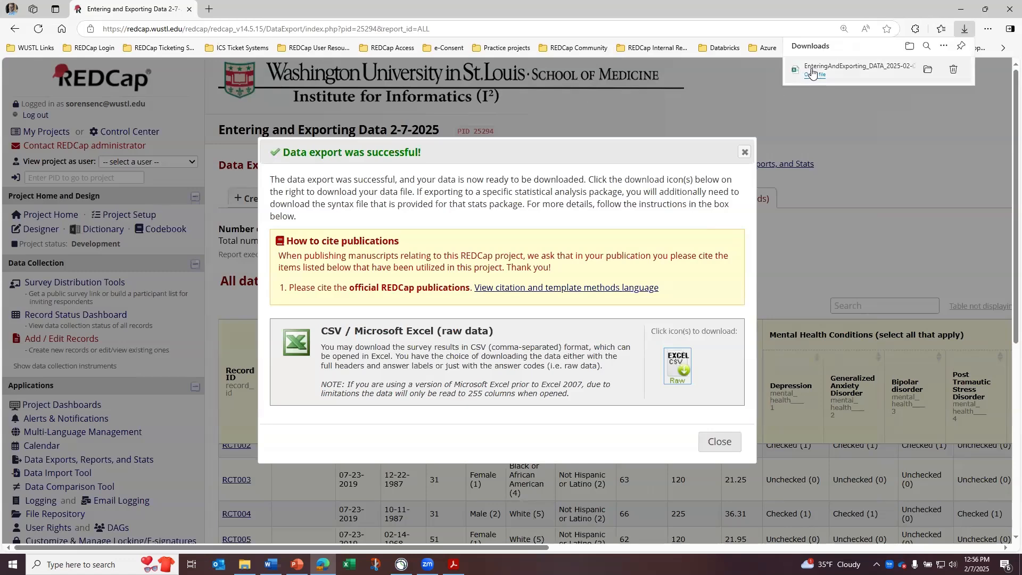
- Open the downloaded raw-data CSV in Excel, maximize its window, and widen the date_of_birth column to show full dates
{"action": "left_click", "coordinate": [814, 80]}
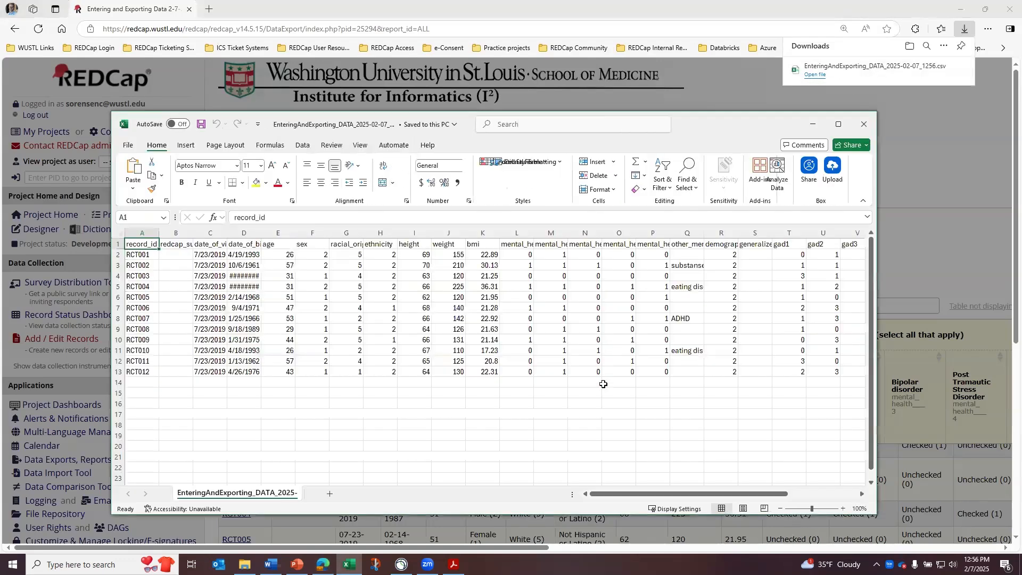
{"action": "left_click", "coordinate": [836, 125]}
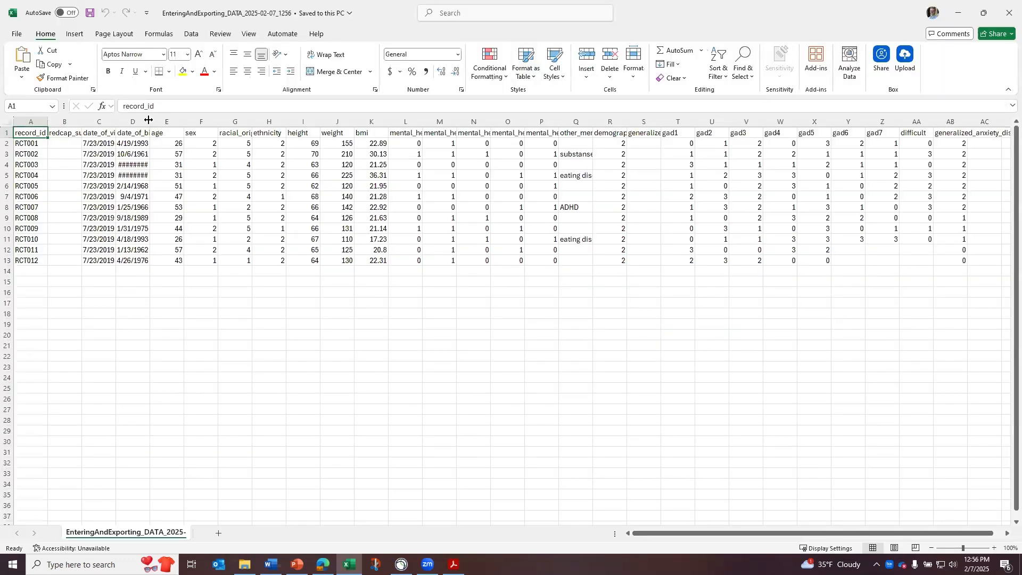
{"action": "left_click_drag", "start_coordinate": [148, 121], "coordinate": [203, 121]}
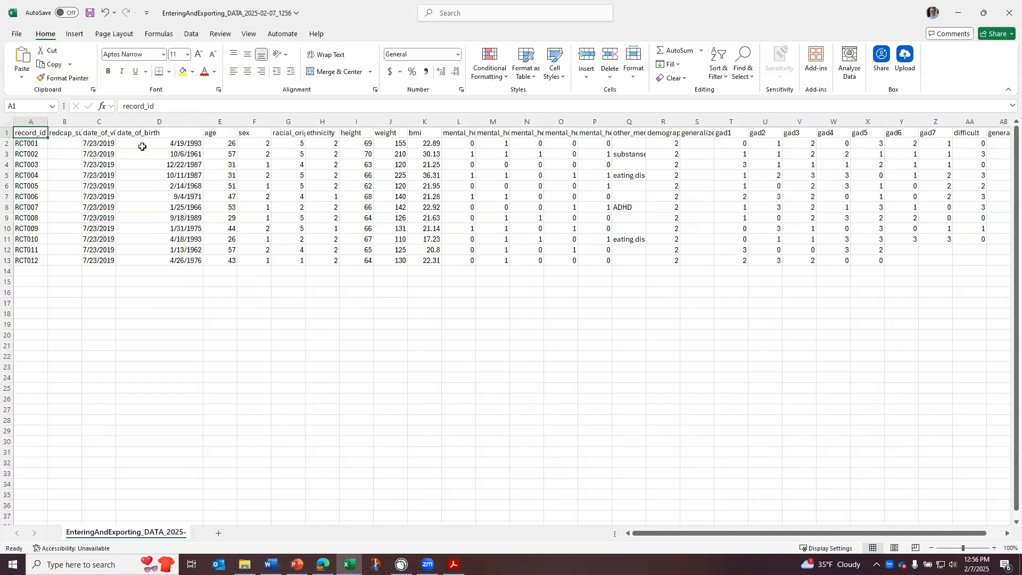
- Widen the date_of_visit column to show its full header, and set redcap_survey_identifier slightly wider than its original width
{"action": "left_click_drag", "start_coordinate": [116, 121], "coordinate": [158, 121]}
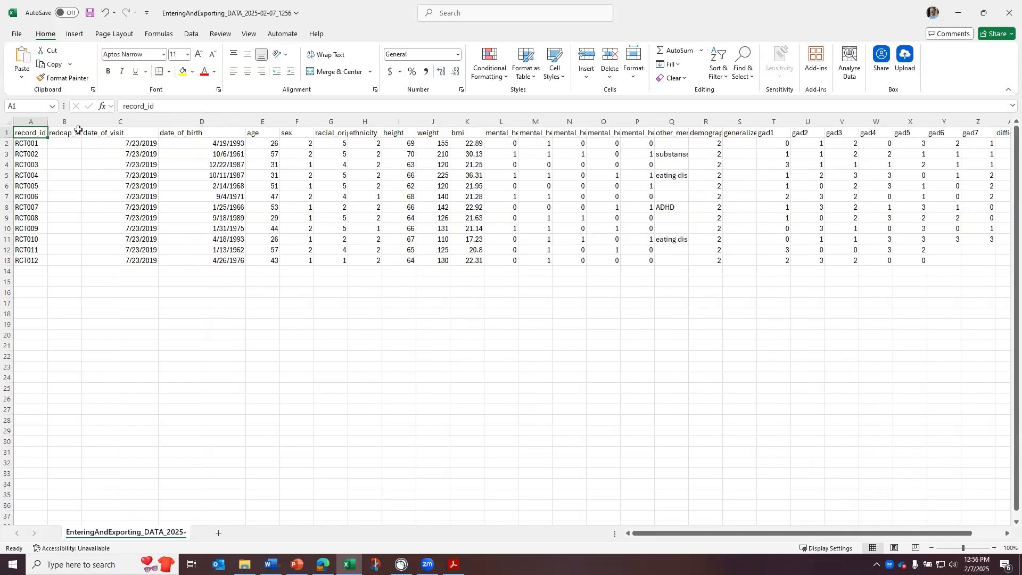
{"action": "left_click_drag", "start_coordinate": [82, 121], "coordinate": [126, 121]}
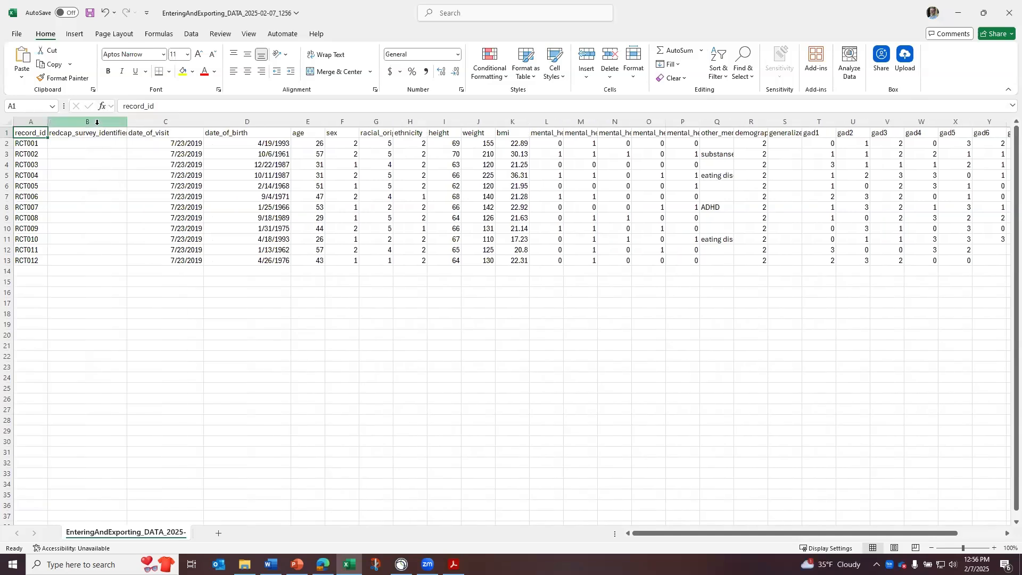
{"action": "left_click", "coordinate": [79, 122]}
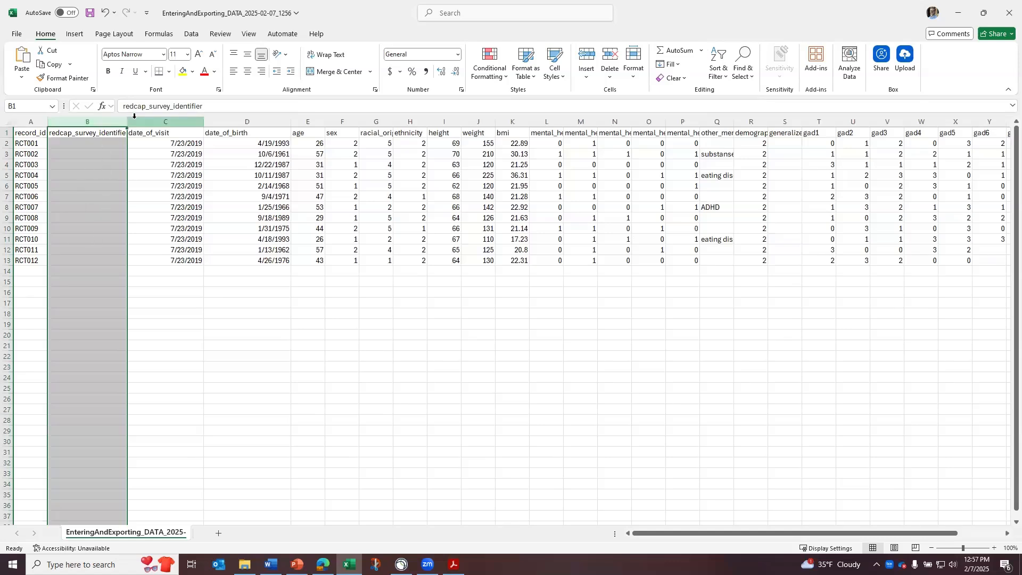
{"action": "left_click_drag", "start_coordinate": [126, 126], "coordinate": [95, 124]}
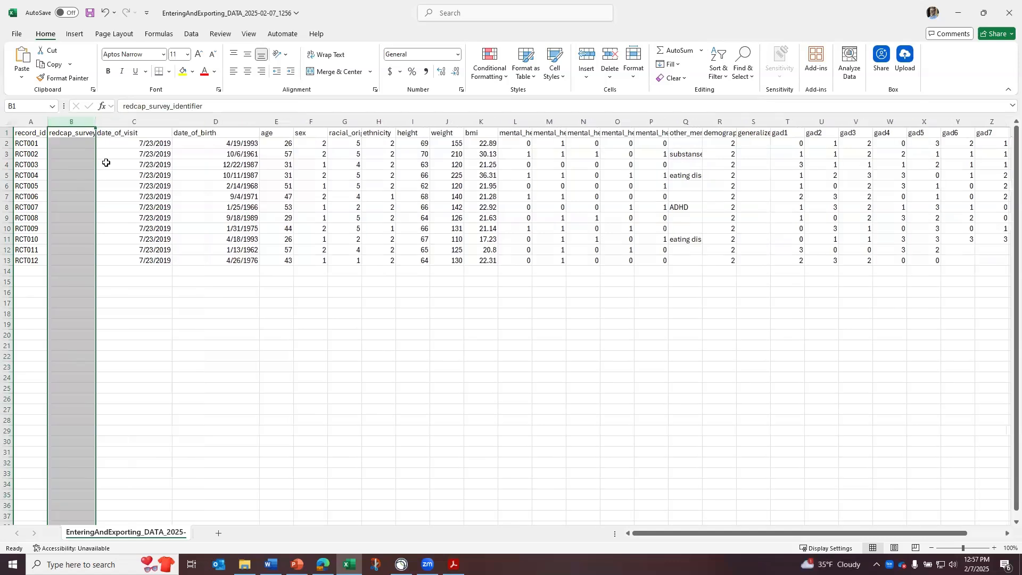
{"action": "left_click", "coordinate": [154, 133]}
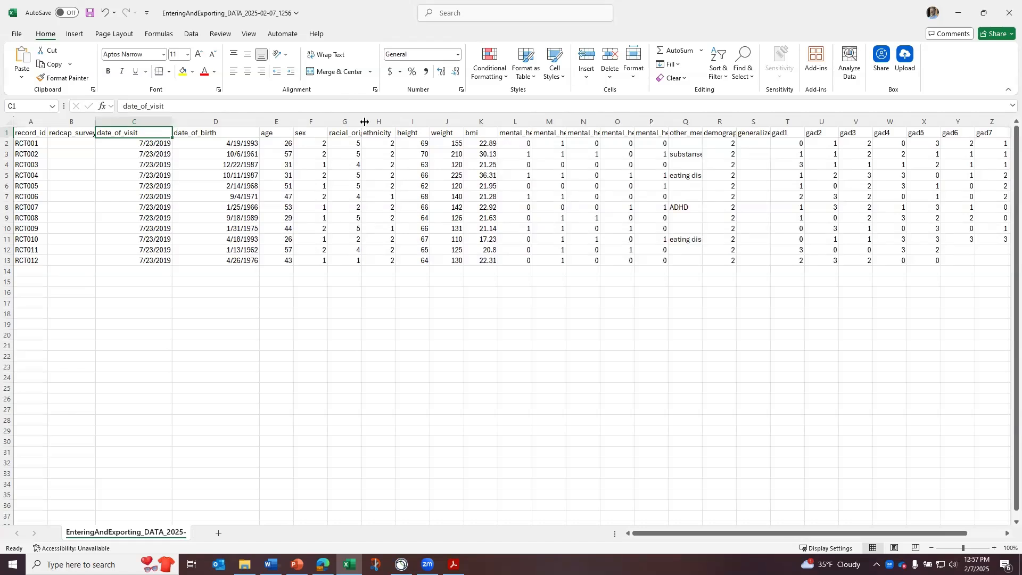
- Widen the racial_origin and ethnicity columns to show their full headers, and review the headers from age to ethnicity
{"action": "left_click_drag", "start_coordinate": [361, 121], "coordinate": [469, 122]}
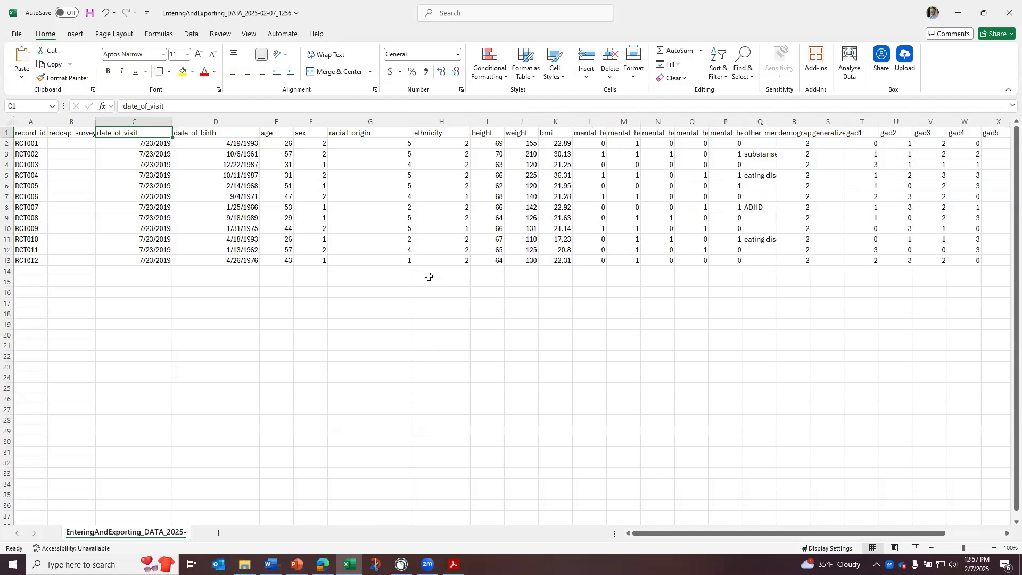
{"action": "left_click_drag", "start_coordinate": [276, 133], "coordinate": [427, 127]}
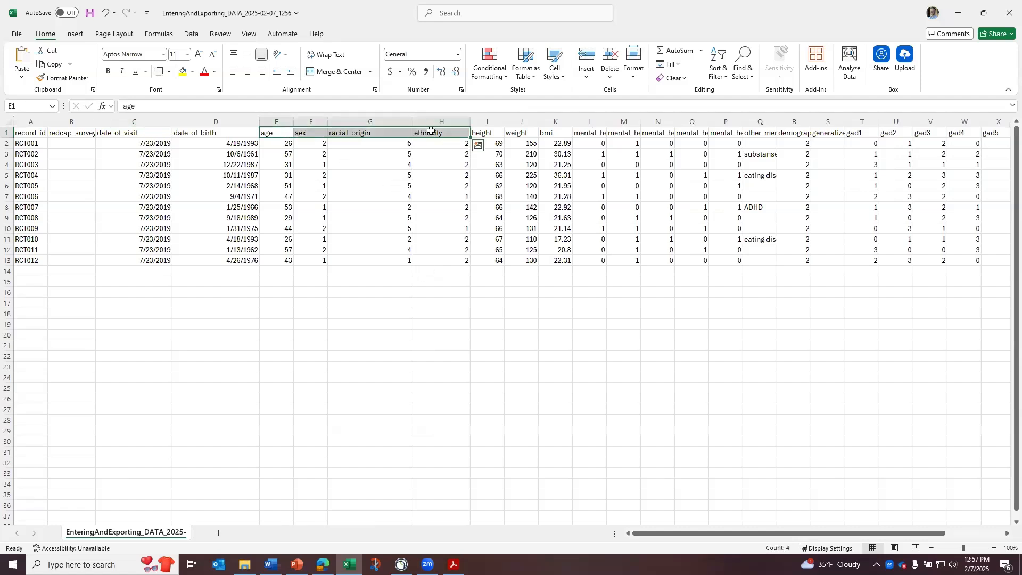
{"action": "left_click", "coordinate": [442, 323]}
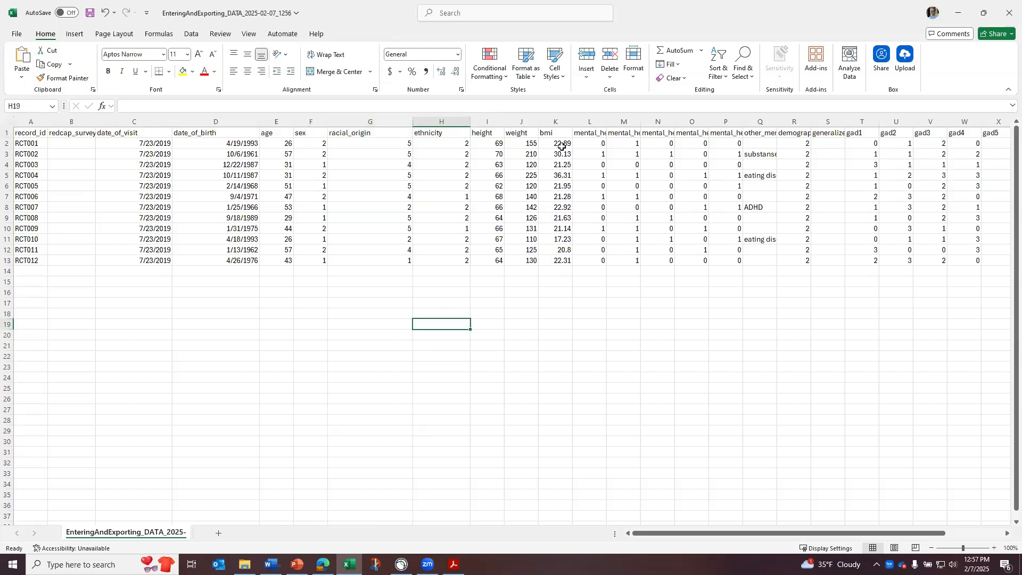
- Widen the columns mental_health___1 through mental_health___5 so their full variable names are readable
{"action": "left_click_drag", "start_coordinate": [605, 121], "coordinate": [919, 117]}
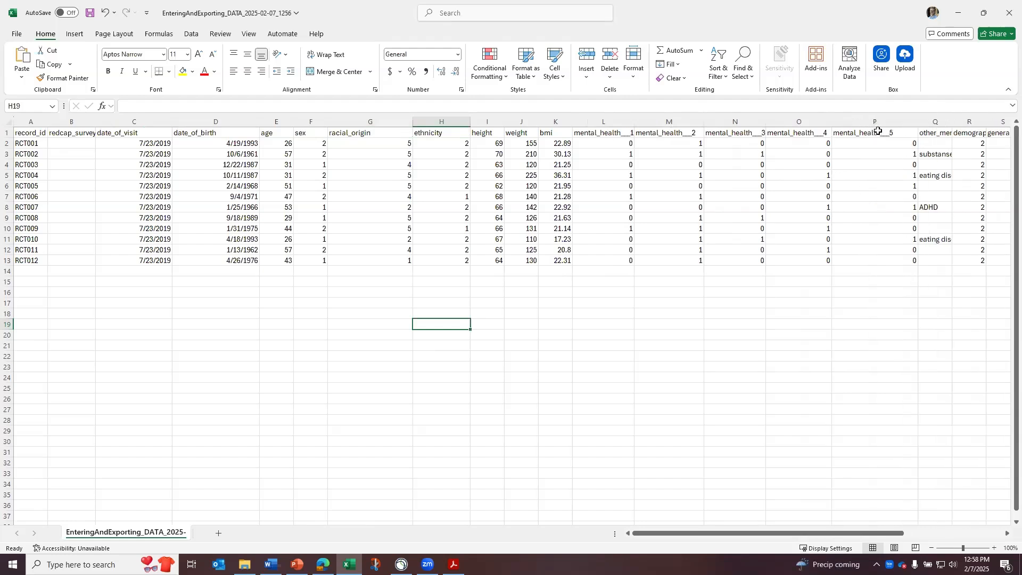
{"action": "left_click_drag", "start_coordinate": [878, 131], "coordinate": [605, 132]}
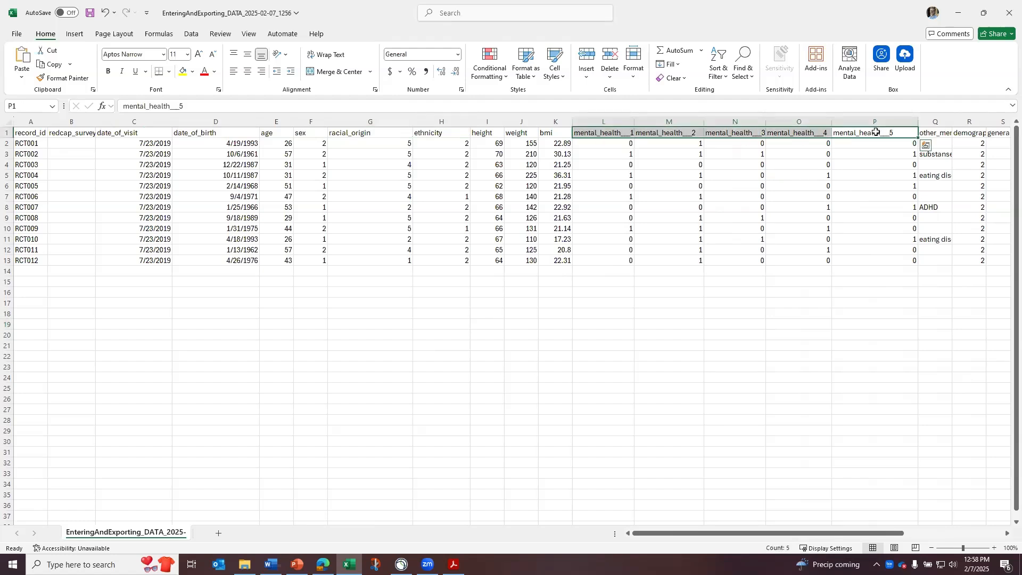
{"action": "left_click", "coordinate": [796, 290]}
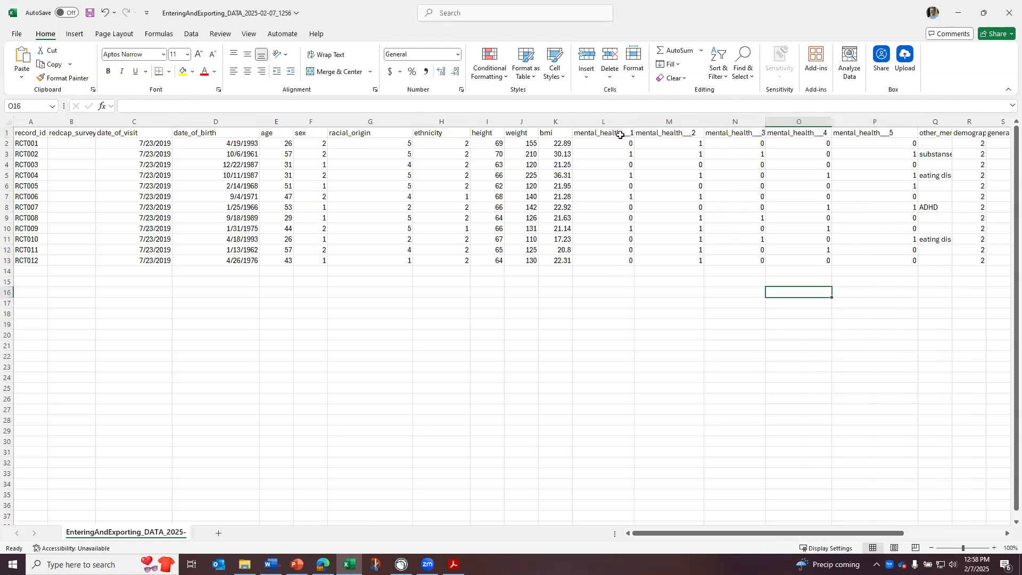
- Compare the five mental_health checkbox columns with the single-column variables sex, racial_origin and ethnicity
{"action": "left_click", "coordinate": [608, 135]}
{"action": "left_click_drag", "start_coordinate": [608, 134], "coordinate": [894, 133]}
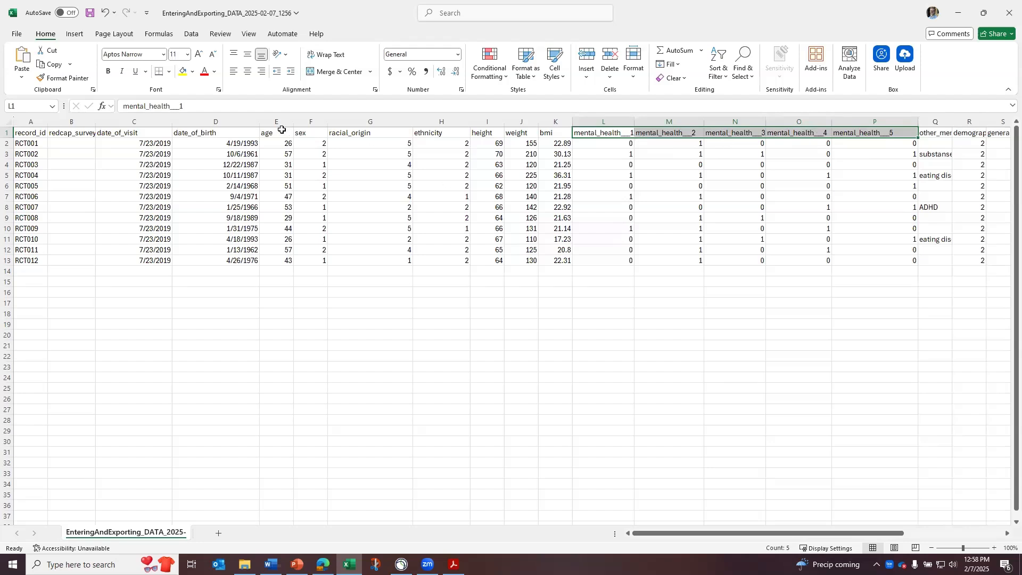
{"action": "left_click", "coordinate": [299, 133]}
{"action": "left_click_drag", "start_coordinate": [346, 134], "coordinate": [434, 261]}
{"action": "left_click", "coordinate": [435, 312]}
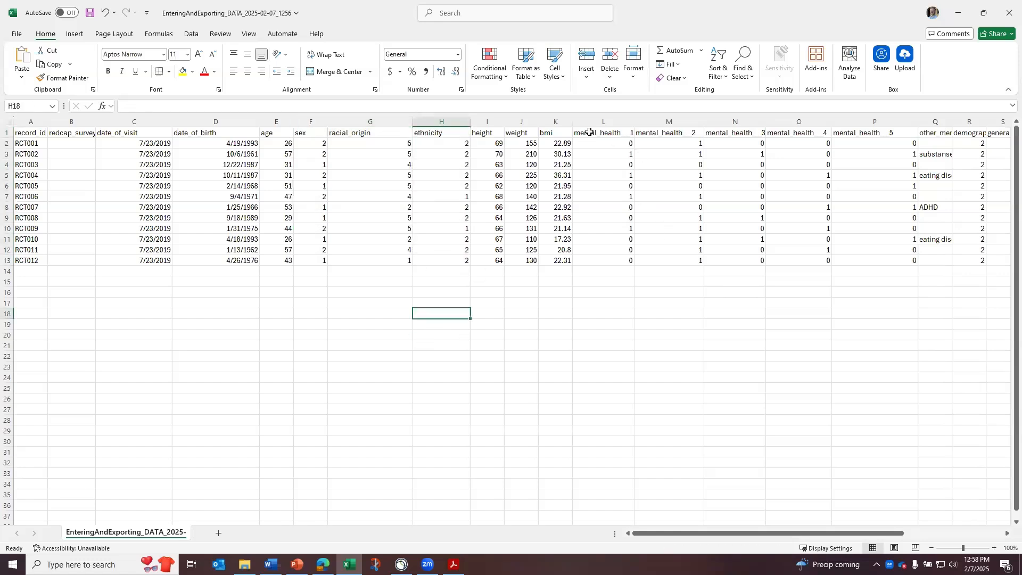
{"action": "left_click_drag", "start_coordinate": [586, 135], "coordinate": [849, 140]}
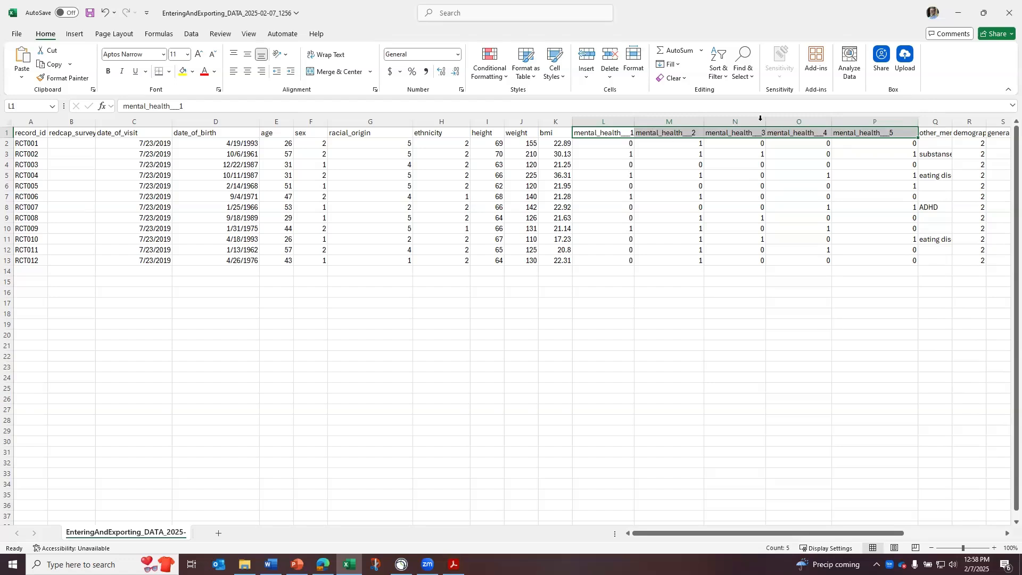
- Examine the 0 and 1 codes in the mental_health columns for records RCT001, RCT002 and RCT004
{"action": "left_click", "coordinate": [608, 142]}
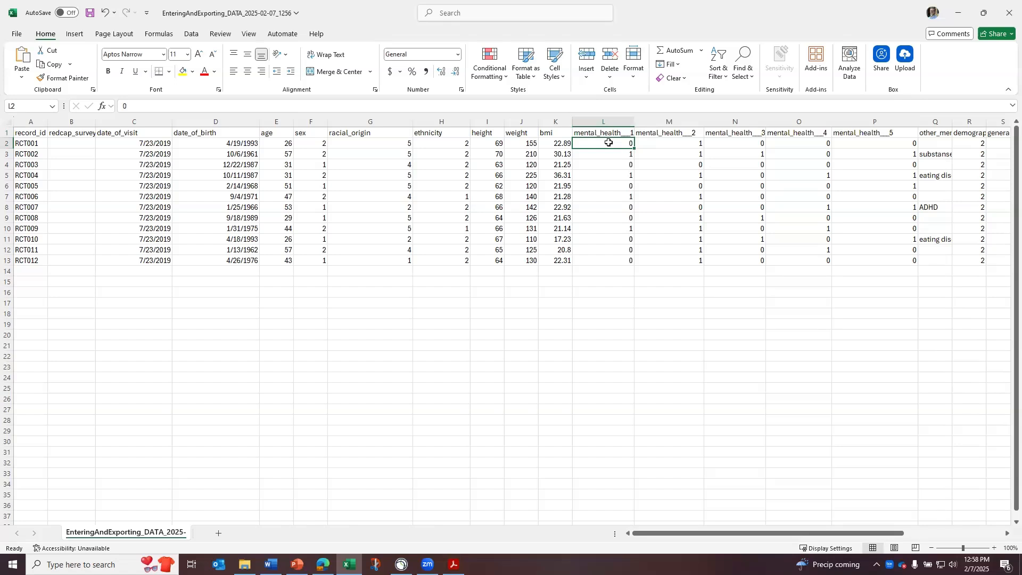
{"action": "key", "text": "Right"}
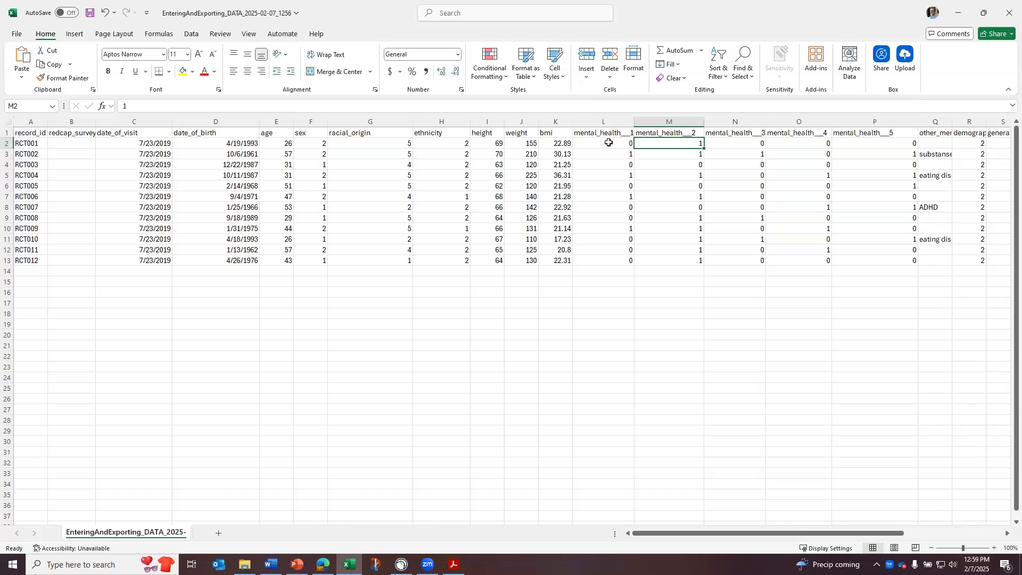
{"action": "key", "text": "Down"}
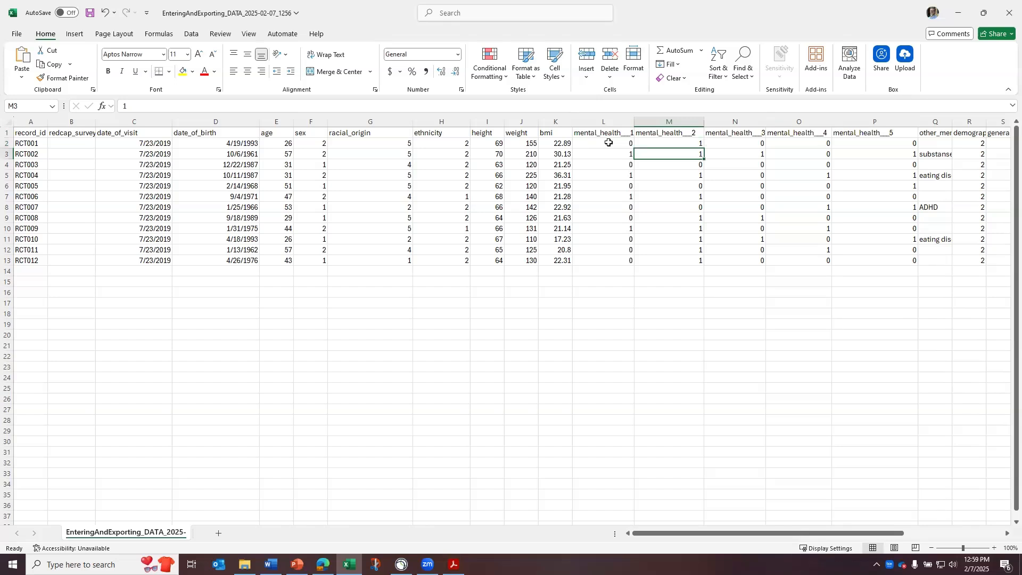
{"action": "key", "text": "Left"}
{"action": "key", "text": "Left"}
{"action": "key", "text": "Right"}
{"action": "key", "text": "Right"}
{"action": "key", "text": "Right"}
{"action": "key", "text": "Right"}
{"action": "key", "text": "Left"}
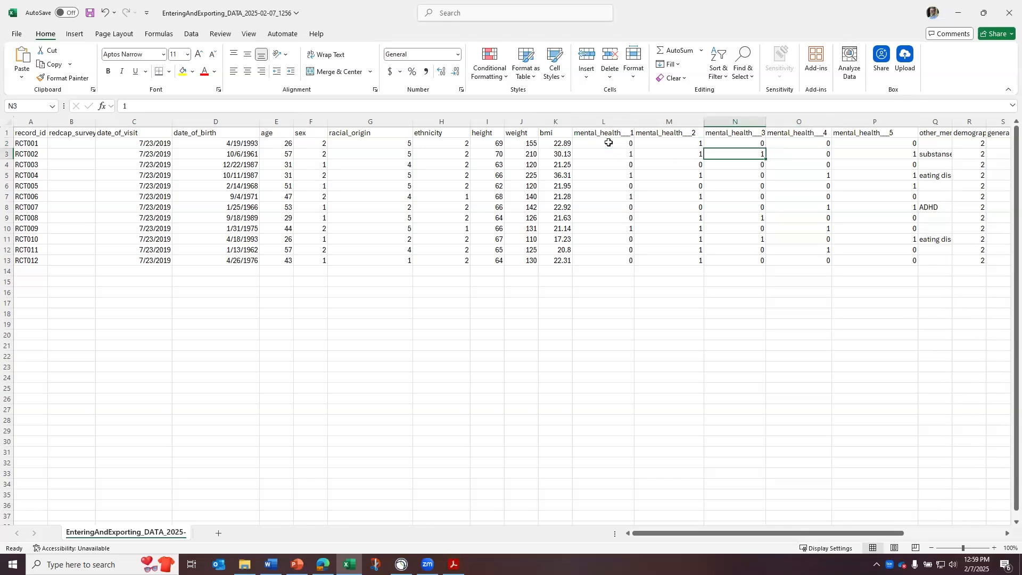
{"action": "key", "text": "Down"}
{"action": "key", "text": "Down"}
{"action": "key", "text": "Right"}
{"action": "key", "text": "Right"}
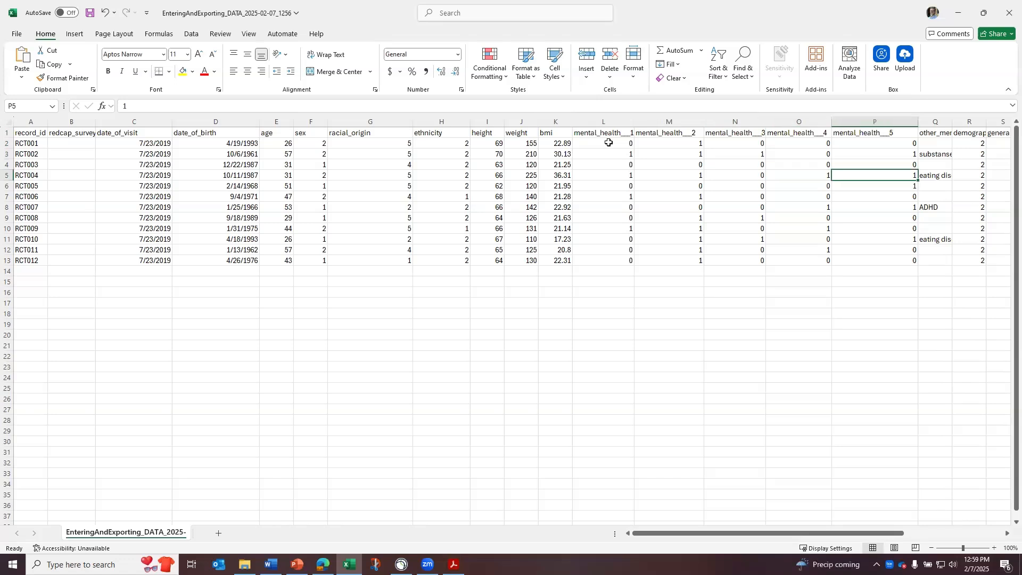
{"action": "key", "text": "Up"}
{"action": "key", "text": "Up"}
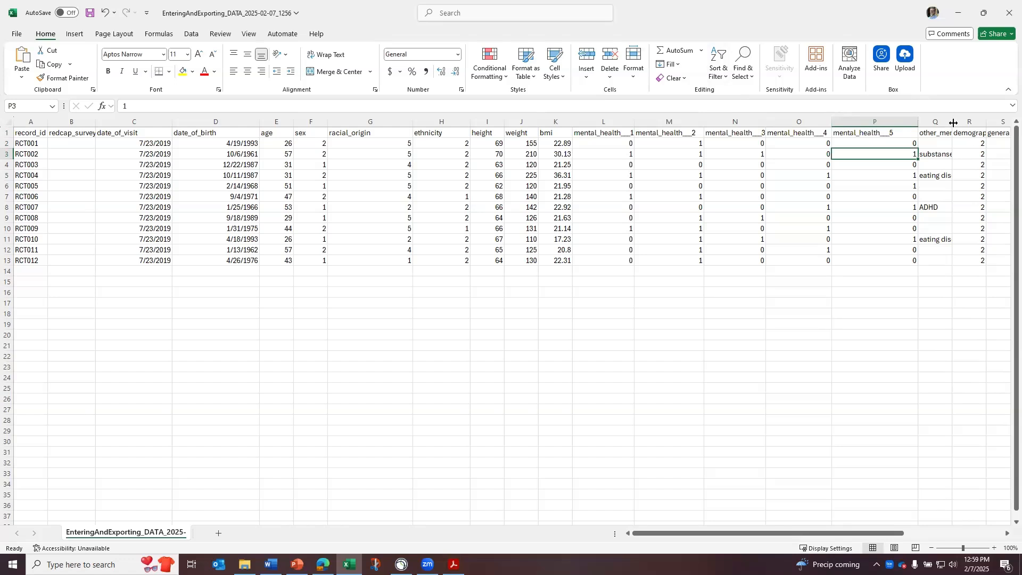
- Widen the other_mental_health column and go through its free-text entries down to record RCT010
{"action": "left_click_drag", "start_coordinate": [953, 123], "coordinate": [1002, 123]}
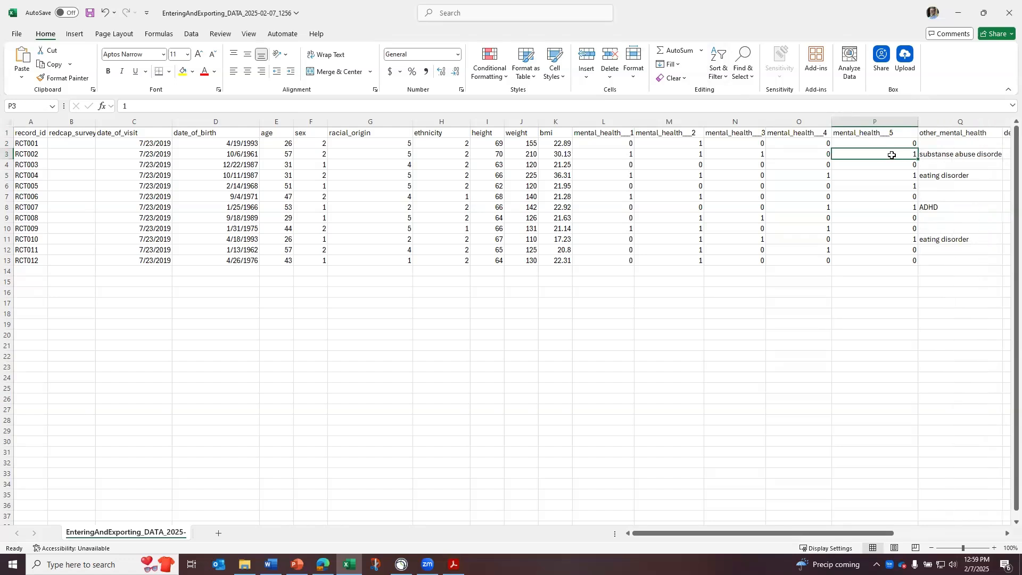
{"action": "left_click", "coordinate": [940, 154]}
{"action": "key", "text": "Down"}
{"action": "key", "text": "Down"}
{"action": "key", "text": "Down"}
{"action": "key", "text": "Down"}
{"action": "key", "text": "Down"}
{"action": "key", "text": "Down"}
{"action": "key", "text": "Down"}
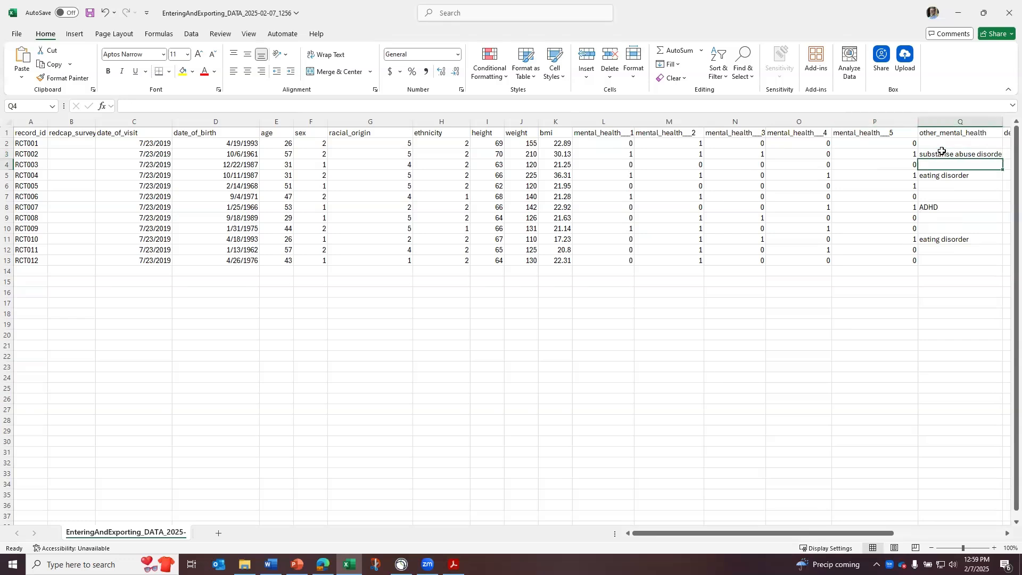
{"action": "key", "text": "Down"}
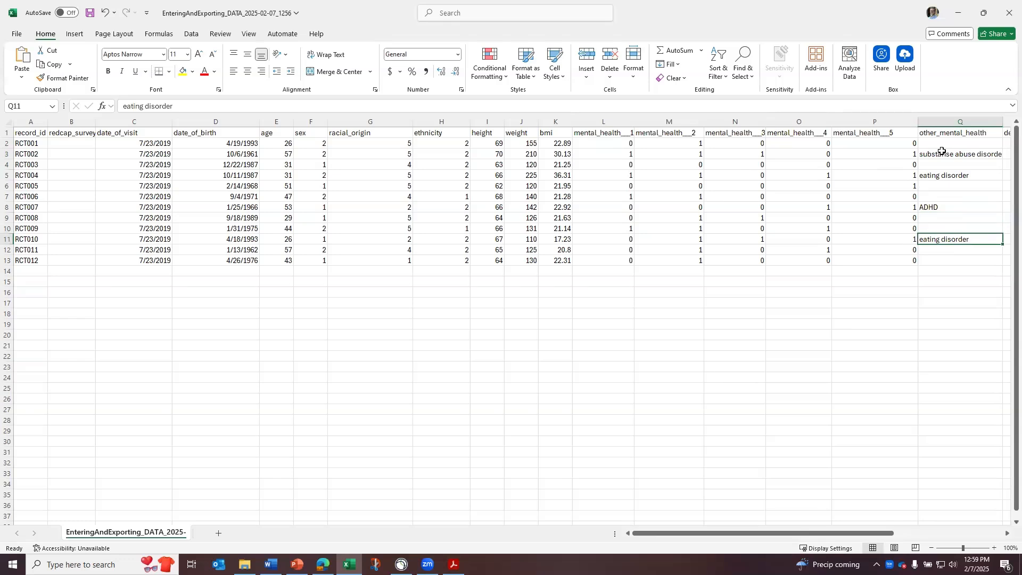
{"action": "key", "text": "Up"}
{"action": "key", "text": "Up"}
{"action": "key", "text": "Down"}
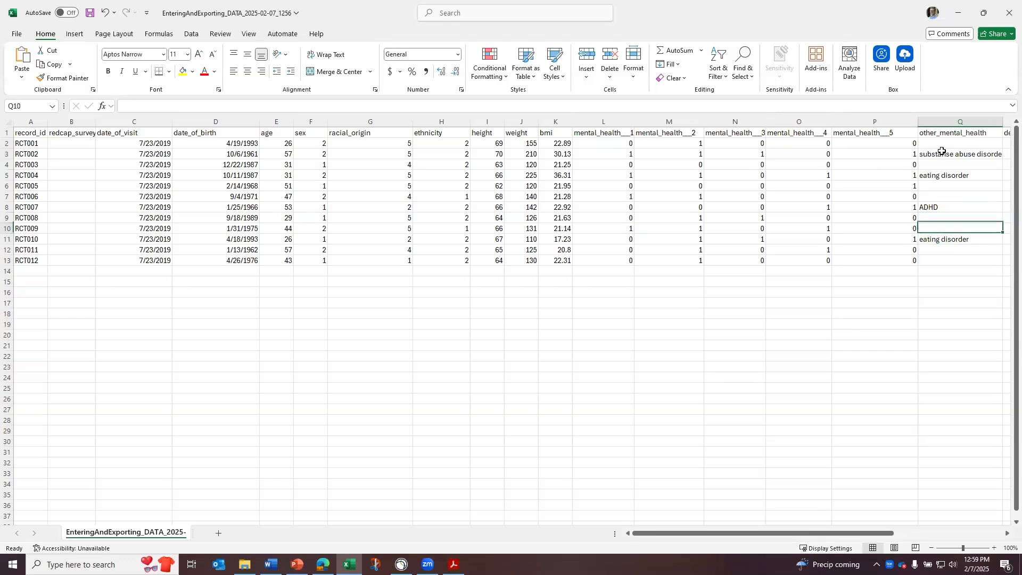
{"action": "key", "text": "Up"}
{"action": "key", "text": "Up"}
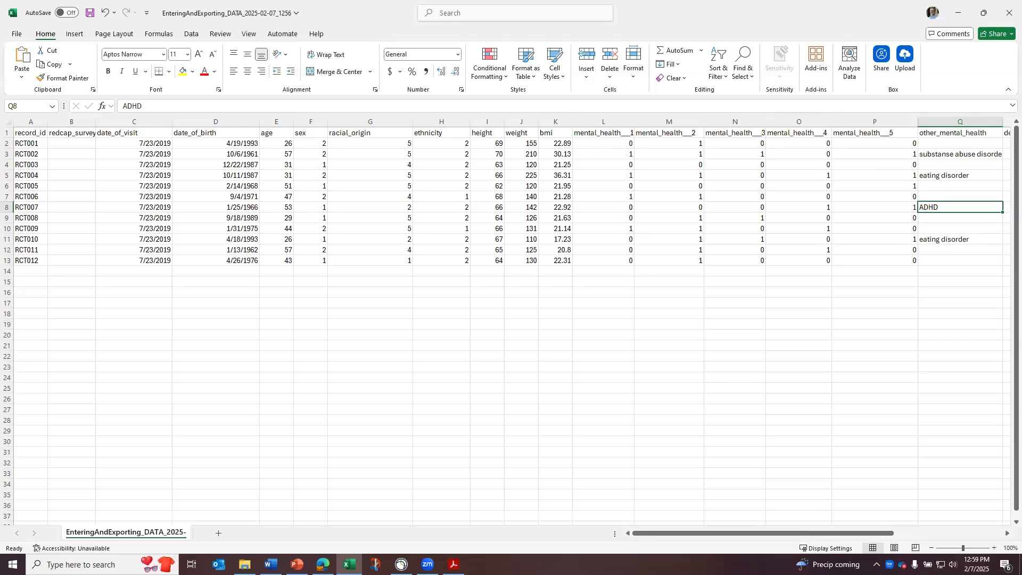
- Widen the demographics_complete column to show its full header, and review its status codes for all records
{"action": "left_click_drag", "start_coordinate": [779, 534], "coordinate": [839, 534]}
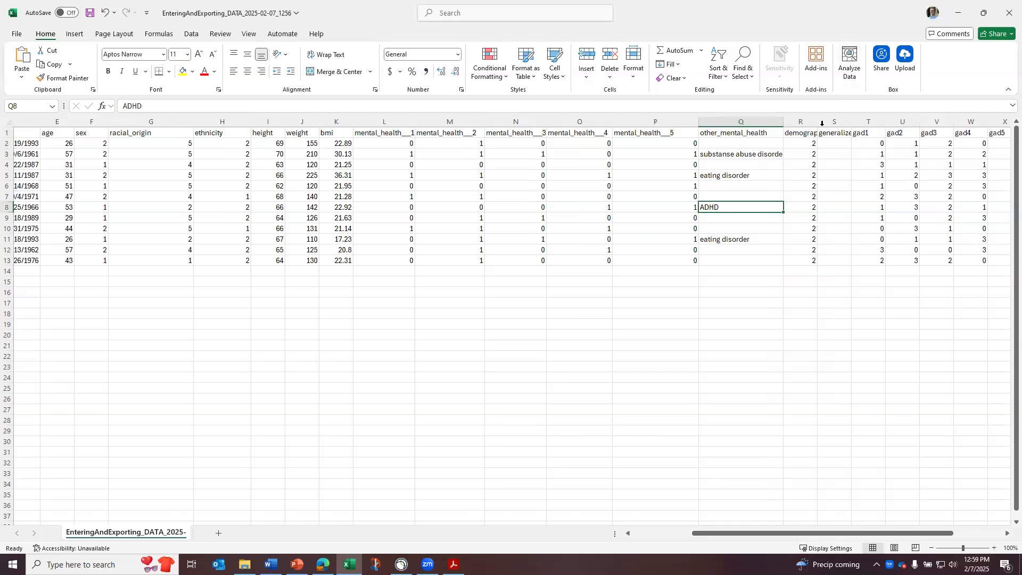
{"action": "left_click_drag", "start_coordinate": [825, 123], "coordinate": [876, 123]}
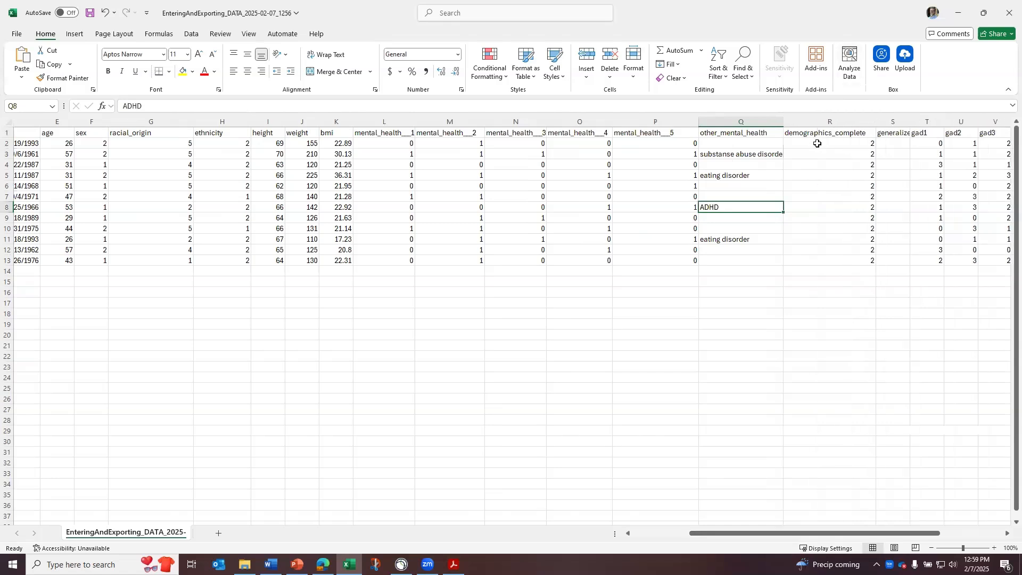
{"action": "left_click", "coordinate": [799, 131]}
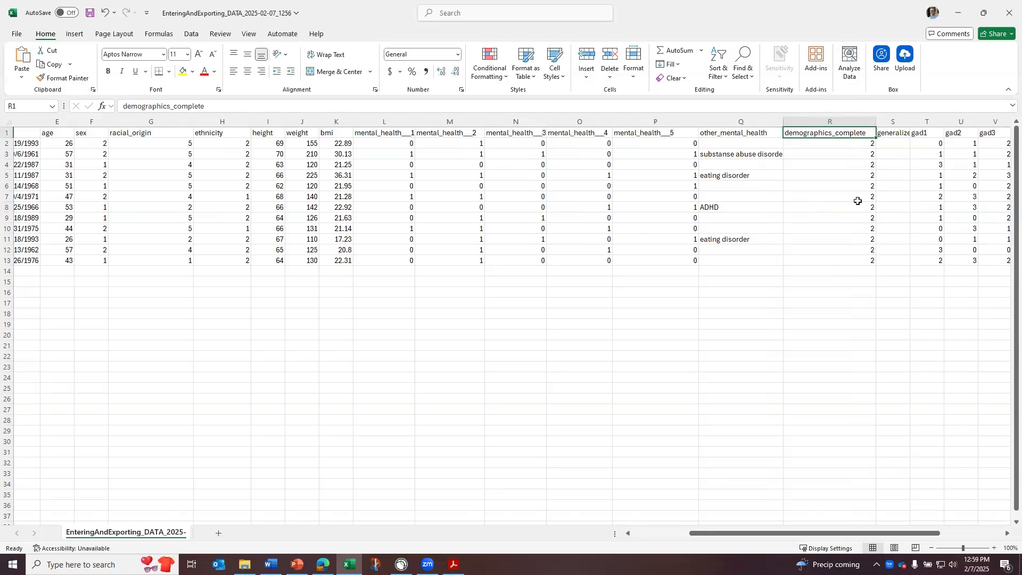
{"action": "left_click_drag", "start_coordinate": [852, 144], "coordinate": [852, 258]}
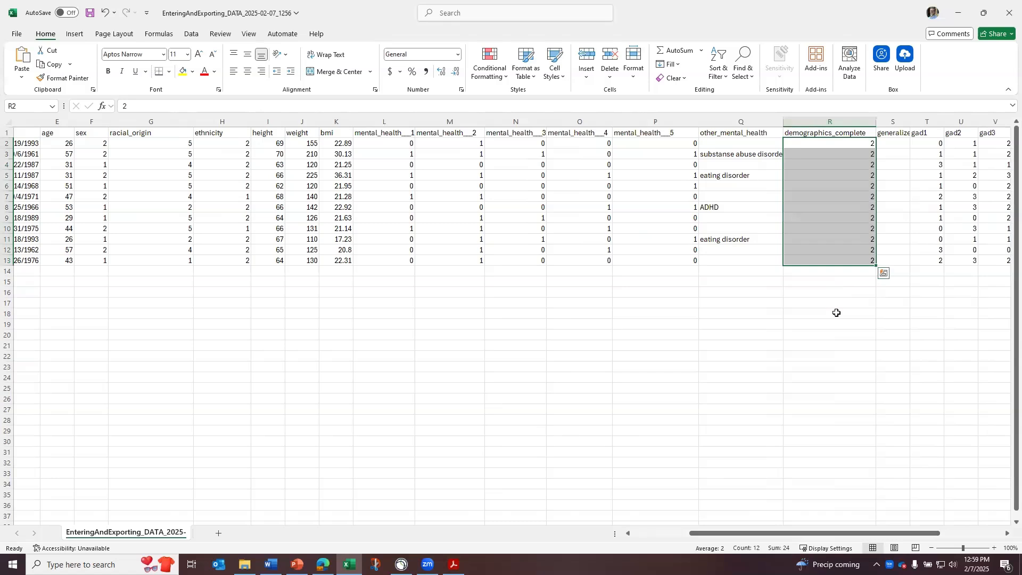
- Auto-fit the generalized_anxiety_disorder_7_item_gad_7_scale_complete column and review its form status codes down to record RCT012
{"action": "left_click_drag", "start_coordinate": [845, 533], "coordinate": [940, 534]}
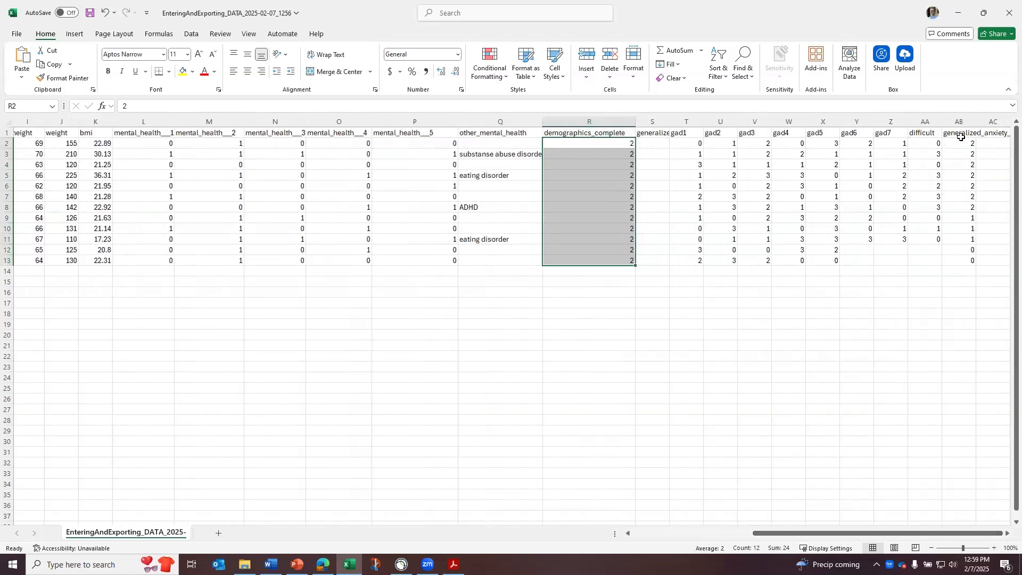
{"action": "double_click", "coordinate": [976, 122]}
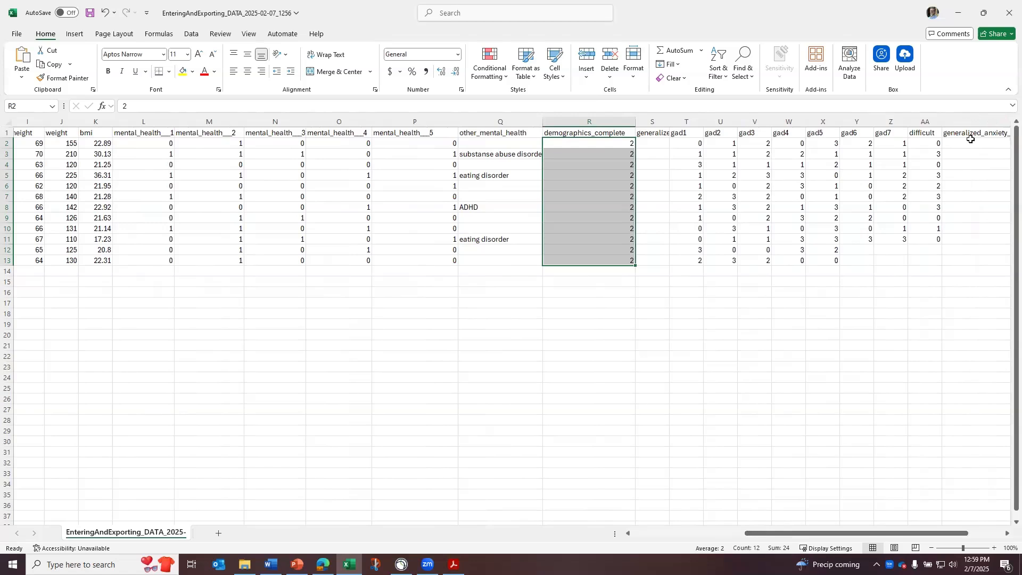
{"action": "left_click", "coordinate": [1006, 534]}
{"action": "left_click", "coordinate": [1007, 534]}
{"action": "left_click", "coordinate": [1007, 534]}
{"action": "left_click", "coordinate": [1006, 534]}
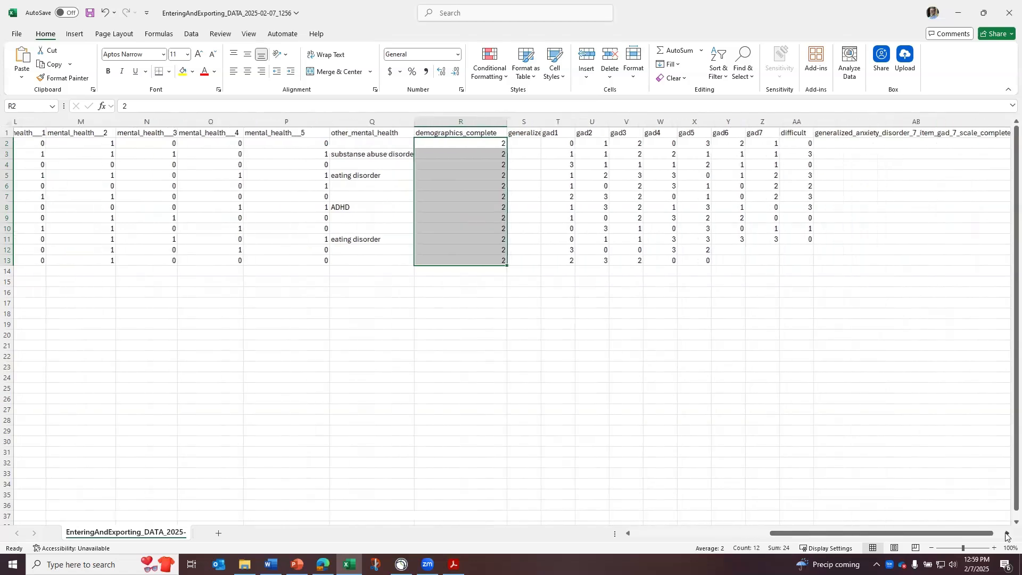
{"action": "left_click", "coordinate": [1007, 534]}
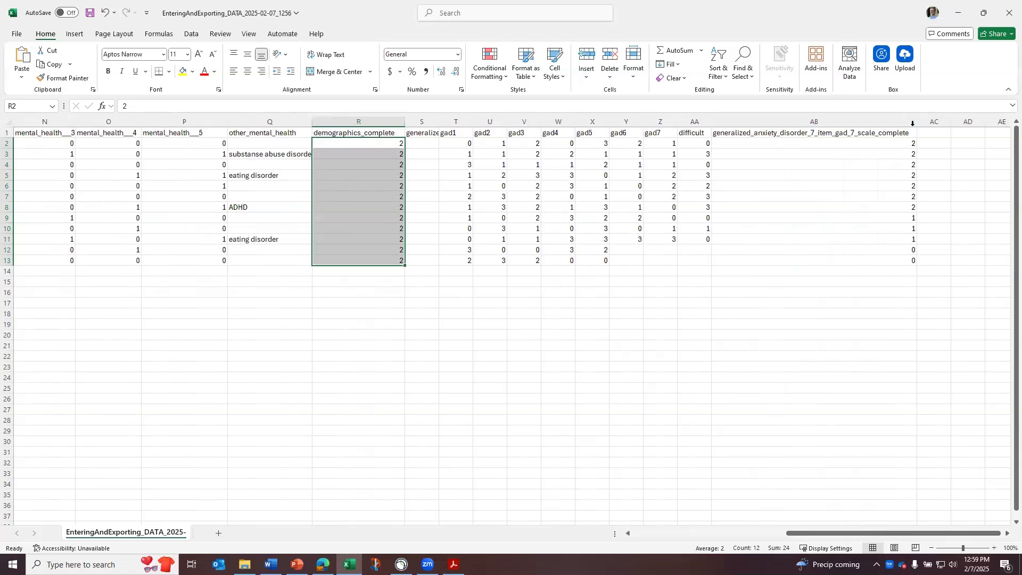
{"action": "left_click", "coordinate": [729, 133]}
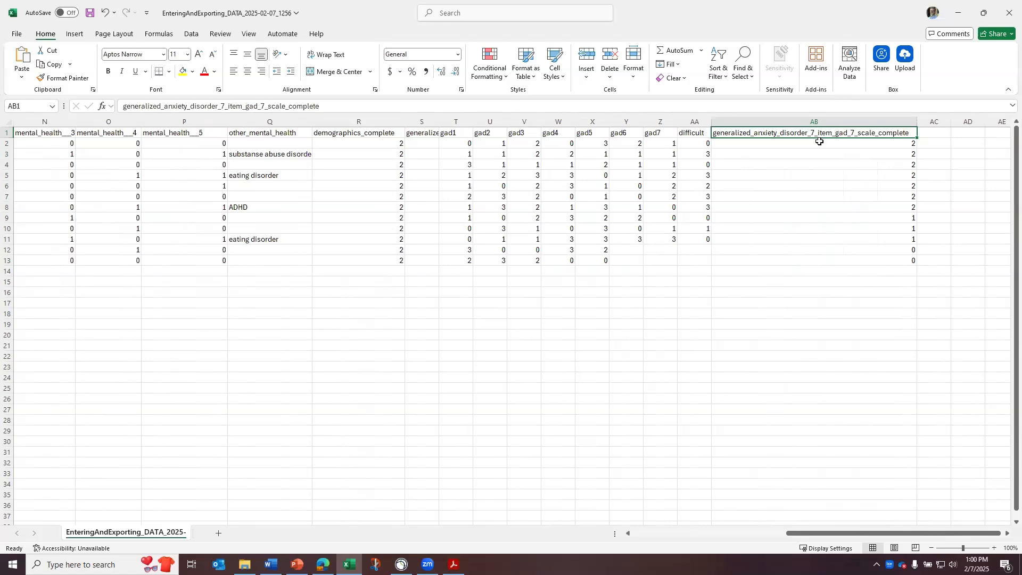
{"action": "left_click_drag", "start_coordinate": [820, 142], "coordinate": [848, 258]}
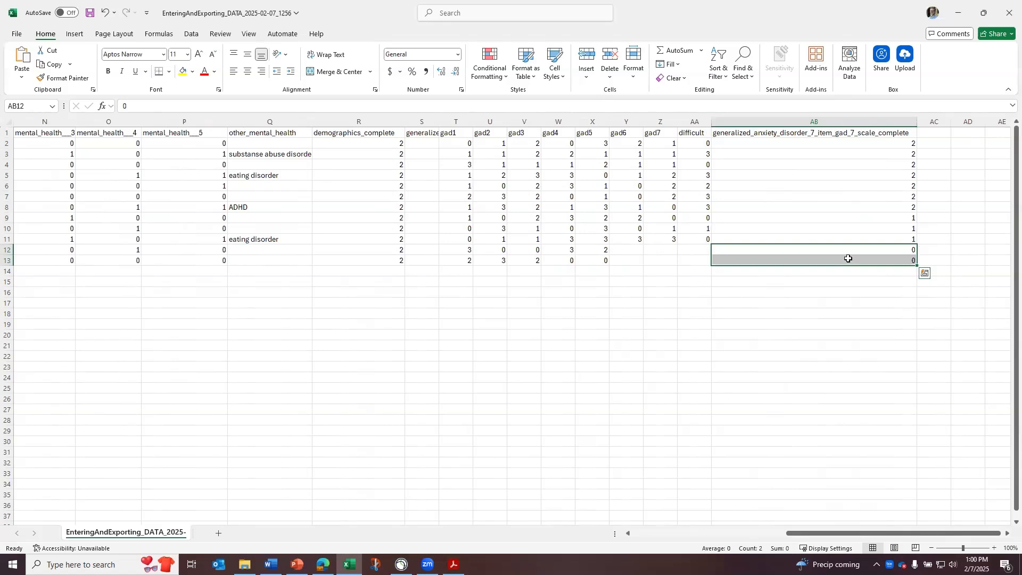
- Check the gad6, gad7 and difficult cells of the last two records, and the height and weight values of all records
{"action": "left_click_drag", "start_coordinate": [631, 250], "coordinate": [697, 266]}
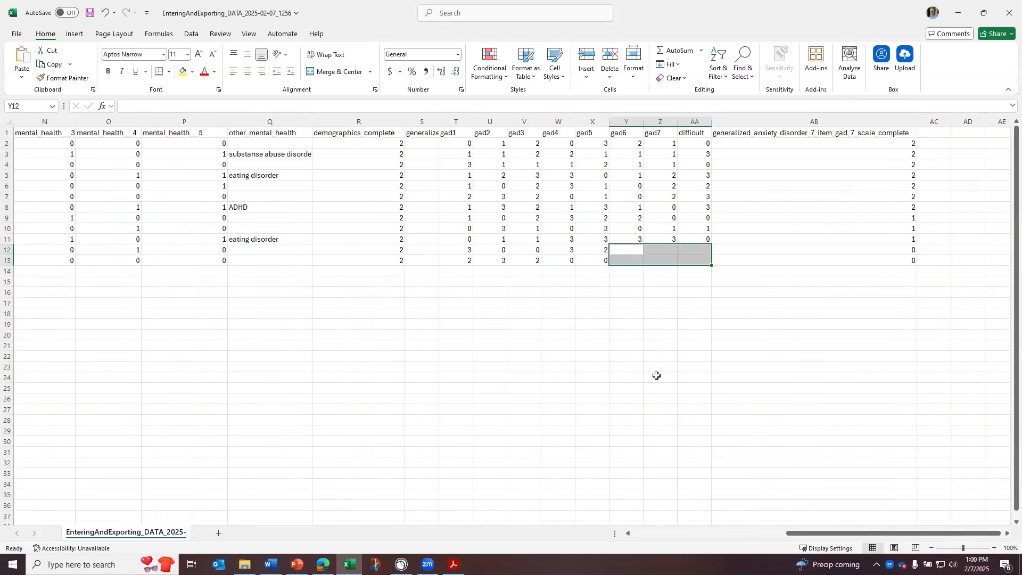
{"action": "left_click", "coordinate": [725, 323]}
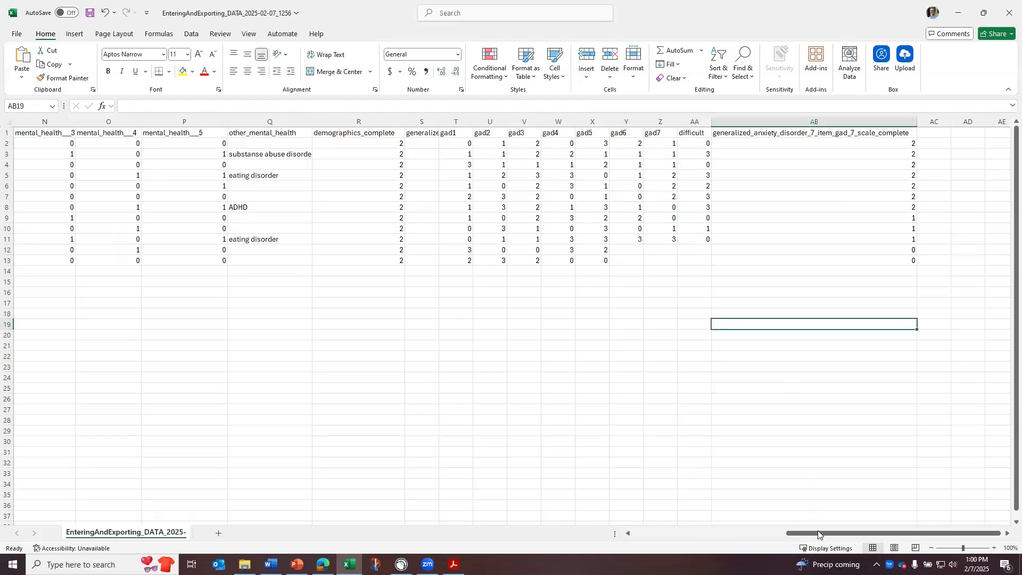
{"action": "left_click_drag", "start_coordinate": [817, 534], "coordinate": [629, 538]}
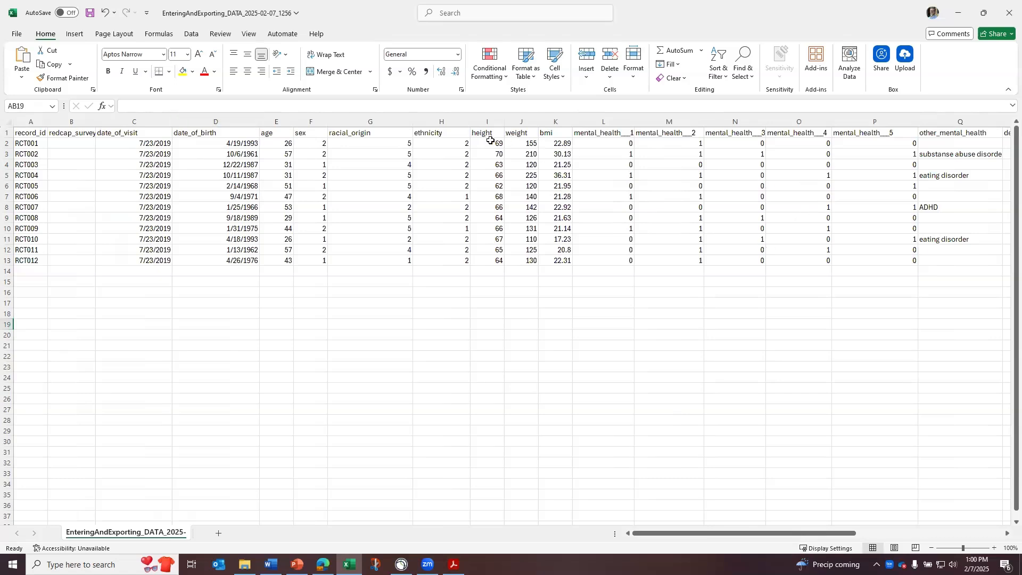
{"action": "left_click_drag", "start_coordinate": [492, 143], "coordinate": [528, 273]}
{"action": "left_click", "coordinate": [518, 313]}
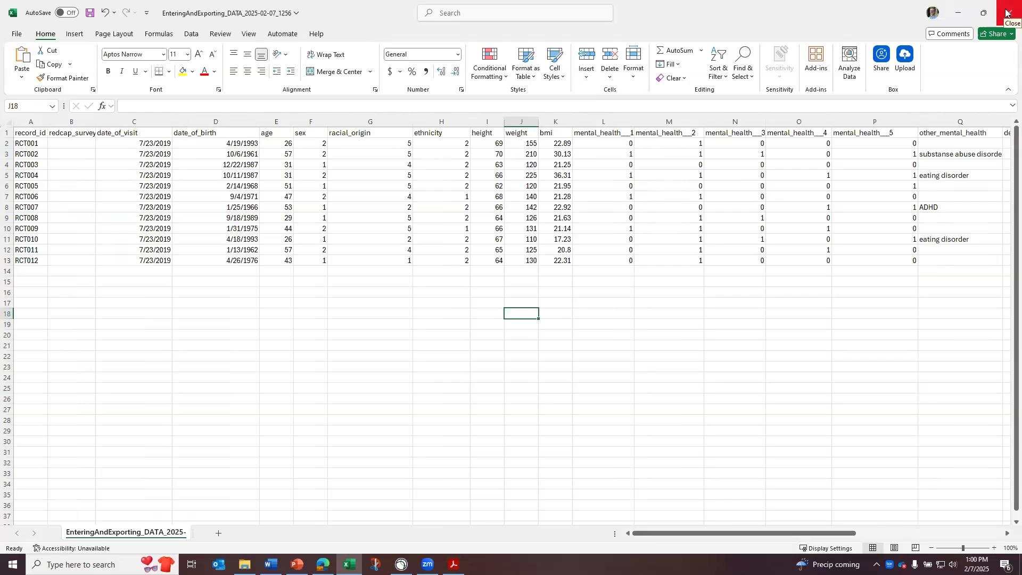
- Switch back to REDCap, export all data in the CSV / Microsoft Excel (labels) format, and open the downloaded file in Excel
{"action": "left_click", "coordinate": [959, 15]}
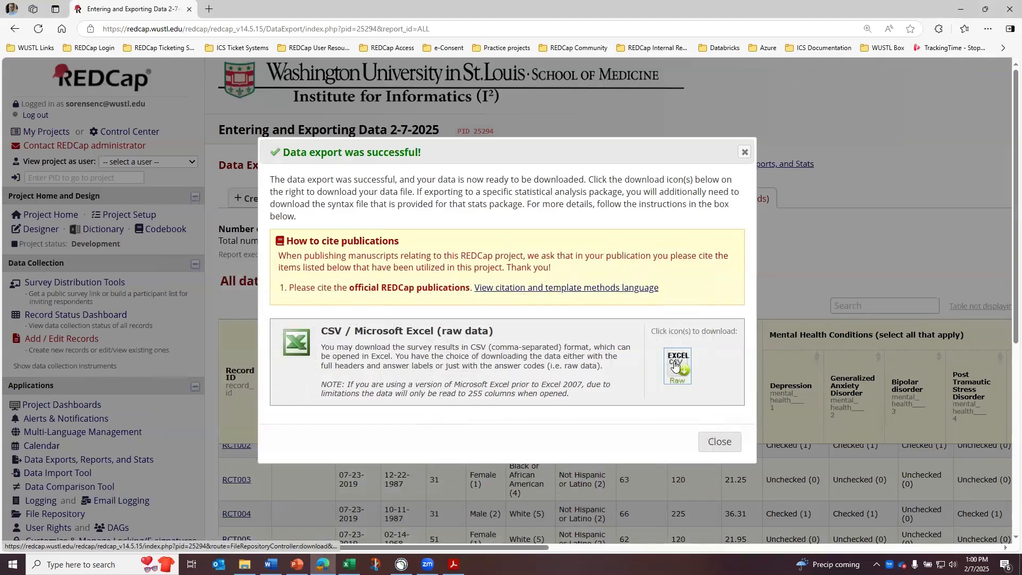
{"action": "left_click", "coordinate": [723, 448]}
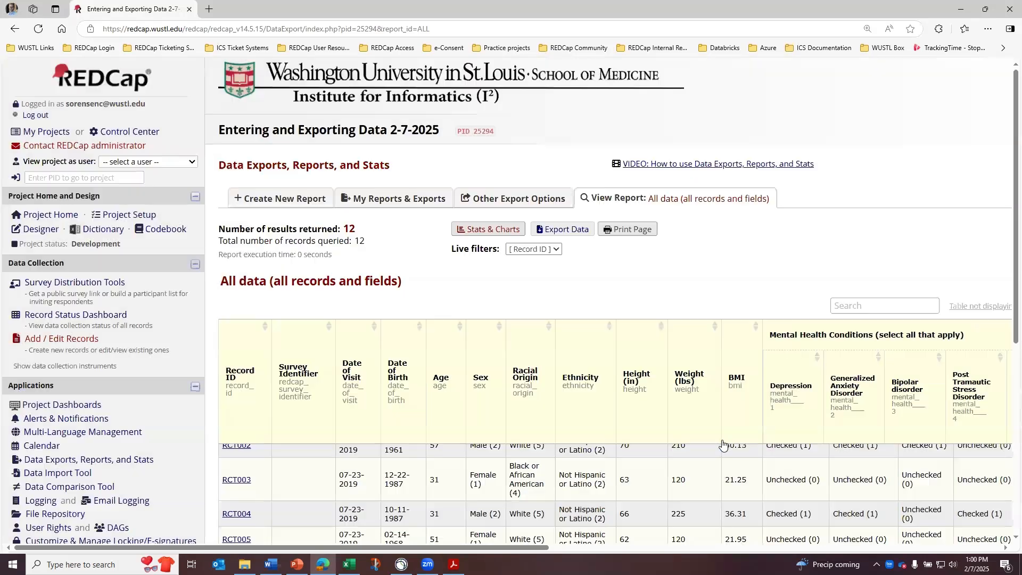
{"action": "left_click", "coordinate": [559, 230]}
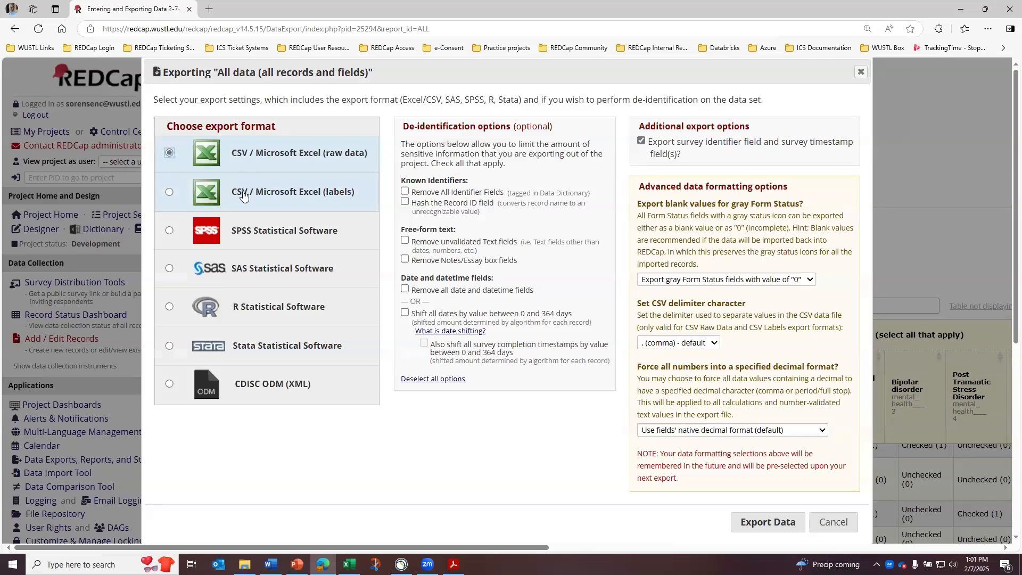
{"action": "left_click", "coordinate": [243, 196]}
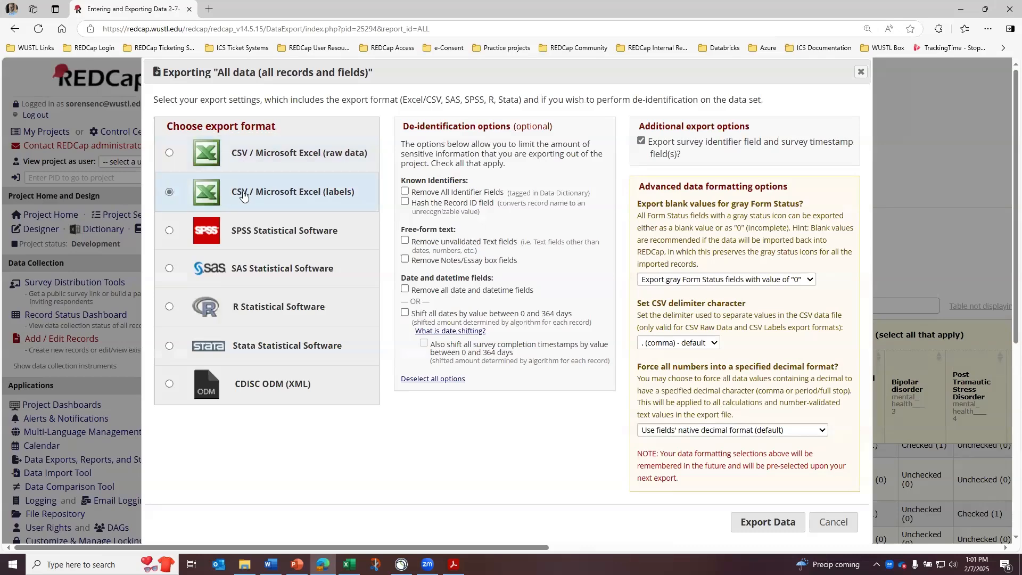
{"action": "left_click", "coordinate": [782, 523]}
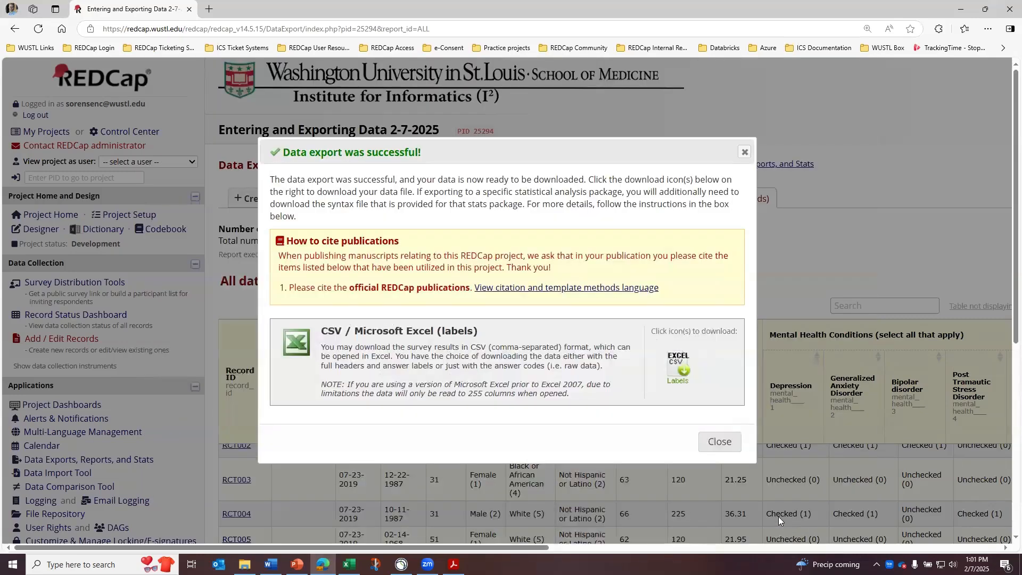
{"action": "left_click", "coordinate": [671, 364]}
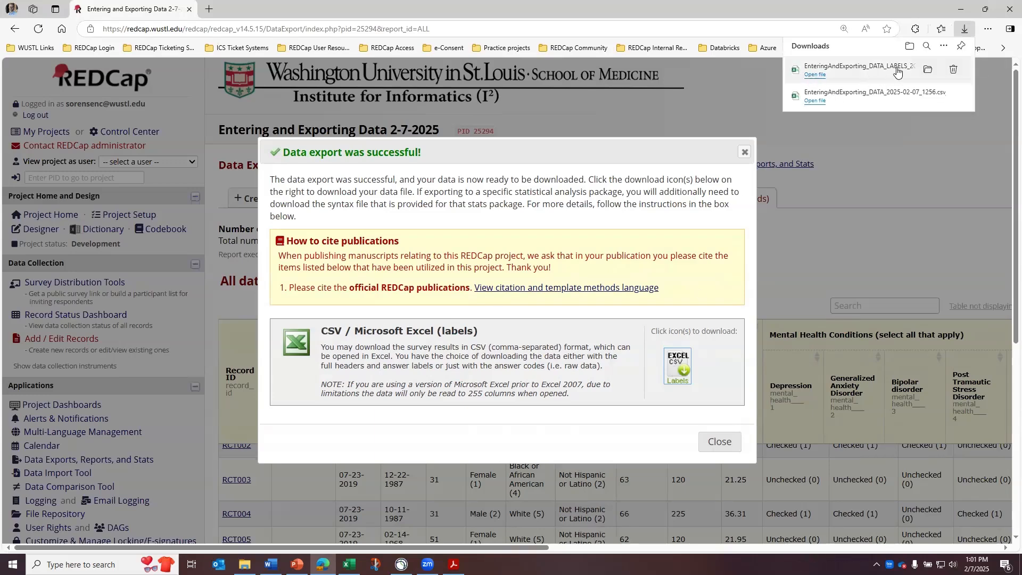
{"action": "left_click", "coordinate": [815, 77]}
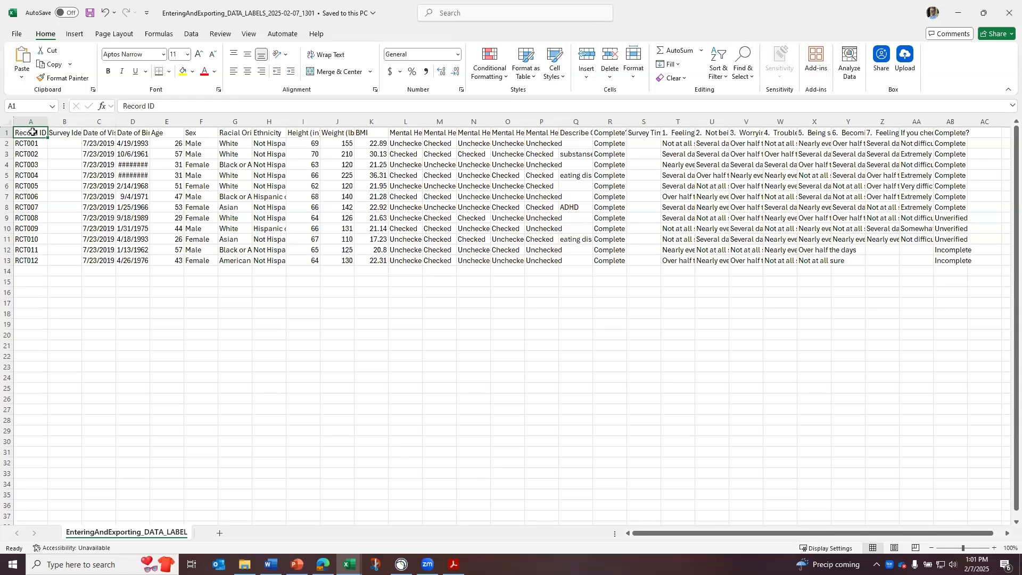
- Widen the Date of Birth, Date of Visit and Survey Identifier columns so their headers and dates show in full
{"action": "double_click", "coordinate": [150, 128]}
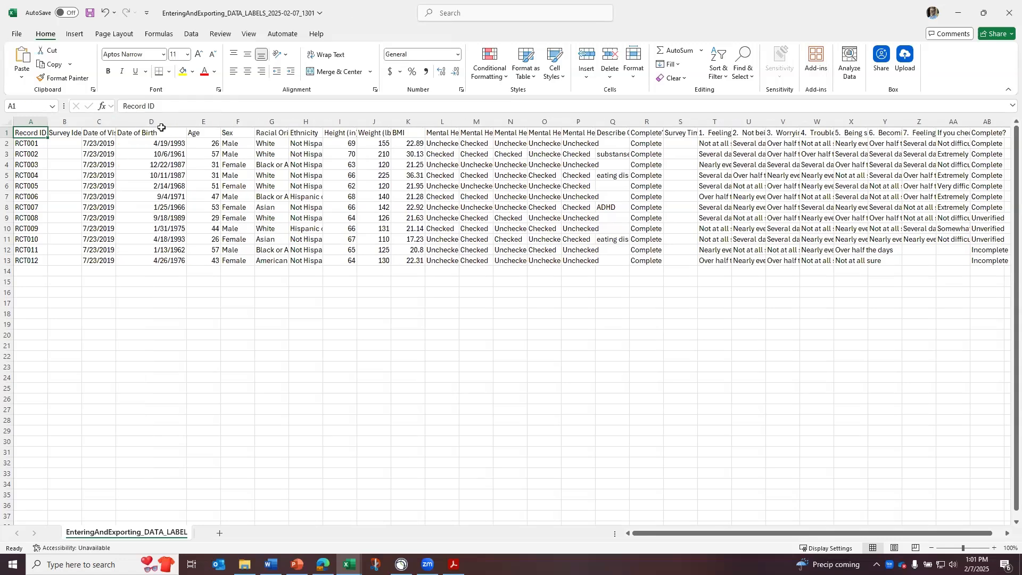
{"action": "left_click_drag", "start_coordinate": [116, 124], "coordinate": [150, 123]}
{"action": "left_click", "coordinate": [122, 135]}
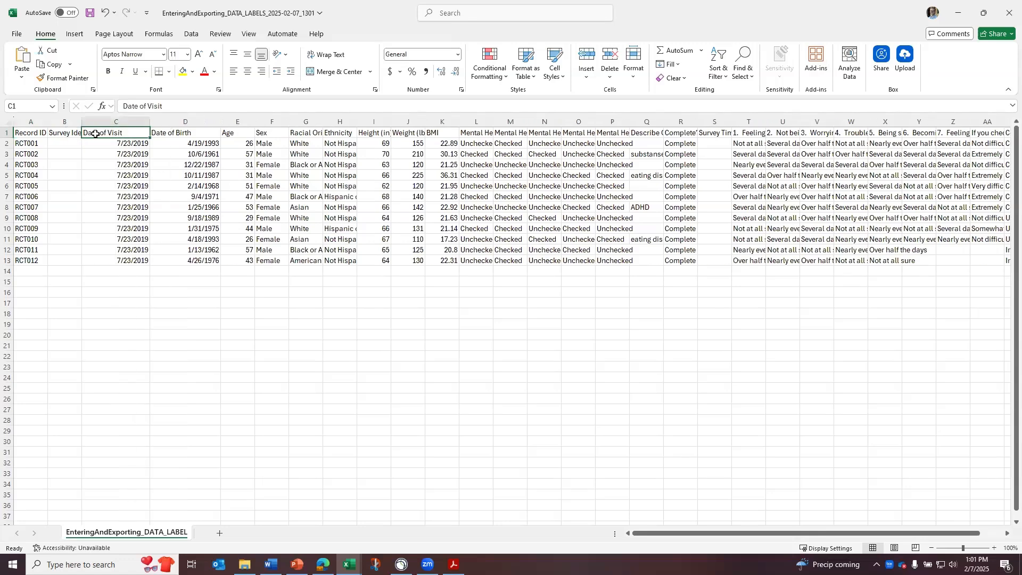
{"action": "left_click_drag", "start_coordinate": [81, 124], "coordinate": [116, 124]}
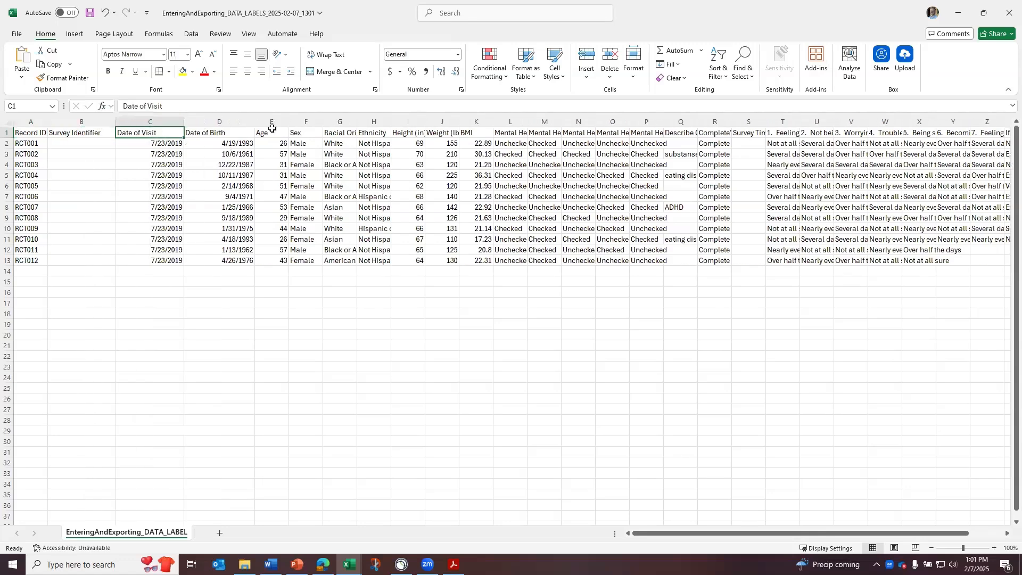
- Widen the Racial Origin and Ethnicity columns to fit their full labels, and review both columns for all records
{"action": "left_click_drag", "start_coordinate": [356, 122], "coordinate": [462, 124]}
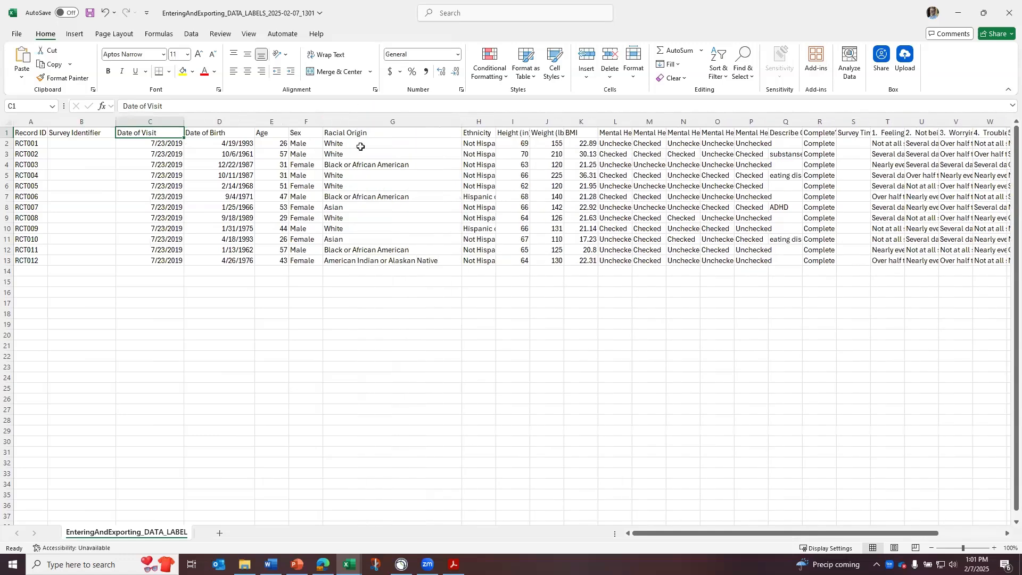
{"action": "left_click_drag", "start_coordinate": [361, 145], "coordinate": [373, 261]}
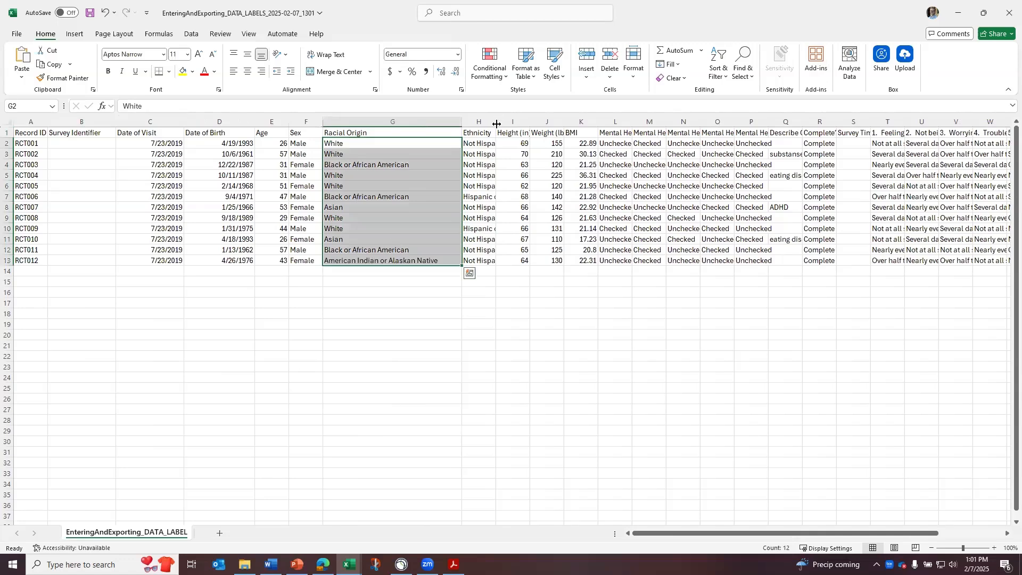
{"action": "left_click_drag", "start_coordinate": [496, 124], "coordinate": [565, 124]}
{"action": "left_click_drag", "start_coordinate": [519, 148], "coordinate": [520, 262]}
{"action": "left_click", "coordinate": [588, 349]}
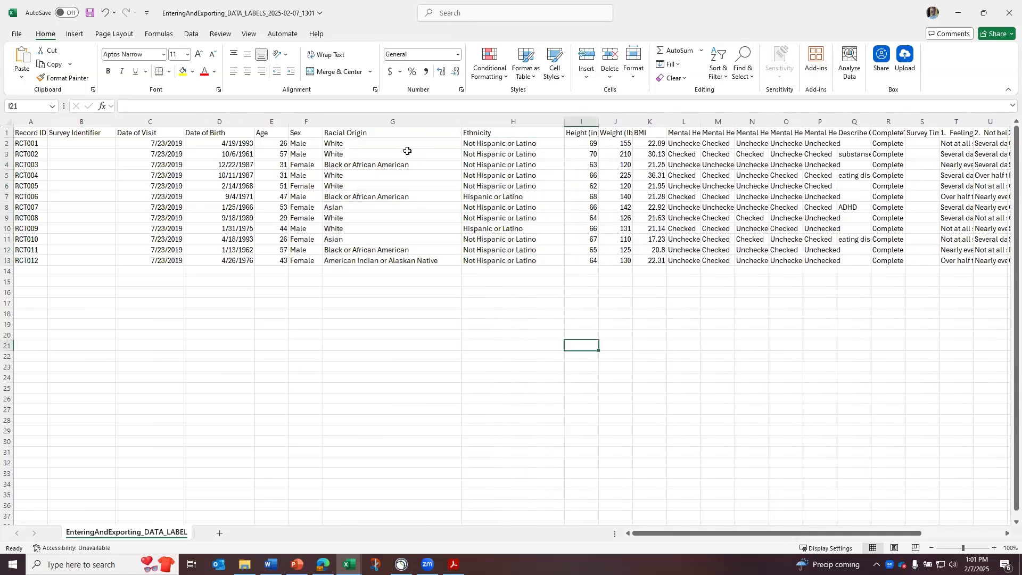
{"action": "left_click_drag", "start_coordinate": [407, 144], "coordinate": [411, 263]}
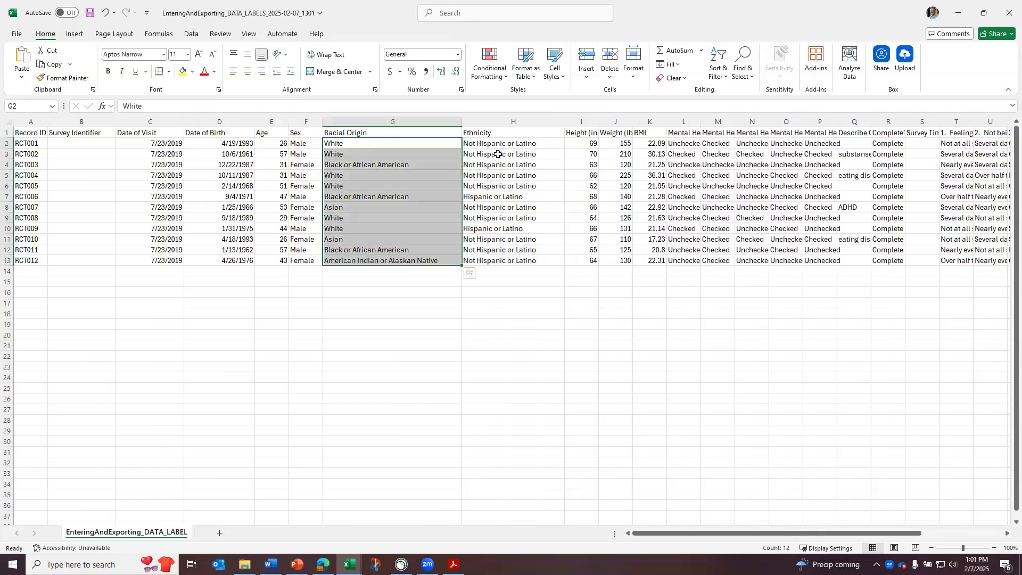
{"action": "left_click_drag", "start_coordinate": [502, 149], "coordinate": [507, 271]}
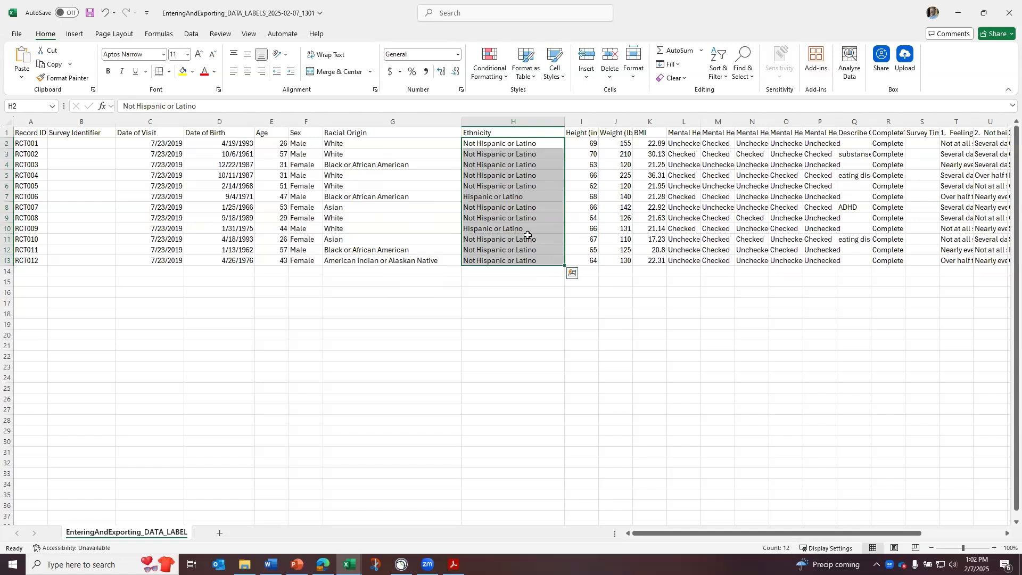
- Widen the Height (in), Weight (lbs), BMI and first Mental Health Conditions columns so their full headers show
{"action": "double_click", "coordinate": [599, 122]}
{"action": "left_click_drag", "start_coordinate": [636, 120], "coordinate": [836, 118]}
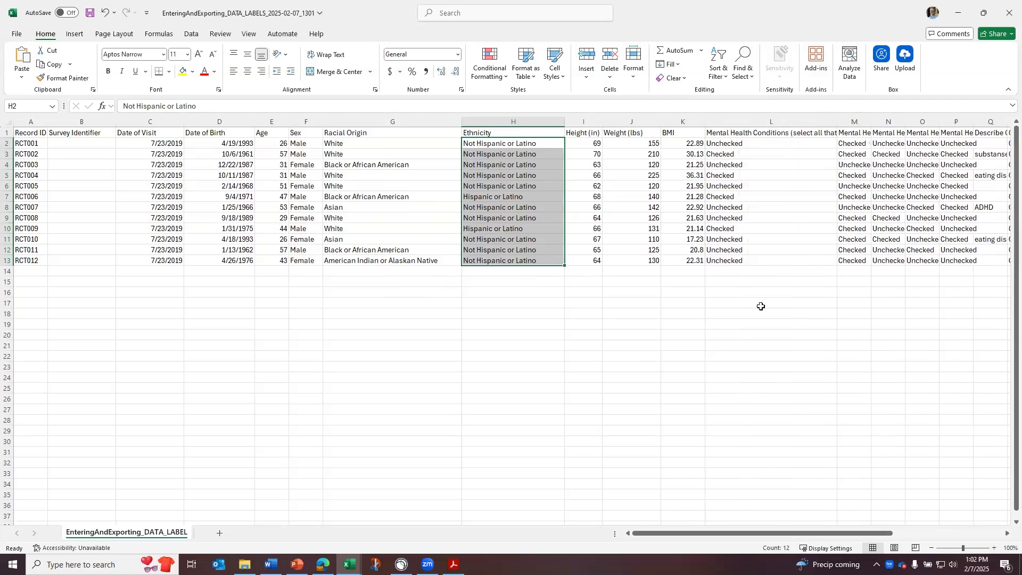
{"action": "left_click_drag", "start_coordinate": [713, 538], "coordinate": [779, 538]}
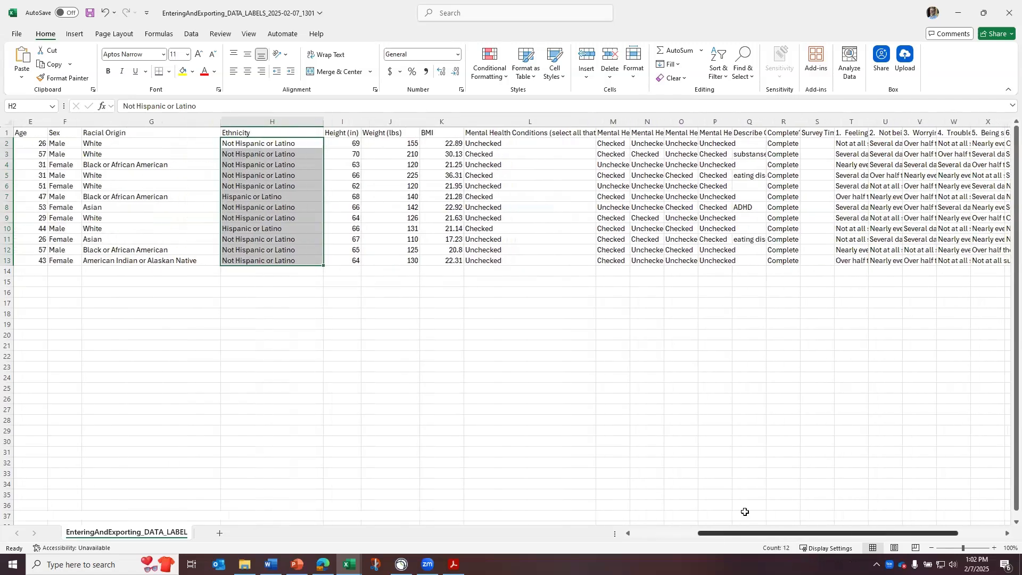
{"action": "left_click_drag", "start_coordinate": [596, 118], "coordinate": [737, 127]}
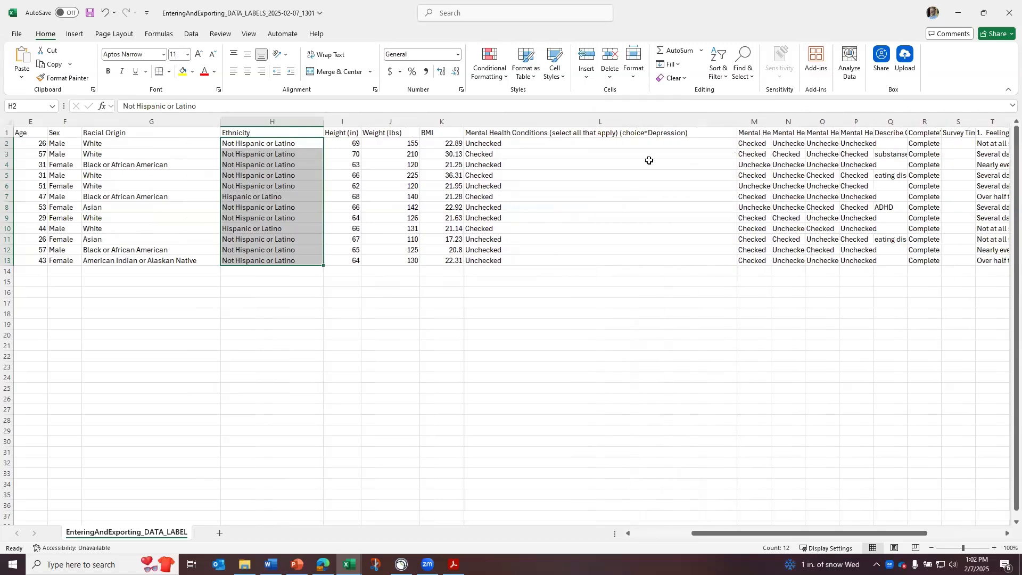
- Examine the Mental Health Conditions header for the Depression choice and the checkbox labels of records RCT001 and RCT002
{"action": "left_click", "coordinate": [699, 134]}
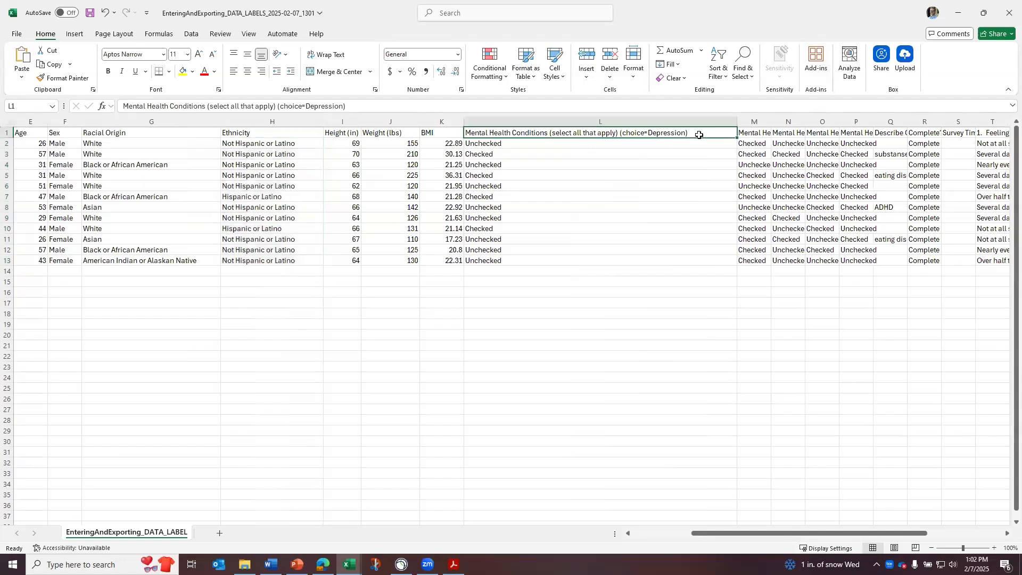
{"action": "left_click", "coordinate": [657, 144]}
{"action": "left_click", "coordinate": [658, 159]}
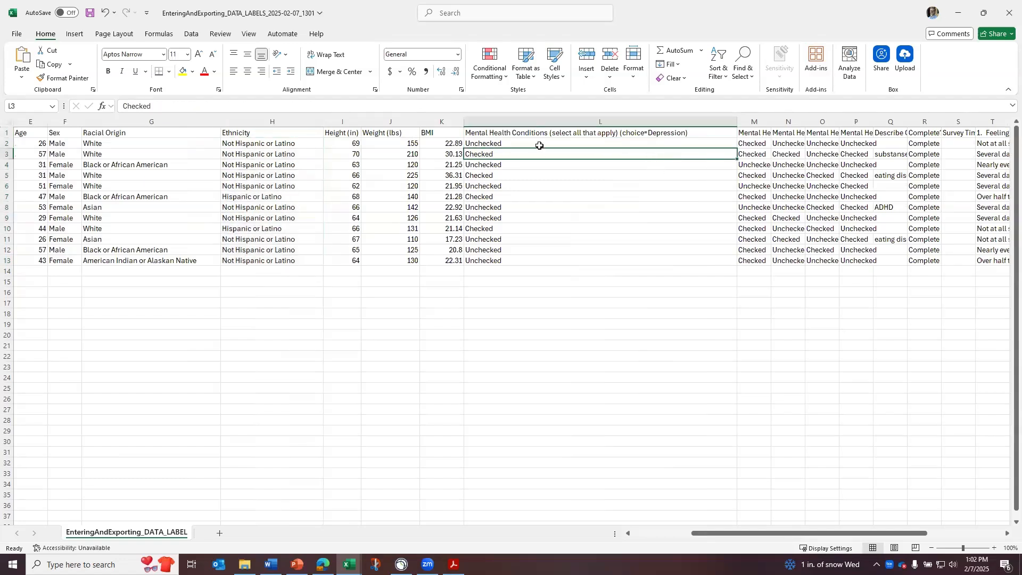
{"action": "left_click_drag", "start_coordinate": [539, 145], "coordinate": [661, 132]}
{"action": "left_click", "coordinate": [691, 135]}
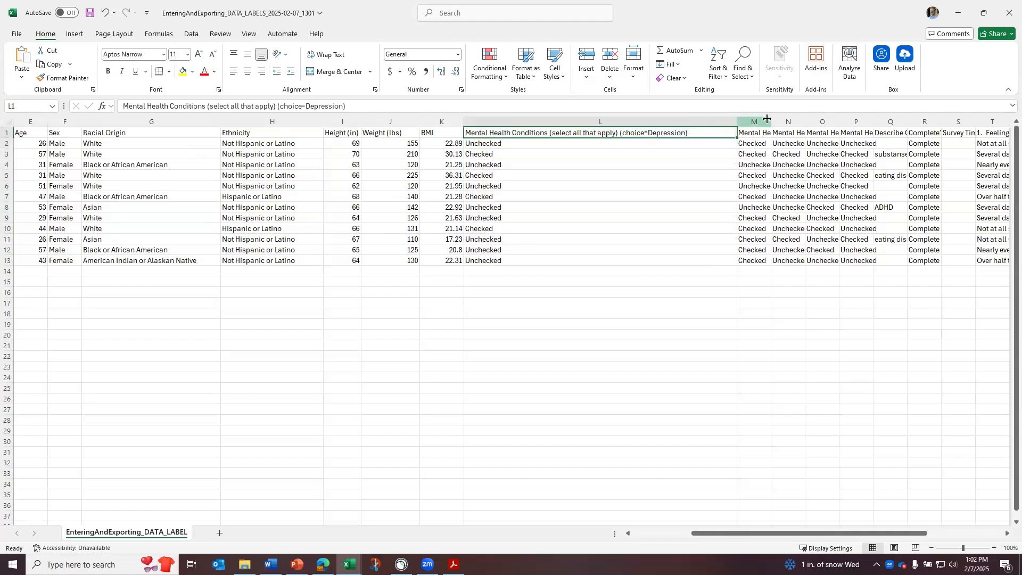
- Widen the second Mental Health Conditions column, and review its checkbox labels alongside the Racial Origin labels
{"action": "left_click_drag", "start_coordinate": [767, 119], "coordinate": [947, 120]}
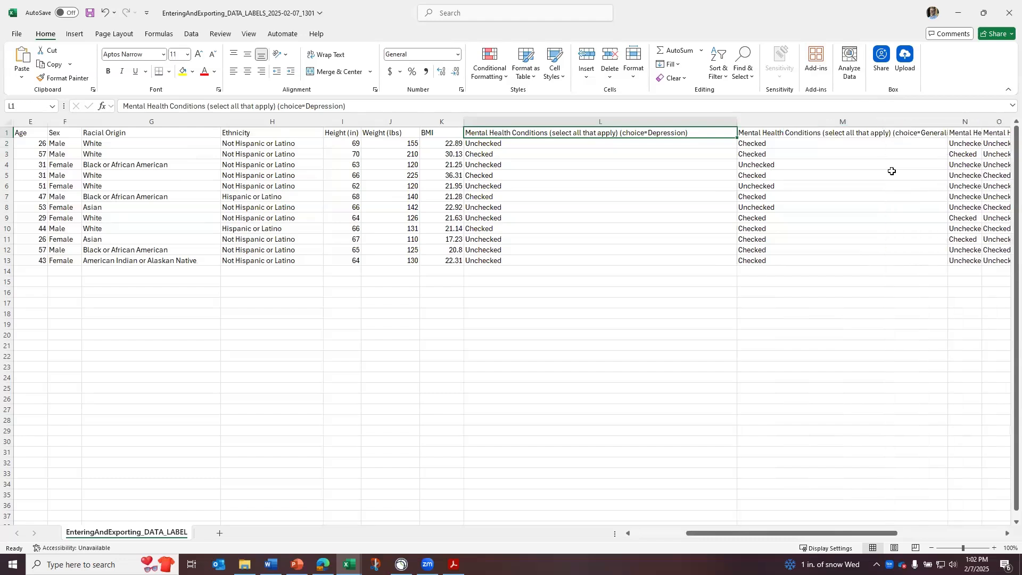
{"action": "left_click_drag", "start_coordinate": [767, 144], "coordinate": [758, 252]}
{"action": "left_click_drag", "start_coordinate": [732, 533], "coordinate": [664, 533]}
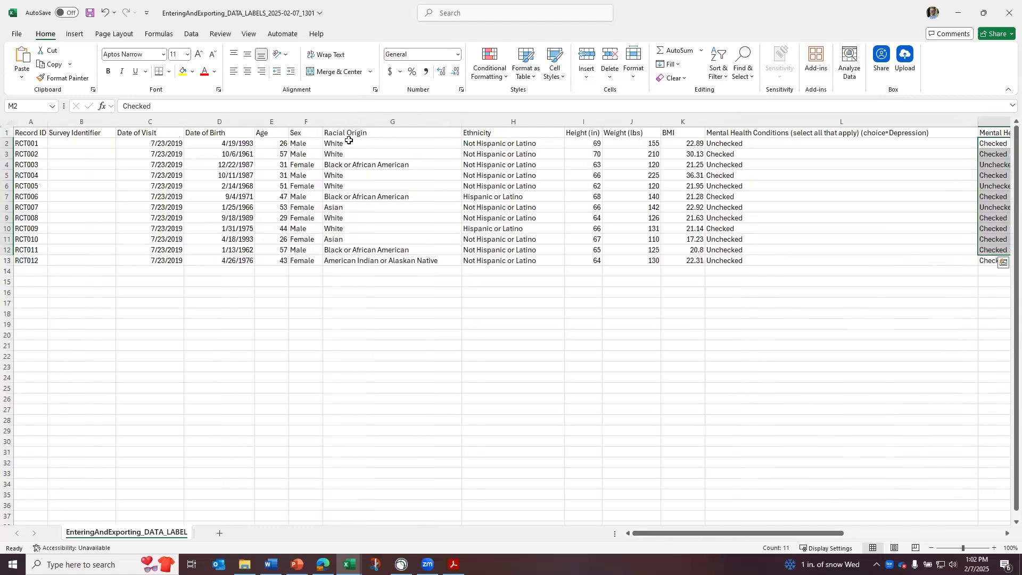
{"action": "left_click_drag", "start_coordinate": [349, 139], "coordinate": [338, 260]}
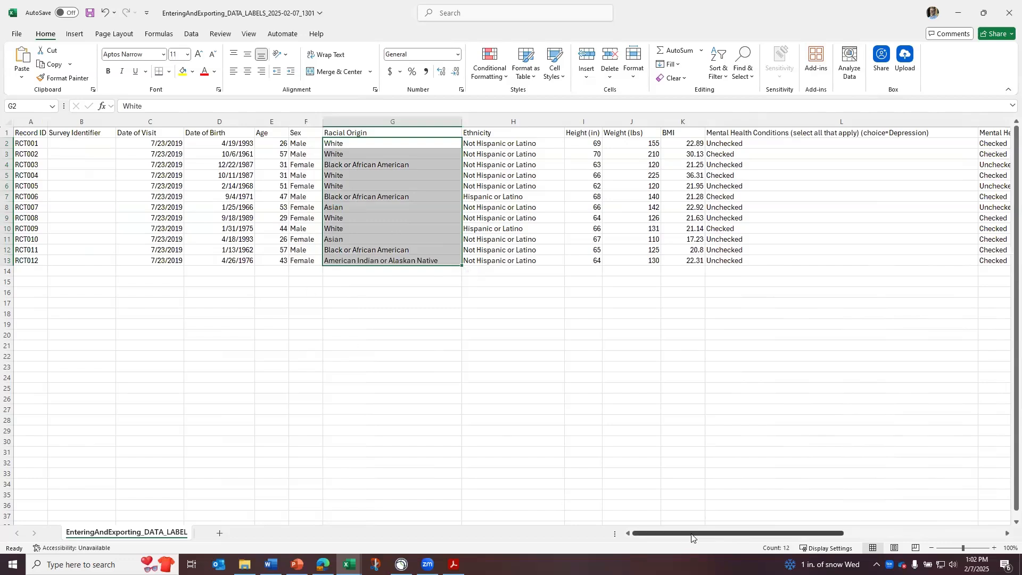
{"action": "left_click_drag", "start_coordinate": [697, 537], "coordinate": [851, 532]}
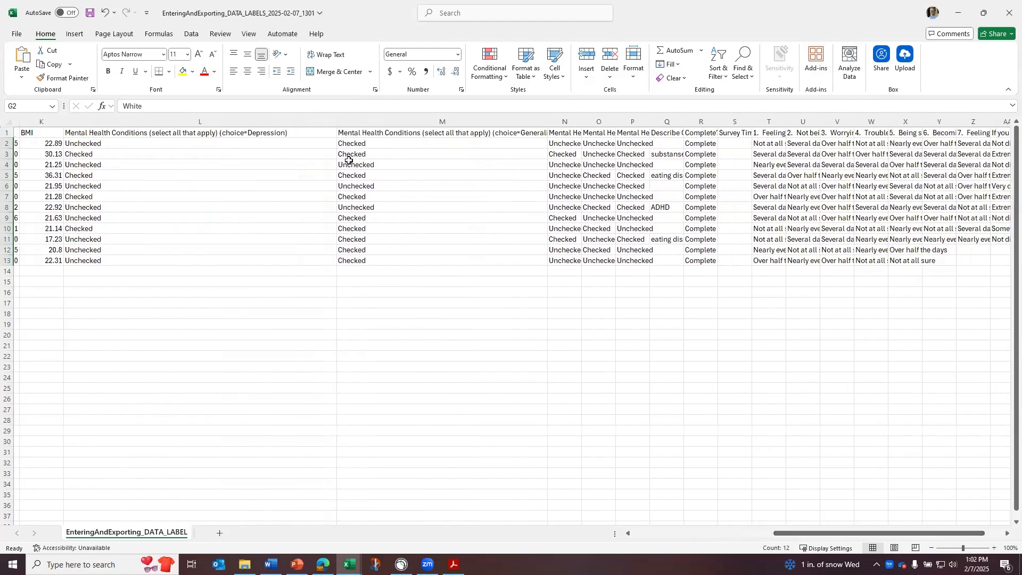
{"action": "left_click_drag", "start_coordinate": [343, 143], "coordinate": [358, 258]}
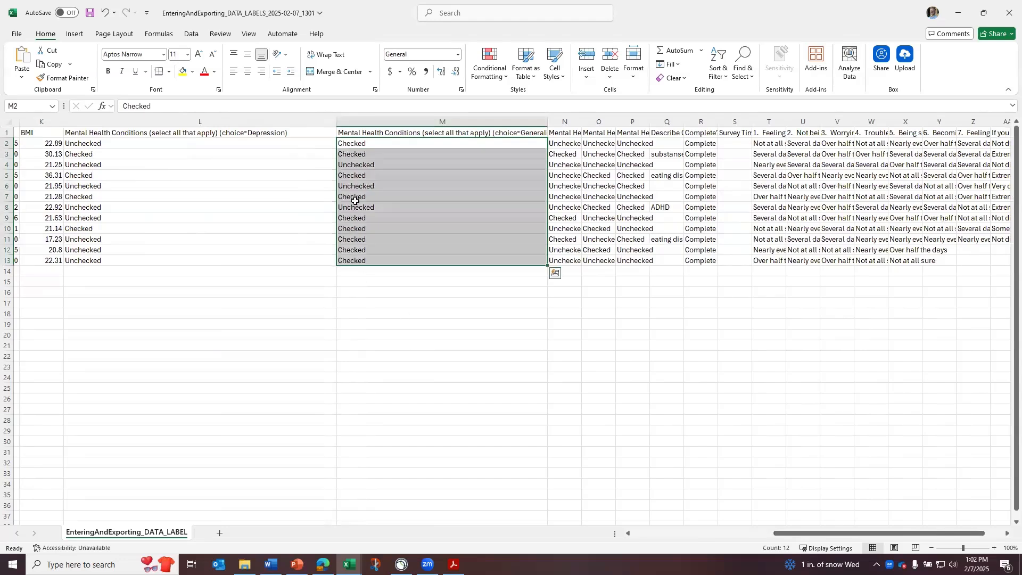
{"action": "left_click", "coordinate": [426, 314]}
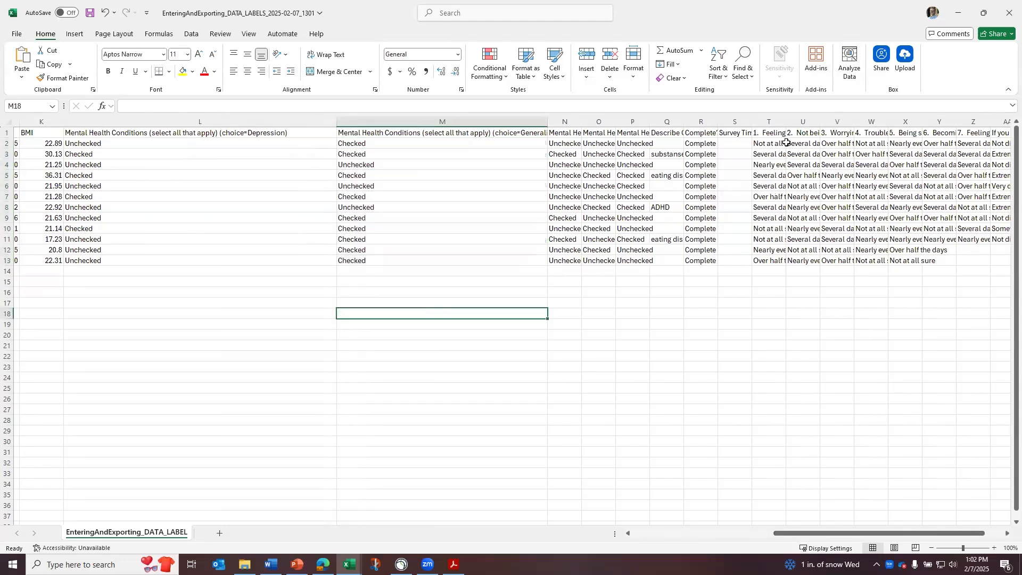
- Widen the "1. Feeling nervous, anxious, or on edge" column and review its response labels for all records
{"action": "left_click_drag", "start_coordinate": [785, 122], "coordinate": [857, 122]}
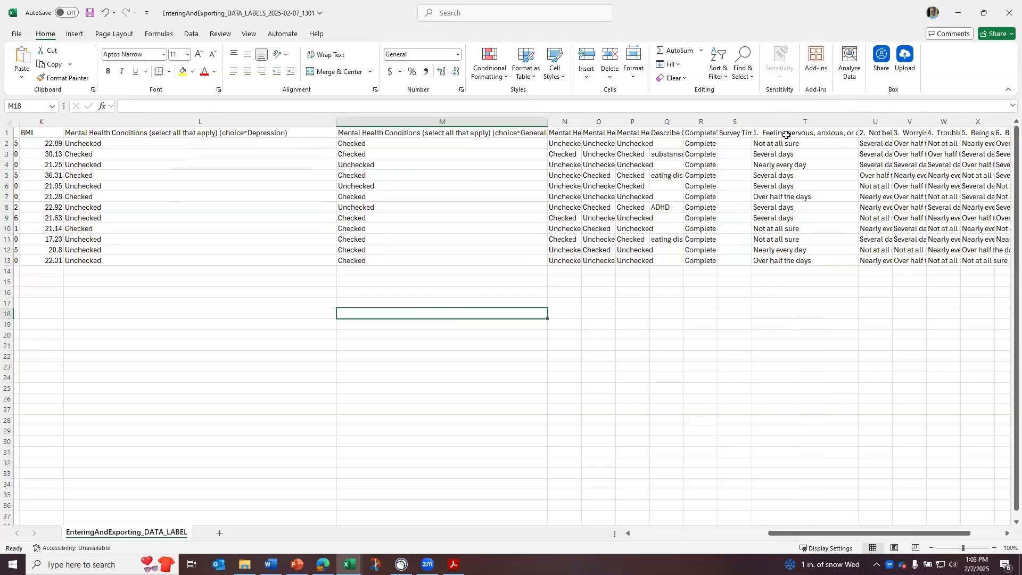
{"action": "left_click_drag", "start_coordinate": [786, 135], "coordinate": [784, 261]}
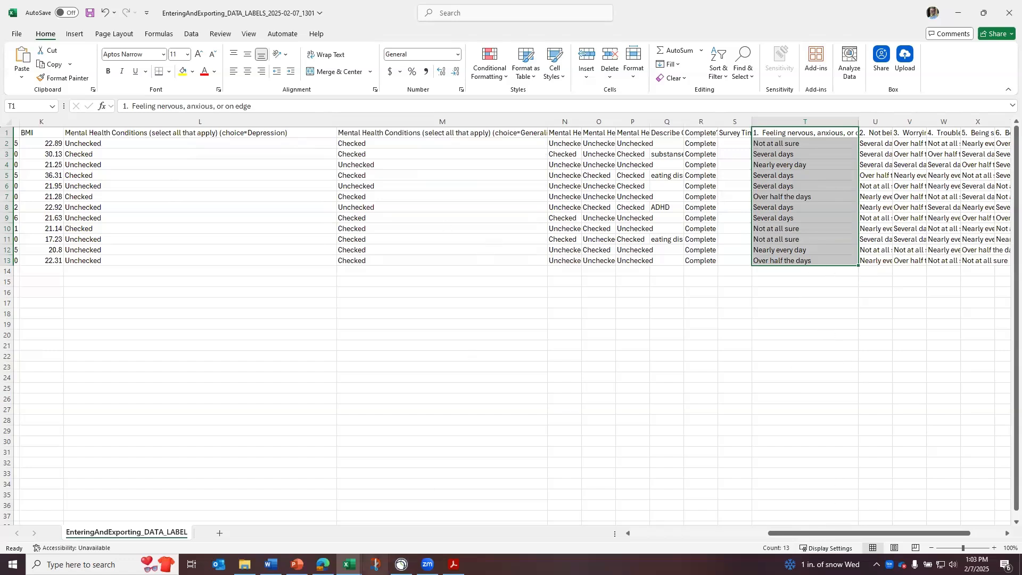
- Switch to the raw data workbook and review the mental_health___1 to mental_health___5 codes for all records
{"action": "mouse_move", "coordinate": [349, 564]}
{"action": "left_click", "coordinate": [301, 522]}
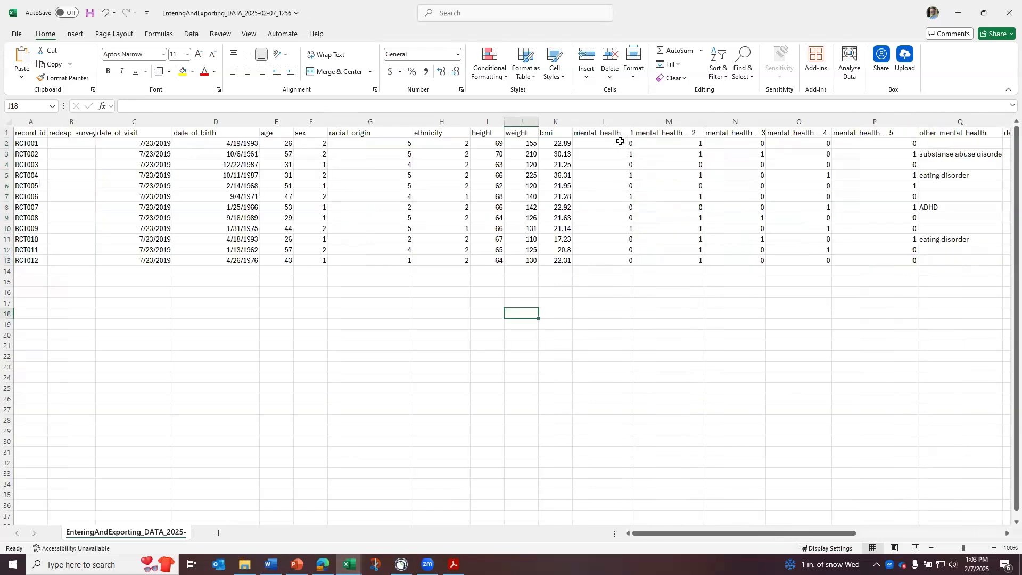
{"action": "left_click_drag", "start_coordinate": [617, 143], "coordinate": [873, 258]}
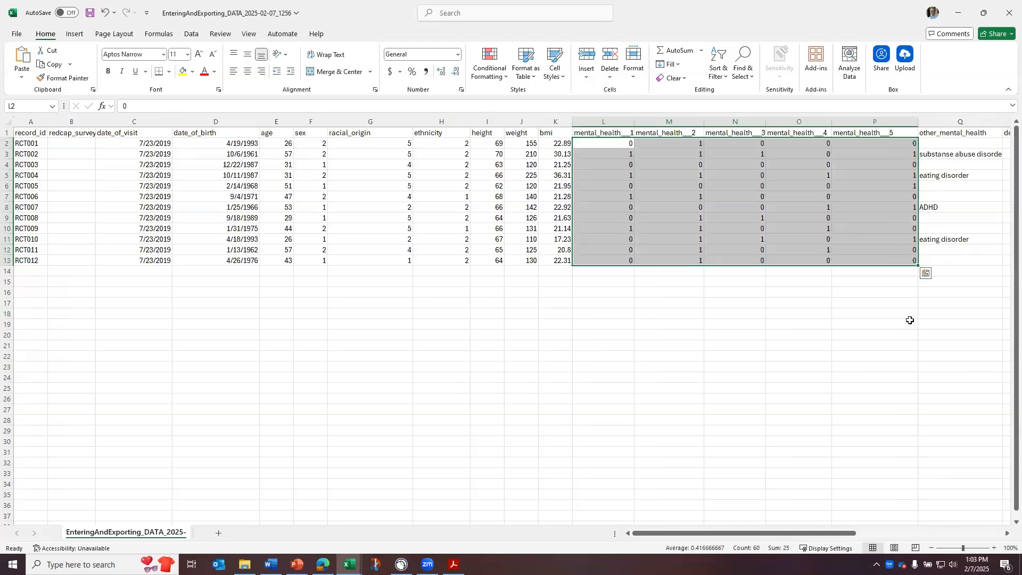
- Switch to the REDCap project in the browser and dismiss the finished labels export
{"action": "left_click", "coordinate": [907, 322]}
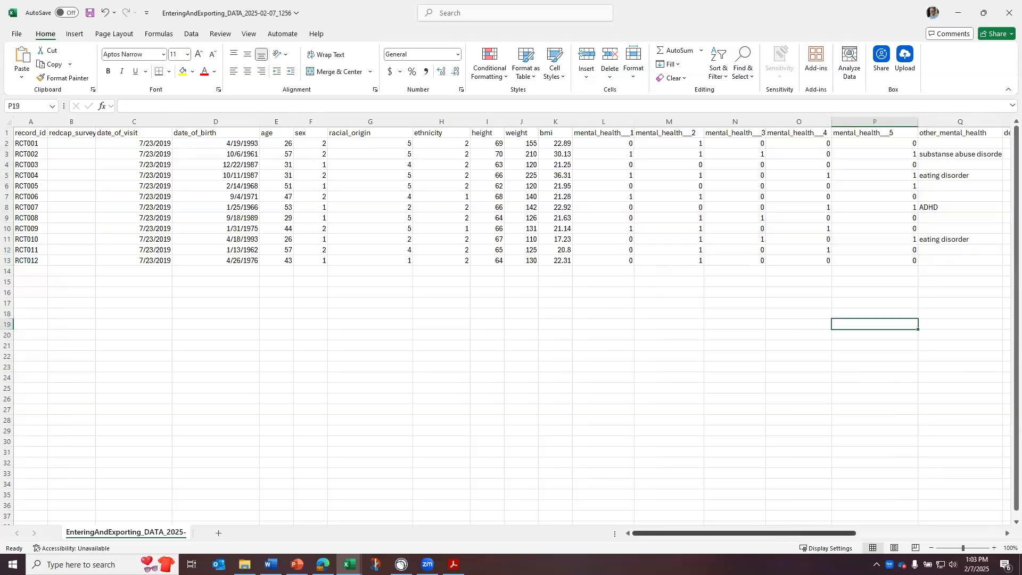
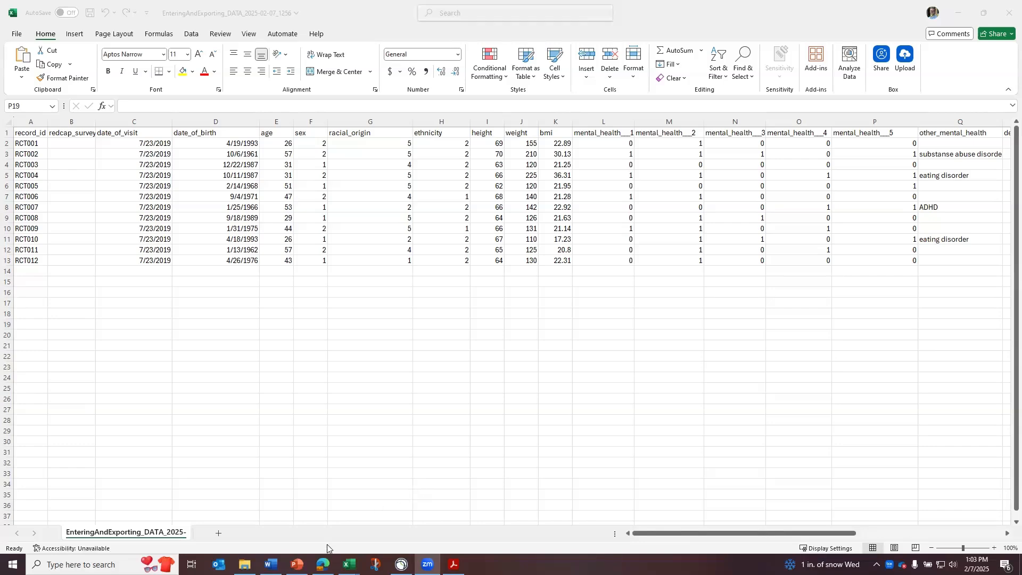
{"action": "mouse_move", "coordinate": [323, 564]}
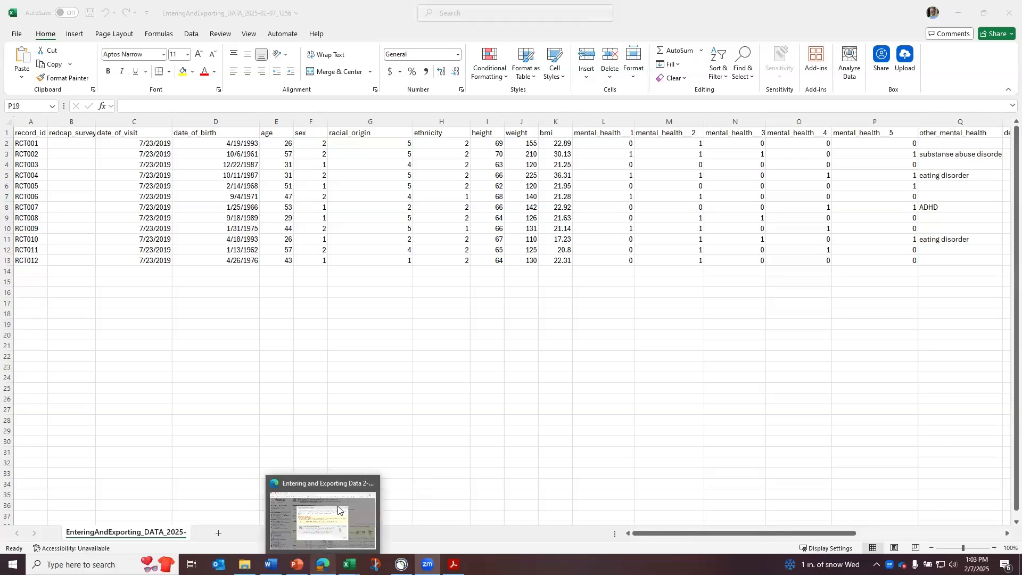
{"action": "left_click", "coordinate": [337, 510]}
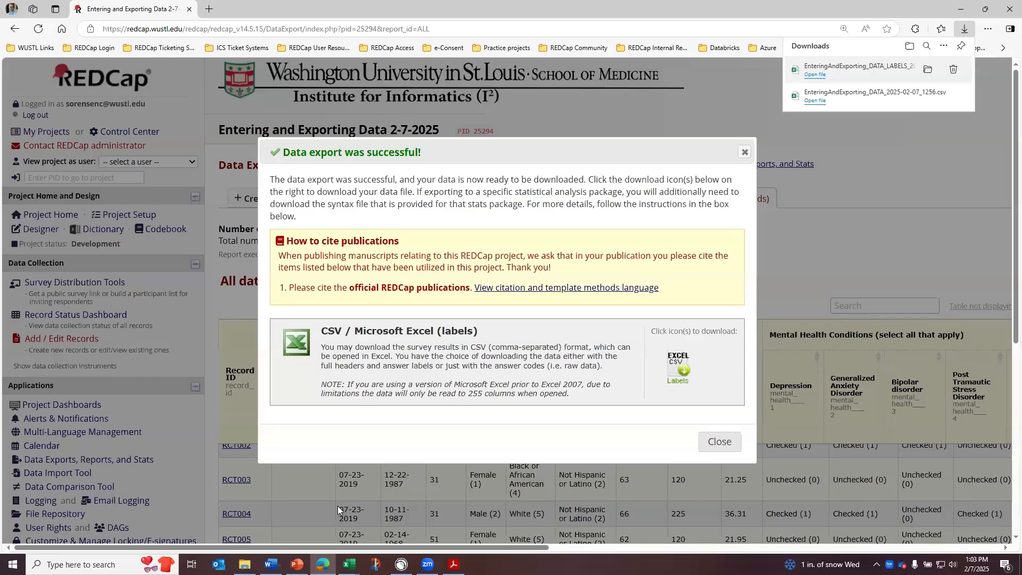
{"action": "left_click", "coordinate": [721, 441]}
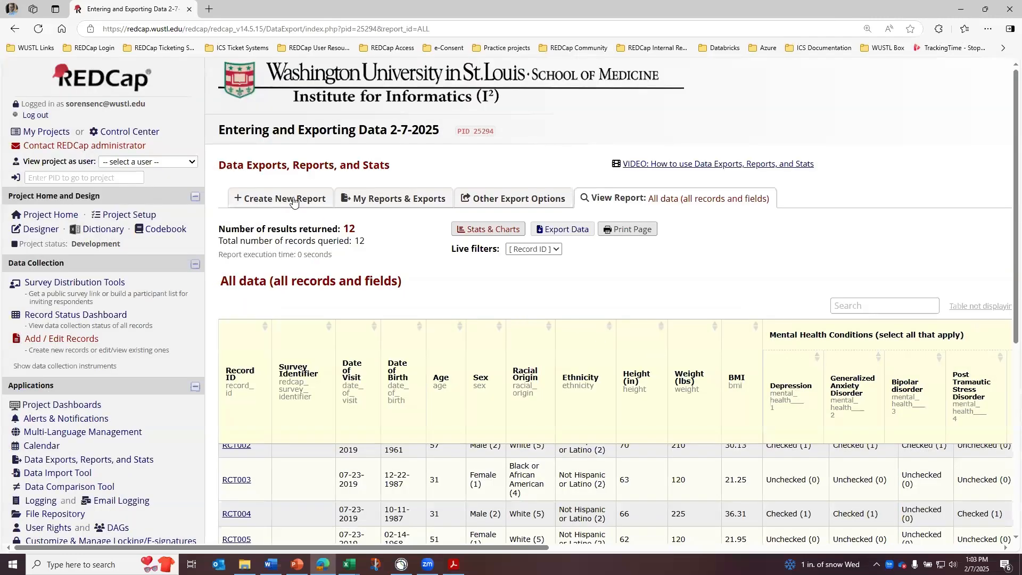
- Look over the blank new report form and the instrument statuses on the Record Status Dashboard
{"action": "left_click", "coordinate": [267, 198]}
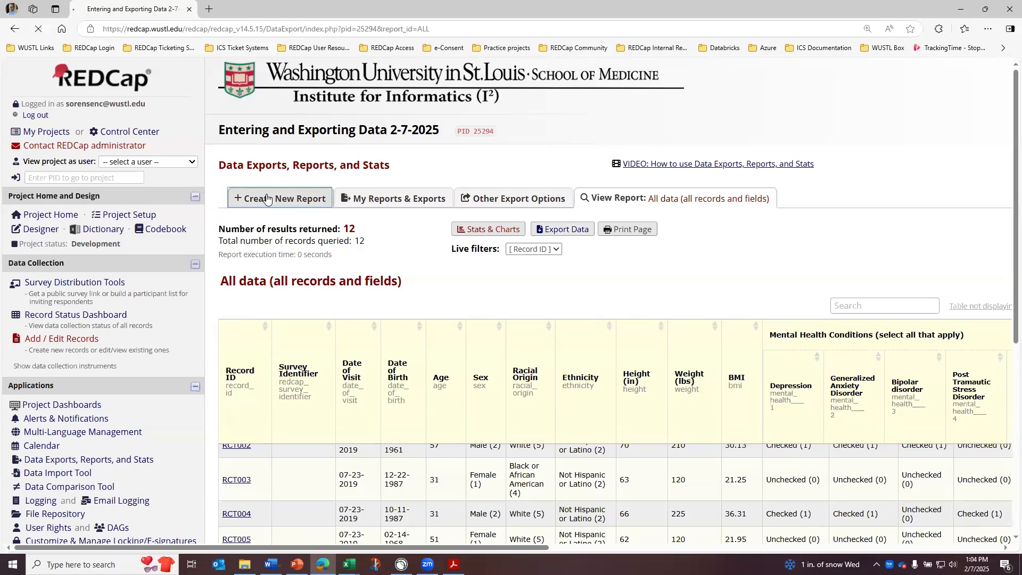
{"action": "scroll", "coordinate": [511, 274], "scroll_direction": "down", "scroll_amount": 1}
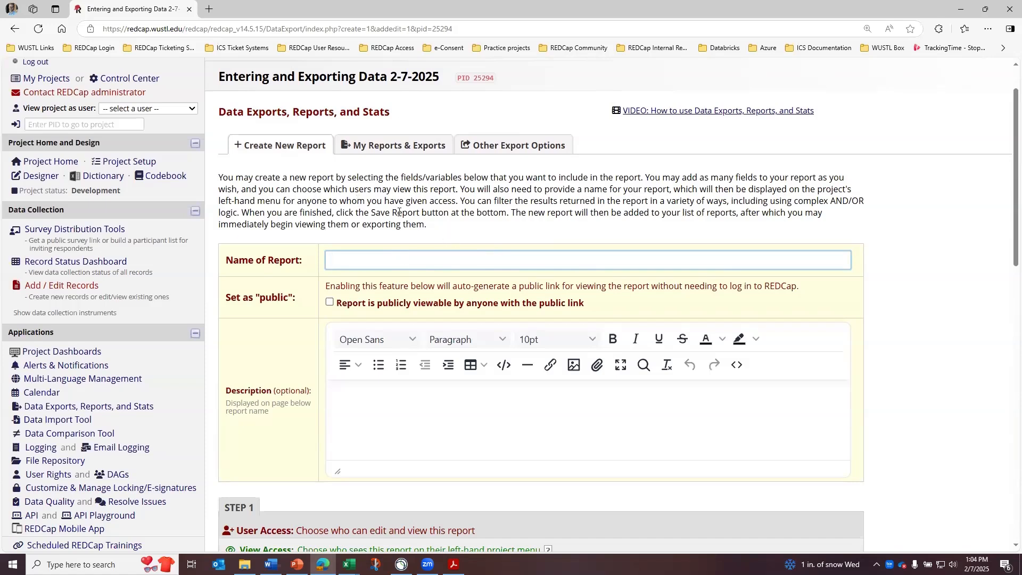
{"action": "left_click", "coordinate": [392, 148]}
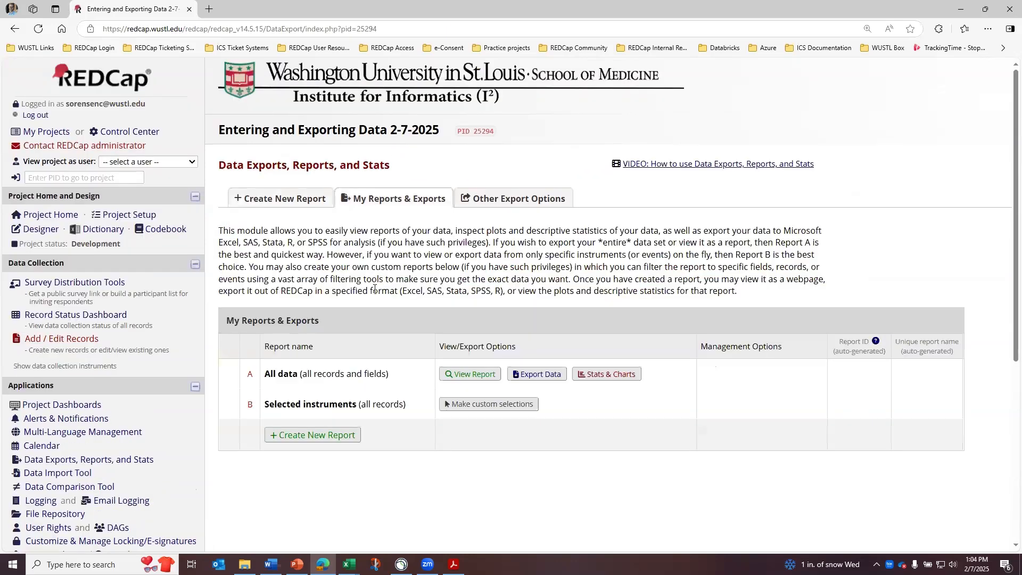
{"action": "scroll", "coordinate": [376, 305], "scroll_direction": "down", "scroll_amount": 1}
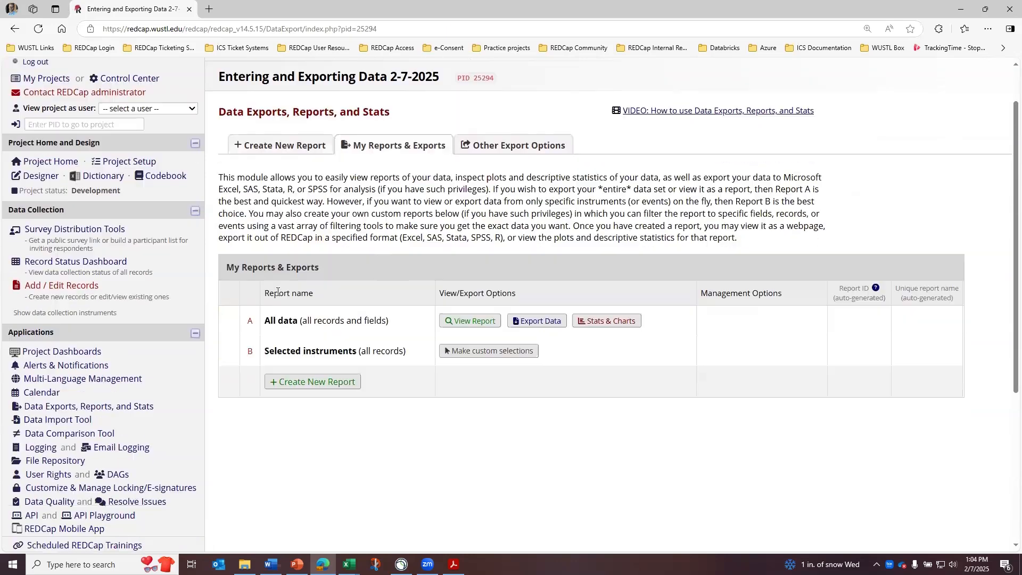
{"action": "left_click", "coordinate": [93, 264]}
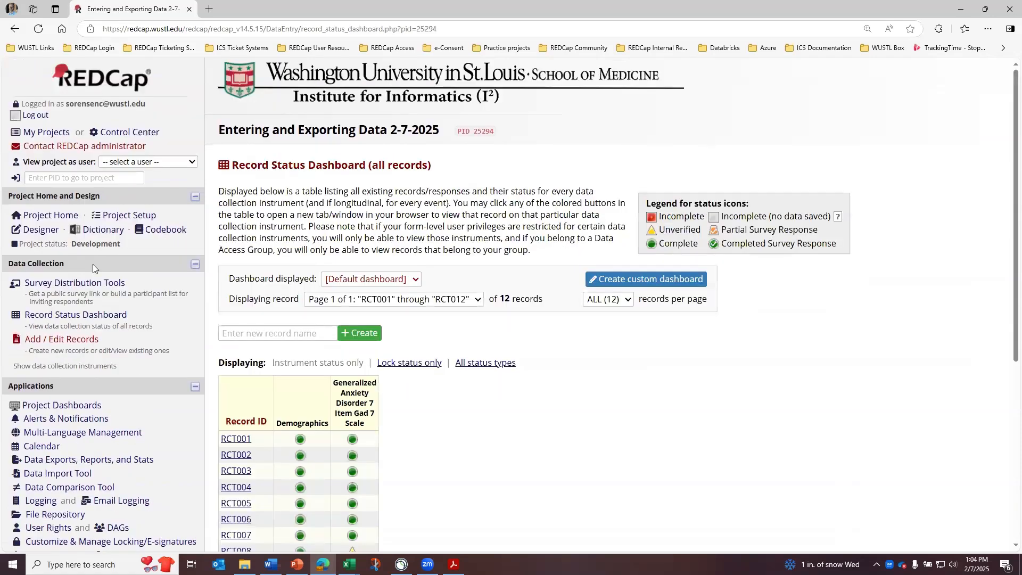
{"action": "scroll", "coordinate": [80, 330], "scroll_direction": "down", "scroll_amount": 2}
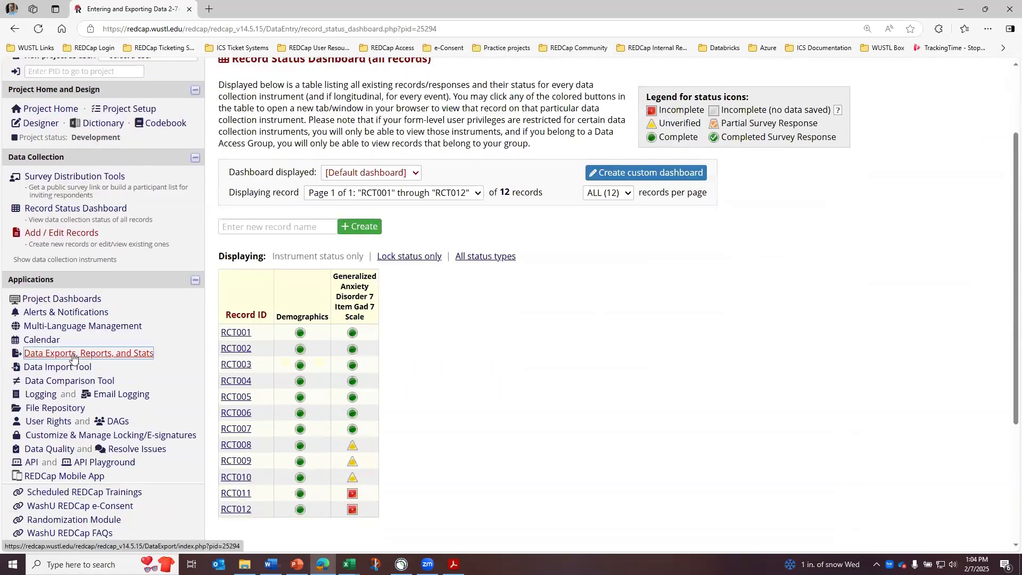
- View a Selected instruments report limited to the Generalized Anxiety Disorder 7 Item Gad 7 Scale for all records
{"action": "left_click", "coordinate": [72, 354]}
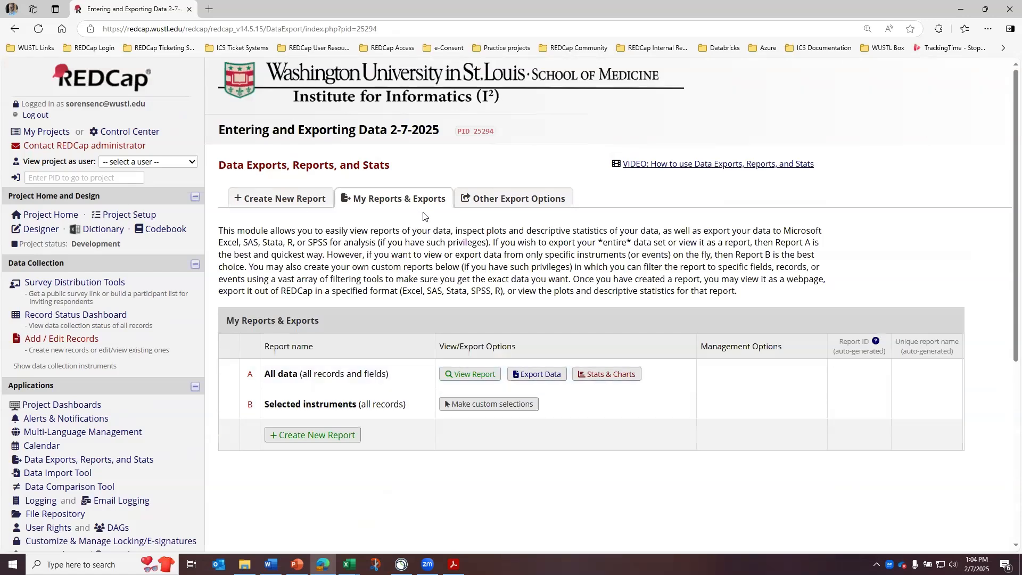
{"action": "left_click", "coordinate": [492, 407]}
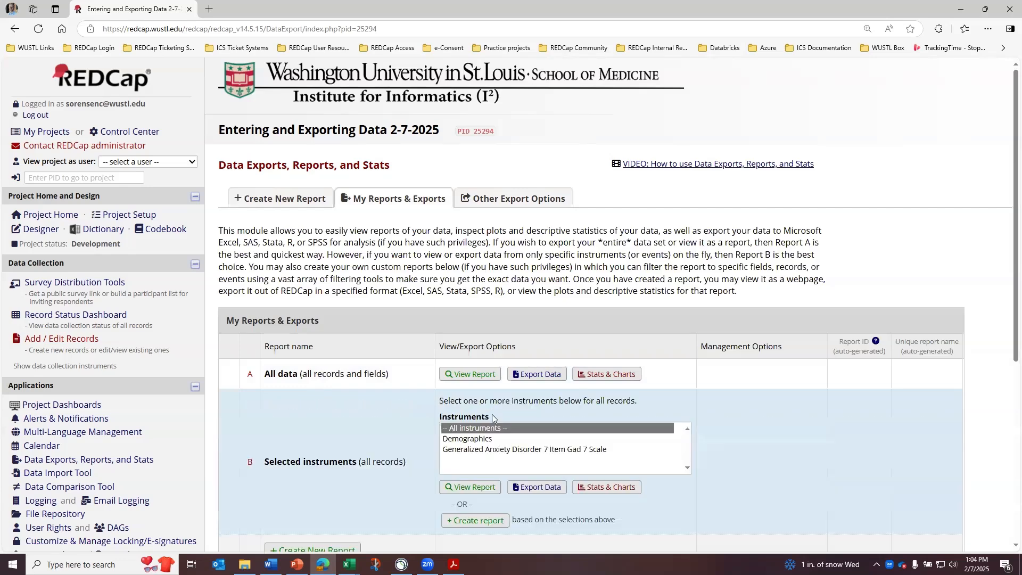
{"action": "left_click", "coordinate": [478, 449]}
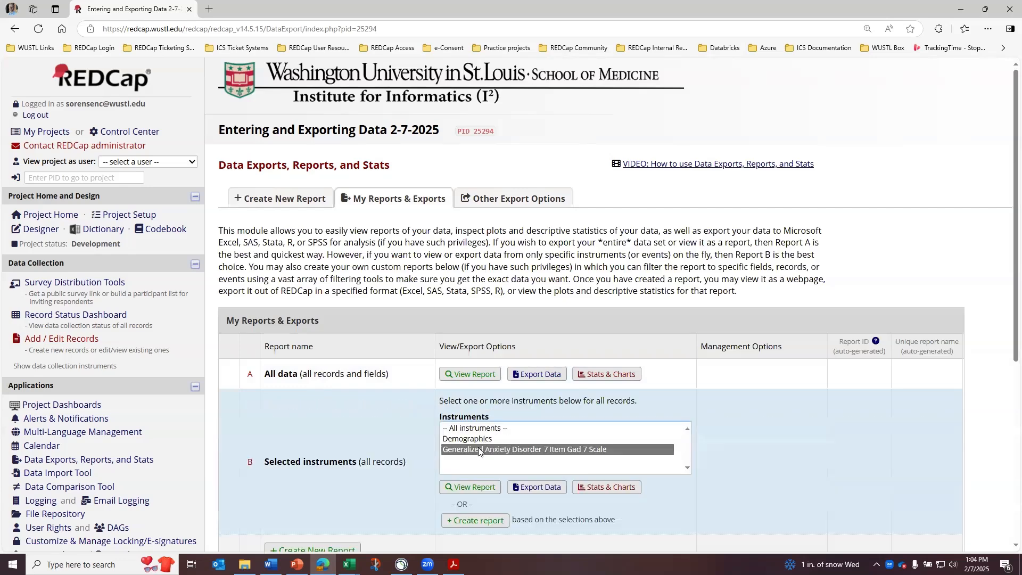
{"action": "left_click", "coordinate": [478, 487]}
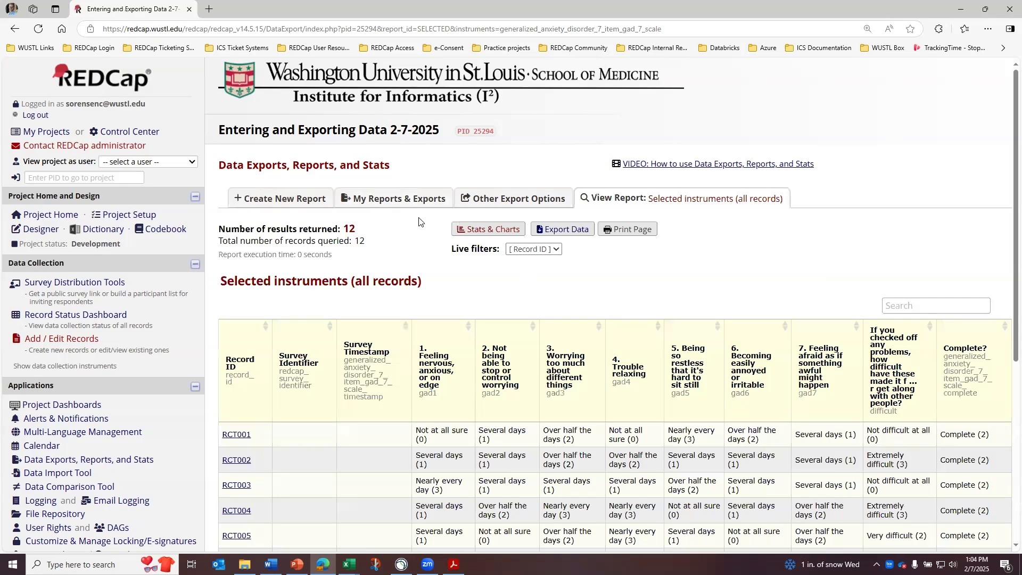
- Export the Selected instruments report as CSV / Microsoft Excel (raw data), and dismiss the export result without downloading the file
{"action": "left_click", "coordinate": [550, 234]}
{"action": "left_click", "coordinate": [243, 169]}
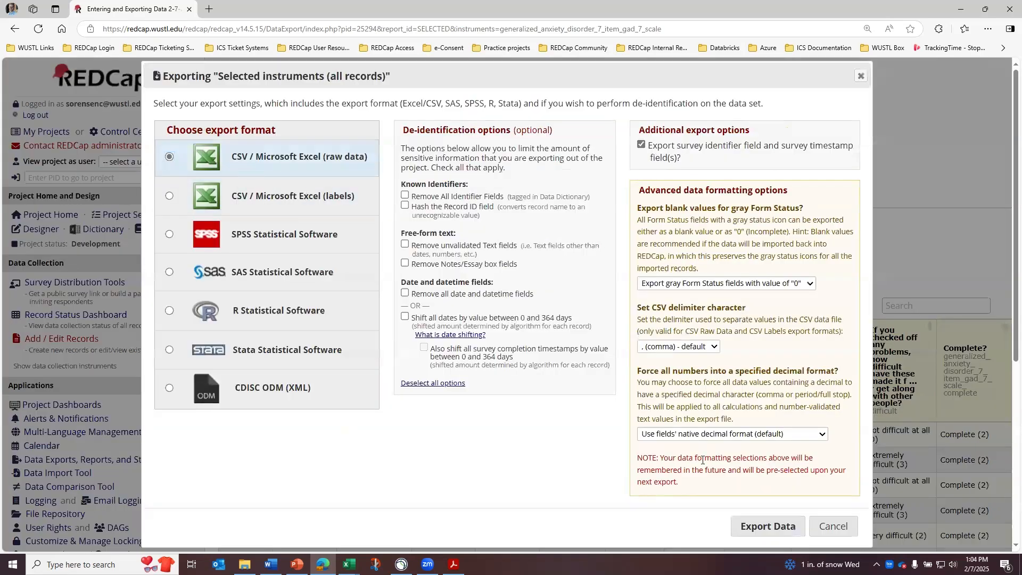
{"action": "left_click", "coordinate": [767, 526]}
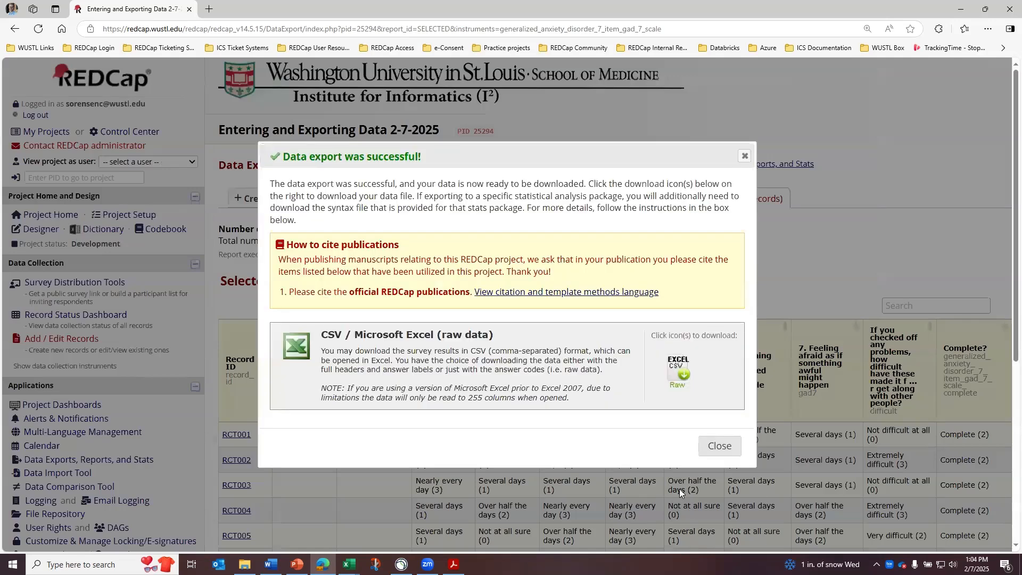
{"action": "left_click", "coordinate": [718, 447]}
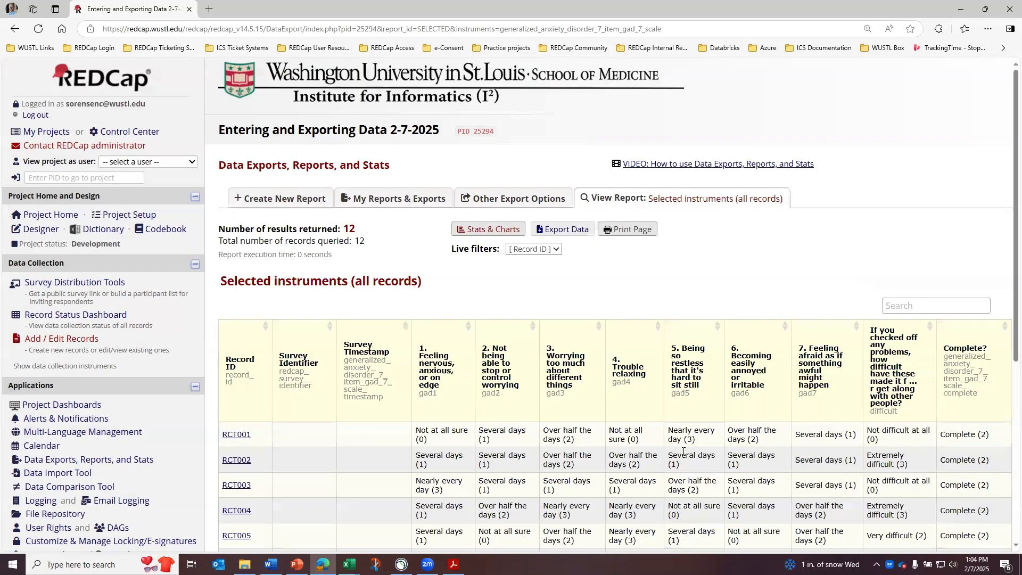
- Review the Gad 7 responses and form statuses of all records in the Selected instruments report
{"action": "scroll", "coordinate": [462, 436], "scroll_direction": "down", "scroll_amount": 3}
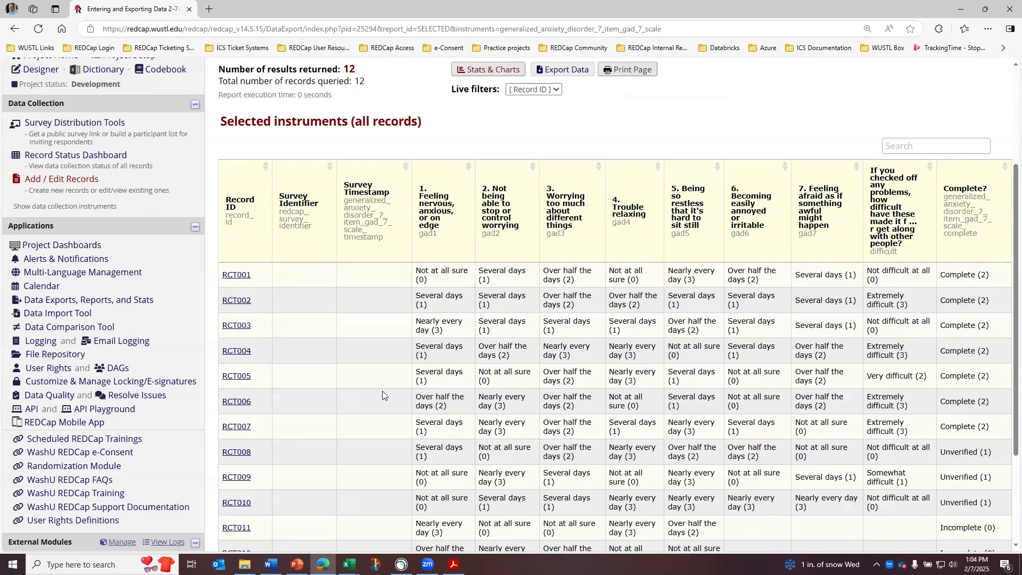
{"action": "scroll", "coordinate": [382, 390], "scroll_direction": "down", "scroll_amount": 1}
{"action": "scroll", "coordinate": [382, 393], "scroll_direction": "up", "scroll_amount": 4}
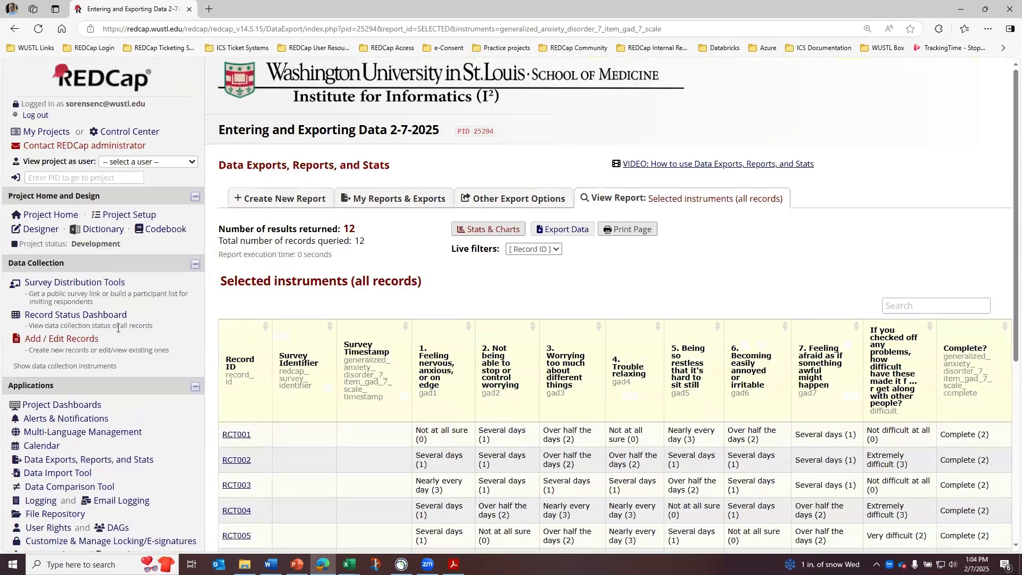
{"action": "left_click", "coordinate": [86, 317]}
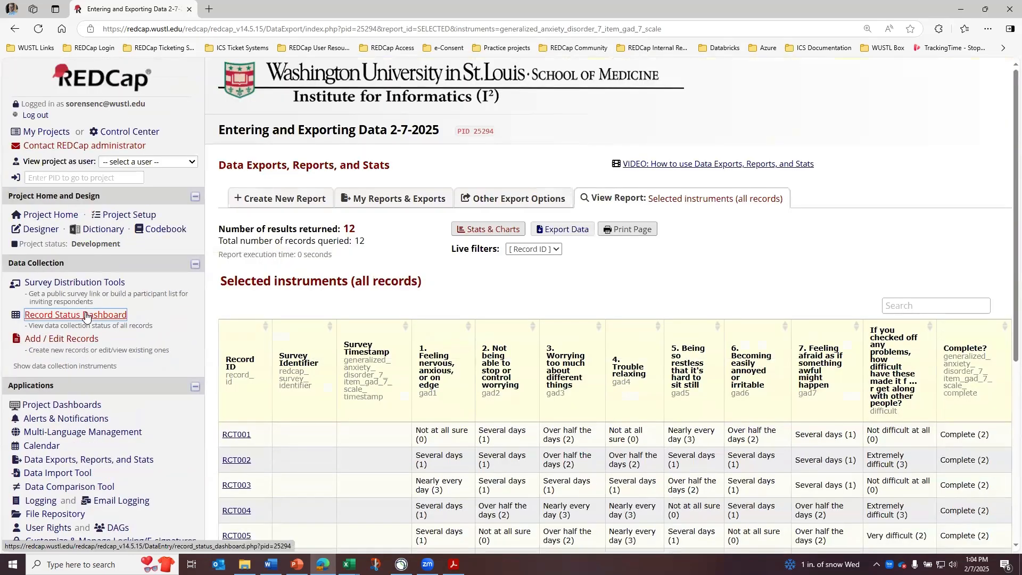
- Start a new custom report from My Reports & Exports and name it "Basic Participant Information"
{"action": "left_click", "coordinate": [388, 202]}
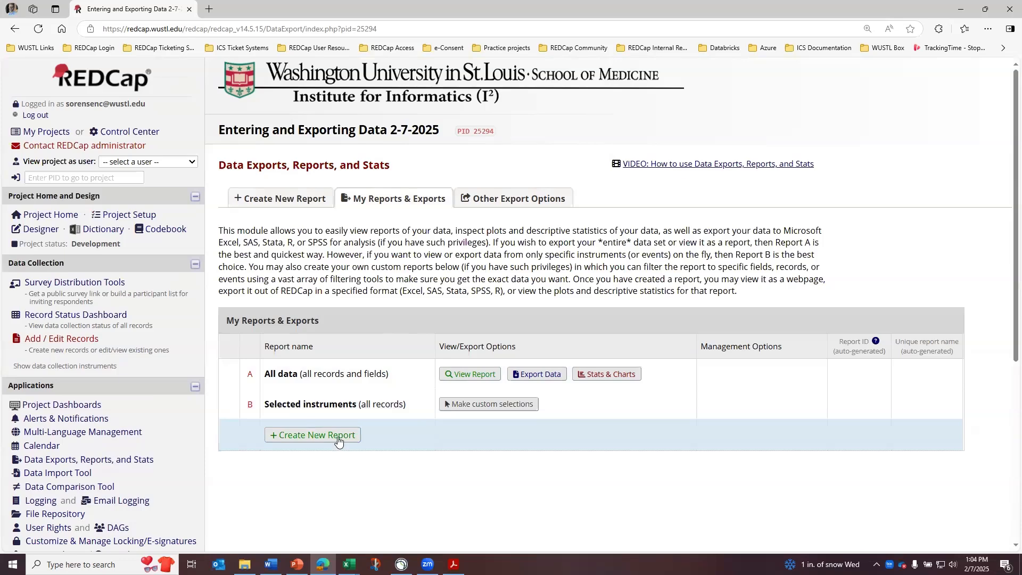
{"action": "left_click", "coordinate": [338, 436]}
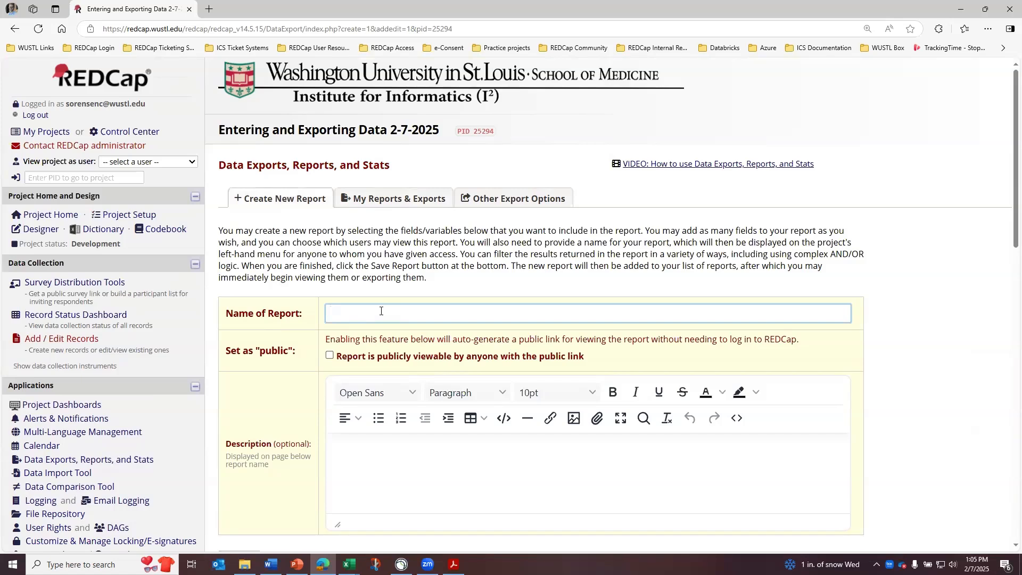
{"action": "type", "text": "Data Subset"}
{"action": "left_click_drag", "start_coordinate": [399, 313], "coordinate": [316, 318]}
{"action": "type", "text": "Basic Participant Information"}
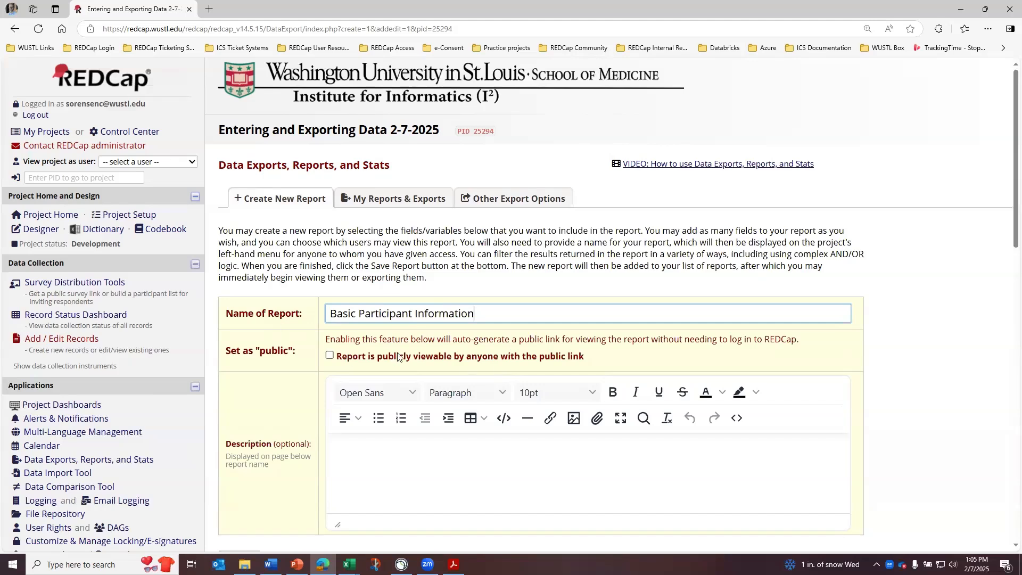
- Enter the report description "This report exports basic participant info needed for Table 1 of manuscript."
{"action": "scroll", "coordinate": [396, 355], "scroll_direction": "down", "scroll_amount": 1}
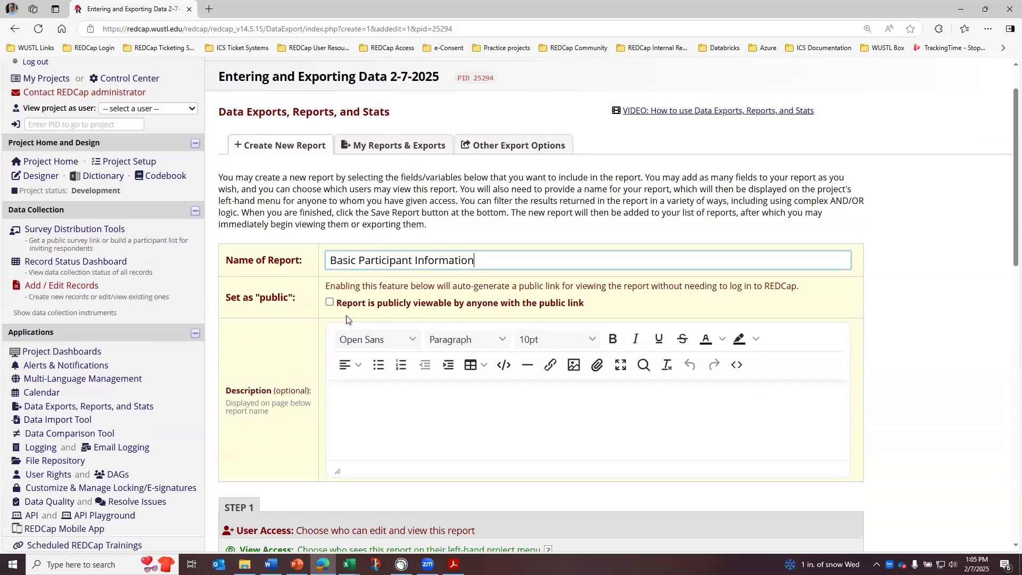
{"action": "left_click", "coordinate": [389, 390]}
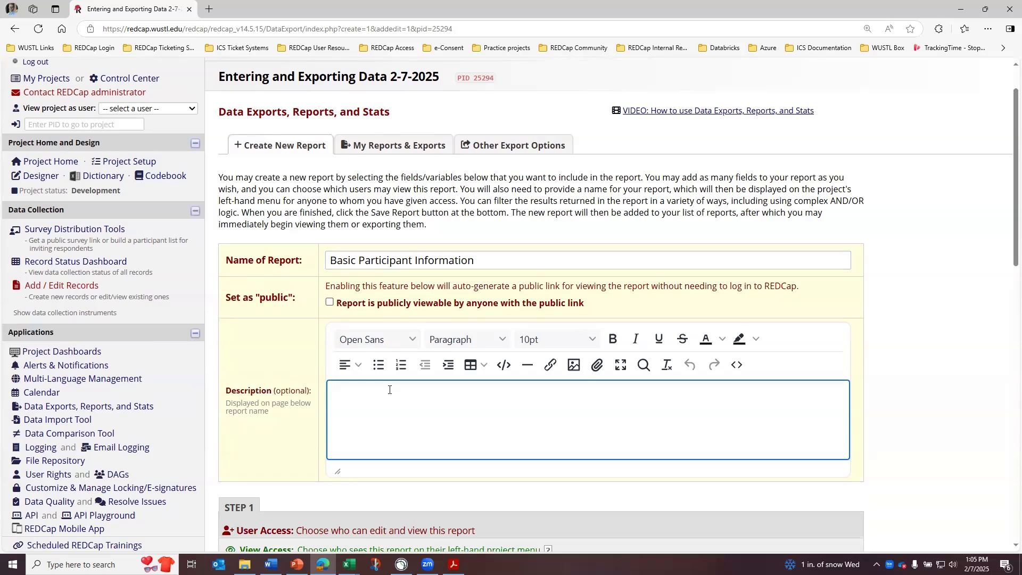
{"action": "type", "text": "This report exports basic partician"}
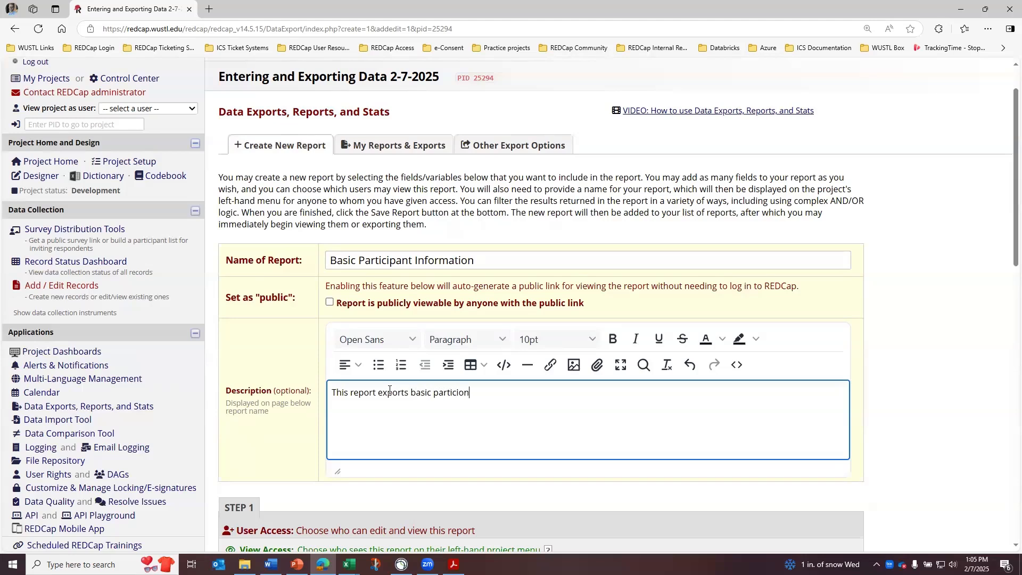
{"action": "key", "text": "BackSpace"}
{"action": "key", "text": "BackSpace"}
{"action": "key", "text": "BackSpace"}
{"action": "type", "text": "ipant info needed for Table 1"}
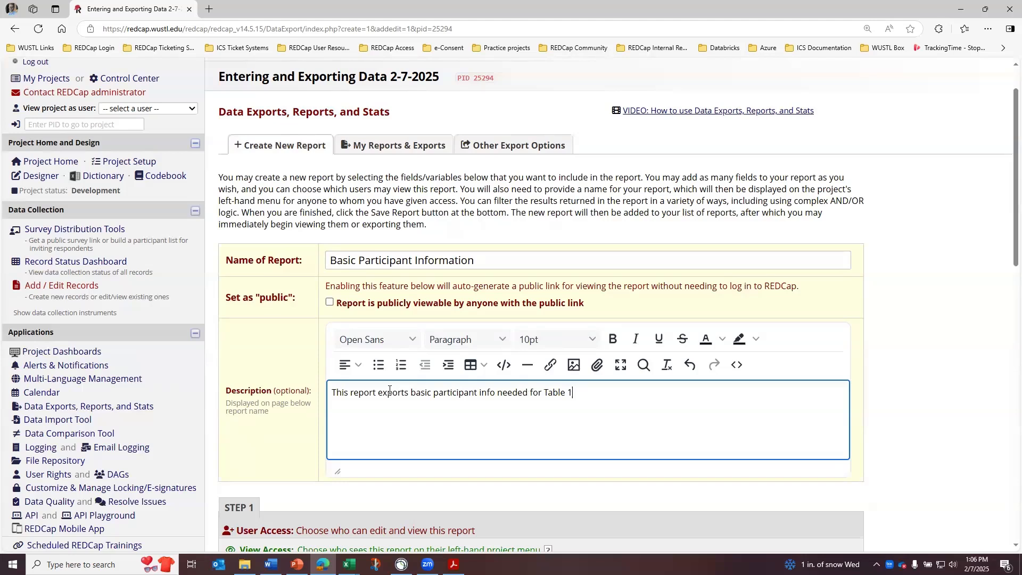
{"action": "type", "text": " of manuscript."}
{"action": "scroll", "coordinate": [836, 414], "scroll_direction": "down", "scroll_amount": 1}
{"action": "scroll", "coordinate": [793, 384], "scroll_direction": "down", "scroll_amount": 3}
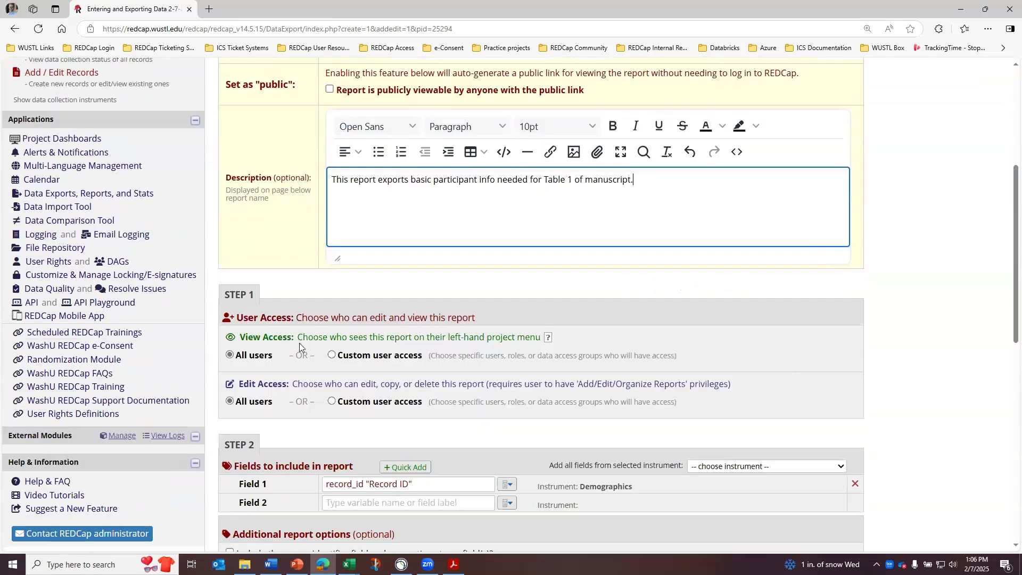
{"action": "left_click", "coordinate": [333, 355]}
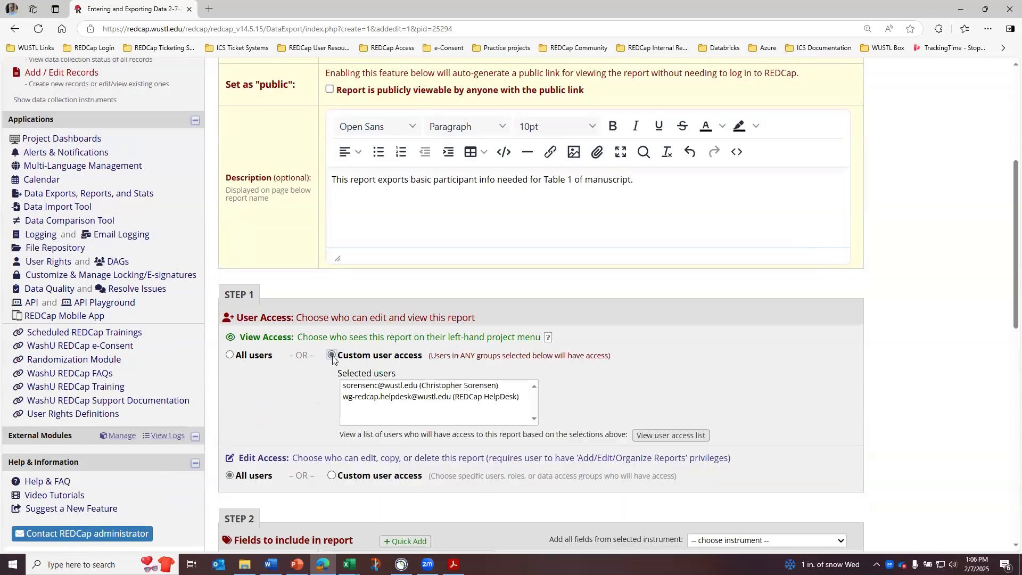
{"action": "left_click", "coordinate": [361, 385]}
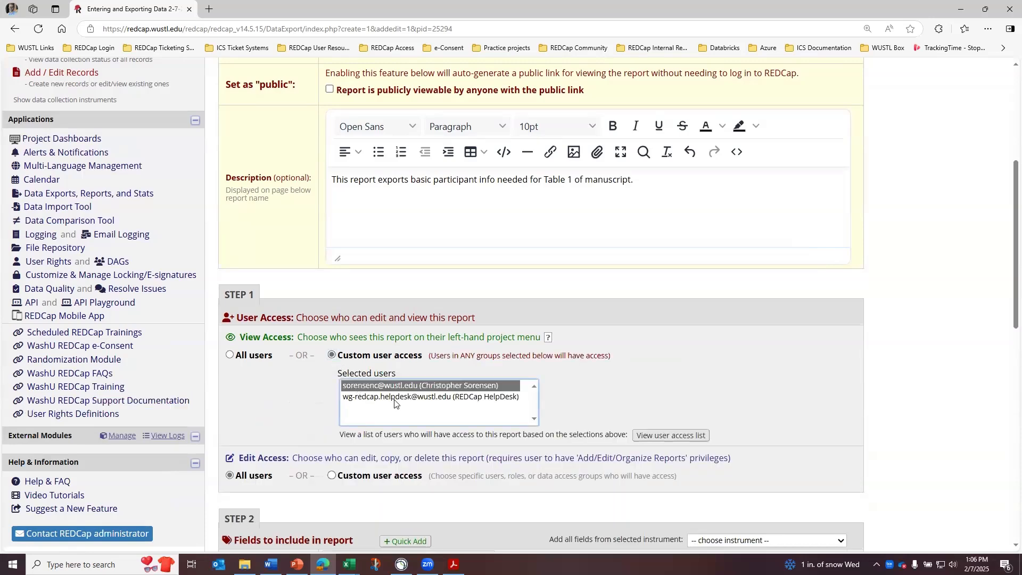
{"action": "left_click", "coordinate": [230, 356]}
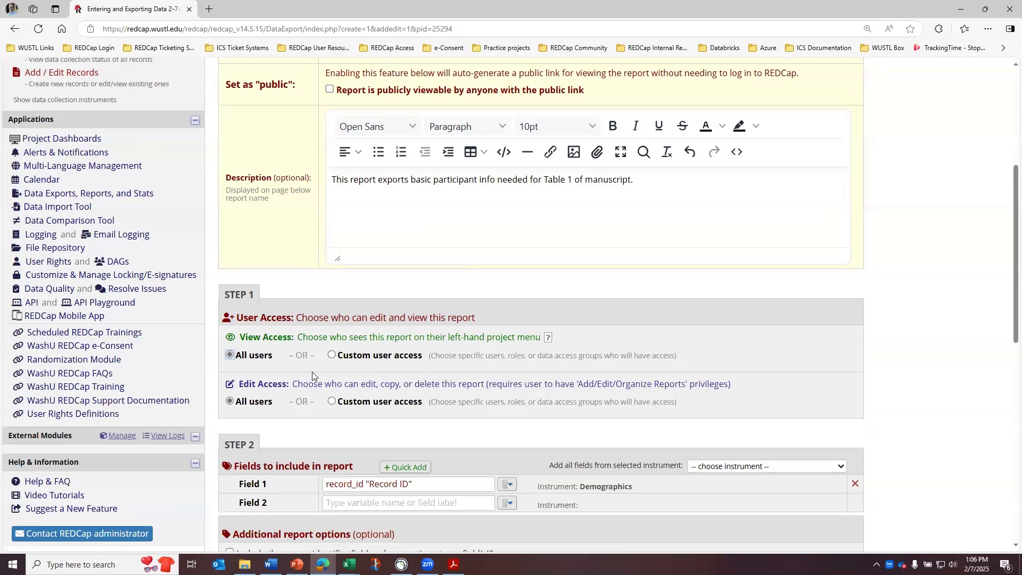
- Restrict the report's edit access to custom users, selecting only the first listed user
{"action": "left_click", "coordinate": [332, 402]}
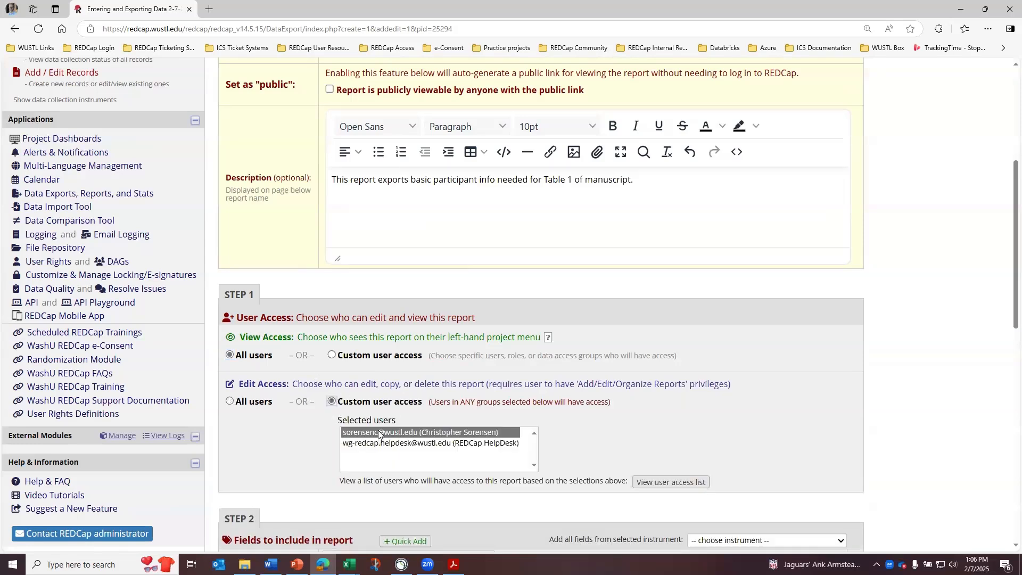
{"action": "left_click", "coordinate": [380, 433]}
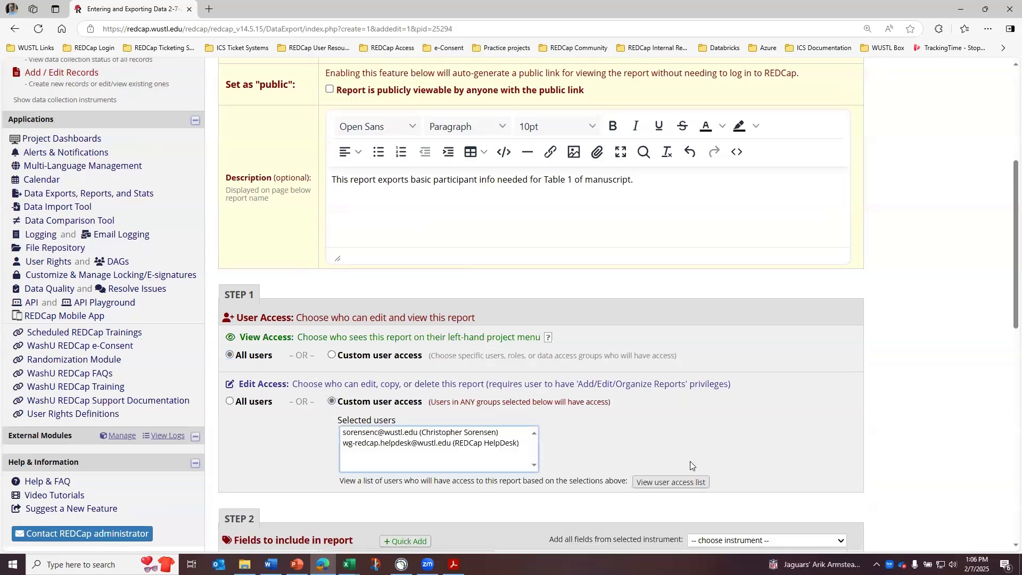
{"action": "left_click", "coordinate": [387, 433]}
{"action": "left_click", "coordinate": [389, 502]}
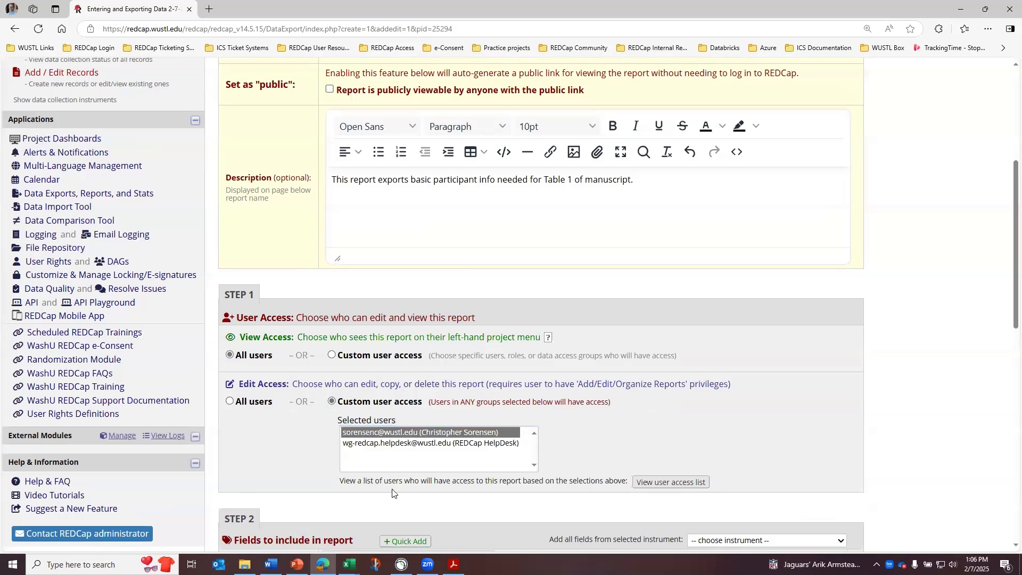
- Add the age field to the report's included fields as Field 2
{"action": "scroll", "coordinate": [394, 490], "scroll_direction": "down", "scroll_amount": 1}
{"action": "scroll", "coordinate": [413, 440], "scroll_direction": "down", "scroll_amount": 4}
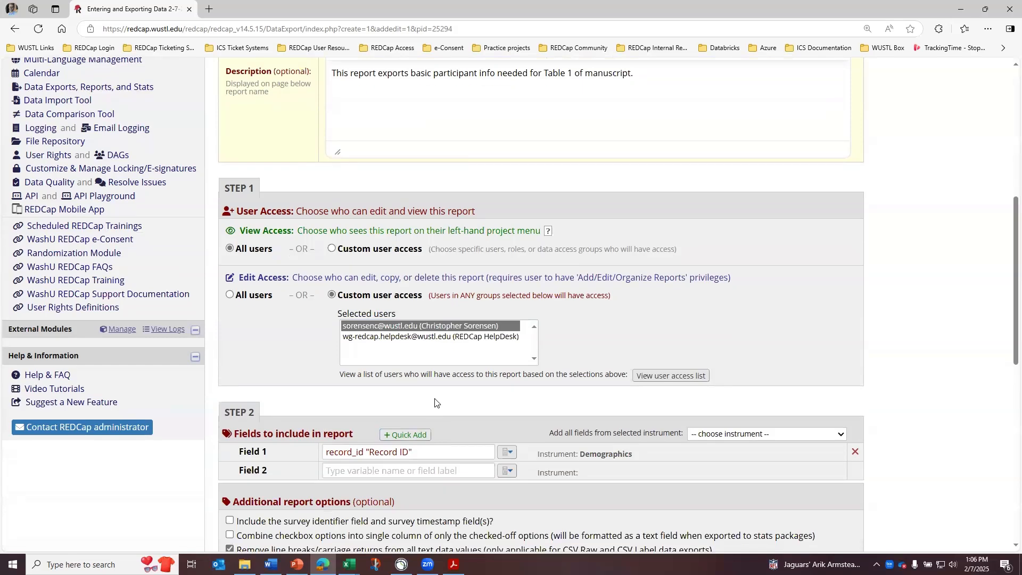
{"action": "scroll", "coordinate": [434, 402], "scroll_direction": "down", "scroll_amount": 2}
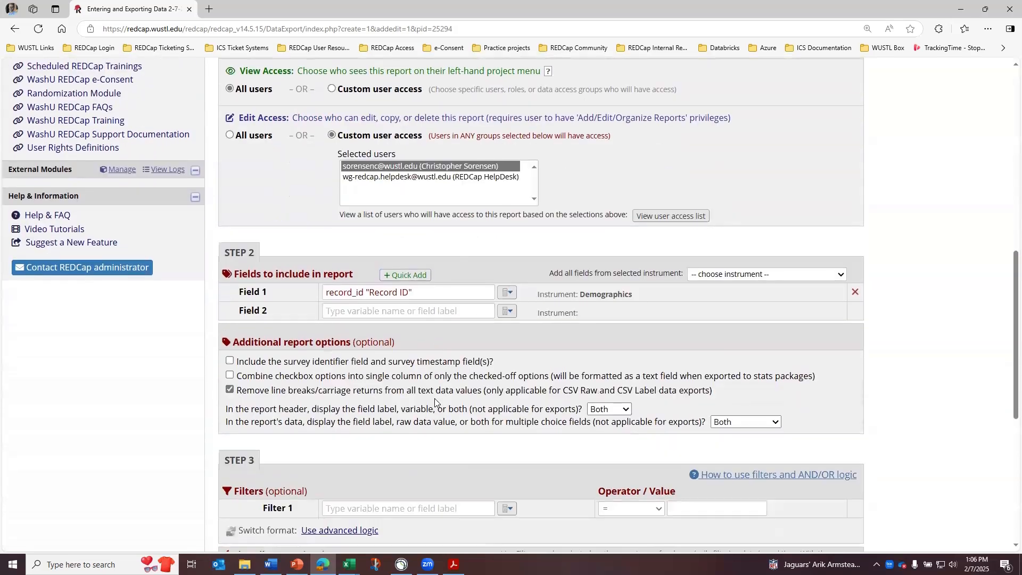
{"action": "scroll", "coordinate": [435, 401], "scroll_direction": "down", "scroll_amount": 1}
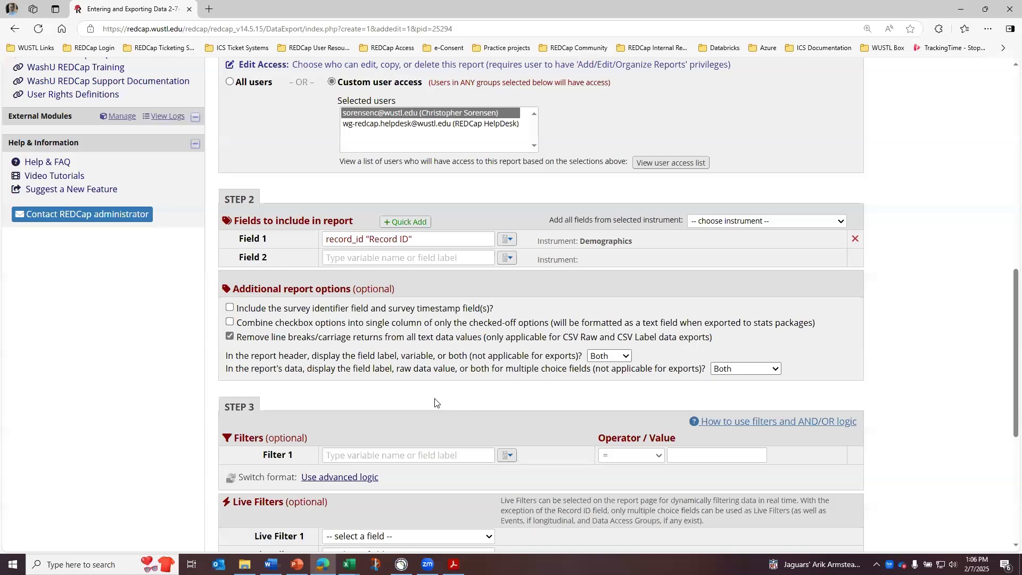
{"action": "left_click", "coordinate": [439, 257]}
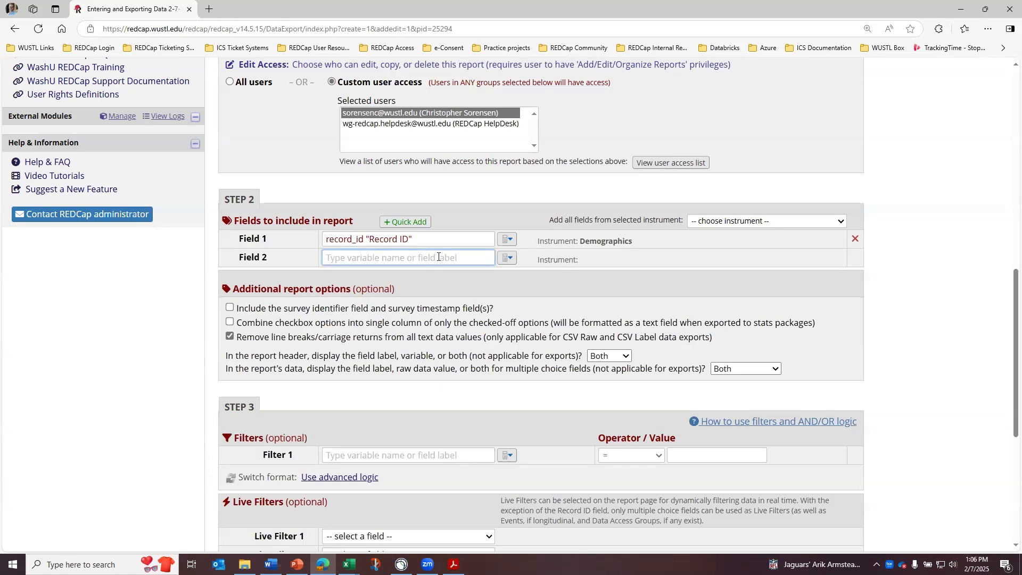
{"action": "type", "text": "ag"}
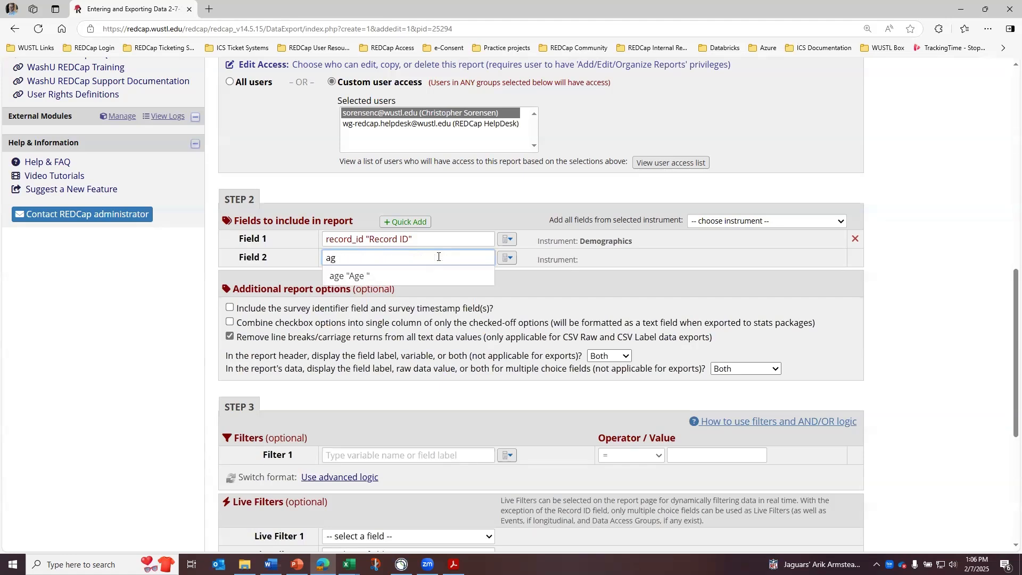
{"action": "left_click", "coordinate": [407, 278]}
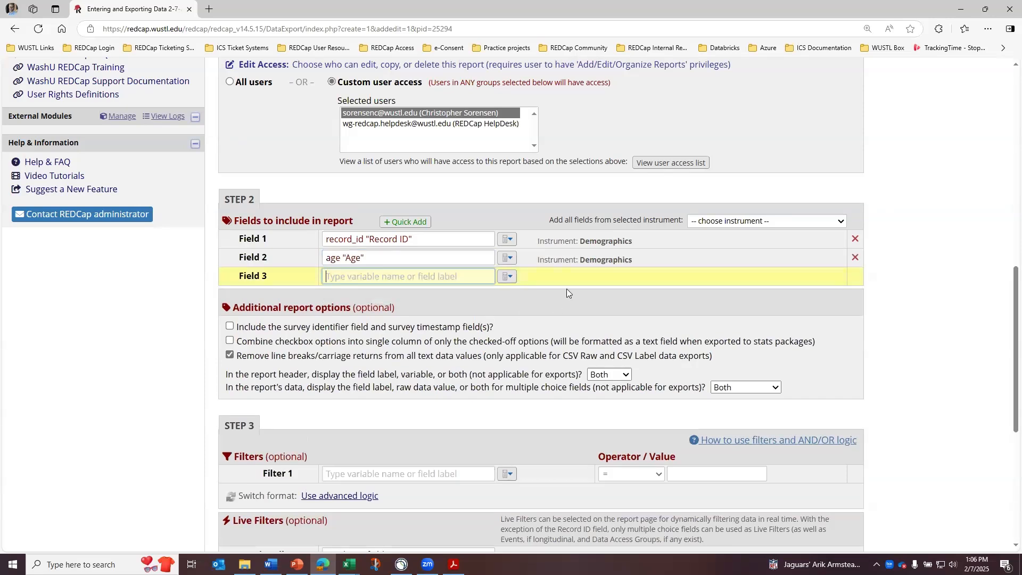
- Add the date_of_birth field to the report and move it above age in the field order
{"action": "left_click", "coordinate": [508, 277]}
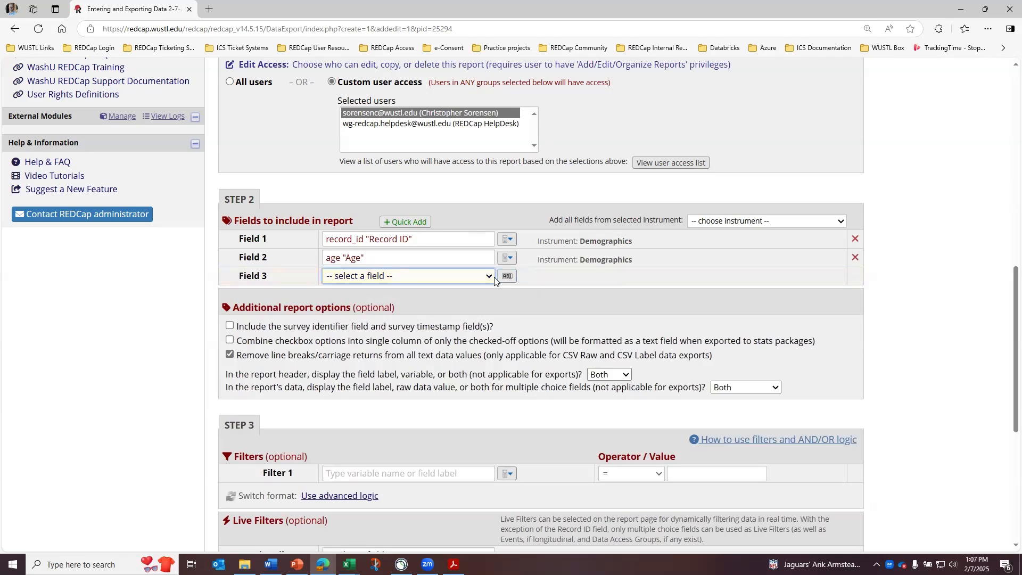
{"action": "left_click", "coordinate": [493, 276]}
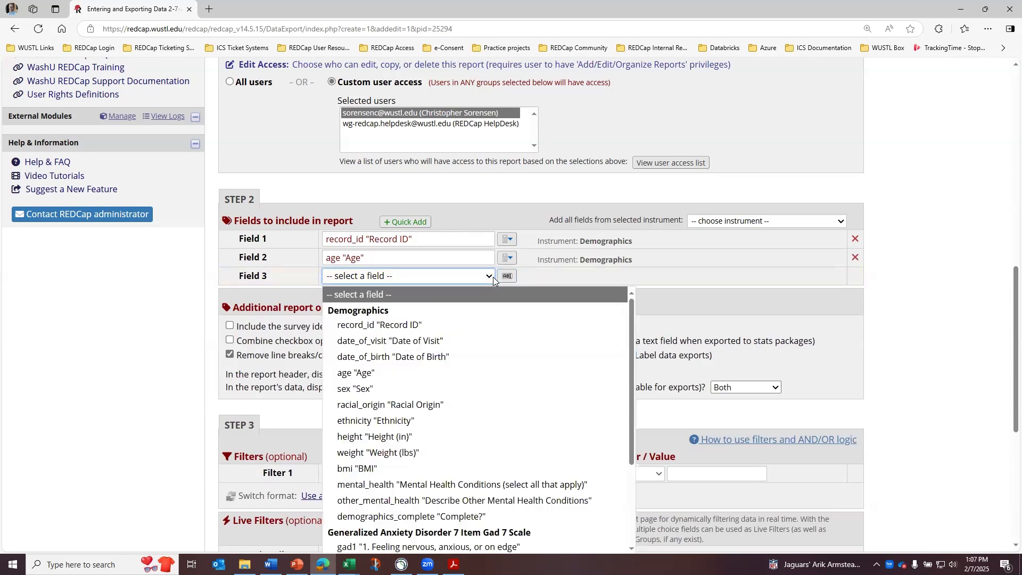
{"action": "left_click", "coordinate": [459, 357]}
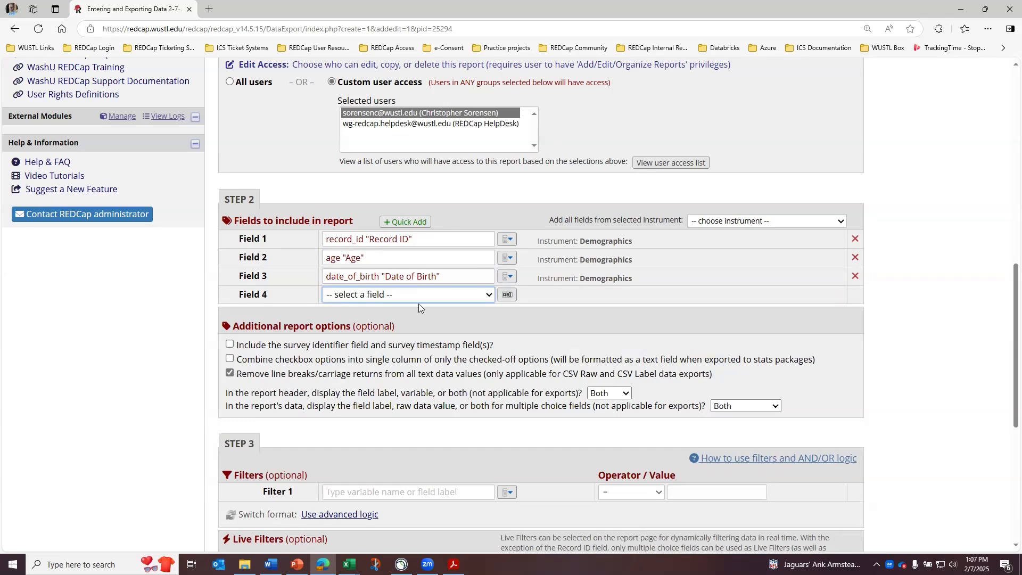
{"action": "left_click_drag", "start_coordinate": [229, 275], "coordinate": [234, 234]}
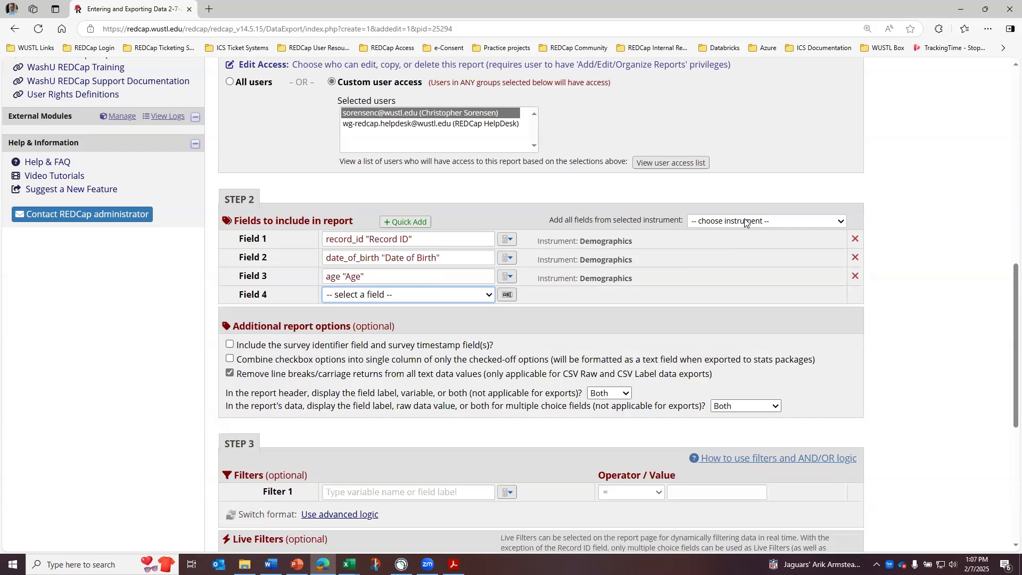
{"action": "left_click", "coordinate": [768, 219]}
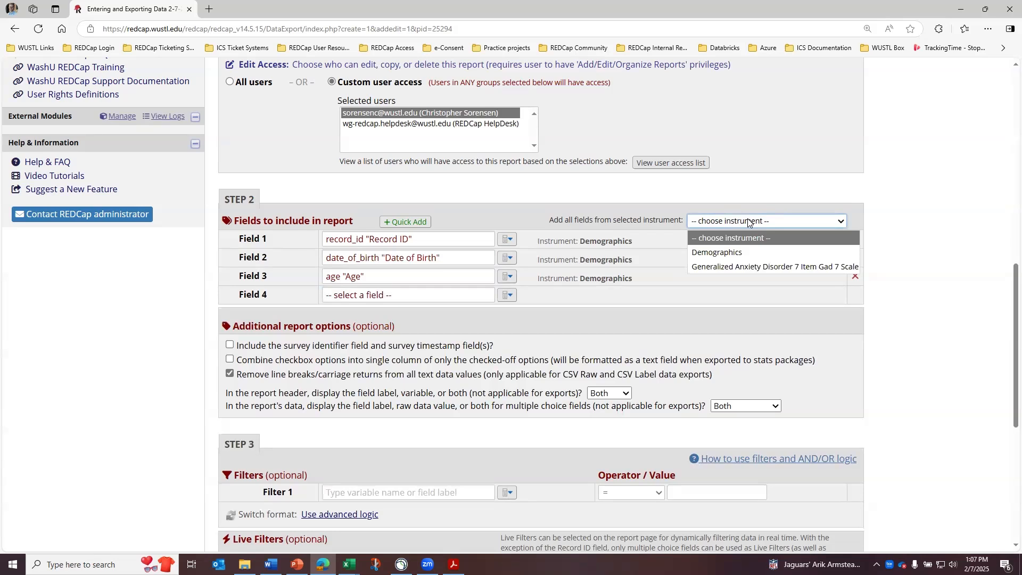
{"action": "left_click", "coordinate": [748, 222]}
{"action": "left_click", "coordinate": [787, 223]}
{"action": "left_click", "coordinate": [768, 218]}
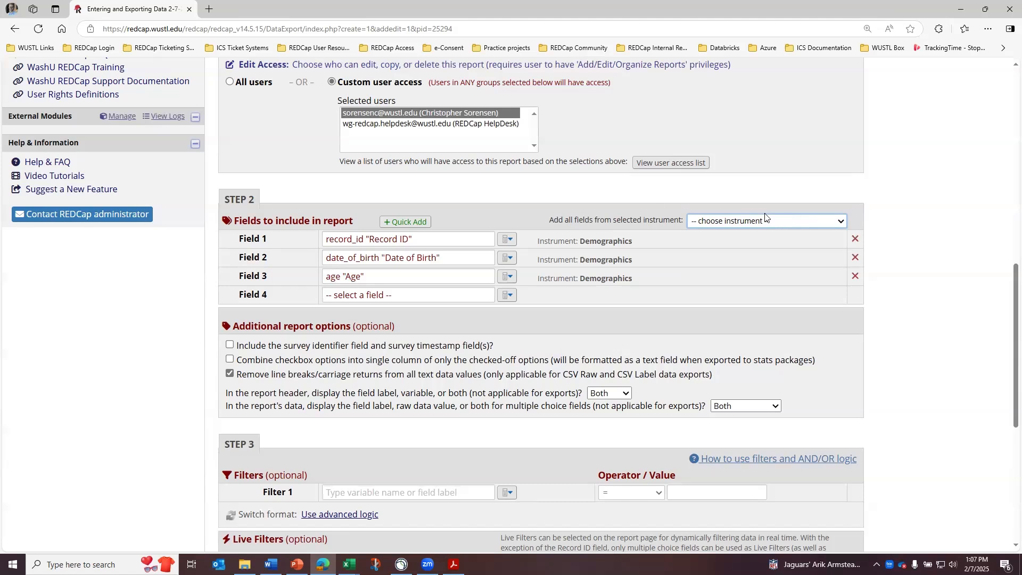
- Use Quick Add to include sex, racial_origin, ethnicity, height, weight, bmi, mental_health and other_mental_health in the report
{"action": "left_click", "coordinate": [400, 226]}
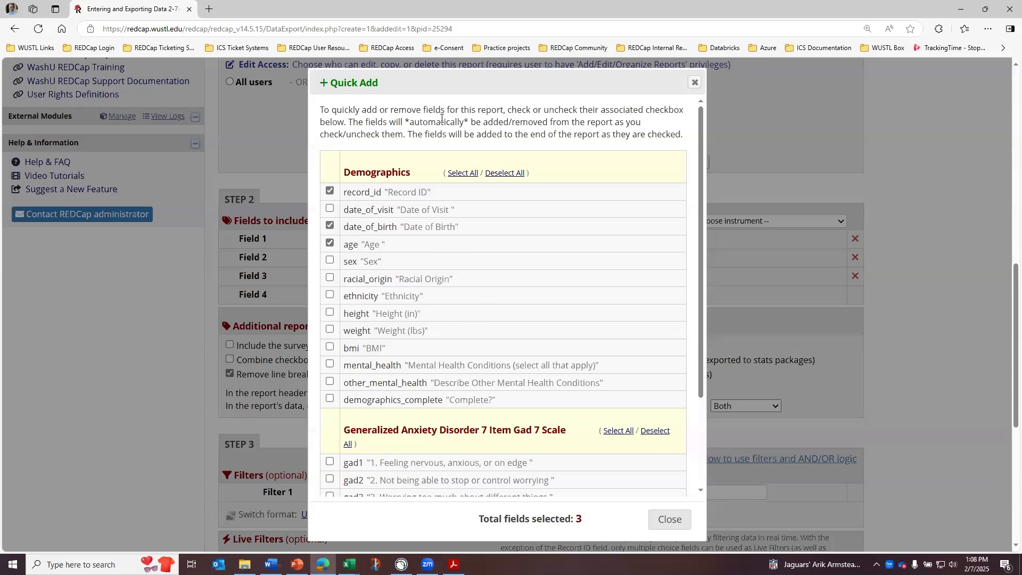
{"action": "left_click_drag", "start_coordinate": [432, 80], "coordinate": [598, 84]}
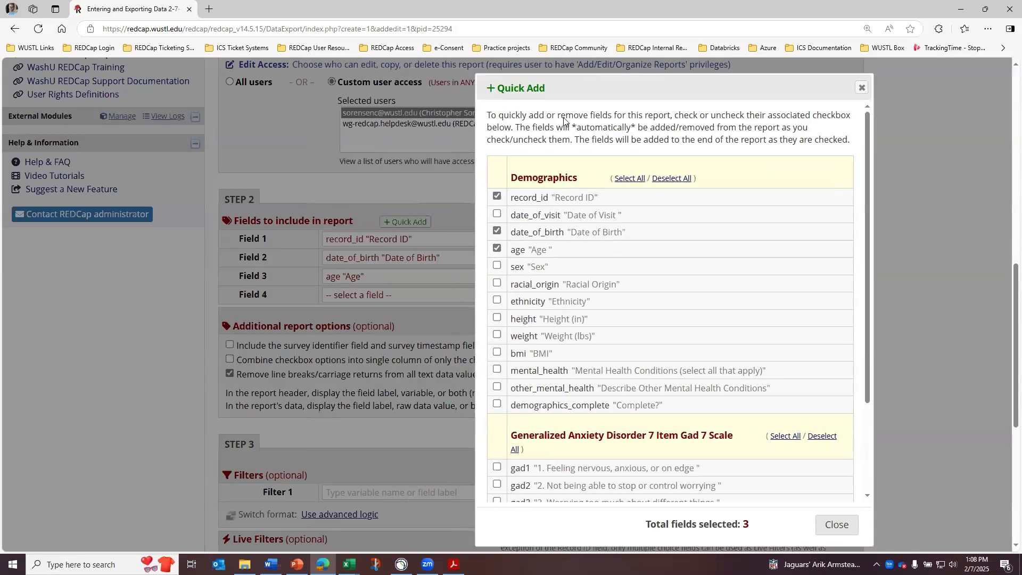
{"action": "left_click", "coordinate": [496, 265]}
{"action": "left_click", "coordinate": [497, 284]}
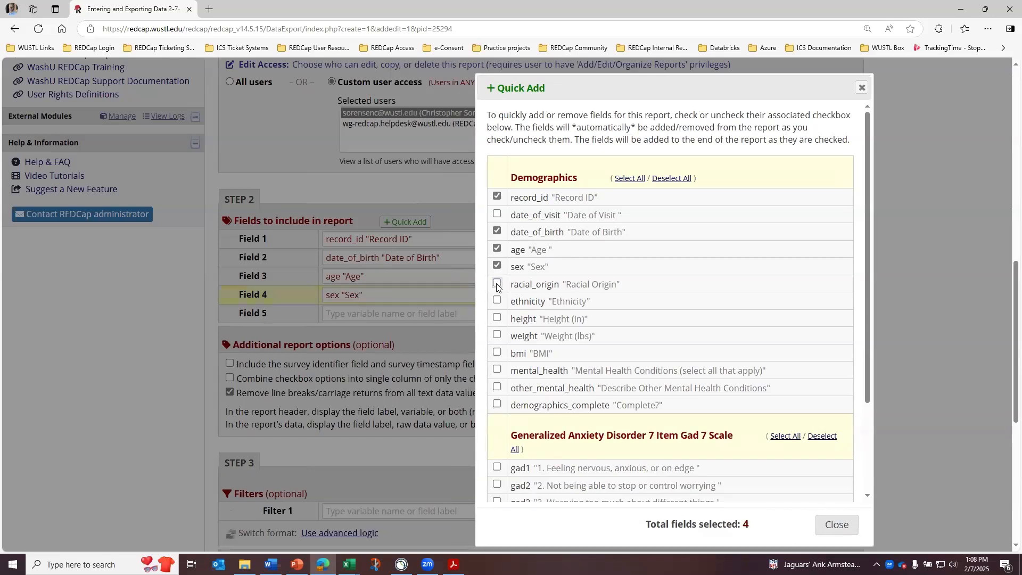
{"action": "left_click", "coordinate": [496, 301]}
{"action": "left_click", "coordinate": [497, 318]}
{"action": "left_click", "coordinate": [496, 334]}
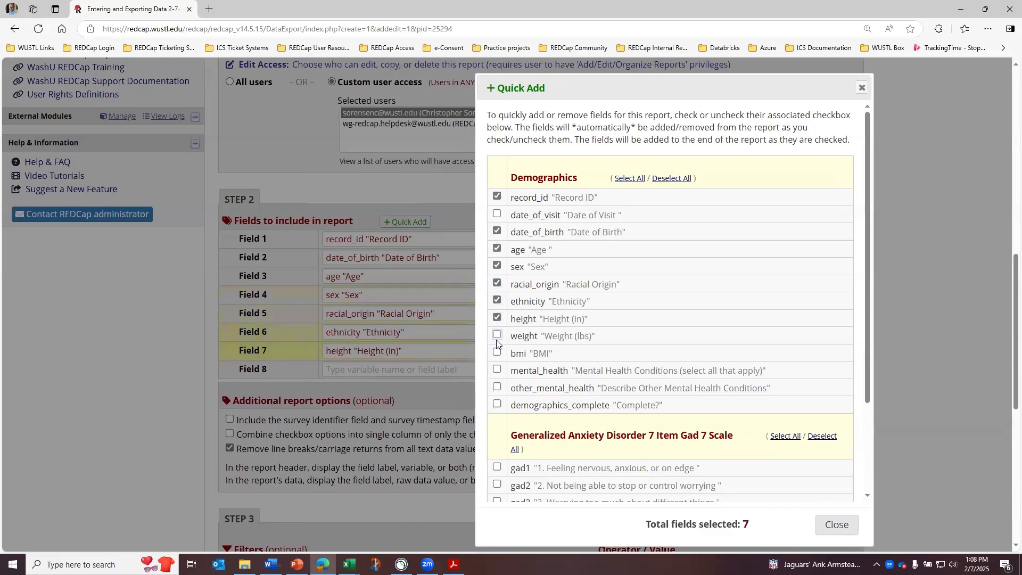
{"action": "left_click", "coordinate": [497, 352]}
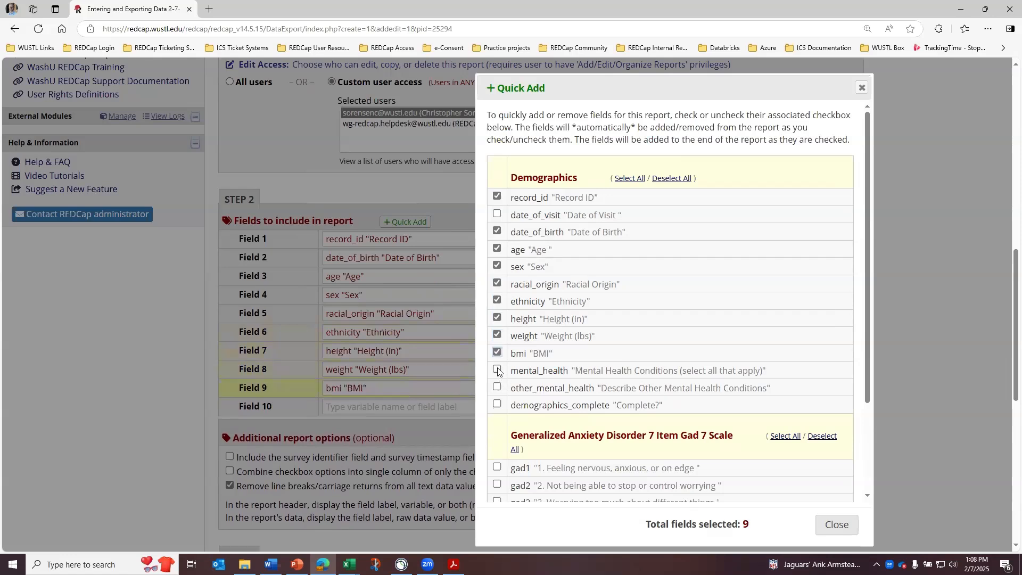
{"action": "left_click", "coordinate": [497, 370]}
{"action": "left_click", "coordinate": [497, 387]}
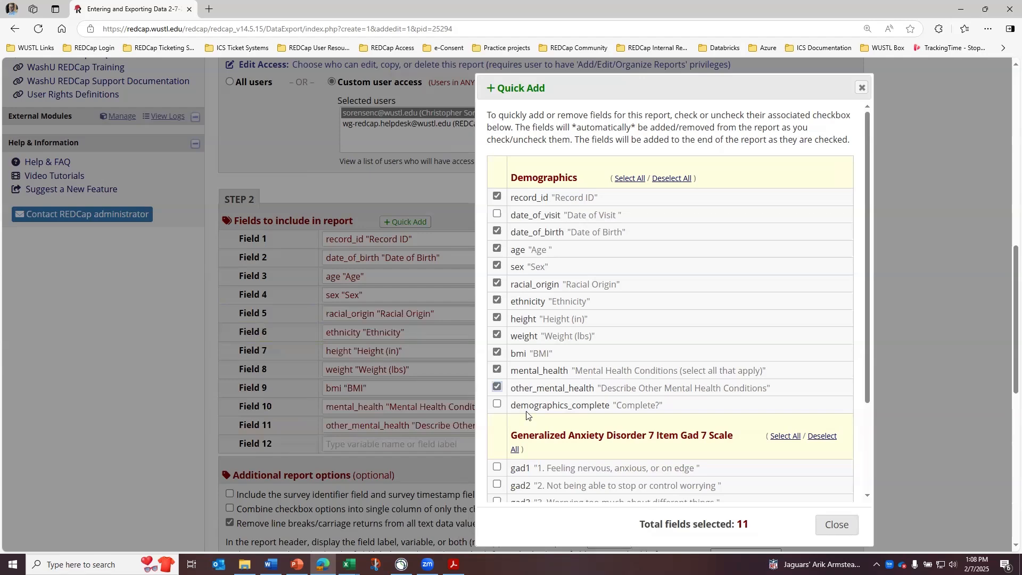
{"action": "scroll", "coordinate": [671, 386], "scroll_direction": "down", "scroll_amount": 2}
{"action": "scroll", "coordinate": [669, 383], "scroll_direction": "down", "scroll_amount": 2}
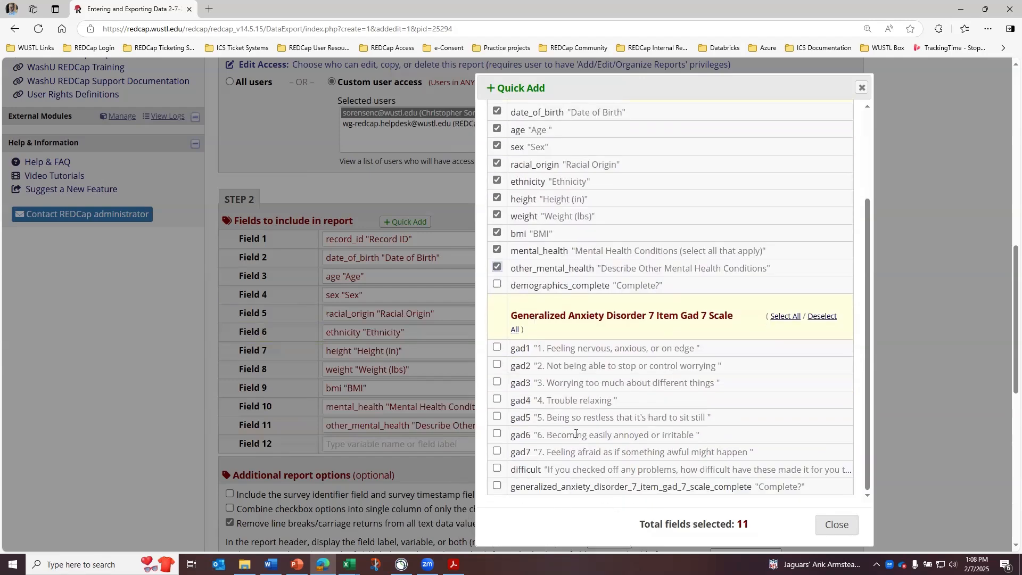
{"action": "left_click", "coordinate": [836, 525]}
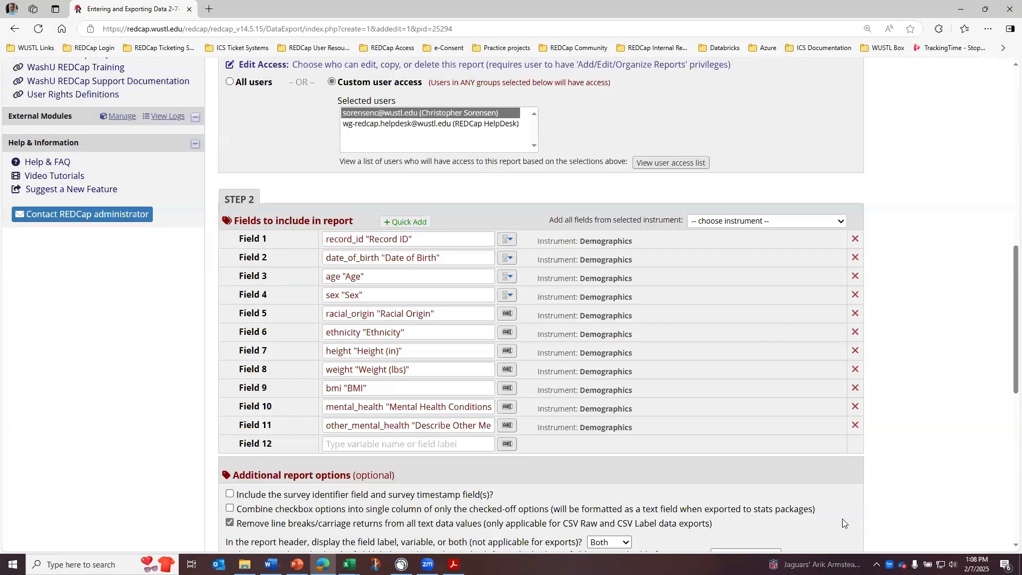
- Remove other_mental_health from the report fields and add it back as Field 11
{"action": "left_click", "coordinate": [854, 426]}
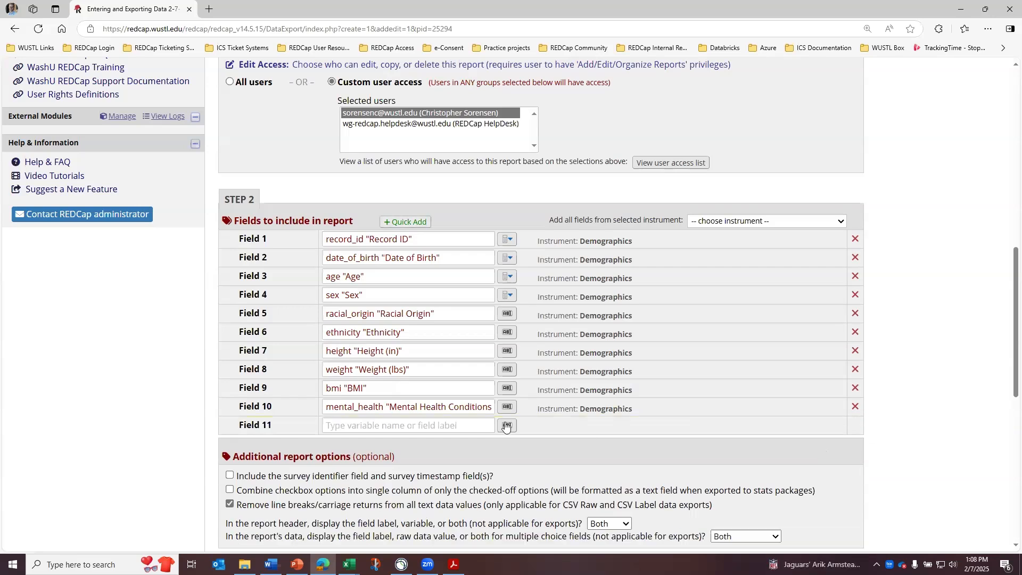
{"action": "left_click", "coordinate": [506, 424]}
{"action": "left_click", "coordinate": [473, 426]}
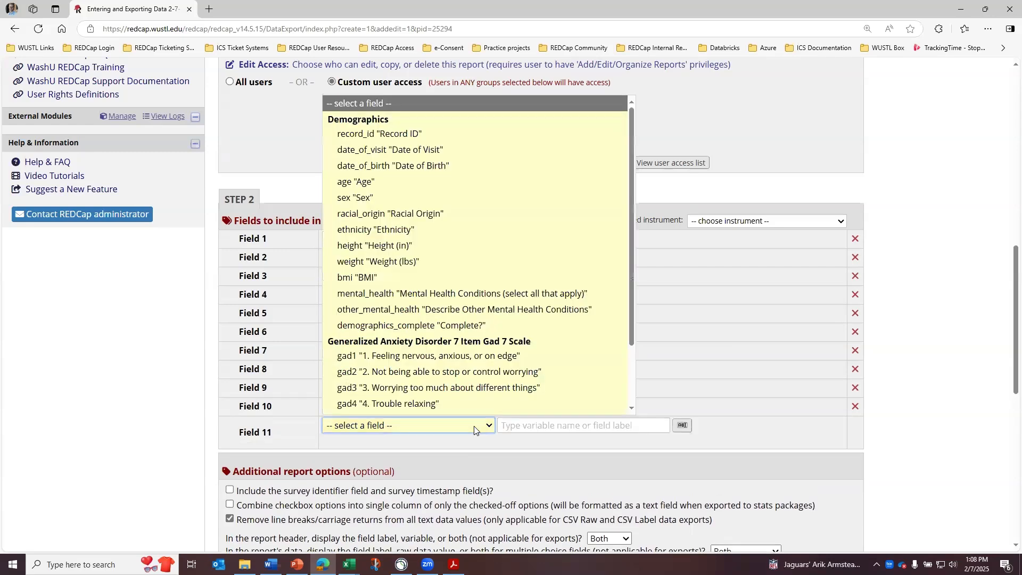
{"action": "left_click", "coordinate": [437, 297]}
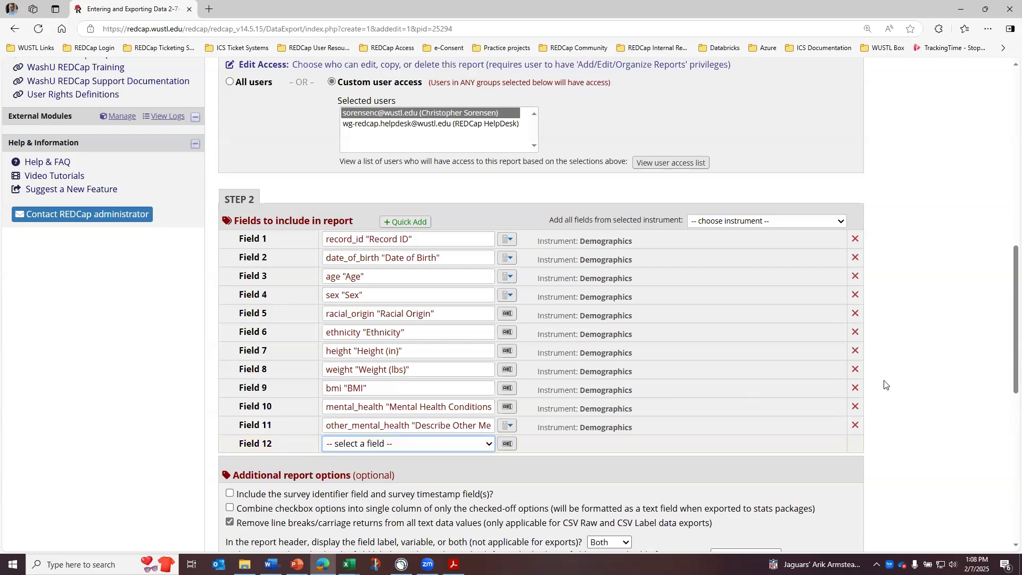
- Try including the survey identifier and survey timestamp fields in the additional report options
{"action": "scroll", "coordinate": [886, 386], "scroll_direction": "down", "scroll_amount": 2}
{"action": "scroll", "coordinate": [894, 392], "scroll_direction": "down", "scroll_amount": 3}
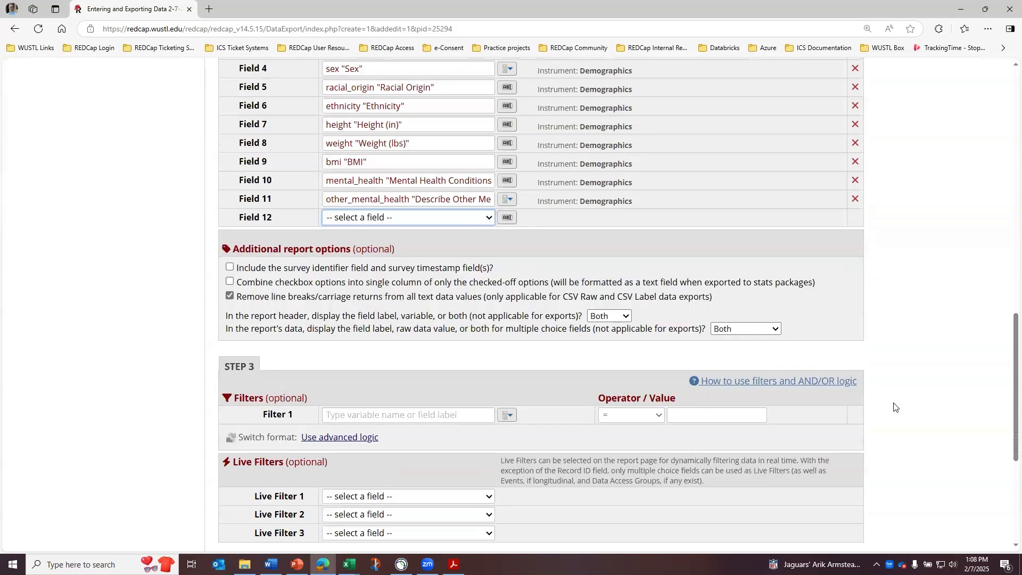
{"action": "scroll", "coordinate": [894, 407], "scroll_direction": "down", "scroll_amount": 1}
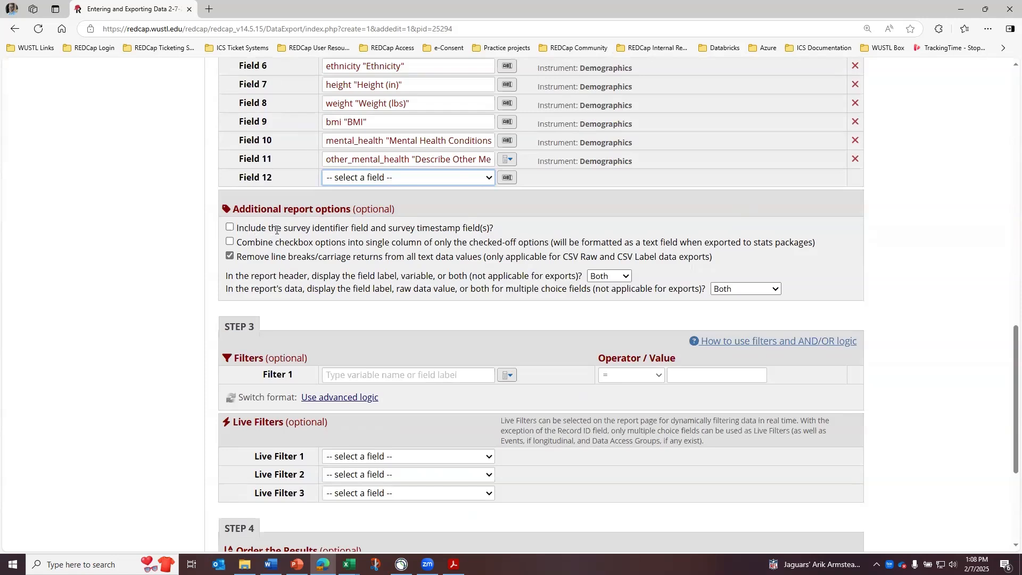
{"action": "left_click_drag", "start_coordinate": [284, 228], "coordinate": [495, 227]}
{"action": "left_click", "coordinate": [340, 264]}
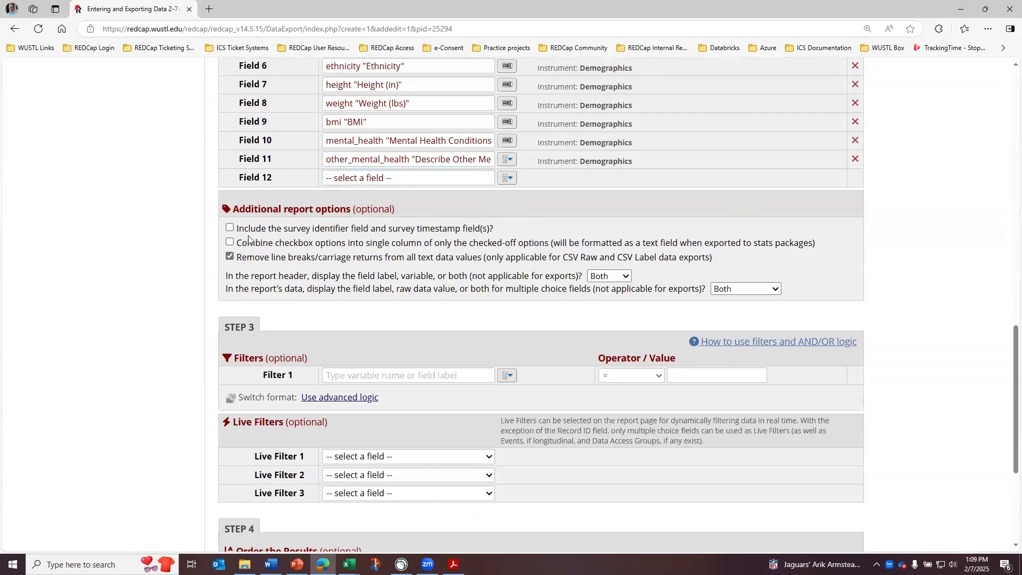
{"action": "left_click_drag", "start_coordinate": [237, 229], "coordinate": [506, 235]}
{"action": "left_click", "coordinate": [497, 231]}
{"action": "left_click", "coordinate": [229, 228]}
{"action": "left_click", "coordinate": [229, 227]}
- Combine checkbox options into a single column of only the checked-off options, and turn off removal of line breaks from text data values
{"action": "left_click", "coordinate": [229, 243]}
{"action": "left_click_drag", "start_coordinate": [554, 242], "coordinate": [819, 243]}
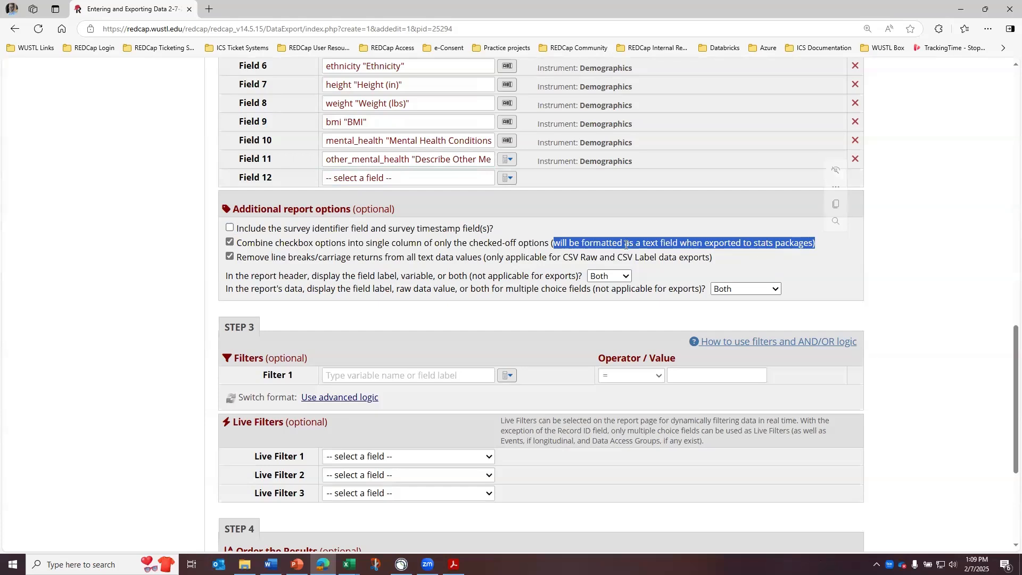
{"action": "left_click", "coordinate": [736, 244]}
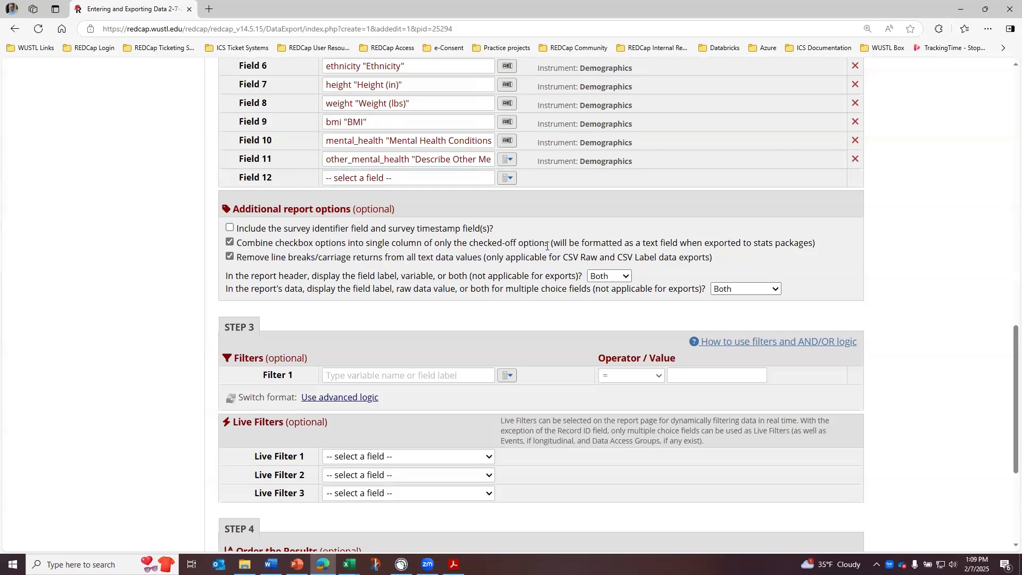
{"action": "left_click_drag", "start_coordinate": [555, 245], "coordinate": [816, 245]}
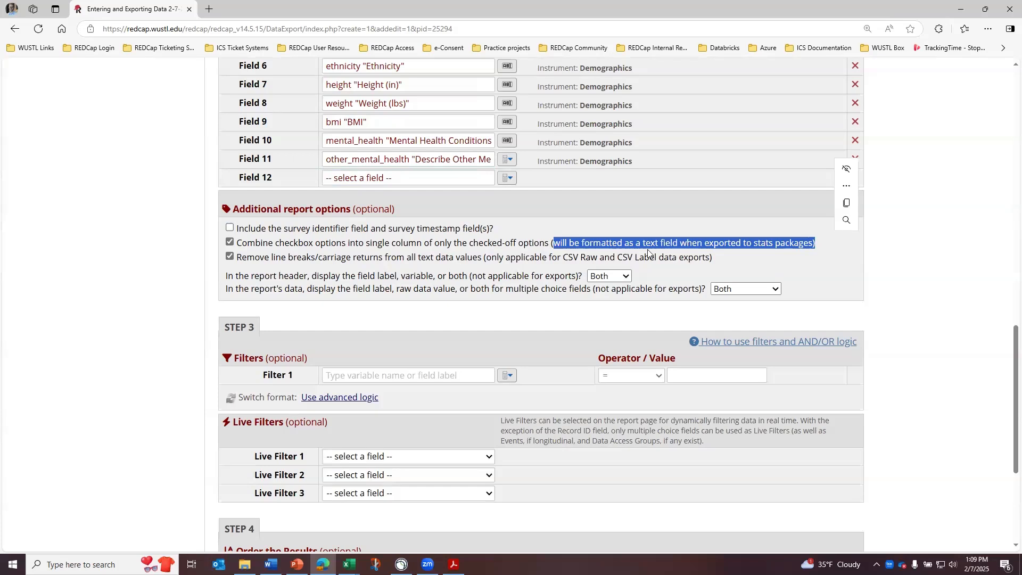
{"action": "left_click", "coordinate": [569, 246]}
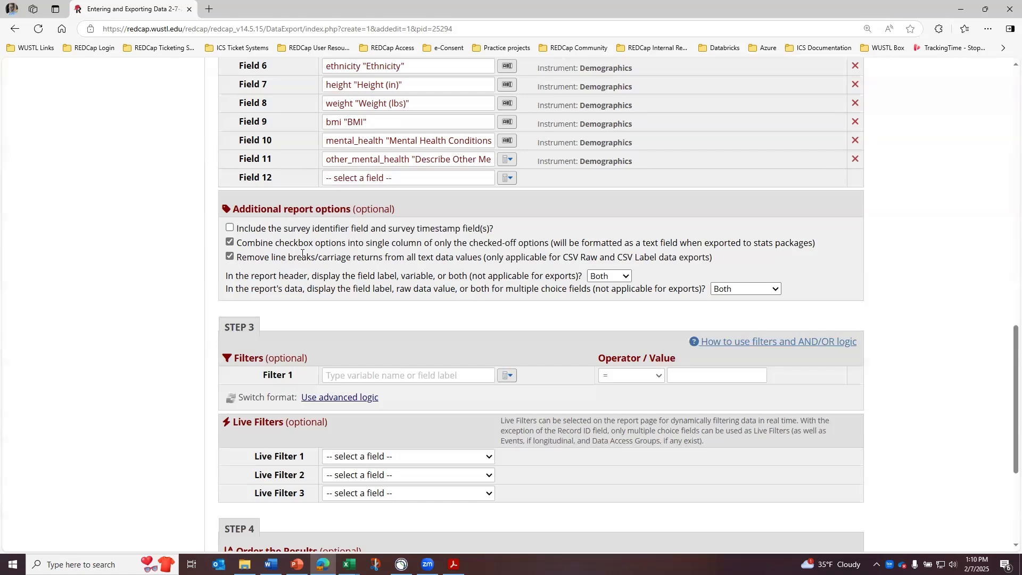
{"action": "left_click", "coordinate": [230, 257]}
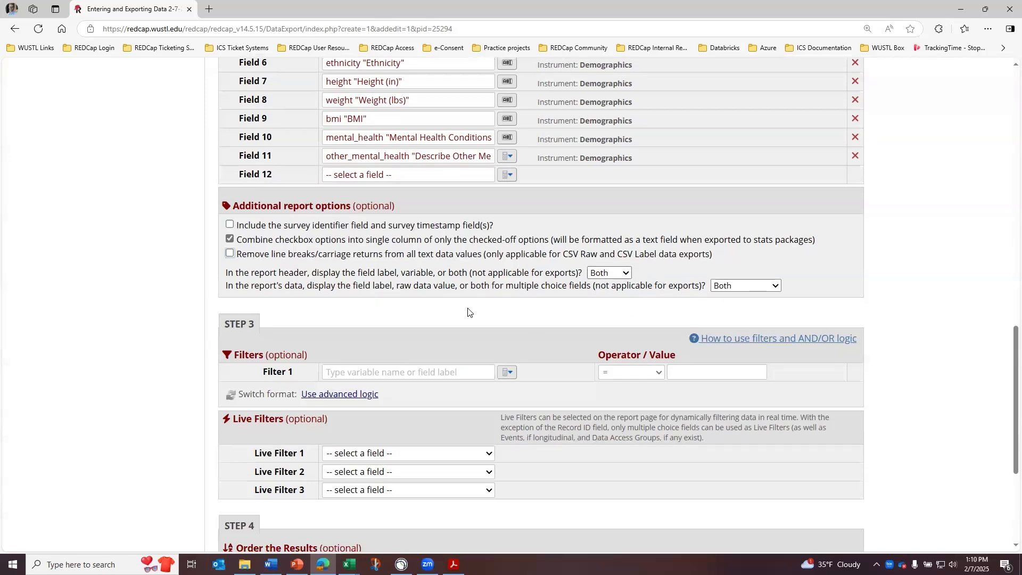
- Save the report without filters, ordered by record_id ascending, and open it for viewing
{"action": "scroll", "coordinate": [468, 308], "scroll_direction": "down", "scroll_amount": 3}
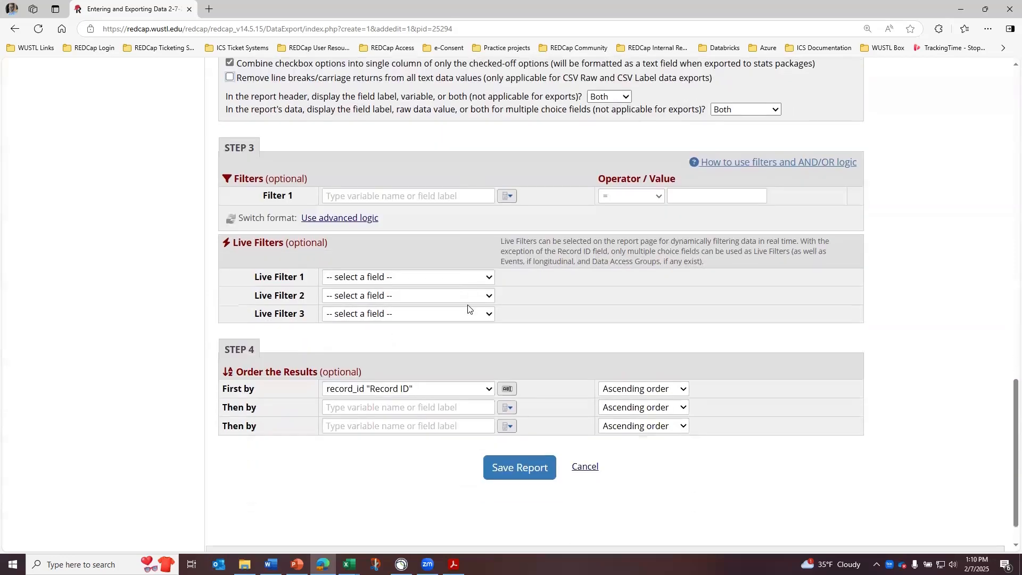
{"action": "scroll", "coordinate": [467, 308], "scroll_direction": "down", "scroll_amount": 1}
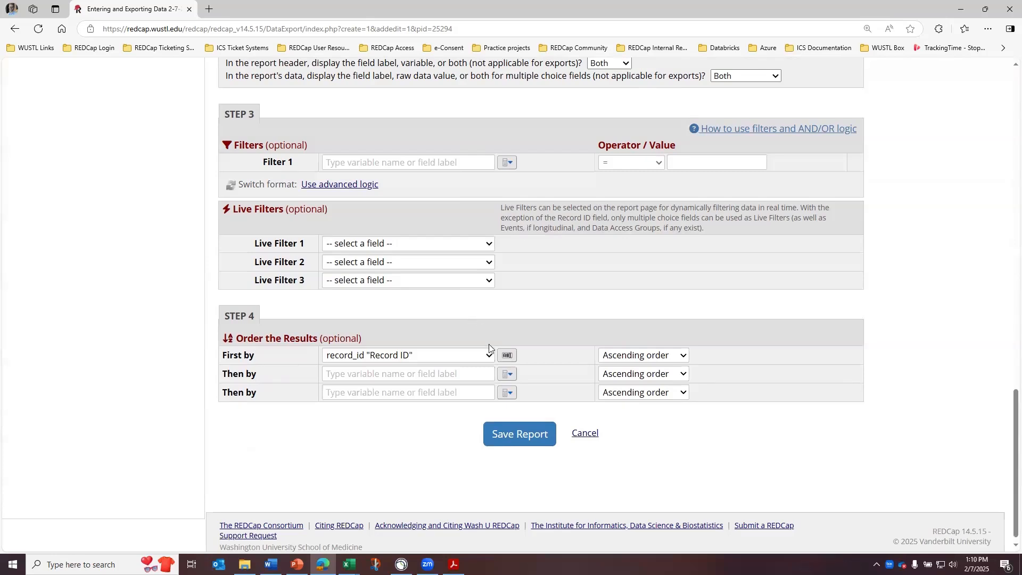
{"action": "left_click", "coordinate": [523, 439]}
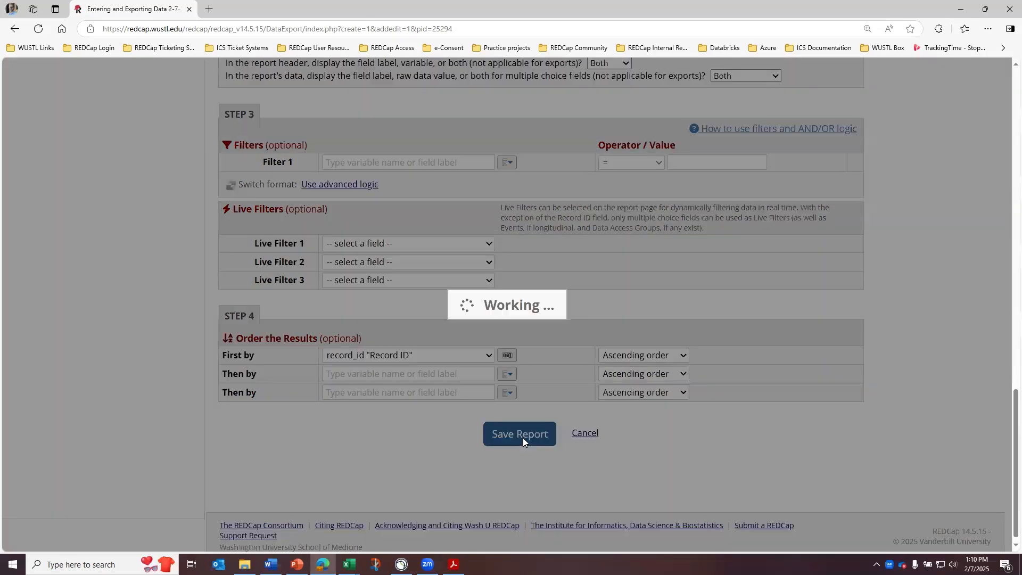
{"action": "left_click", "coordinate": [375, 337]}
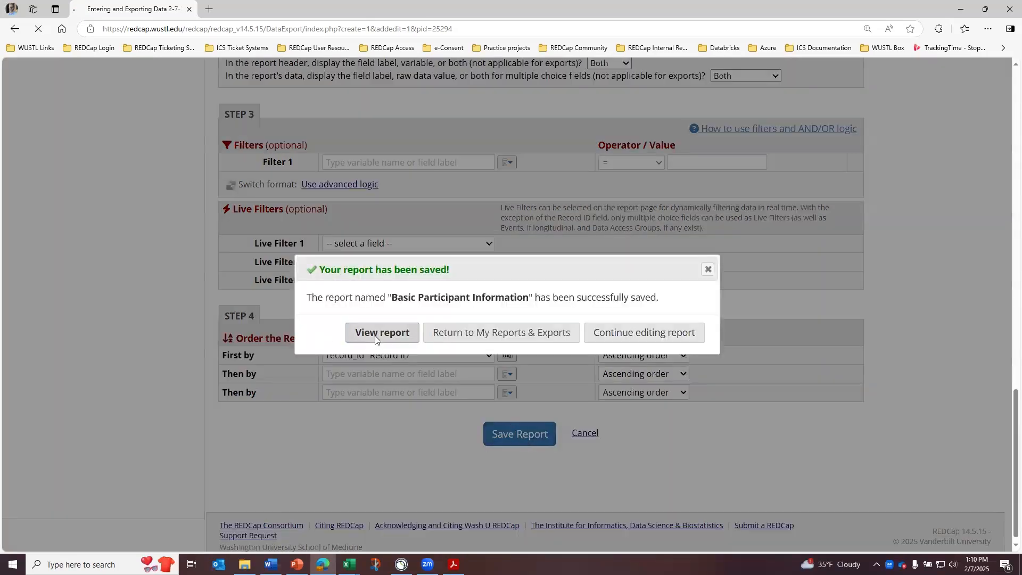
- Look over the saved report's records and reopen the report for editing at its filter settings
{"action": "scroll", "coordinate": [629, 295], "scroll_direction": "down", "scroll_amount": 4}
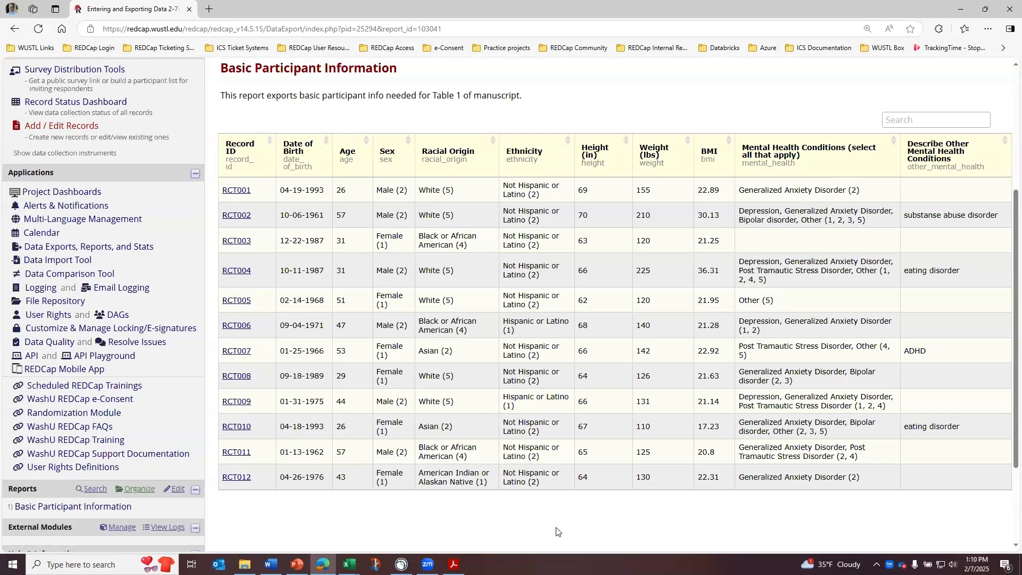
{"action": "scroll", "coordinate": [596, 524], "scroll_direction": "up", "scroll_amount": 2}
{"action": "scroll", "coordinate": [596, 523], "scroll_direction": "down", "scroll_amount": 2}
{"action": "scroll", "coordinate": [286, 92], "scroll_direction": "up", "scroll_amount": 3}
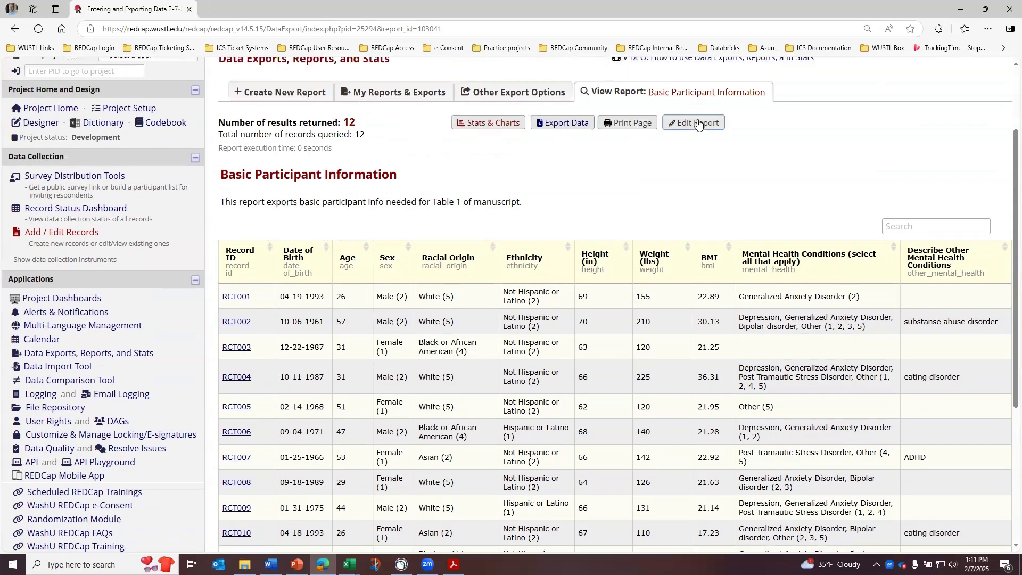
{"action": "left_click", "coordinate": [698, 123]}
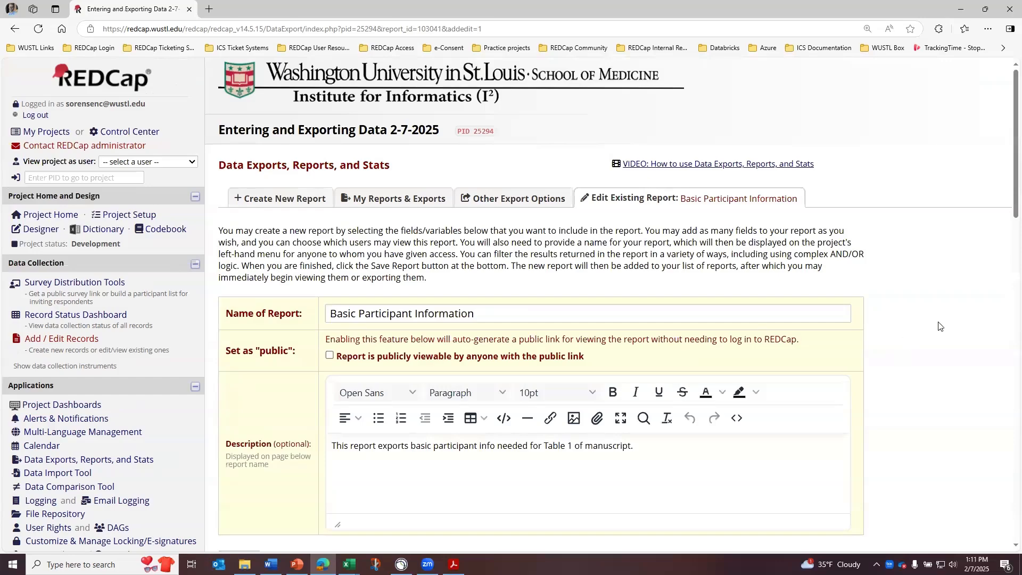
{"action": "scroll", "coordinate": [939, 326], "scroll_direction": "down", "scroll_amount": 9}
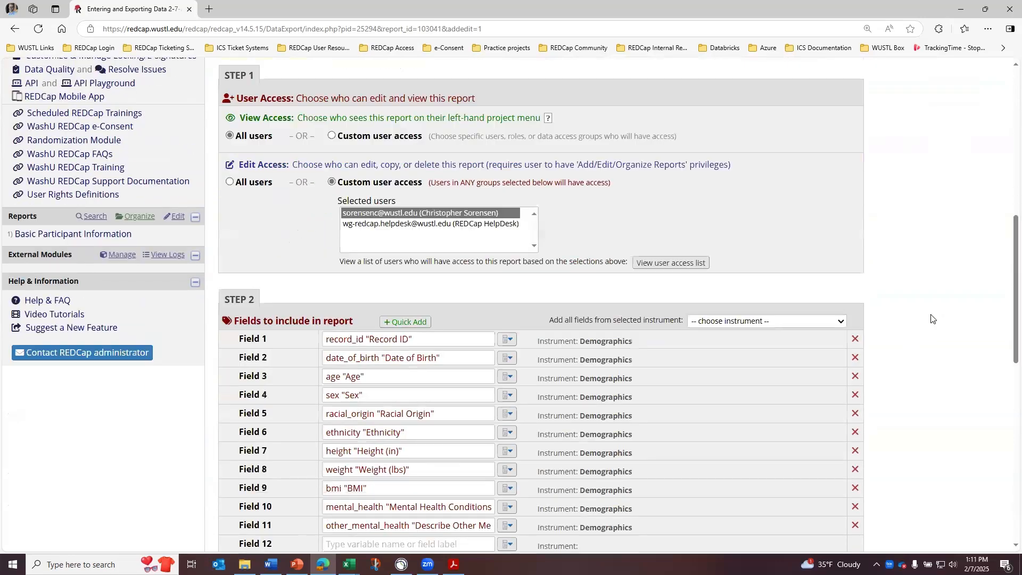
{"action": "scroll", "coordinate": [931, 318], "scroll_direction": "down", "scroll_amount": 10}
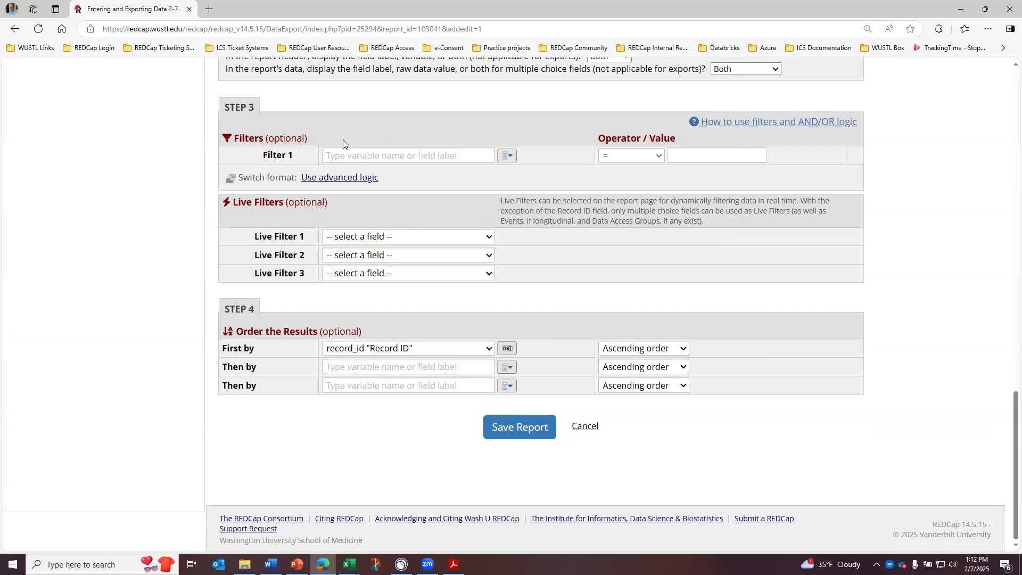
- Set Filter 1 to include only records with bmi > 25
{"action": "left_click", "coordinate": [506, 156]}
{"action": "left_click", "coordinate": [484, 155]}
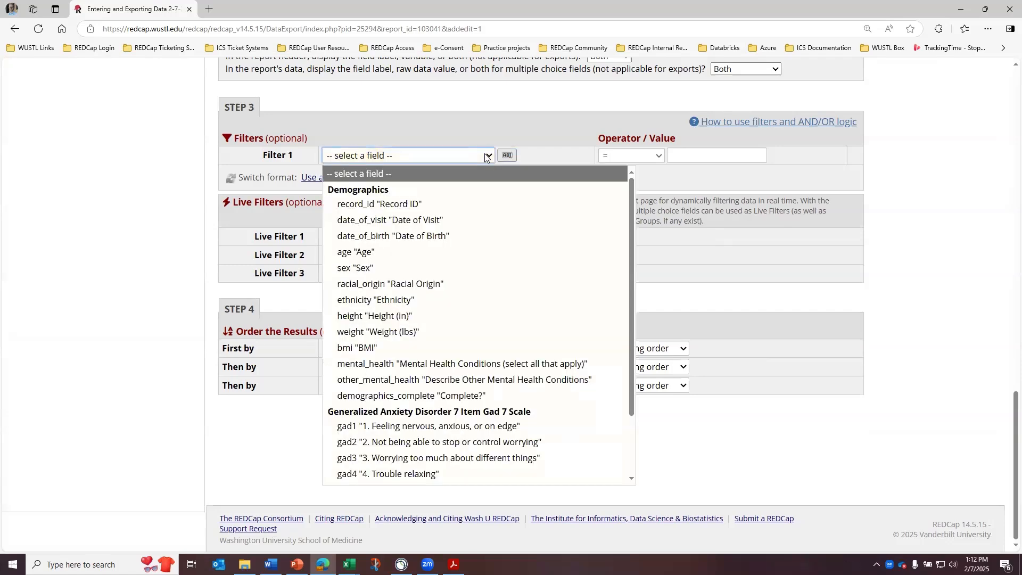
{"action": "left_click", "coordinate": [443, 347]}
{"action": "left_click", "coordinate": [642, 156]}
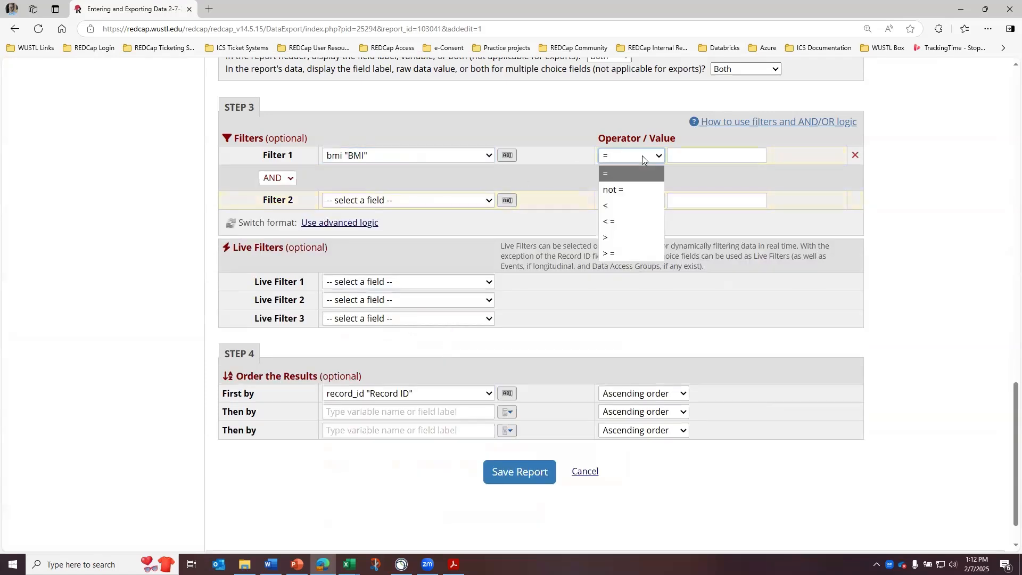
{"action": "left_click", "coordinate": [633, 237]}
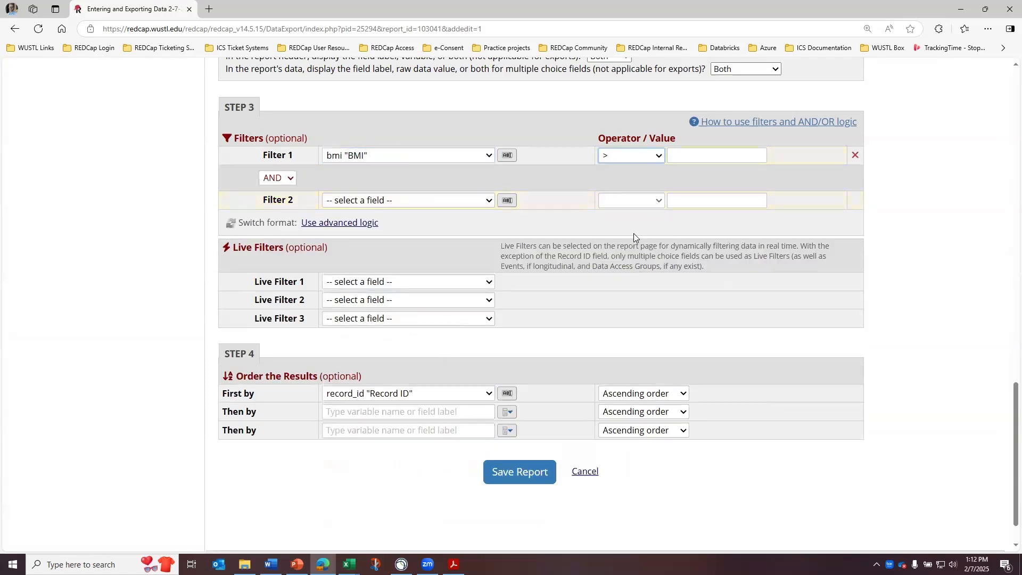
{"action": "left_click", "coordinate": [700, 155]}
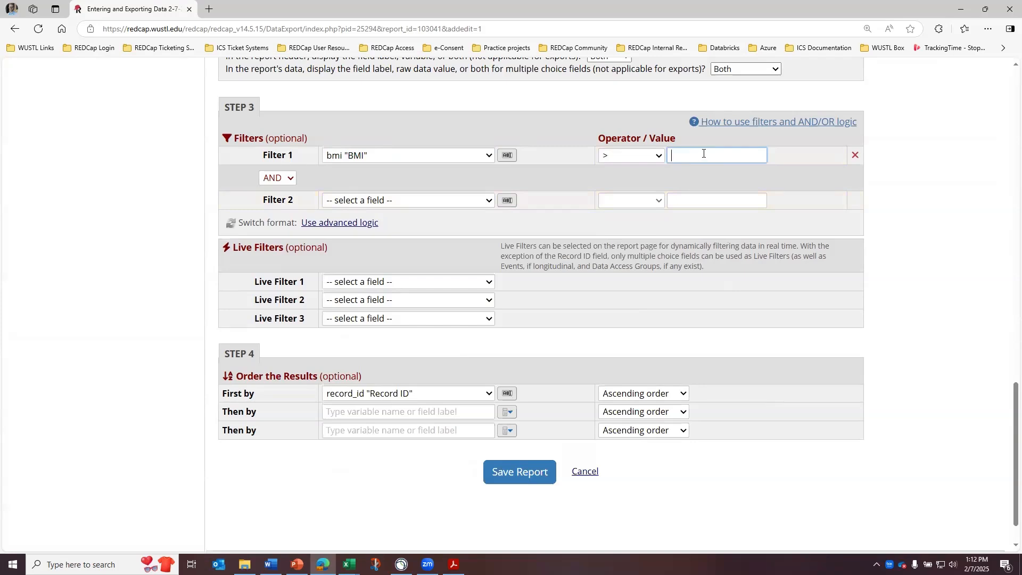
{"action": "type", "text": "25"}
{"action": "left_click", "coordinate": [922, 201]}
- Save the report with the bmi > 25 filter and open it for viewing
{"action": "scroll", "coordinate": [917, 225], "scroll_direction": "down", "scroll_amount": 1}
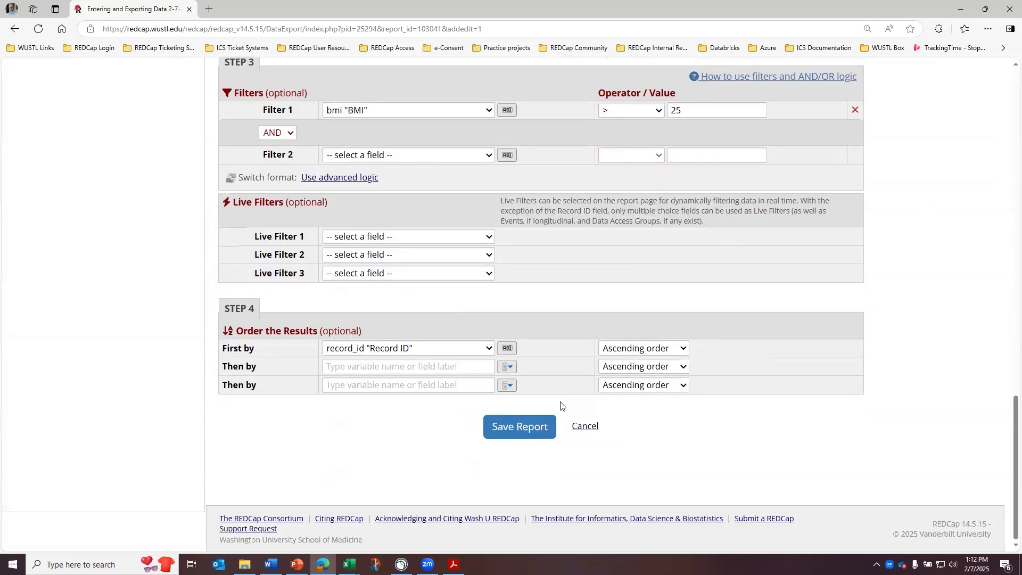
{"action": "left_click", "coordinate": [541, 426]}
{"action": "left_click", "coordinate": [385, 332]}
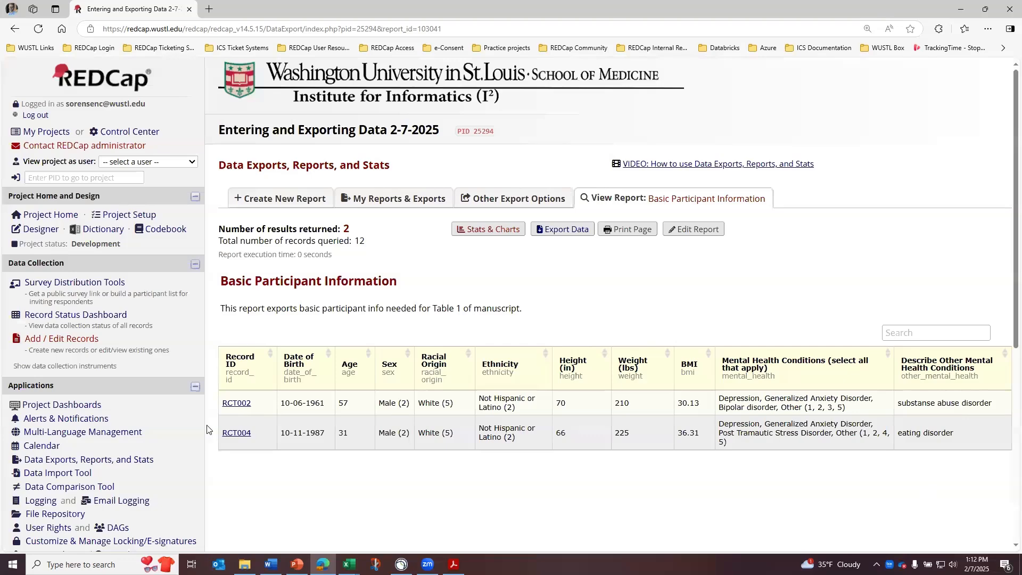
- Edit the report so Filter 1 reads bmi <= 18, and save and view it
{"action": "left_click", "coordinate": [690, 229]}
{"action": "scroll", "coordinate": [684, 344], "scroll_direction": "down", "scroll_amount": 6}
{"action": "scroll", "coordinate": [683, 344], "scroll_direction": "down", "scroll_amount": 10}
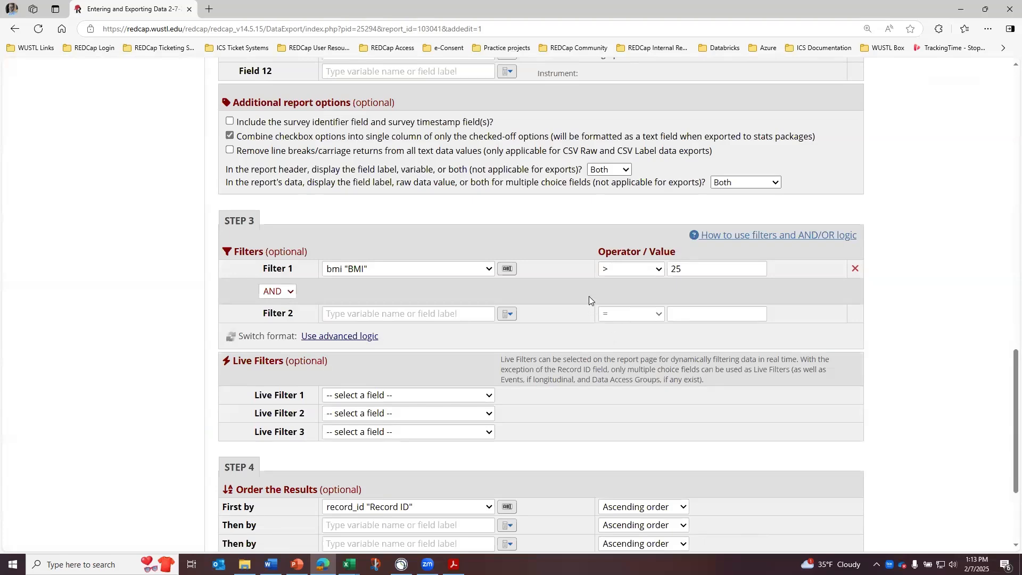
{"action": "left_click", "coordinate": [654, 272]}
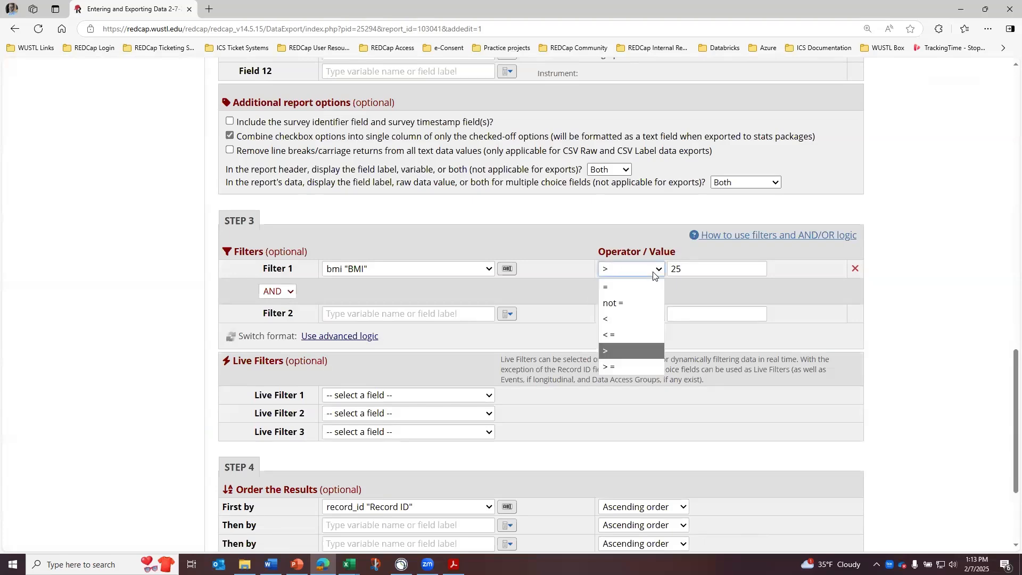
{"action": "left_click", "coordinate": [642, 318]}
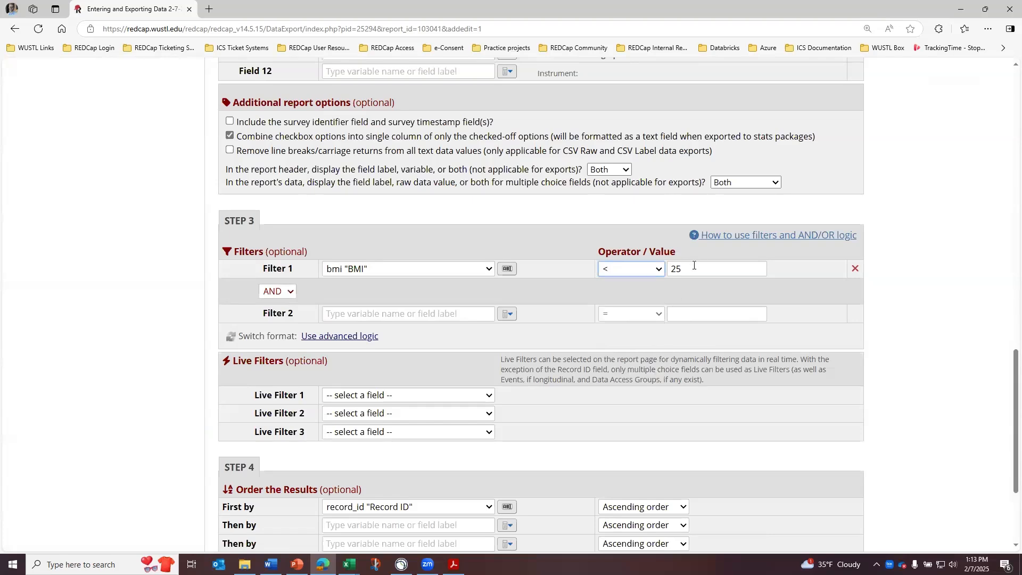
{"action": "left_click_drag", "start_coordinate": [694, 267], "coordinate": [672, 269]}
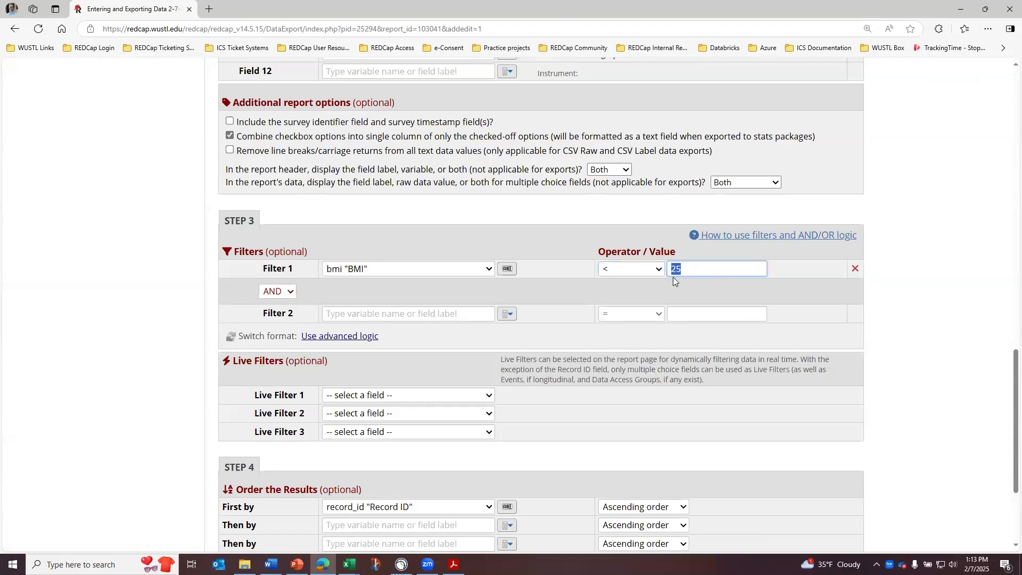
{"action": "type", "text": "18"}
{"action": "left_click", "coordinate": [628, 271]}
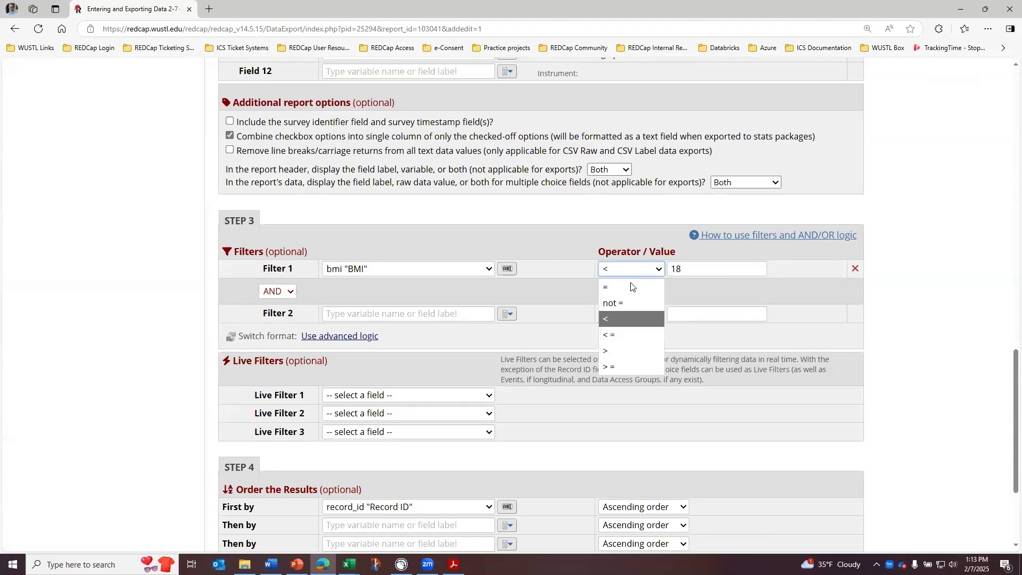
{"action": "left_click", "coordinate": [630, 335]}
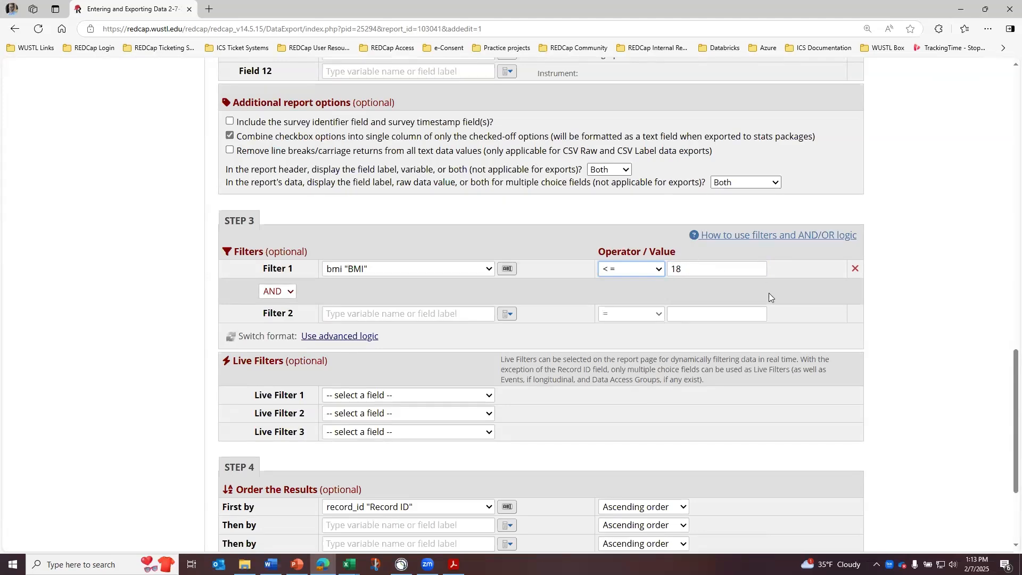
{"action": "scroll", "coordinate": [769, 297], "scroll_direction": "down", "scroll_amount": 3}
{"action": "left_click", "coordinate": [530, 425]}
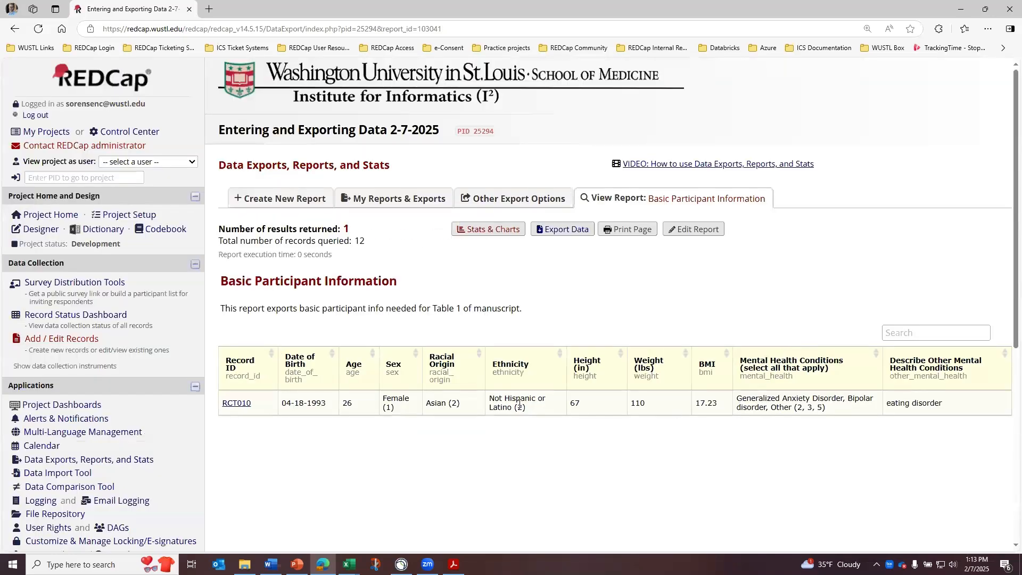
- Reopen the report for editing and check the AND/OR choices between Filter 1 and Filter 2
{"action": "left_click", "coordinate": [679, 232]}
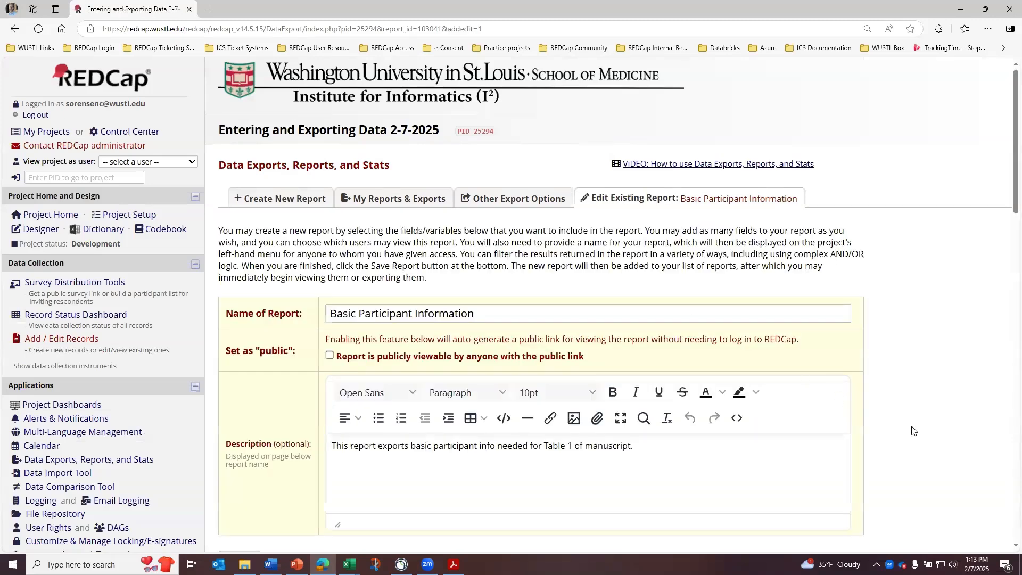
{"action": "scroll", "coordinate": [907, 431], "scroll_direction": "down", "scroll_amount": 3}
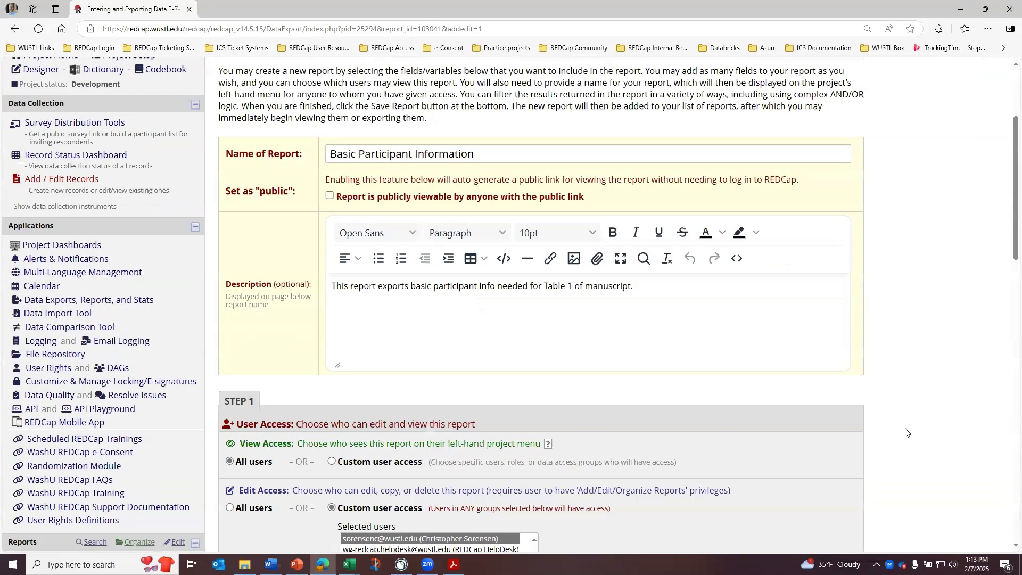
{"action": "scroll", "coordinate": [907, 432], "scroll_direction": "down", "scroll_amount": 10}
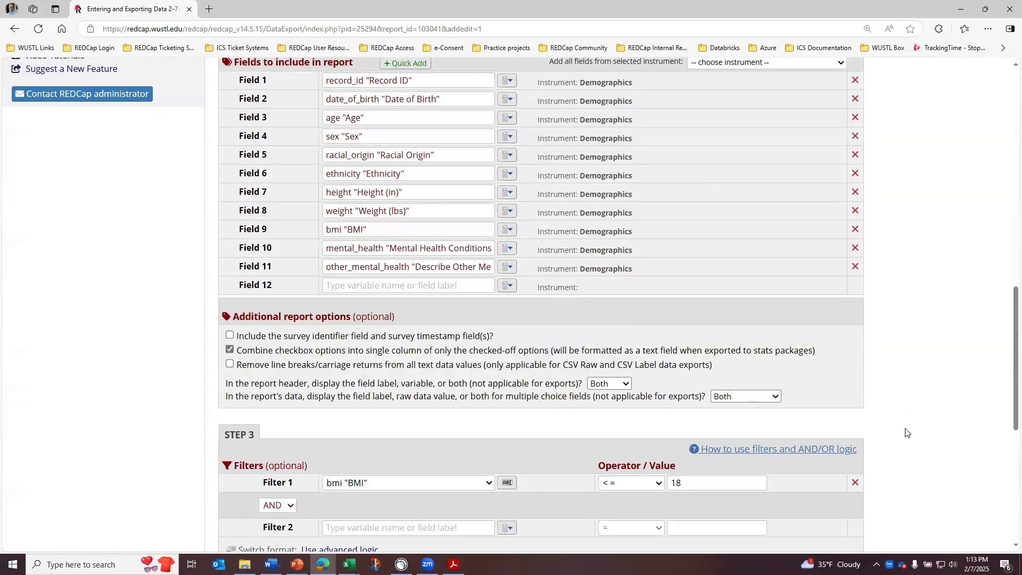
{"action": "scroll", "coordinate": [907, 432], "scroll_direction": "down", "scroll_amount": 2}
{"action": "scroll", "coordinate": [907, 433], "scroll_direction": "down", "scroll_amount": 1}
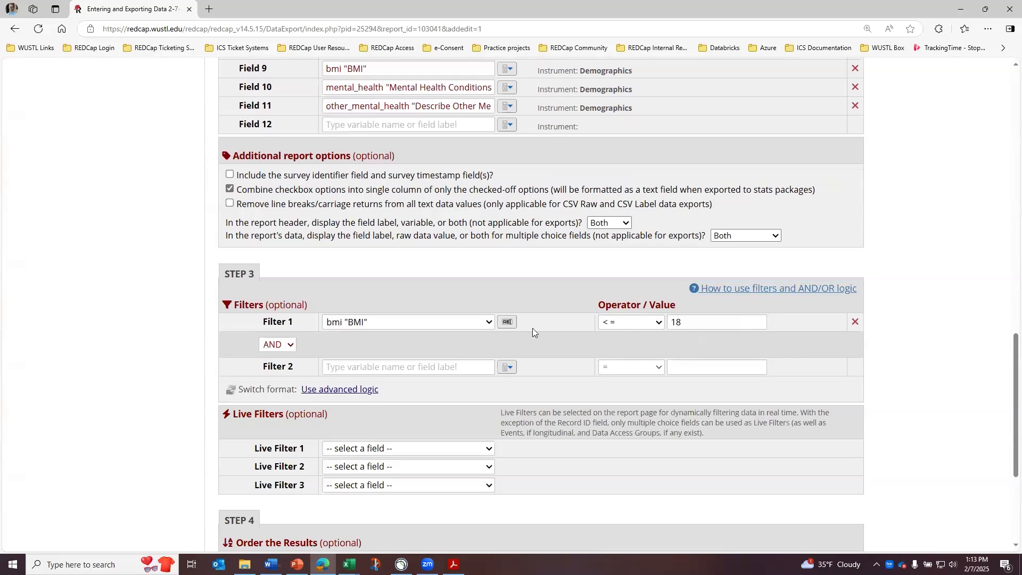
{"action": "left_click", "coordinate": [287, 345]}
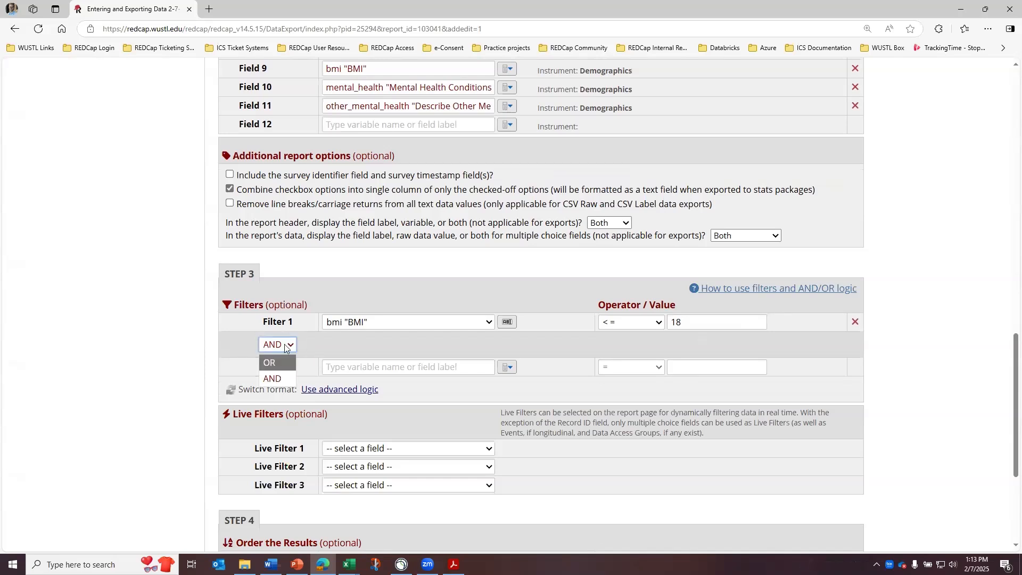
{"action": "left_click", "coordinate": [291, 344]}
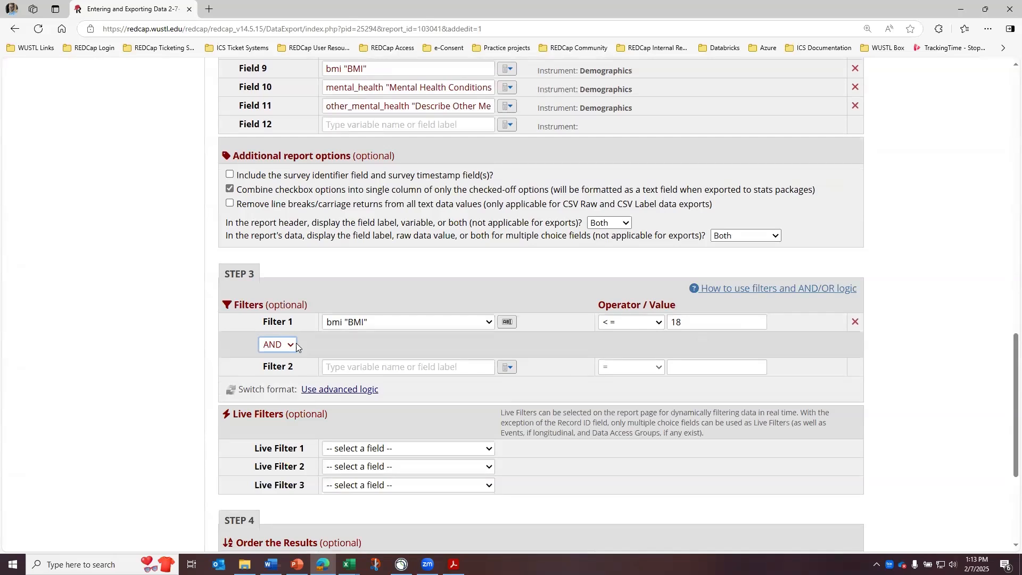
- Add Filter 2 with the condition bmi > 25
{"action": "left_click", "coordinate": [337, 365]}
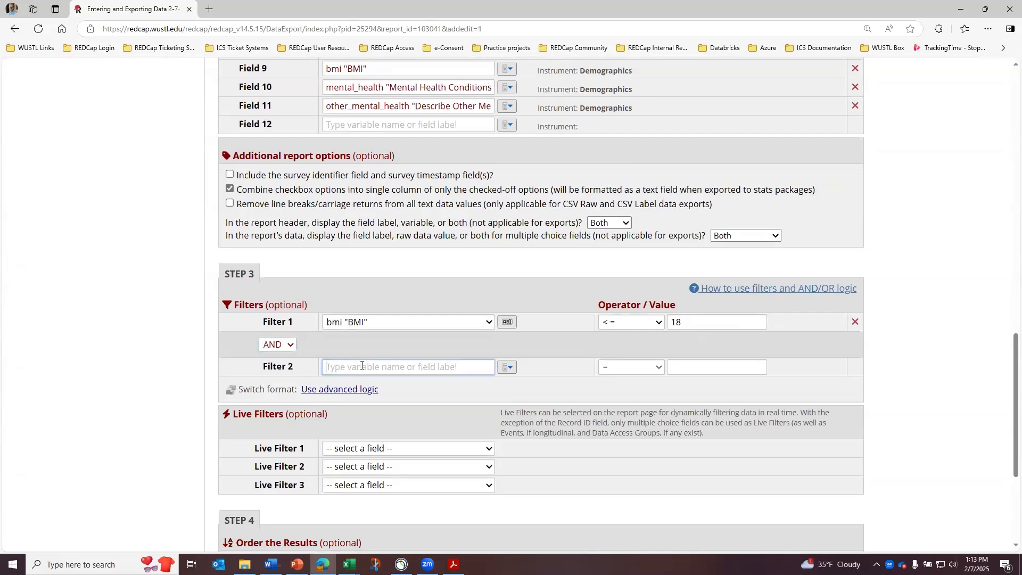
{"action": "left_click", "coordinate": [508, 367]}
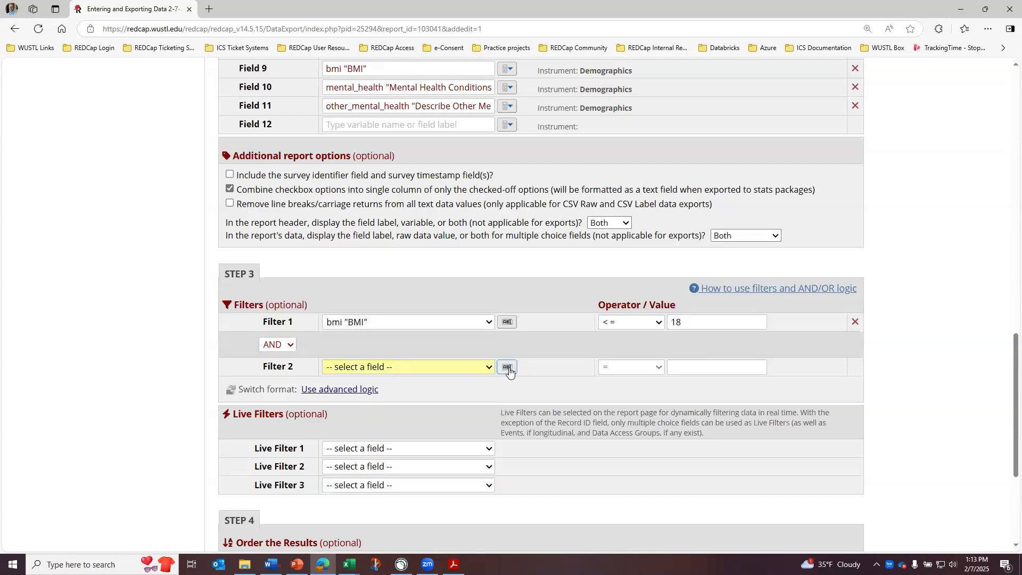
{"action": "left_click", "coordinate": [469, 368]}
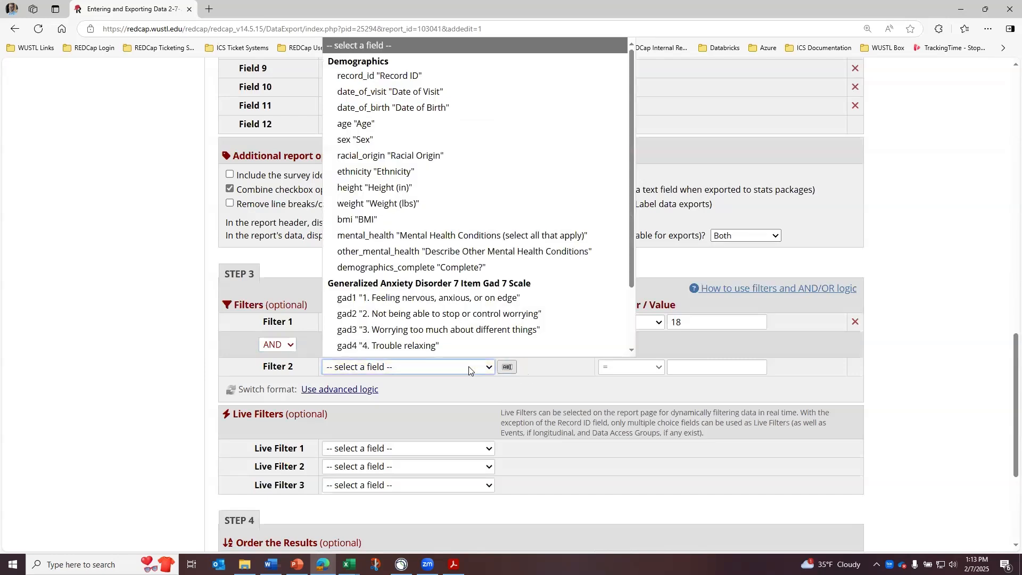
{"action": "left_click", "coordinate": [441, 206]}
{"action": "left_click", "coordinate": [632, 368]}
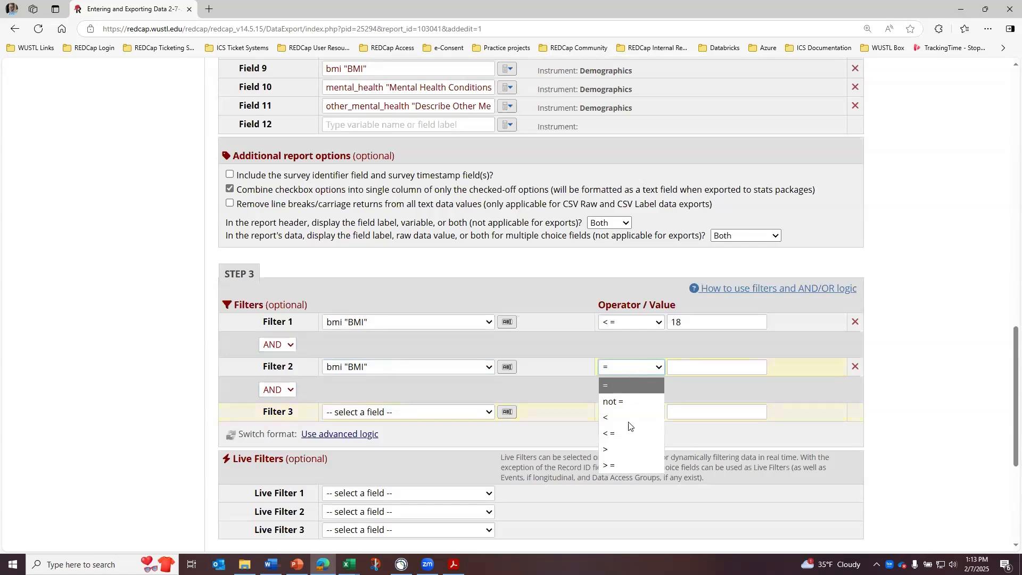
{"action": "left_click", "coordinate": [623, 450]}
{"action": "left_click", "coordinate": [695, 366]}
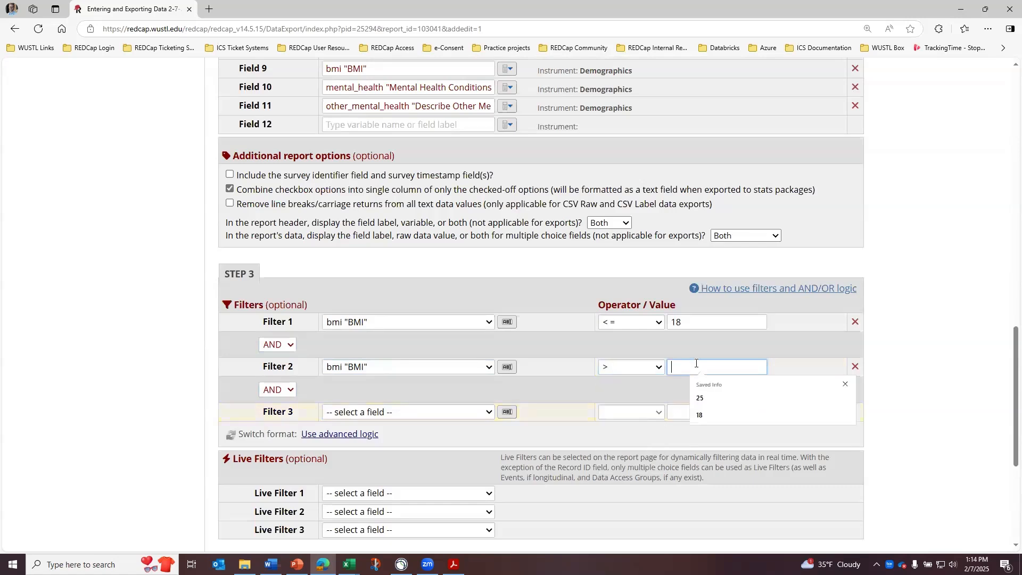
{"action": "type", "text": "25"}
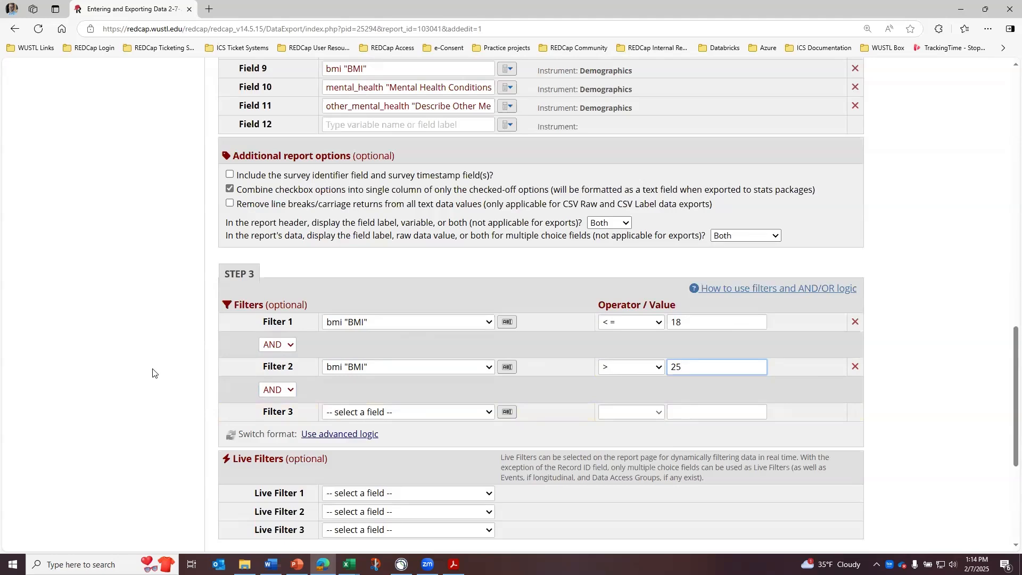
- Join Filter 1 and Filter 2 with OR, and save and view the report
{"action": "left_click", "coordinate": [286, 346]}
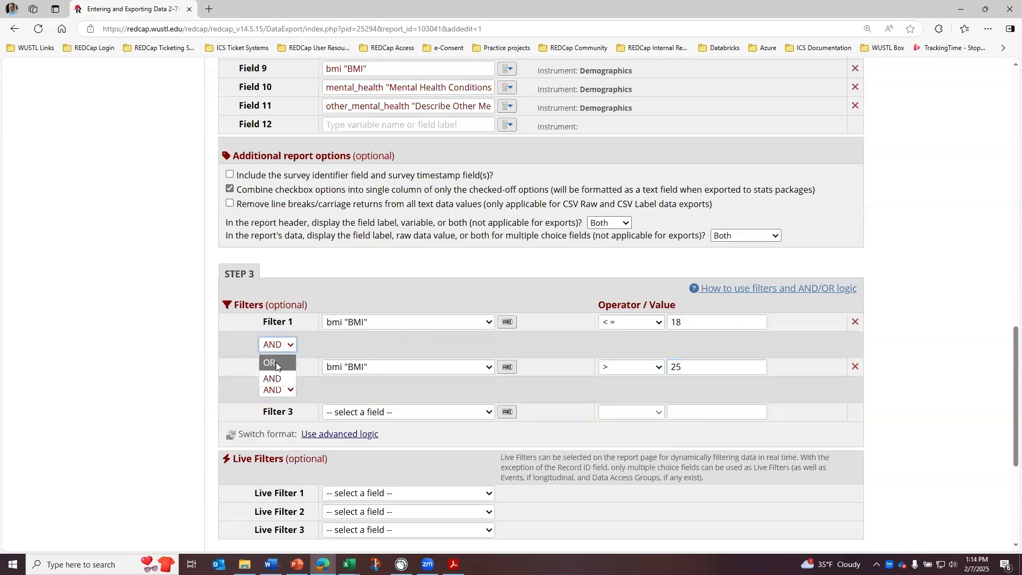
{"action": "left_click", "coordinate": [275, 362]}
{"action": "scroll", "coordinate": [931, 420], "scroll_direction": "down", "scroll_amount": 3}
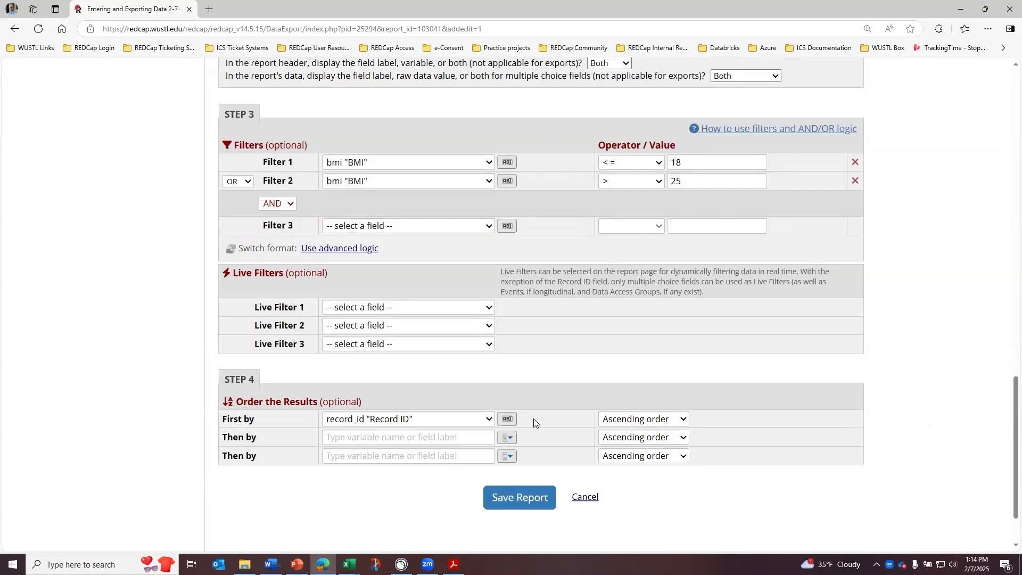
{"action": "left_click", "coordinate": [516, 501]}
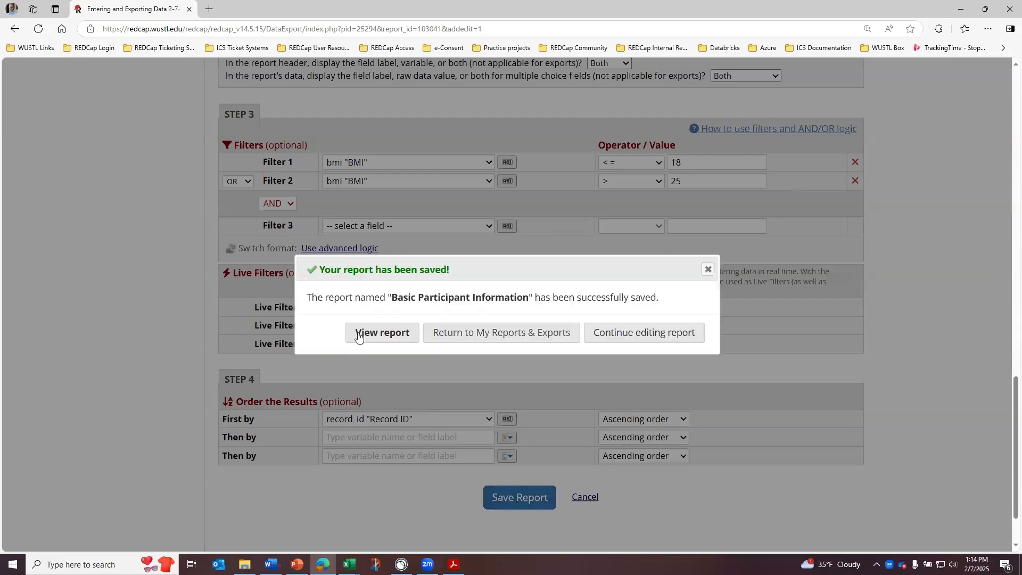
{"action": "left_click", "coordinate": [358, 336]}
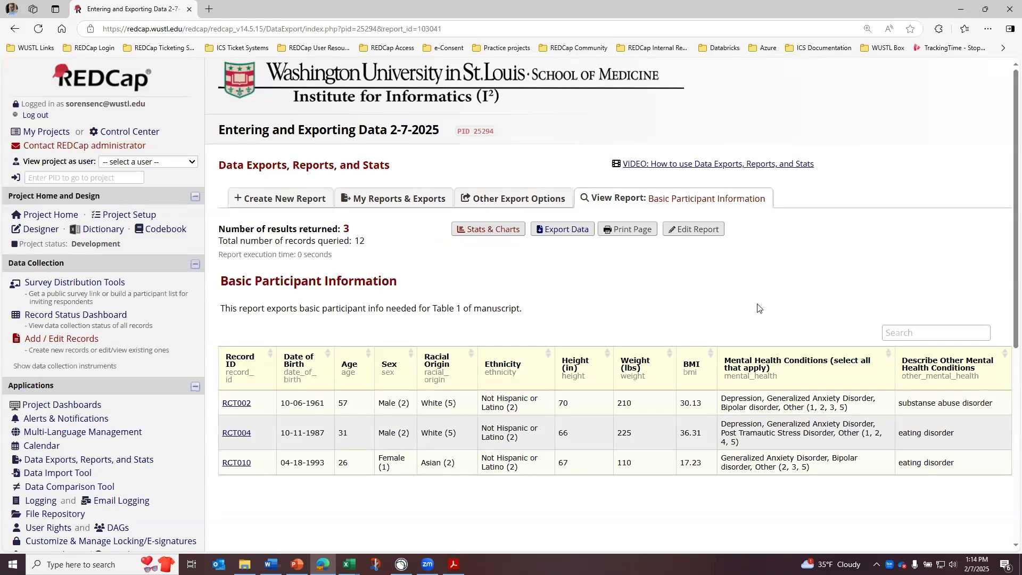
- Reopen the report for editing, set Filter 1's operator to >= and join it to Filter 2 with AND
{"action": "left_click", "coordinate": [691, 234]}
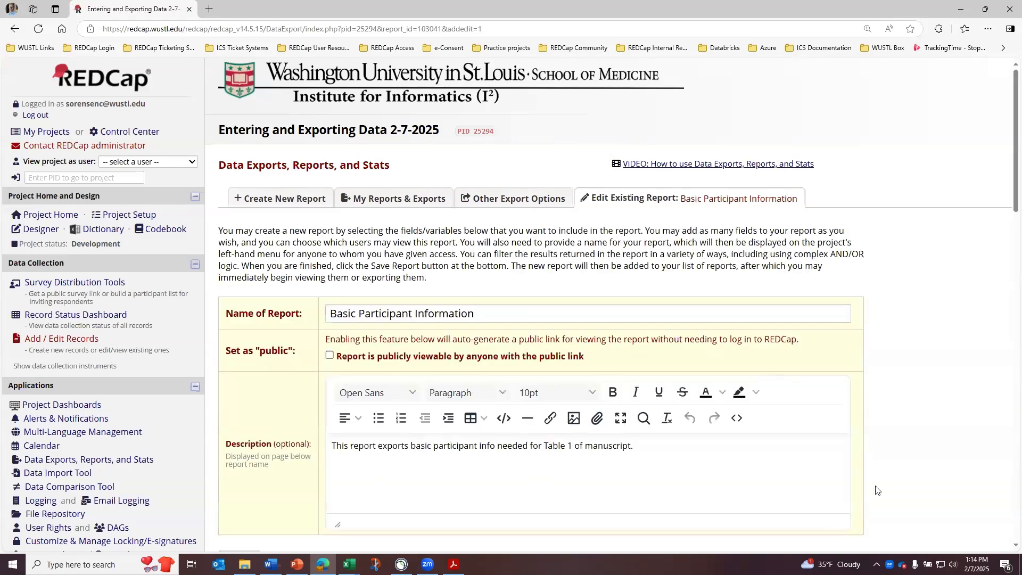
{"action": "scroll", "coordinate": [893, 478], "scroll_direction": "down", "scroll_amount": 2}
{"action": "scroll", "coordinate": [893, 479], "scroll_direction": "down", "scroll_amount": 7}
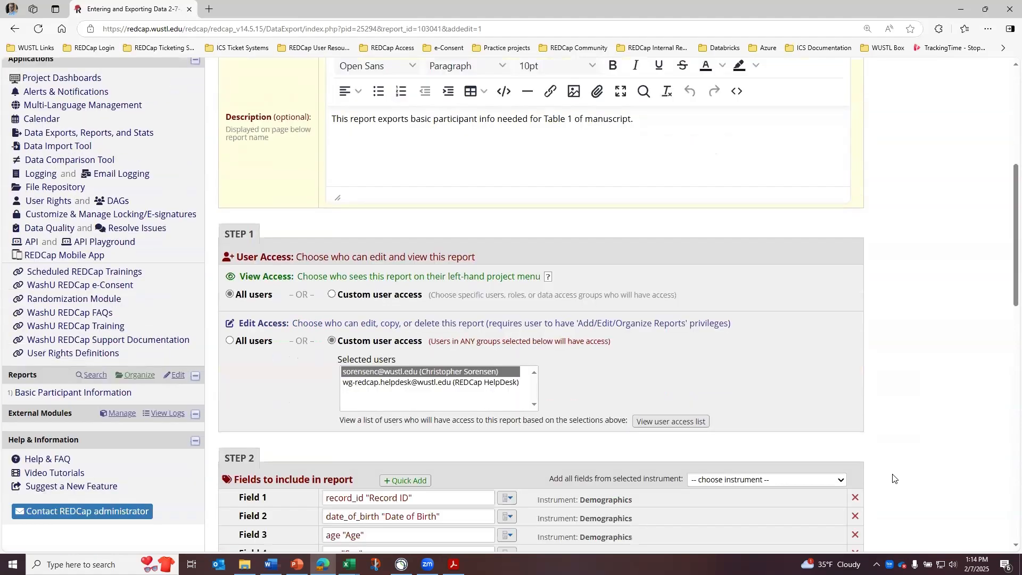
{"action": "scroll", "coordinate": [882, 476], "scroll_direction": "down", "scroll_amount": 5}
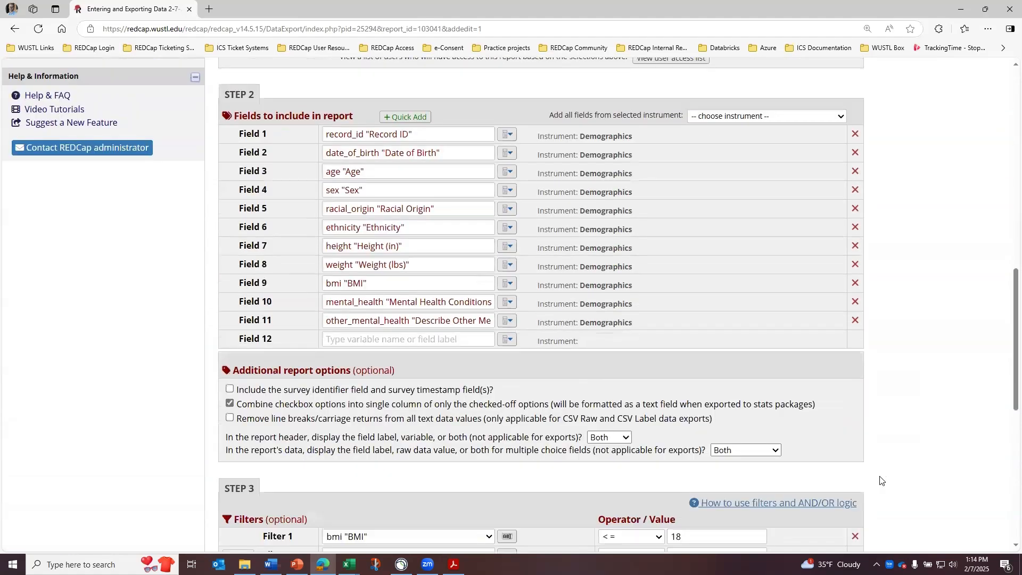
{"action": "scroll", "coordinate": [866, 485], "scroll_direction": "down", "scroll_amount": 2}
{"action": "scroll", "coordinate": [867, 489], "scroll_direction": "down", "scroll_amount": 1}
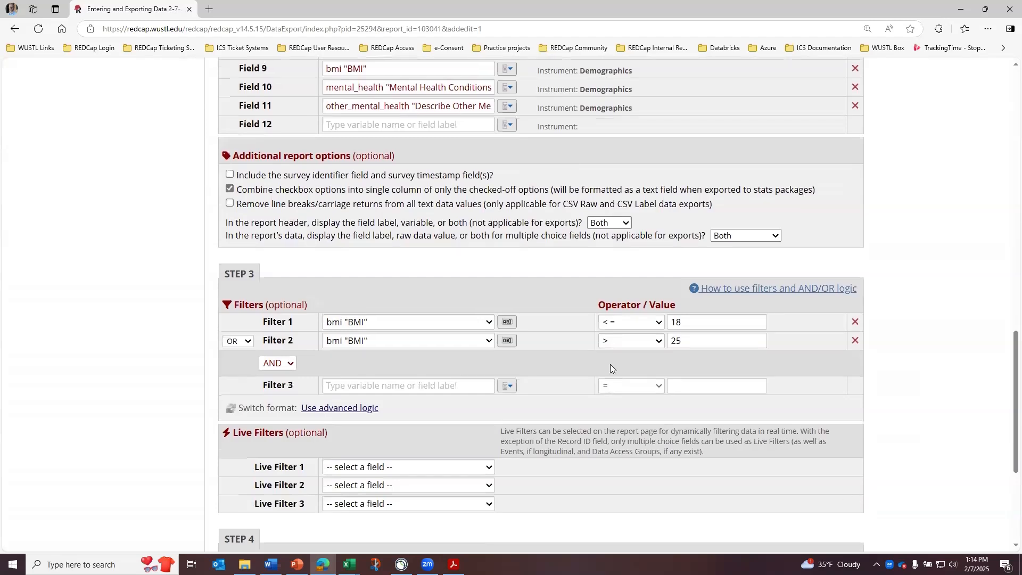
{"action": "left_click", "coordinate": [660, 325]}
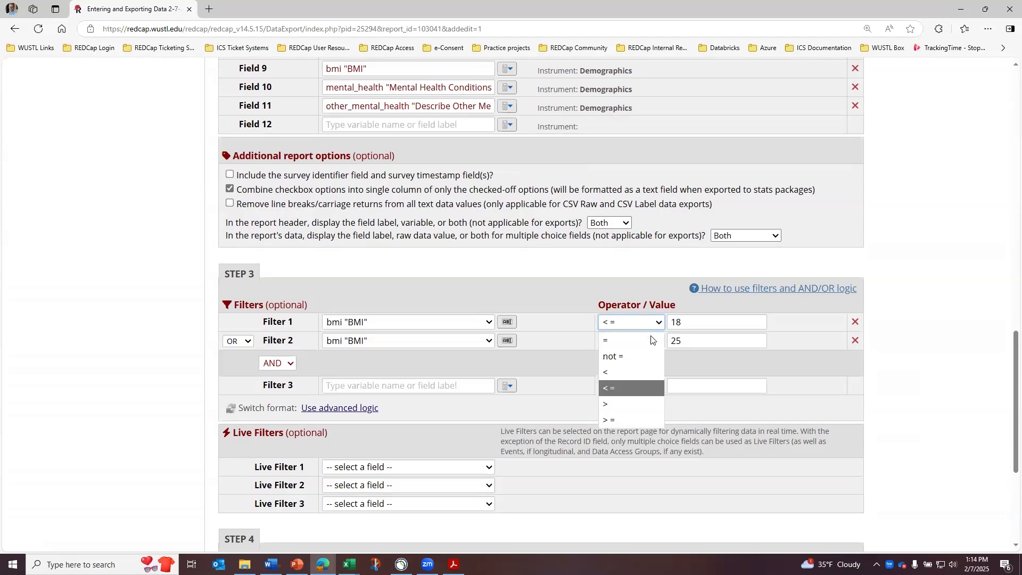
{"action": "left_click", "coordinate": [635, 421]}
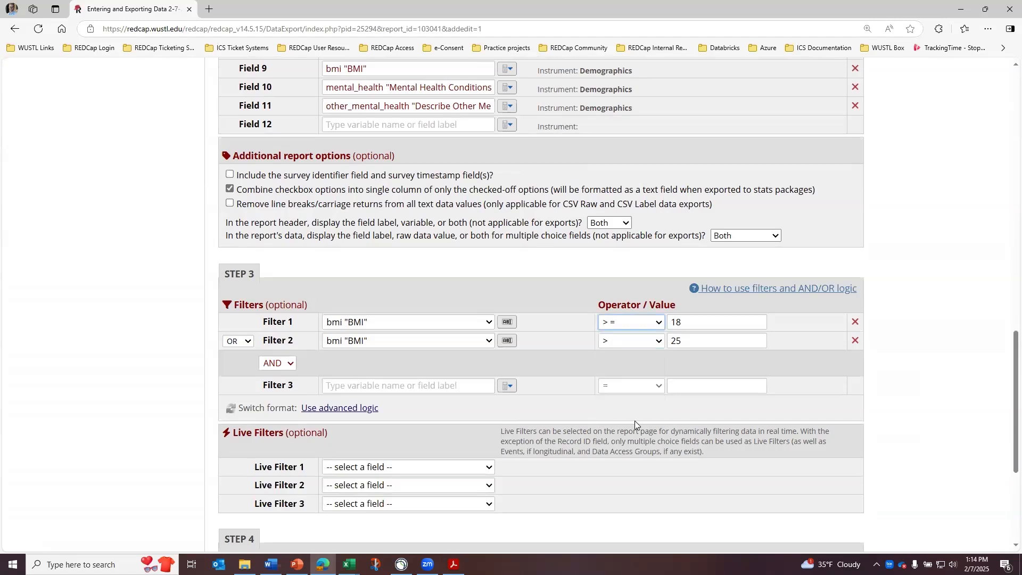
{"action": "left_click", "coordinate": [241, 341]}
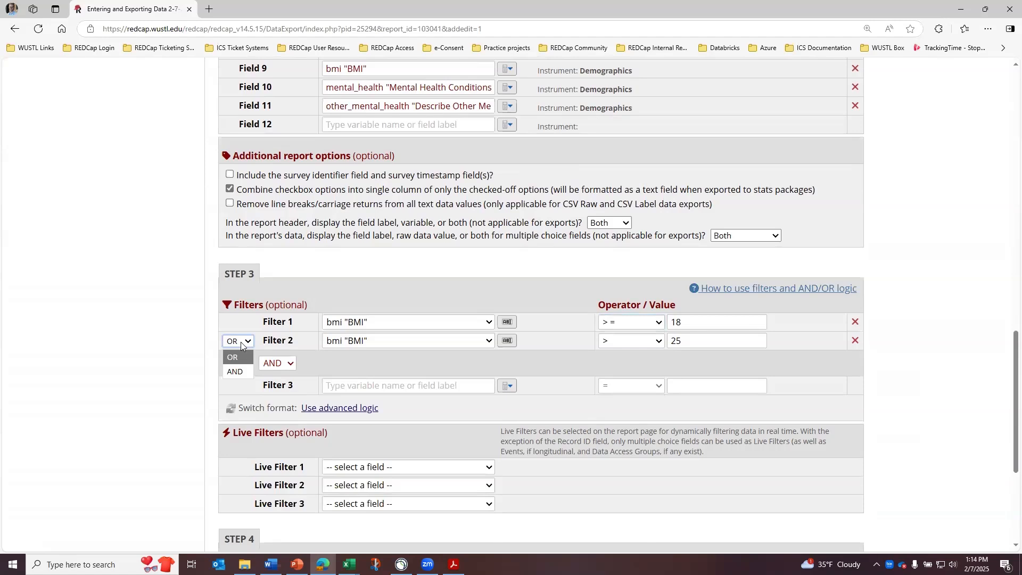
{"action": "left_click", "coordinate": [236, 372]}
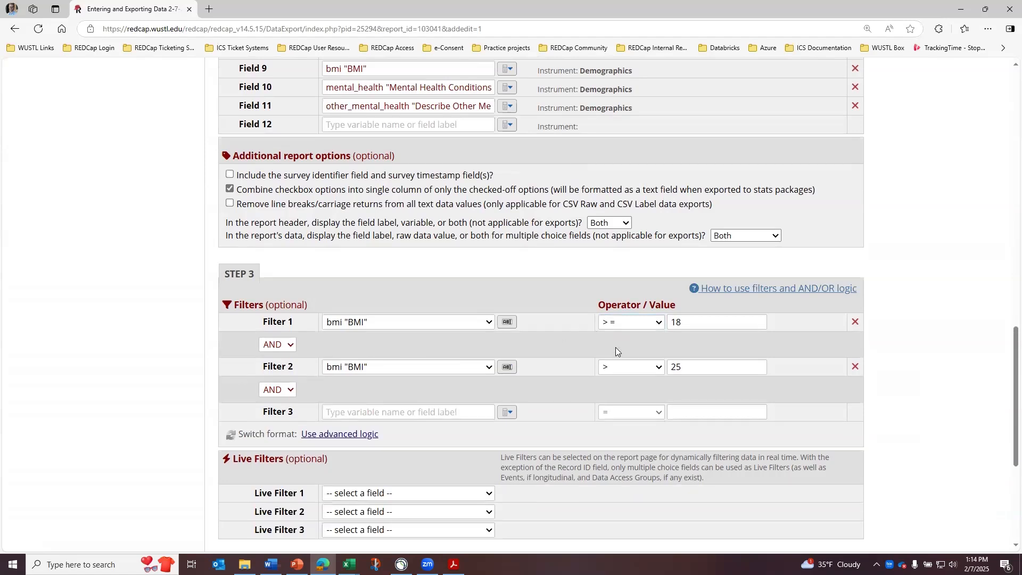
- Complete the BMI range by setting Filter 1's value to 19 and Filter 2's condition to < 26
{"action": "left_click", "coordinate": [652, 369]}
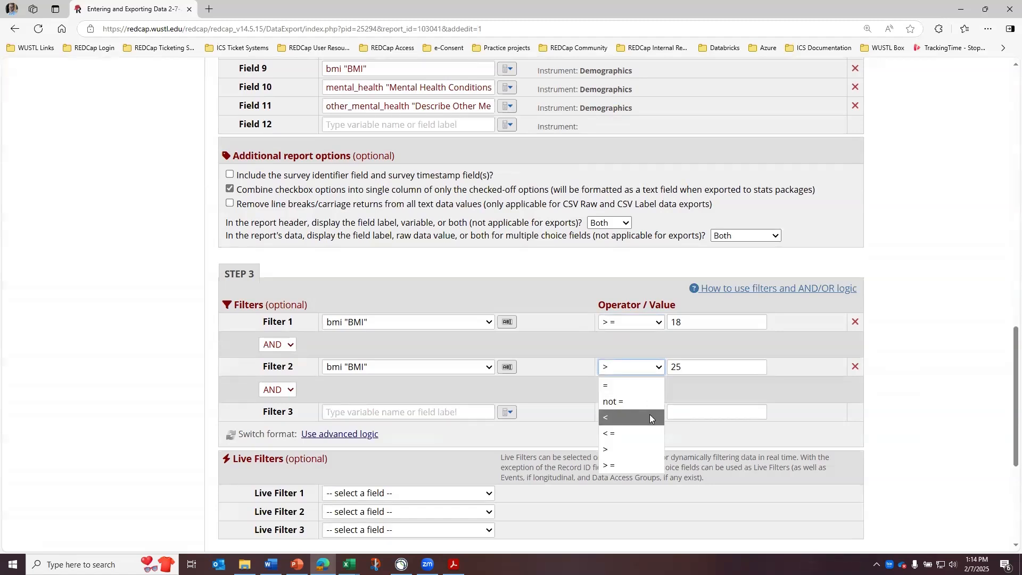
{"action": "left_click", "coordinate": [649, 417]}
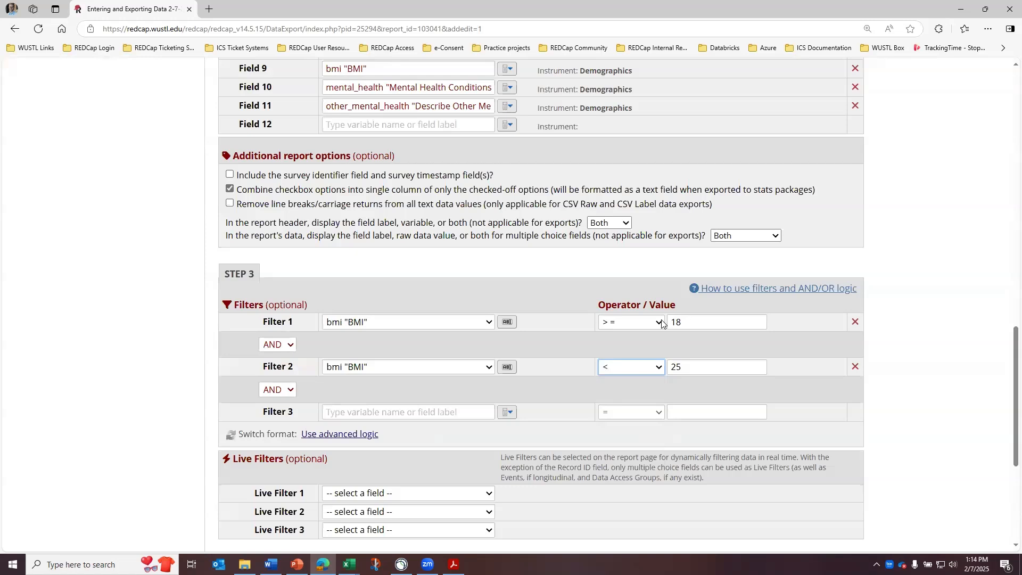
{"action": "left_click", "coordinate": [677, 323]}
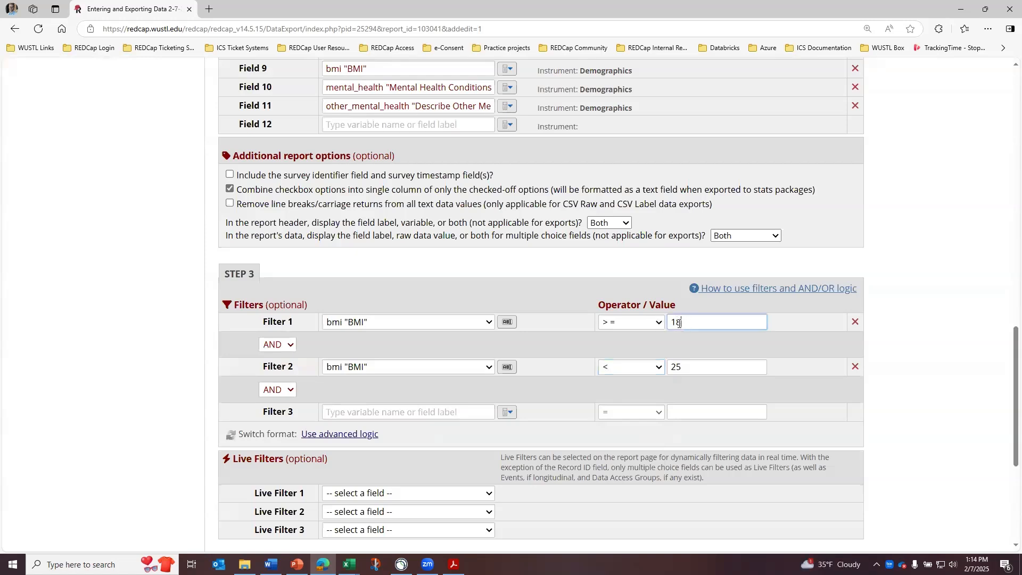
{"action": "type", "text": "9"}
{"action": "left_click", "coordinate": [681, 367]}
{"action": "left_click_drag", "start_coordinate": [681, 367], "coordinate": [680, 371]}
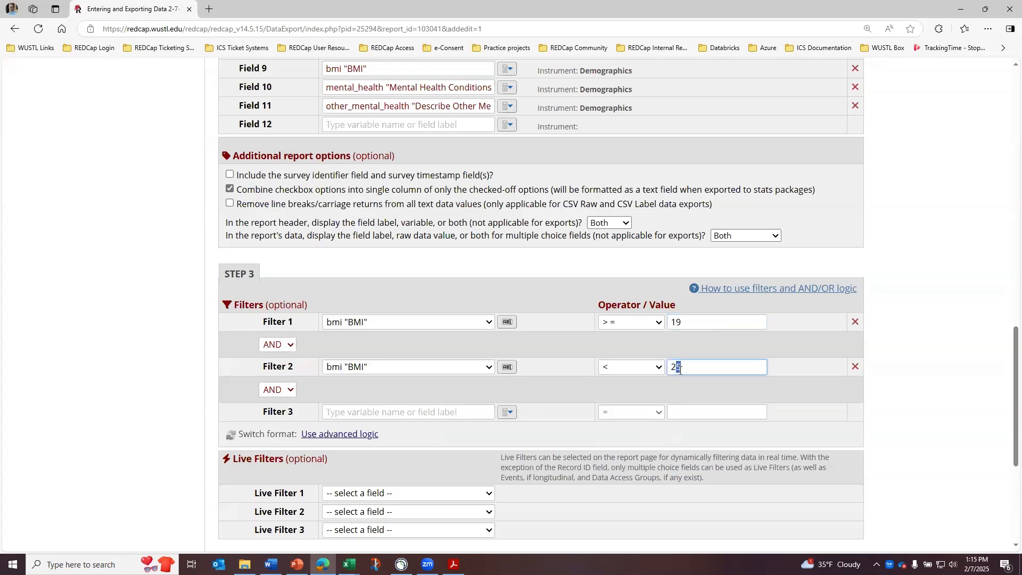
{"action": "type", "text": "6"}
- Save the report with the BMI range filters and view it
{"action": "scroll", "coordinate": [690, 408], "scroll_direction": "down", "scroll_amount": 2}
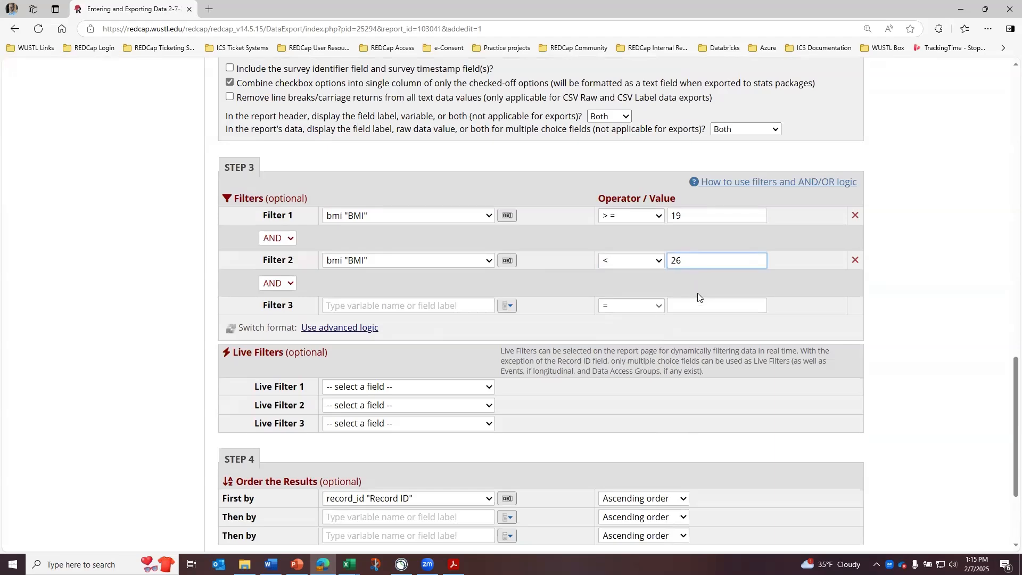
{"action": "scroll", "coordinate": [687, 319], "scroll_direction": "down", "scroll_amount": 3}
{"action": "left_click", "coordinate": [522, 428]}
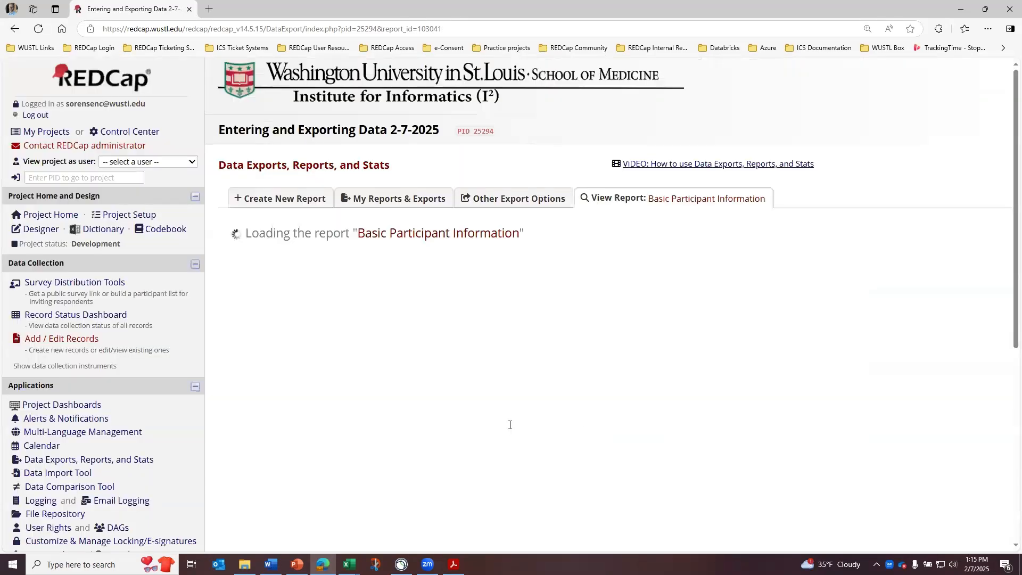
- Review the filtered report and its data export options, closing them without exporting
{"action": "scroll", "coordinate": [533, 452], "scroll_direction": "down", "scroll_amount": 2}
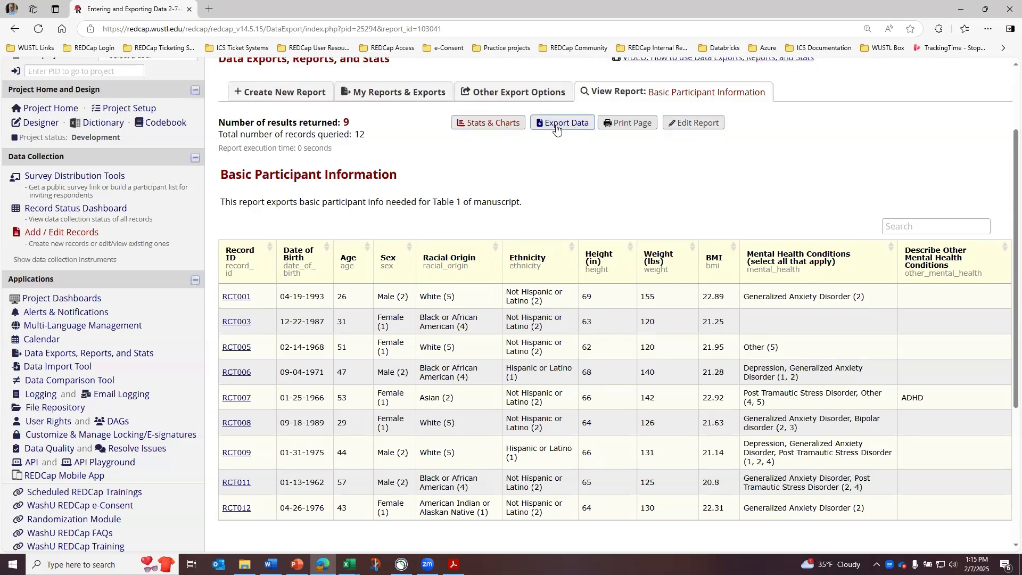
{"action": "left_click", "coordinate": [558, 124]}
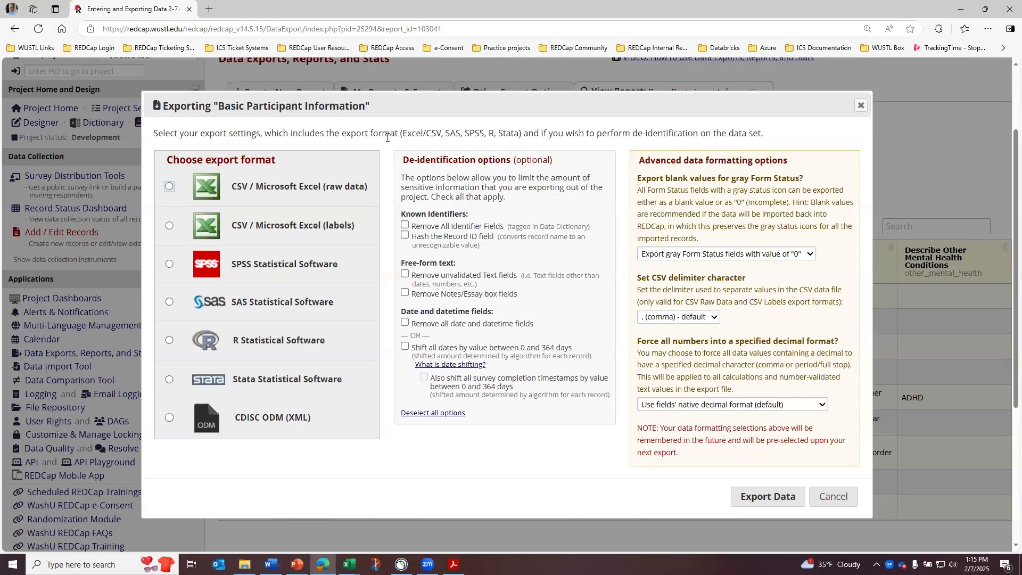
{"action": "left_click", "coordinate": [833, 497]}
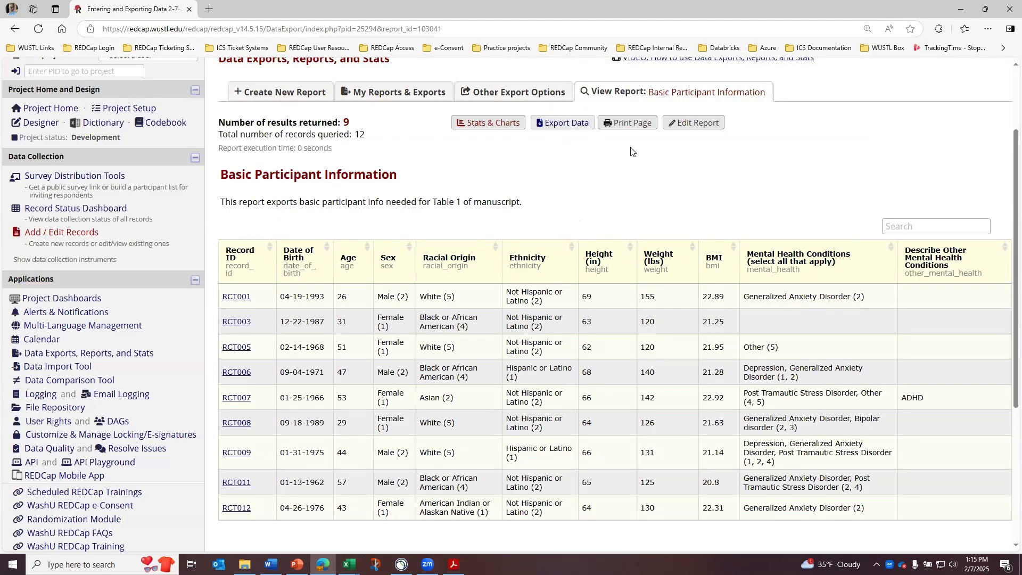
- Reopen the report for editing and change Filter 1 to record_id not = RCT004
{"action": "left_click", "coordinate": [694, 127]}
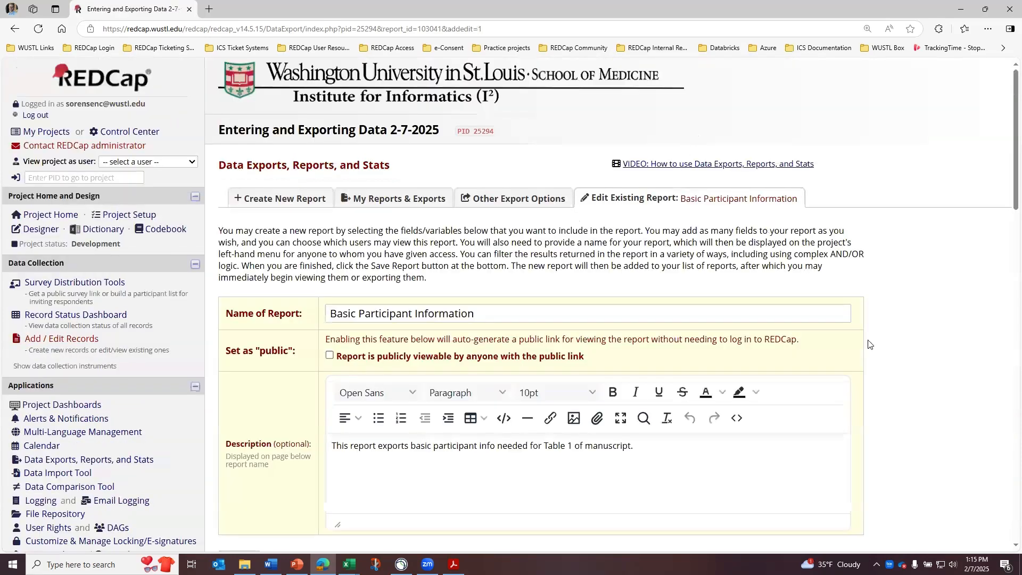
{"action": "scroll", "coordinate": [909, 349], "scroll_direction": "down", "scroll_amount": 2}
{"action": "scroll", "coordinate": [913, 354], "scroll_direction": "down", "scroll_amount": 15}
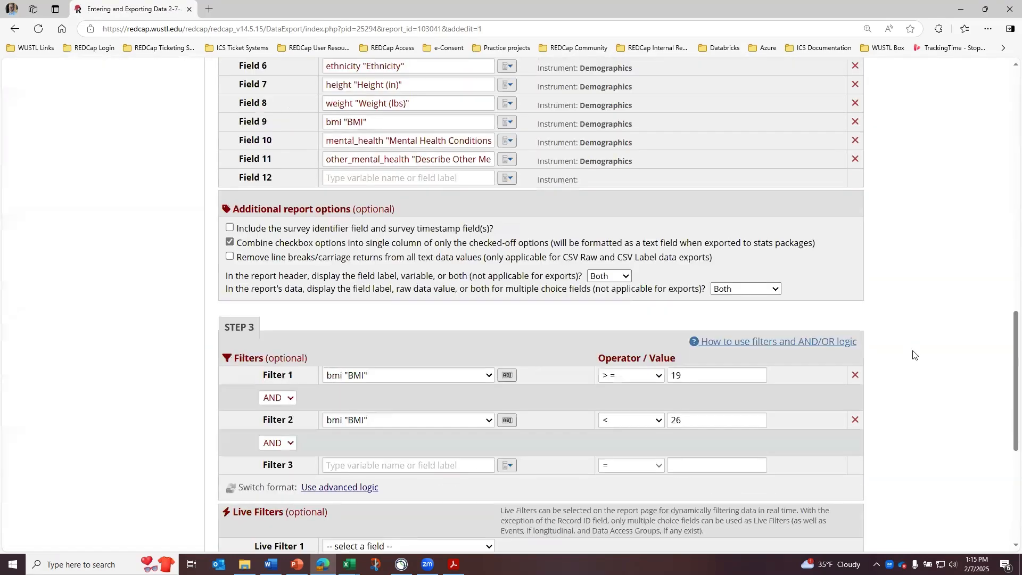
{"action": "scroll", "coordinate": [911, 362], "scroll_direction": "down", "scroll_amount": 1}
{"action": "scroll", "coordinate": [911, 362], "scroll_direction": "down", "scroll_amount": 1}
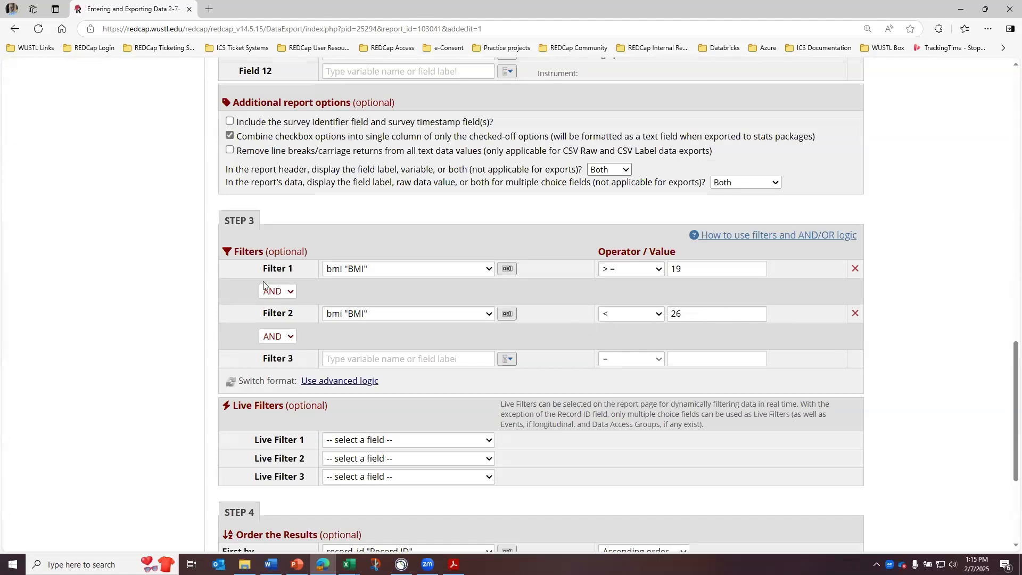
{"action": "left_click", "coordinate": [490, 269]}
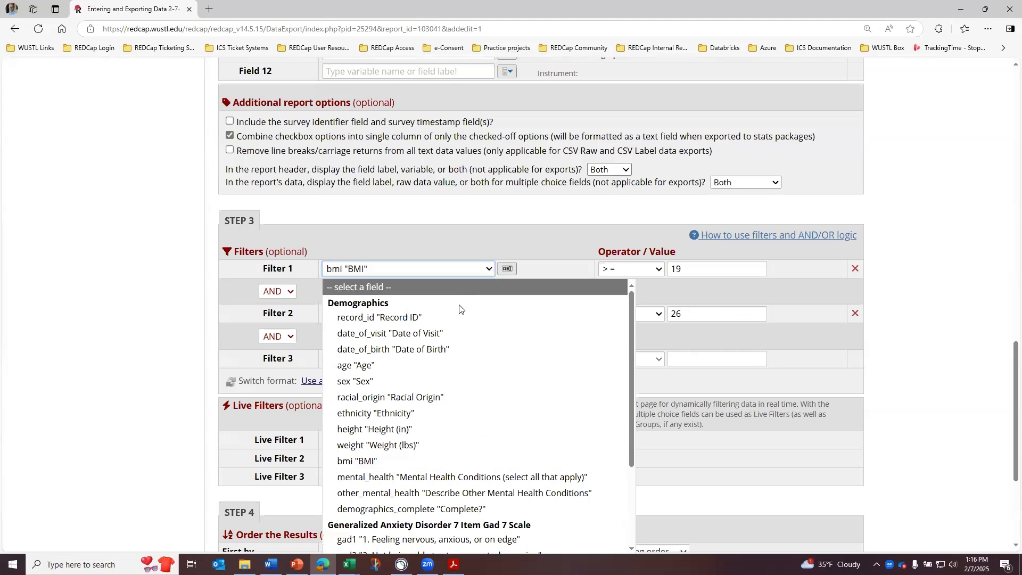
{"action": "left_click", "coordinate": [453, 317]}
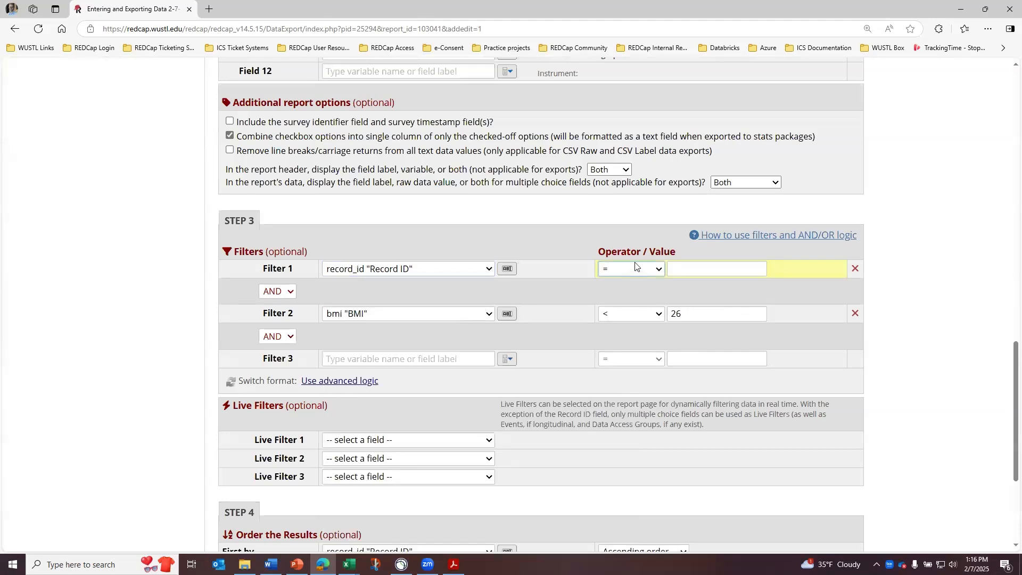
{"action": "left_click", "coordinate": [655, 270]}
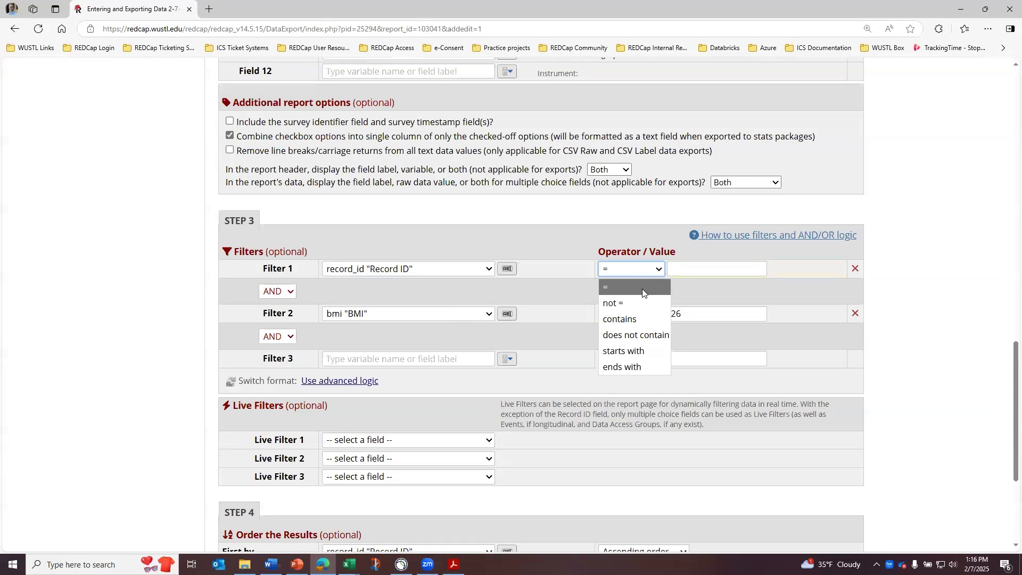
{"action": "left_click", "coordinate": [640, 303]}
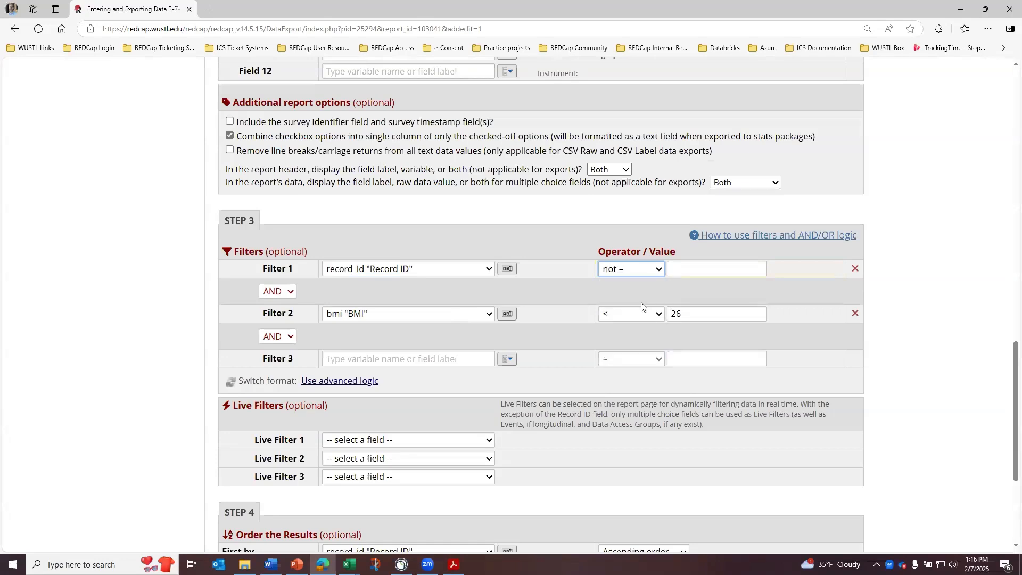
{"action": "left_click", "coordinate": [699, 268]}
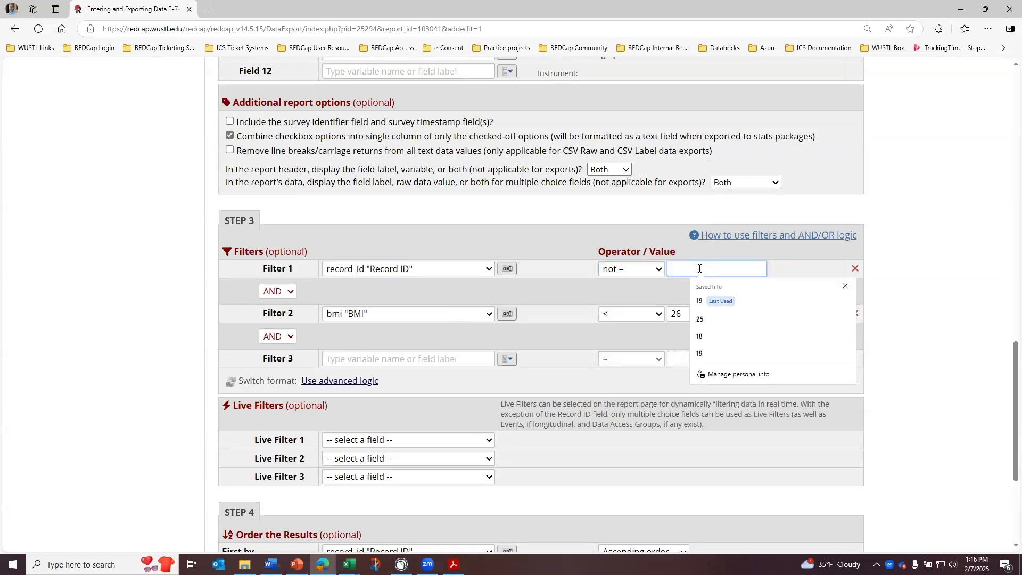
{"action": "type", "text": "RCT"}
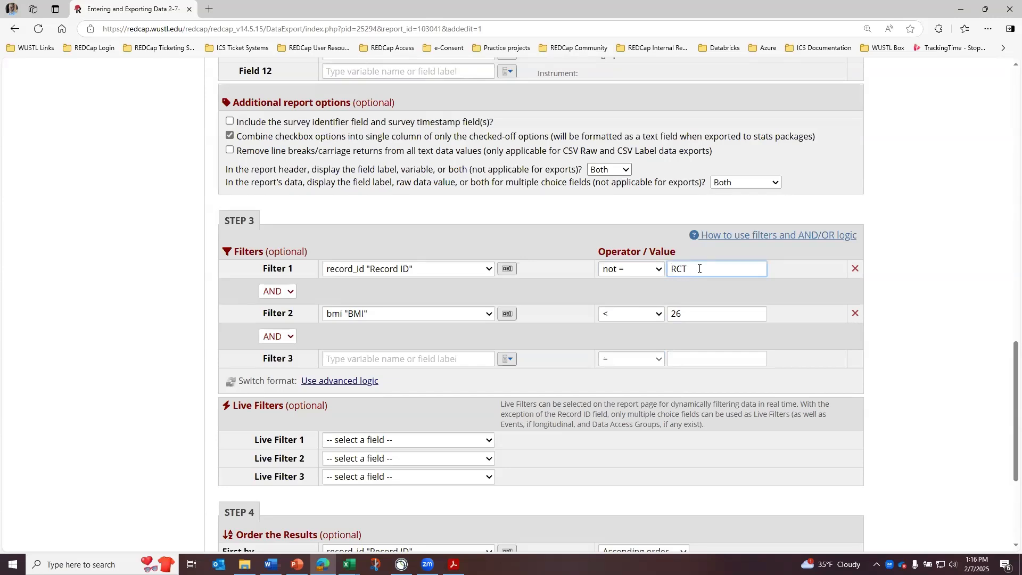
{"action": "type", "text": "004"}
- Change Filter 2 to record_id not = RCT012
{"action": "left_click", "coordinate": [474, 316]}
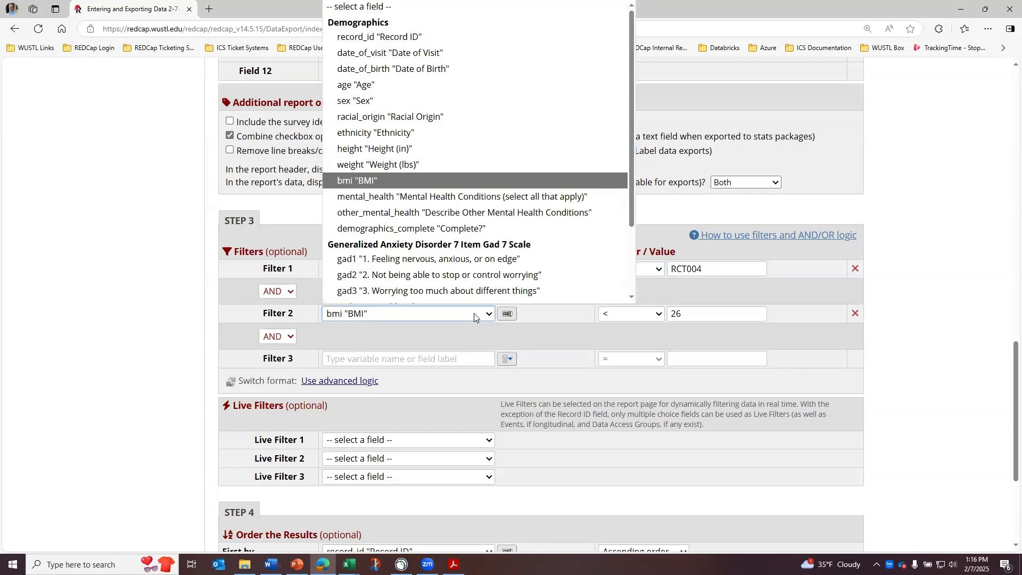
{"action": "left_click", "coordinate": [400, 35]}
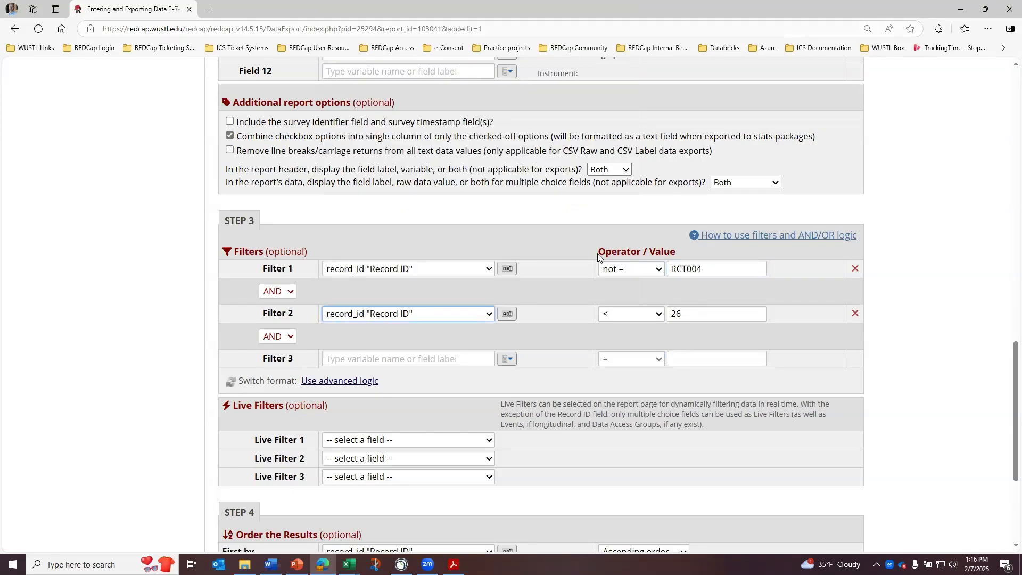
{"action": "left_click", "coordinate": [657, 316]}
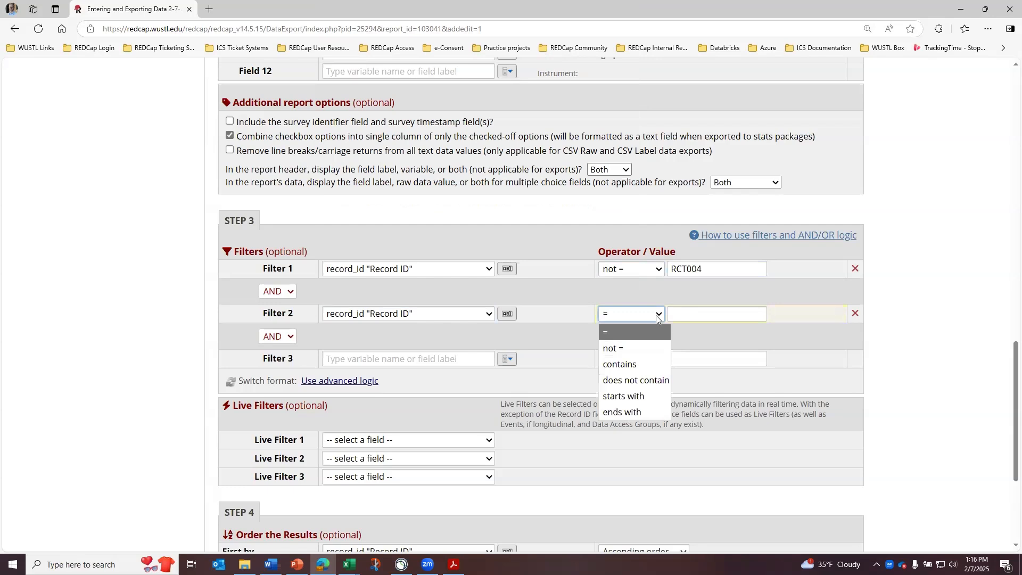
{"action": "left_click", "coordinate": [645, 348]}
{"action": "left_click", "coordinate": [686, 315]}
{"action": "type", "text": "RC"}
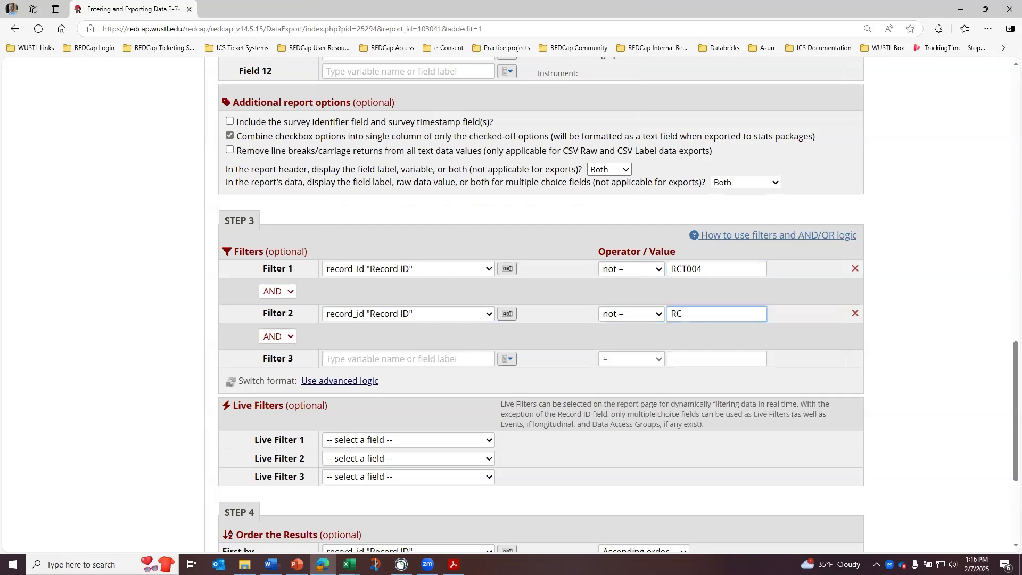
{"action": "type", "text": "T012"}
- Join the two record_id filters with OR, and save and view the report
{"action": "left_click", "coordinate": [285, 292]}
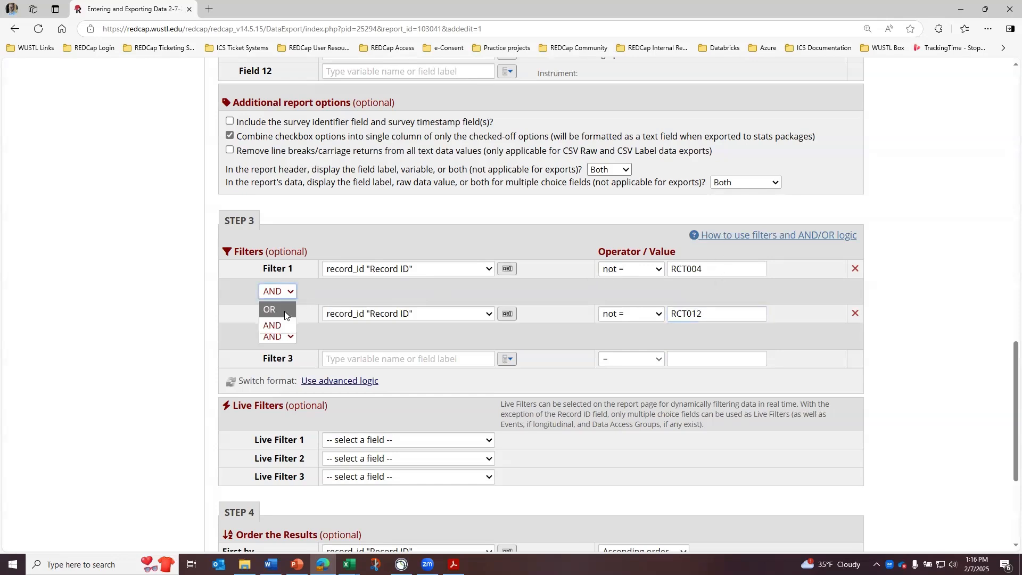
{"action": "left_click", "coordinate": [284, 311]}
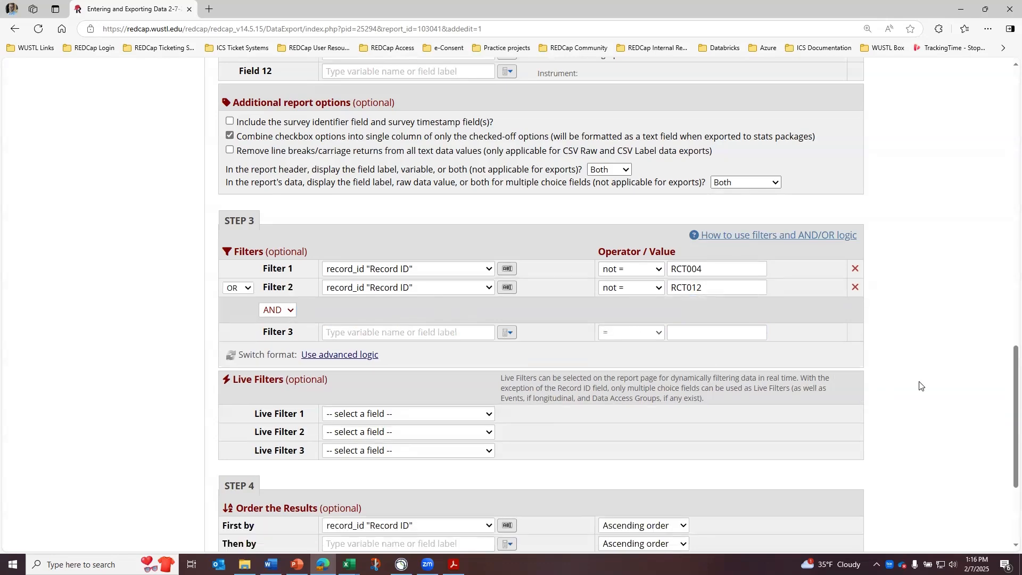
{"action": "scroll", "coordinate": [924, 384], "scroll_direction": "down", "scroll_amount": 3}
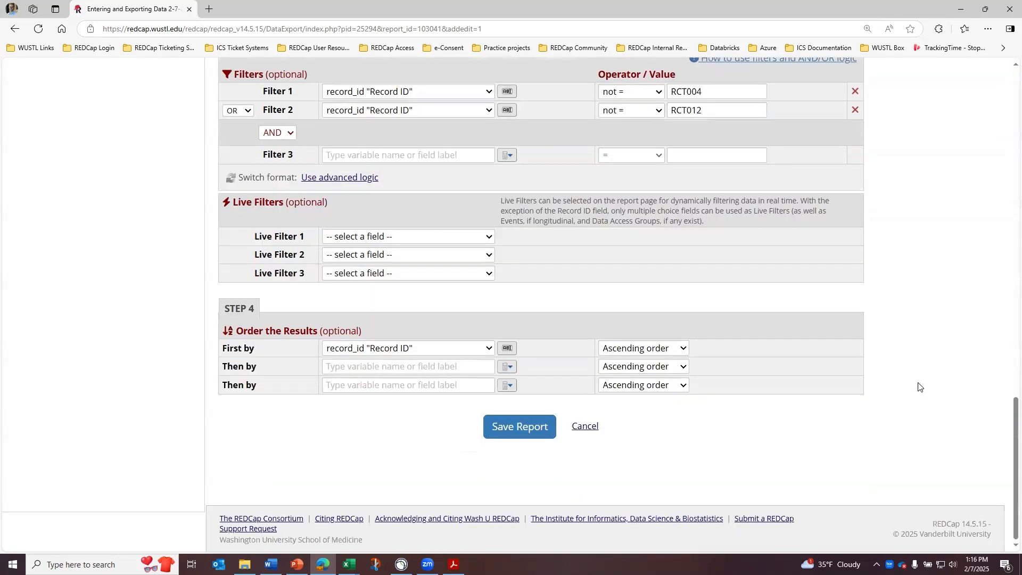
{"action": "left_click", "coordinate": [505, 431]}
{"action": "left_click", "coordinate": [384, 340]}
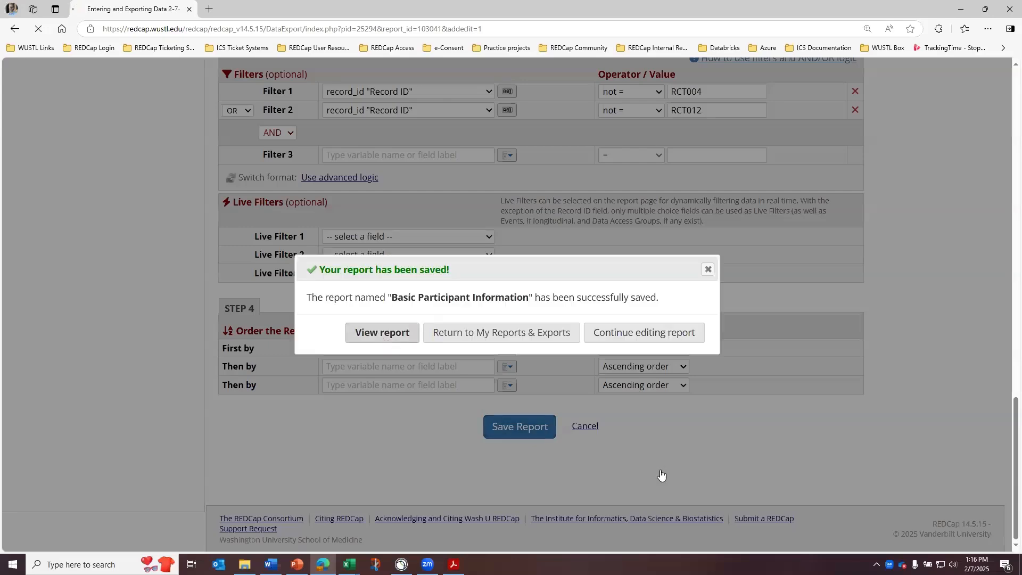
{"action": "scroll", "coordinate": [604, 310], "scroll_direction": "down", "scroll_amount": 5}
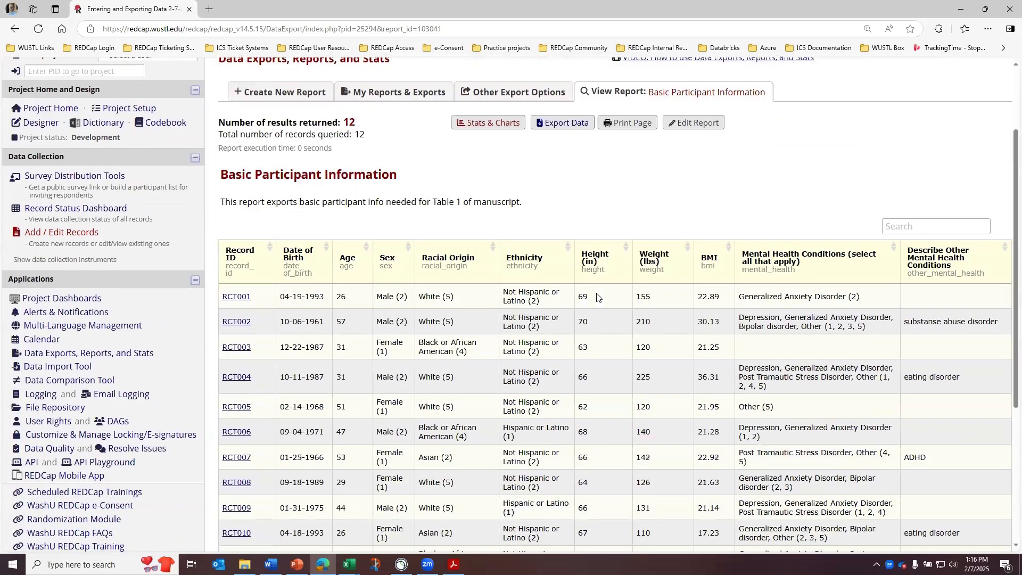
- Reopen the report for editing and join the two record_id filters with AND
{"action": "scroll", "coordinate": [560, 332], "scroll_direction": "up", "scroll_amount": 4}
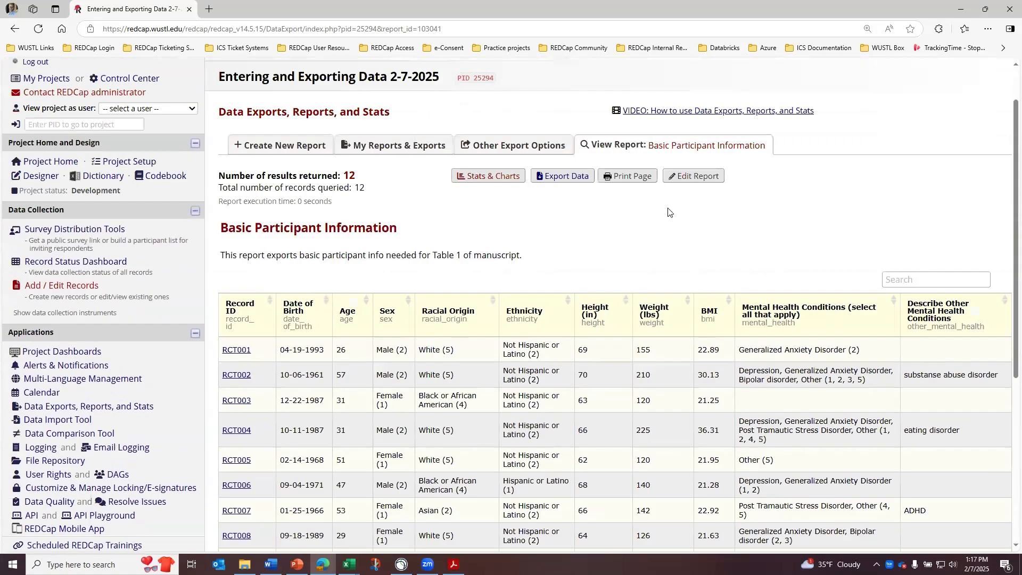
{"action": "left_click", "coordinate": [691, 176]}
{"action": "scroll", "coordinate": [521, 407], "scroll_direction": "down", "scroll_amount": 15}
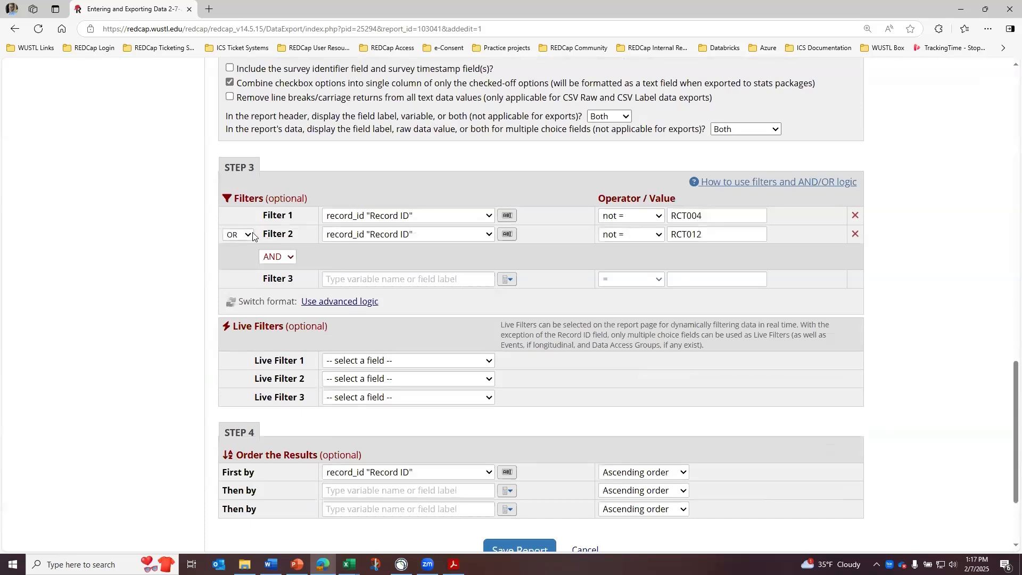
{"action": "left_click", "coordinate": [248, 235]}
{"action": "left_click", "coordinate": [241, 262]}
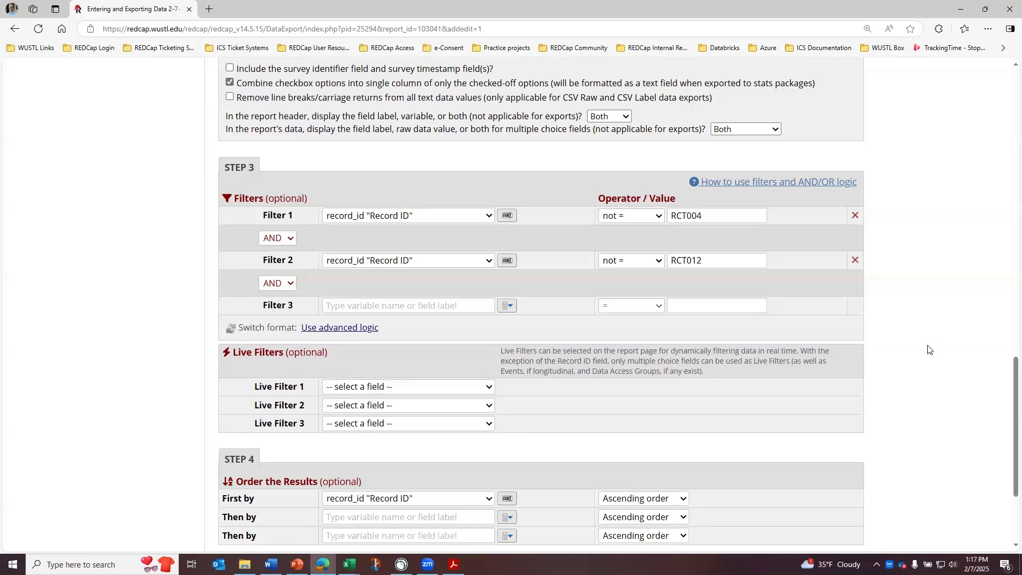
- Save the report and view its records with both record_id exclusions joined by AND
{"action": "scroll", "coordinate": [947, 378], "scroll_direction": "down", "scroll_amount": 3}
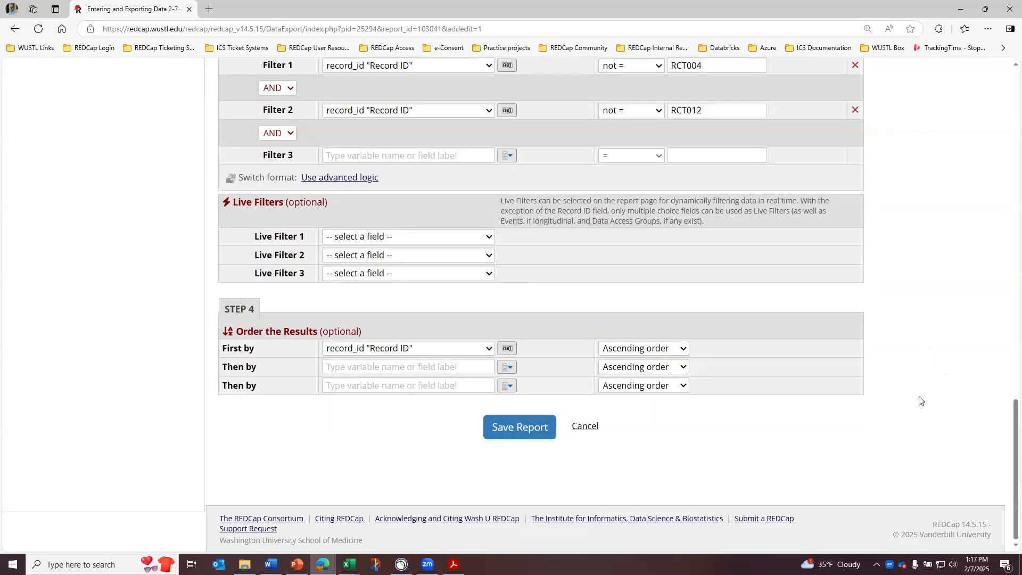
{"action": "scroll", "coordinate": [593, 184], "scroll_direction": "up", "scroll_amount": 1}
{"action": "scroll", "coordinate": [595, 184], "scroll_direction": "up", "scroll_amount": 1}
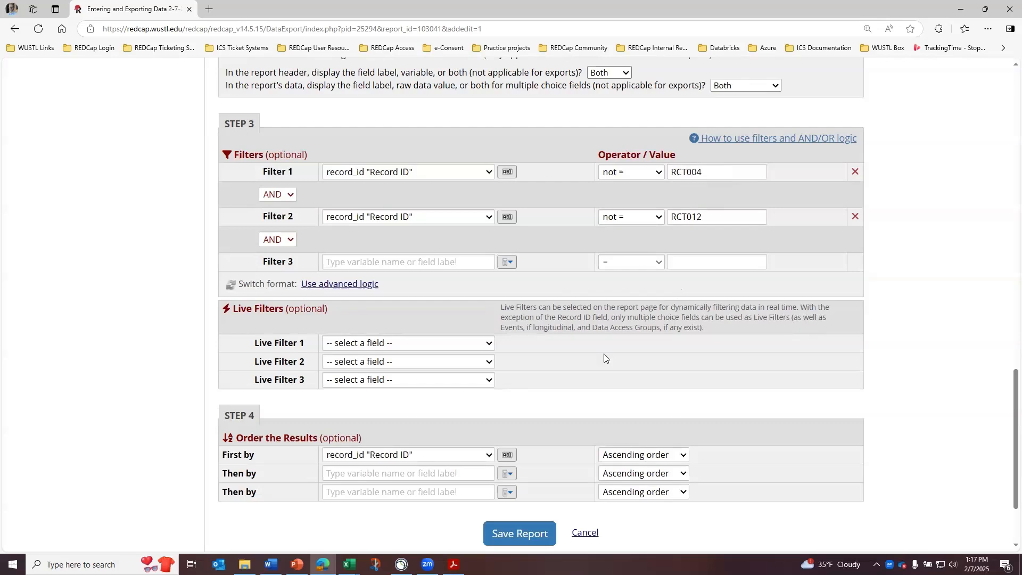
{"action": "left_click", "coordinate": [519, 532]}
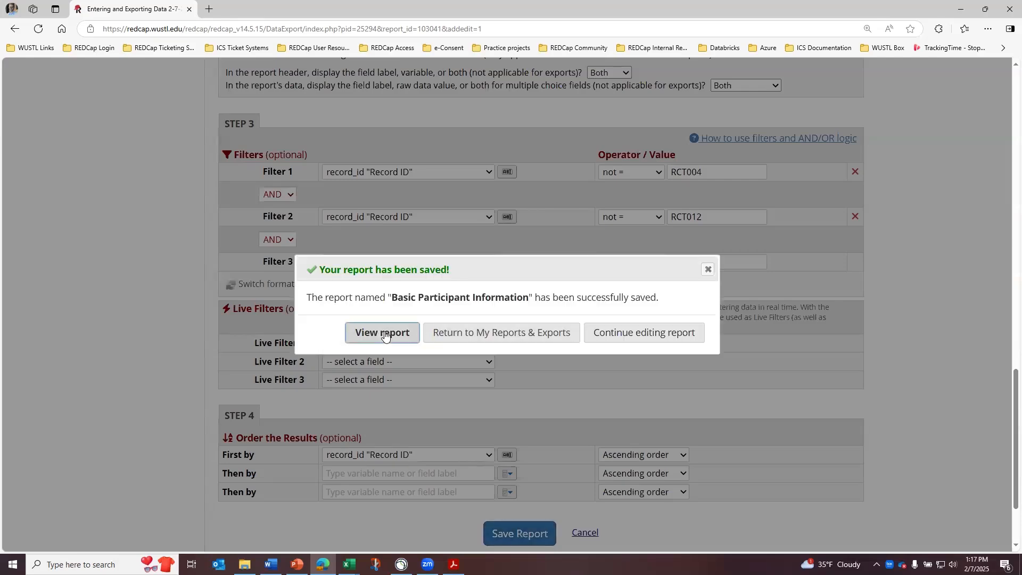
{"action": "left_click", "coordinate": [382, 333]}
{"action": "scroll", "coordinate": [711, 314], "scroll_direction": "down", "scroll_amount": 2}
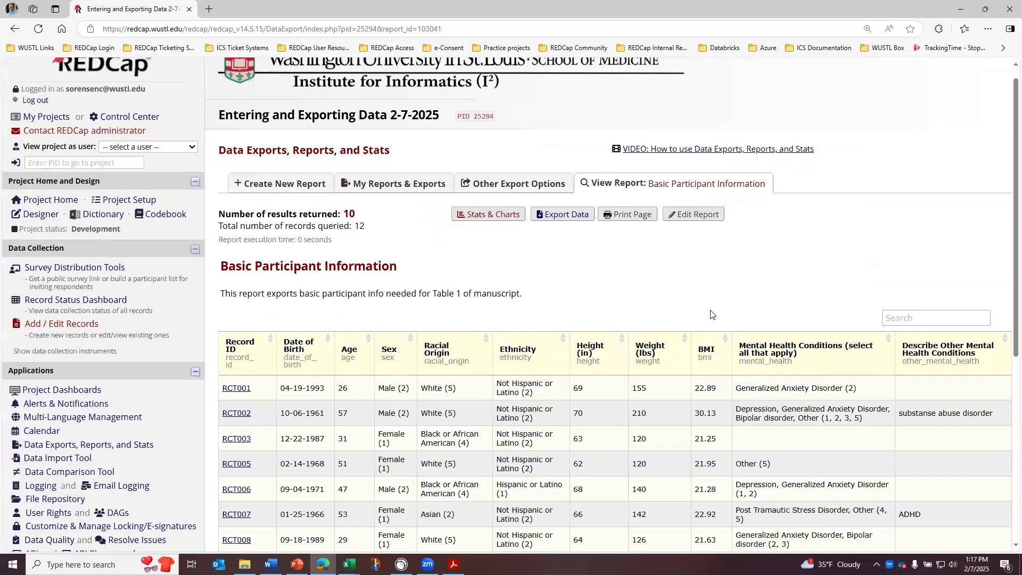
{"action": "scroll", "coordinate": [711, 314], "scroll_direction": "down", "scroll_amount": 2}
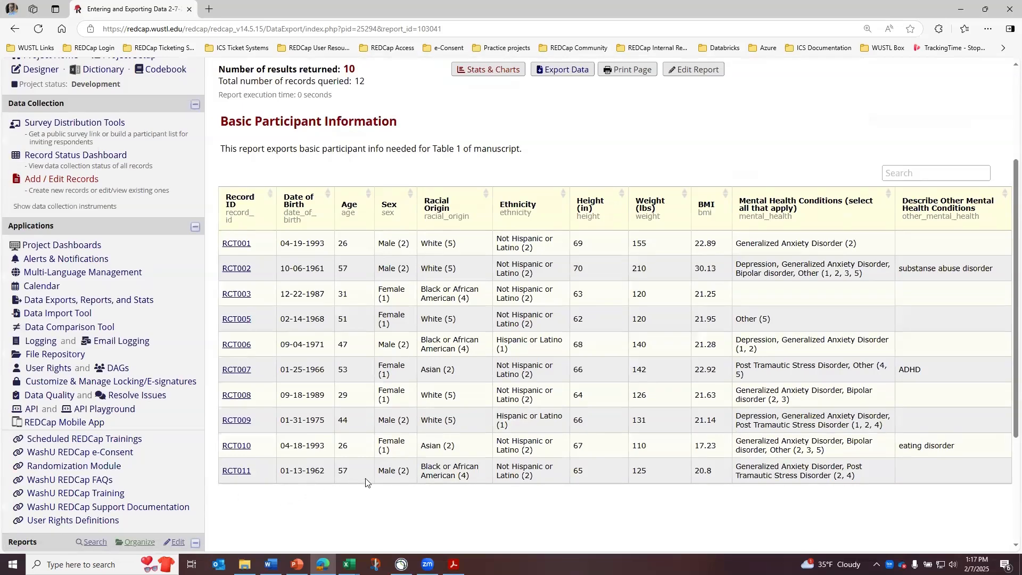
- Reopen the report for editing and set its filters to record_id = RCT004 OR record_id = RCT012
{"action": "left_click", "coordinate": [692, 72]}
{"action": "scroll", "coordinate": [633, 322], "scroll_direction": "down", "scroll_amount": 10}
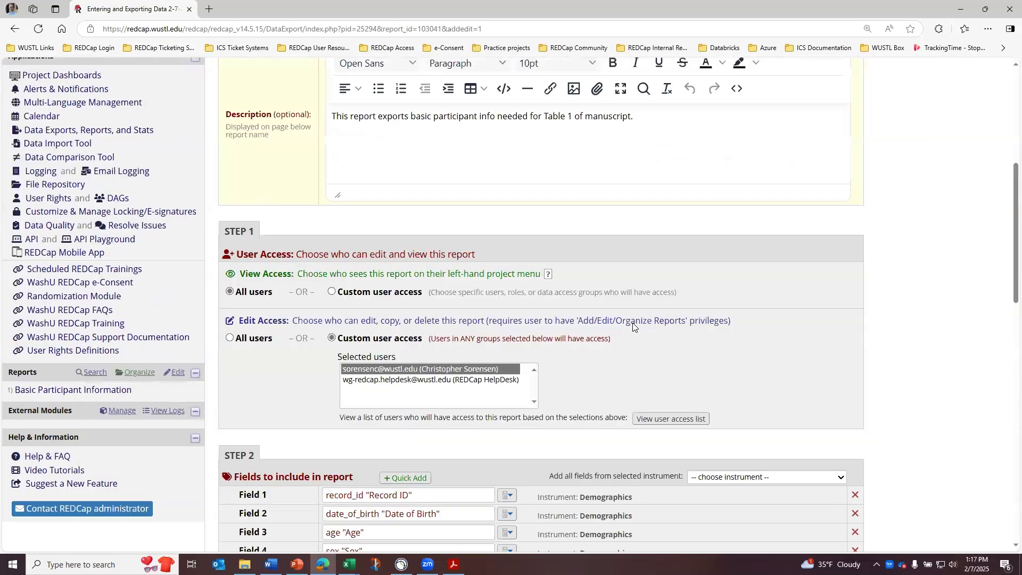
{"action": "scroll", "coordinate": [633, 323], "scroll_direction": "down", "scroll_amount": 6}
{"action": "left_click", "coordinate": [633, 322]}
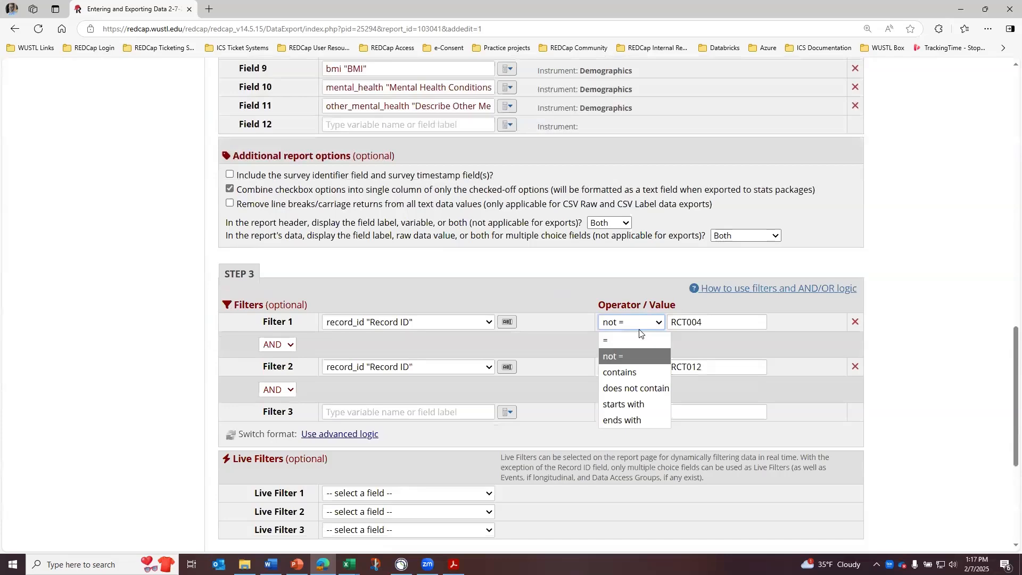
{"action": "left_click", "coordinate": [634, 341]}
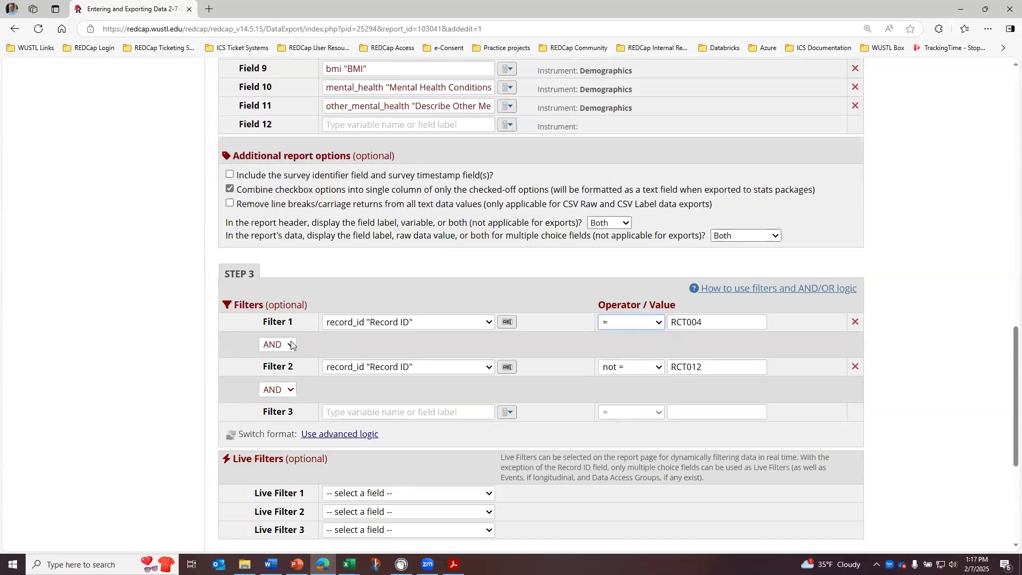
{"action": "left_click", "coordinate": [291, 345]}
{"action": "left_click", "coordinate": [280, 364]}
{"action": "left_click", "coordinate": [613, 346]}
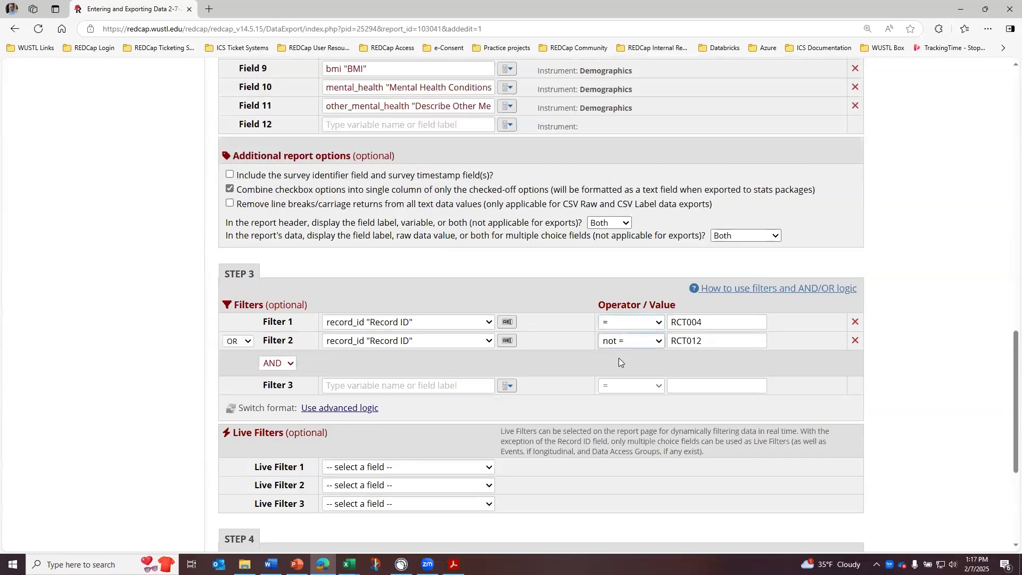
{"action": "left_click", "coordinate": [618, 358]}
- Save the report and view the records matched by the two OR-joined record_id filters
{"action": "scroll", "coordinate": [710, 373], "scroll_direction": "down", "scroll_amount": 3}
{"action": "scroll", "coordinate": [668, 396], "scroll_direction": "down", "scroll_amount": 1}
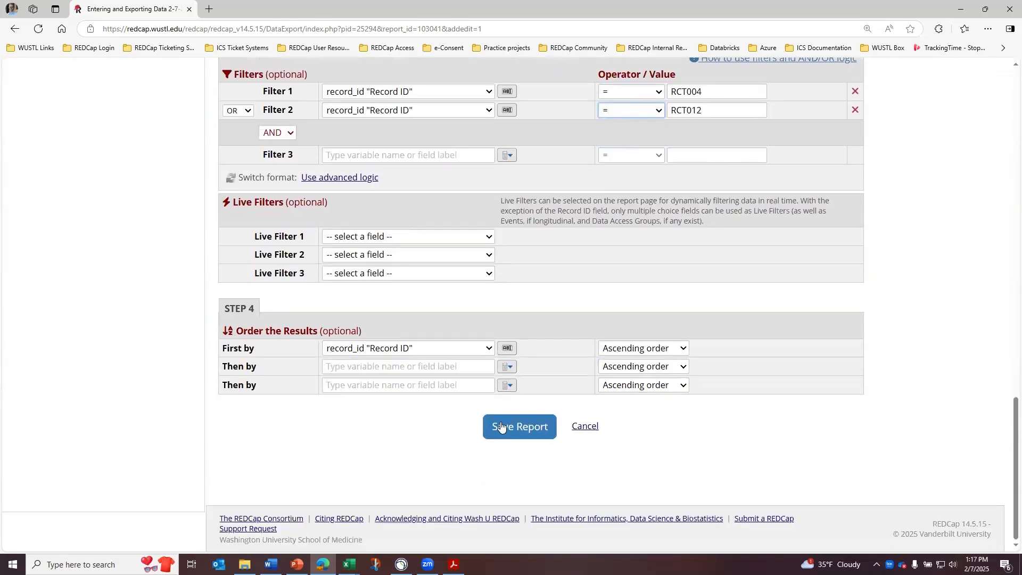
{"action": "left_click", "coordinate": [500, 425]}
{"action": "left_click", "coordinate": [388, 340]}
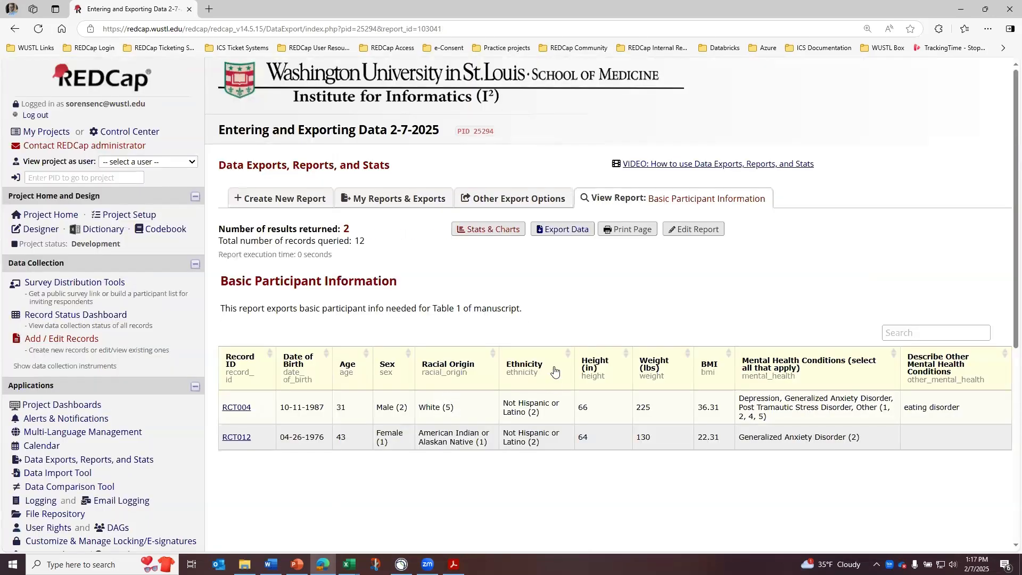
- Reopen the report for editing and change Filter 1 to age > 30
{"action": "left_click", "coordinate": [695, 230]}
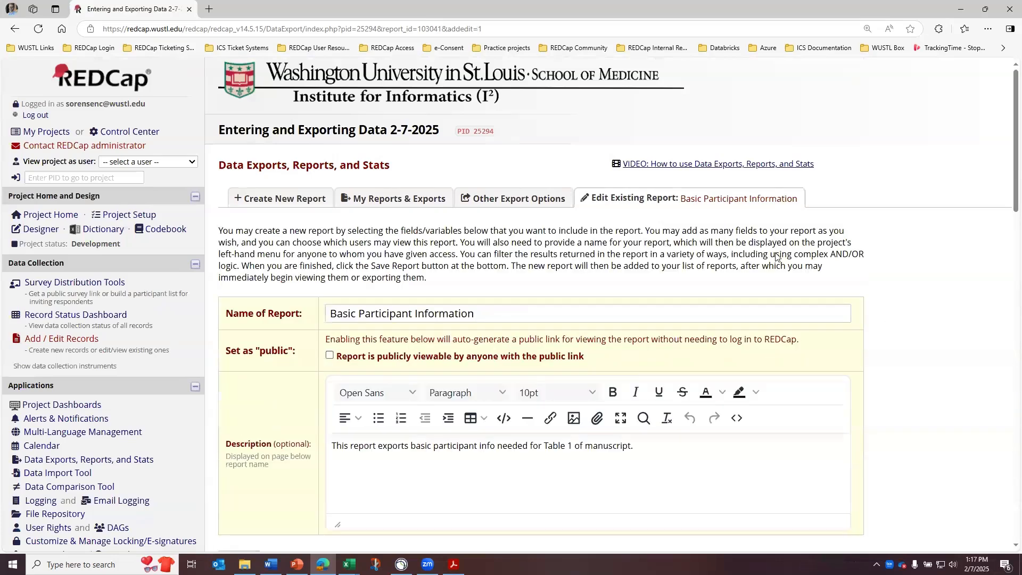
{"action": "scroll", "coordinate": [869, 346], "scroll_direction": "down", "scroll_amount": 5}
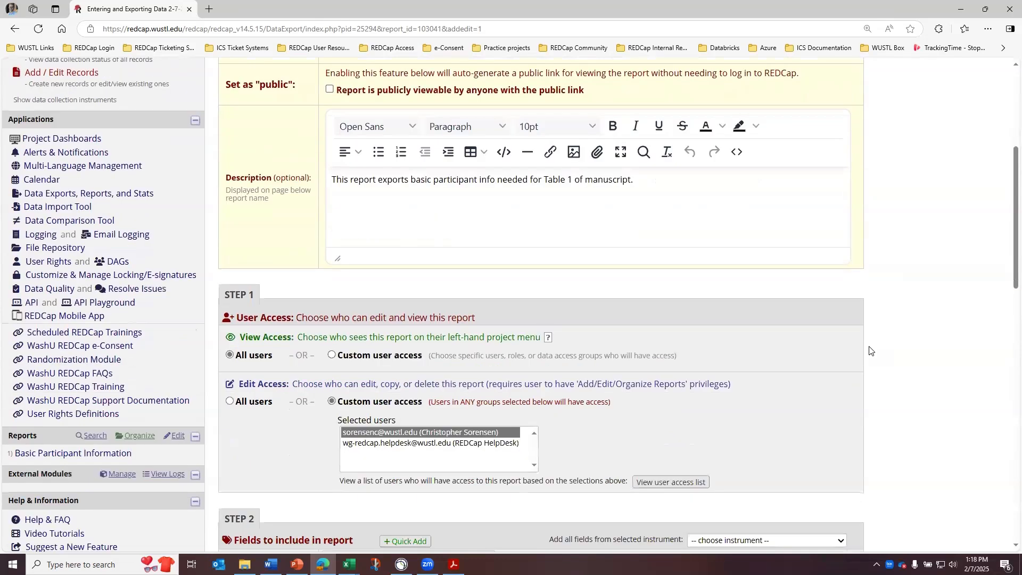
{"action": "scroll", "coordinate": [869, 350], "scroll_direction": "down", "scroll_amount": 1}
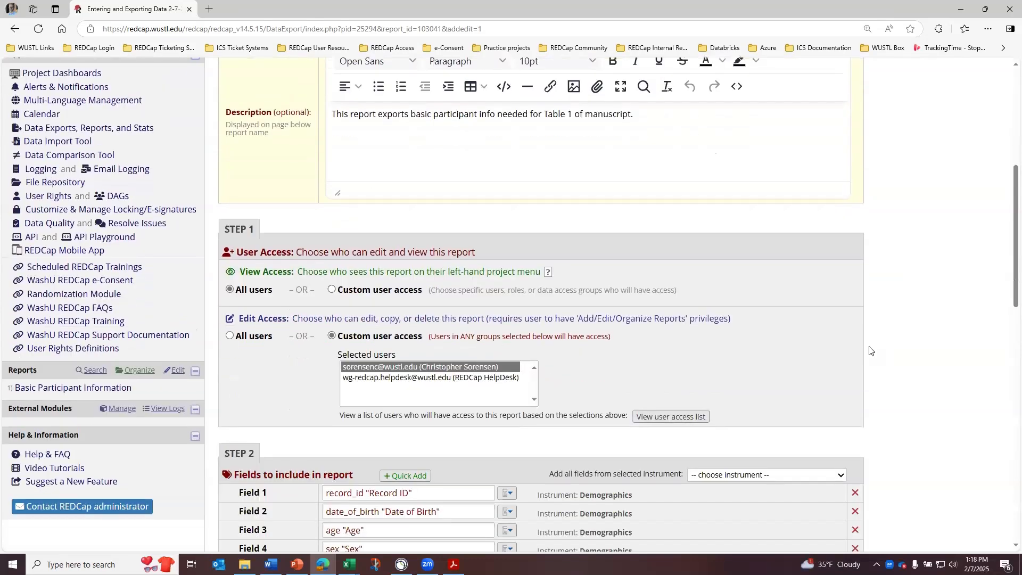
{"action": "scroll", "coordinate": [869, 350], "scroll_direction": "down", "scroll_amount": 6}
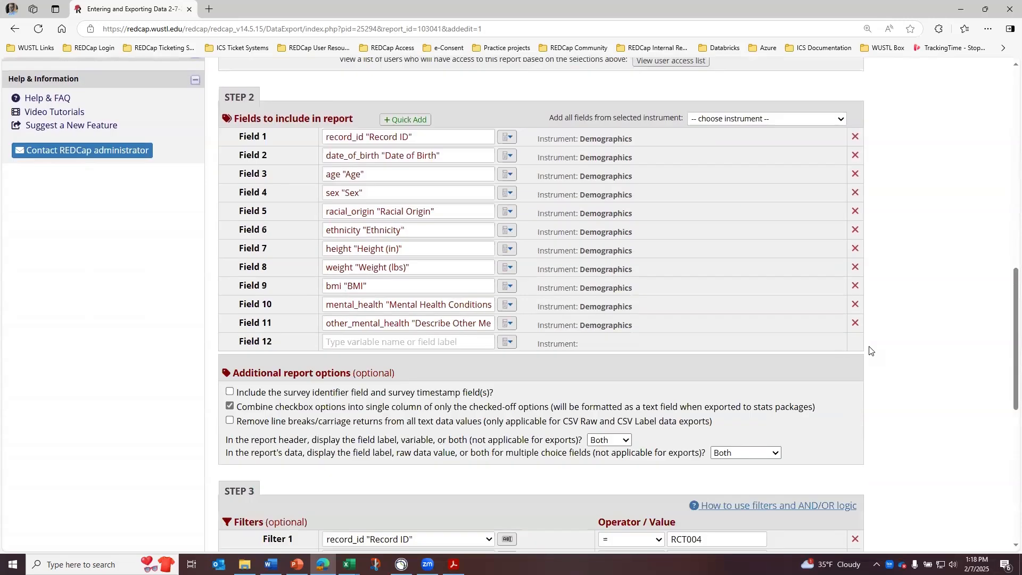
{"action": "scroll", "coordinate": [869, 349], "scroll_direction": "down", "scroll_amount": 4}
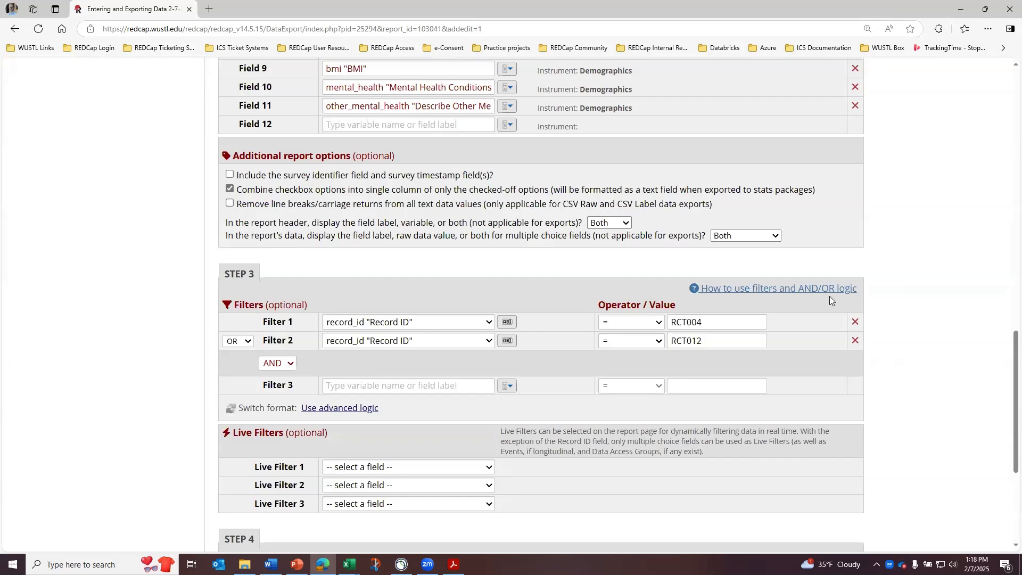
{"action": "left_click", "coordinate": [490, 328]}
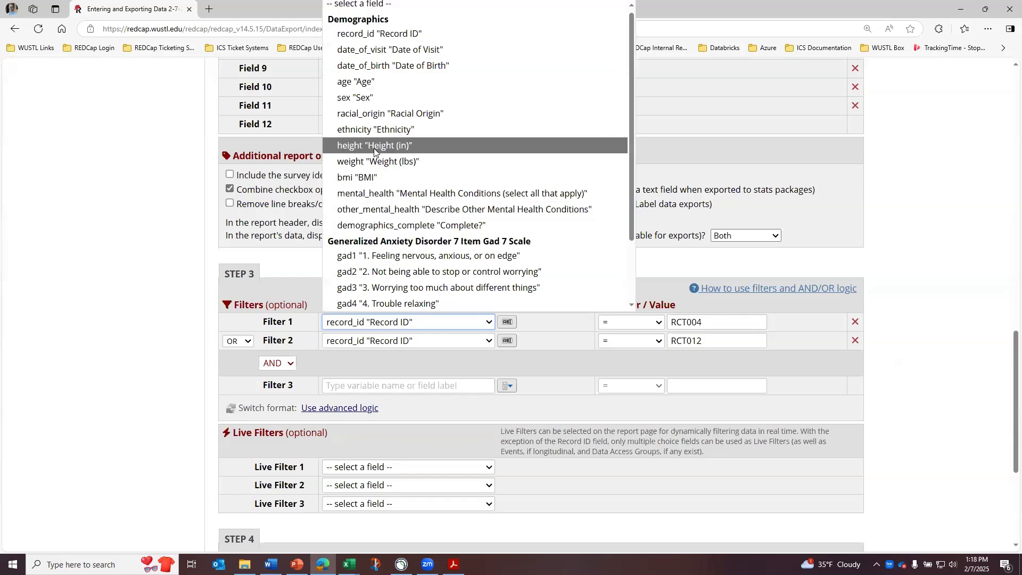
{"action": "left_click", "coordinate": [364, 85]}
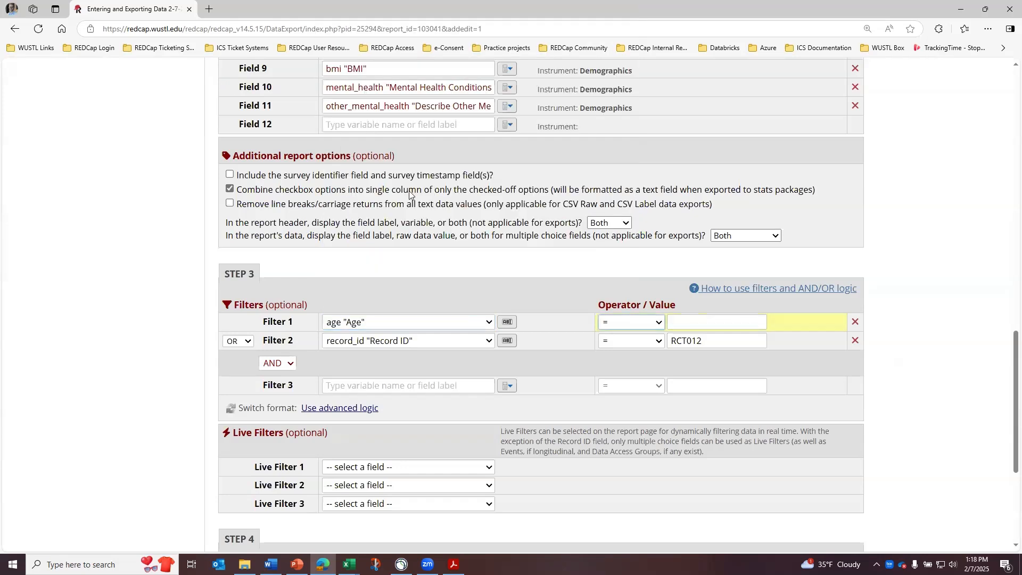
{"action": "left_click", "coordinate": [653, 322]}
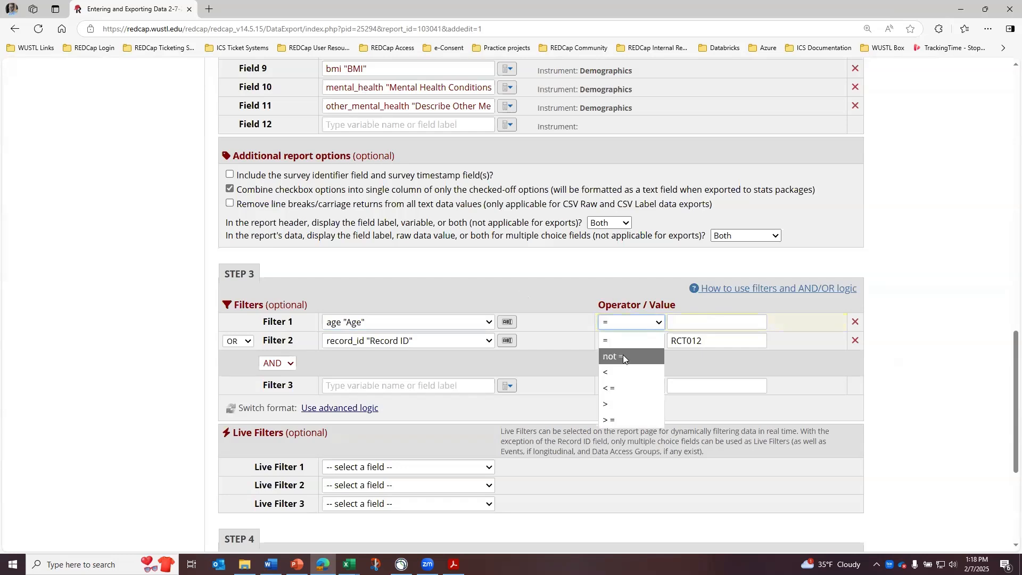
{"action": "left_click", "coordinate": [616, 403]}
{"action": "left_click", "coordinate": [696, 320]}
{"action": "type", "text": "30"}
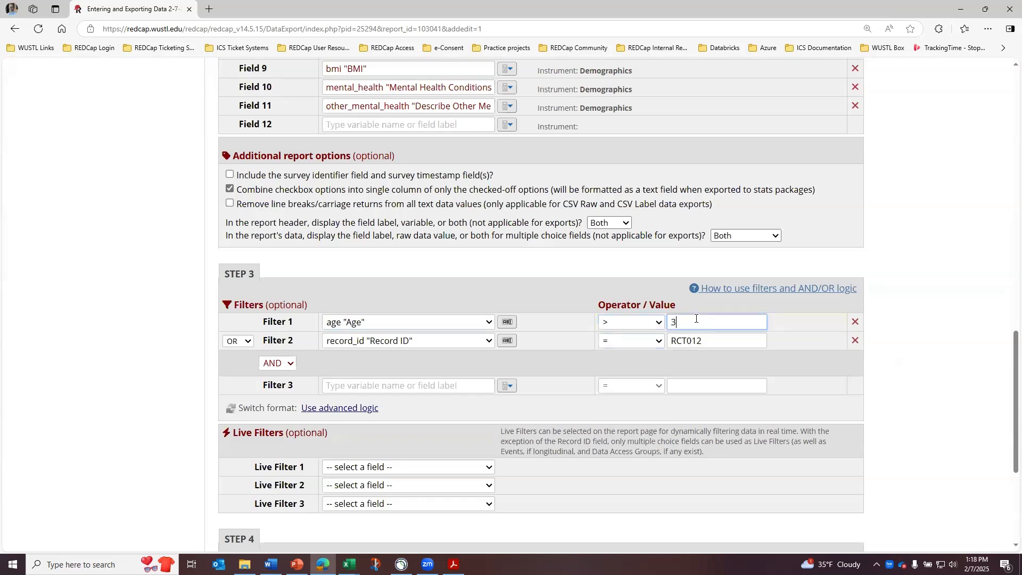
- Change Filter 2 to age < 60 and join it to Filter 1 with AND
{"action": "left_click", "coordinate": [482, 341]}
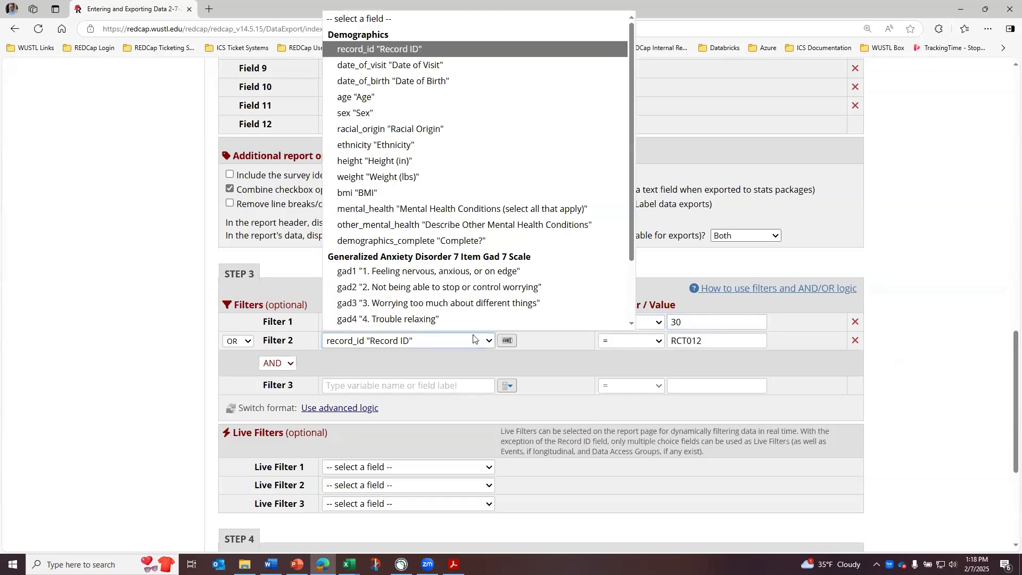
{"action": "scroll", "coordinate": [404, 133], "scroll_direction": "down", "scroll_amount": 1}
{"action": "left_click", "coordinate": [376, 84]}
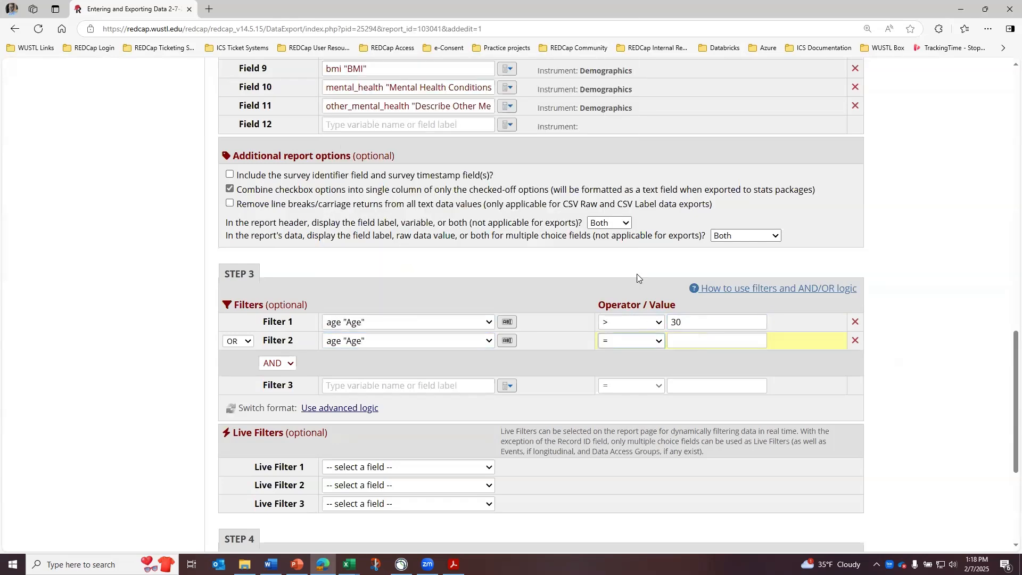
{"action": "left_click", "coordinate": [648, 342]}
{"action": "left_click", "coordinate": [691, 347]}
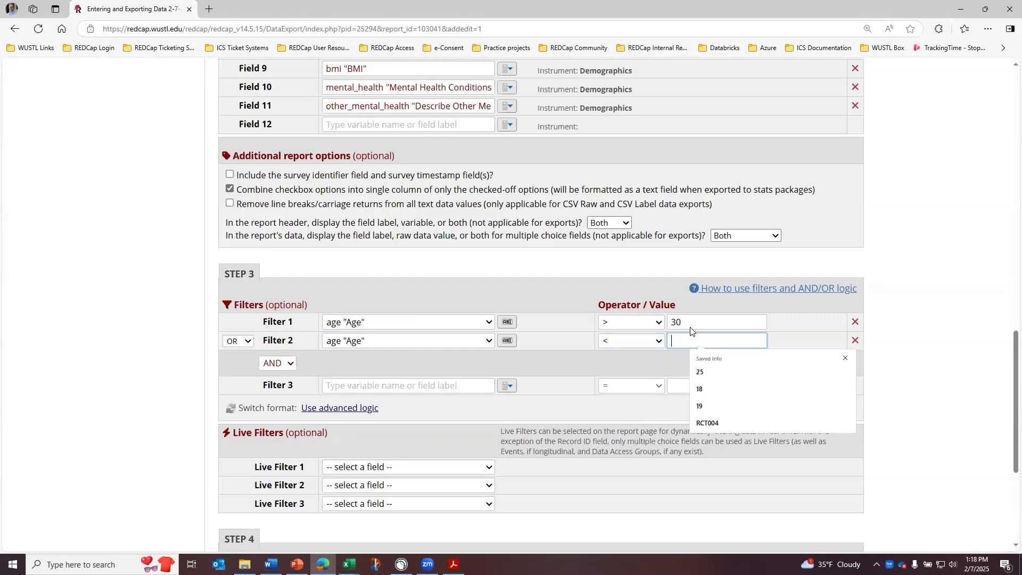
{"action": "type", "text": "60"}
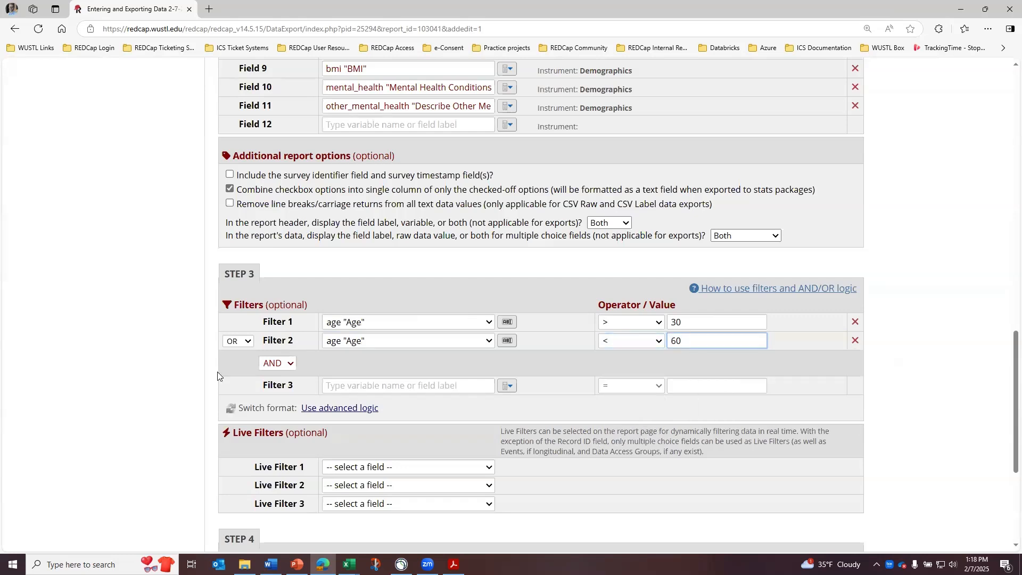
{"action": "left_click", "coordinate": [247, 343]}
{"action": "left_click", "coordinate": [234, 371]}
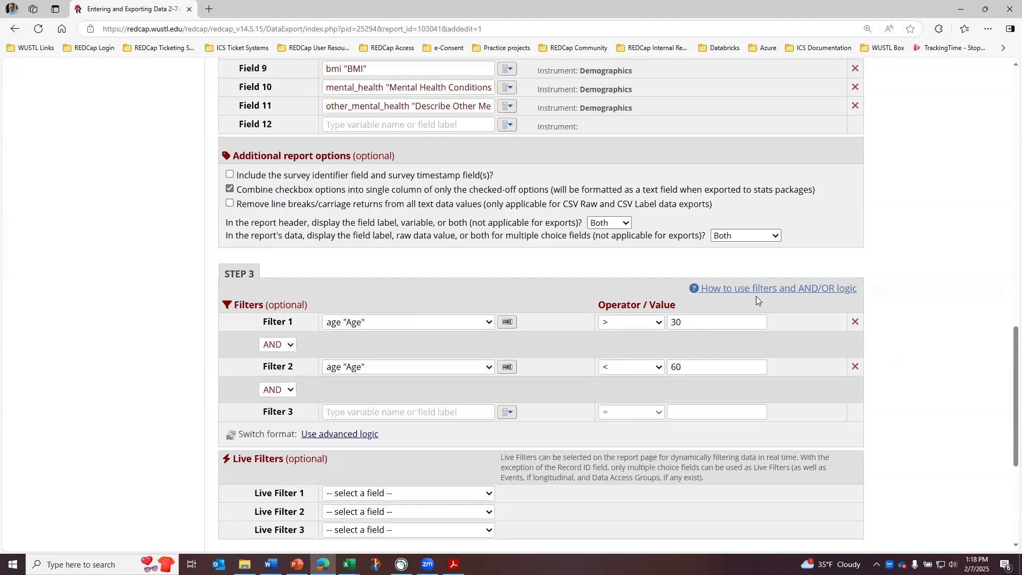
- Open the conversion of the filters to advanced logic and examine the logic preview and the notice about converting back
{"action": "left_click", "coordinate": [340, 433]}
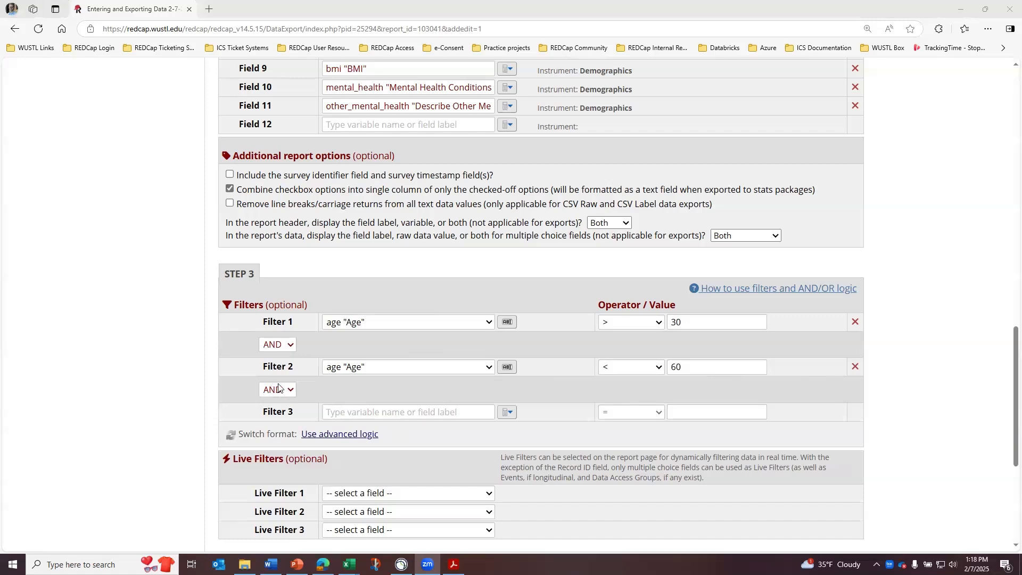
{"action": "left_click", "coordinate": [350, 434]}
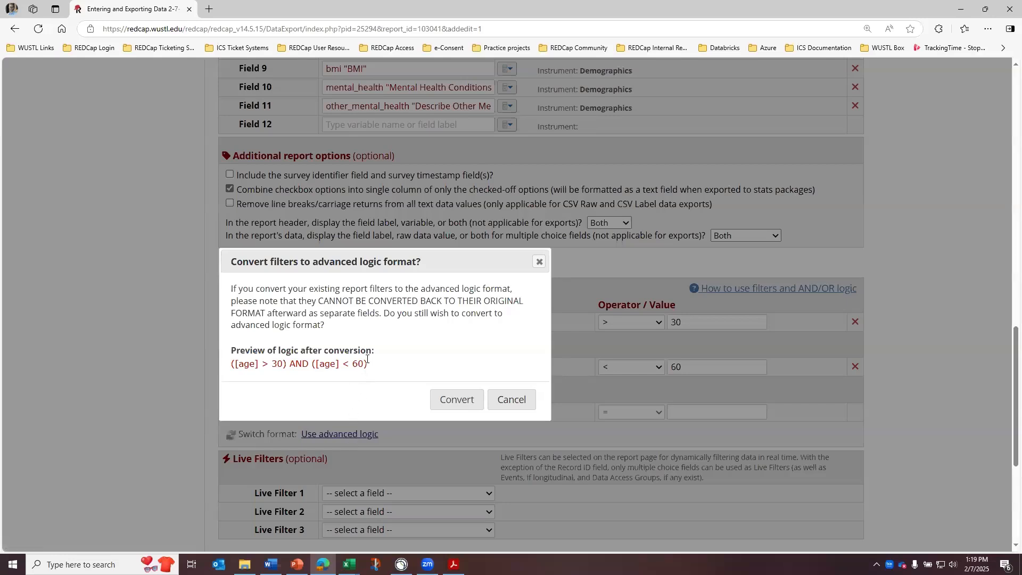
{"action": "left_click_drag", "start_coordinate": [370, 363], "coordinate": [231, 364]}
{"action": "left_click", "coordinate": [305, 397]}
{"action": "left_click_drag", "start_coordinate": [369, 364], "coordinate": [232, 363]}
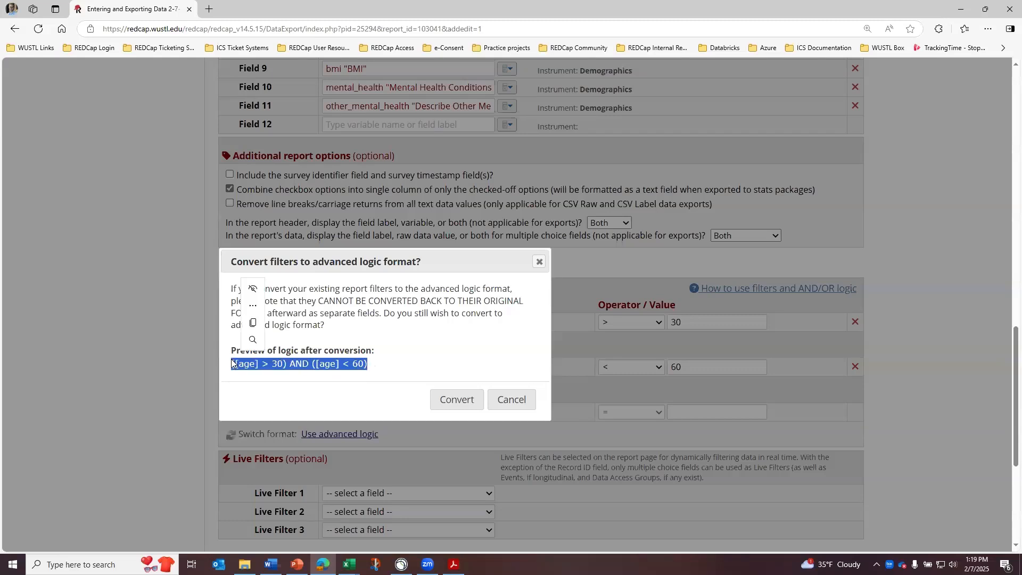
{"action": "left_click", "coordinate": [318, 375]}
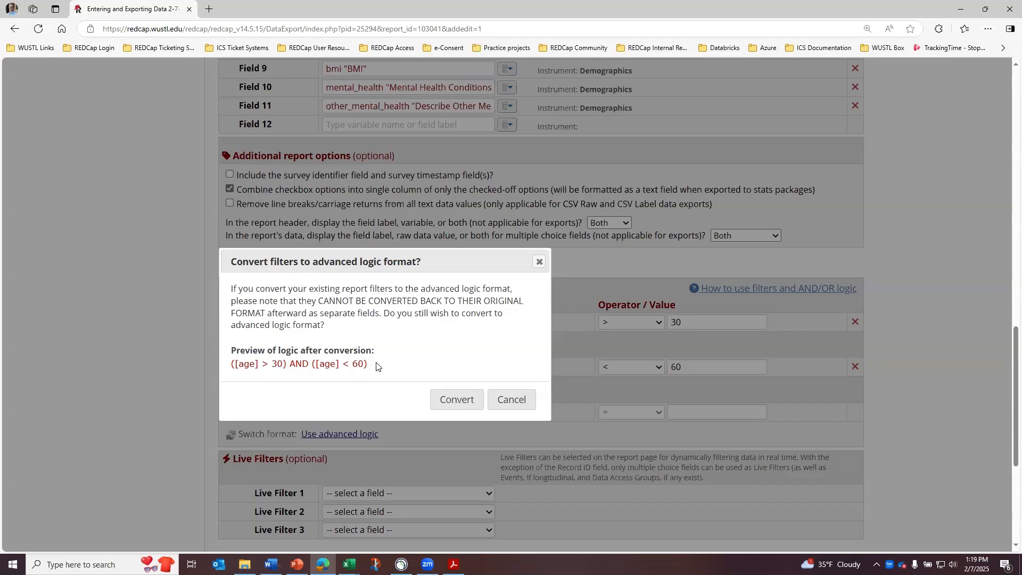
{"action": "left_click_drag", "start_coordinate": [377, 366], "coordinate": [223, 372]}
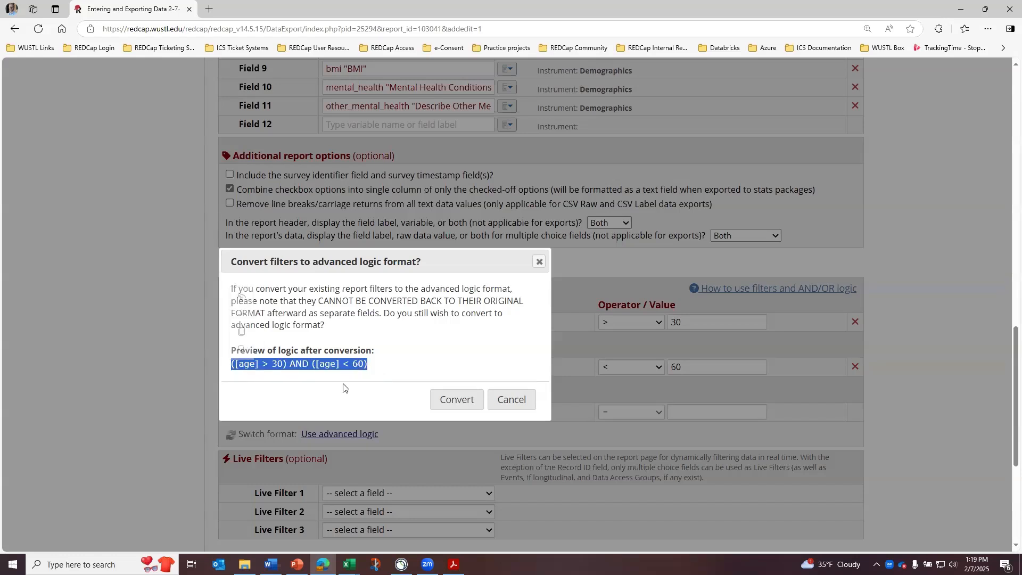
{"action": "left_click", "coordinate": [394, 361]}
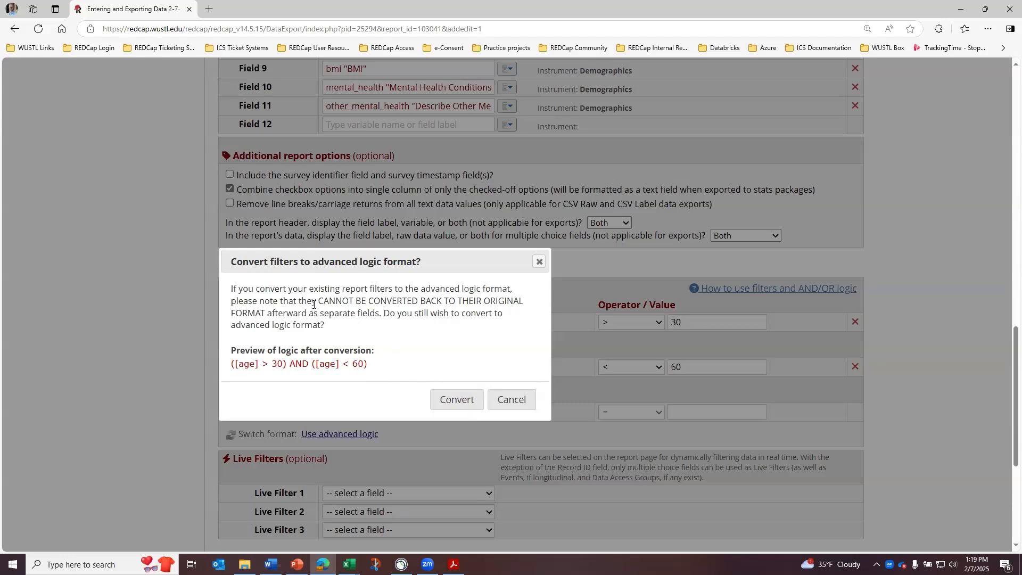
{"action": "left_click_drag", "start_coordinate": [317, 301], "coordinate": [267, 313]}
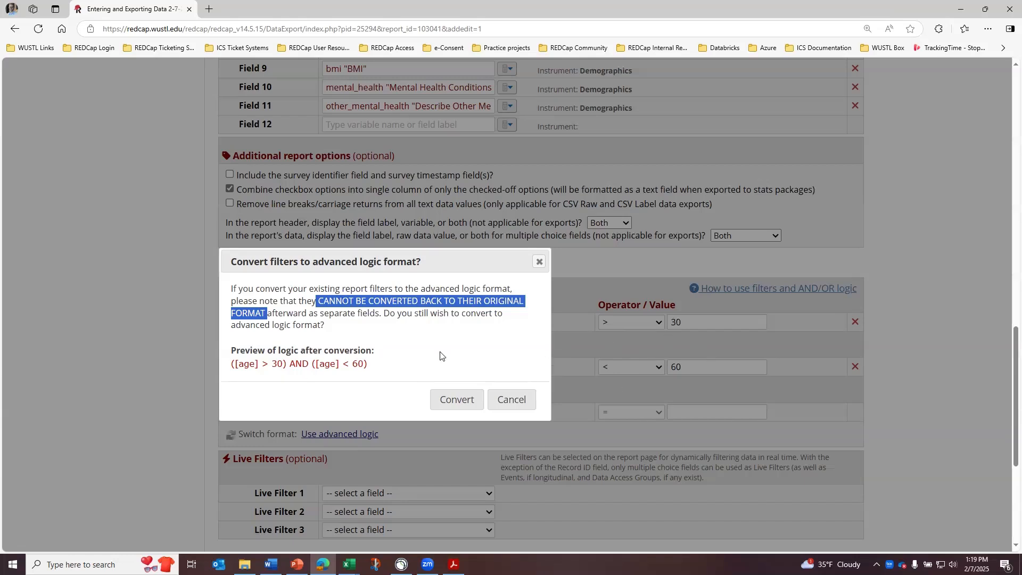
- Convert the age filters to advanced logic and review the resulting expression in the Logic Editor without changing it
{"action": "left_click", "coordinate": [468, 404]}
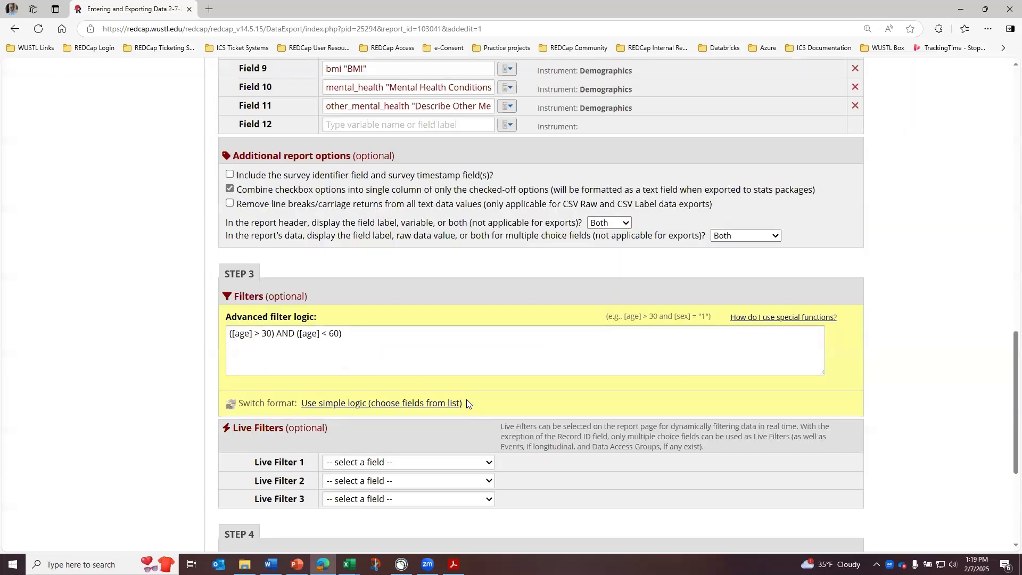
{"action": "left_click", "coordinate": [387, 337]}
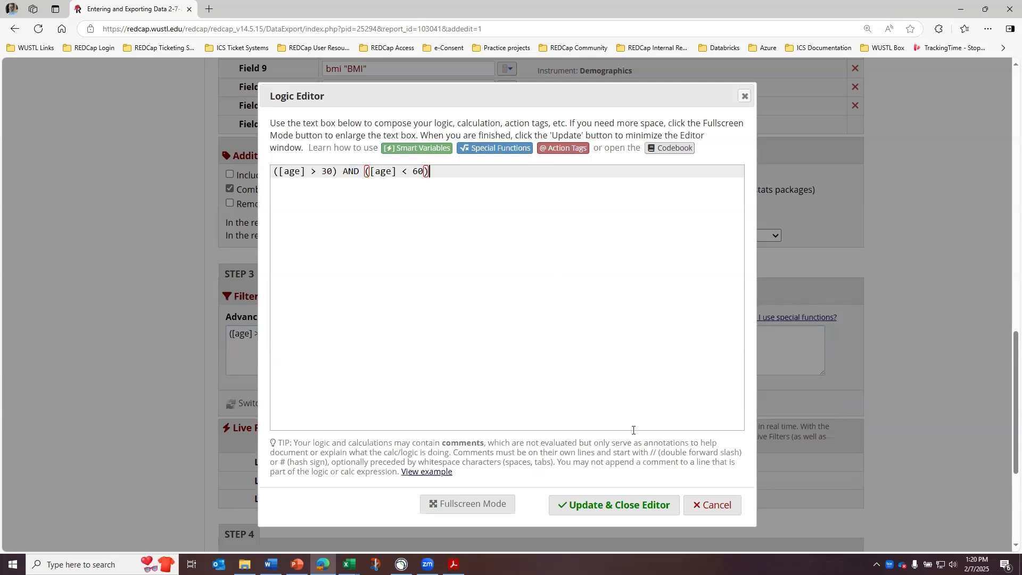
{"action": "left_click", "coordinate": [706, 509]}
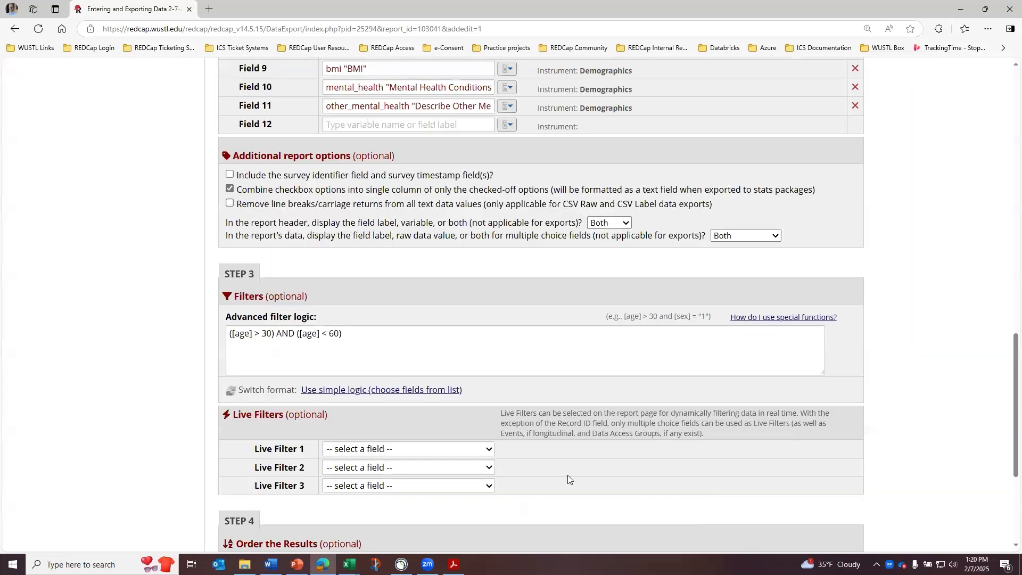
- Clear the advanced filter logic and switch the filters back to the simple logic format
{"action": "left_click", "coordinate": [346, 333]}
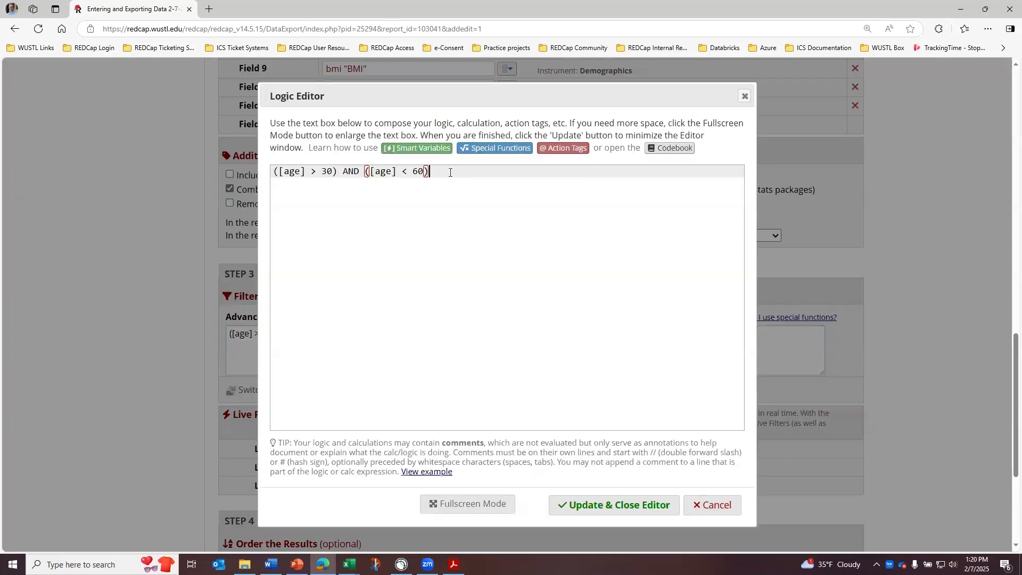
{"action": "key", "text": "ctrl+a"}
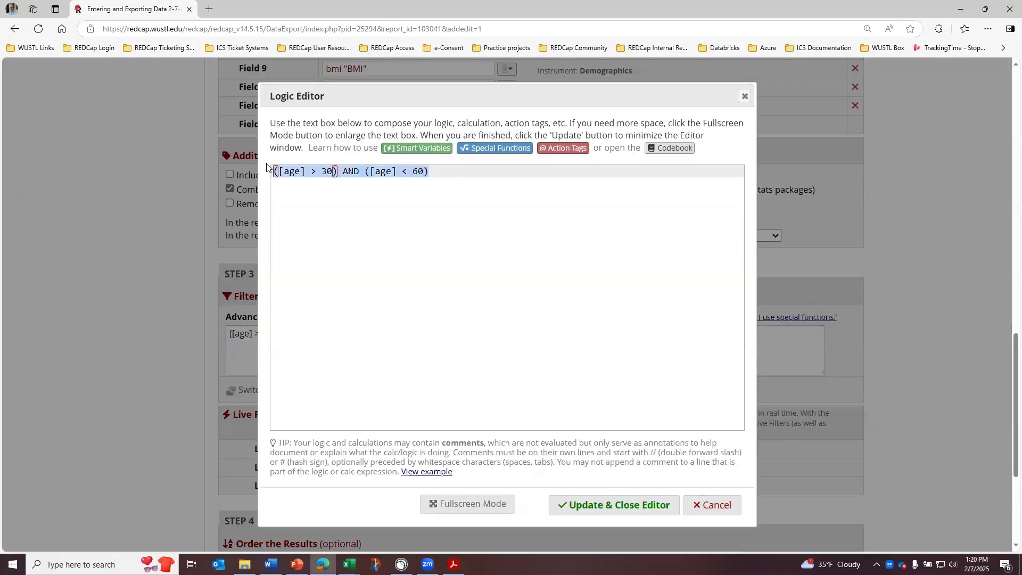
{"action": "key", "text": "BackSpace"}
{"action": "left_click", "coordinate": [641, 505]}
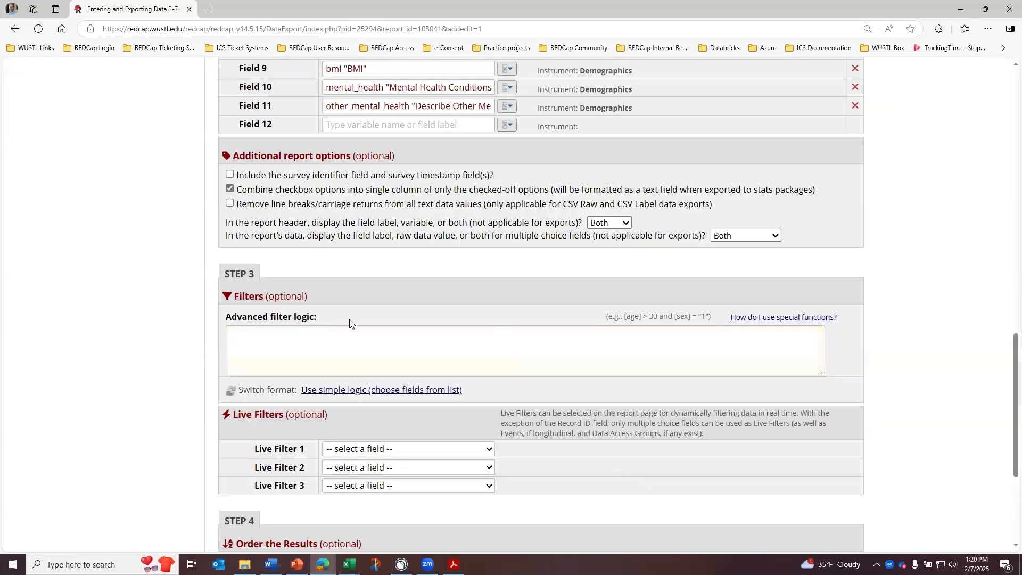
{"action": "left_click", "coordinate": [338, 337]}
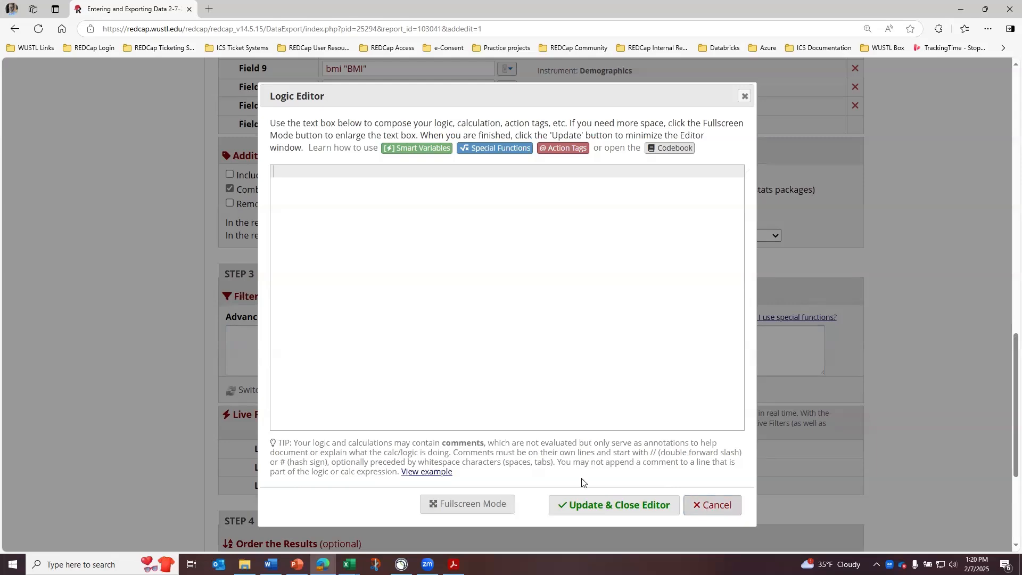
{"action": "left_click", "coordinate": [708, 511]}
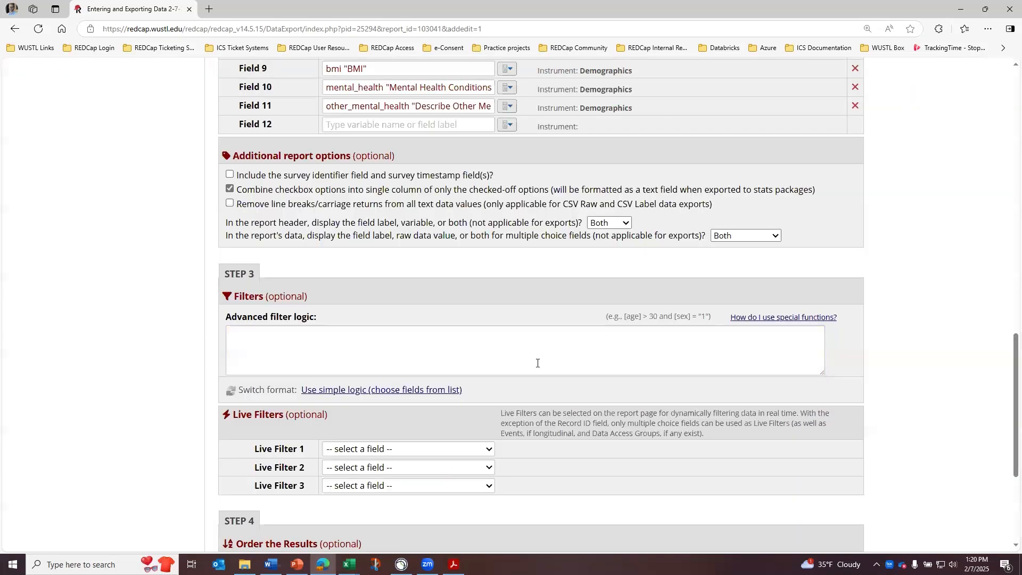
{"action": "left_click", "coordinate": [365, 390]}
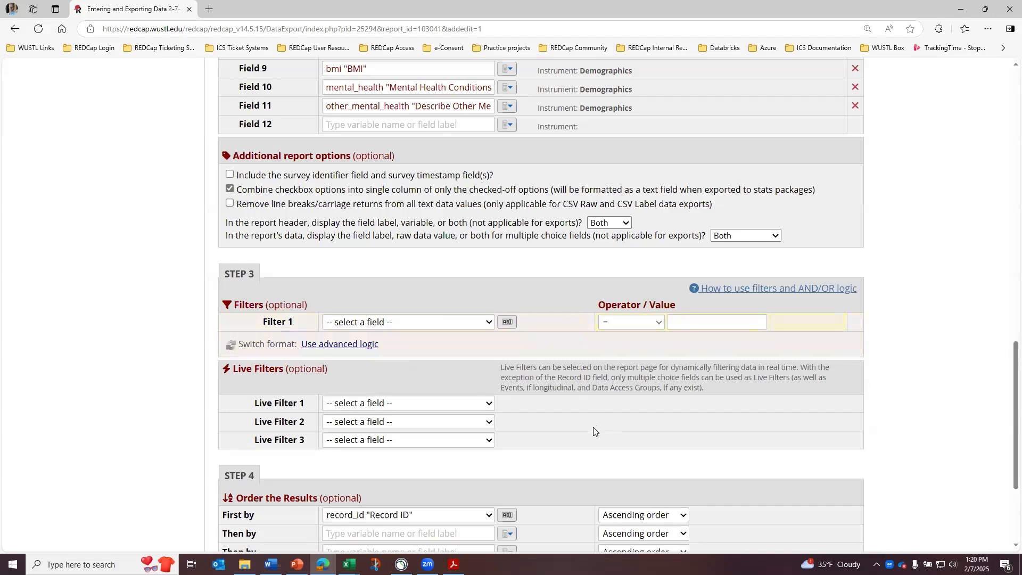
- Set the three live filters to sex, racial_origin and ethnicity
{"action": "scroll", "coordinate": [593, 427], "scroll_direction": "down", "scroll_amount": 1}
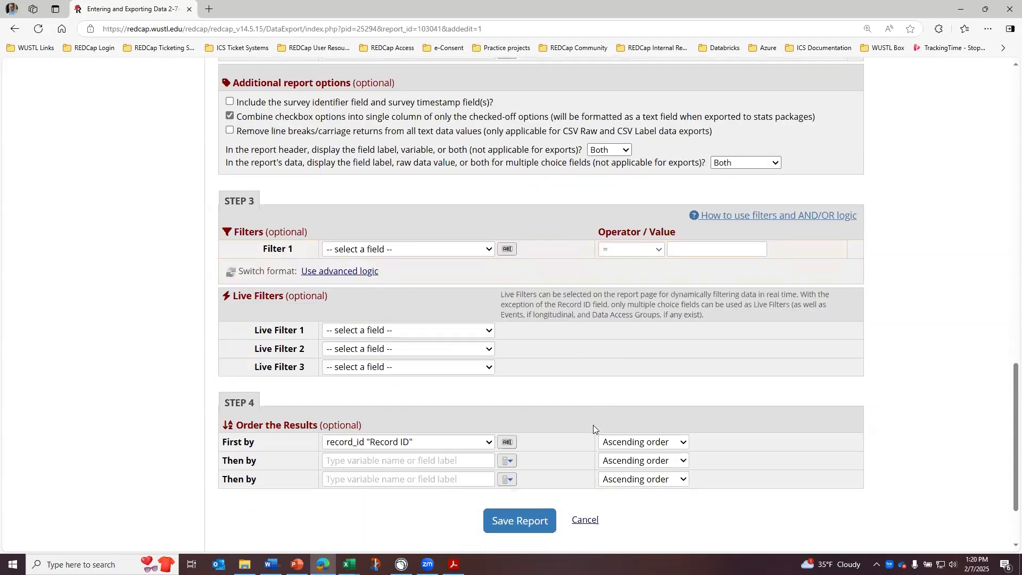
{"action": "scroll", "coordinate": [593, 425], "scroll_direction": "down", "scroll_amount": 1}
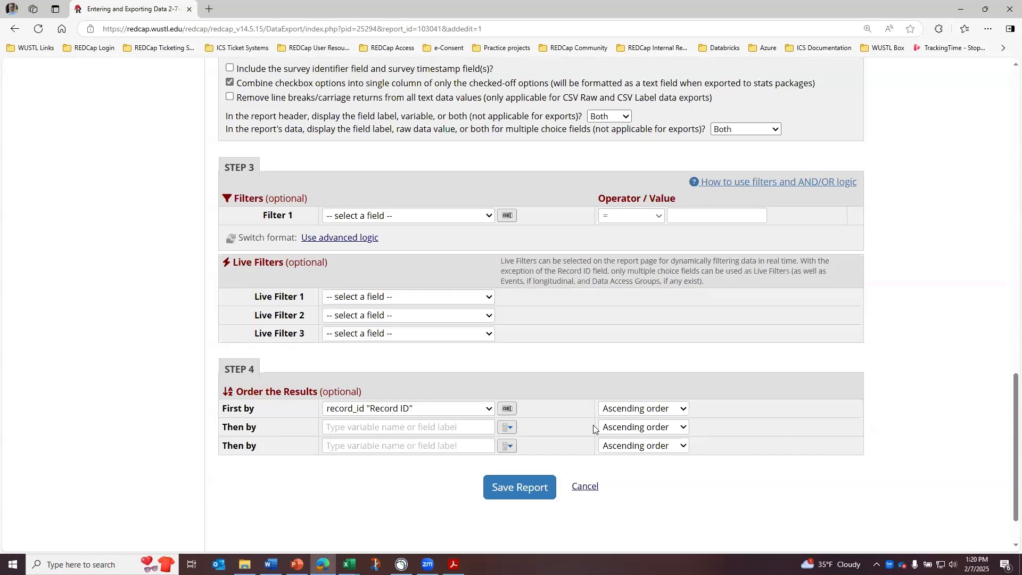
{"action": "scroll", "coordinate": [389, 400], "scroll_direction": "up", "scroll_amount": 3}
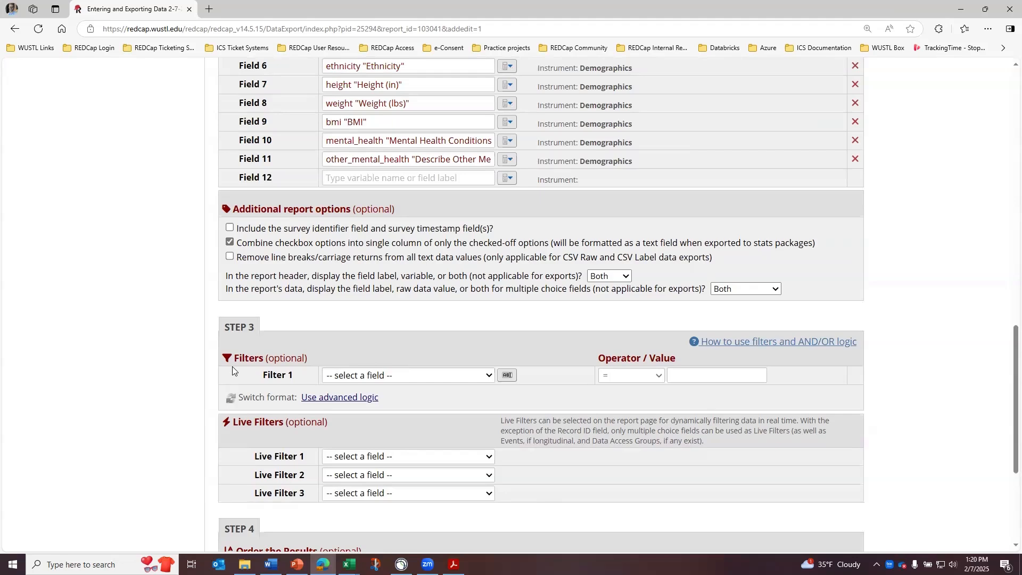
{"action": "scroll", "coordinate": [237, 371], "scroll_direction": "down", "scroll_amount": 1}
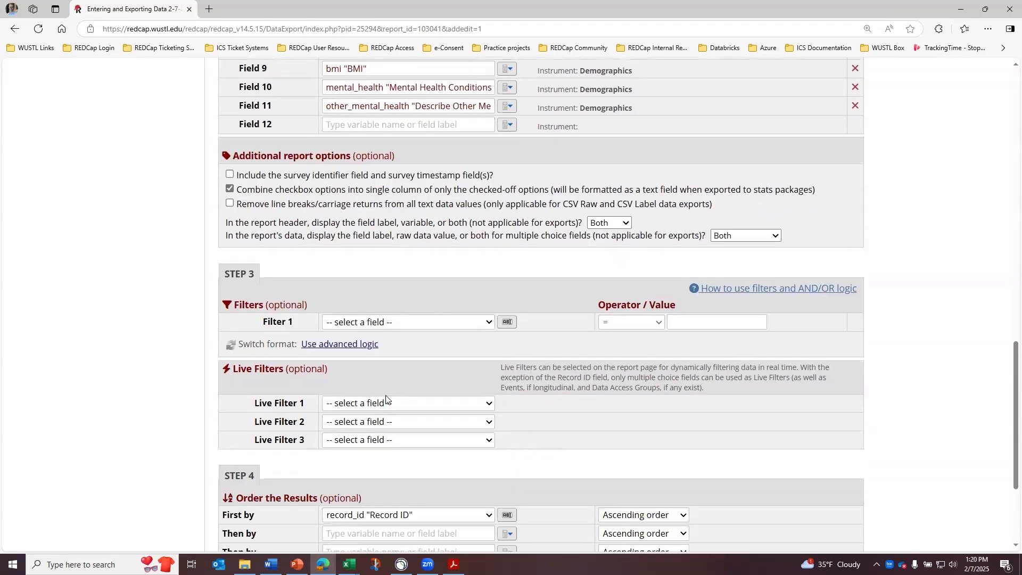
{"action": "left_click", "coordinate": [420, 403]}
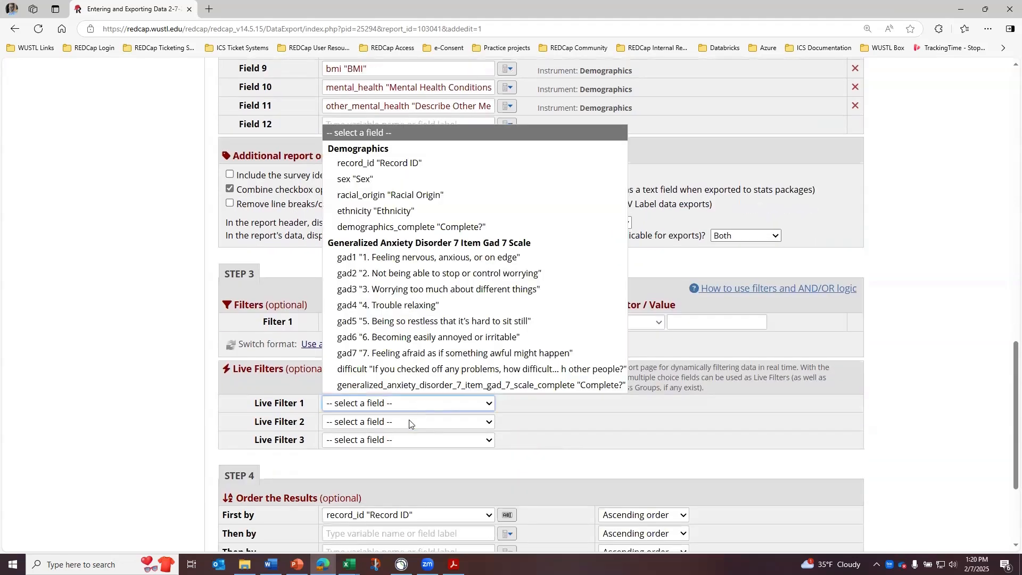
{"action": "left_click", "coordinate": [386, 181]}
{"action": "left_click", "coordinate": [468, 422]}
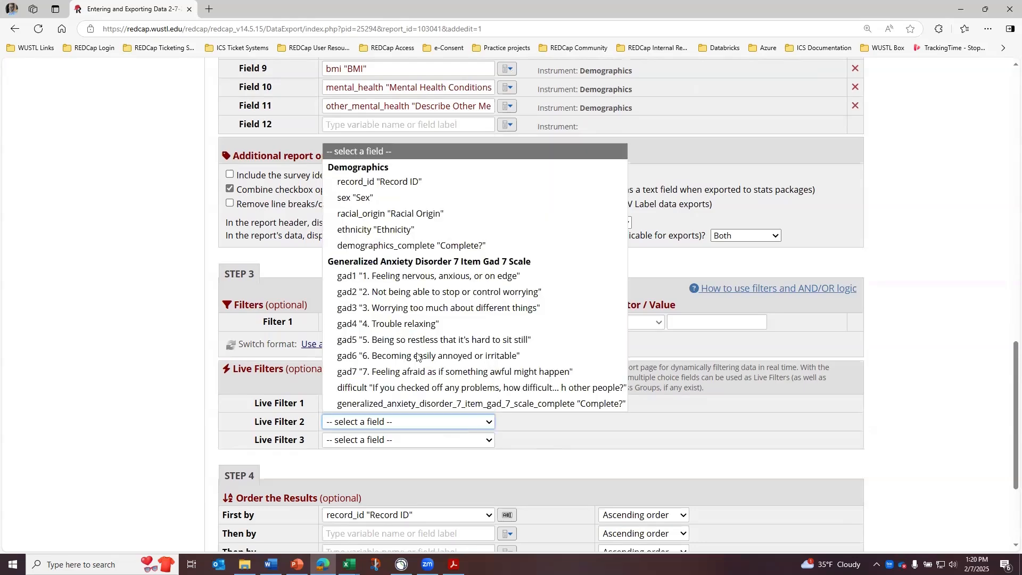
{"action": "left_click", "coordinate": [413, 215]}
{"action": "left_click", "coordinate": [490, 440]}
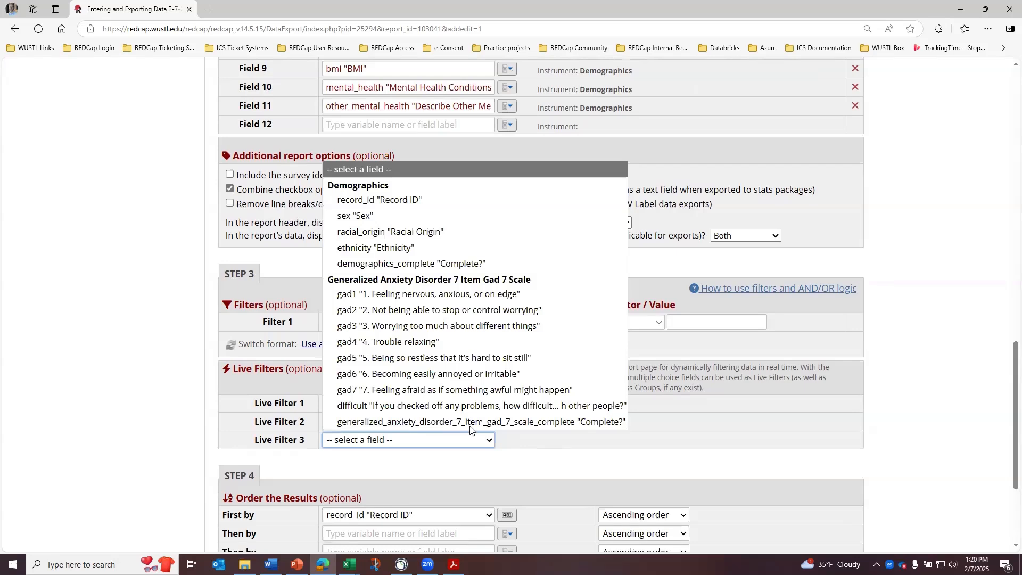
{"action": "left_click", "coordinate": [379, 247]}
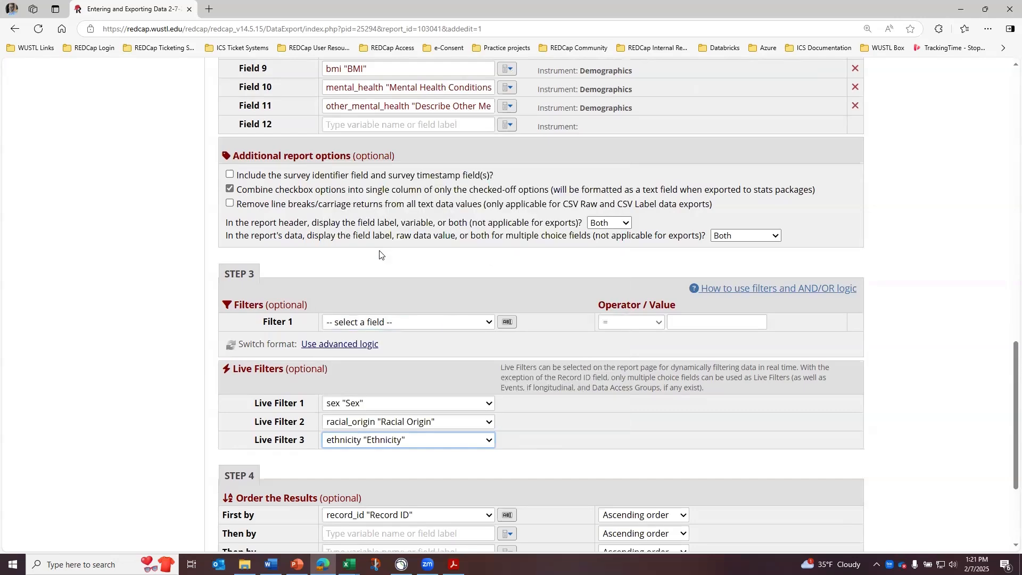
- Save the Basic Participant Information report and view its records
{"action": "scroll", "coordinate": [526, 466], "scroll_direction": "down", "scroll_amount": 1}
{"action": "scroll", "coordinate": [526, 465], "scroll_direction": "down", "scroll_amount": 1}
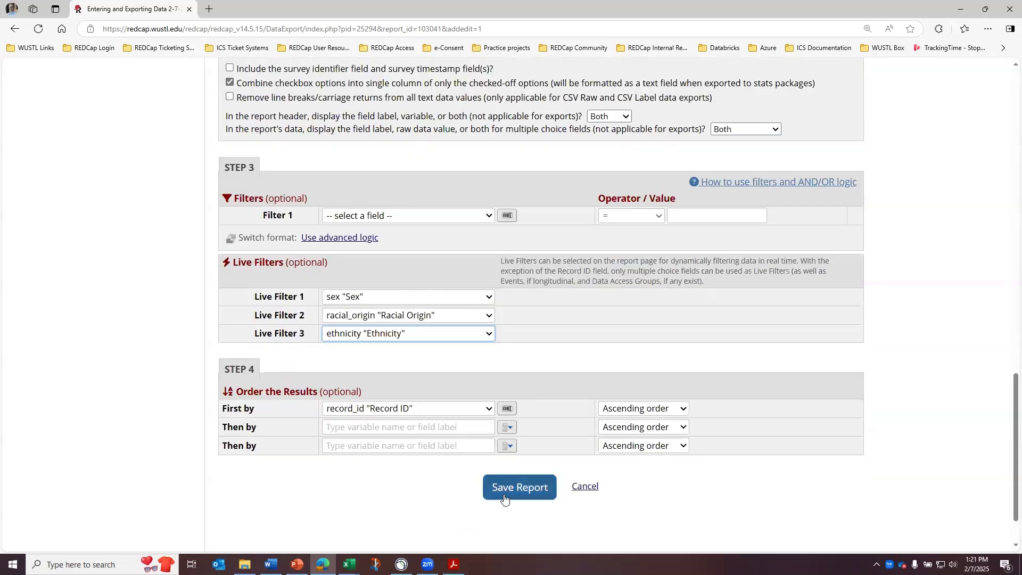
{"action": "left_click", "coordinate": [520, 487]}
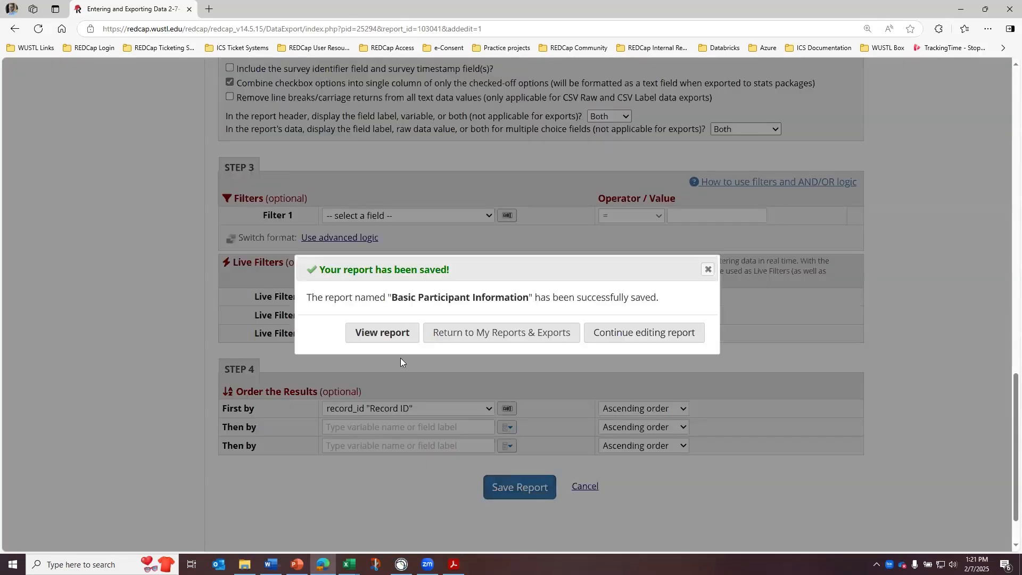
{"action": "left_click", "coordinate": [382, 332]}
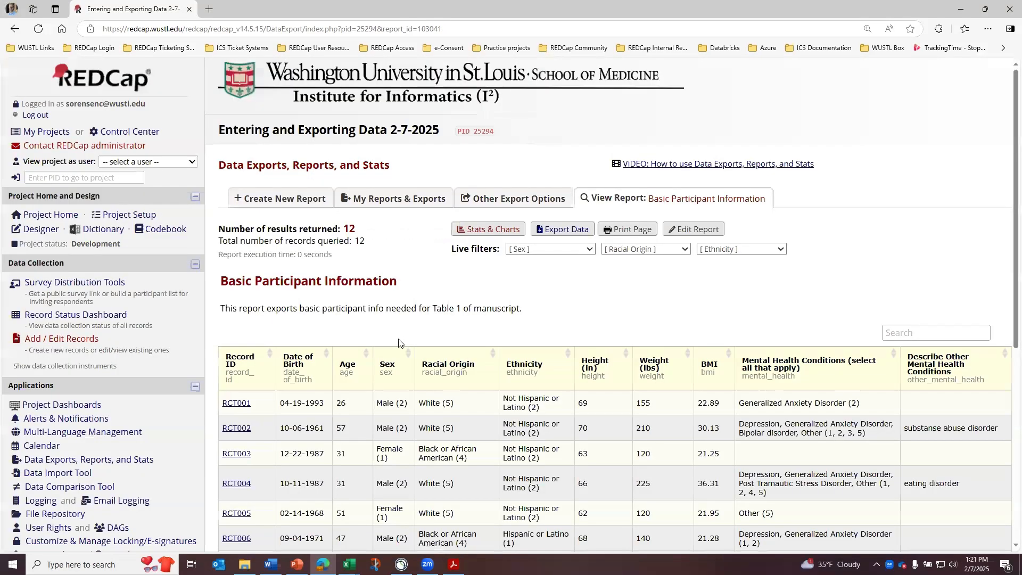
{"action": "scroll", "coordinate": [517, 487], "scroll_direction": "down", "scroll_amount": 4}
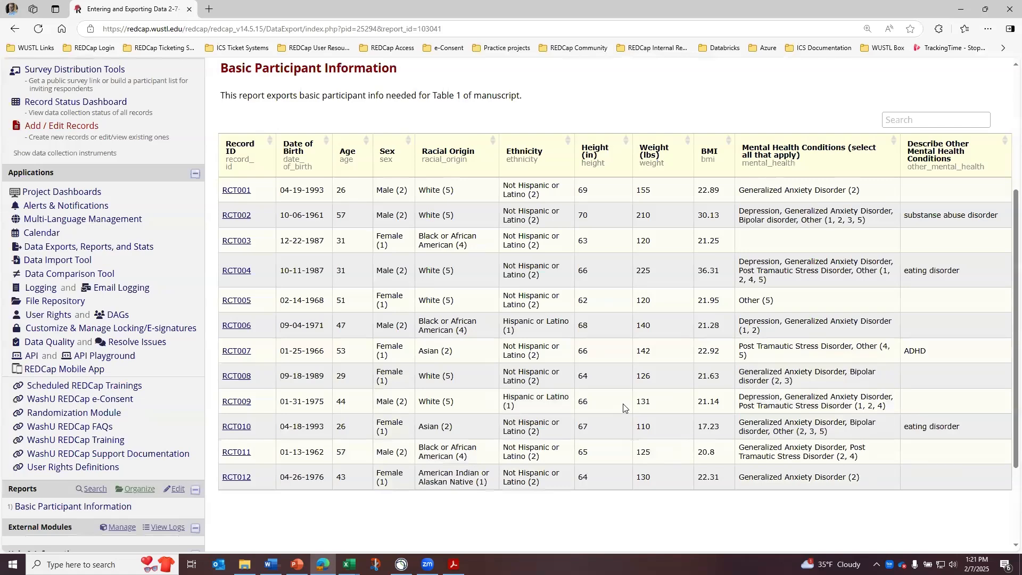
{"action": "scroll", "coordinate": [650, 303], "scroll_direction": "up", "scroll_amount": 4}
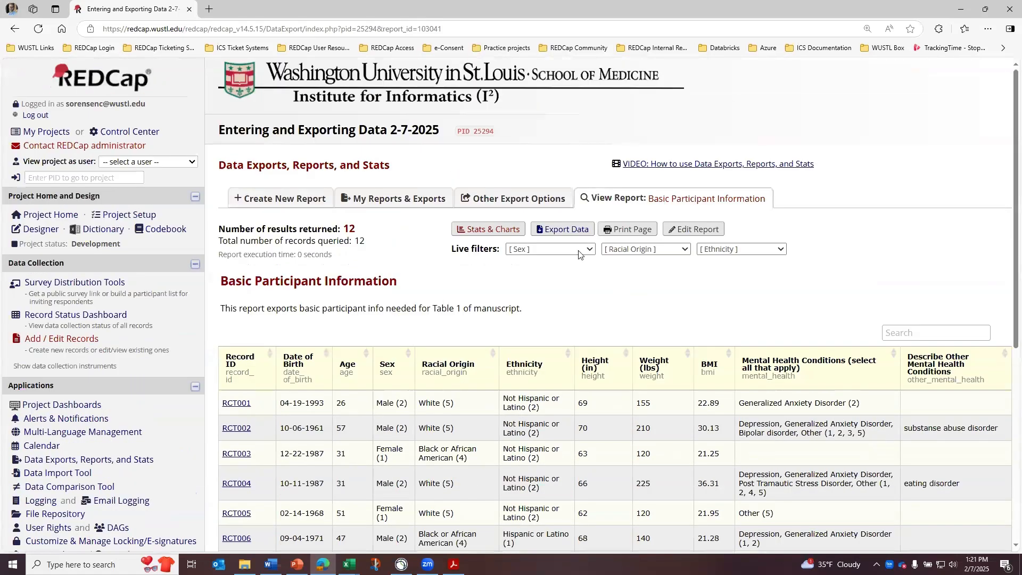
- Apply the Sex live filter to the report as Female, as Male, and finally as Female again
{"action": "left_click", "coordinate": [574, 254]}
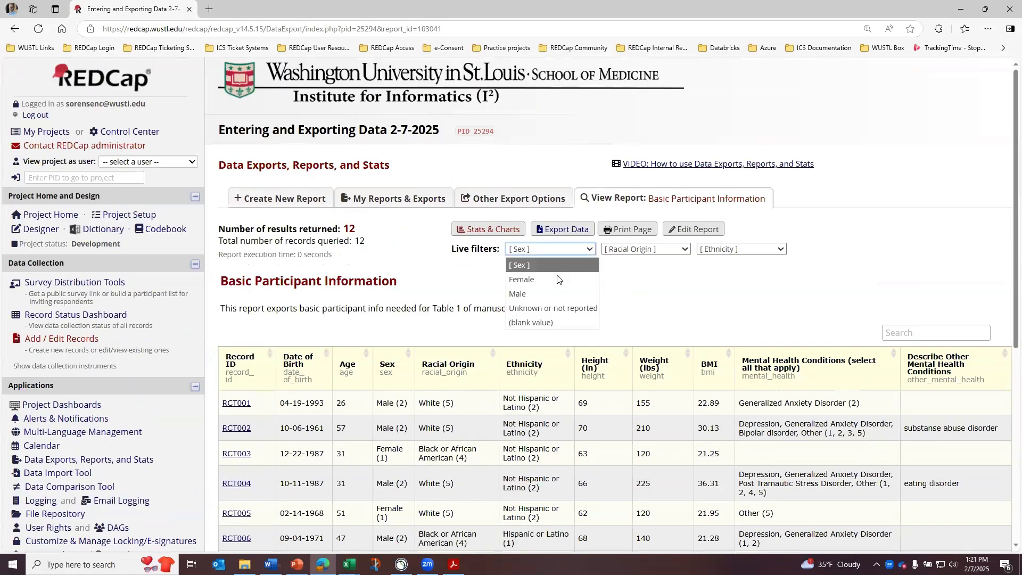
{"action": "left_click", "coordinate": [556, 275]}
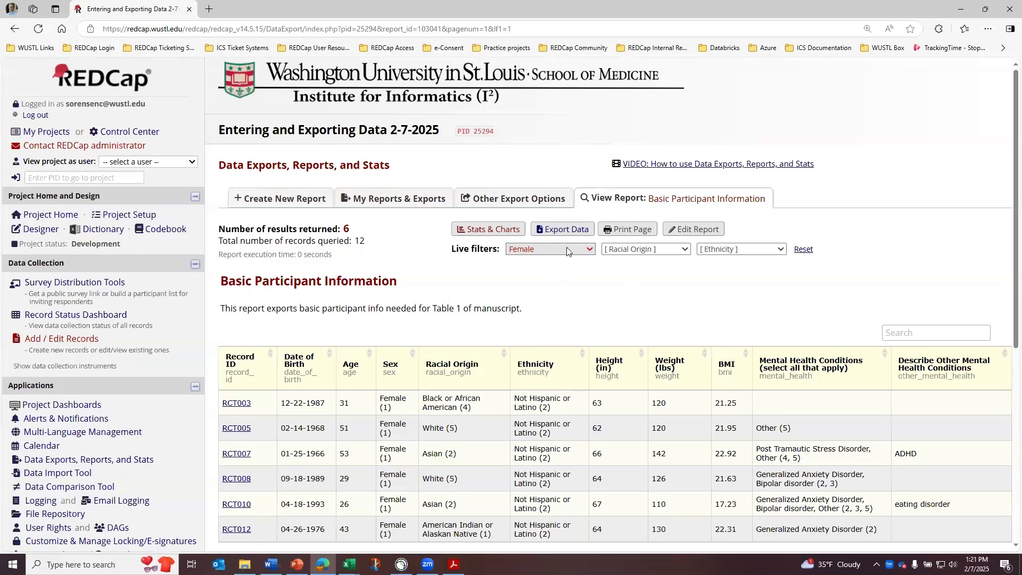
{"action": "left_click", "coordinate": [567, 249]}
{"action": "left_click", "coordinate": [559, 289]}
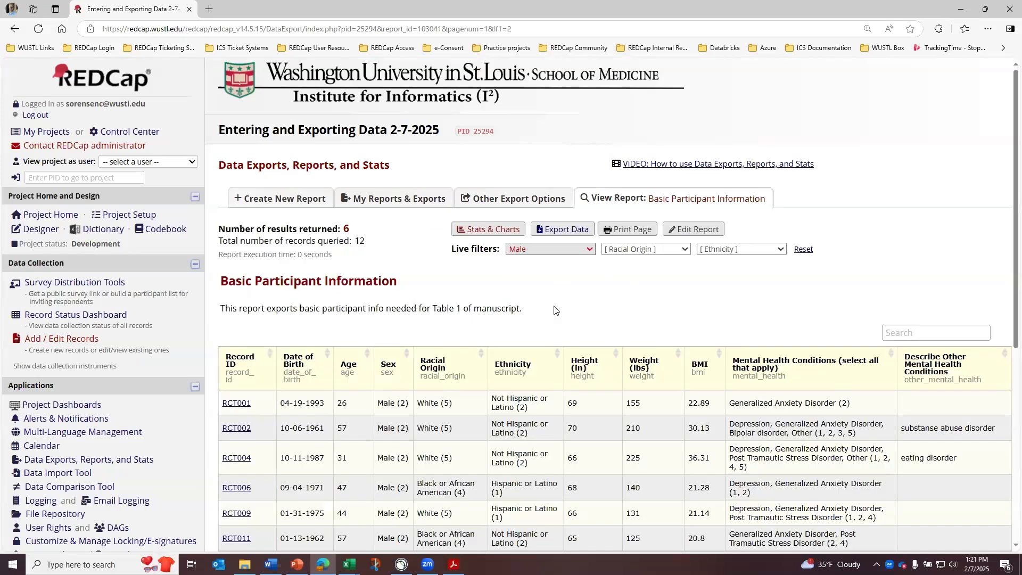
{"action": "left_click", "coordinate": [557, 248]}
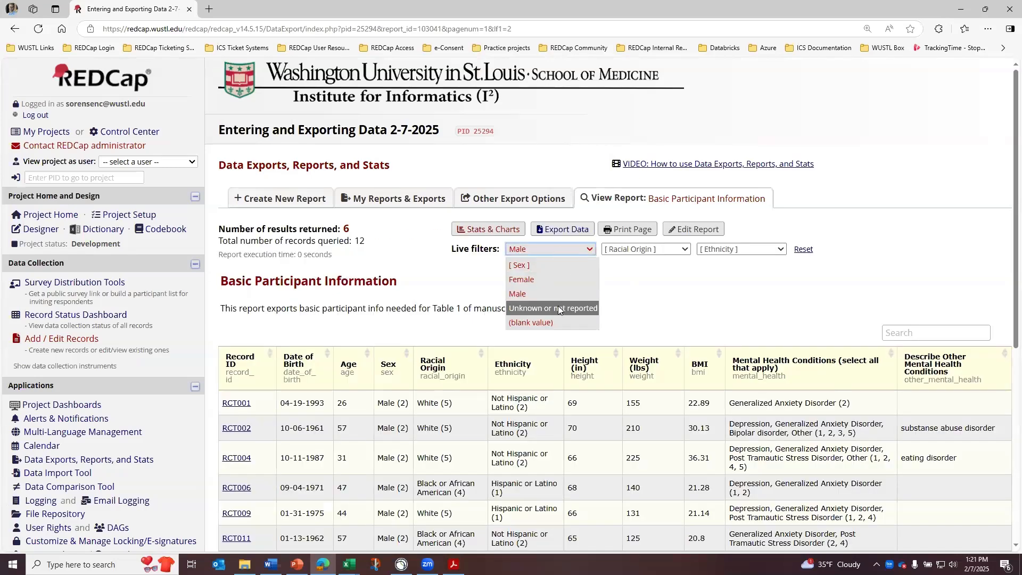
{"action": "left_click", "coordinate": [556, 282]}
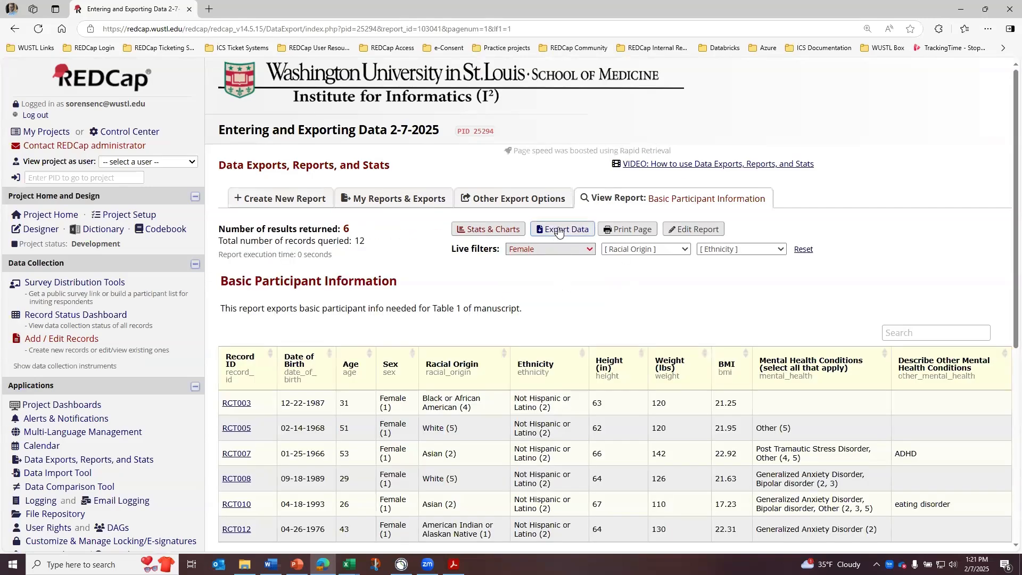
- Examine the choices of the Sex, Racial Origin and Ethnicity live filters without changing them
{"action": "left_click", "coordinate": [559, 249]}
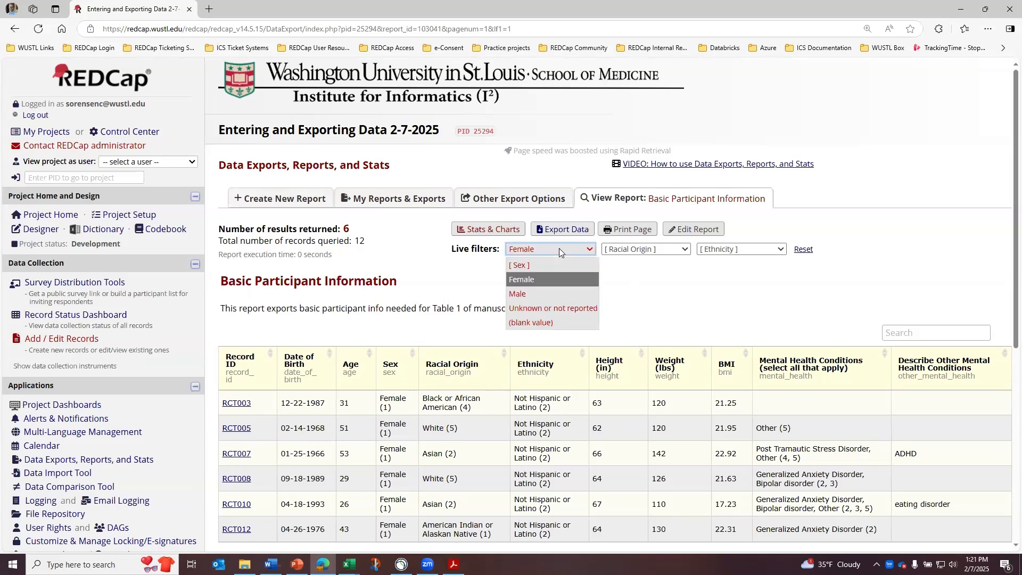
{"action": "left_click", "coordinate": [612, 249]}
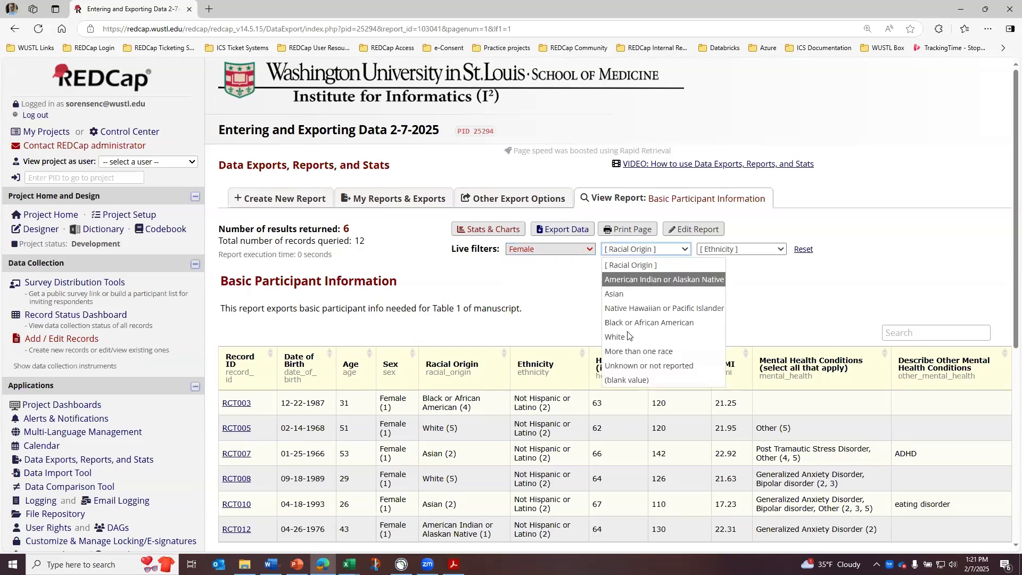
{"action": "left_click", "coordinate": [640, 248]}
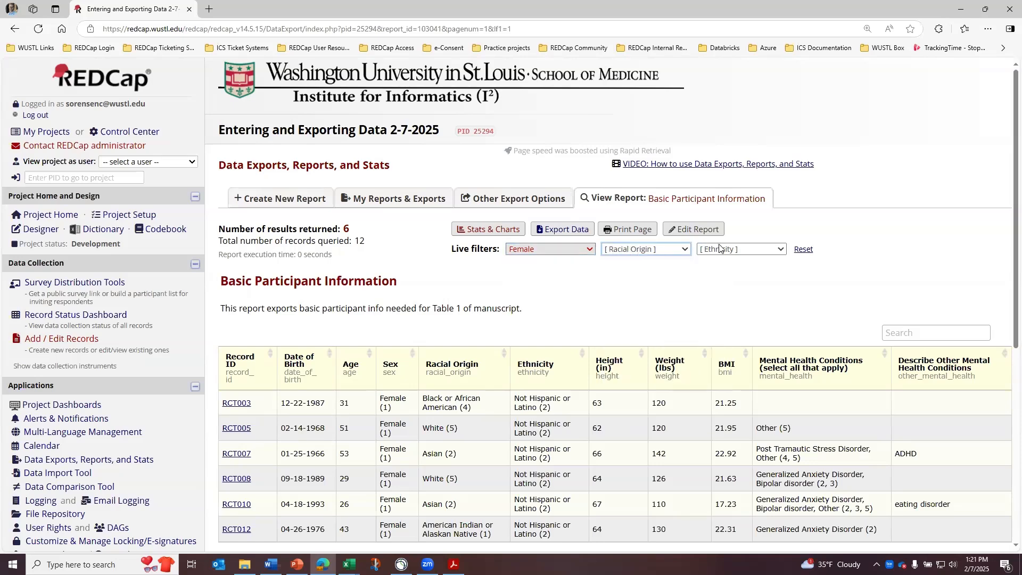
{"action": "left_click", "coordinate": [729, 252]}
{"action": "left_click", "coordinate": [729, 252]}
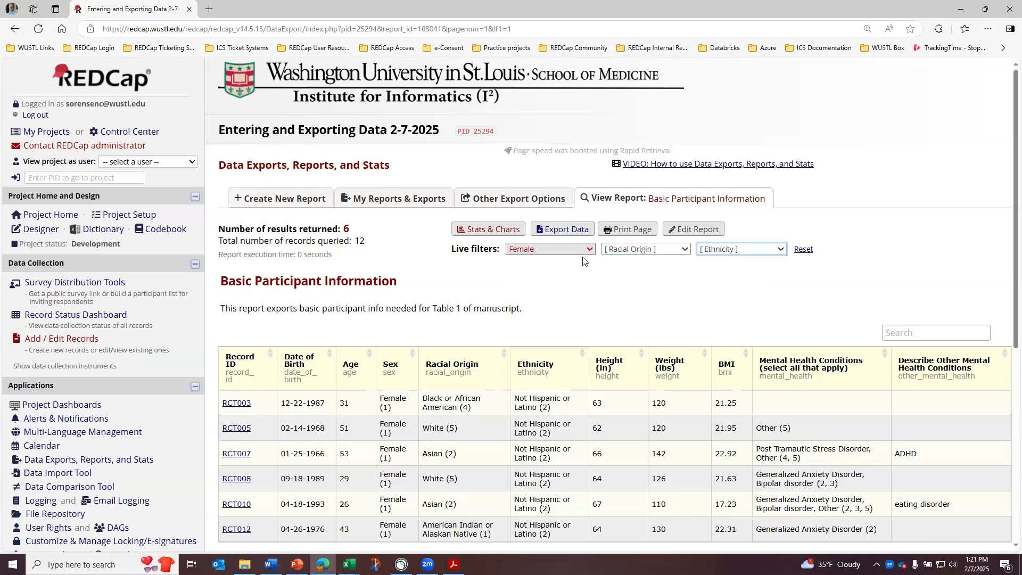
- Export the report as CSV / Microsoft Excel (raw data) with the selected live filters applied, and close the download dialog
{"action": "left_click", "coordinate": [539, 229]}
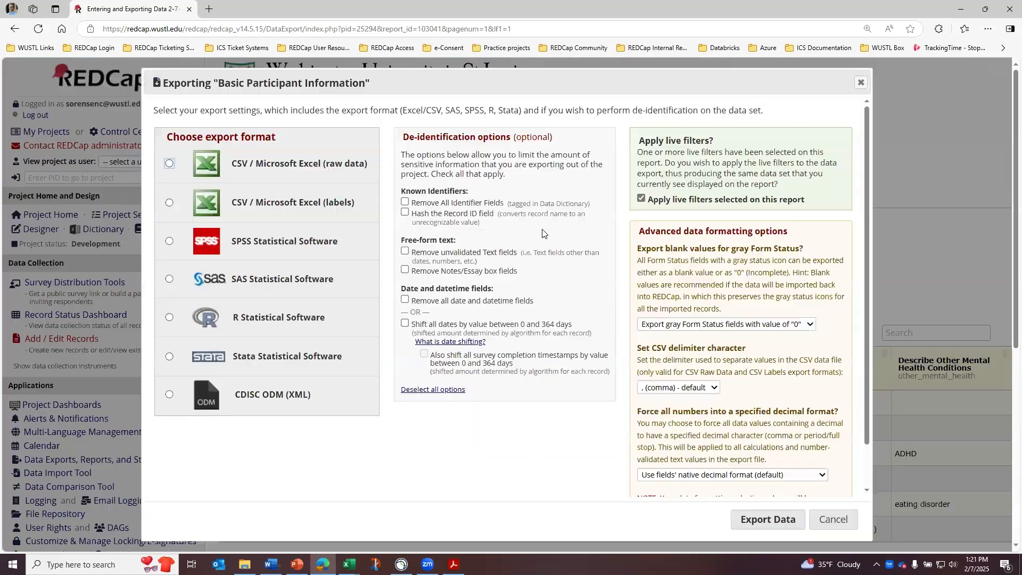
{"action": "left_click", "coordinate": [282, 170]}
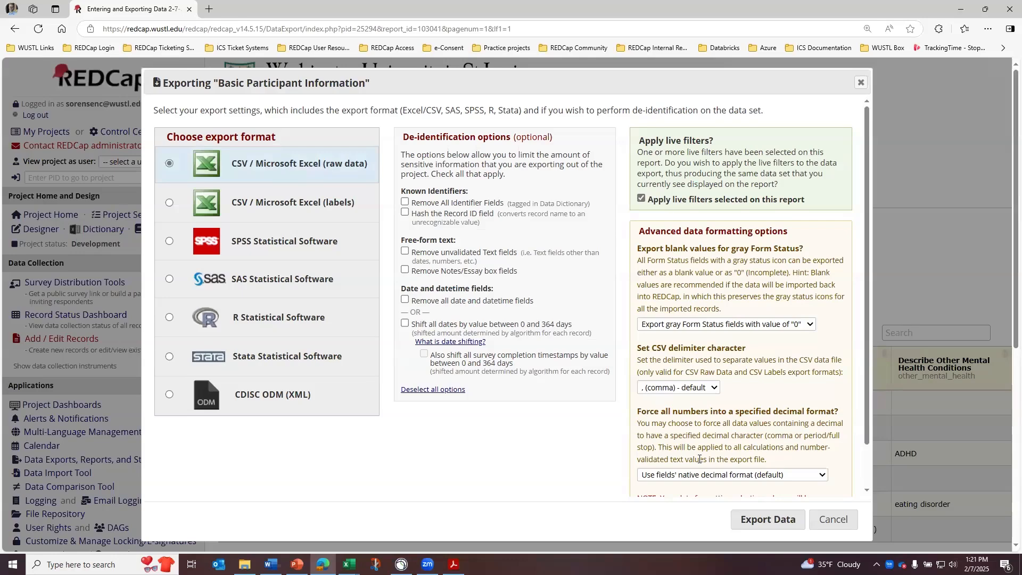
{"action": "left_click", "coordinate": [758, 519]}
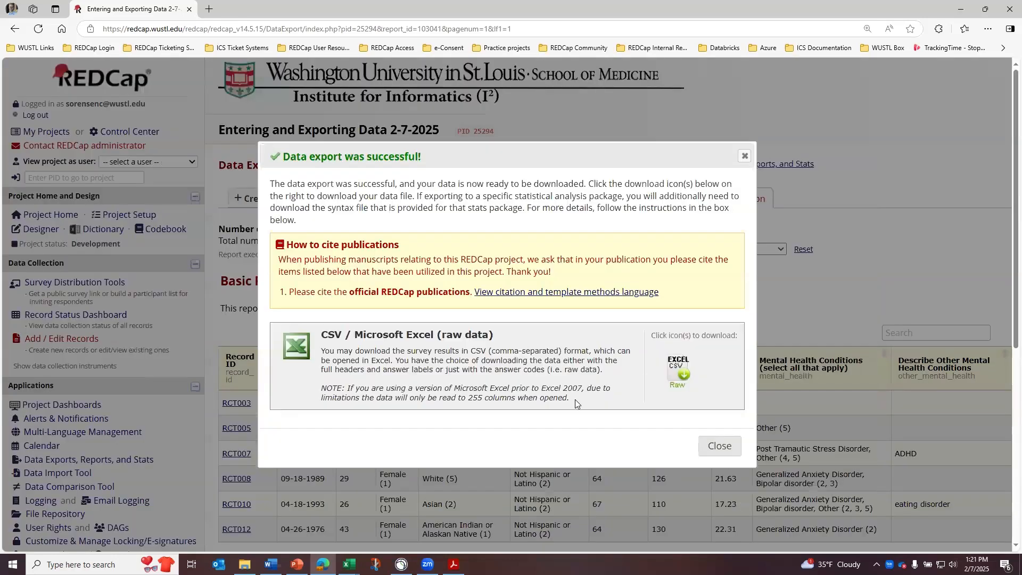
{"action": "left_click", "coordinate": [718, 446]}
- Set the Sex live filter to Male, then filter by Racial Origin as Black or African American and finally as White
{"action": "left_click", "coordinate": [559, 256]}
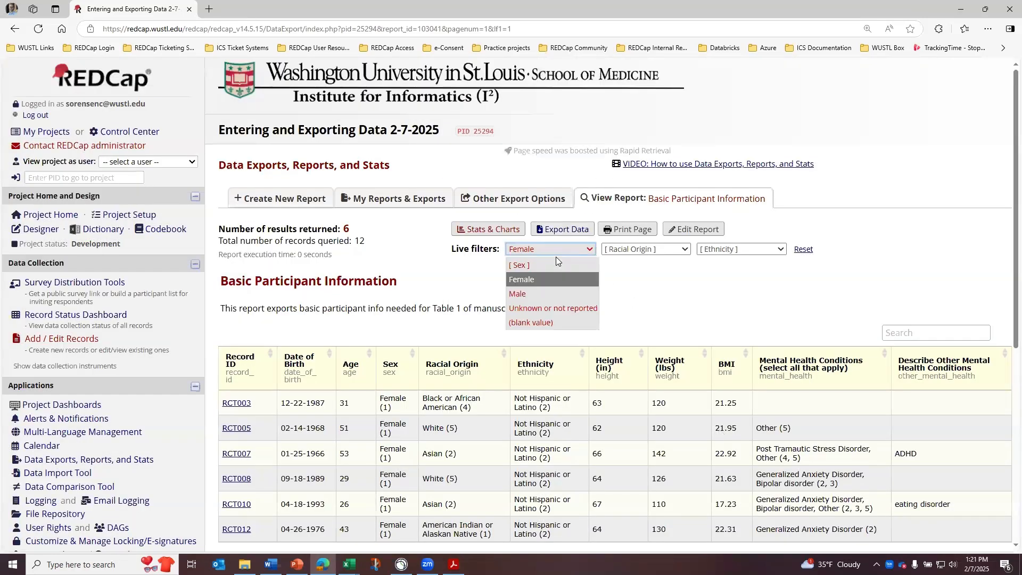
{"action": "left_click", "coordinate": [552, 292]}
{"action": "scroll", "coordinate": [580, 368], "scroll_direction": "down", "scroll_amount": 2}
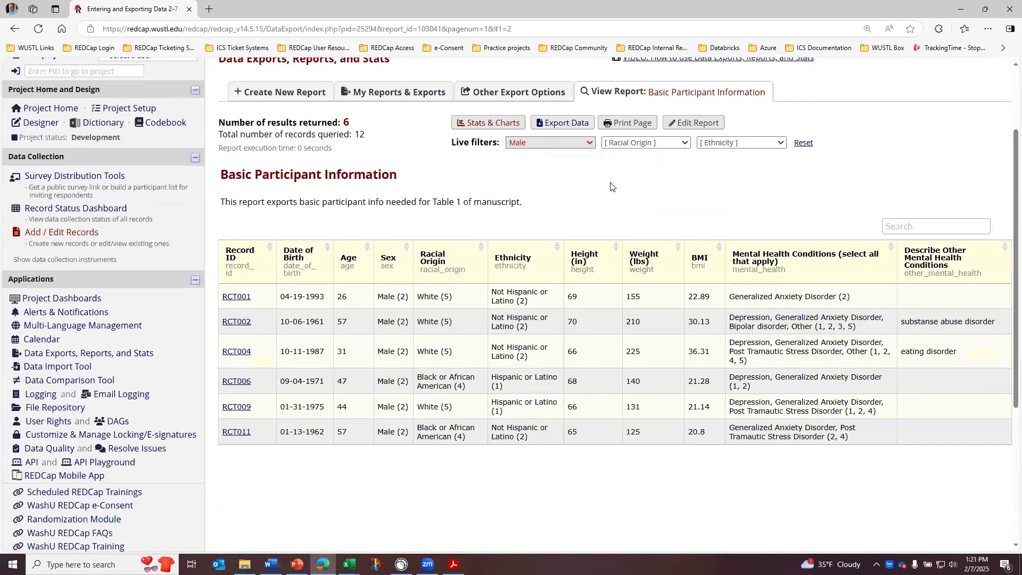
{"action": "left_click", "coordinate": [646, 144]}
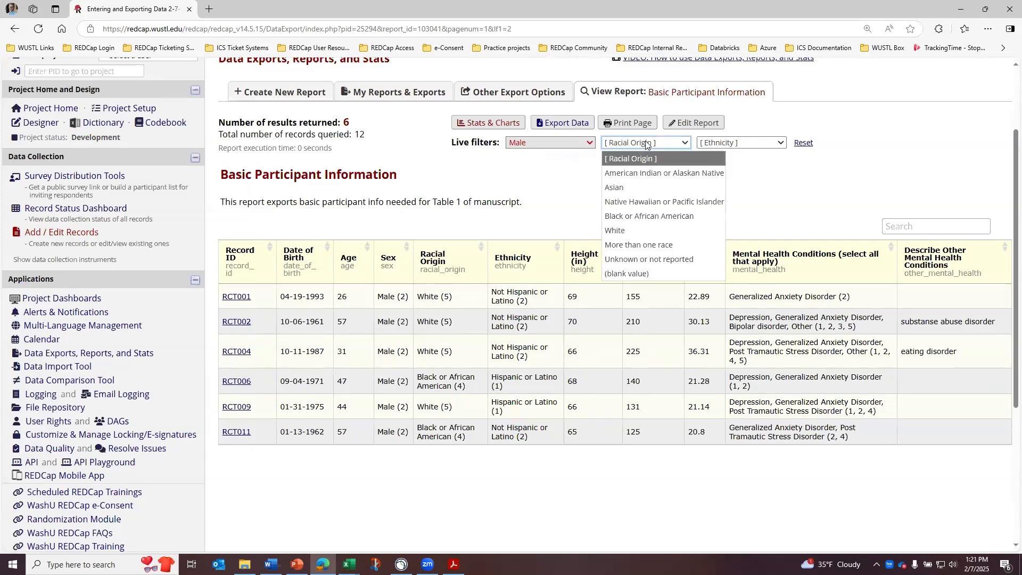
{"action": "left_click", "coordinate": [634, 214]}
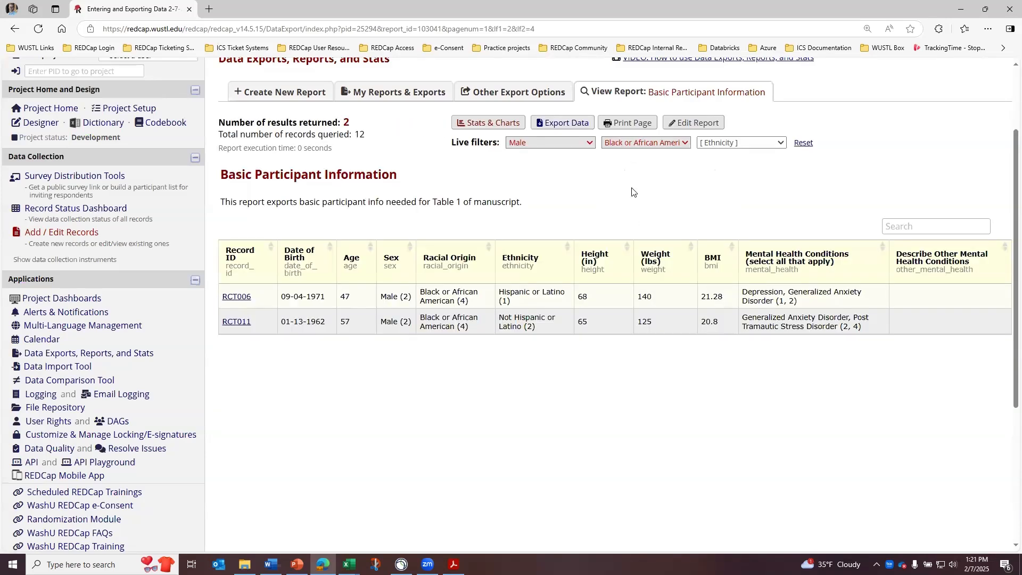
{"action": "left_click", "coordinate": [630, 143]}
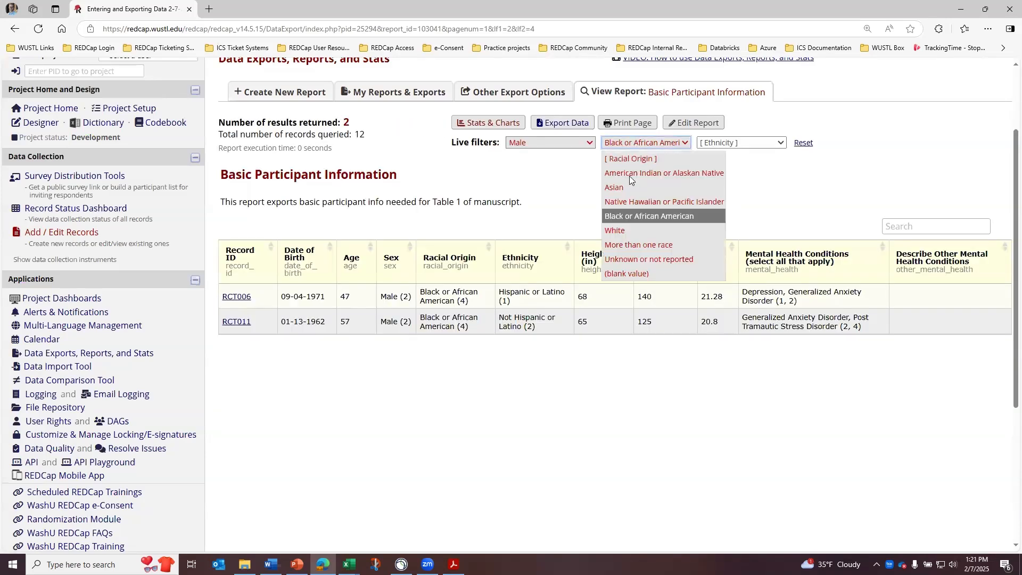
{"action": "left_click", "coordinate": [626, 234]}
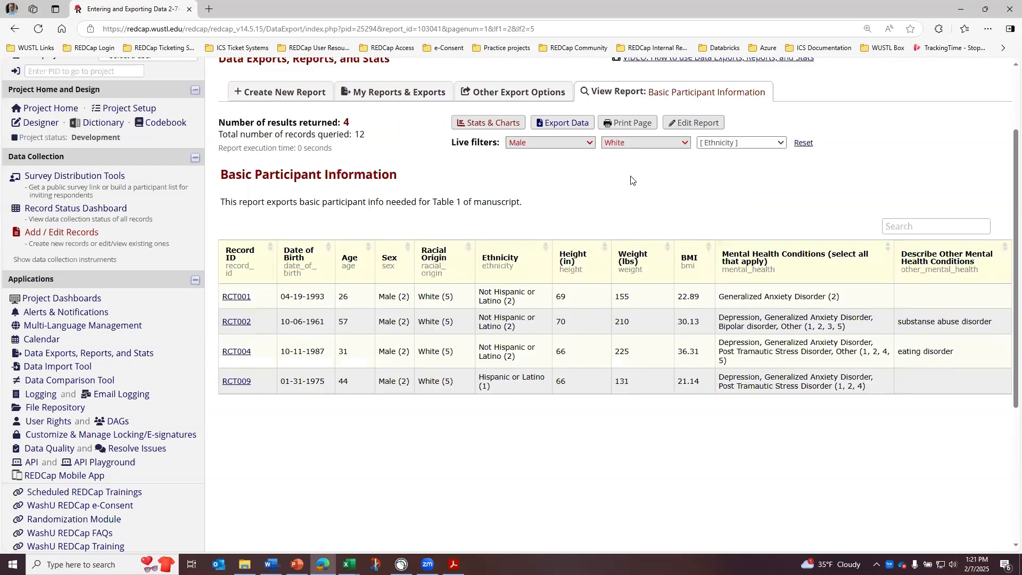
- Clear the Racial Origin and Sex live filters
{"action": "left_click", "coordinate": [646, 144]}
{"action": "left_click", "coordinate": [645, 157]}
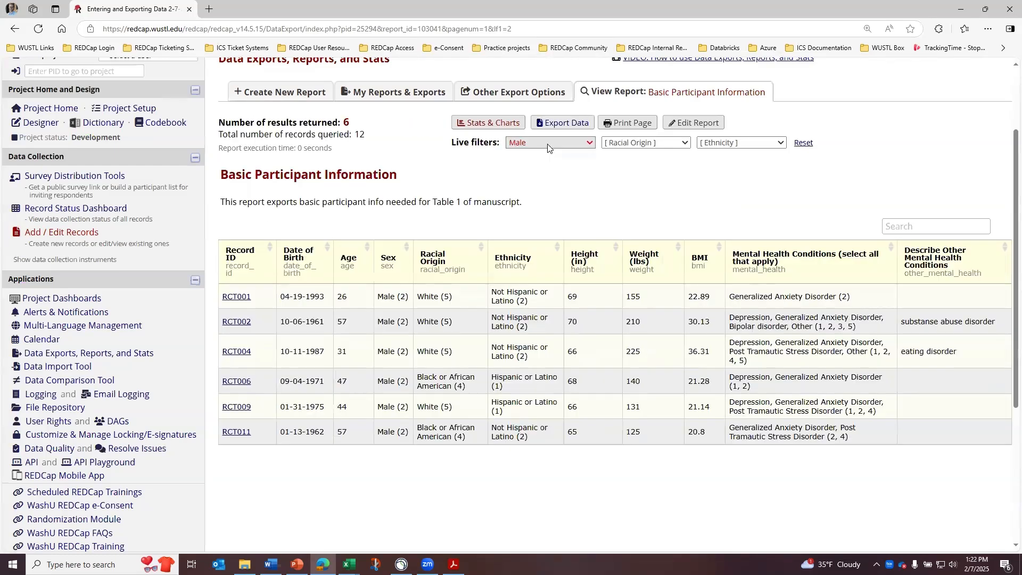
{"action": "left_click", "coordinate": [548, 145]}
{"action": "left_click", "coordinate": [548, 157]}
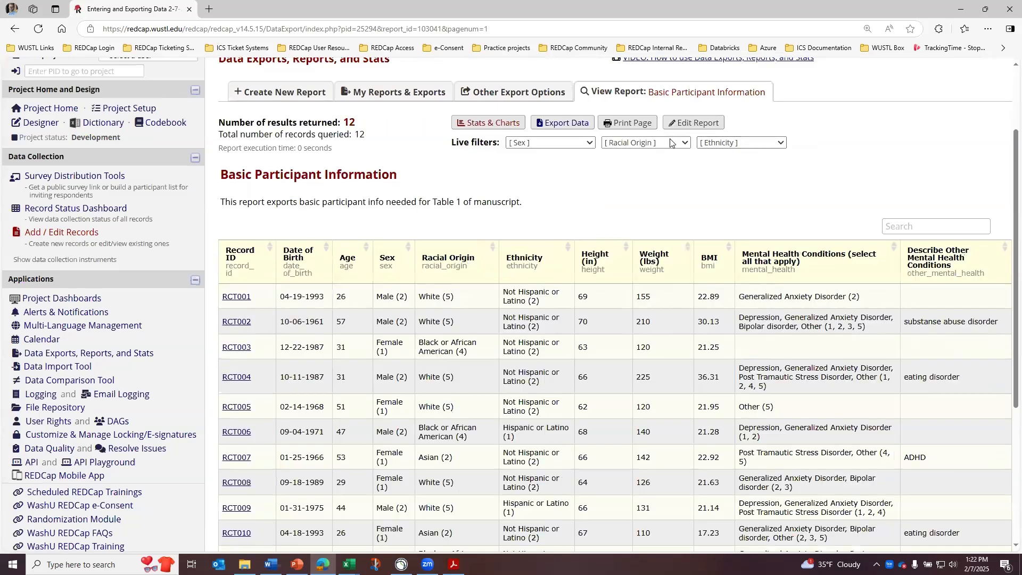
- Apply the Ethnicity live filter as Hispanic or Latino, then clear it and review the full list of records
{"action": "left_click", "coordinate": [717, 144]}
{"action": "left_click", "coordinate": [720, 172]}
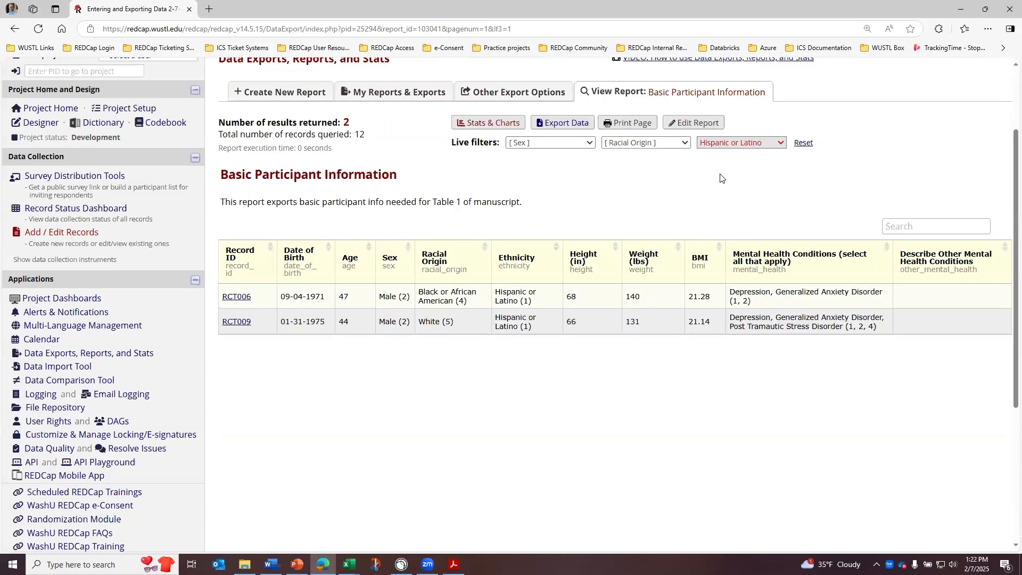
{"action": "left_click", "coordinate": [717, 145]}
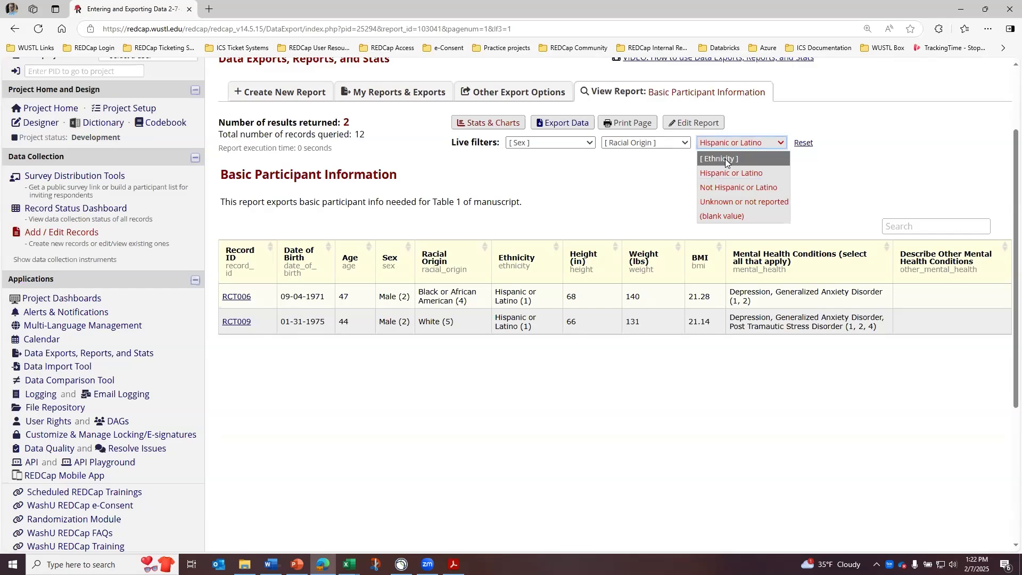
{"action": "left_click", "coordinate": [727, 162]}
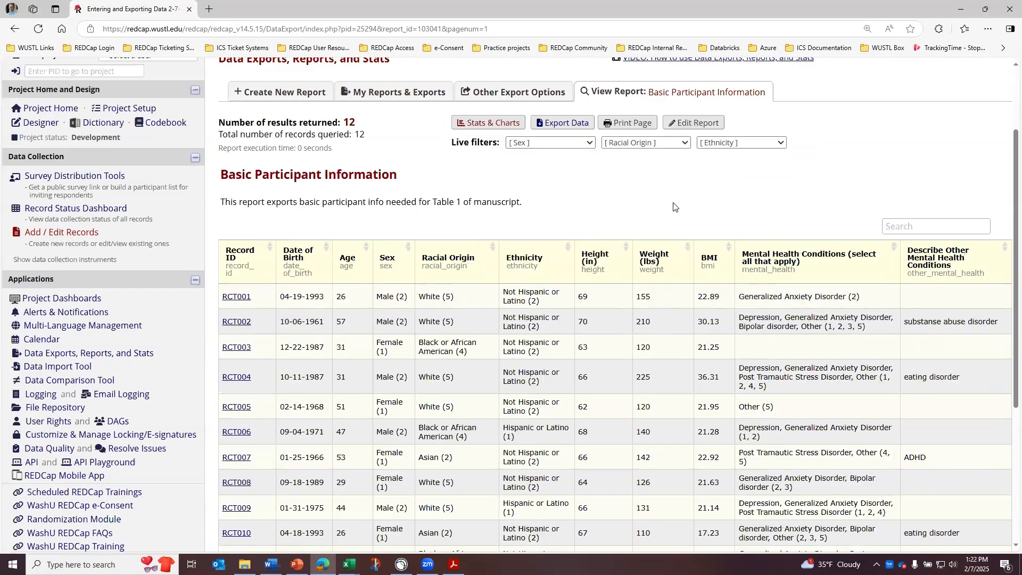
{"action": "scroll", "coordinate": [673, 209], "scroll_direction": "down", "scroll_amount": 2}
{"action": "scroll", "coordinate": [673, 209], "scroll_direction": "down", "scroll_amount": 2}
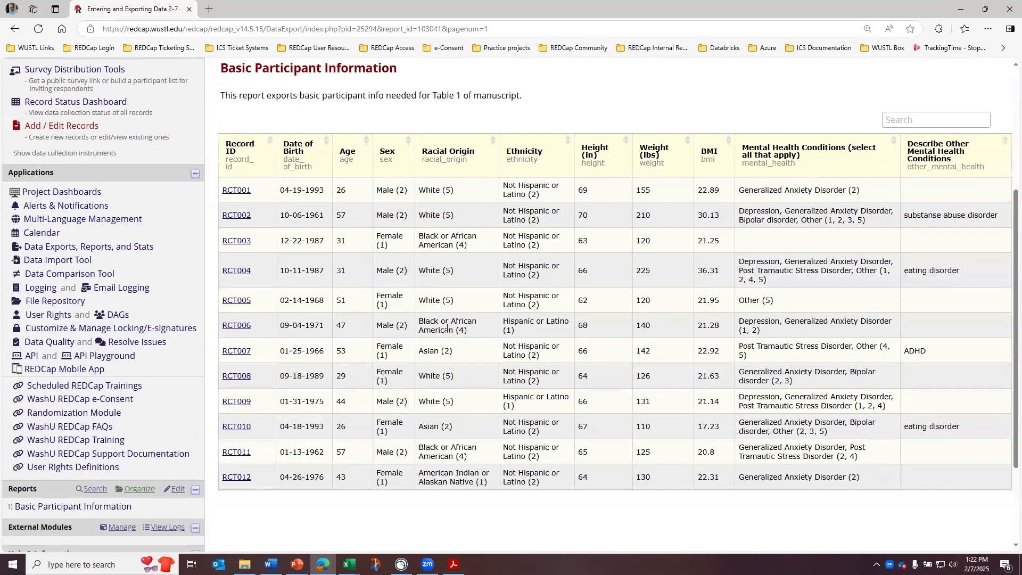
{"action": "scroll", "coordinate": [448, 328], "scroll_direction": "up", "scroll_amount": 6}
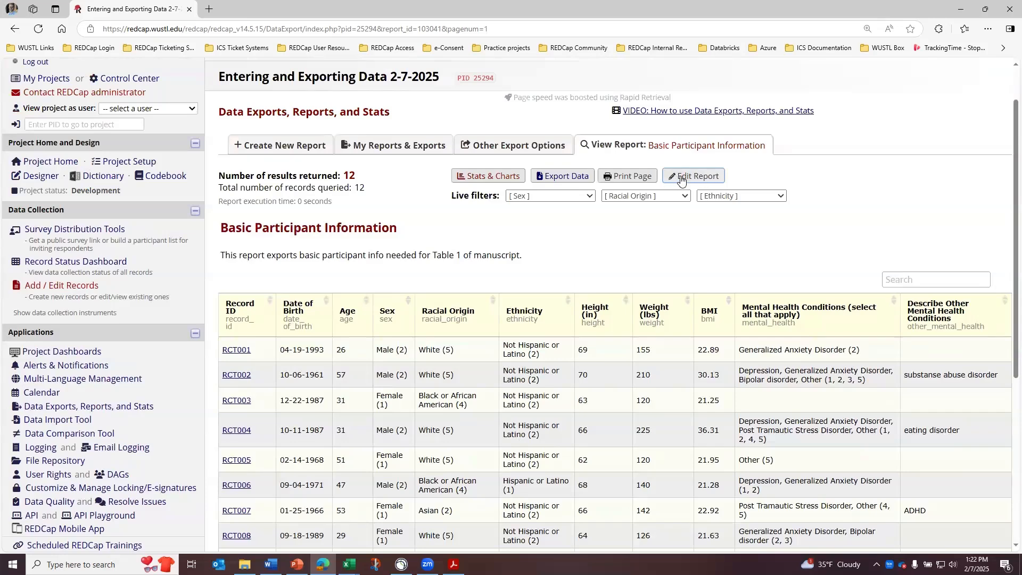
- Open the Basic Participant Information report for editing and add sex as the second sort field after record_id
{"action": "left_click", "coordinate": [590, 196]}
{"action": "left_click", "coordinate": [585, 197]}
{"action": "left_click", "coordinate": [676, 177]}
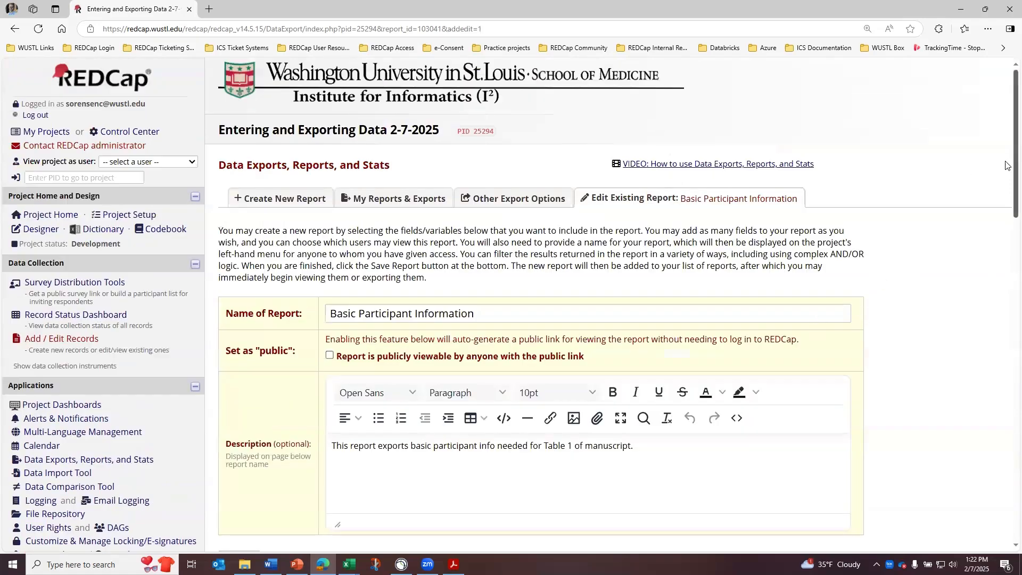
{"action": "scroll", "coordinate": [1006, 165], "scroll_direction": "down", "scroll_amount": 20}
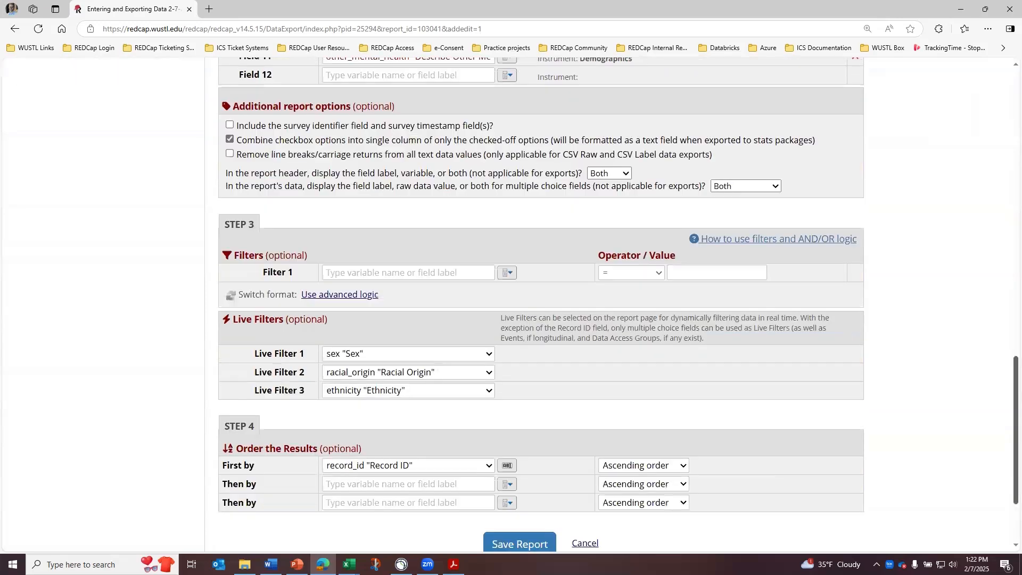
{"action": "scroll", "coordinate": [907, 490], "scroll_direction": "down", "scroll_amount": 2}
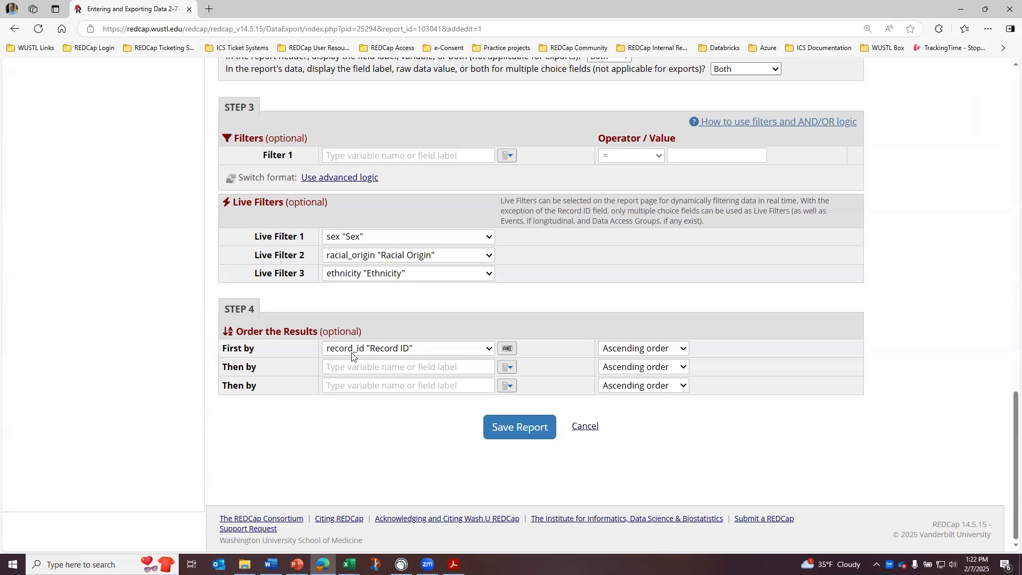
{"action": "left_click", "coordinate": [505, 368]}
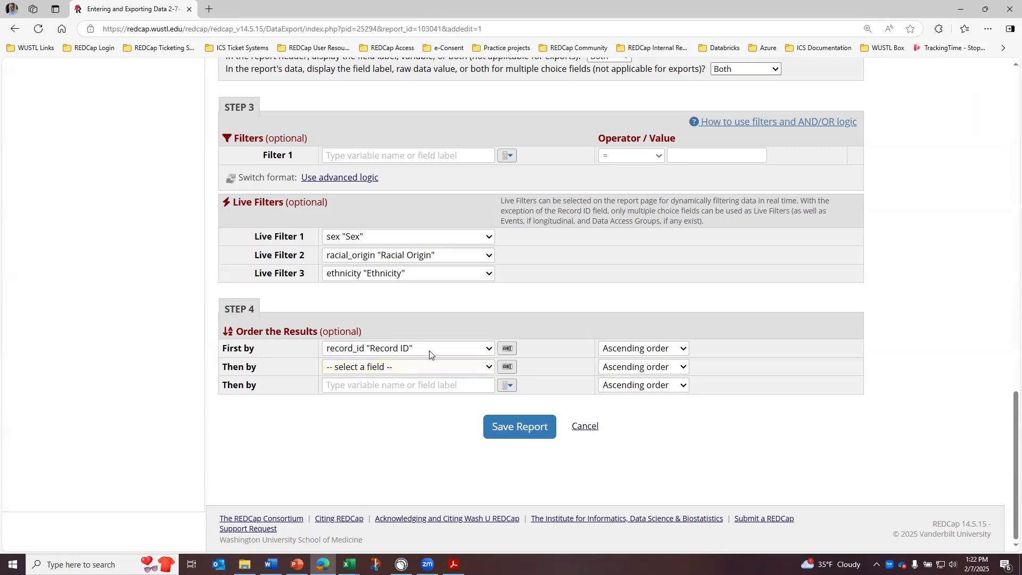
{"action": "left_click", "coordinate": [457, 374]}
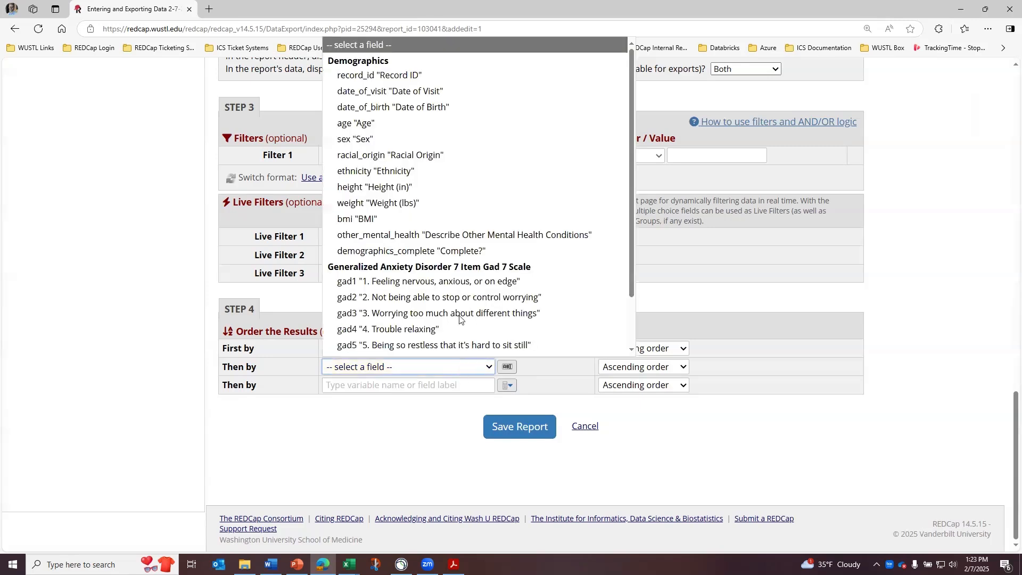
{"action": "scroll", "coordinate": [459, 319], "scroll_direction": "down", "scroll_amount": 1}
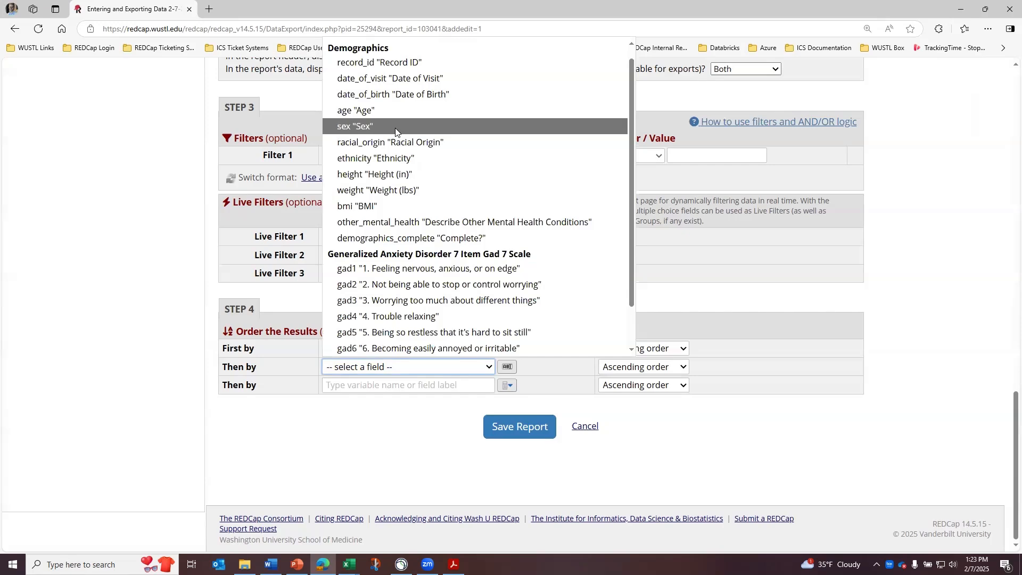
{"action": "left_click", "coordinate": [395, 128]}
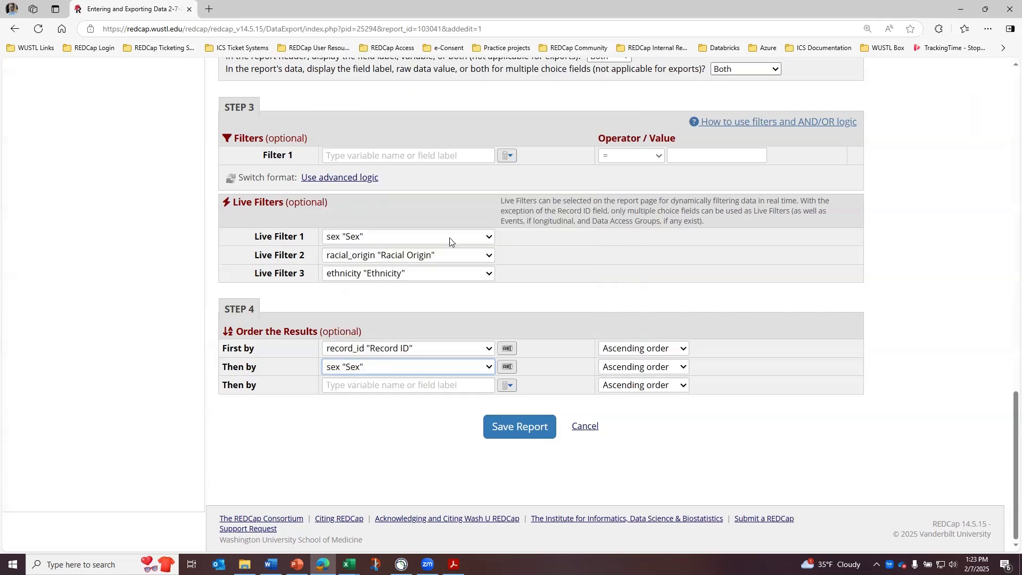
- Save the report with the record_id and sex ordering and view its records
{"action": "left_click", "coordinate": [524, 428]}
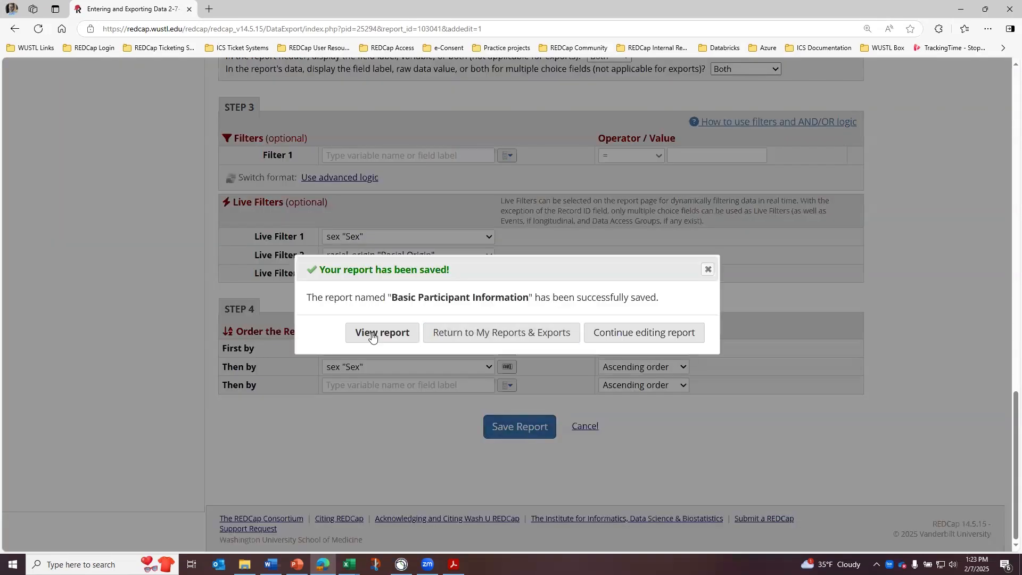
{"action": "left_click", "coordinate": [374, 338]}
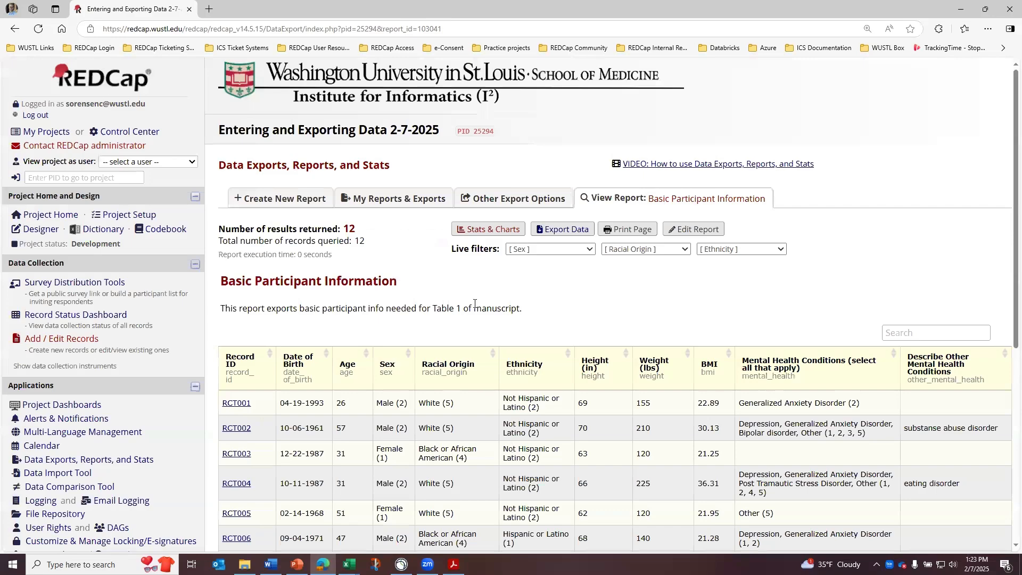
{"action": "scroll", "coordinate": [475, 303], "scroll_direction": "down", "scroll_amount": 5}
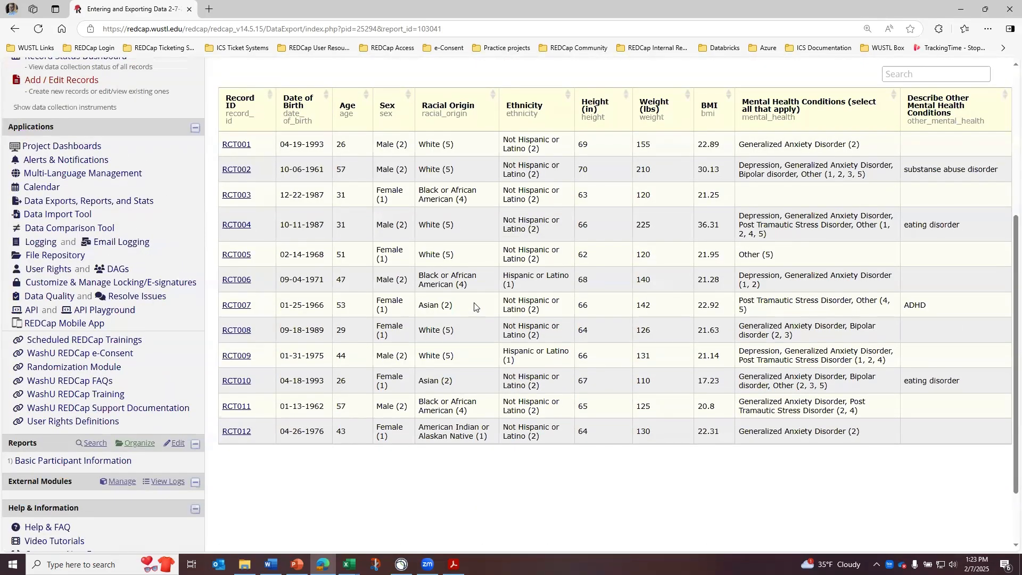
{"action": "scroll", "coordinate": [474, 306], "scroll_direction": "up", "scroll_amount": 4}
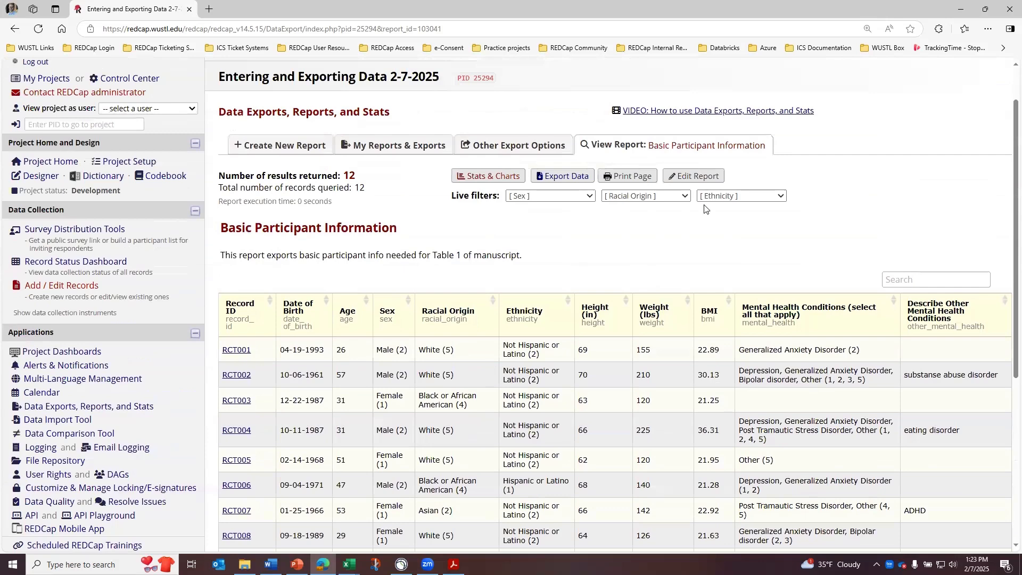
- Edit the report again and order its results first by sex and then by racial_origin
{"action": "left_click", "coordinate": [692, 176]}
{"action": "scroll", "coordinate": [446, 415], "scroll_direction": "down", "scroll_amount": 6}
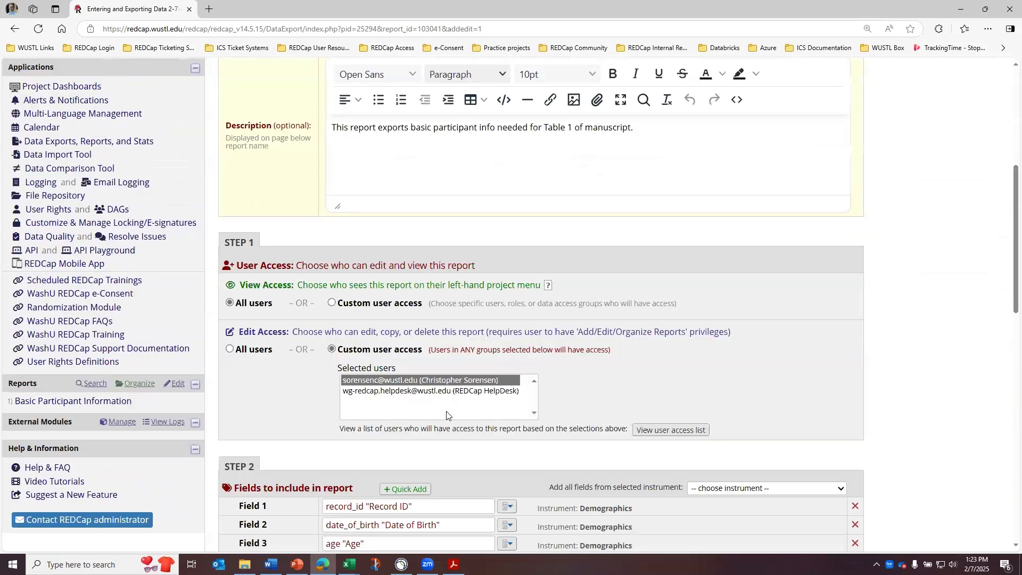
{"action": "scroll", "coordinate": [446, 415], "scroll_direction": "down", "scroll_amount": 14}
{"action": "left_click", "coordinate": [458, 349]}
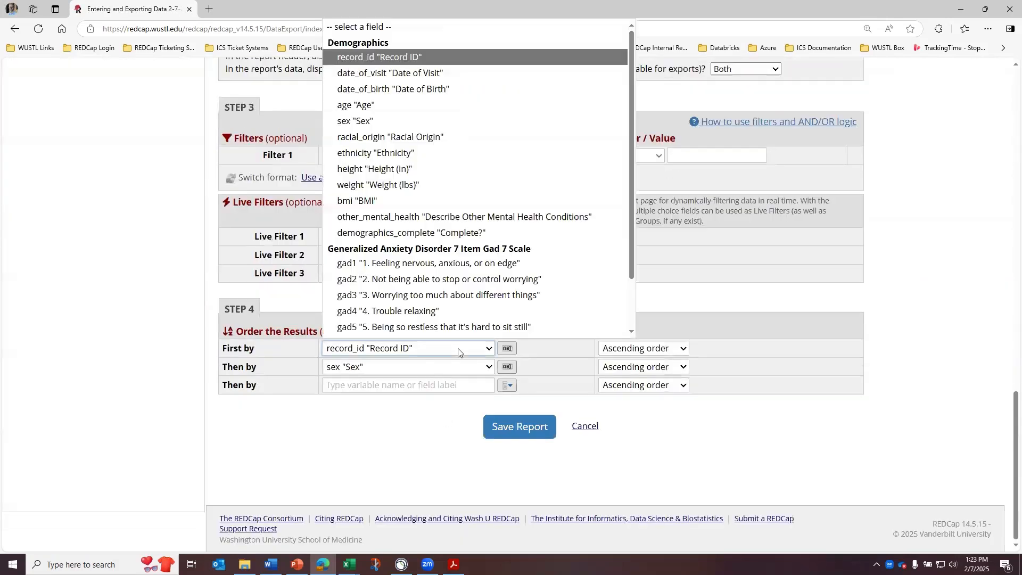
{"action": "left_click", "coordinate": [378, 121]}
{"action": "left_click", "coordinate": [485, 366]}
{"action": "scroll", "coordinate": [381, 160], "scroll_direction": "down", "scroll_amount": 1}
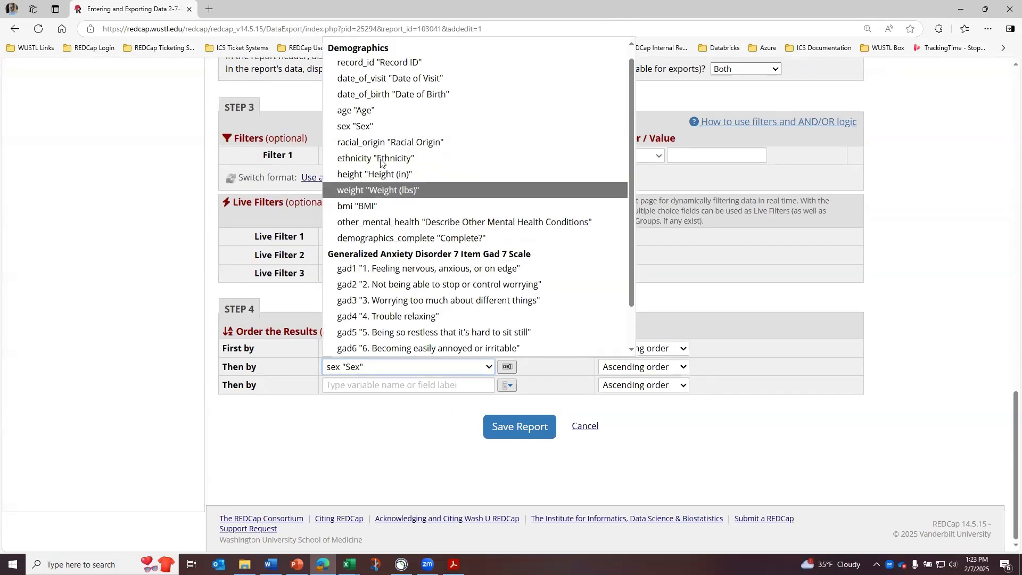
{"action": "left_click", "coordinate": [383, 141]}
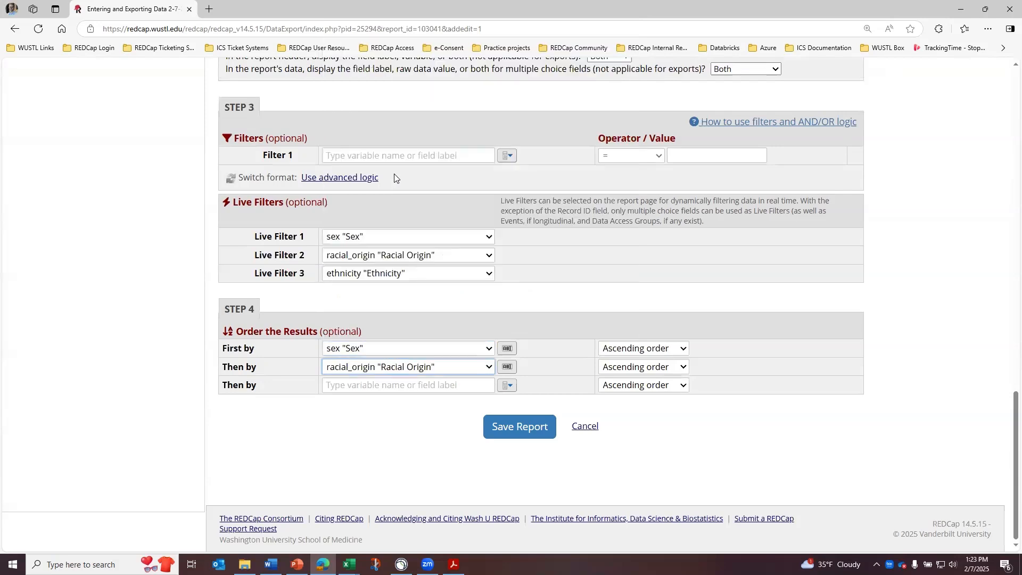
- Save the report ordered by sex and racial_origin, and view the sorted records
{"action": "left_click", "coordinate": [516, 428]}
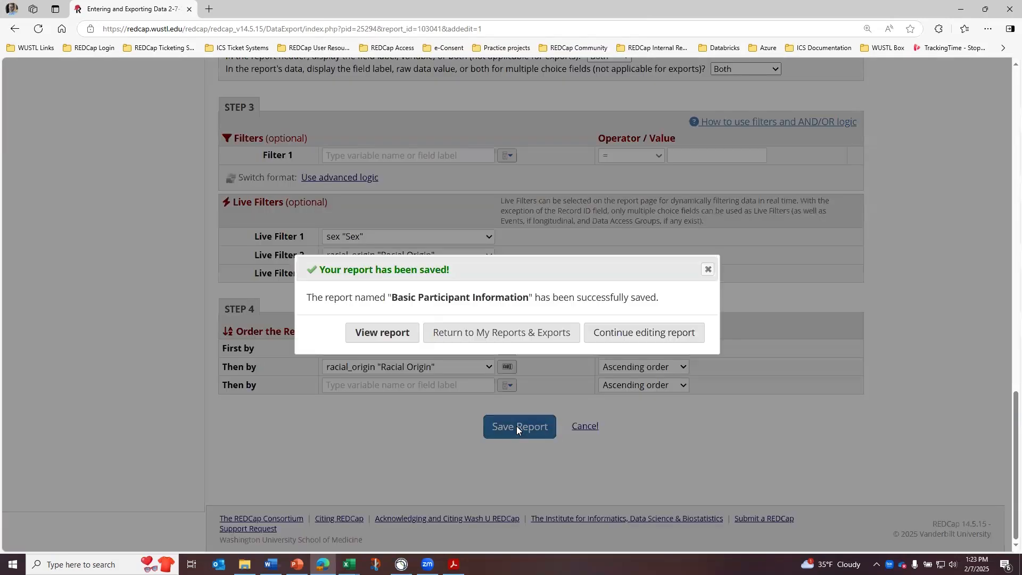
{"action": "left_click", "coordinate": [364, 332]}
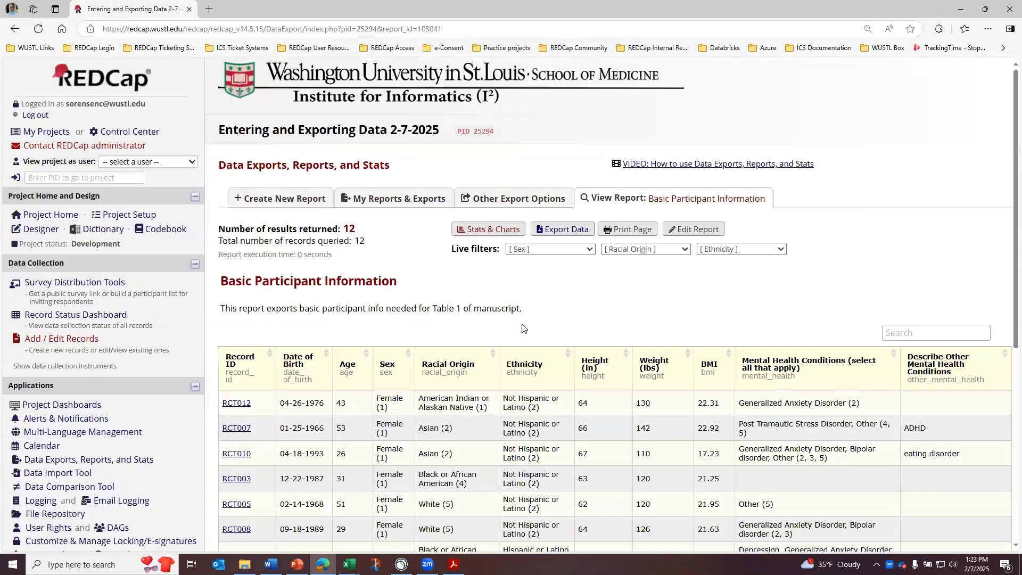
{"action": "scroll", "coordinate": [511, 339], "scroll_direction": "down", "scroll_amount": 3}
{"action": "scroll", "coordinate": [511, 339], "scroll_direction": "down", "scroll_amount": 2}
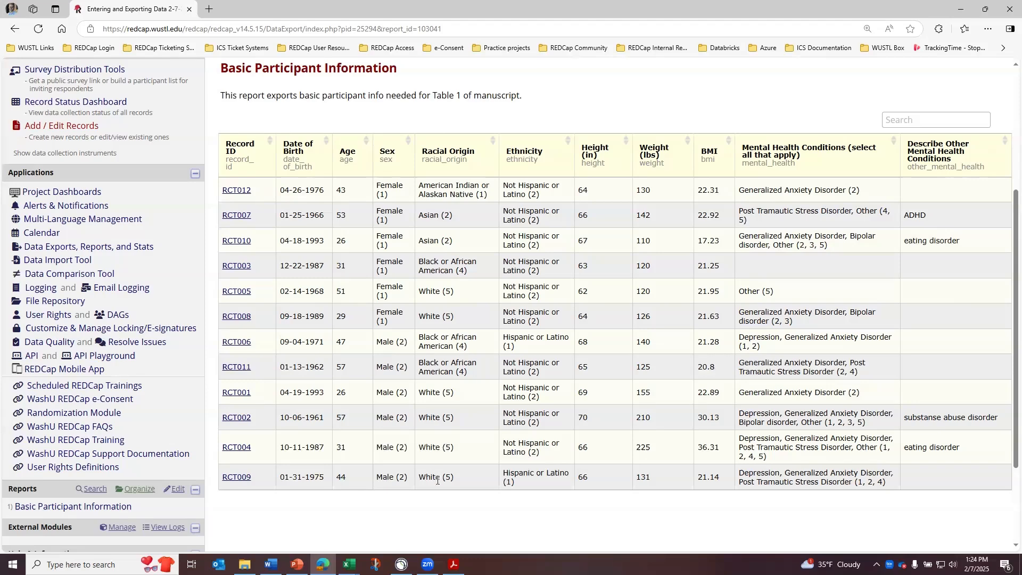
- Sort the displayed report table by Racial Origin, by Height, by Record ID in descending order, and finally by Sex in ascending order
{"action": "left_click", "coordinate": [491, 143]}
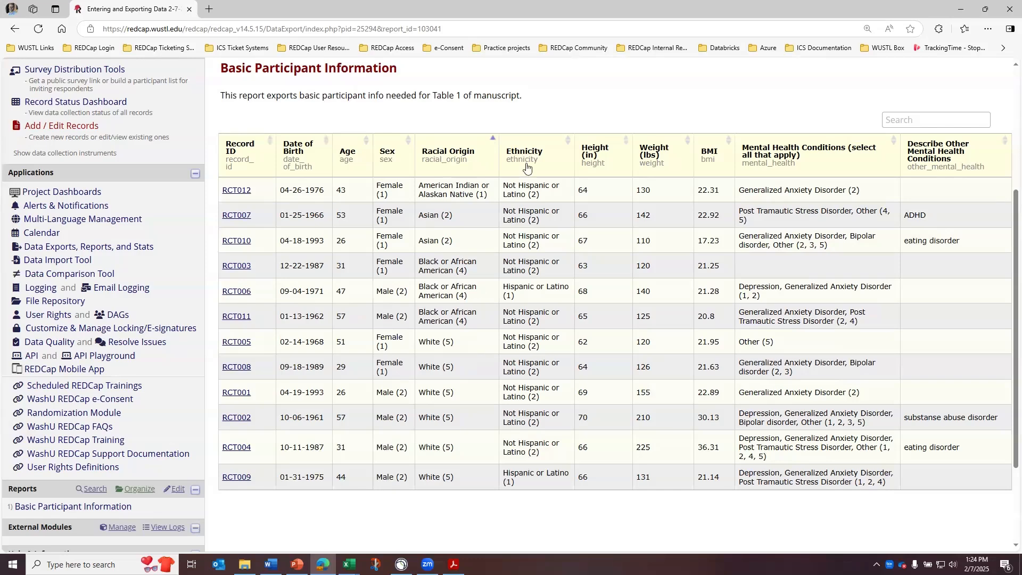
{"action": "left_click", "coordinate": [620, 153]}
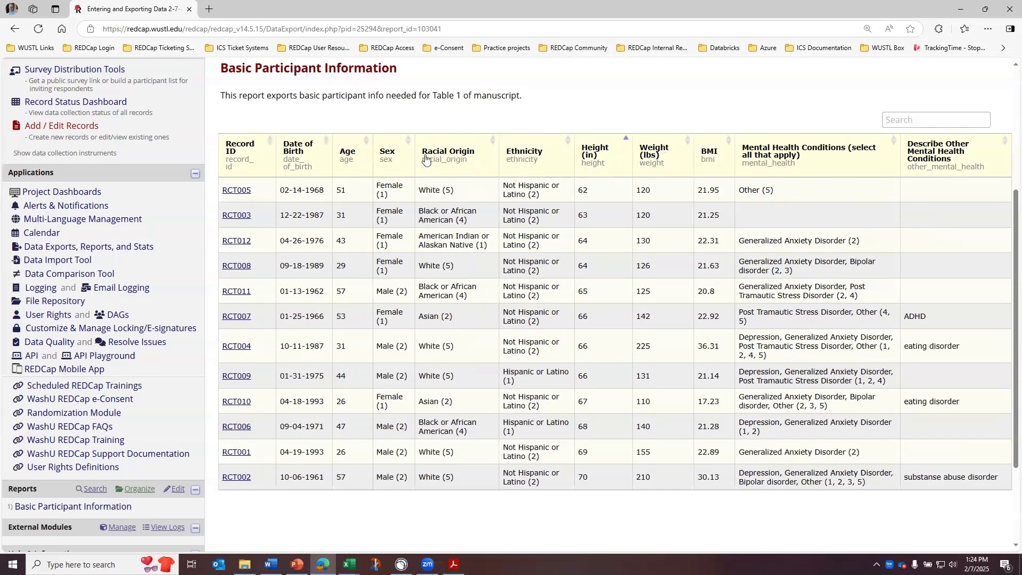
{"action": "left_click", "coordinate": [270, 147]}
{"action": "left_click", "coordinate": [270, 147]}
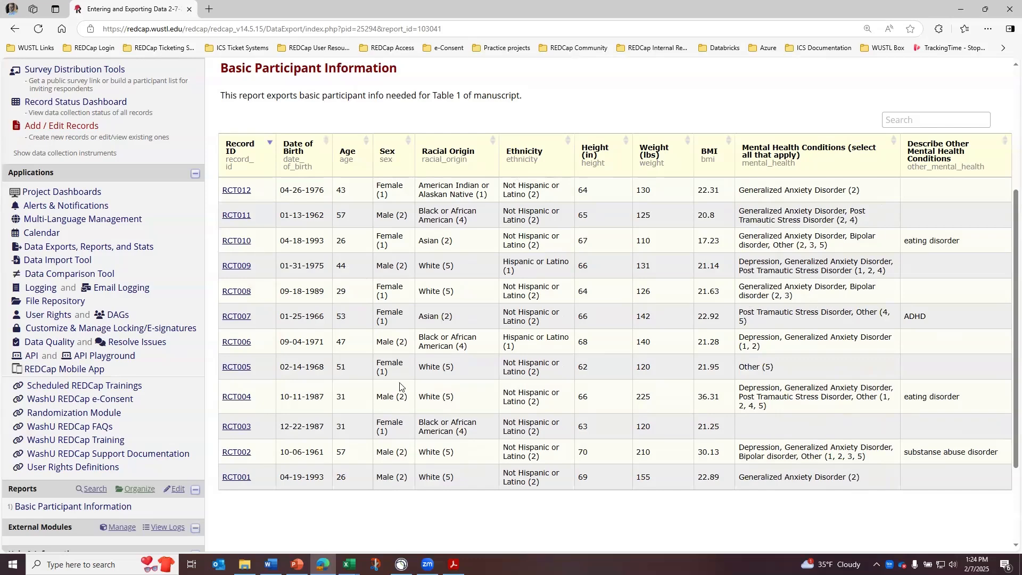
{"action": "left_click", "coordinate": [407, 145]}
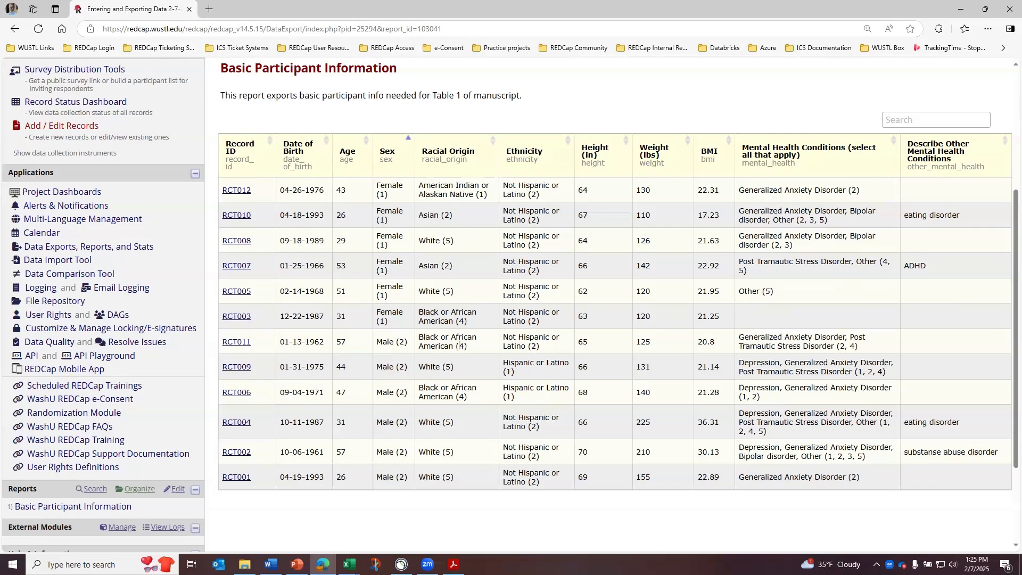
- Edit the Basic Participant Information report and order its results first by racial_origin and then by age, both ascending
{"action": "scroll", "coordinate": [440, 495], "scroll_direction": "up", "scroll_amount": 4}
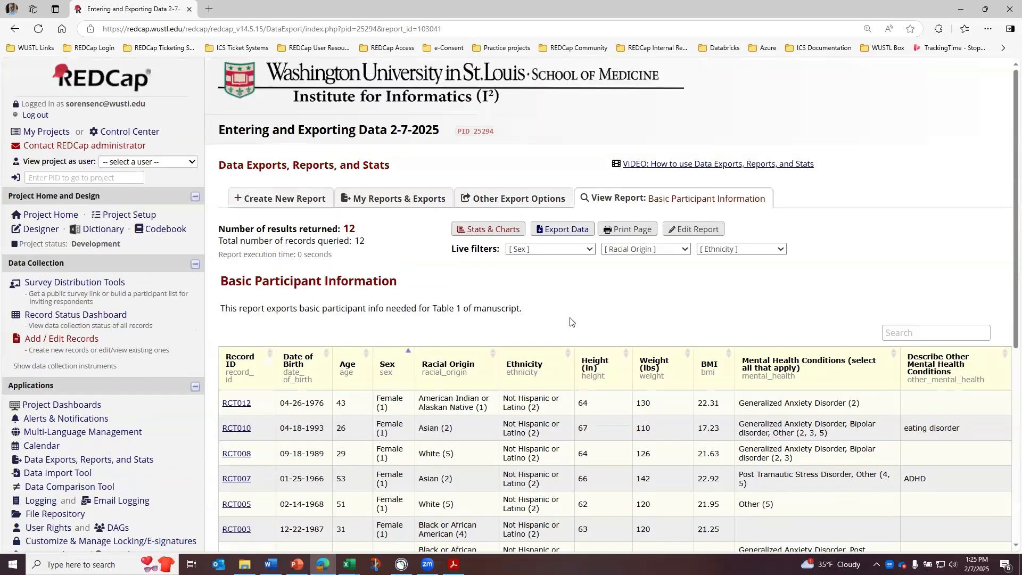
{"action": "left_click", "coordinate": [706, 234]}
{"action": "scroll", "coordinate": [606, 341], "scroll_direction": "down", "scroll_amount": 10}
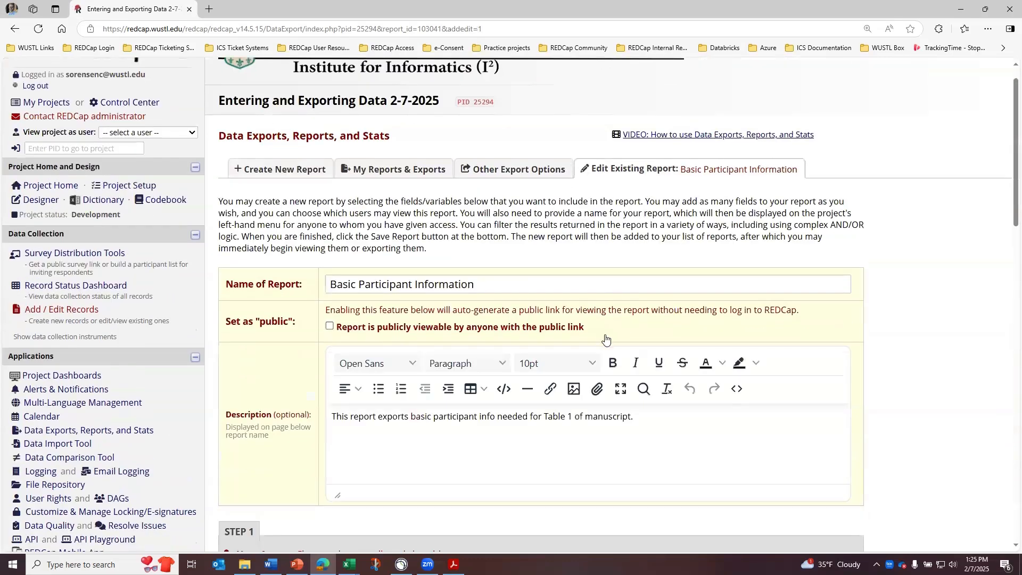
{"action": "scroll", "coordinate": [604, 342], "scroll_direction": "down", "scroll_amount": 5}
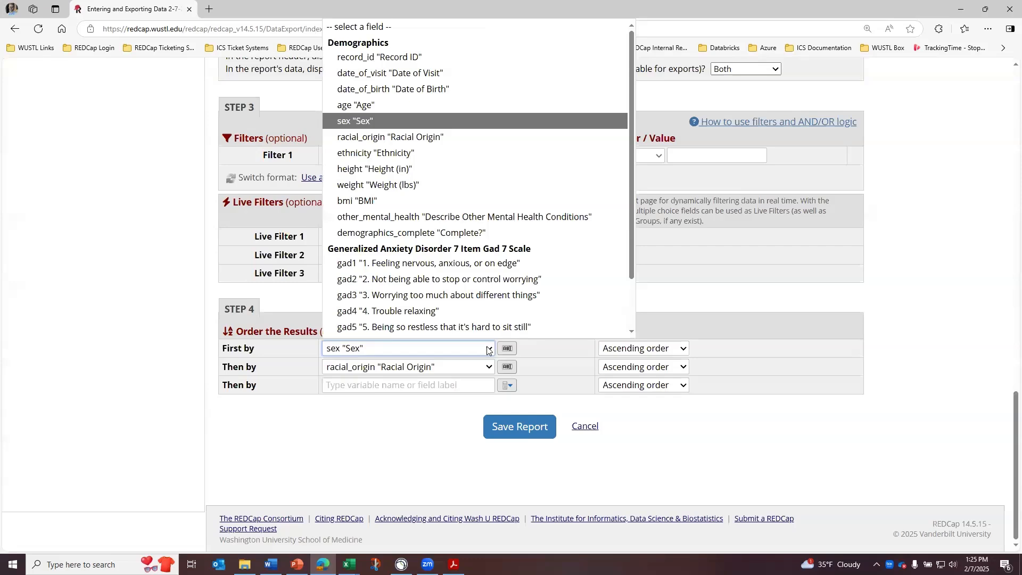
{"action": "scroll", "coordinate": [416, 156], "scroll_direction": "down", "scroll_amount": 1}
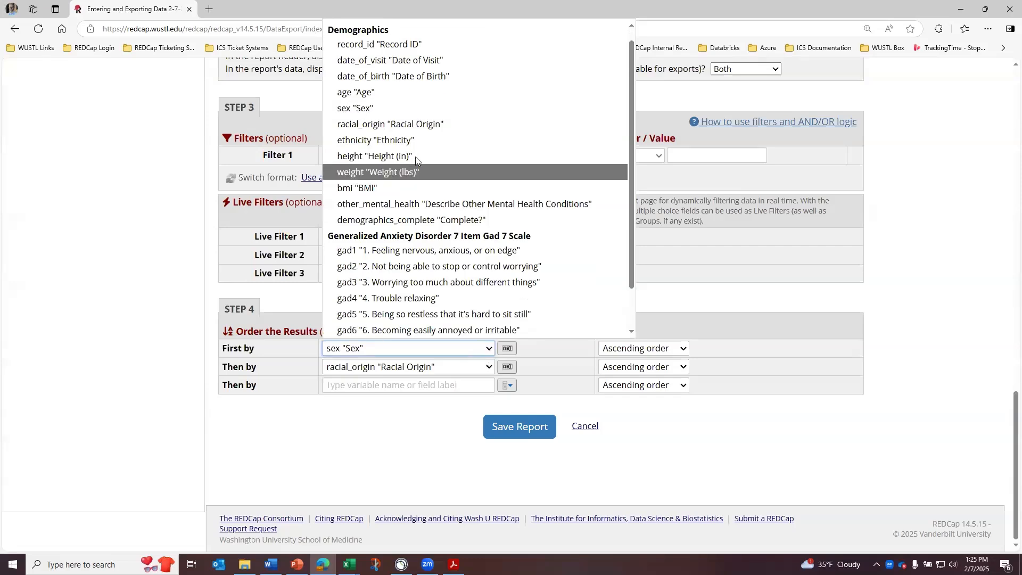
{"action": "left_click", "coordinate": [423, 126]}
{"action": "left_click", "coordinate": [489, 366]}
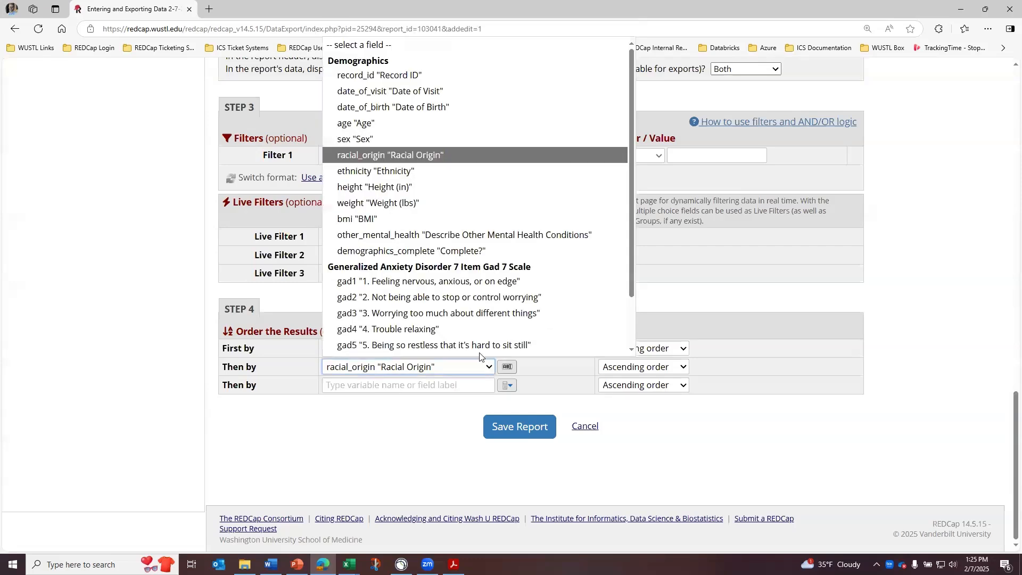
{"action": "scroll", "coordinate": [396, 140], "scroll_direction": "down", "scroll_amount": 1}
{"action": "left_click", "coordinate": [401, 109]}
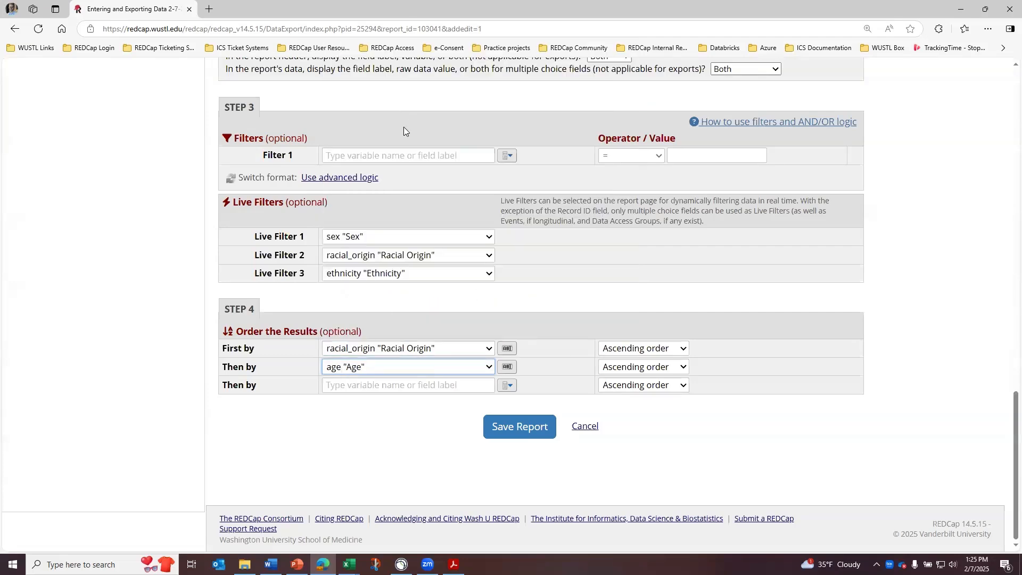
- Save the report ordered by racial_origin and age, and view its records
{"action": "left_click", "coordinate": [519, 422]}
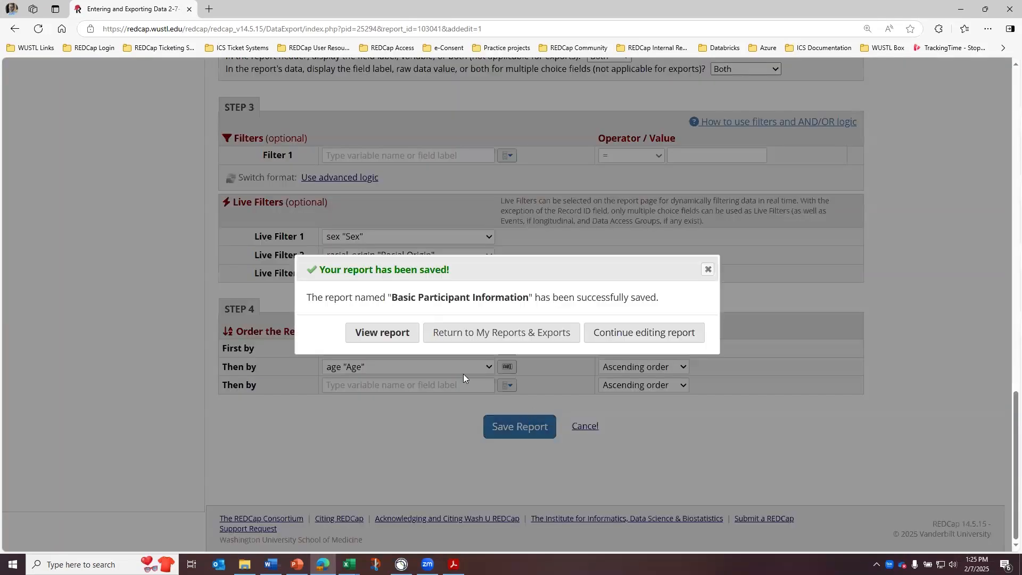
{"action": "left_click", "coordinate": [390, 338]}
{"action": "scroll", "coordinate": [673, 389], "scroll_direction": "down", "scroll_amount": 3}
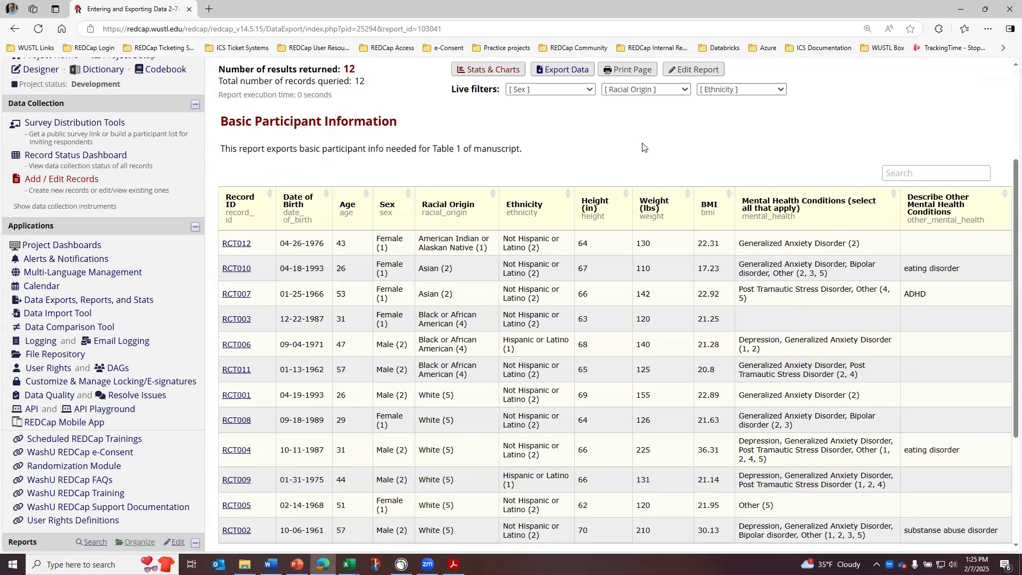
- Reopen the report's settings to check the filters and result ordering, save it again and return to the report view
{"action": "left_click", "coordinate": [693, 75]}
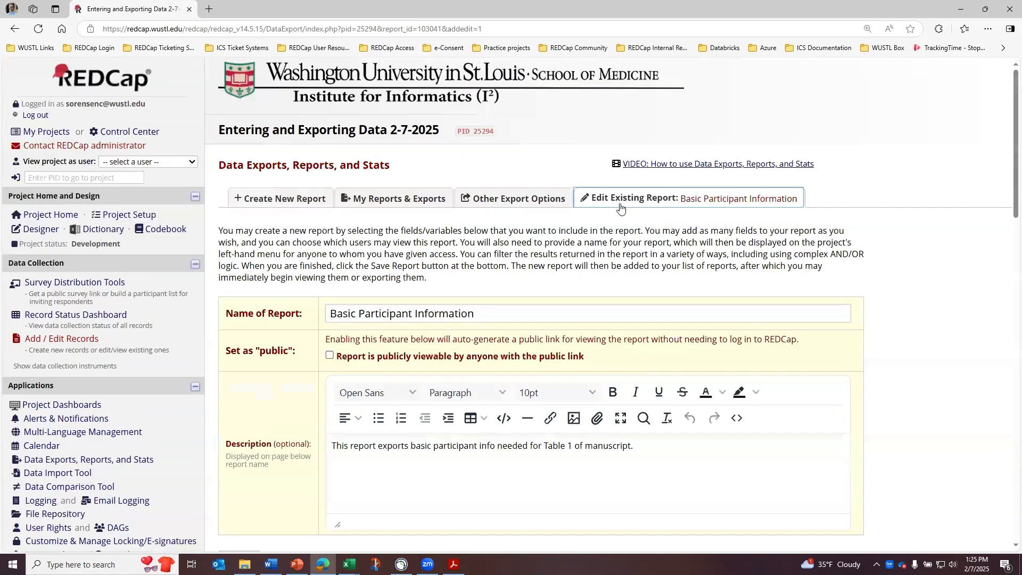
{"action": "left_click_drag", "start_coordinate": [1008, 151], "coordinate": [993, 498]}
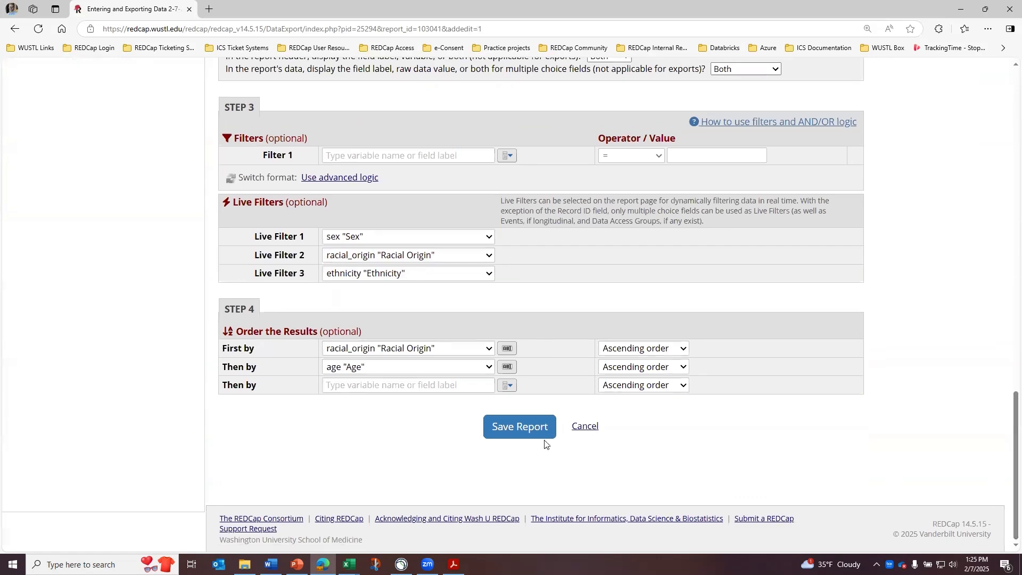
{"action": "left_click", "coordinate": [539, 427]}
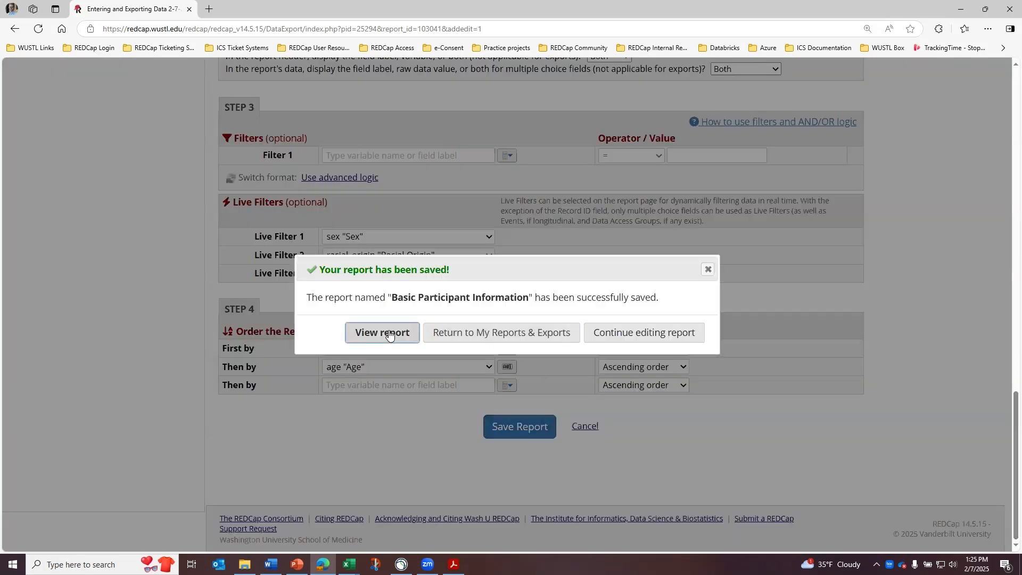
{"action": "left_click", "coordinate": [388, 333]}
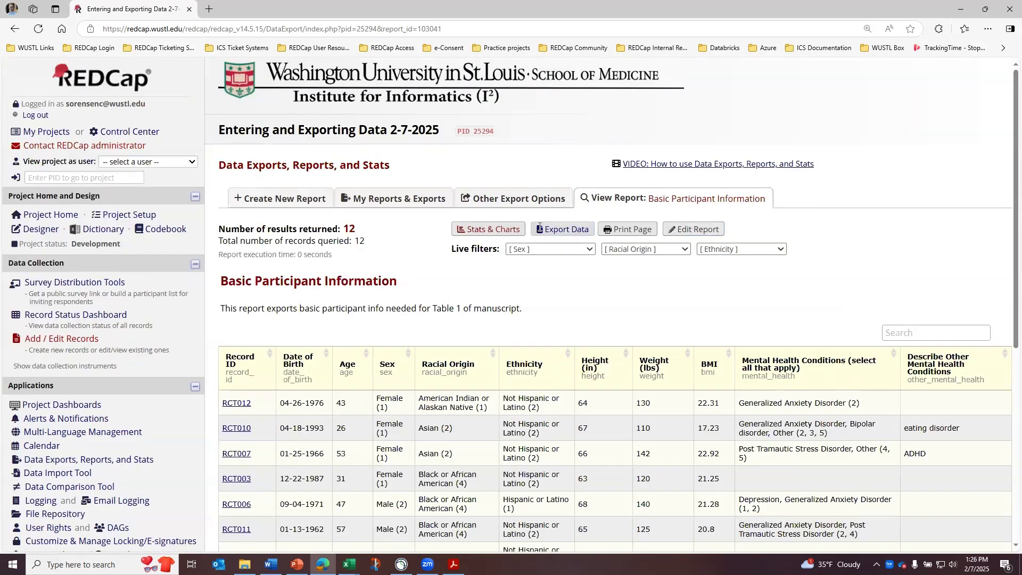
- Export the report in R Statistical Software format and download the R syntax file
{"action": "left_click", "coordinate": [562, 229]}
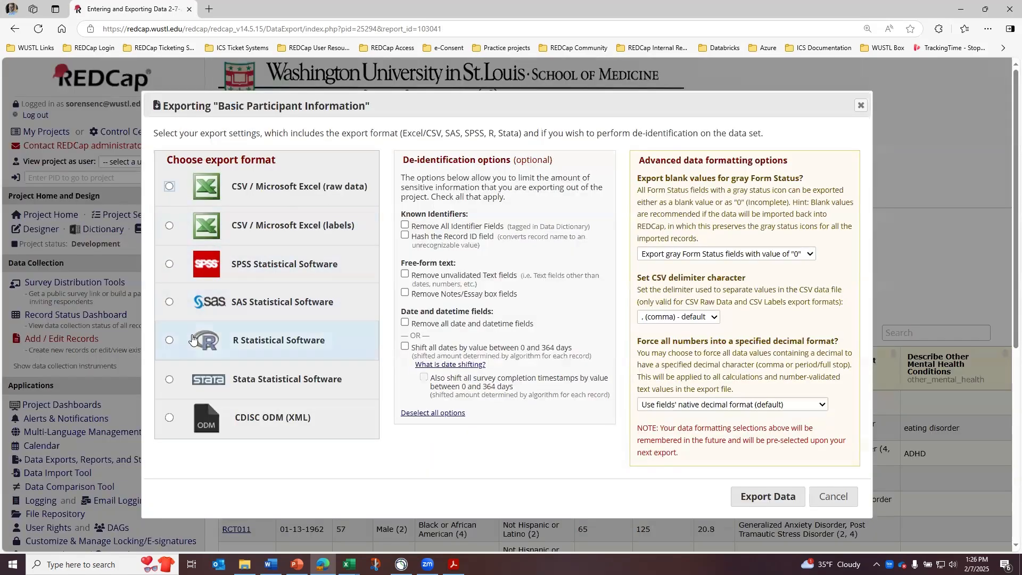
{"action": "left_click", "coordinate": [169, 341]}
{"action": "left_click", "coordinate": [753, 499]}
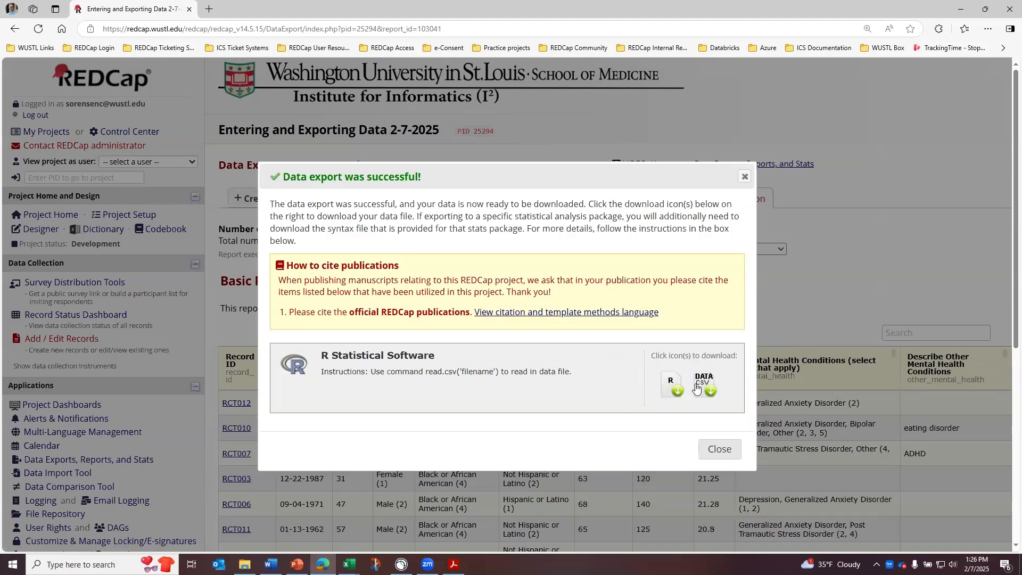
{"action": "left_click", "coordinate": [669, 389]}
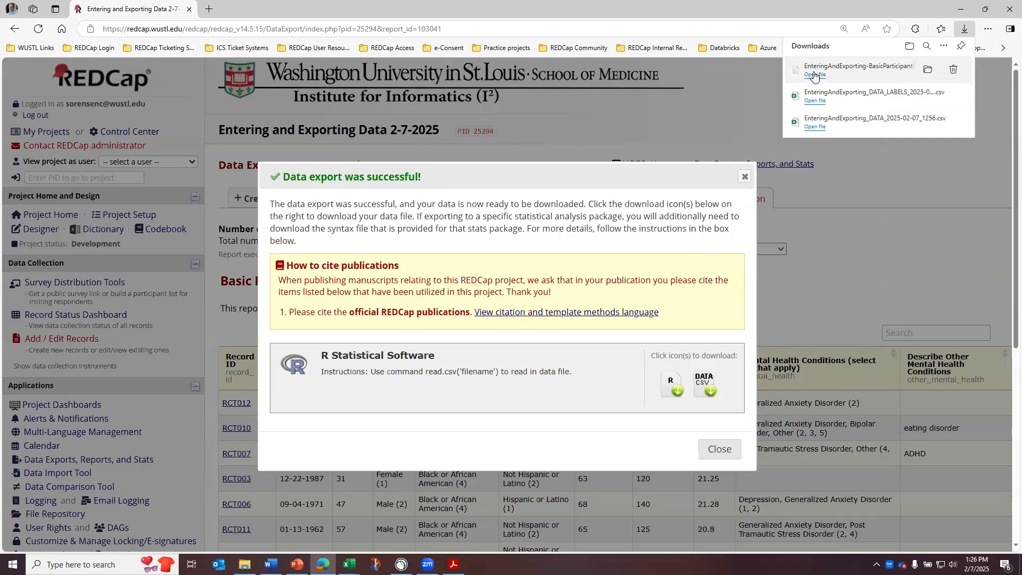
- Open the downloaded R syntax file in Visual Studio Code, maximize the window and show the script
{"action": "left_click", "coordinate": [813, 75]}
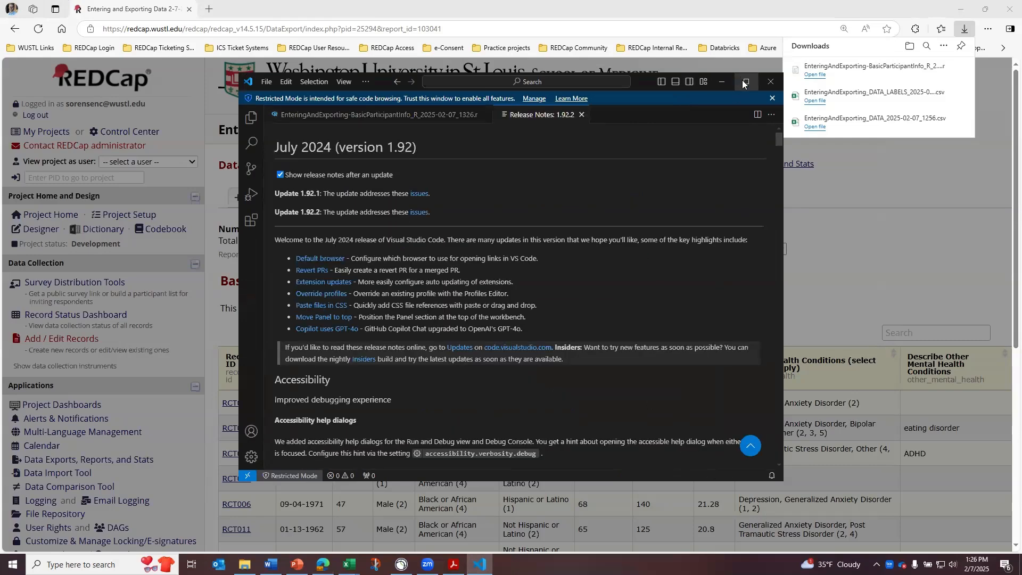
{"action": "left_click", "coordinate": [742, 81]}
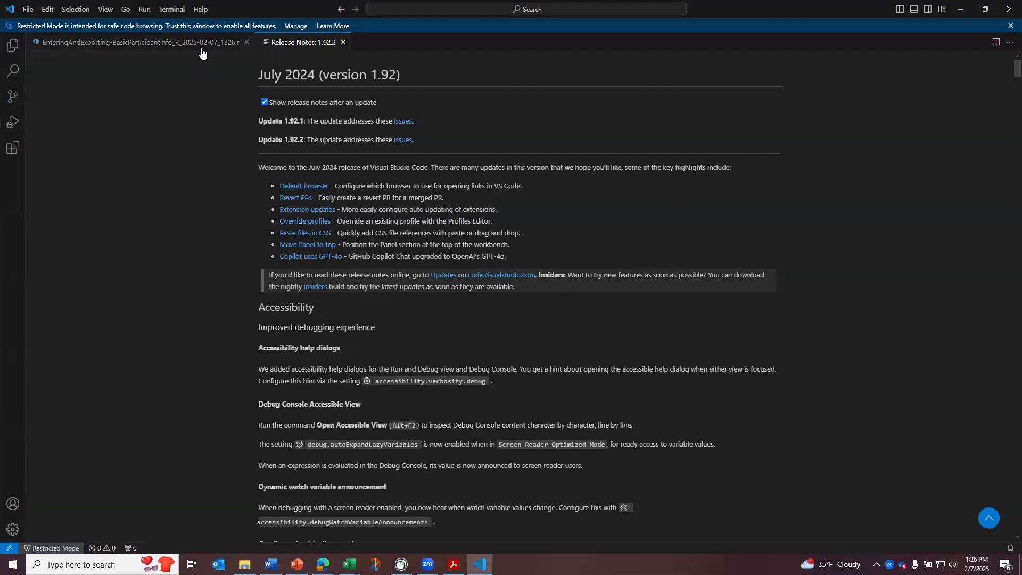
{"action": "left_click", "coordinate": [201, 48]}
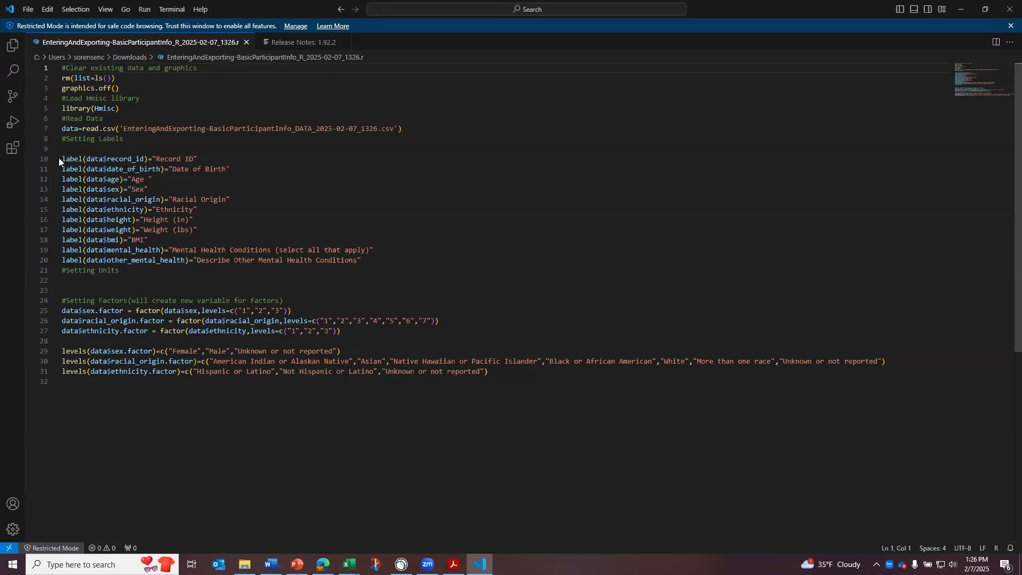
- Examine the script's variable labels and factor definitions, then return to REDCap and dismiss the R export results
{"action": "left_click_drag", "start_coordinate": [63, 158], "coordinate": [241, 261]}
{"action": "left_click_drag", "start_coordinate": [356, 269], "coordinate": [166, 275]}
{"action": "left_click", "coordinate": [166, 274]}
{"action": "left_click_drag", "start_coordinate": [61, 300], "coordinate": [513, 398]}
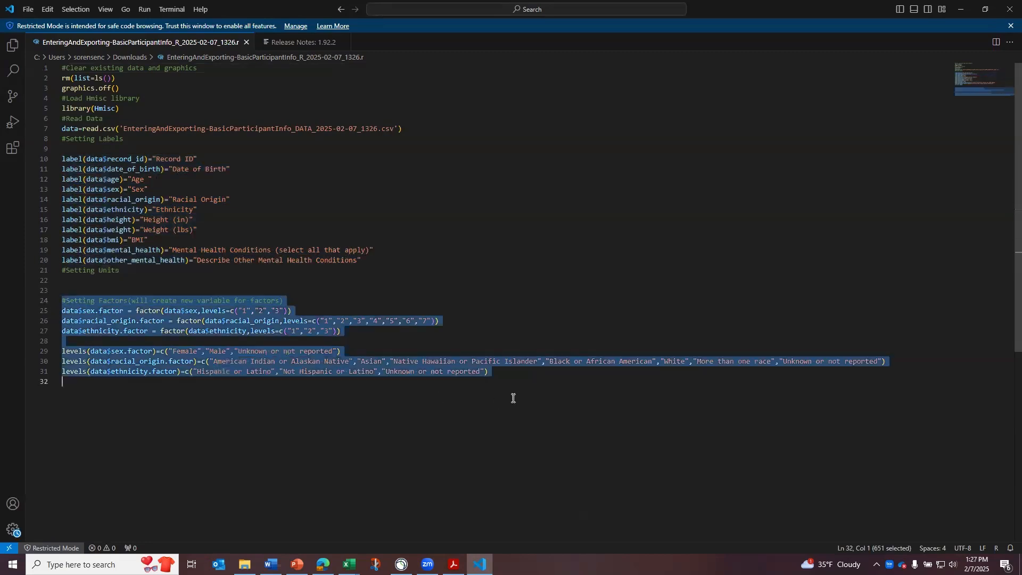
{"action": "left_click", "coordinate": [506, 417]}
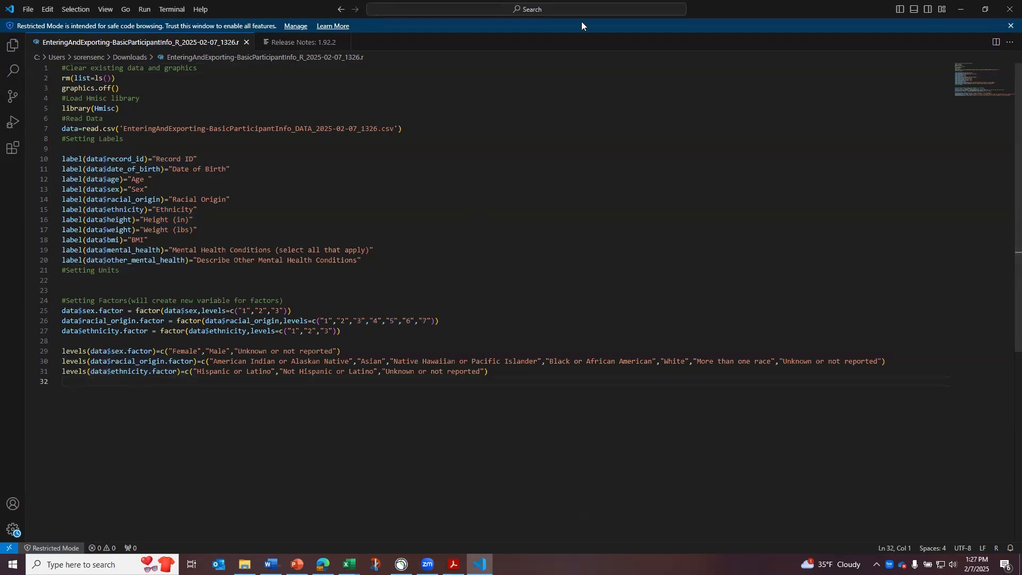
{"action": "left_click", "coordinate": [961, 9]}
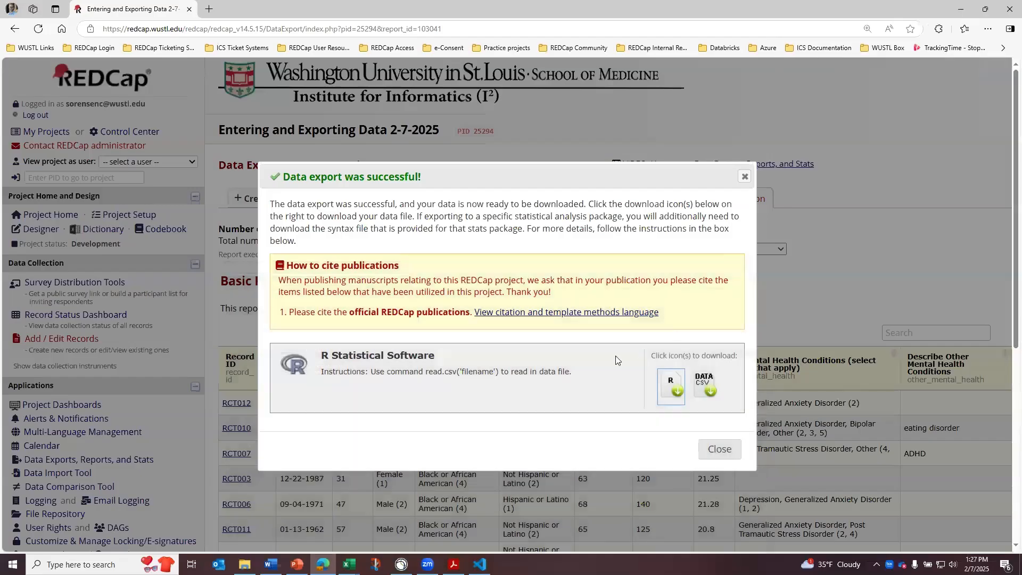
{"action": "left_click", "coordinate": [719, 448]}
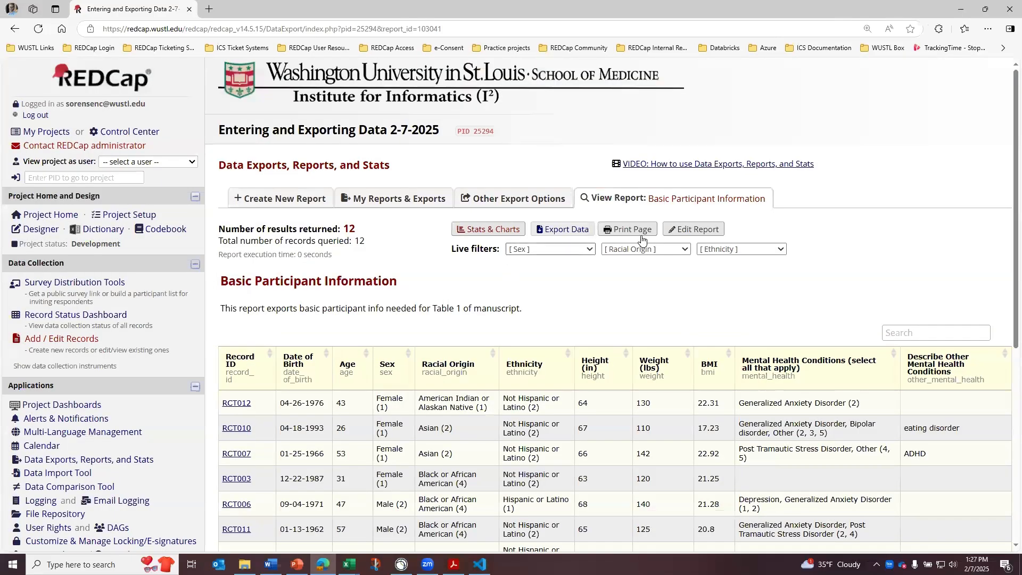
- Export the Basic Participant Information report in SPSS Statistical Software format
{"action": "left_click", "coordinate": [568, 232]}
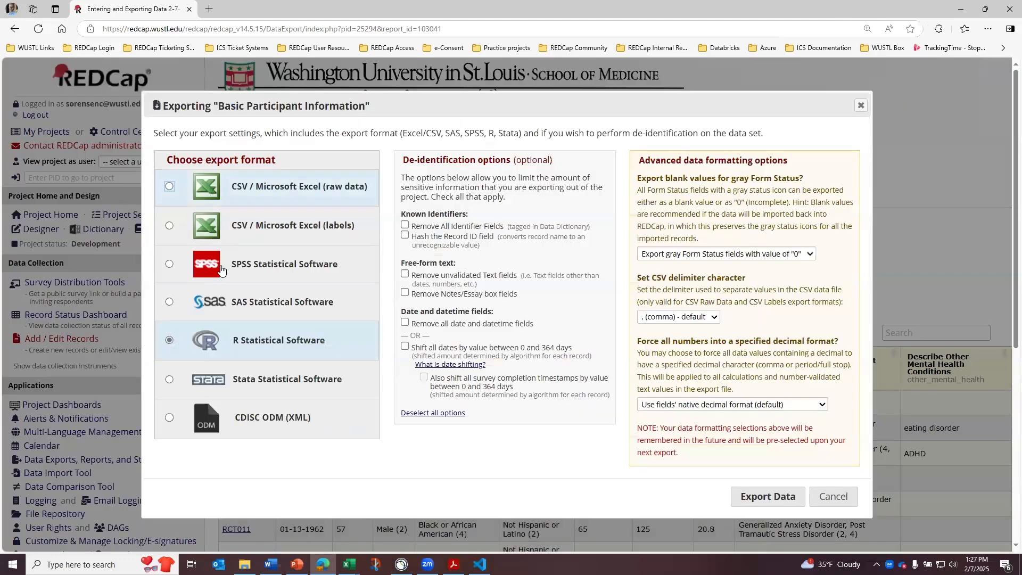
{"action": "left_click", "coordinate": [244, 270]}
{"action": "left_click", "coordinate": [784, 496]}
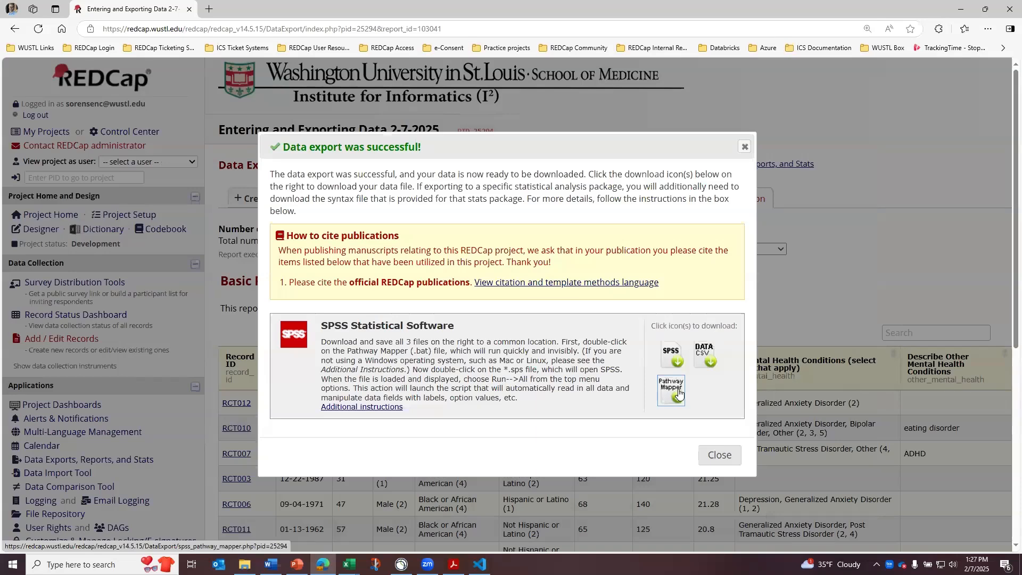
- Read the additional SPSS instructions for non-Windows users about the CSV file path, then dismiss the export results
{"action": "left_click", "coordinate": [370, 407]}
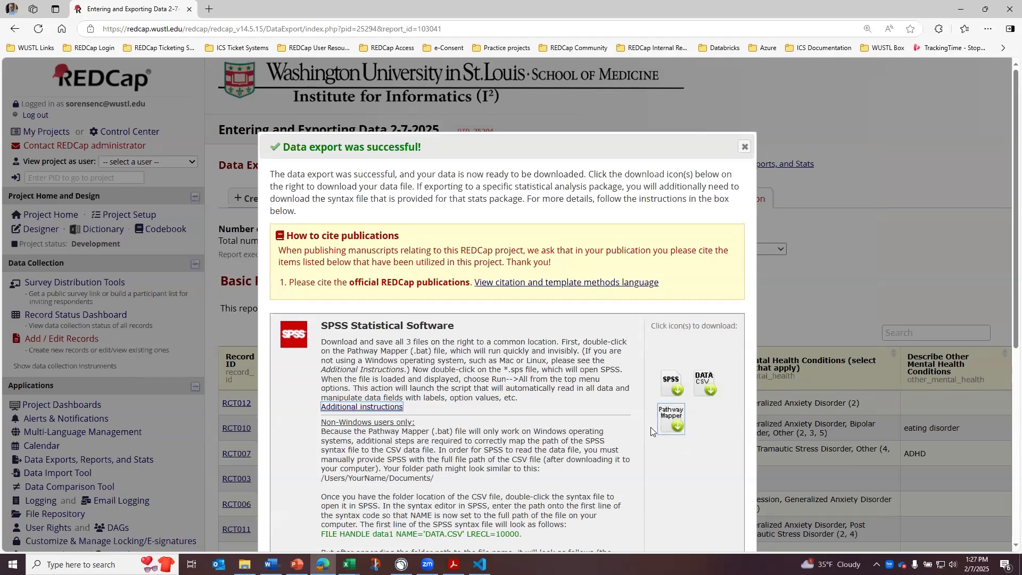
{"action": "scroll", "coordinate": [411, 408], "scroll_direction": "down", "scroll_amount": 1}
{"action": "left_click_drag", "start_coordinate": [416, 368], "coordinate": [319, 367]}
{"action": "left_click", "coordinate": [357, 376]}
{"action": "scroll", "coordinate": [397, 393], "scroll_direction": "down", "scroll_amount": 2}
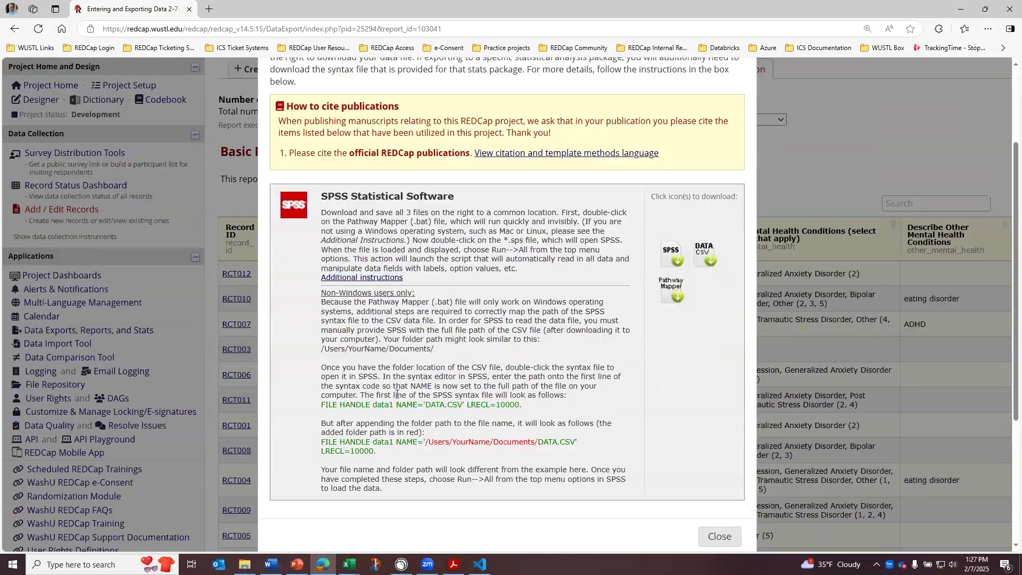
{"action": "scroll", "coordinate": [397, 394], "scroll_direction": "down", "scroll_amount": 1}
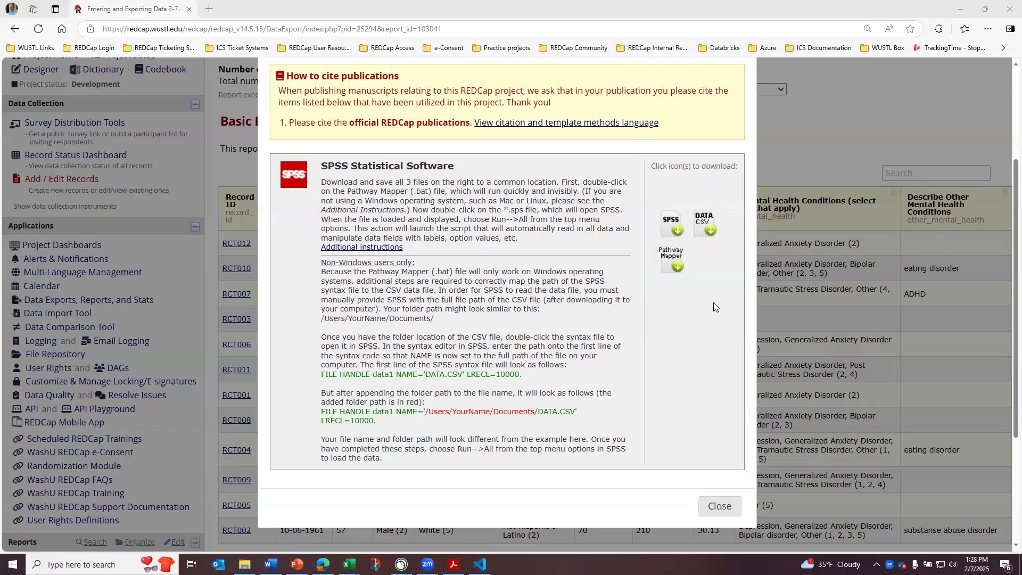
{"action": "left_click", "coordinate": [720, 506]}
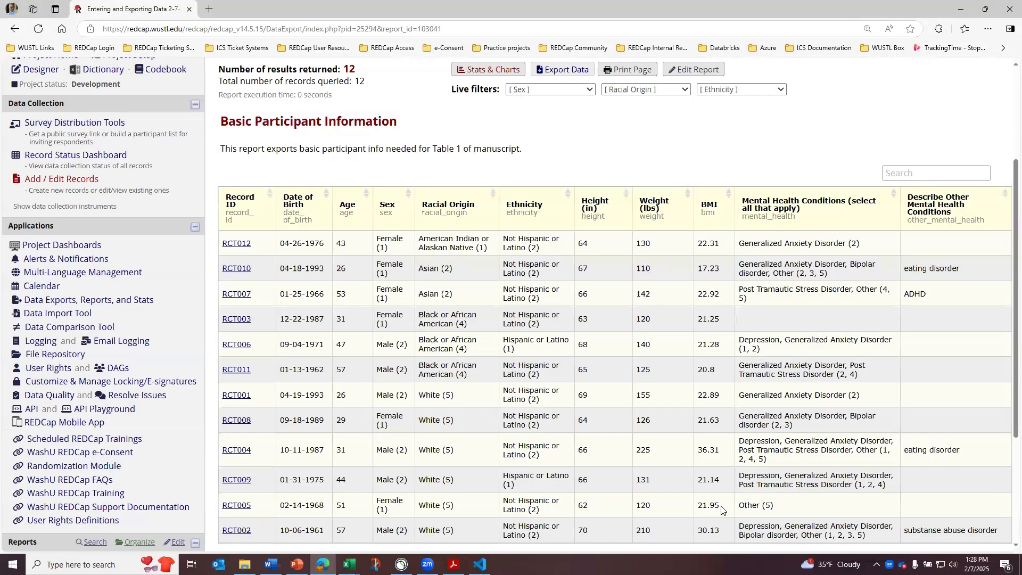